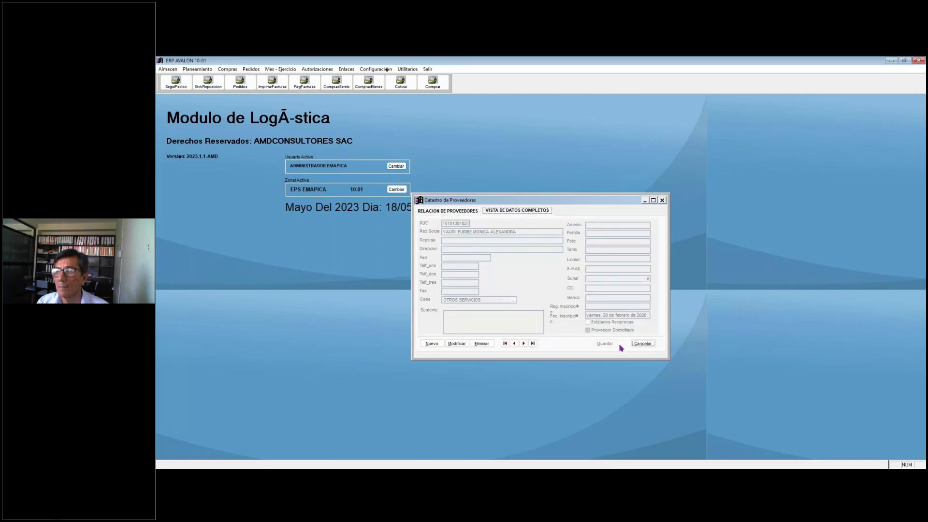
- Modify the supplier record in Catastro de Proveedores, choosing OTROS SERVICIOS as Clase and entering "Glosa" as Sustento
{"action": "left_click", "coordinate": [454, 345]}
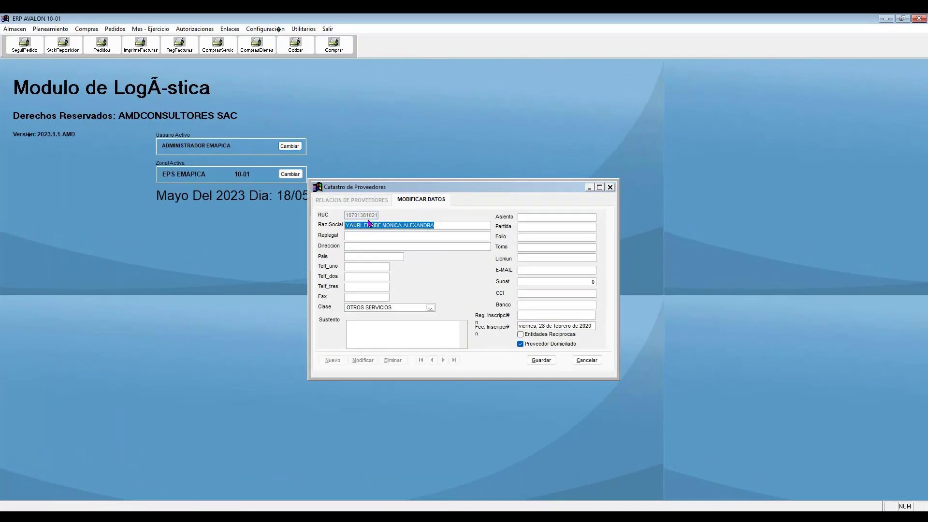
{"action": "left_click_drag", "start_coordinate": [439, 225], "coordinate": [346, 227]}
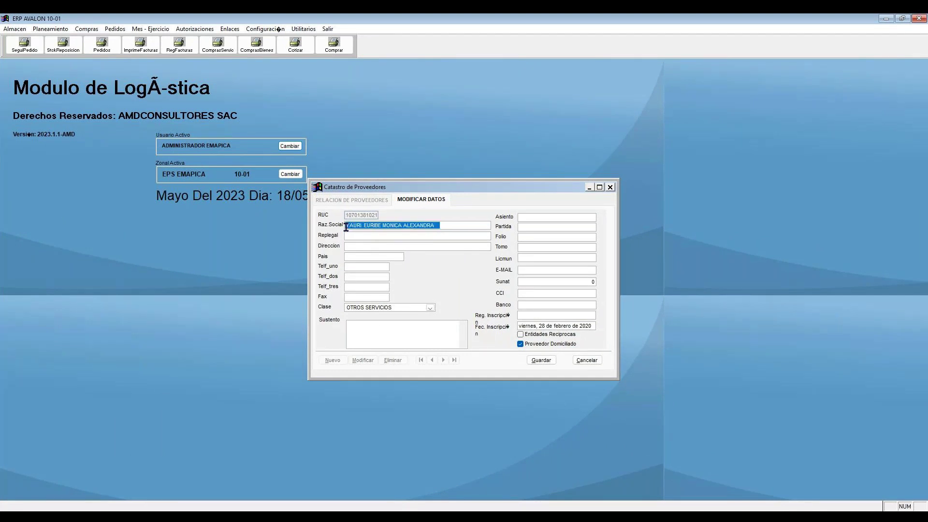
{"action": "left_click", "coordinate": [382, 235]}
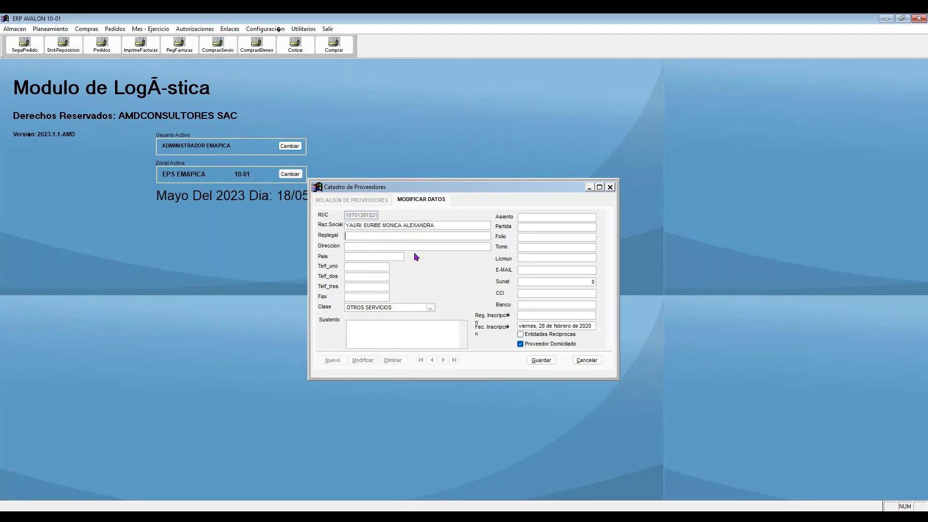
{"action": "key", "text": "shift+Tab"}
{"action": "left_click", "coordinate": [378, 298]}
{"action": "left_click", "coordinate": [430, 308]}
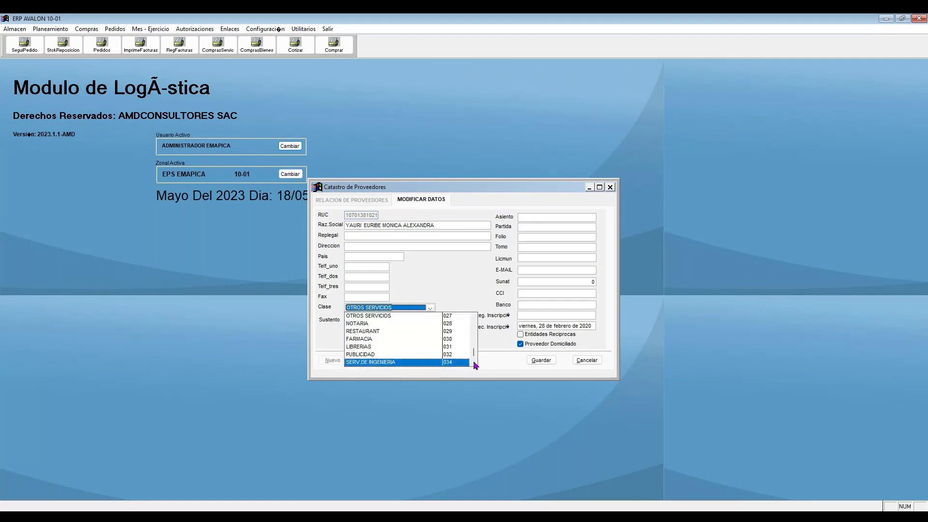
{"action": "left_click", "coordinate": [396, 316]}
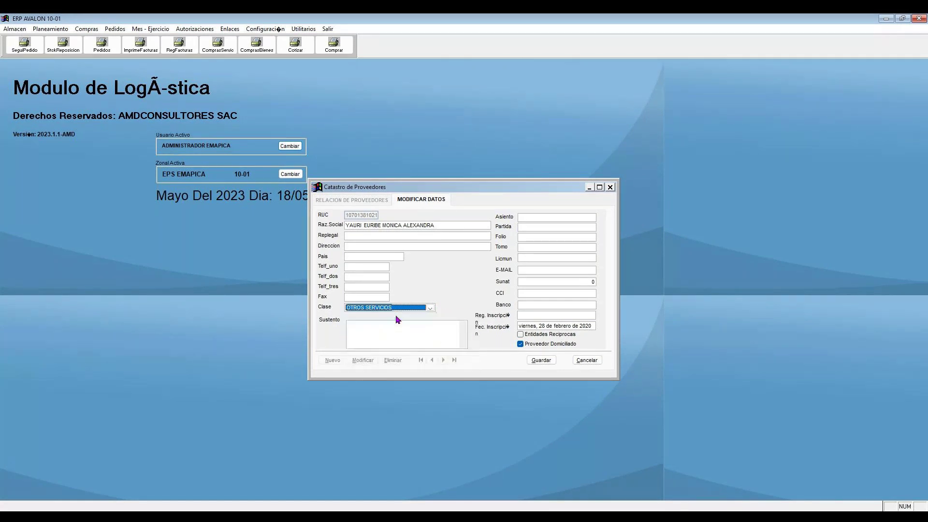
{"action": "left_click", "coordinate": [410, 334]}
{"action": "type", "text": "Glosa"}
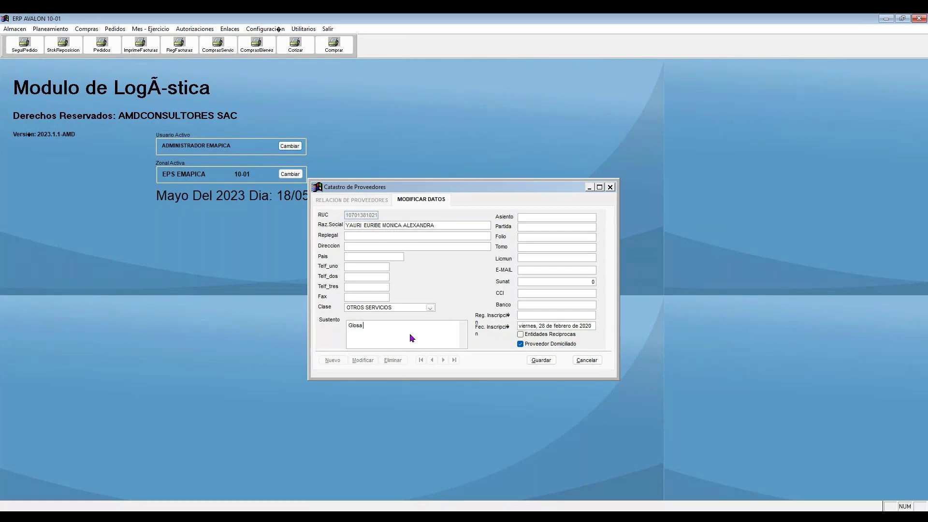
- Try the Entidades Reciprocas option on the supplier record, then cancel the edit and close the supplier registry
{"action": "left_click", "coordinate": [565, 347]}
{"action": "left_click", "coordinate": [560, 337]}
{"action": "left_click", "coordinate": [547, 338]}
{"action": "left_click", "coordinate": [547, 338]}
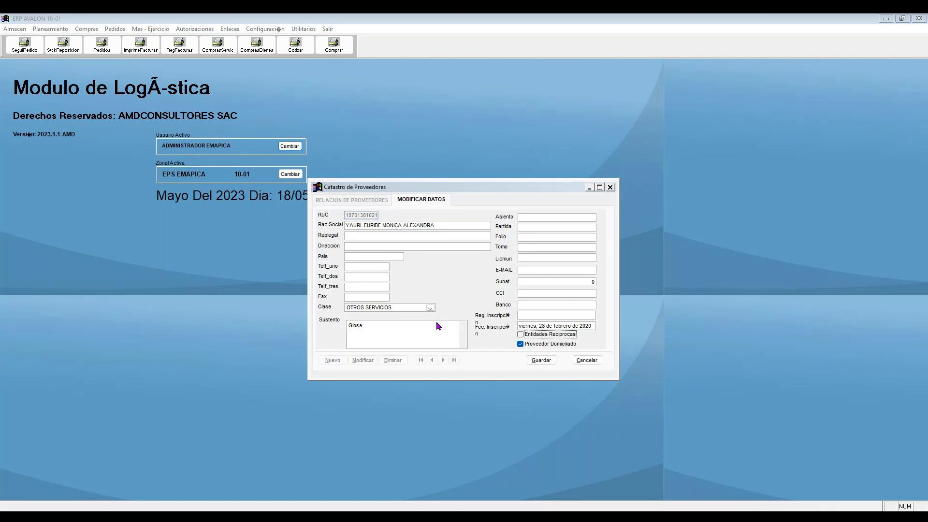
{"action": "left_click", "coordinate": [589, 363]}
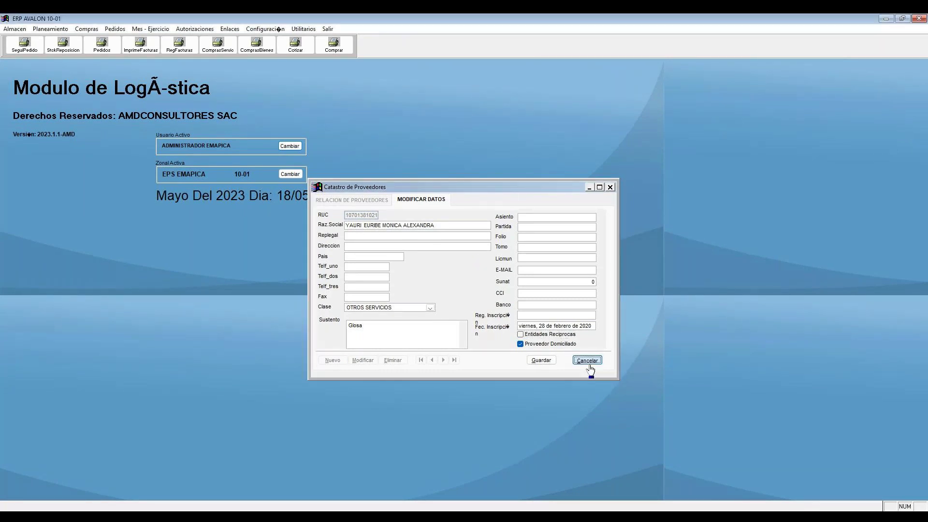
{"action": "left_click", "coordinate": [588, 360]}
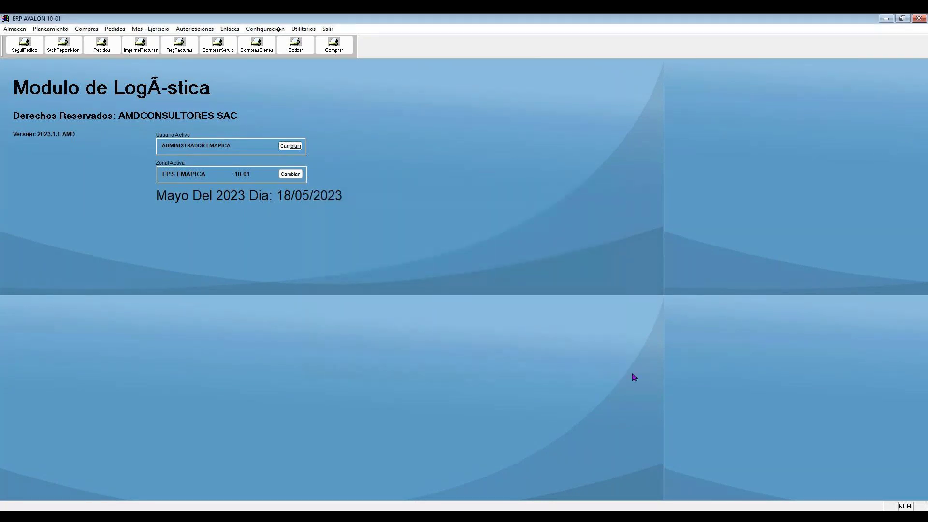
- Open Catastro de Materiales, inspect the complete data of SULFATO DE COBRE GRANULADO and return to the goods list
{"action": "left_click", "coordinate": [65, 32]}
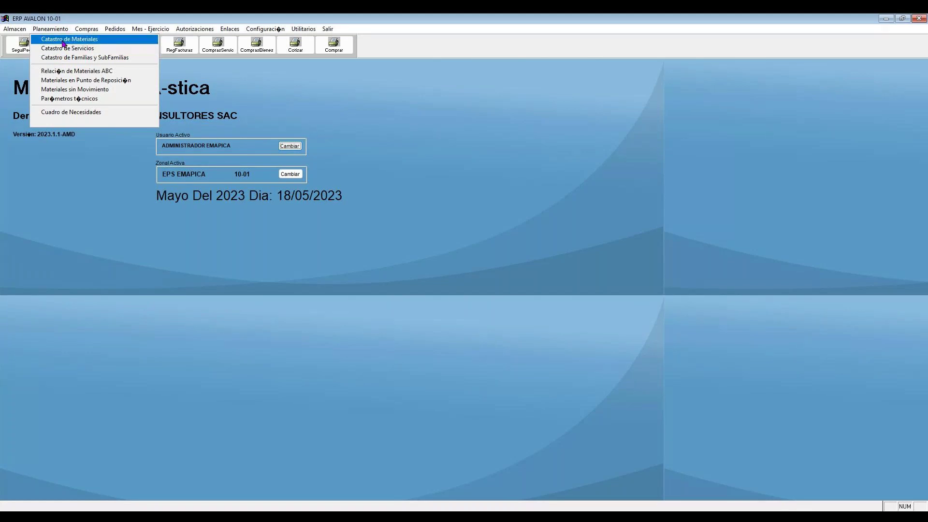
{"action": "left_click", "coordinate": [63, 41]}
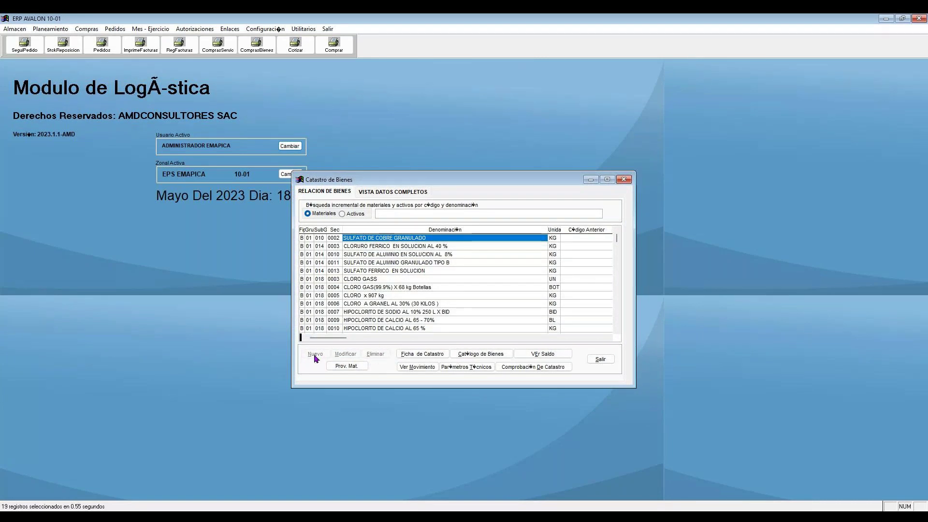
{"action": "left_click", "coordinate": [404, 194]}
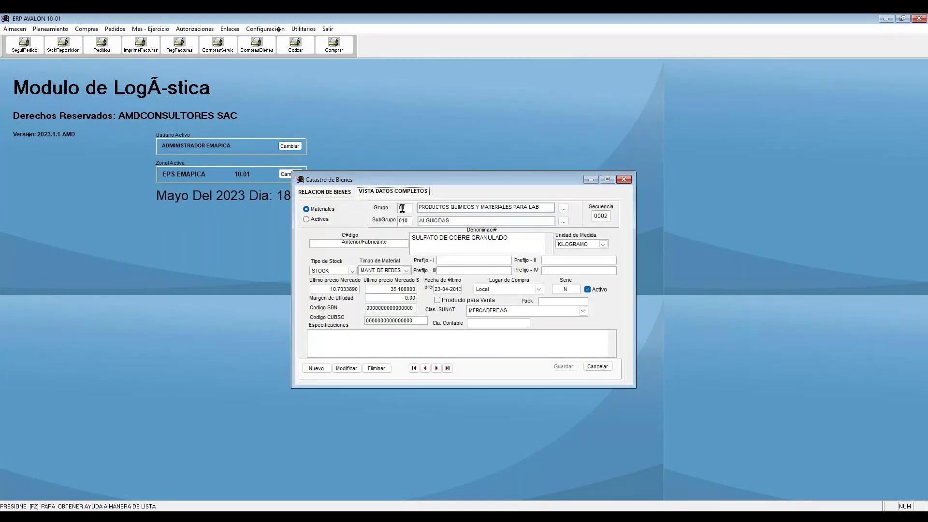
{"action": "left_click", "coordinate": [399, 220]}
{"action": "left_click", "coordinate": [590, 370]}
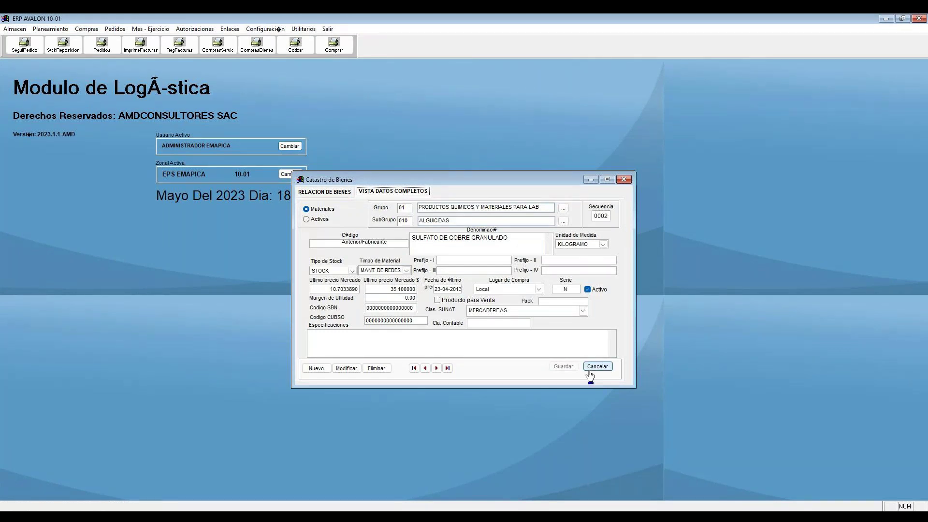
{"action": "left_click", "coordinate": [597, 367]}
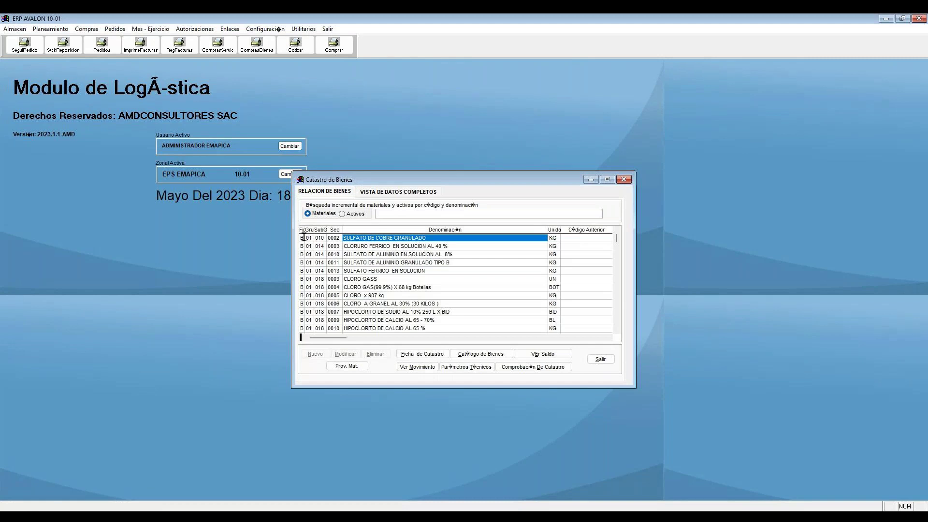
- Check the type column of the goods list by showing Activos and returning to Materiales
{"action": "left_click", "coordinate": [304, 237]}
{"action": "left_click", "coordinate": [304, 237]}
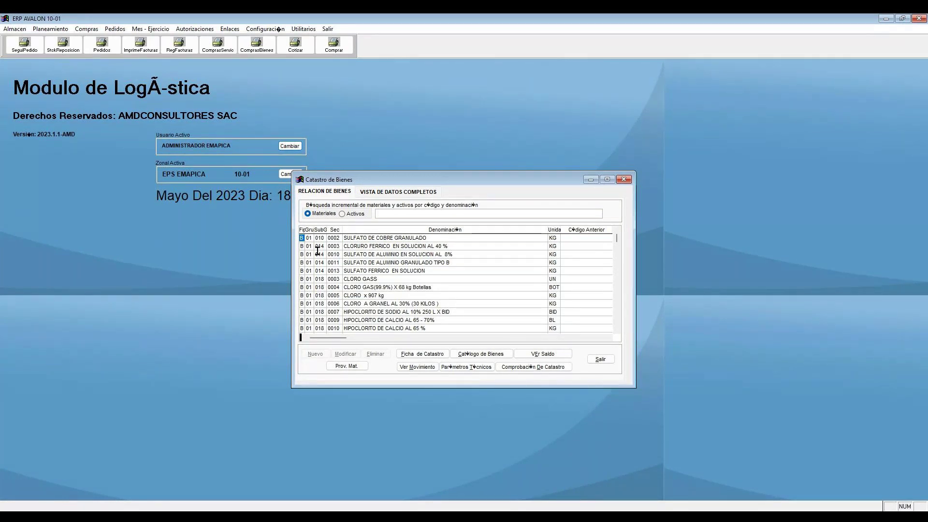
{"action": "key", "text": "shift+Tab"}
{"action": "key", "text": "Right"}
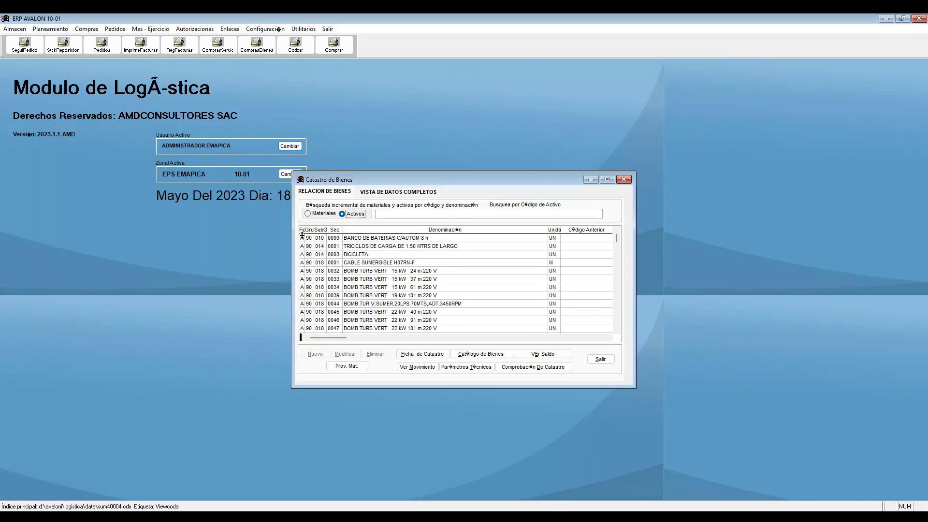
{"action": "key", "text": "Left"}
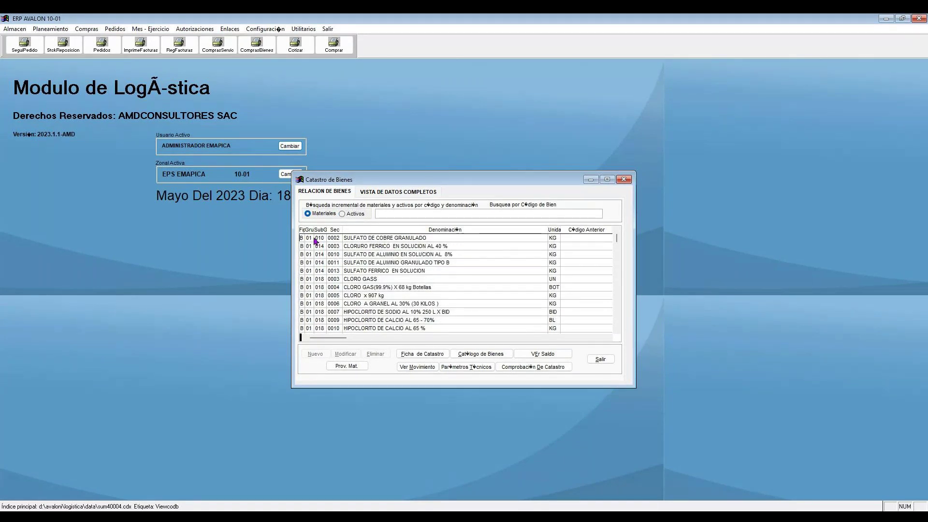
- Examine the codes, name and complete data of SULFATO DE COBRE GRANULADO, and close the goods registry
{"action": "left_click", "coordinate": [313, 239]}
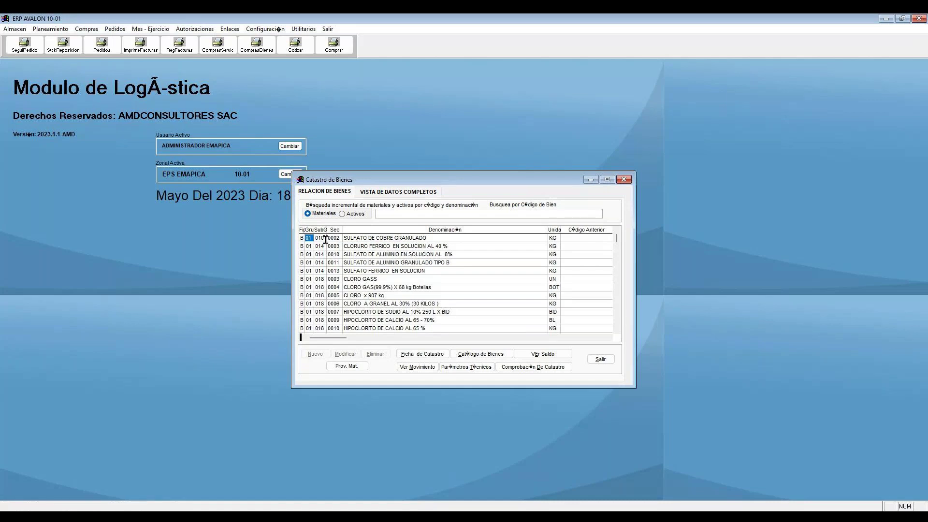
{"action": "key", "text": "Right"}
{"action": "key", "text": "Right"}
{"action": "left_click", "coordinate": [432, 240]}
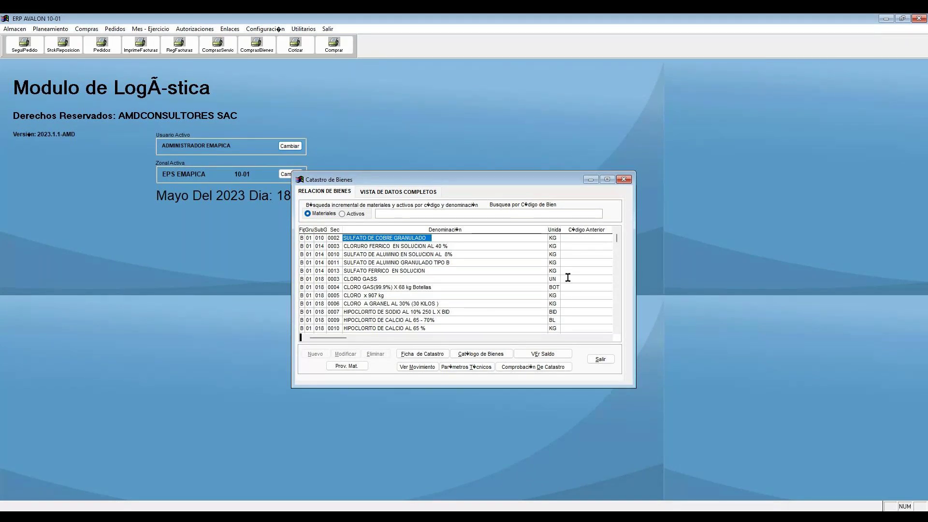
{"action": "left_click", "coordinate": [387, 192]}
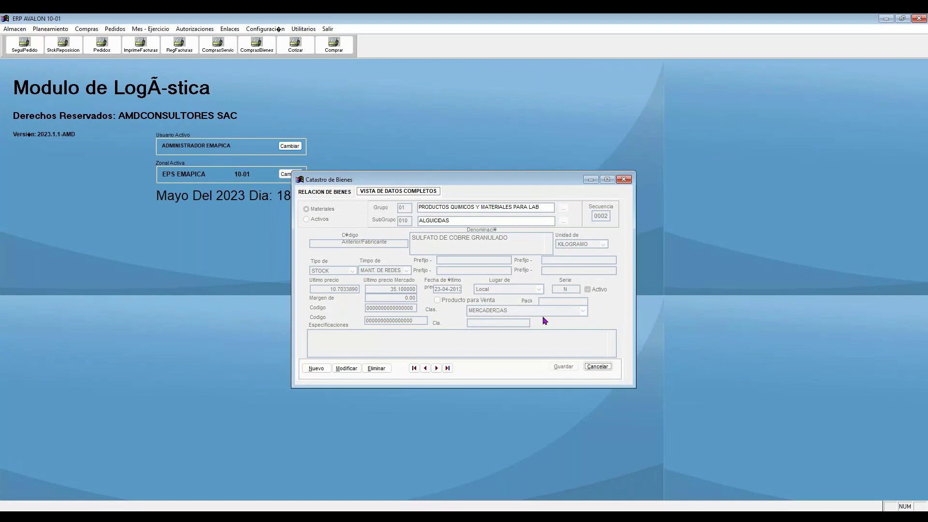
{"action": "left_click", "coordinate": [598, 367]}
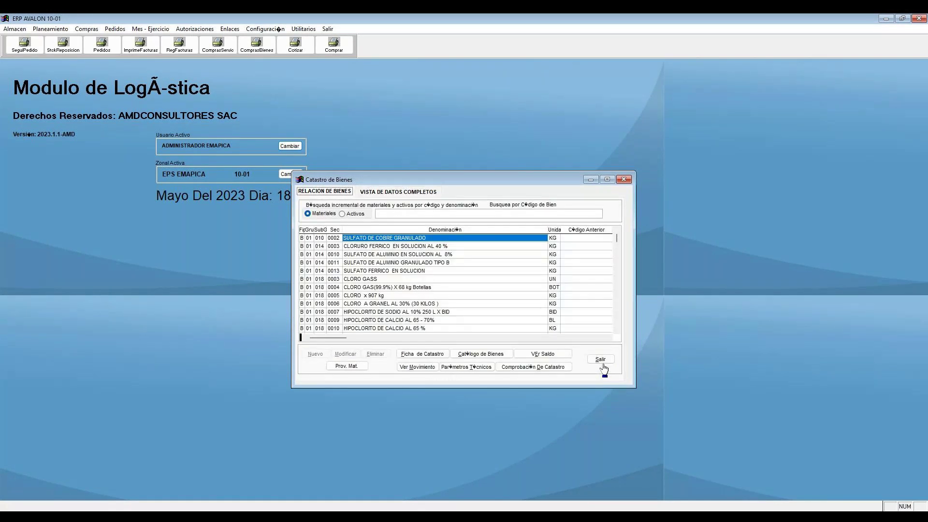
{"action": "left_click", "coordinate": [602, 364]}
- Grant ADMINISTRADOR EMAPICA permission to update the goods and services catalogues in Mantenimiento de usuarios, and save the user
{"action": "left_click", "coordinate": [267, 30]}
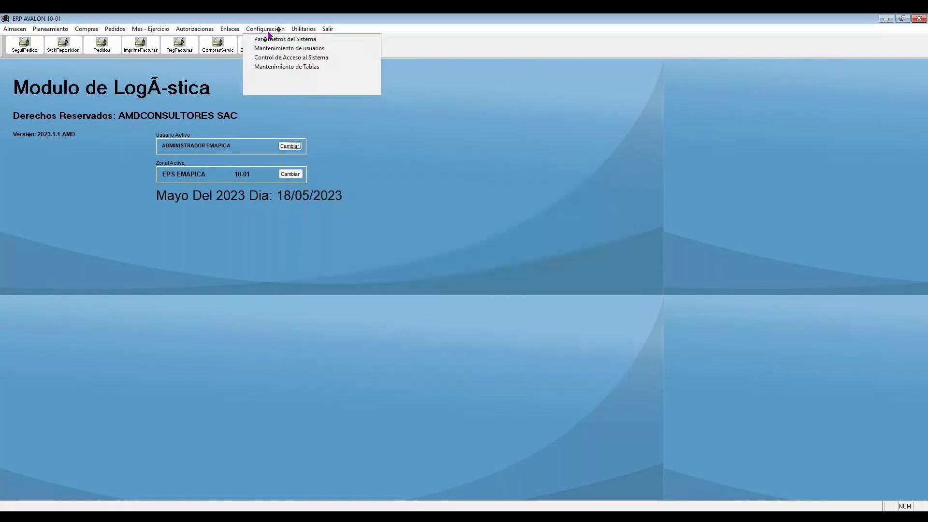
{"action": "left_click", "coordinate": [300, 49]}
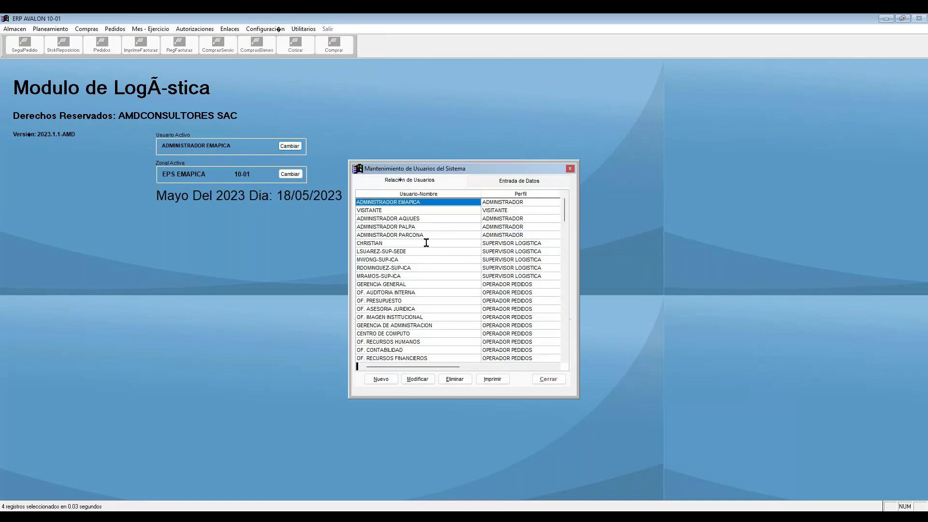
{"action": "left_click", "coordinate": [488, 183]}
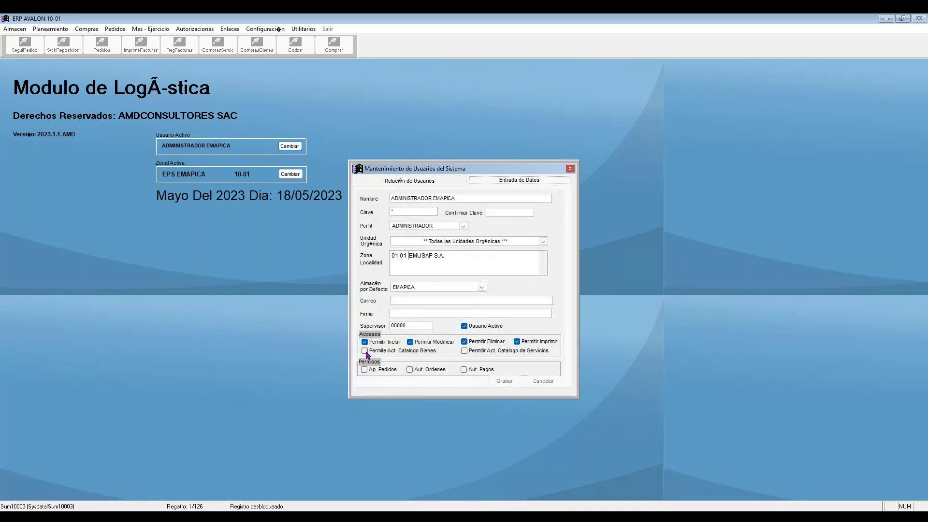
{"action": "left_click", "coordinate": [400, 182]}
{"action": "left_click", "coordinate": [417, 379]}
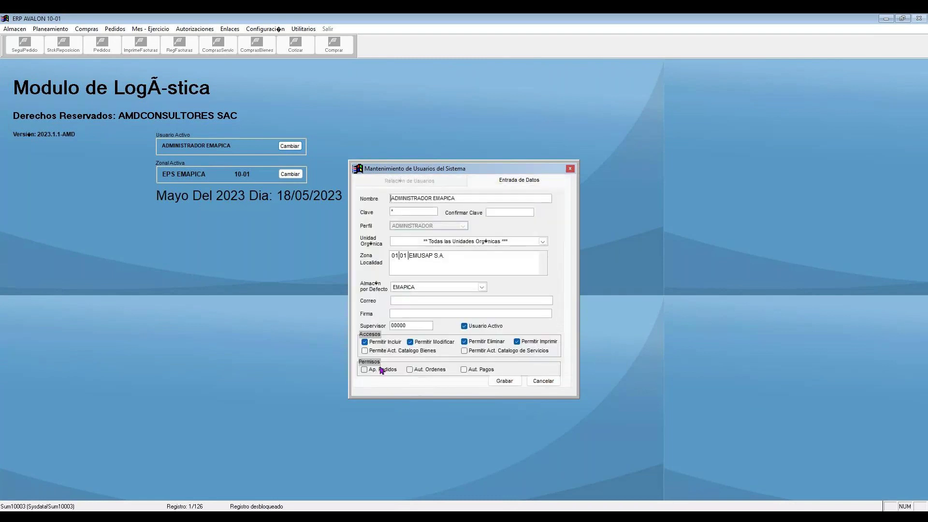
{"action": "left_click", "coordinate": [416, 351]}
{"action": "left_click", "coordinate": [464, 350]}
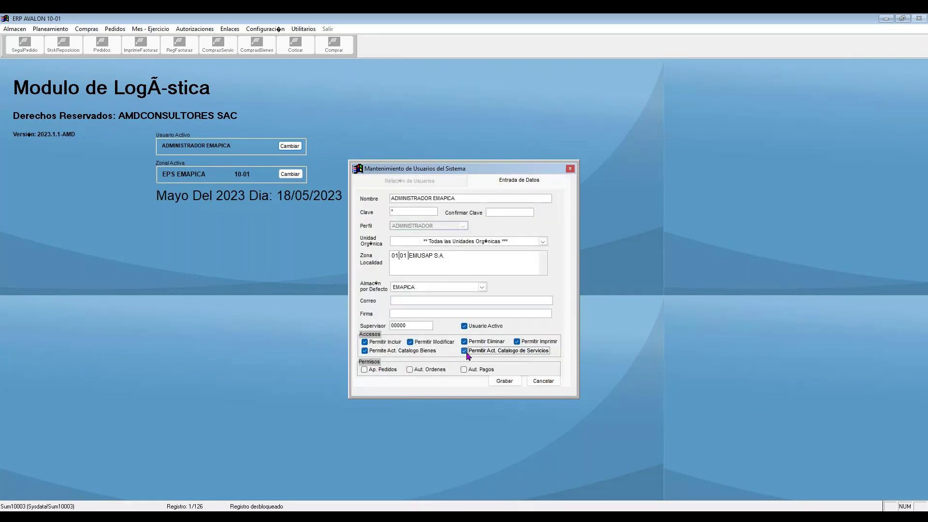
{"action": "left_click", "coordinate": [498, 382]}
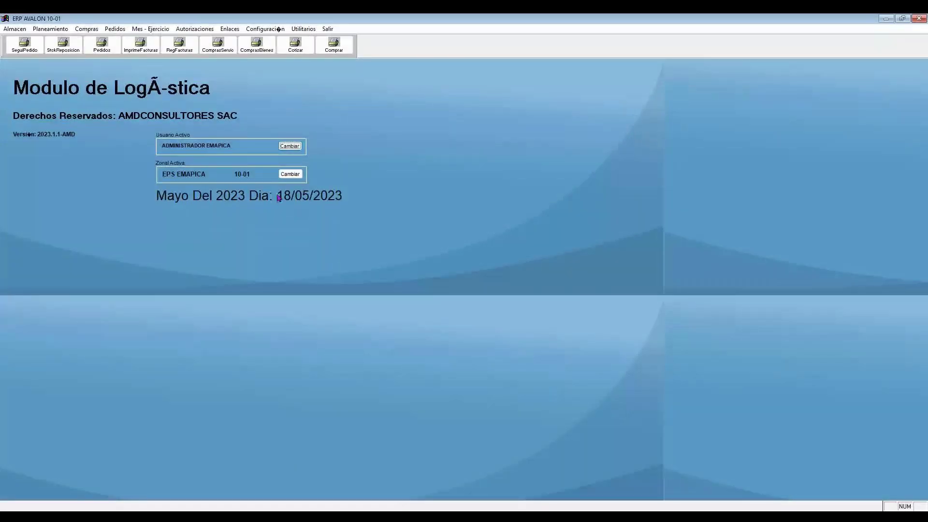
- Start a new item in Catastro de Materiales with group 26 ACCESORIOS PARA EQUIPO DE CLORACION and subgroup 002 ACCESORIOS PARA DOSIFICADOR
{"action": "left_click", "coordinate": [56, 35]}
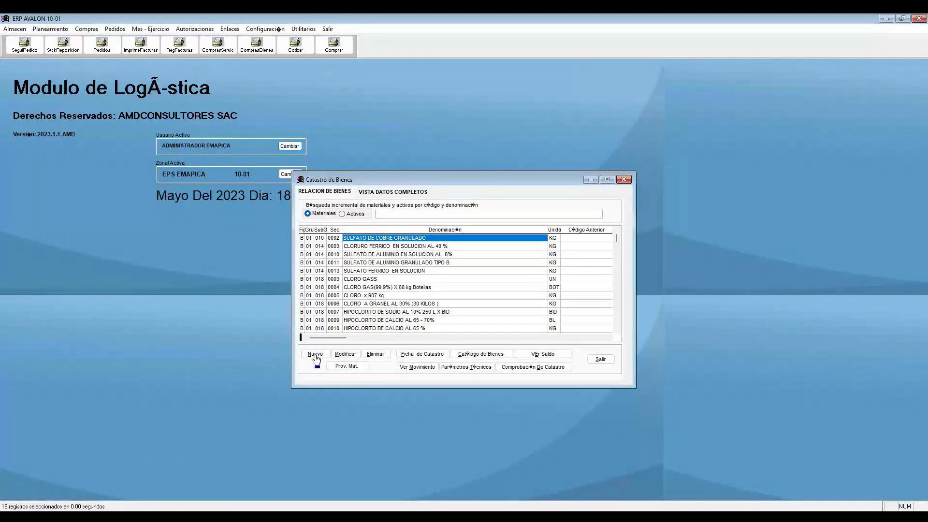
{"action": "left_click", "coordinate": [315, 354]}
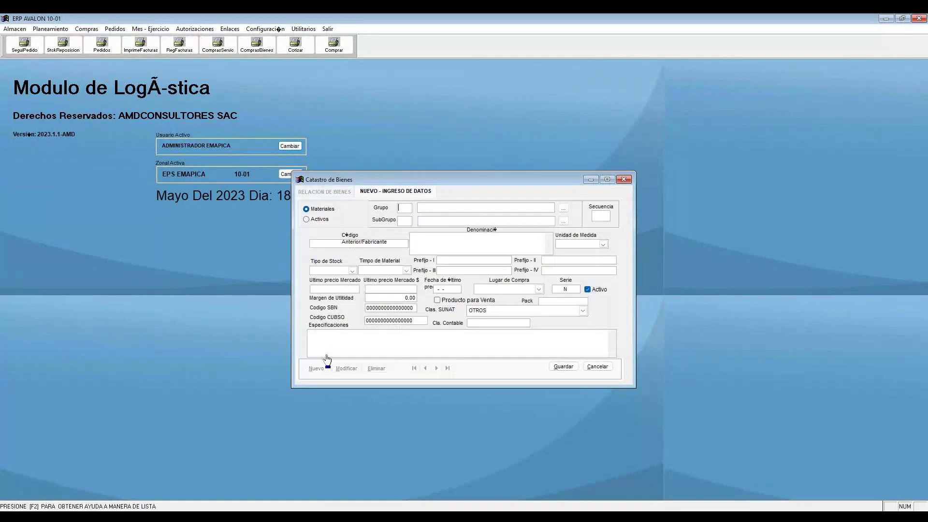
{"action": "left_click", "coordinate": [564, 208]}
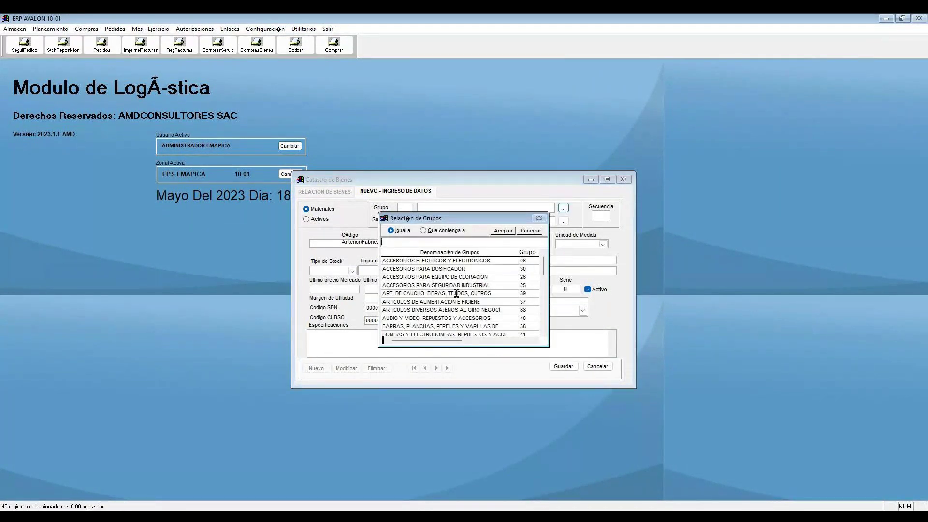
{"action": "double_click", "coordinate": [471, 277]}
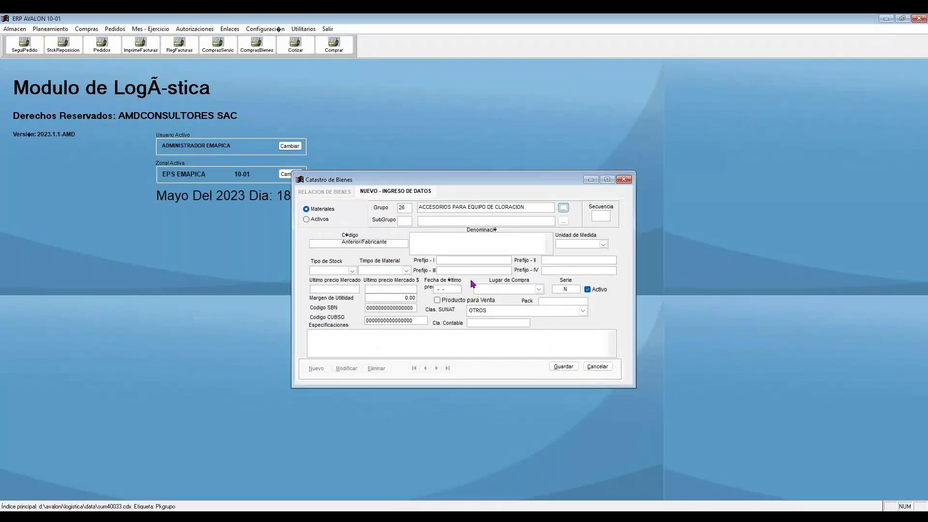
{"action": "left_click", "coordinate": [564, 221]}
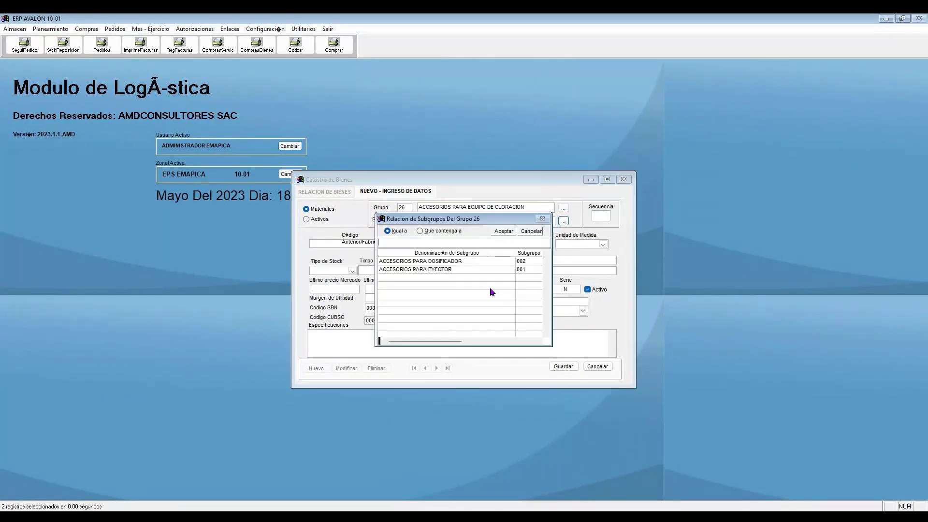
{"action": "double_click", "coordinate": [415, 262]}
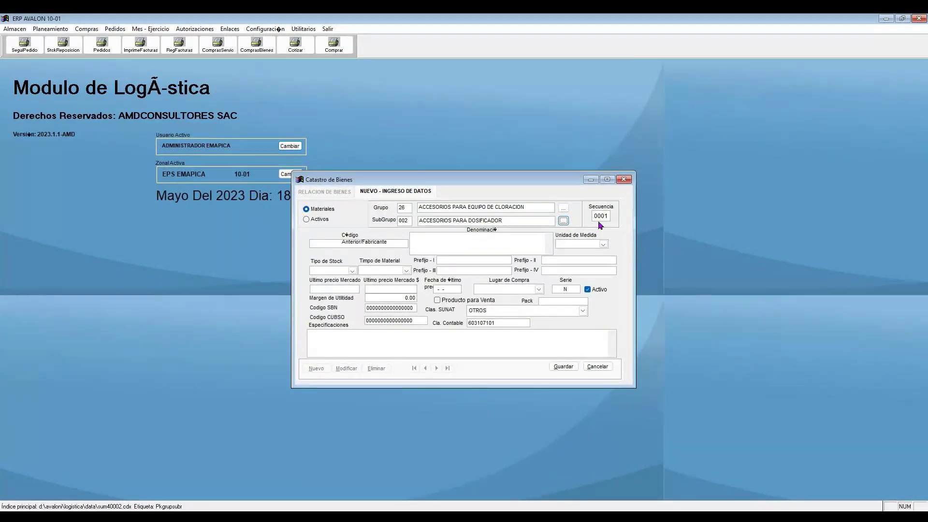
- Name the new material Valvula de compuerta and set its unit of measure to UNIDAD
{"action": "left_click", "coordinate": [474, 244]}
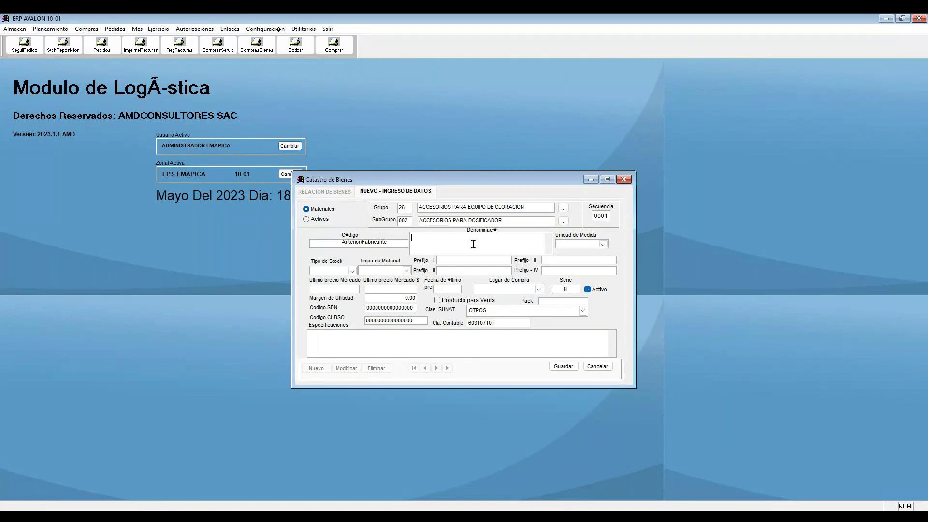
{"action": "type", "text": "Va"}
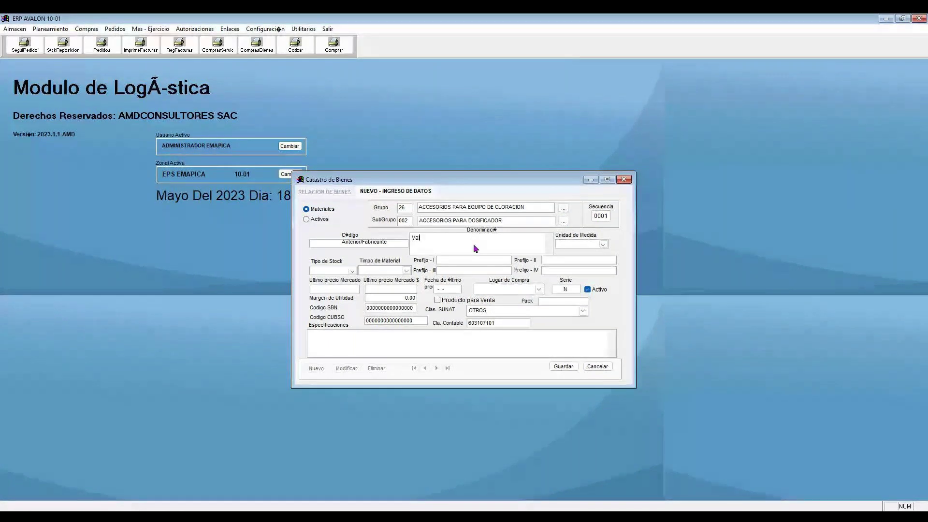
{"action": "type", "text": "lvula de compuerta"}
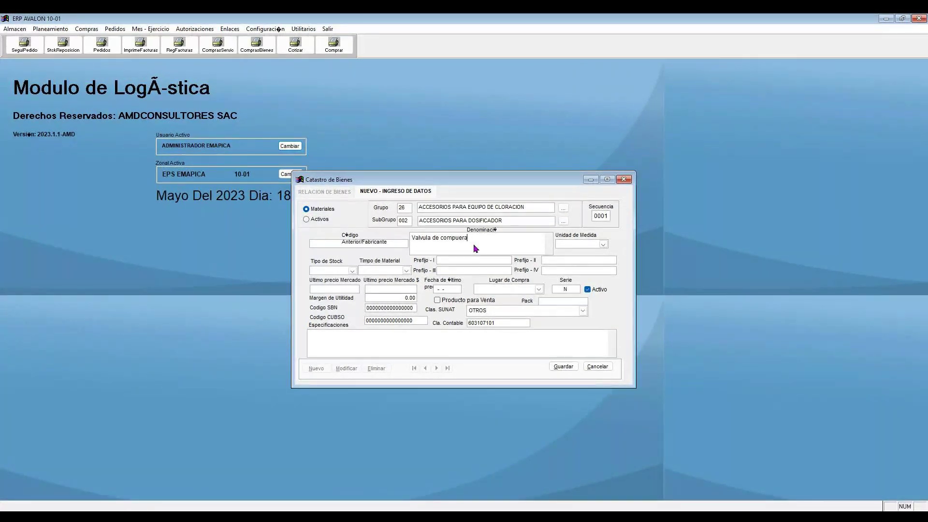
{"action": "left_click", "coordinate": [604, 244]}
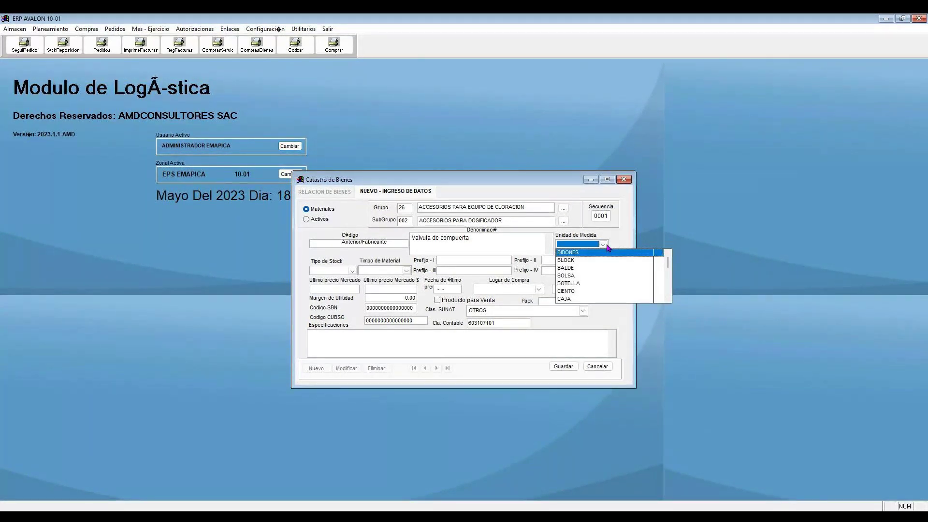
{"action": "key", "text": "u"}
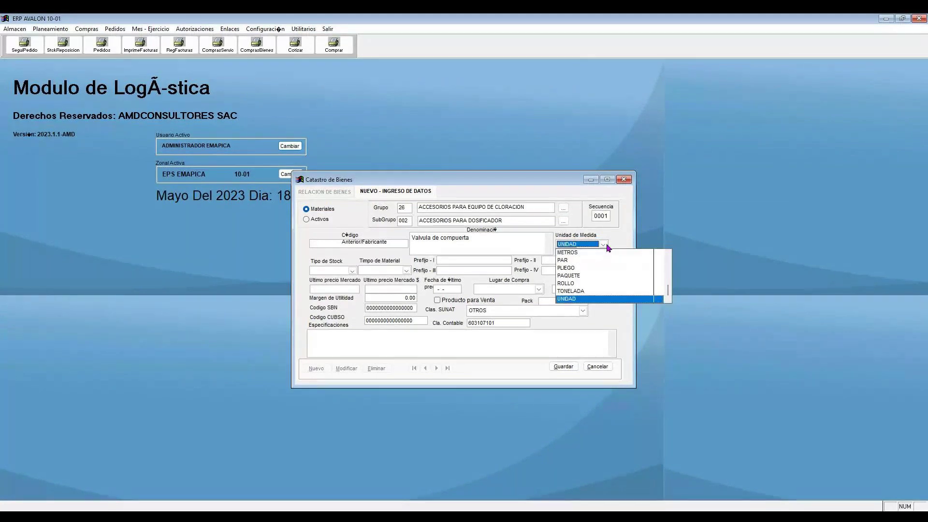
{"action": "left_click", "coordinate": [607, 299]}
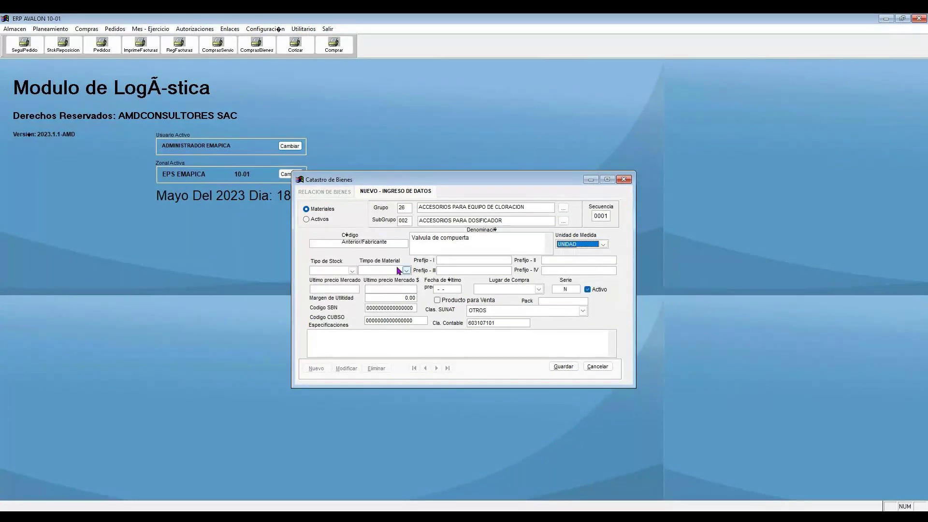
- Classify the valve with stock type NO STOCK and material type RESTO DE MATERIALES
{"action": "left_click", "coordinate": [350, 272]}
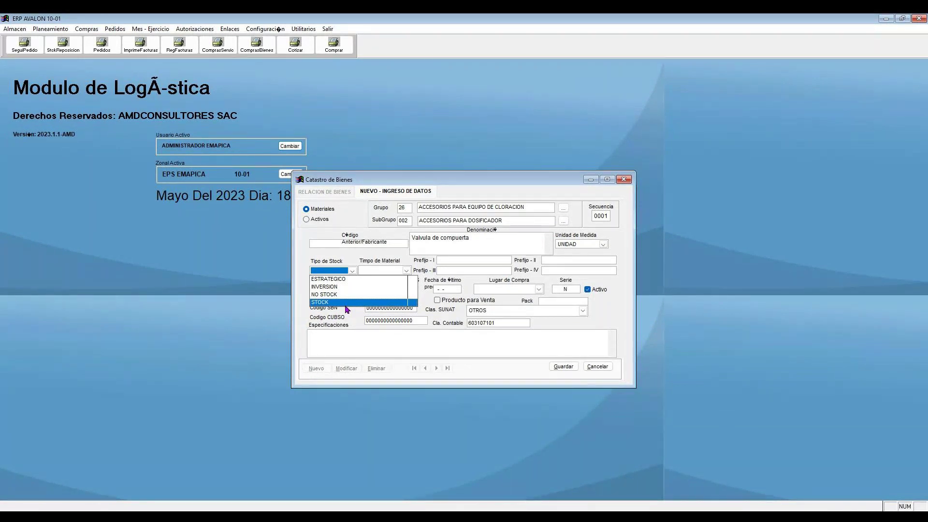
{"action": "left_click", "coordinate": [346, 295]}
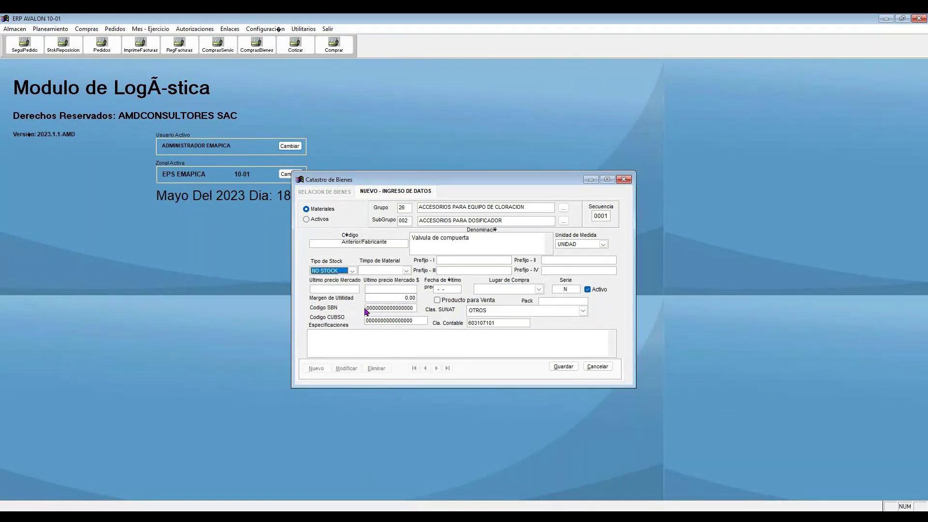
{"action": "left_click", "coordinate": [406, 270]}
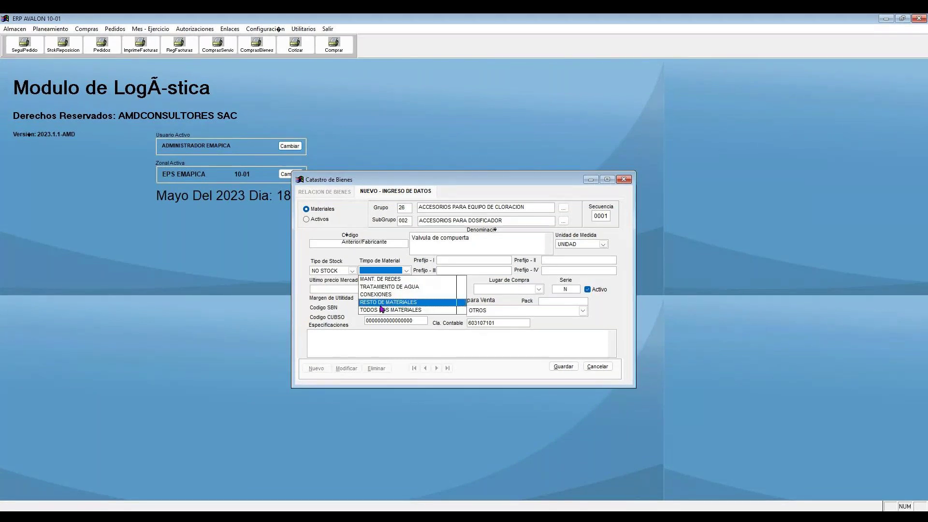
{"action": "left_click", "coordinate": [409, 302]}
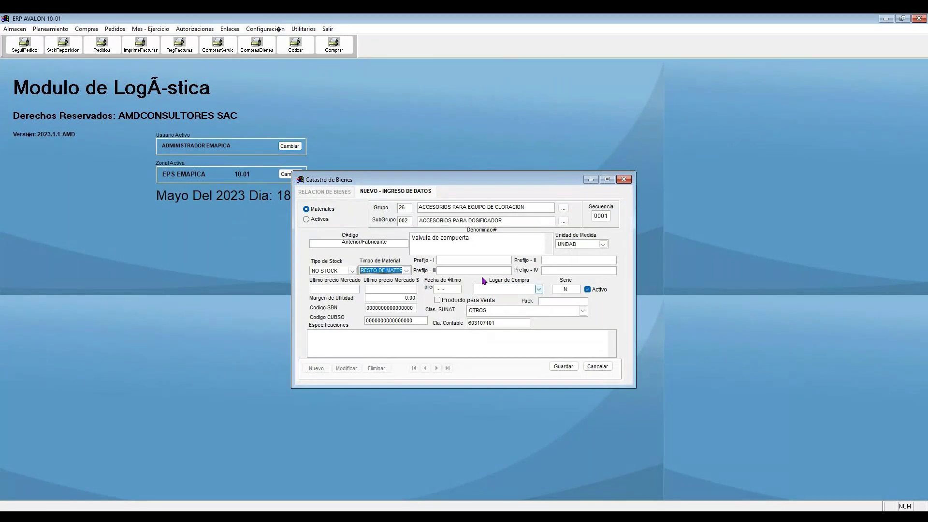
- Set the valve's last market prices to 550 in local currency and 150 in dollars, dated 31-01-2022, with Local as purchase place
{"action": "left_click", "coordinate": [316, 290]}
{"action": "type", "text": "55 0.0000000"}
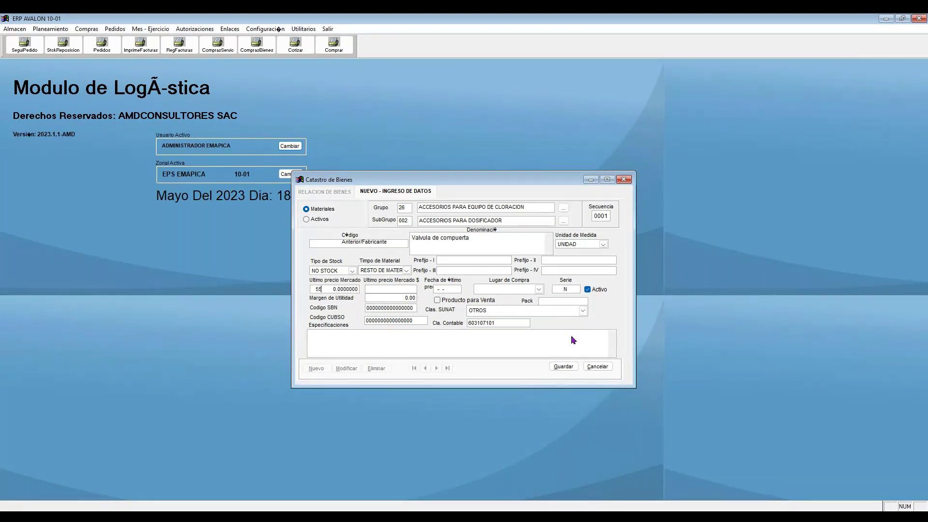
{"action": "key", "text": "Tab"}
{"action": "type", "text": "15"}
{"action": "key", "text": "Tab"}
{"action": "double_click", "coordinate": [455, 287]}
{"action": "type", "text": "31012022"}
{"action": "left_click", "coordinate": [539, 289]}
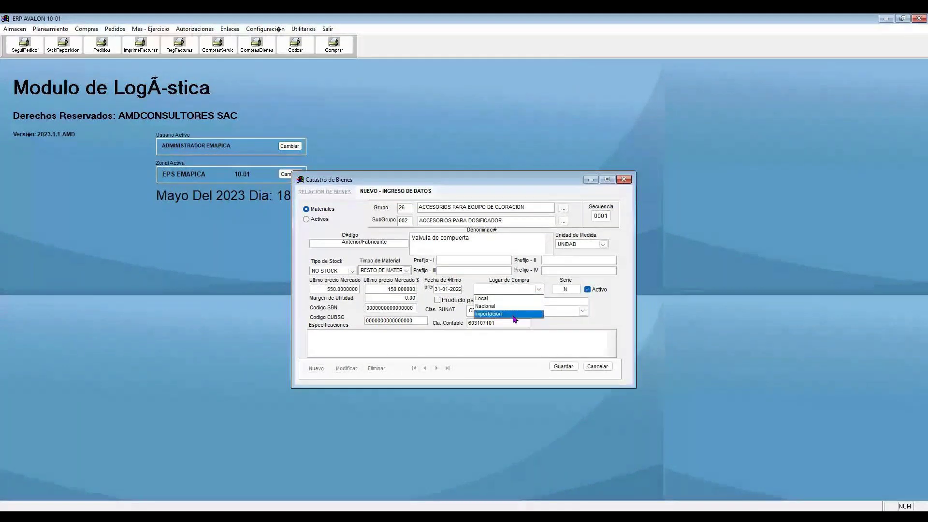
{"action": "left_click", "coordinate": [482, 299]}
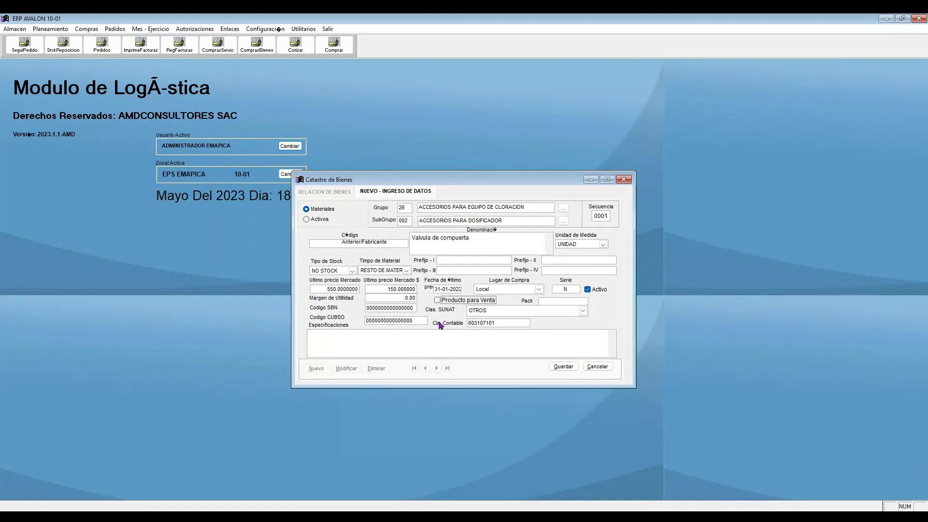
- Enter "Especificaciones del Producto a crear" as the material's specifications, and leave the goods registry
{"action": "left_click_drag", "start_coordinate": [412, 309], "coordinate": [358, 299]}
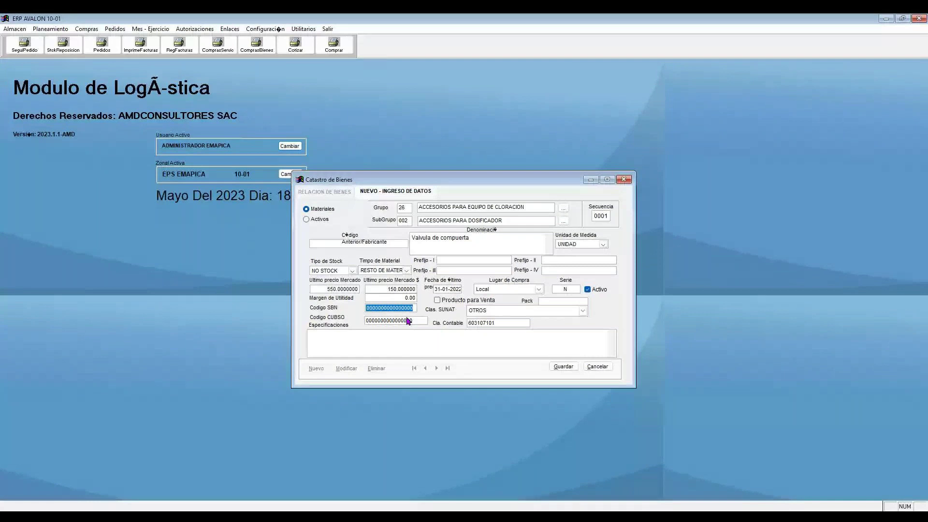
{"action": "left_click_drag", "start_coordinate": [414, 318], "coordinate": [319, 316]}
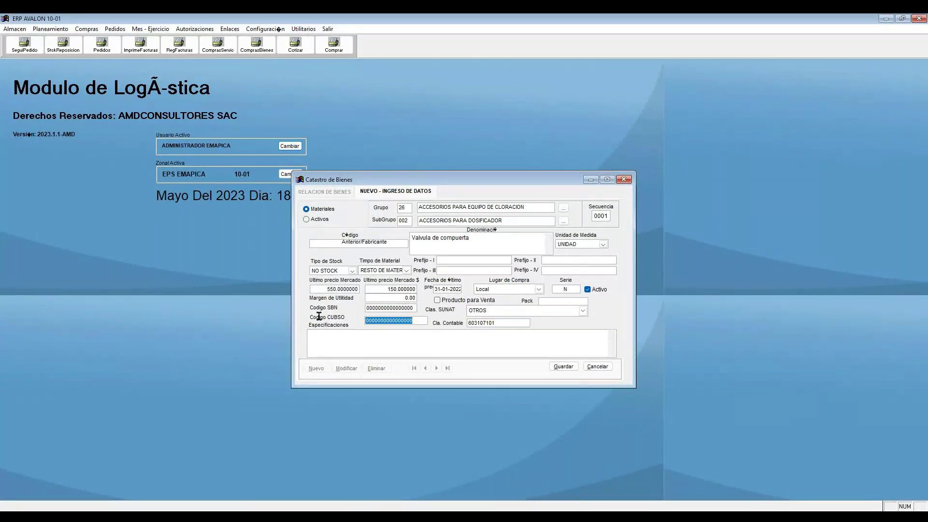
{"action": "left_click", "coordinate": [395, 344]}
{"action": "type", "text": "Especifica"}
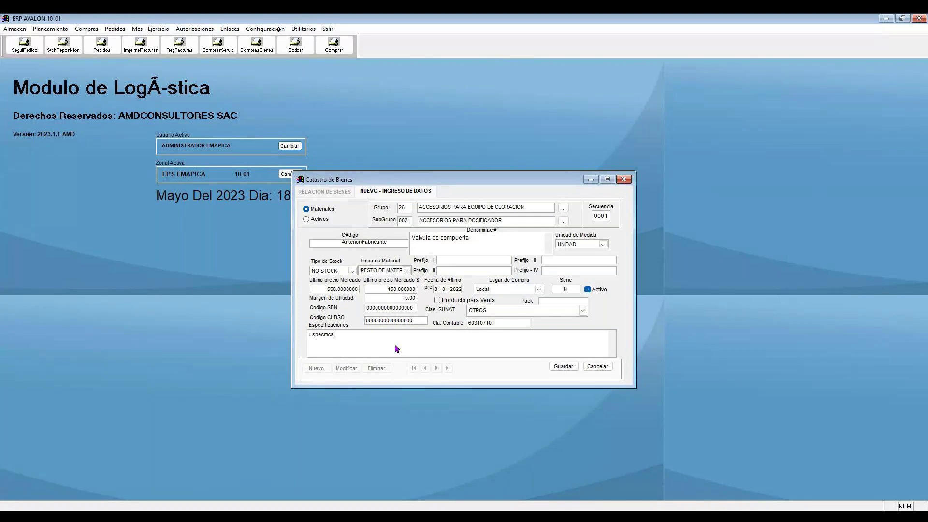
{"action": "type", "text": "ciones del F"}
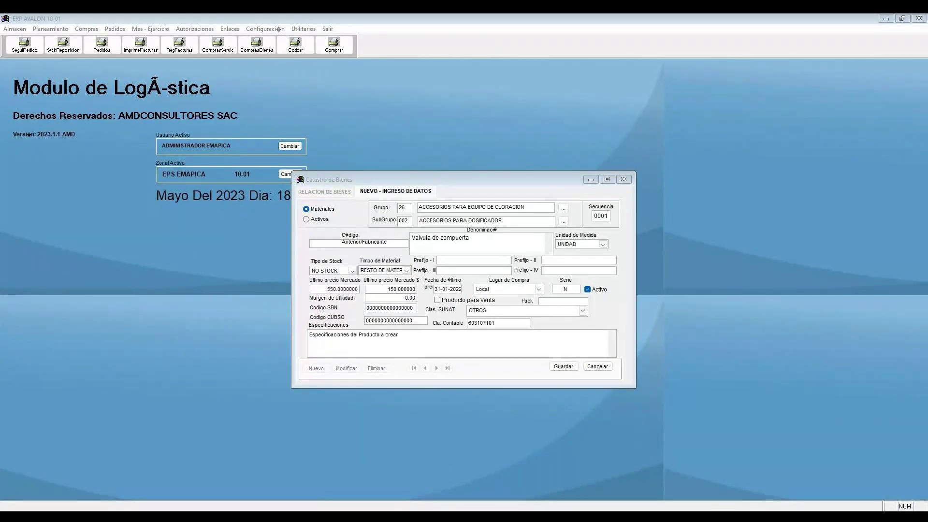
{"action": "key", "text": "Escape"}
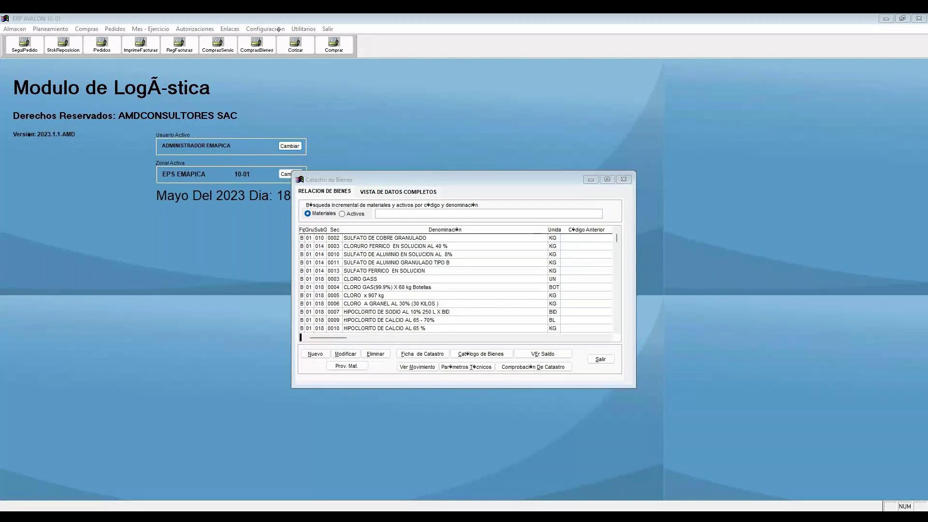
{"action": "left_click", "coordinate": [602, 361]}
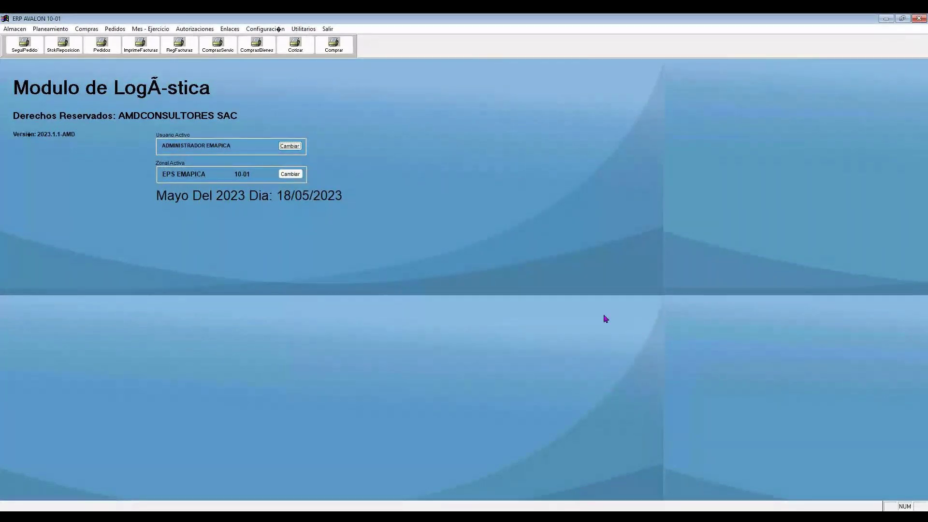
- Open Catastro de Servicios and look through the list of registered services
{"action": "left_click", "coordinate": [77, 30]}
{"action": "mouse_move", "coordinate": [67, 30]}
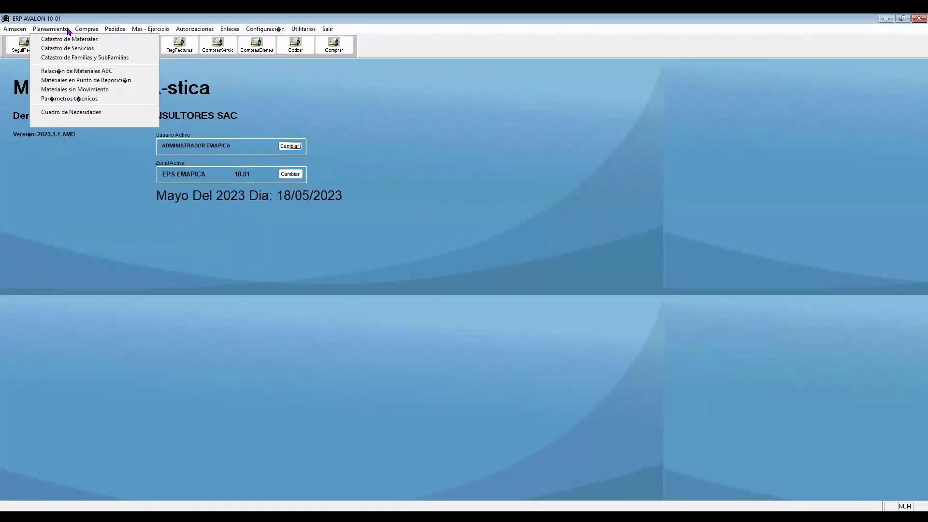
{"action": "left_click", "coordinate": [53, 49]}
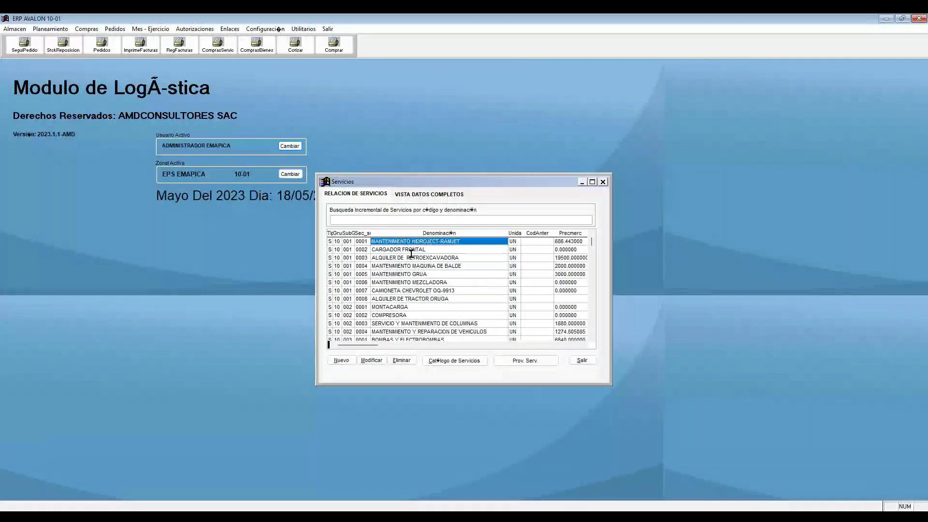
{"action": "scroll", "coordinate": [408, 274], "scroll_direction": "down", "scroll_amount": 10}
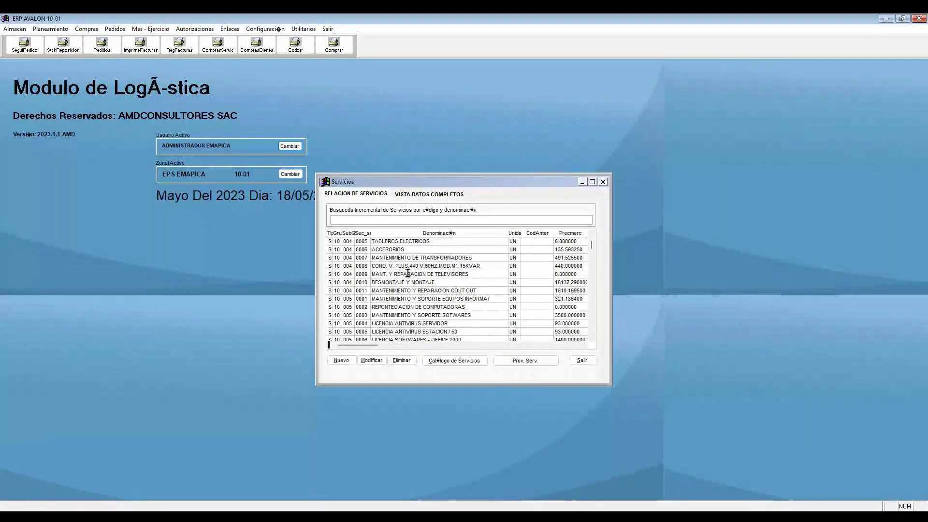
{"action": "scroll", "coordinate": [408, 273], "scroll_direction": "down", "scroll_amount": 5}
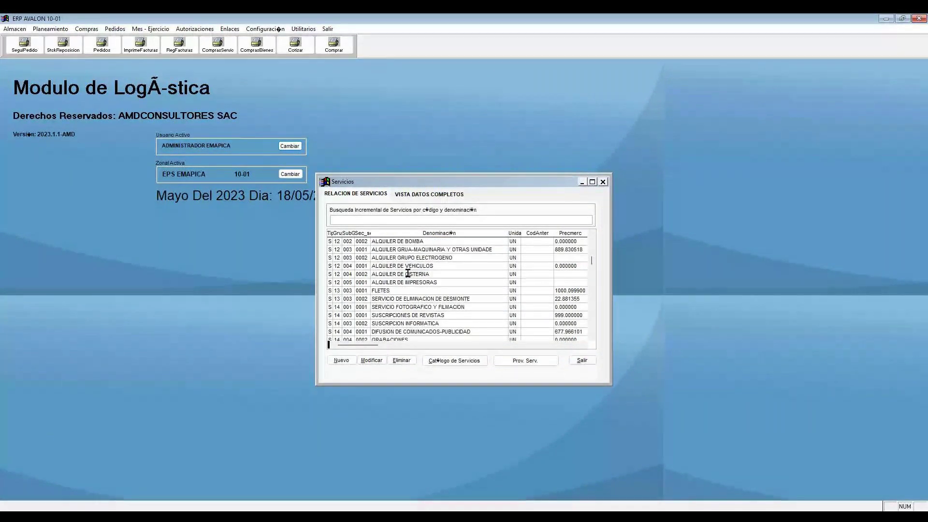
{"action": "scroll", "coordinate": [408, 273], "scroll_direction": "down", "scroll_amount": 5}
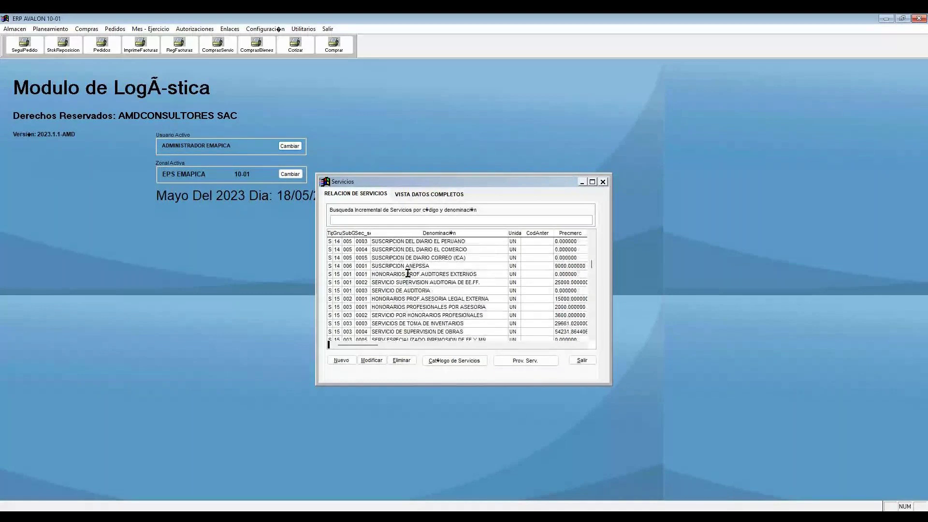
- Start a new service with group 14 PUBLICIDAD, PUBLICACIONES Y RELACIONES P and subgroup 003 SUSCRIPCION DE REVISTAS
{"action": "left_click", "coordinate": [348, 361]}
{"action": "left_click", "coordinate": [546, 215]}
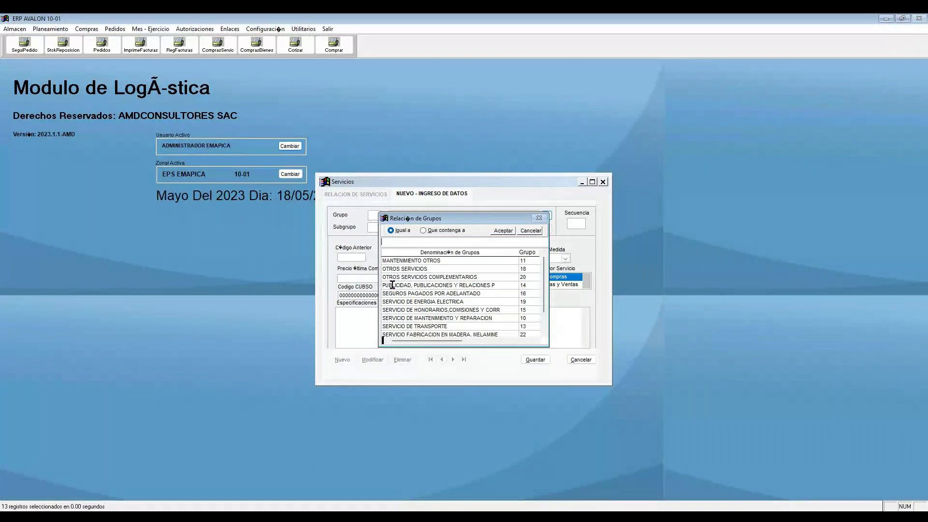
{"action": "double_click", "coordinate": [435, 285]}
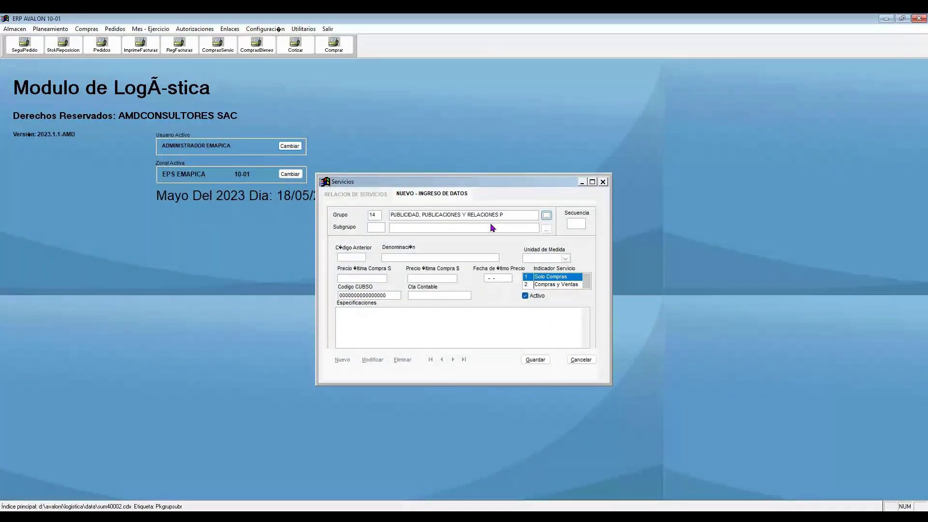
{"action": "left_click", "coordinate": [545, 227]}
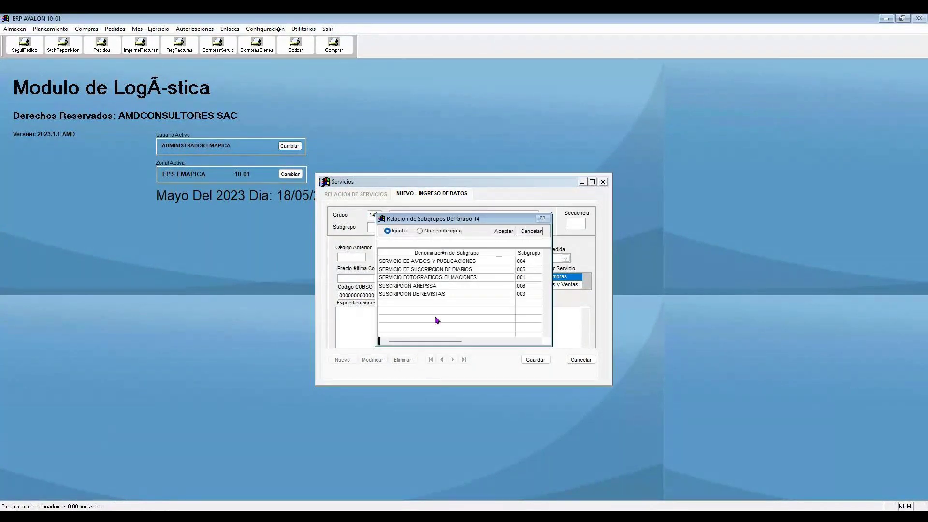
{"action": "double_click", "coordinate": [410, 294]}
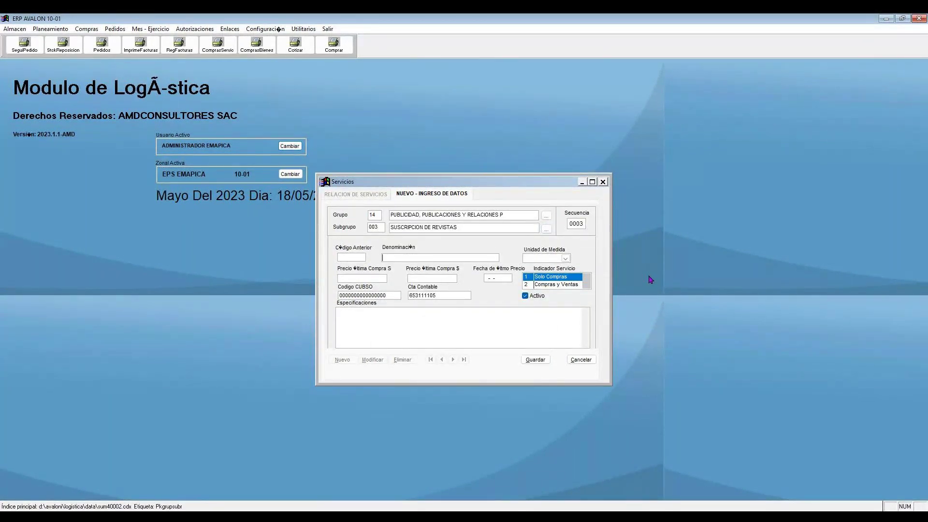
- Name the new service REVISTA MECANICA POPULA and set its unit of measure to UNIDAD
{"action": "type", "text": "REV"}
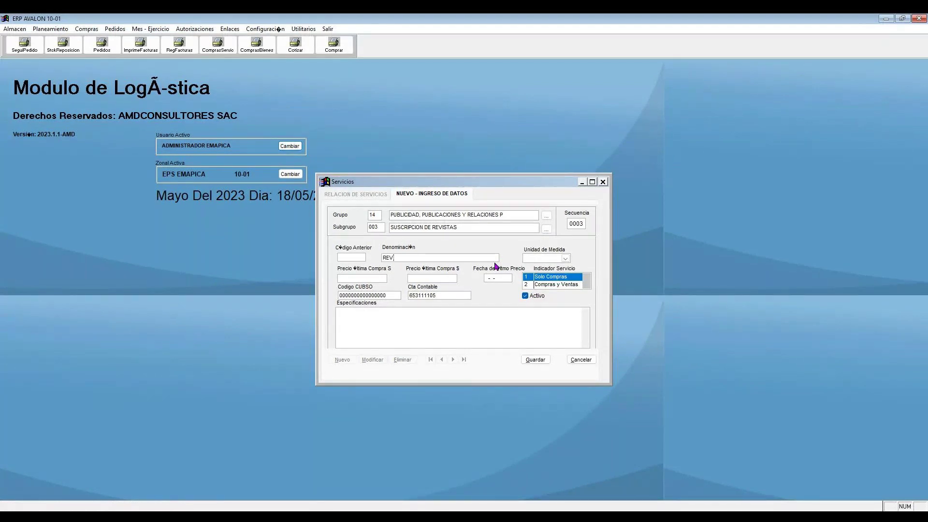
{"action": "type", "text": "ISTA MECANICA FOPULA"}
{"action": "left_click", "coordinate": [568, 260]}
{"action": "key", "text": "u"}
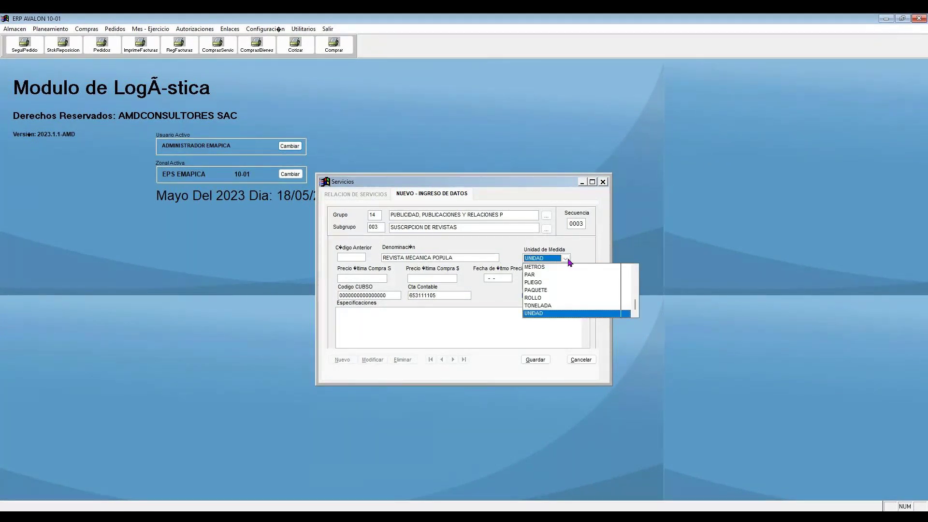
{"action": "left_click", "coordinate": [569, 262]}
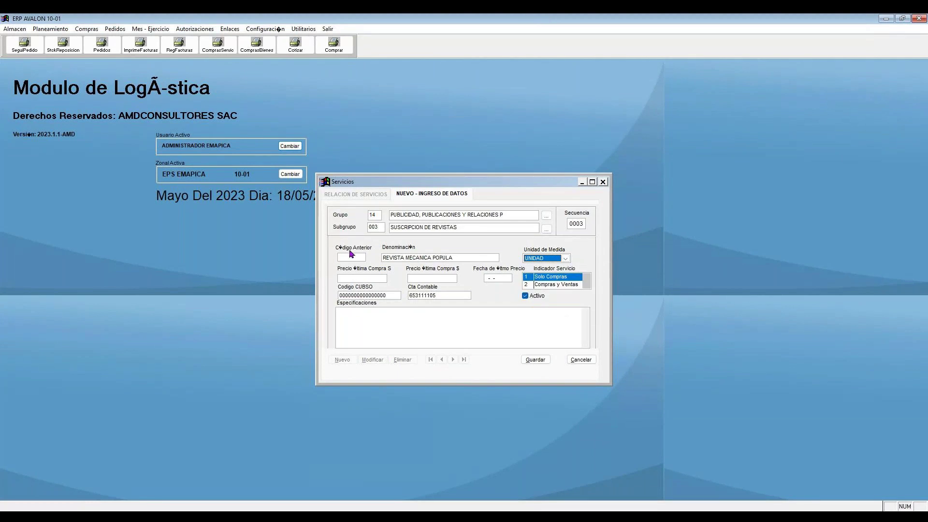
- Set the service's last purchase prices to 250 in local currency and 80 in dollars, with 01-12-2022 as the last price date
{"action": "left_click", "coordinate": [360, 279]}
{"action": "type", "text": "250 .000000"}
{"action": "key", "text": "Return"}
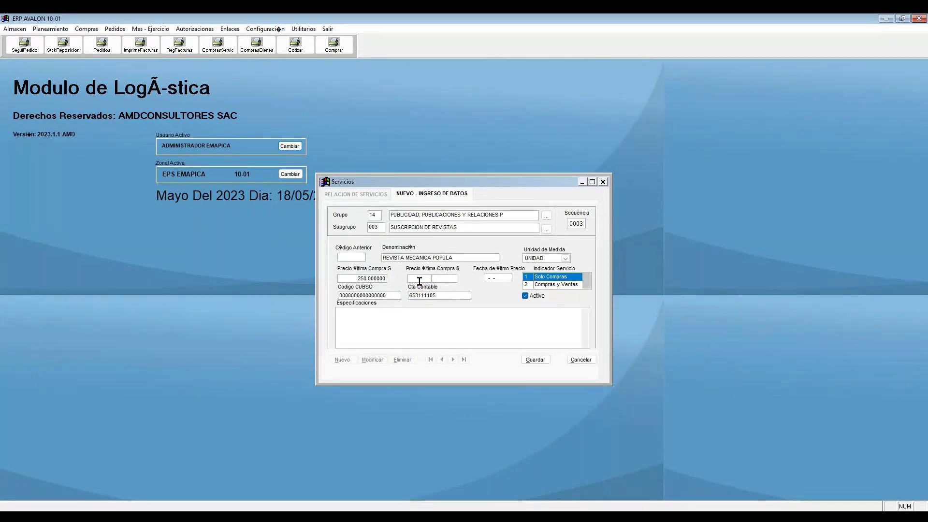
{"action": "type", "text": "80 .000000"}
{"action": "key", "text": "Return"}
- Enter "Especificacion del Servicio" as the service's specifications, save it, and check its entry in the services list
{"action": "left_click", "coordinate": [403, 317]}
{"action": "type", "text": "Especificacion del Servicio"}
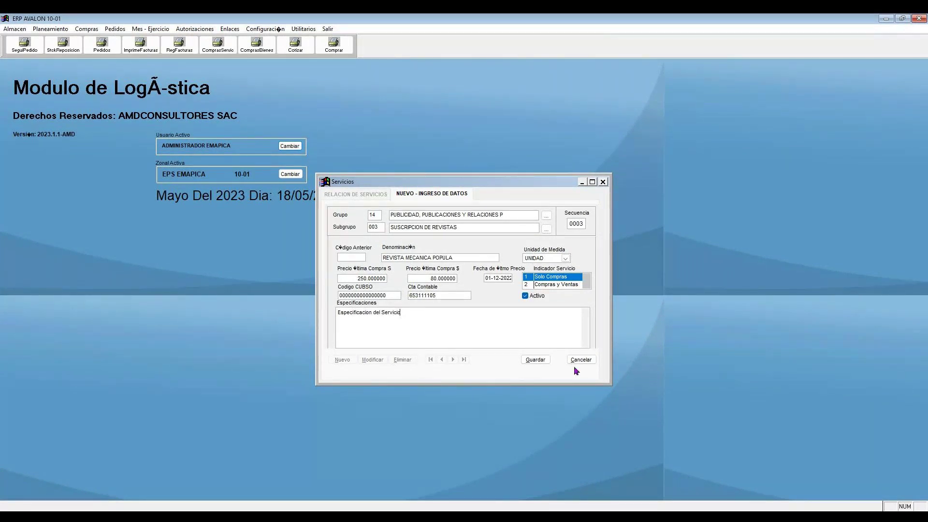
{"action": "left_click", "coordinate": [543, 357]}
{"action": "left_click", "coordinate": [537, 360]}
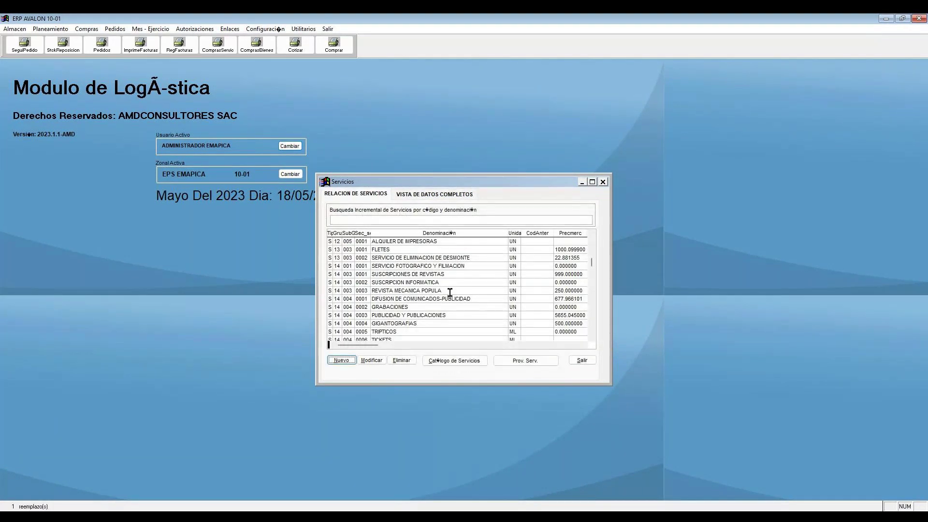
{"action": "left_click", "coordinate": [459, 281]}
{"action": "left_click", "coordinate": [449, 293]}
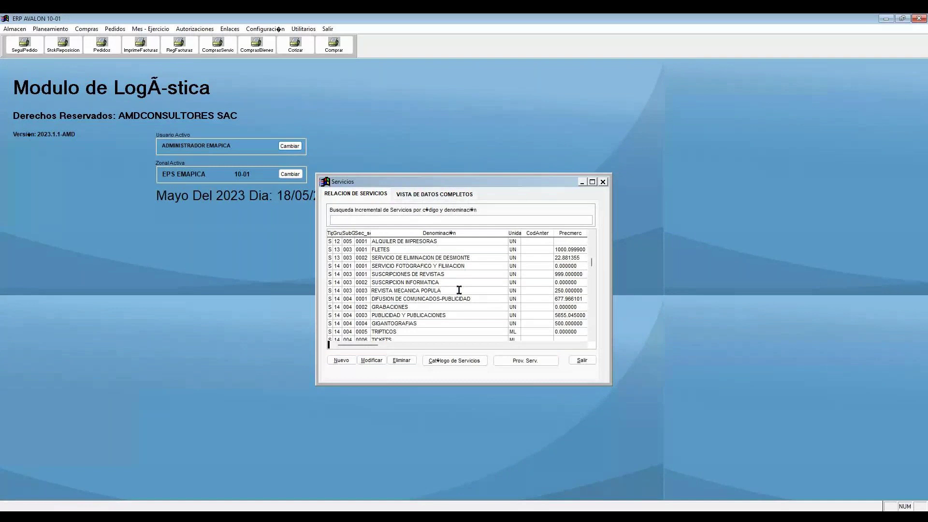
- Close the services registry and browse the goods groups in the families and subfamilies registry, selecting group 05 MEDIDORES DE AGUA
{"action": "left_click_drag", "start_coordinate": [459, 290], "coordinate": [89, 232]}
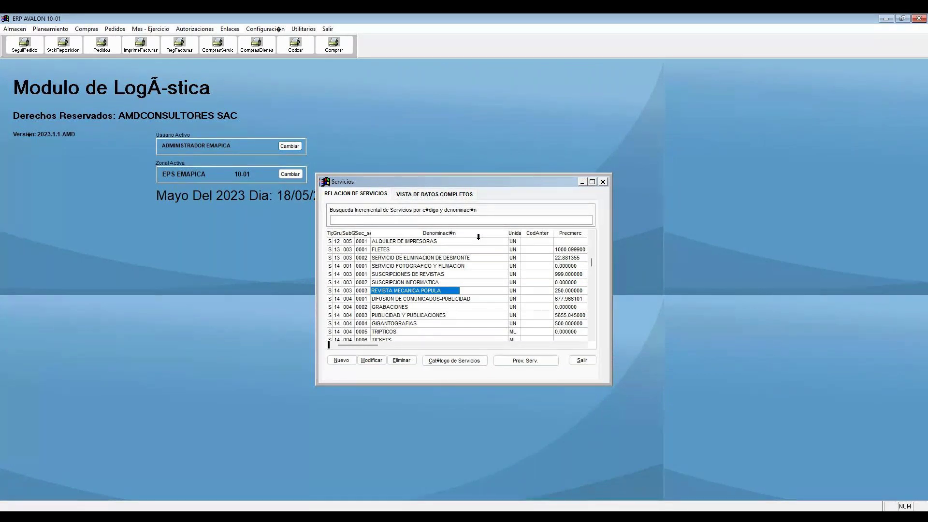
{"action": "left_click", "coordinate": [583, 360]}
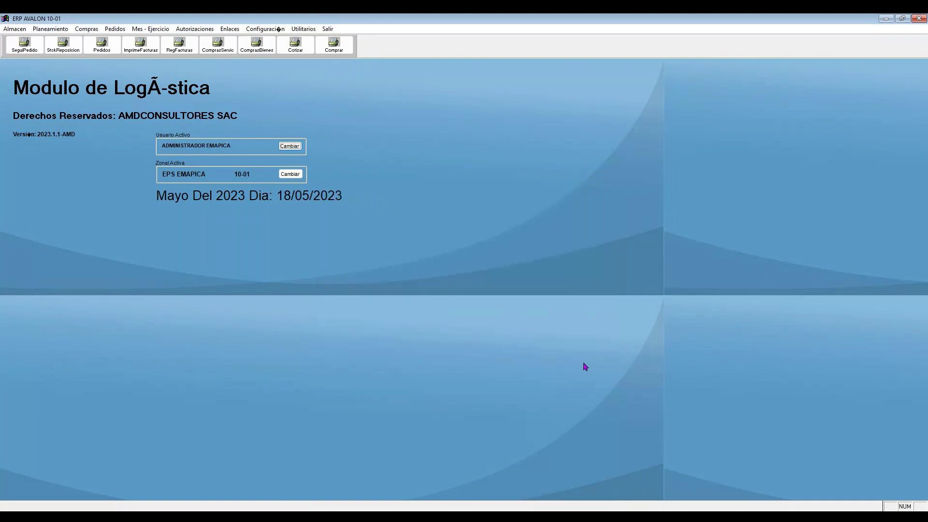
{"action": "left_click", "coordinate": [61, 30]}
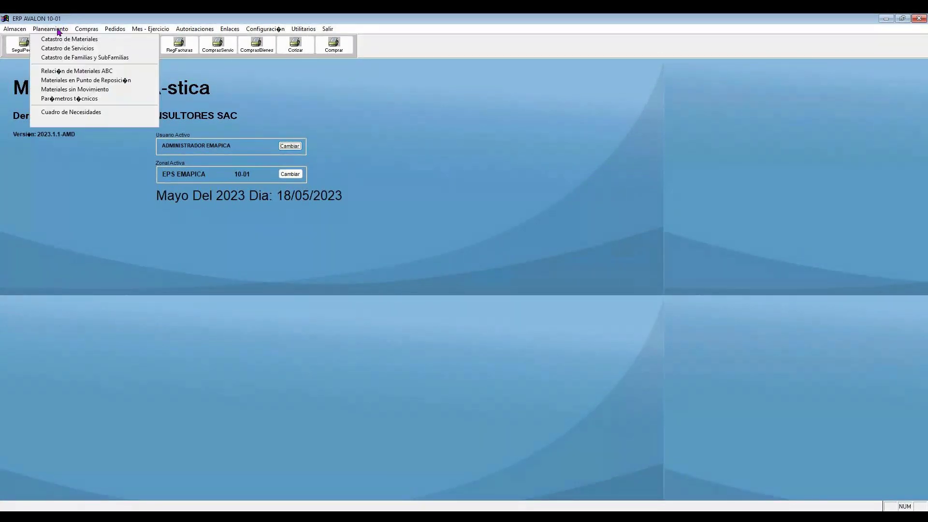
{"action": "left_click", "coordinate": [68, 57]}
{"action": "key", "text": "Down"}
{"action": "key", "text": "Down"}
{"action": "key", "text": "Down"}
{"action": "key", "text": "Down"}
{"action": "key", "text": "Down"}
{"action": "key", "text": "Down"}
{"action": "key", "text": "Down"}
{"action": "key", "text": "Down"}
{"action": "key", "text": "Down"}
{"action": "key", "text": "Down"}
{"action": "key", "text": "Down"}
{"action": "key", "text": "Down"}
{"action": "key", "text": "Down"}
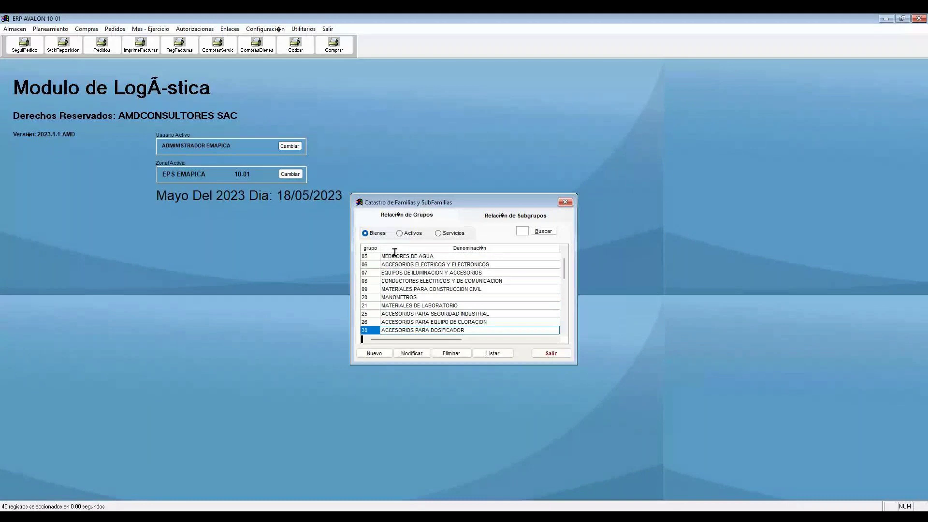
{"action": "key", "text": "shift+Tab"}
{"action": "key", "text": "Left"}
{"action": "key", "text": "Right"}
{"action": "left_click", "coordinate": [372, 258]}
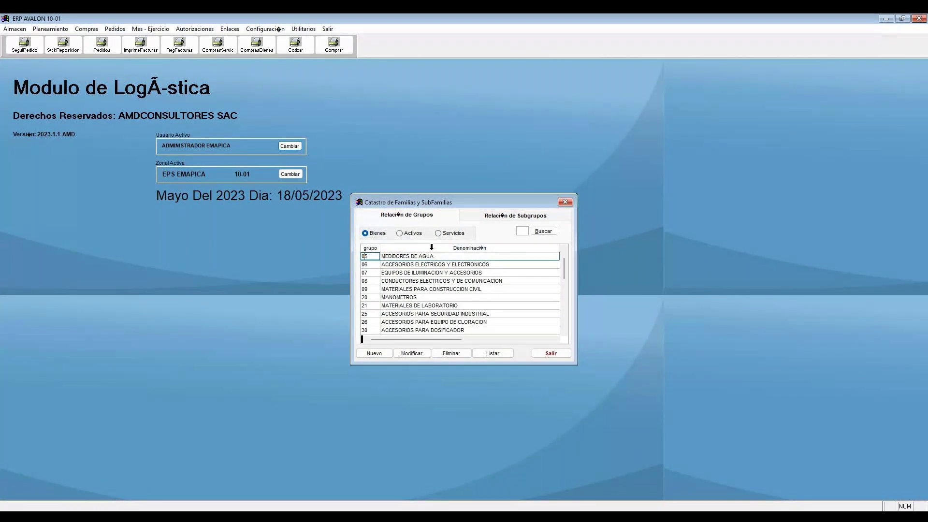
- Examine the subgroups belonging to group 05 MEDIDORES DE AGUA, and close the families and subfamilies registry
{"action": "left_click", "coordinate": [516, 215]}
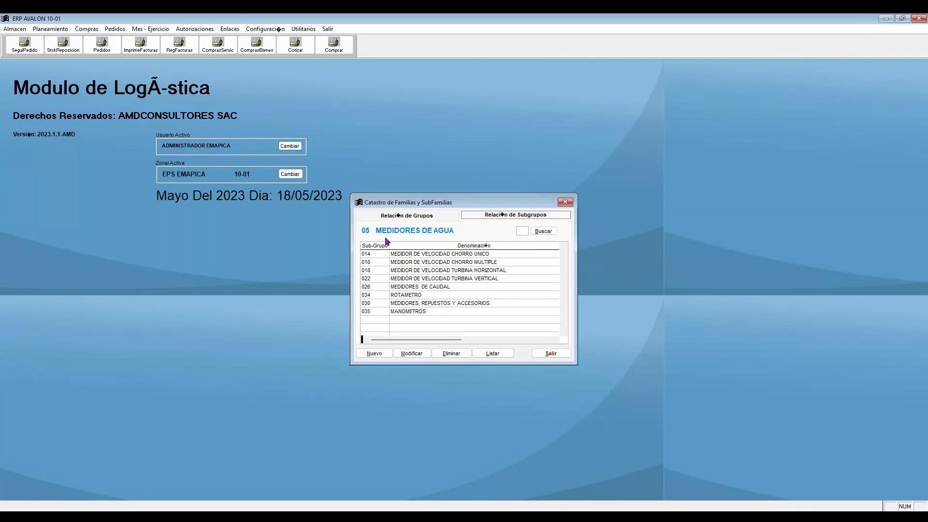
{"action": "left_click", "coordinate": [385, 218]}
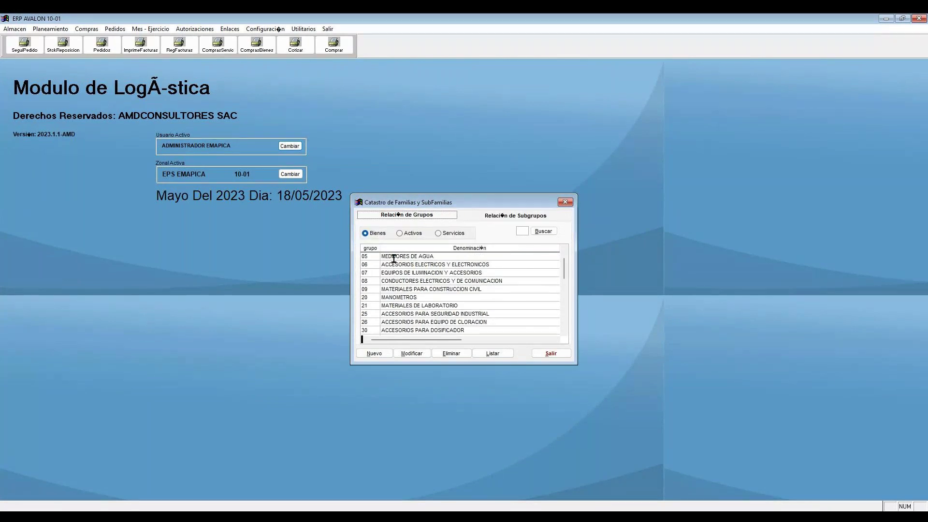
{"action": "left_click", "coordinate": [503, 215]}
{"action": "left_click", "coordinate": [462, 254]}
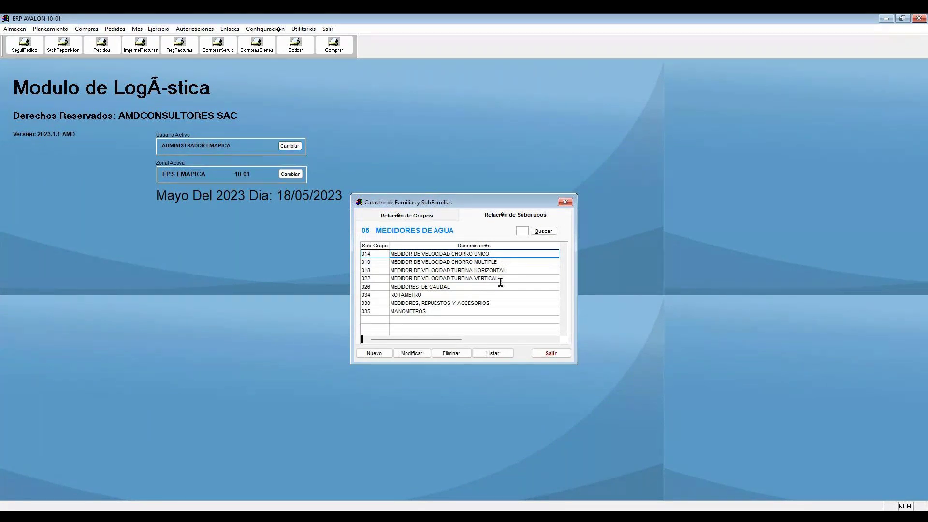
{"action": "left_click", "coordinate": [478, 293]}
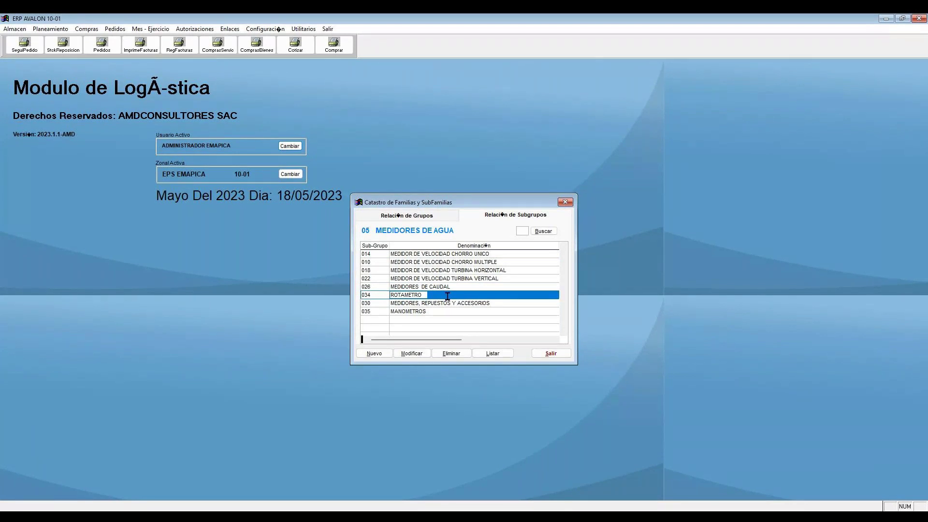
{"action": "left_click", "coordinate": [500, 329]}
{"action": "left_click", "coordinate": [551, 354]}
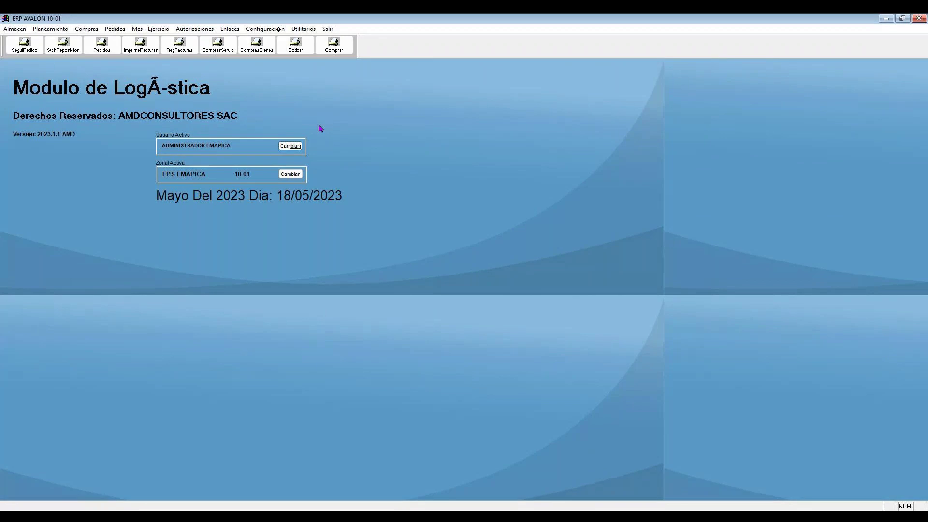
- Look at the list of goods order notes for Mayo-2023 under the administrator user and close it
{"action": "left_click", "coordinate": [109, 30]}
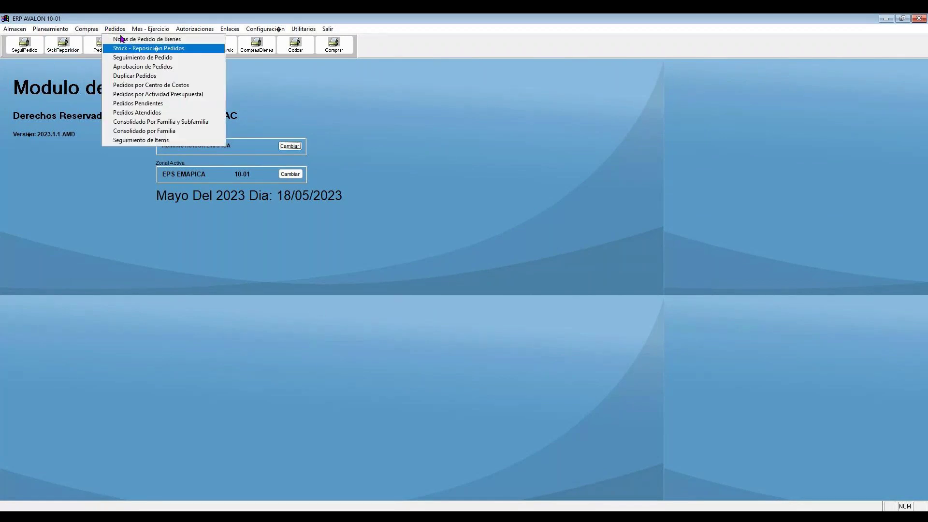
{"action": "left_click", "coordinate": [163, 42]}
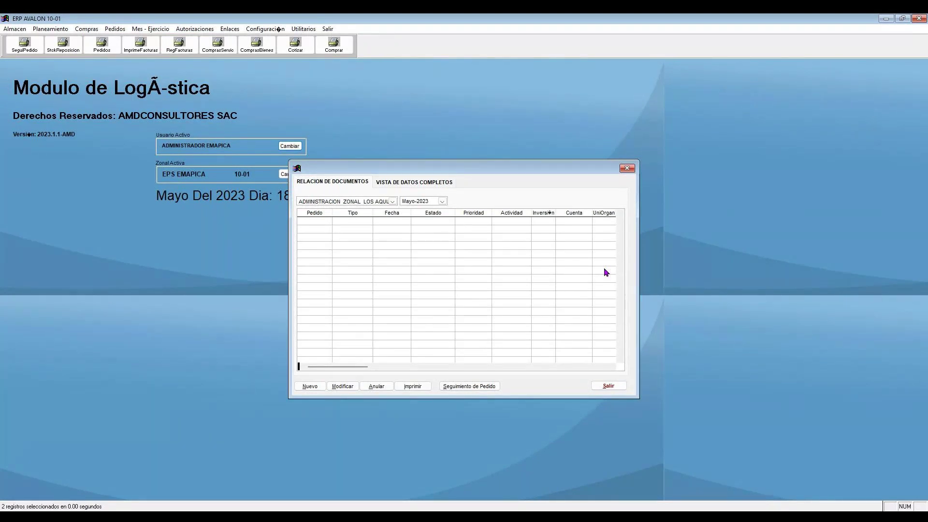
{"action": "left_click", "coordinate": [609, 386]}
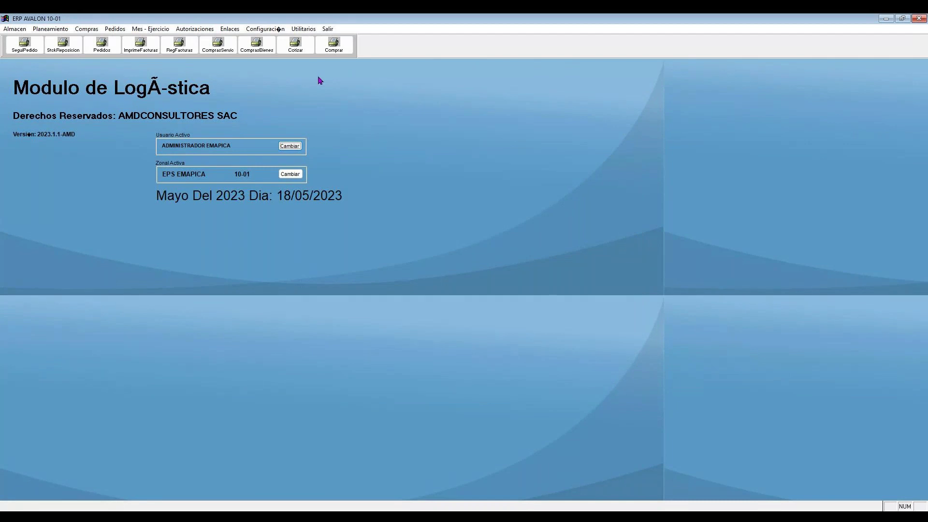
- Clear the access password of the GERENCIA GENERAL user, save the record and close user maintenance
{"action": "left_click", "coordinate": [263, 30]}
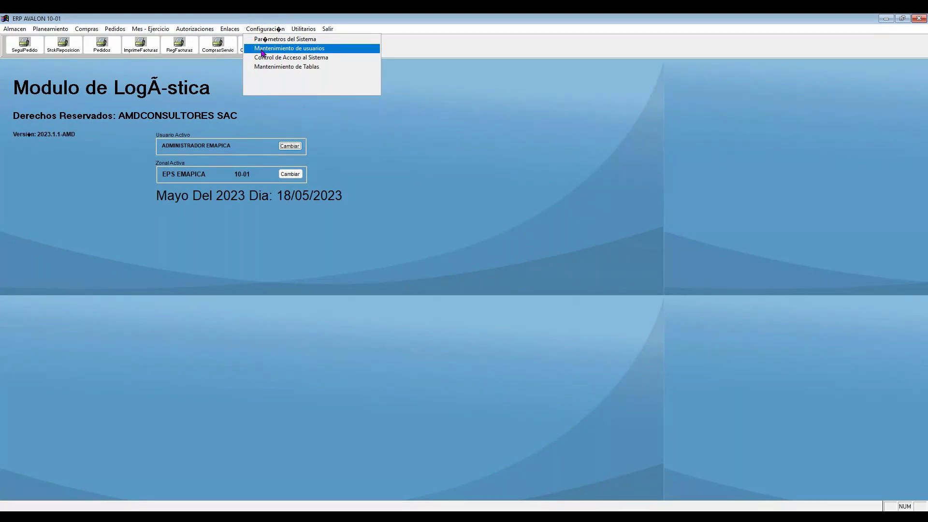
{"action": "left_click", "coordinate": [263, 49]}
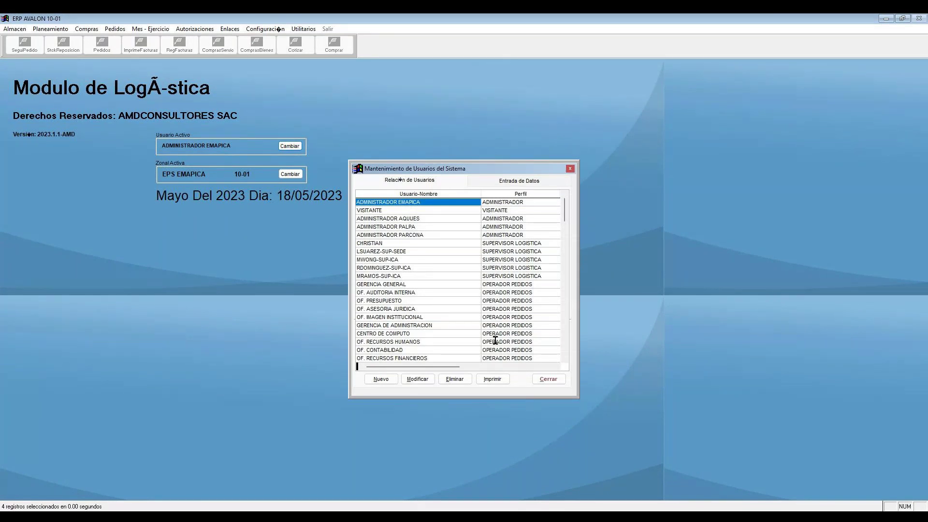
{"action": "left_click", "coordinate": [420, 284]}
{"action": "left_click", "coordinate": [417, 380]}
{"action": "left_click", "coordinate": [416, 211]}
{"action": "key", "text": "BackSpace"}
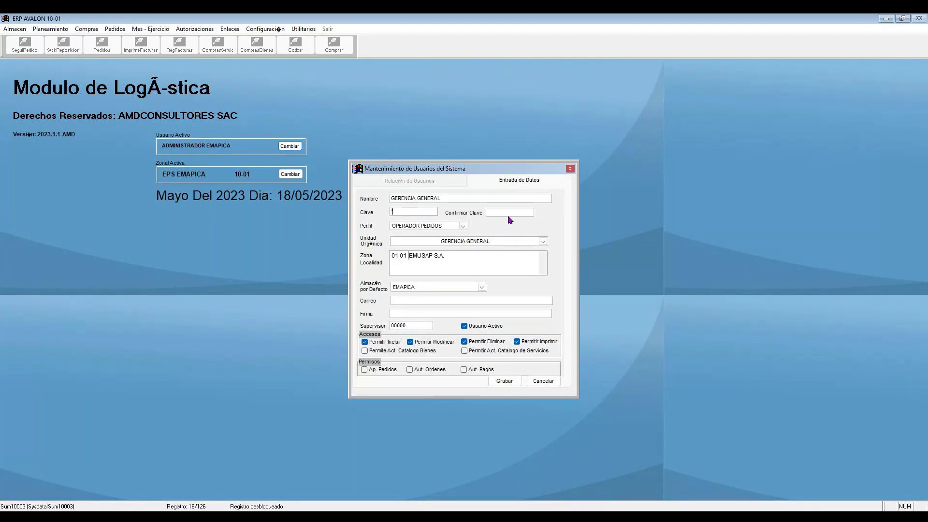
{"action": "left_click", "coordinate": [494, 385]}
{"action": "left_click", "coordinate": [545, 379]}
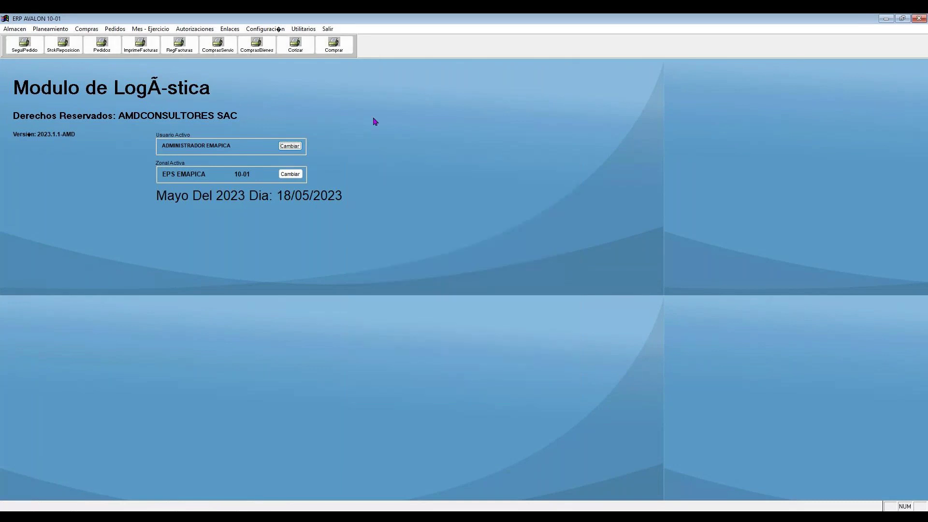
- Switch the active user to GERENCIA GENERAL, leaving the access password blank
{"action": "left_click", "coordinate": [303, 147]}
{"action": "left_click", "coordinate": [494, 242]}
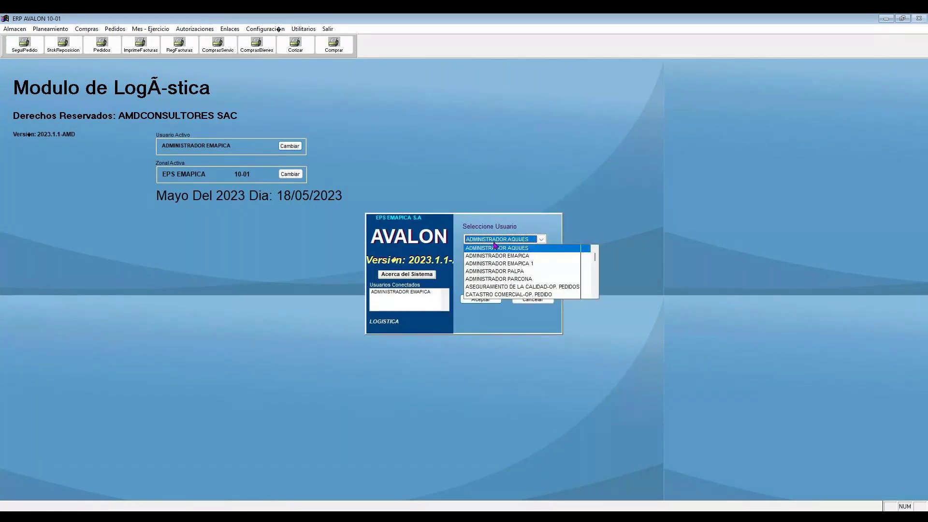
{"action": "type", "text": "ge"}
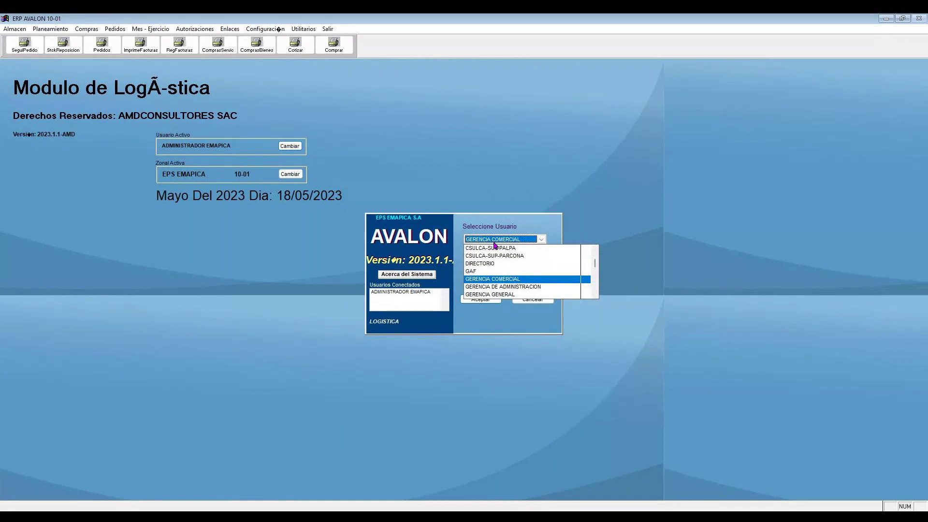
{"action": "left_click", "coordinate": [517, 295]}
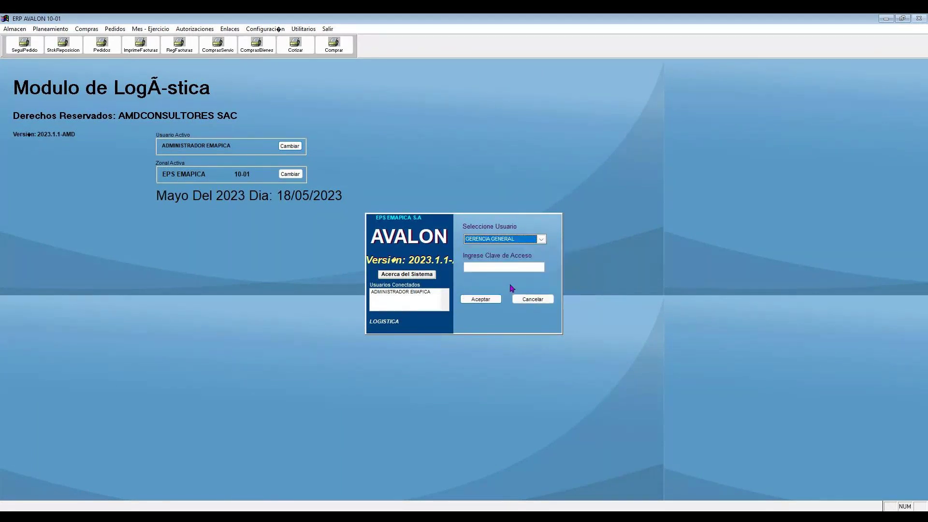
{"action": "left_click", "coordinate": [486, 300]}
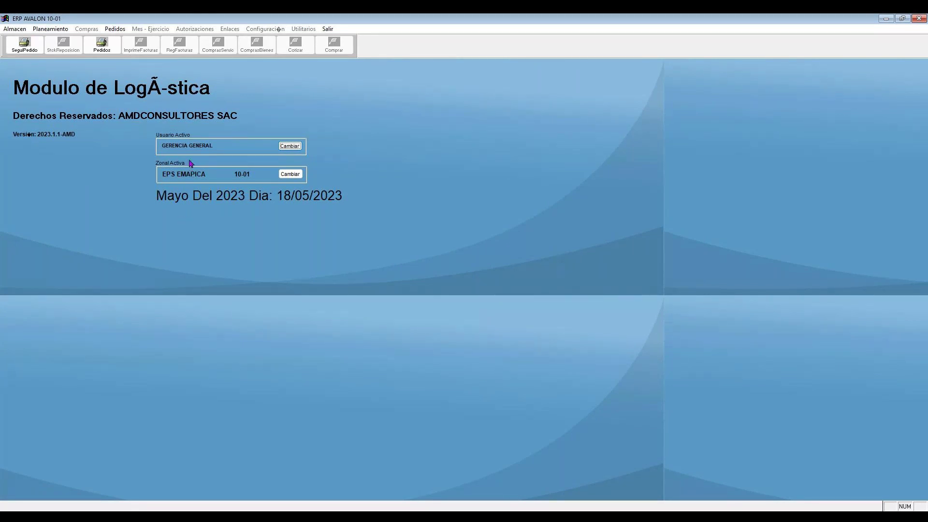
- Start a new goods order note with Normal priority and set its issue date to 18/05/2023
{"action": "left_click", "coordinate": [118, 29]}
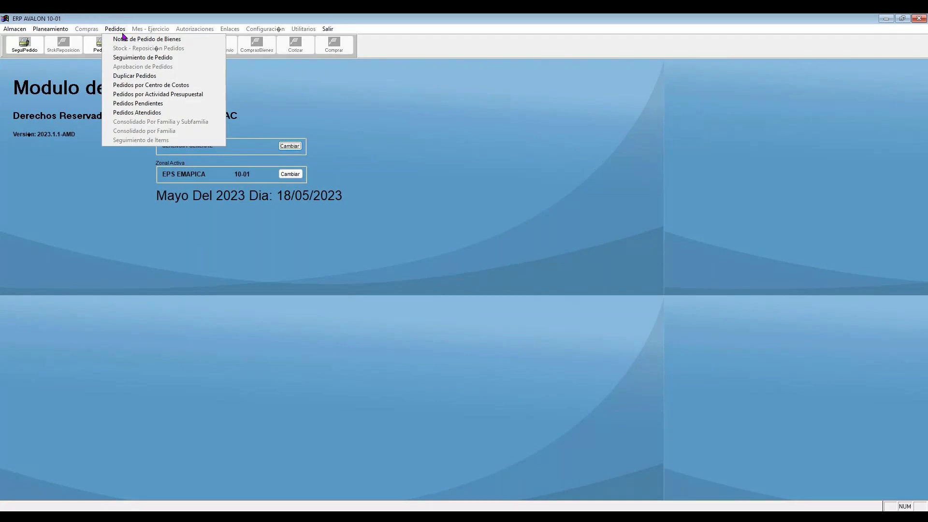
{"action": "left_click", "coordinate": [124, 41]}
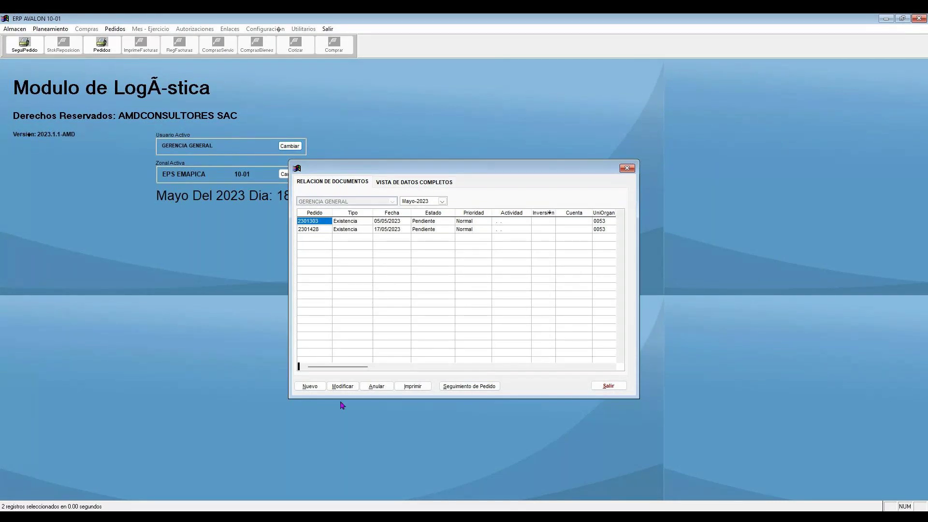
{"action": "left_click", "coordinate": [310, 386]}
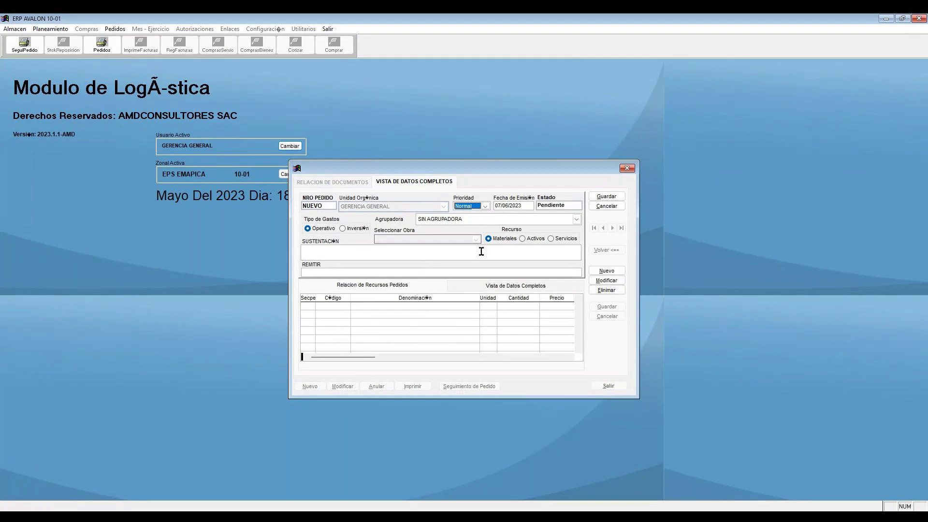
{"action": "left_click", "coordinate": [486, 207]}
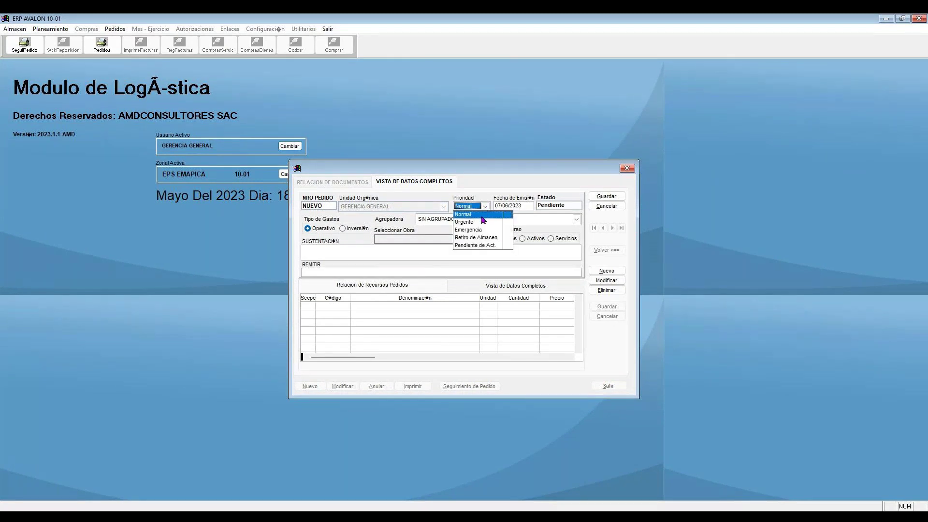
{"action": "left_click", "coordinate": [523, 204]}
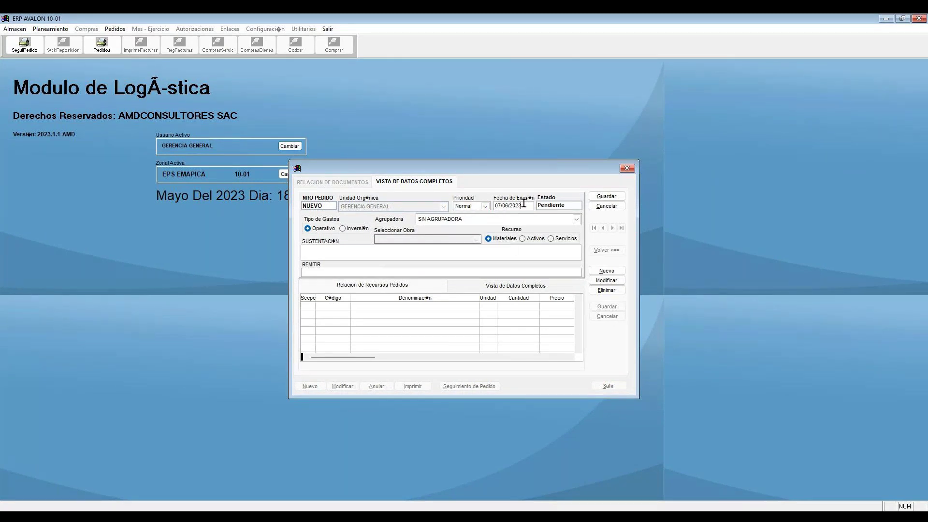
{"action": "left_click", "coordinate": [523, 204]}
{"action": "left_click_drag", "start_coordinate": [429, 171], "coordinate": [587, 99]}
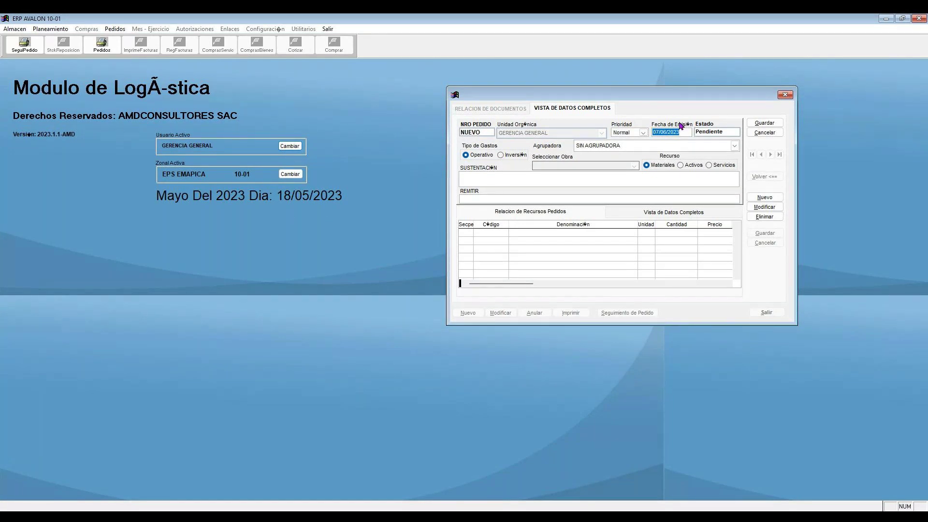
{"action": "type", "text": "18/05/2023"}
- Keep the order as an Operativo expense for Materiales and enter the justification "Pedido Cloro para el tratamiento del Agua"
{"action": "left_click", "coordinate": [491, 181]}
{"action": "left_click", "coordinate": [501, 155]}
{"action": "left_click", "coordinate": [479, 156]}
{"action": "left_click", "coordinate": [487, 183]}
{"action": "type", "text": "Pedido Cloro para el tratamiento del Agua"}
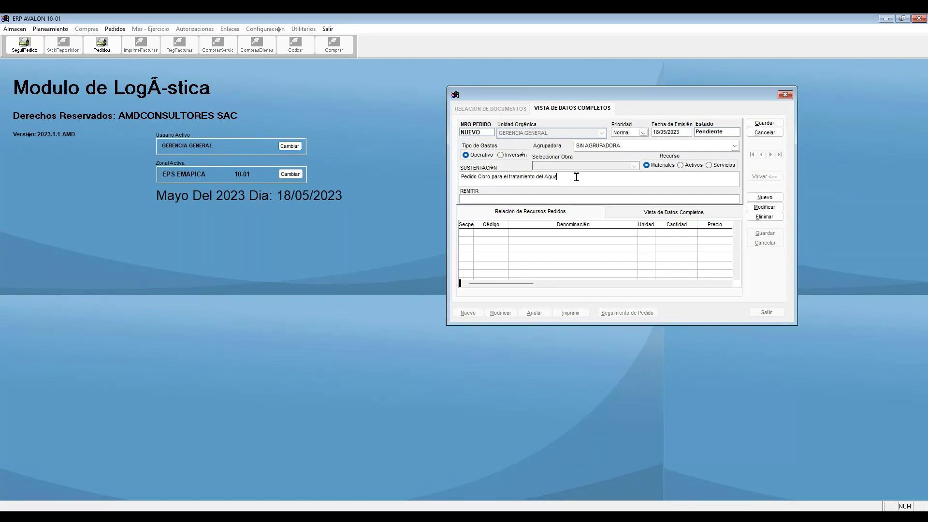
{"action": "left_click_drag", "start_coordinate": [578, 177], "coordinate": [399, 154]}
{"action": "left_click", "coordinate": [658, 166]}
- Add the material CLORO GAS(99.9%) X 68 kg Botellas to the order with a quantity of 20
{"action": "left_click", "coordinate": [764, 198]}
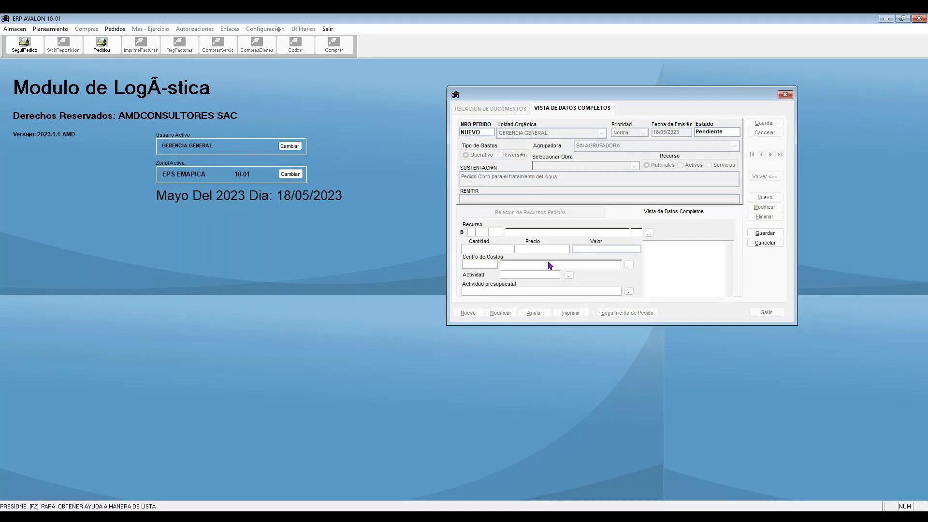
{"action": "left_click", "coordinate": [650, 233]}
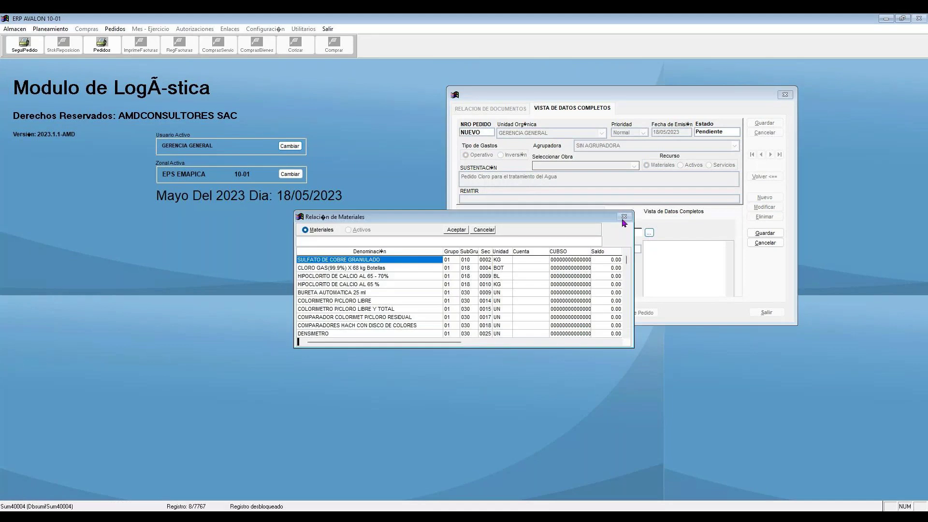
{"action": "double_click", "coordinate": [386, 268]}
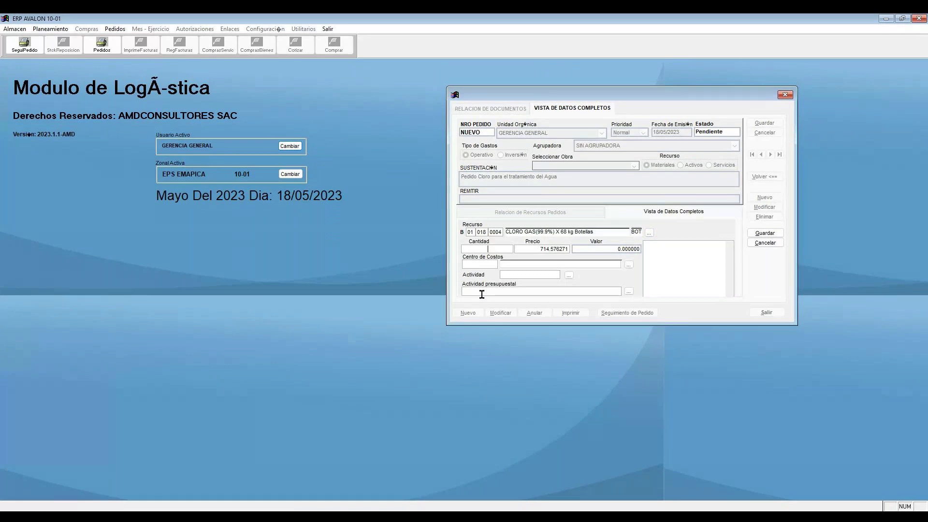
{"action": "left_click_drag", "start_coordinate": [546, 249], "coordinate": [536, 249]}
{"action": "double_click", "coordinate": [536, 249]}
{"action": "left_click", "coordinate": [479, 248]}
{"action": "type", "text": "20"}
{"action": "key", "text": "Return"}
- Assign cost centre 90171322 CAMARA BOMBEO CP SN MARTIN PORRAS and budget activity 10.01.0208 to the chlorine item
{"action": "left_click", "coordinate": [629, 265]}
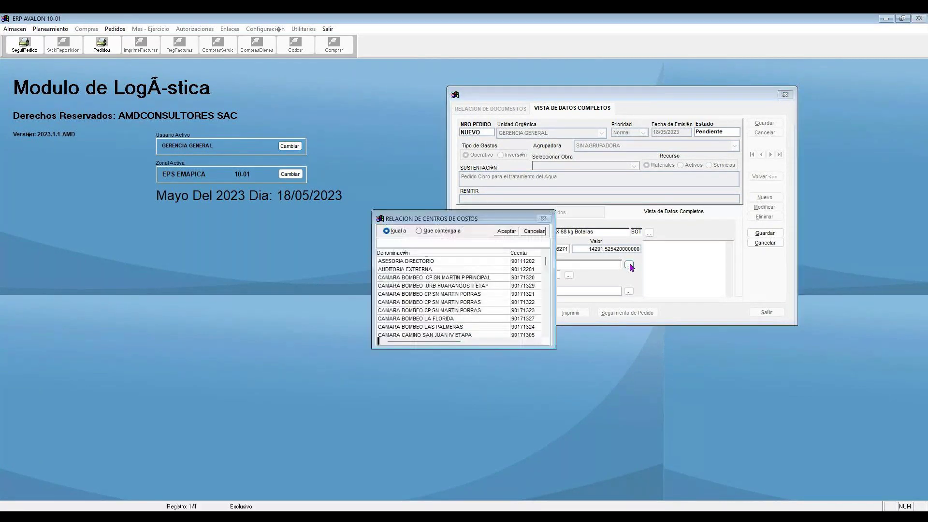
{"action": "double_click", "coordinate": [483, 302]}
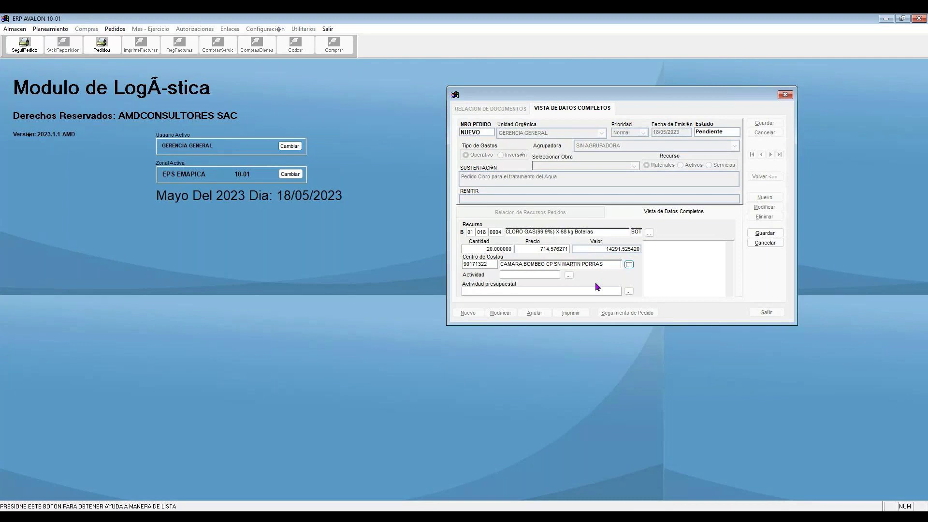
{"action": "left_click", "coordinate": [629, 292]}
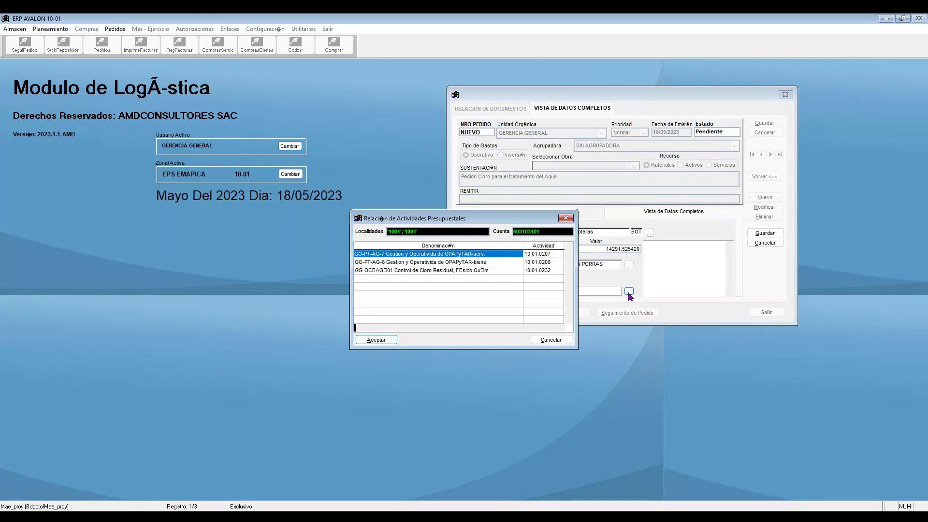
{"action": "left_click_drag", "start_coordinate": [467, 218], "coordinate": [342, 243]}
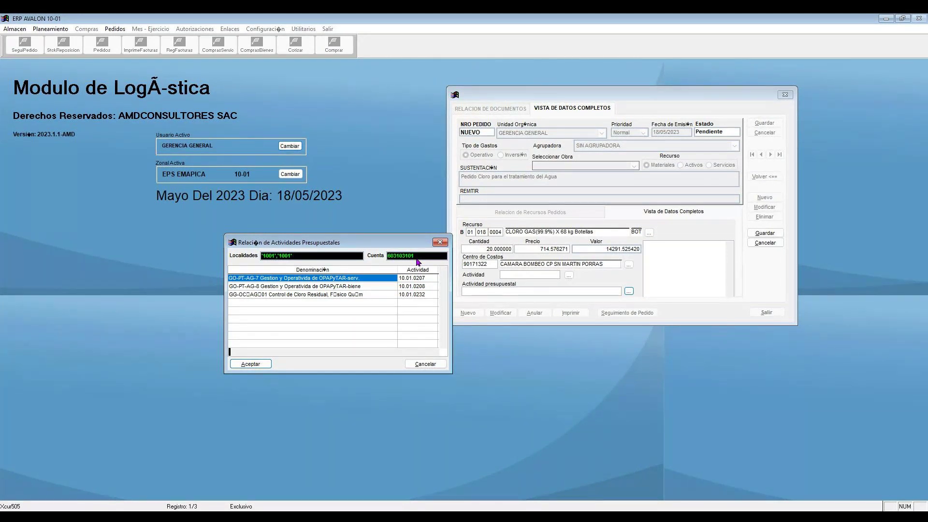
{"action": "double_click", "coordinate": [270, 286]}
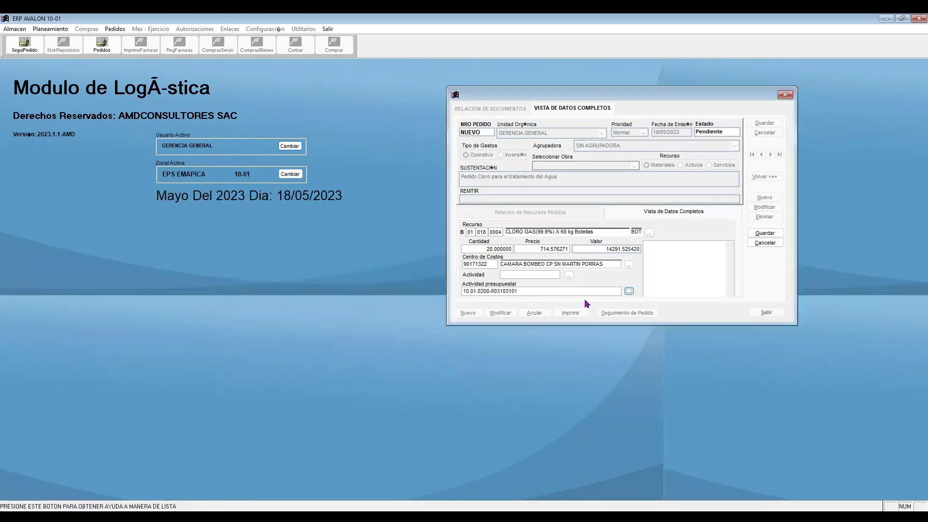
- Enter the chlorine item's note "Especificacion del Producto:" with Nivel alcalinida, Grado and PH, and save both the item and the order
{"action": "left_click", "coordinate": [670, 242]}
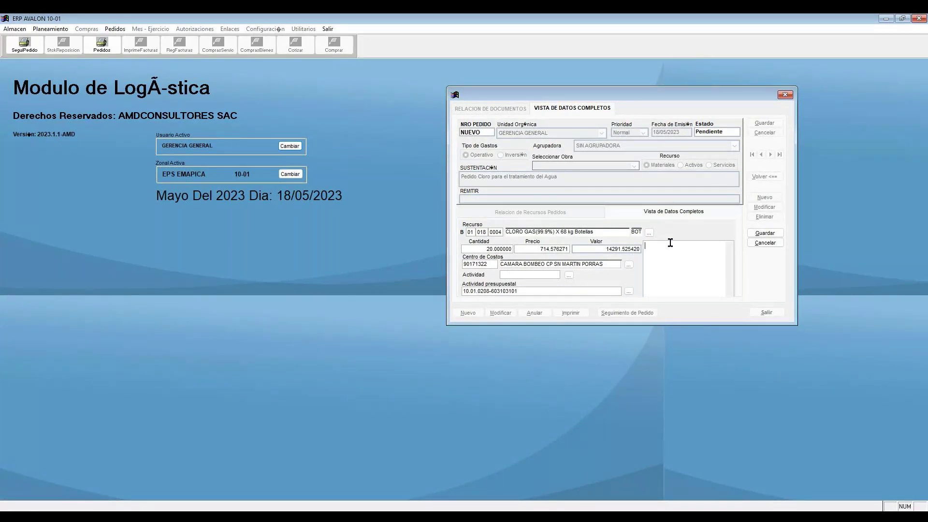
{"action": "type", "text": "Especificacion del Producto:"}
{"action": "left_click", "coordinate": [765, 233]}
{"action": "left_click", "coordinate": [763, 123]}
{"action": "left_click", "coordinate": [763, 124]}
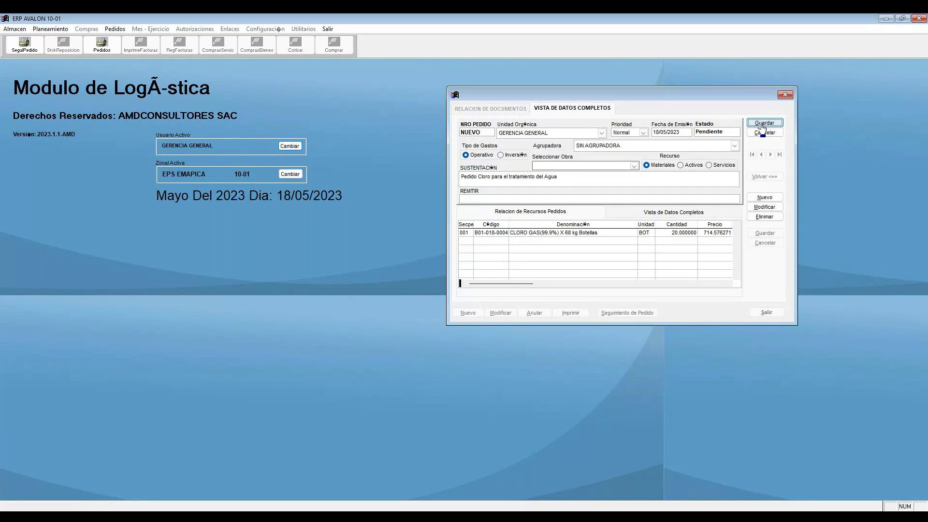
- Preview the printed chlorine order note at 150% zoom and close the preview and the order window
{"action": "left_click", "coordinate": [571, 312]}
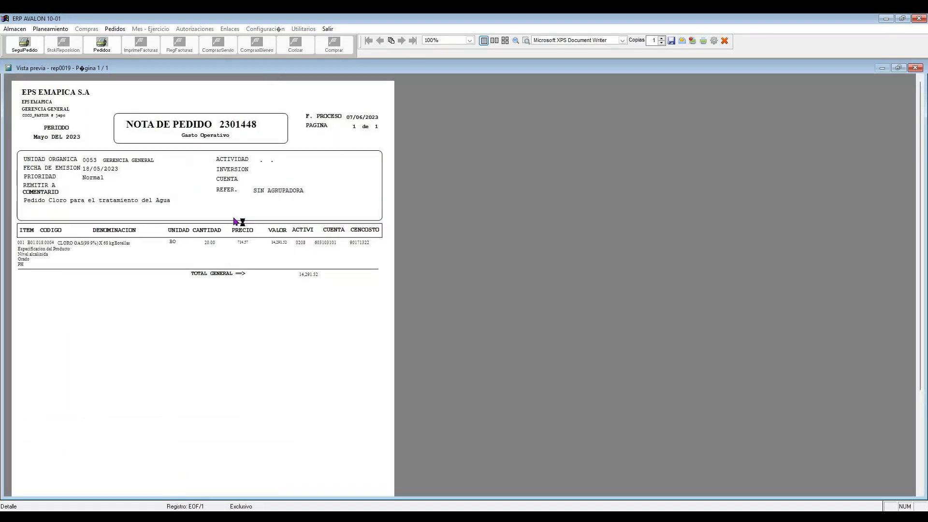
{"action": "left_click", "coordinate": [435, 40]}
{"action": "key", "text": "Up"}
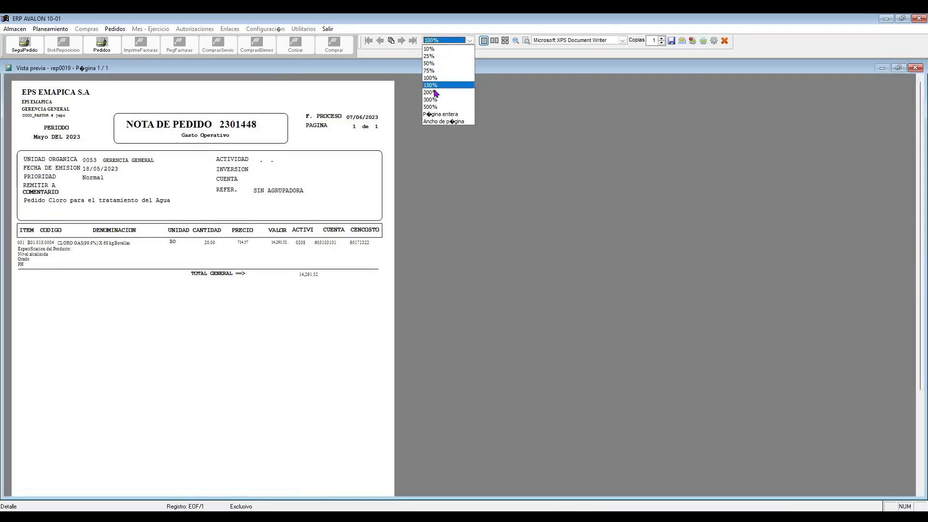
{"action": "left_click", "coordinate": [435, 88]}
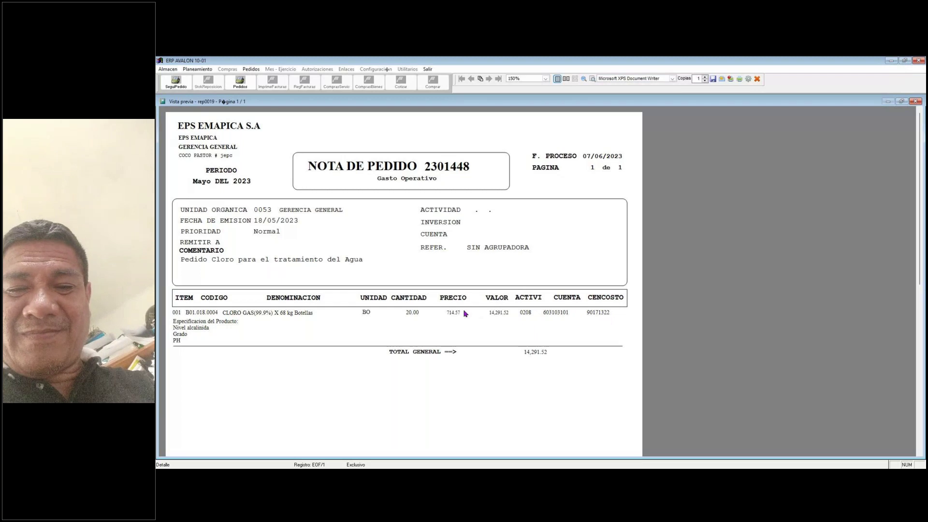
{"action": "scroll", "coordinate": [466, 305], "scroll_direction": "down", "scroll_amount": 1}
{"action": "scroll", "coordinate": [468, 294], "scroll_direction": "up", "scroll_amount": 1}
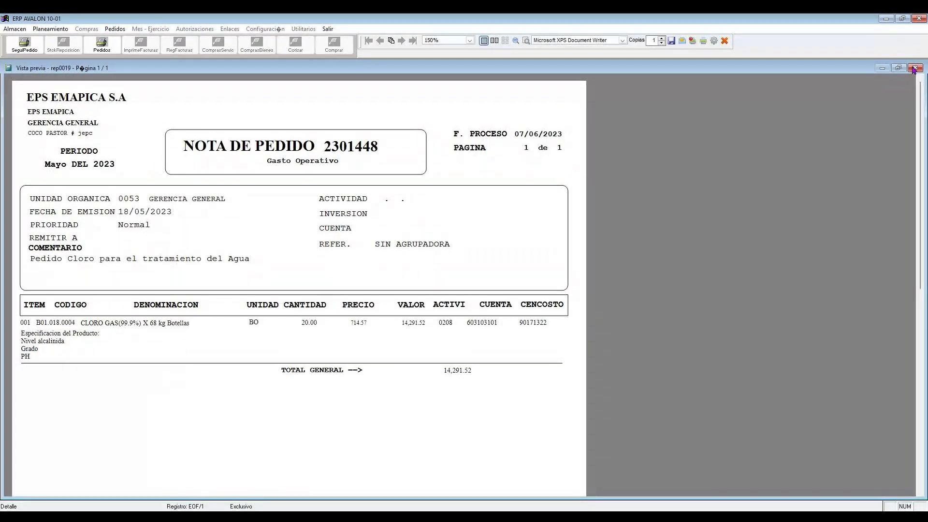
{"action": "left_click", "coordinate": [915, 69]}
{"action": "left_click", "coordinate": [518, 298]}
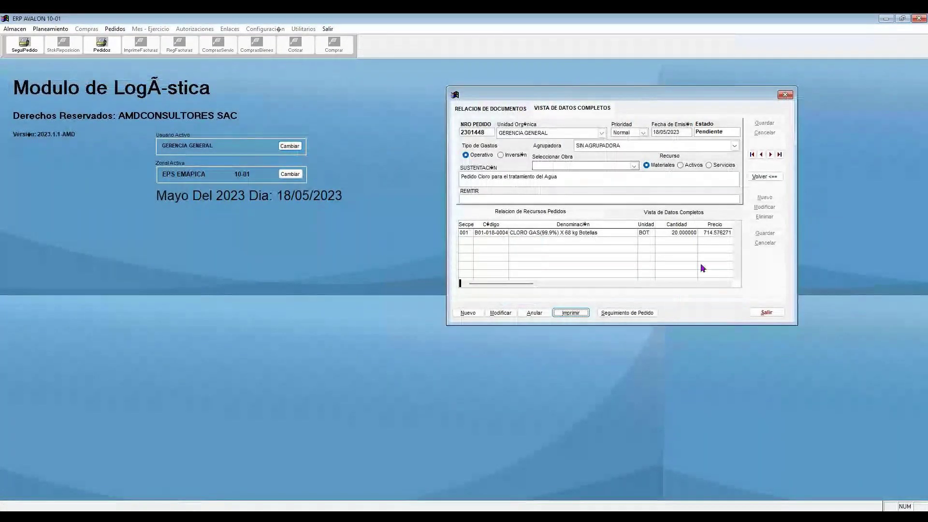
{"action": "left_click", "coordinate": [761, 313]}
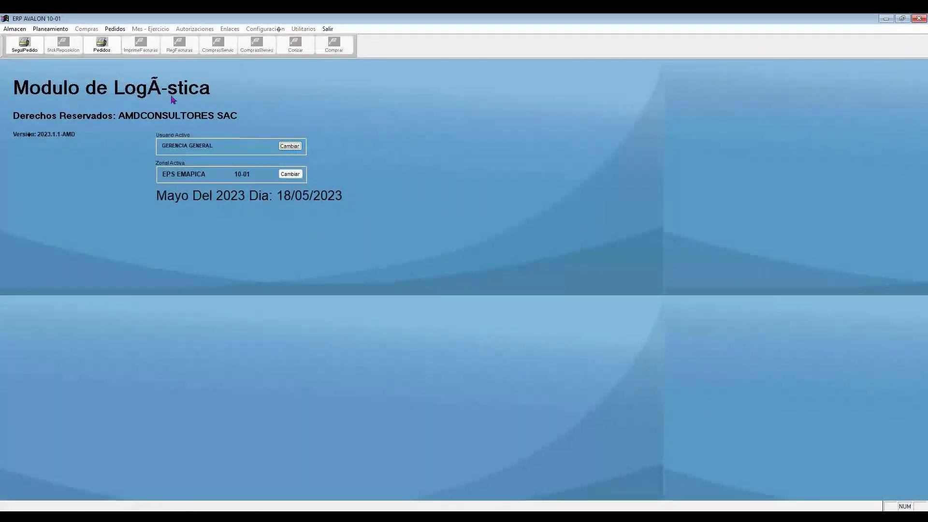
- Start a new order note as an Inversión expense for the work COD. 2382203-RED. A/P INST. VALVULAS PAR-INFRAESTR
{"action": "left_click", "coordinate": [115, 29]}
{"action": "left_click", "coordinate": [120, 42]}
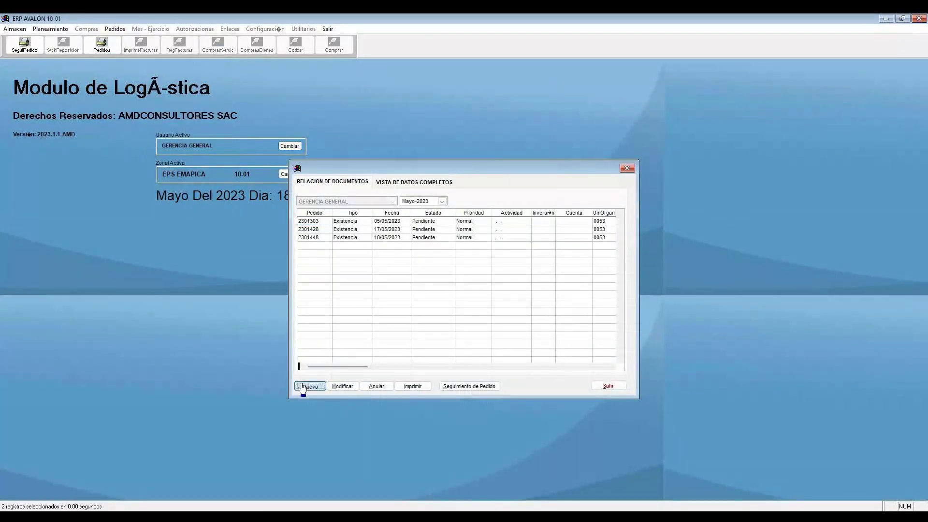
{"action": "left_click", "coordinate": [302, 387]}
{"action": "left_click", "coordinate": [352, 231]}
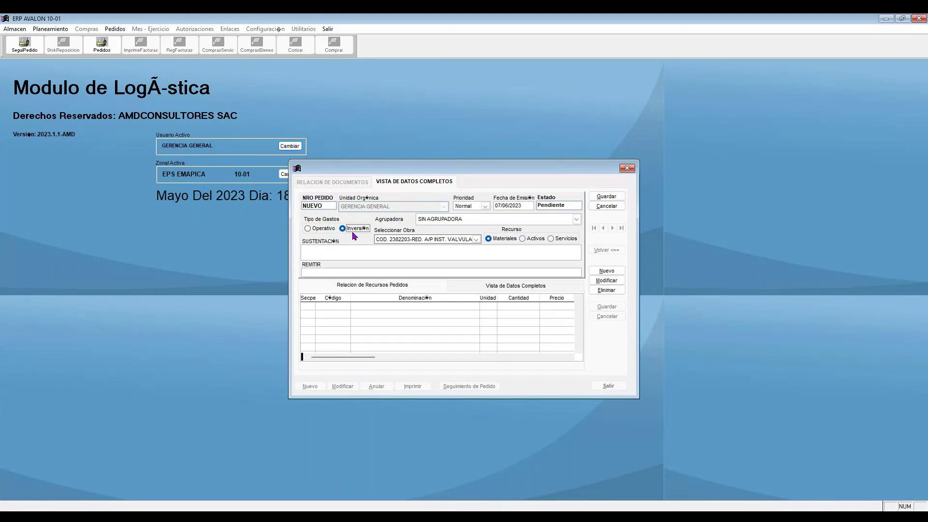
{"action": "left_click", "coordinate": [448, 240]}
{"action": "left_click", "coordinate": [447, 240]}
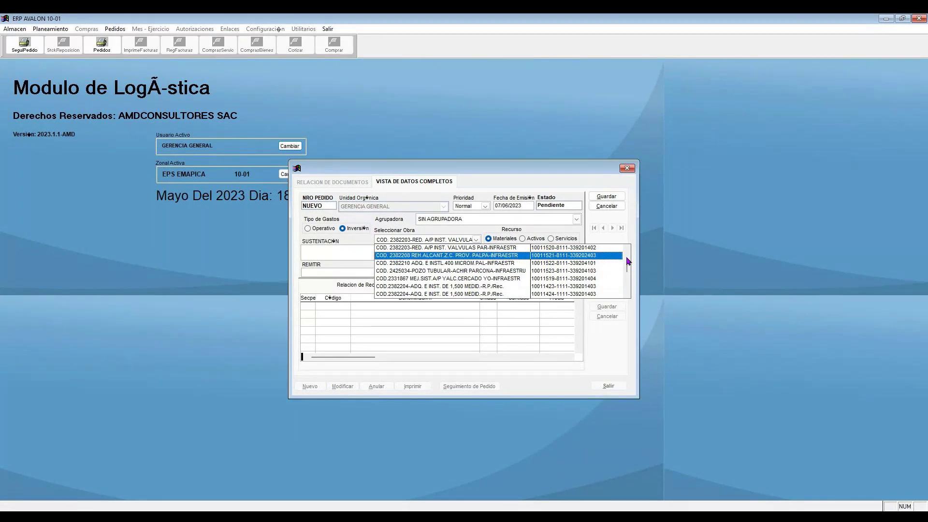
{"action": "left_click_drag", "start_coordinate": [628, 261], "coordinate": [628, 301]}
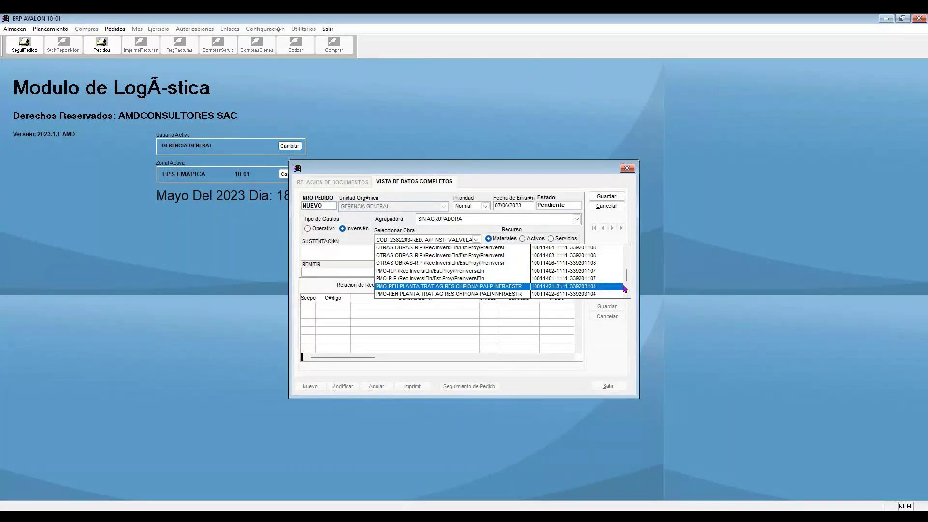
{"action": "scroll", "coordinate": [484, 280], "scroll_direction": "up", "scroll_amount": 3}
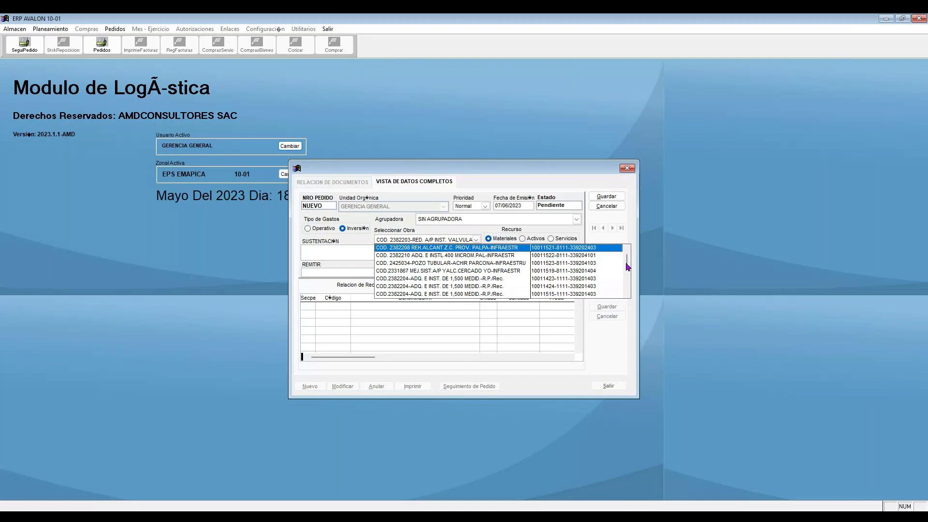
{"action": "scroll", "coordinate": [627, 266], "scroll_direction": "up", "scroll_amount": 1}
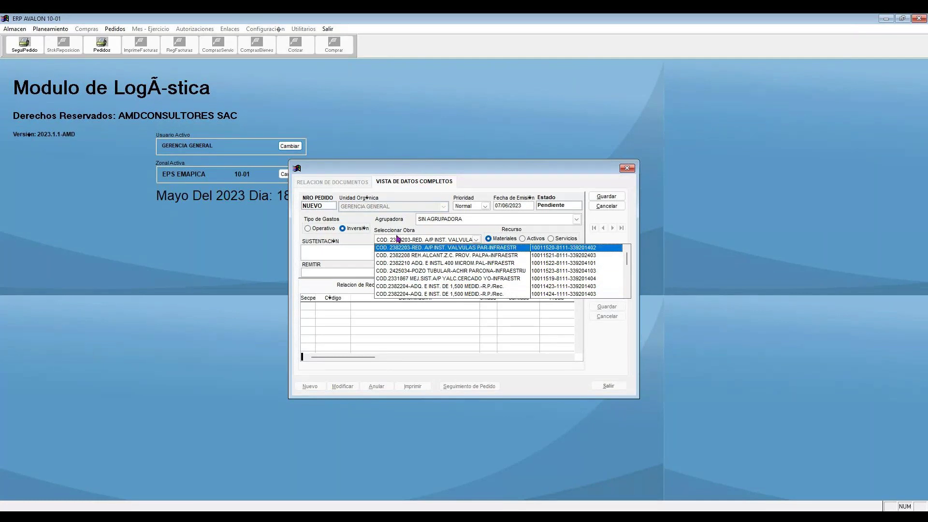
{"action": "left_click", "coordinate": [437, 247]}
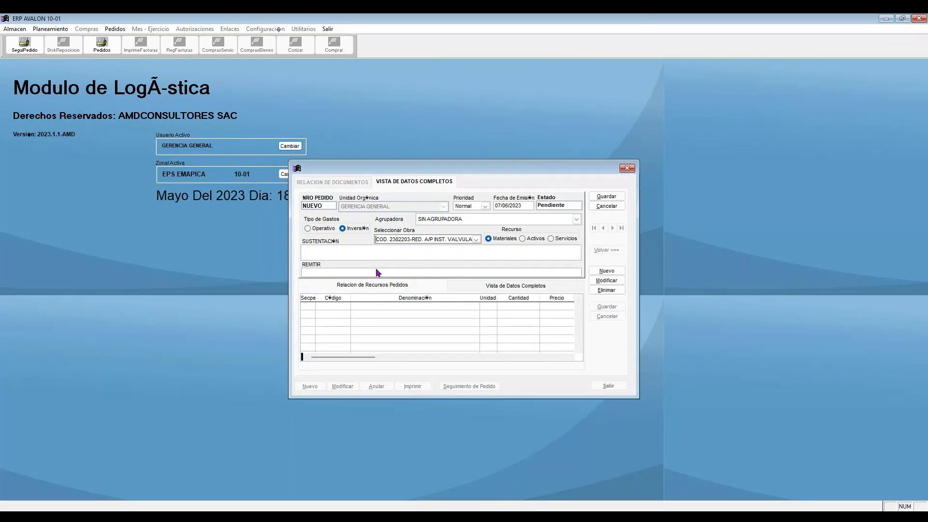
- Set the order's resource type to Servicios and enter the justification "Servicio Toma de Lectura"
{"action": "left_click", "coordinate": [551, 242]}
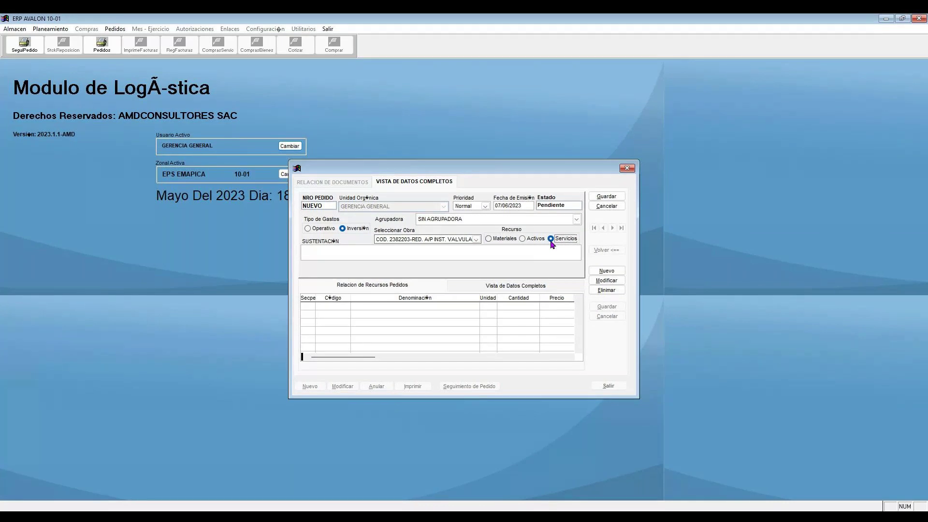
{"action": "left_click", "coordinate": [389, 250]}
{"action": "type", "text": "Servicio Toma de Lectura"}
- Add the service LECTURA DE MEDIDORES to the order with a quantity of 1
{"action": "left_click", "coordinate": [607, 270]}
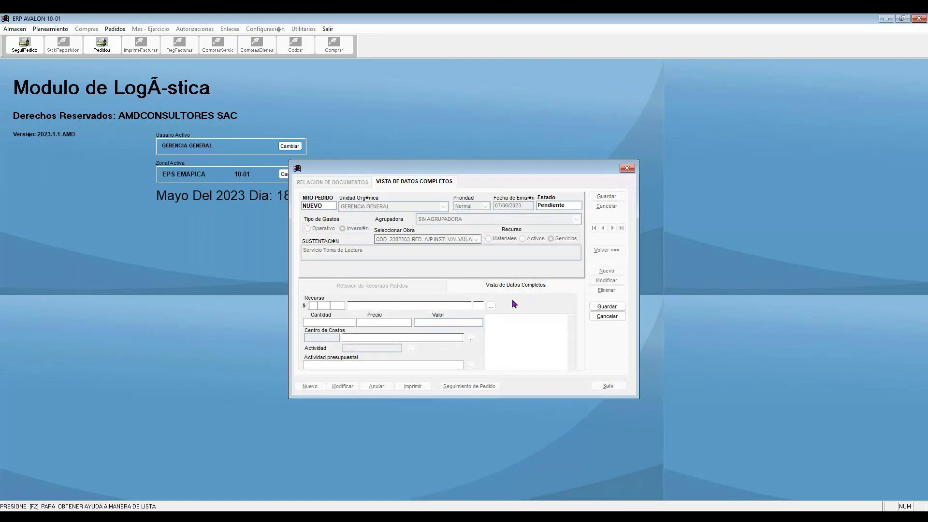
{"action": "left_click", "coordinate": [491, 307]}
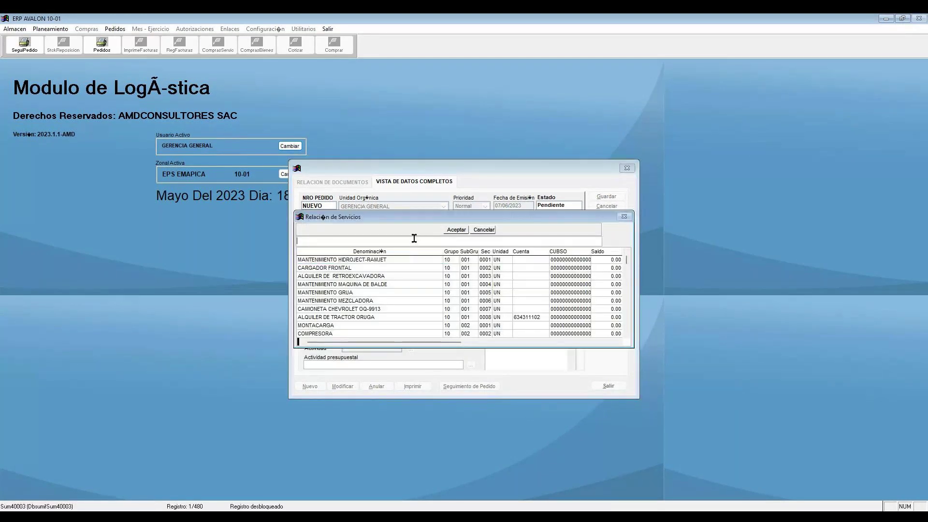
{"action": "type", "text": "LECT"}
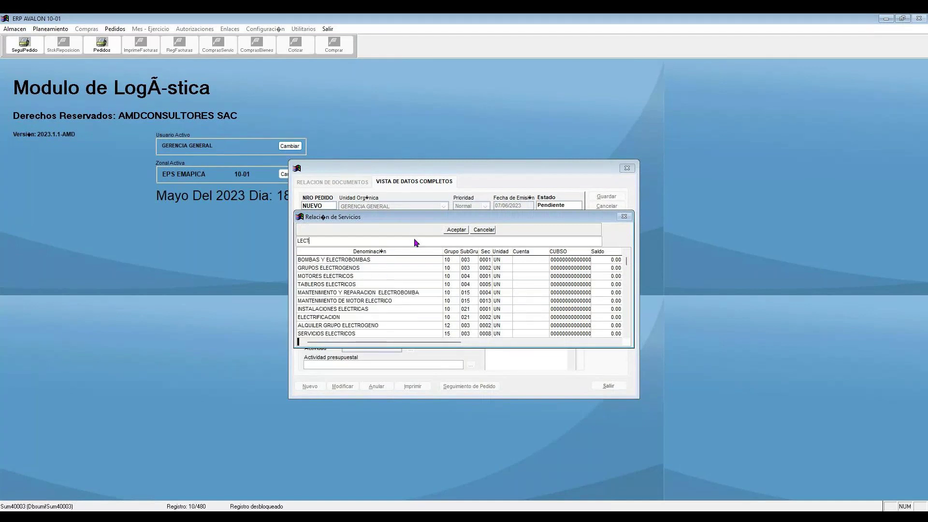
{"action": "key", "text": "Return"}
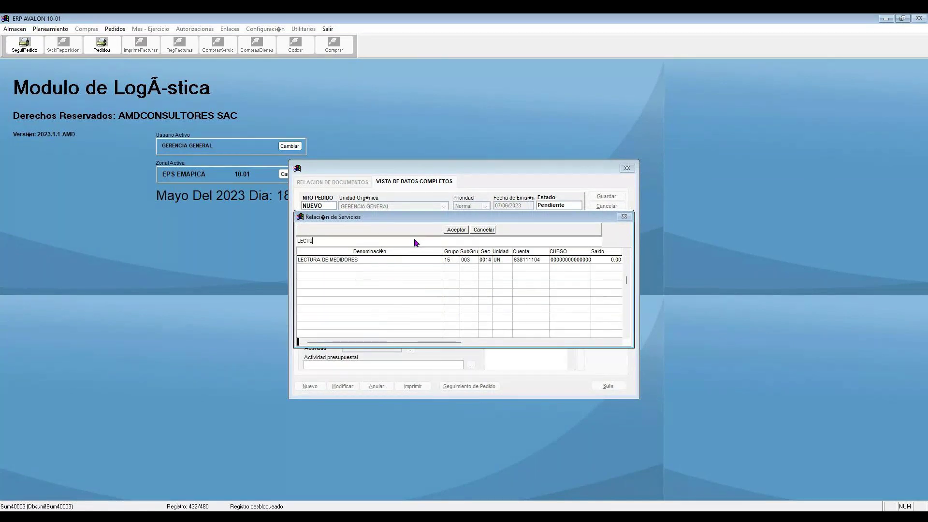
{"action": "double_click", "coordinate": [361, 260]}
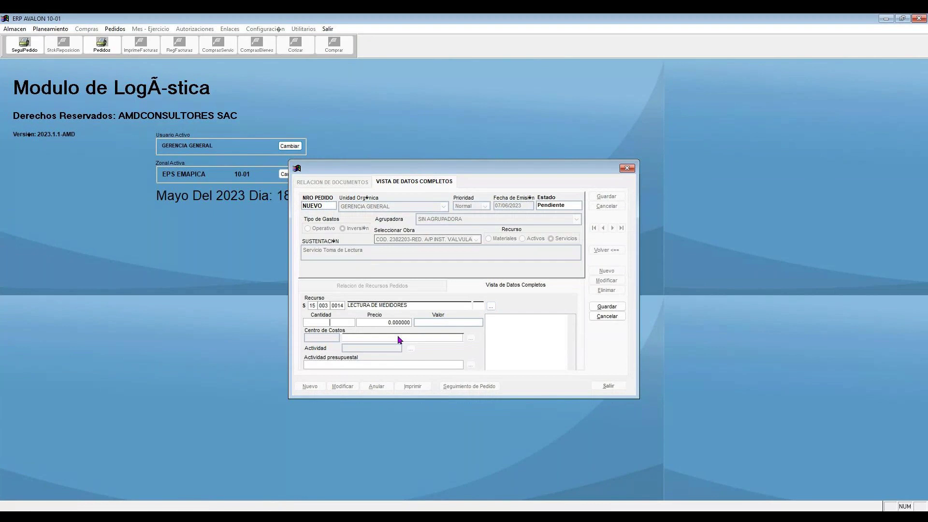
{"action": "type", "text": "1"}
{"action": "key", "text": "Return"}
- Enter the service specification "Especificacion del Servicio de Toma de Medidores" and save the item
{"action": "left_click", "coordinate": [519, 332]}
{"action": "type", "text": "Especificacion del Servicio de Toma de Medidores"}
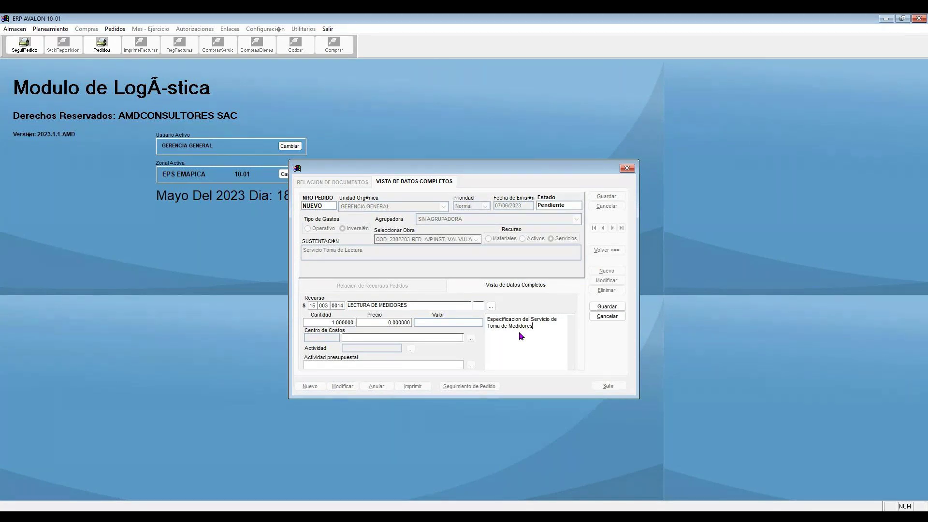
{"action": "left_click", "coordinate": [617, 306]}
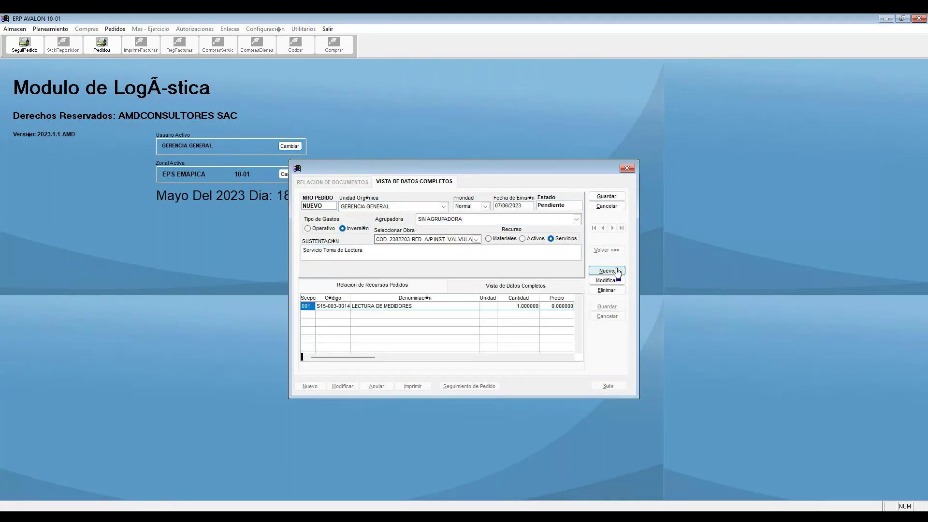
- Set the service order's issue date to 25/05/2023 and save the order
{"action": "left_click", "coordinate": [529, 206]}
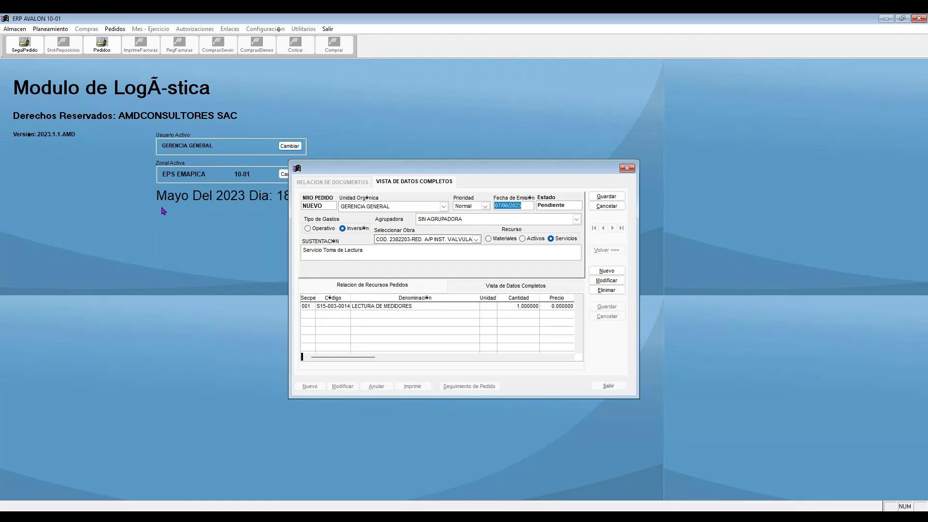
{"action": "type", "text": "25/05/2023"}
{"action": "left_click", "coordinate": [608, 199]}
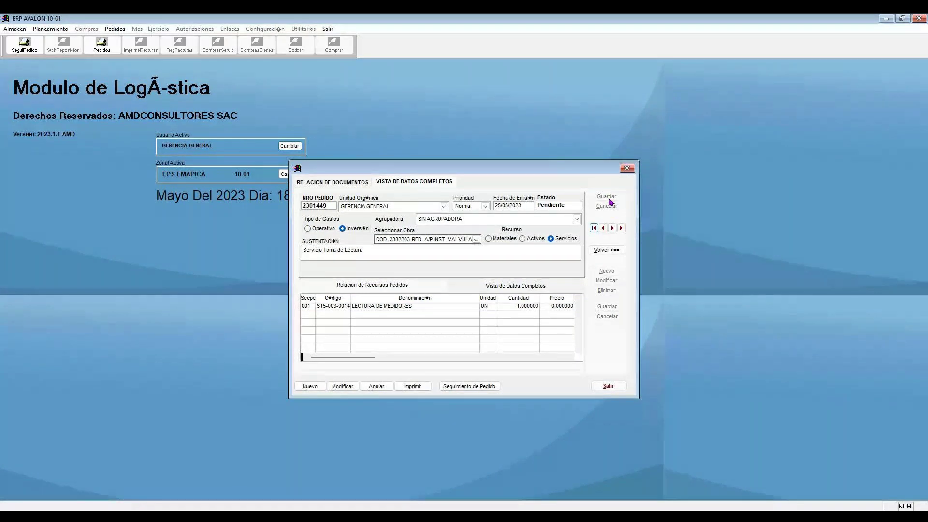
- Preview the printed service order note and close the preview and the order window
{"action": "key", "text": "alt+i"}
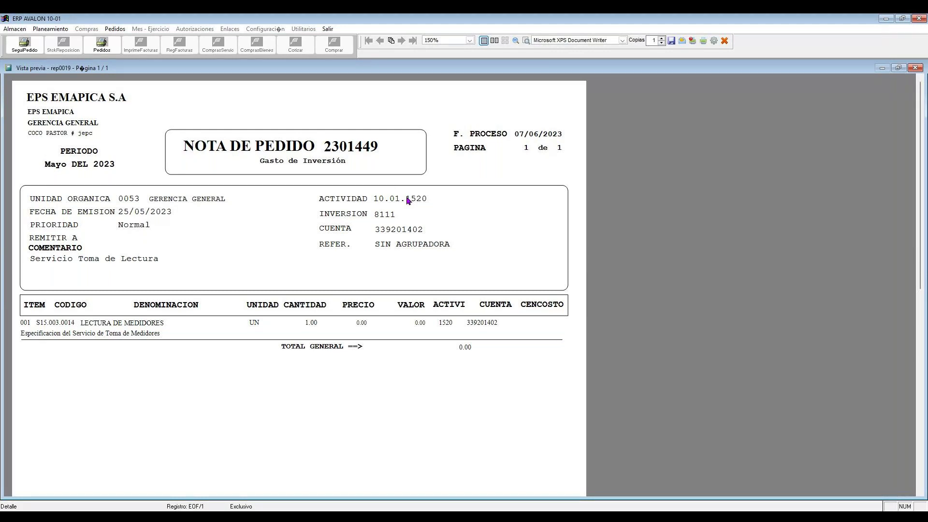
{"action": "left_click", "coordinate": [915, 68]}
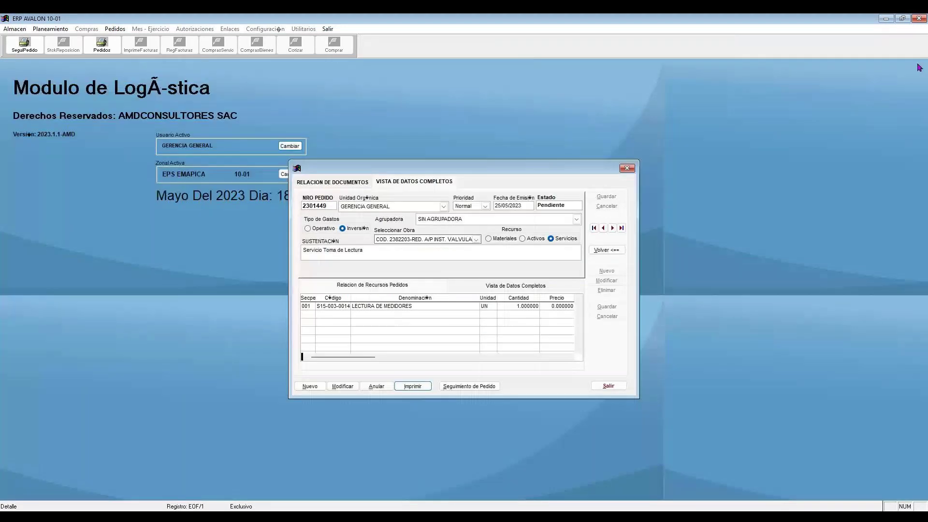
{"action": "left_click", "coordinate": [609, 386]}
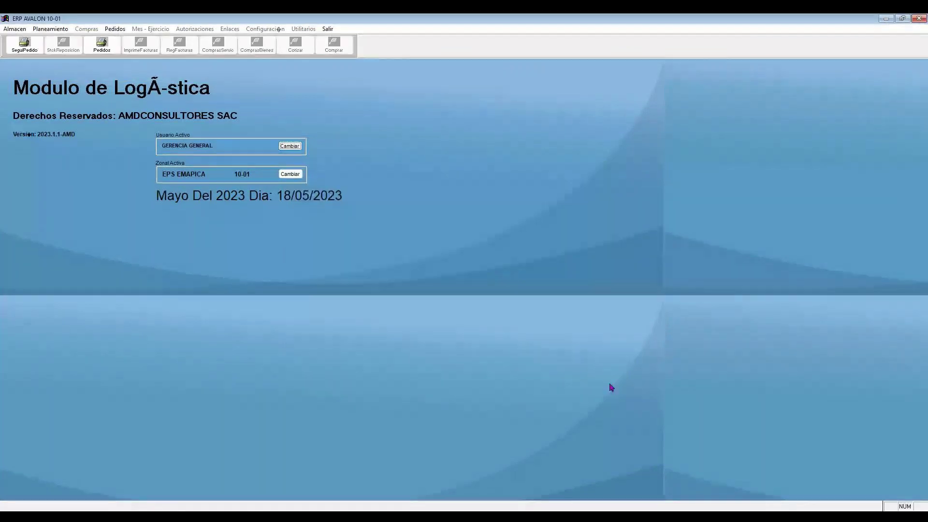
{"action": "left_click", "coordinate": [116, 30]}
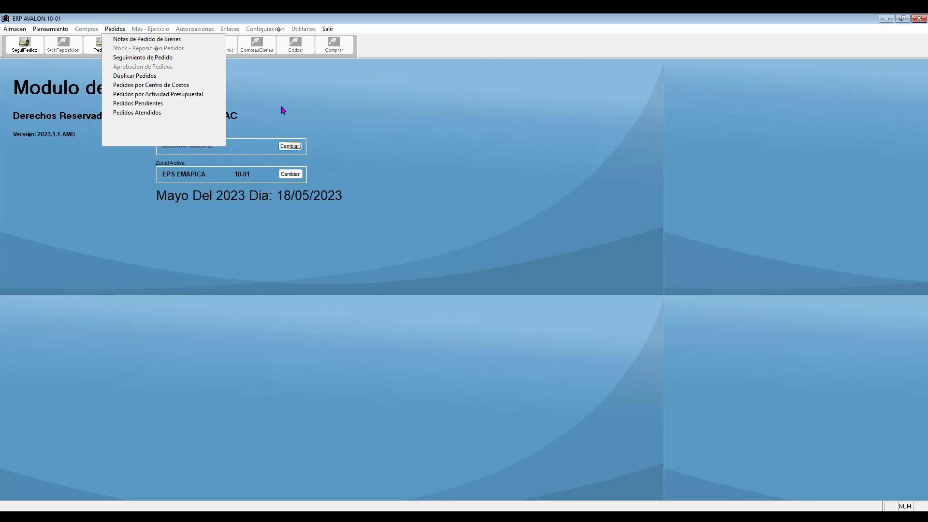
{"action": "mouse_move", "coordinate": [50, 29]}
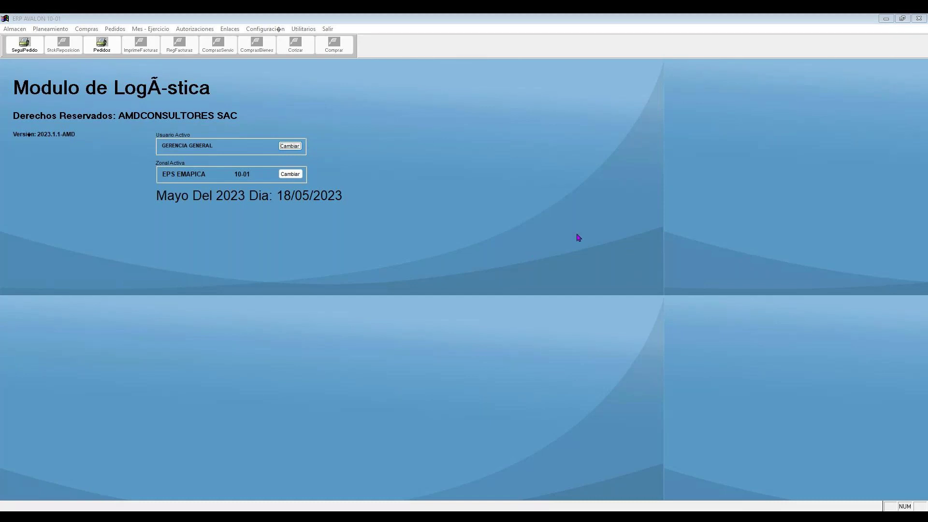
- Enlarge the preview of the budget activities report to 200% and switch back to the ERP AVALON logistics module
{"action": "left_click", "coordinate": [540, 222]}
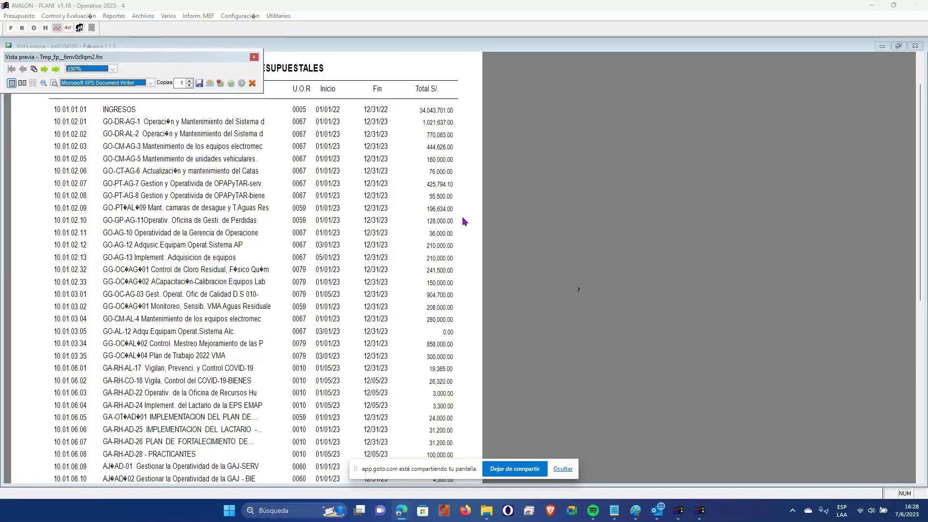
{"action": "left_click", "coordinate": [101, 69]}
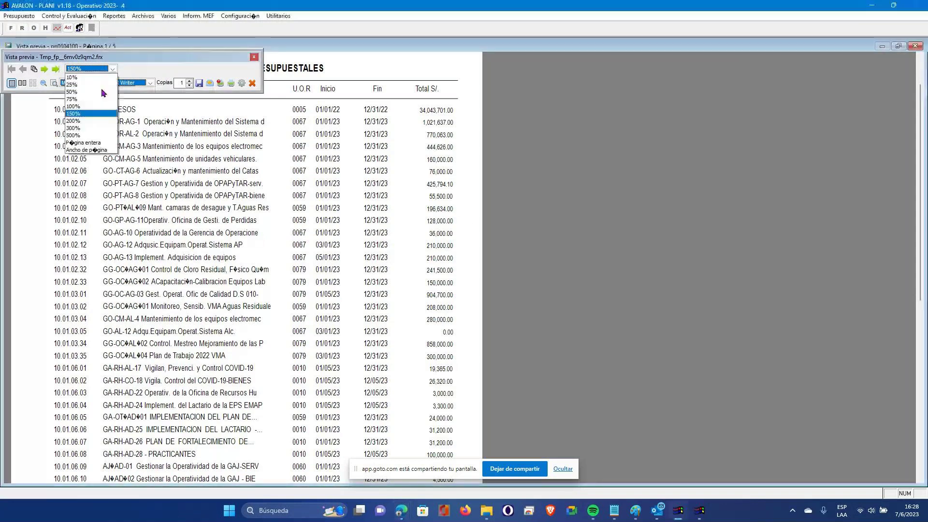
{"action": "left_click", "coordinate": [87, 121]}
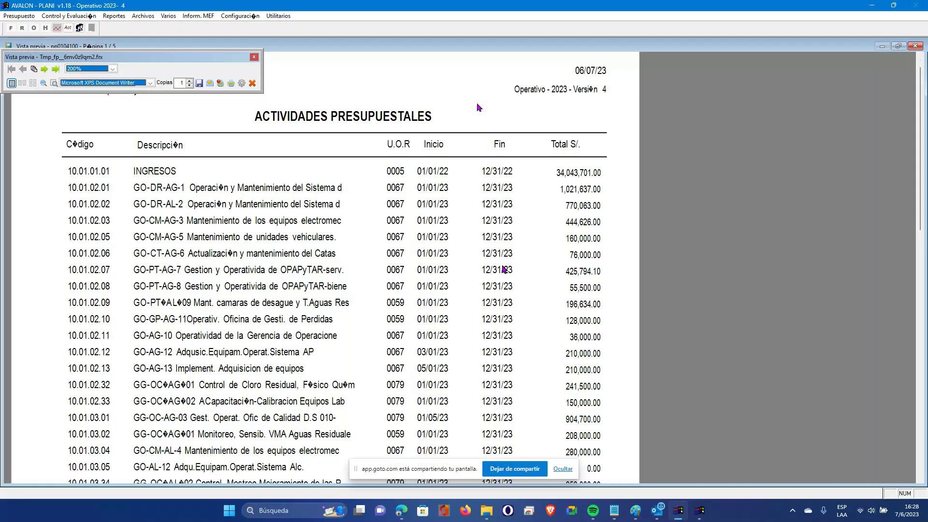
{"action": "key", "text": "alt+Tab"}
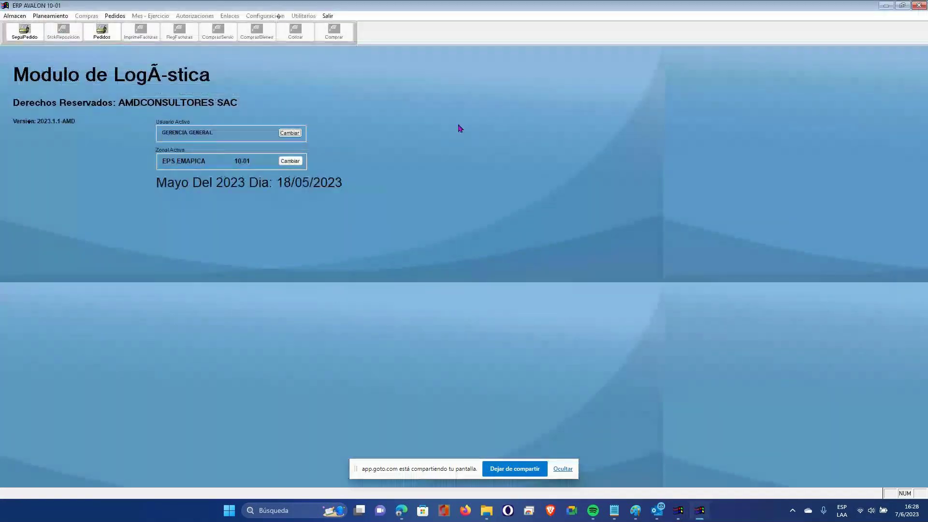
- Start a new goods order note for GERENCIA GENERAL and add a new item line to it
{"action": "left_click", "coordinate": [116, 16]}
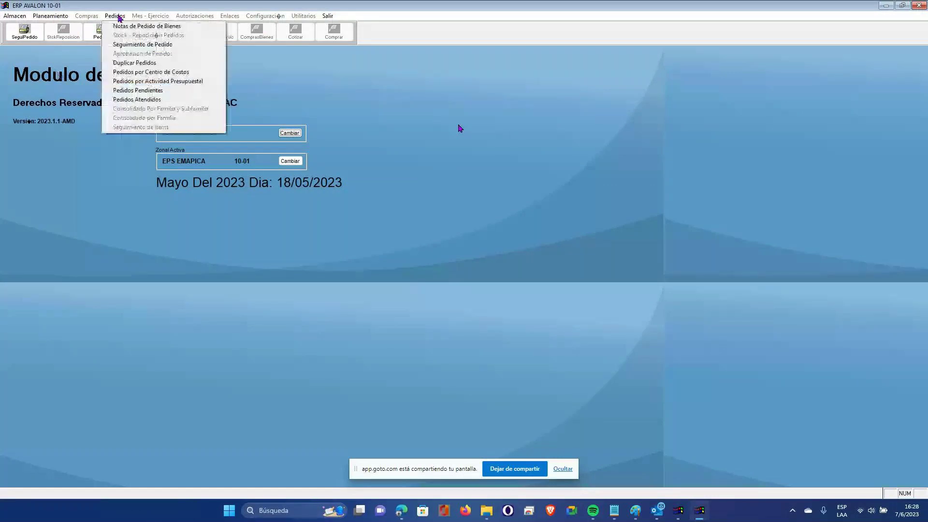
{"action": "left_click", "coordinate": [147, 25]}
{"action": "left_click", "coordinate": [310, 373]}
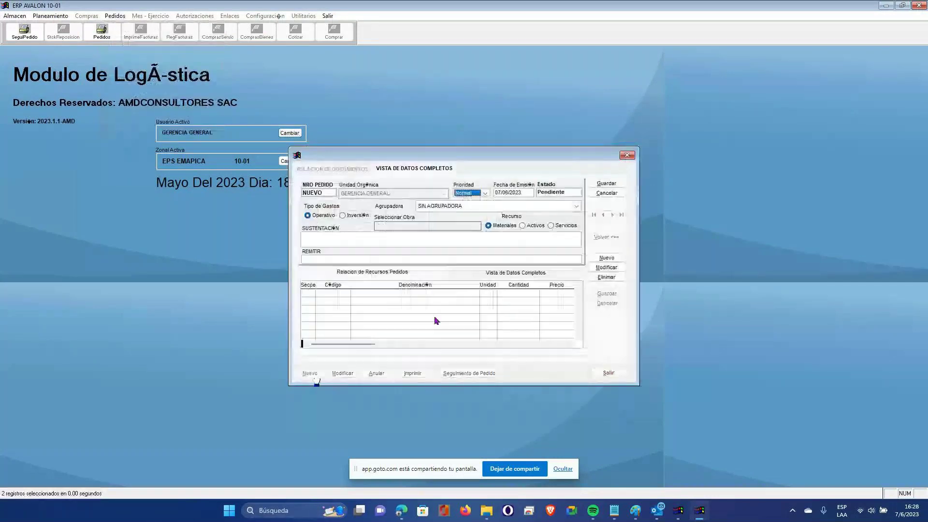
{"action": "left_click", "coordinate": [607, 258]}
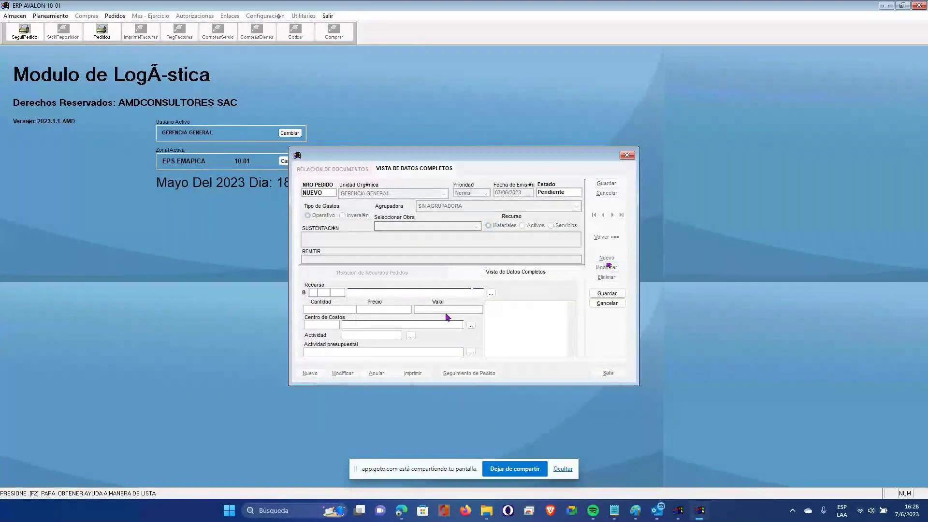
- Choose the material BURETA AUTOMATICA 25 ml, look at the cost centre list, and close the order window without assigning a cost centre
{"action": "left_click", "coordinate": [491, 293]}
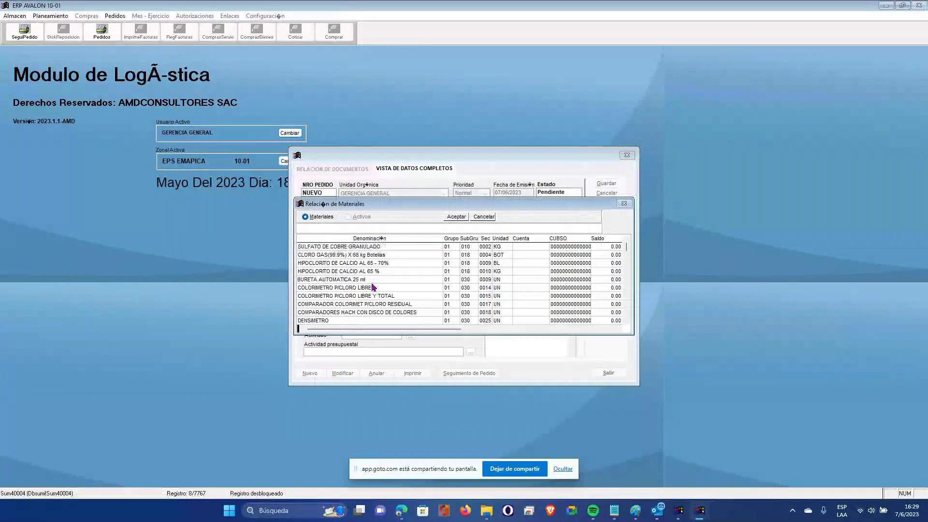
{"action": "double_click", "coordinate": [491, 296]}
{"action": "left_click", "coordinate": [470, 325]}
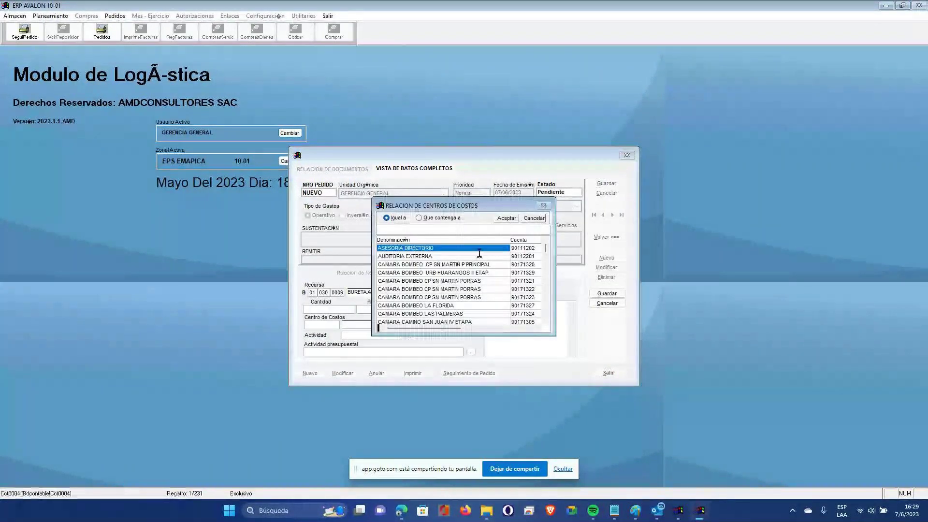
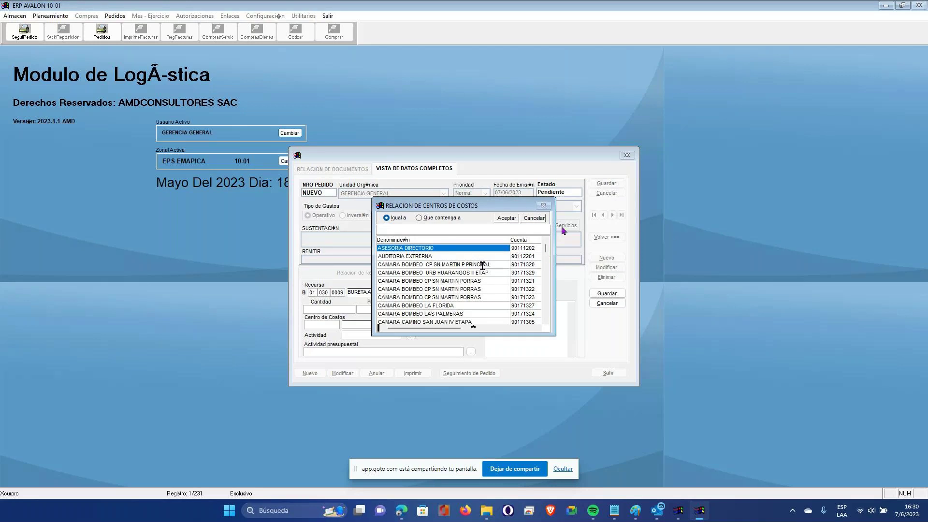
{"action": "key", "text": "Escape"}
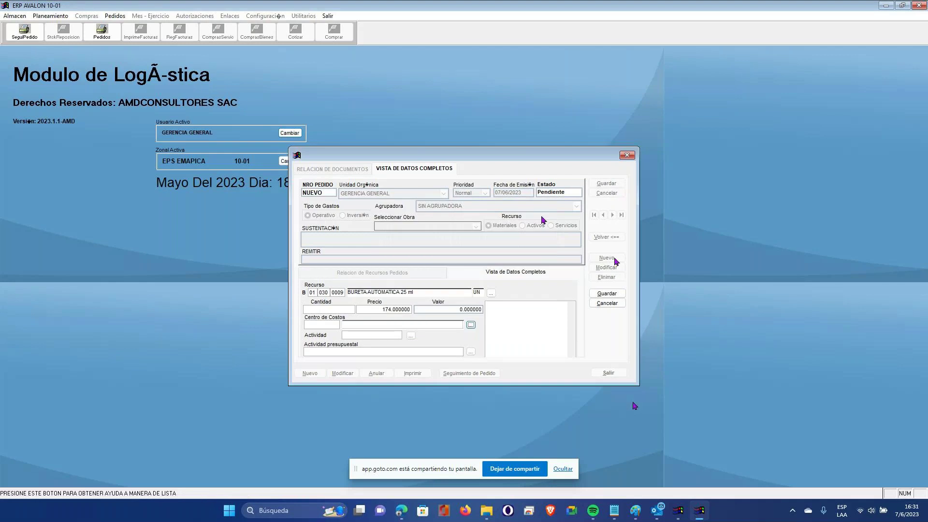
{"action": "left_click", "coordinate": [607, 294]}
{"action": "left_click", "coordinate": [626, 155]}
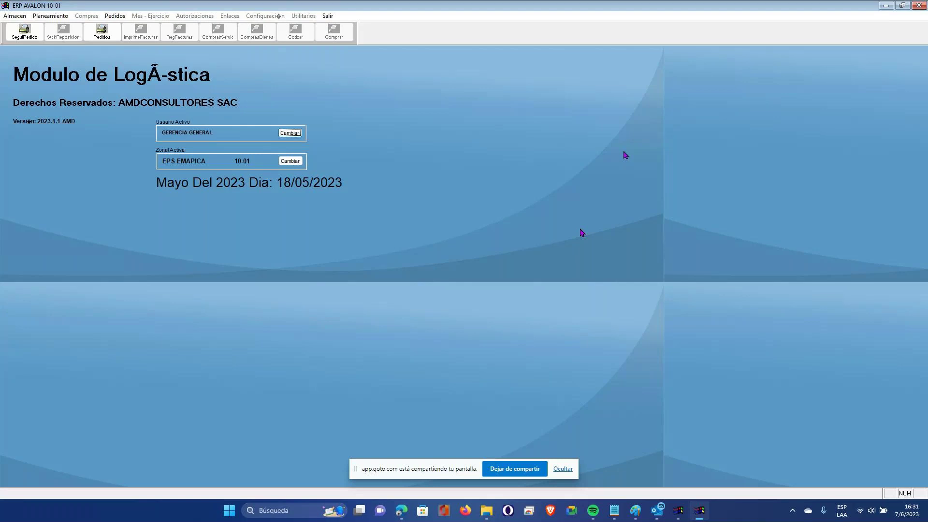
- Change the active user to ADMINISTRADOR EMAPICA and enter the access password to log in
{"action": "left_click", "coordinate": [300, 136]}
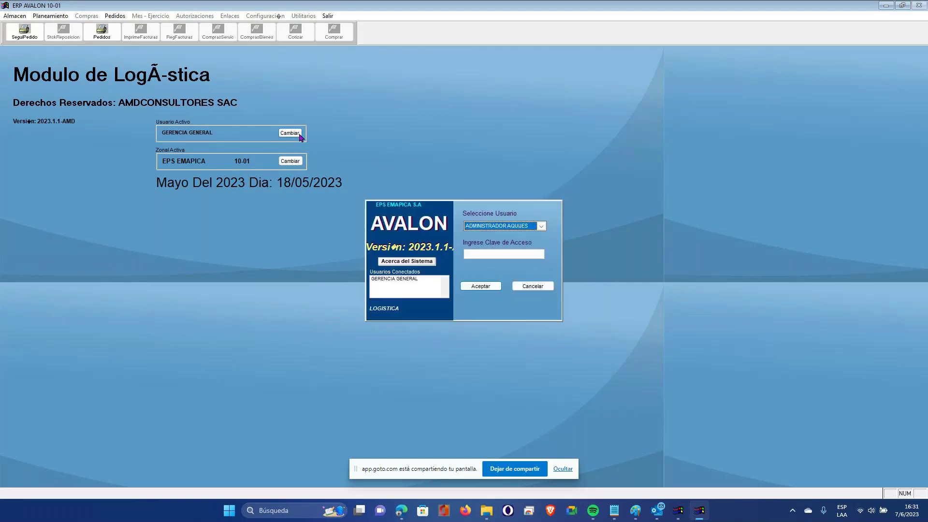
{"action": "left_click", "coordinate": [486, 225]}
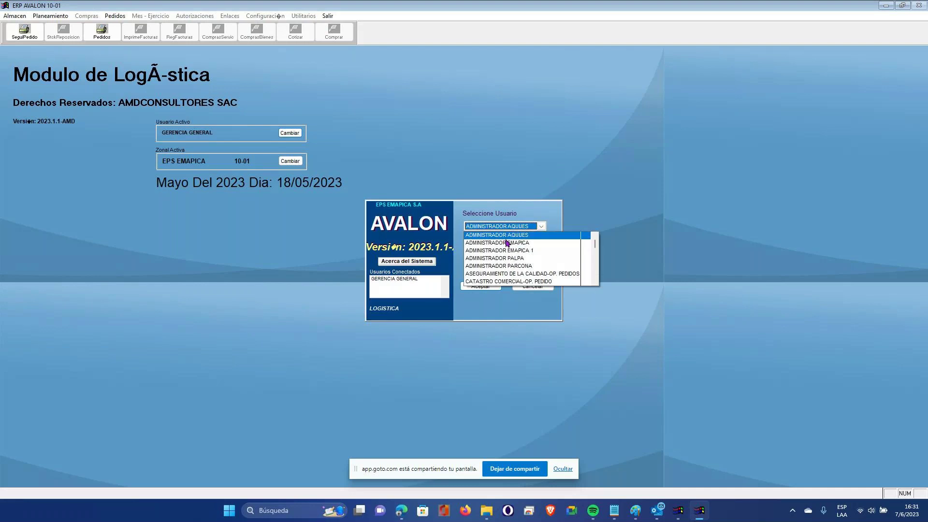
{"action": "left_click", "coordinate": [507, 235]}
{"action": "left_click", "coordinate": [507, 232]}
{"action": "left_click", "coordinate": [507, 250]}
{"action": "left_click", "coordinate": [501, 254]}
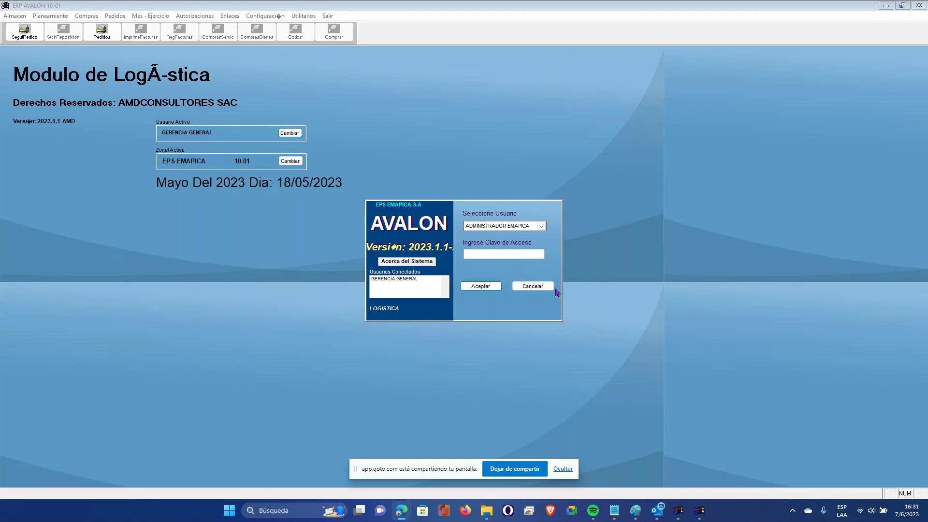
{"action": "left_click", "coordinate": [513, 227]}
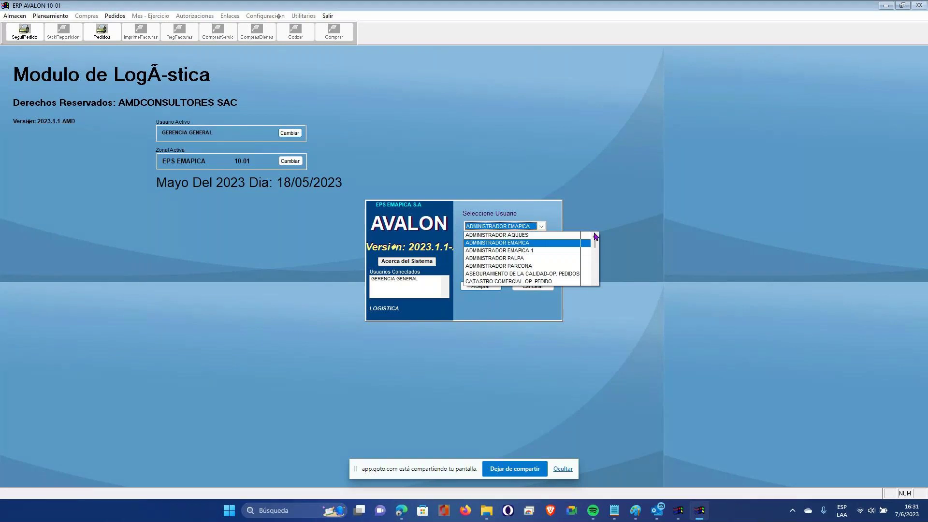
{"action": "left_click", "coordinate": [556, 235]}
{"action": "left_click", "coordinate": [517, 252]}
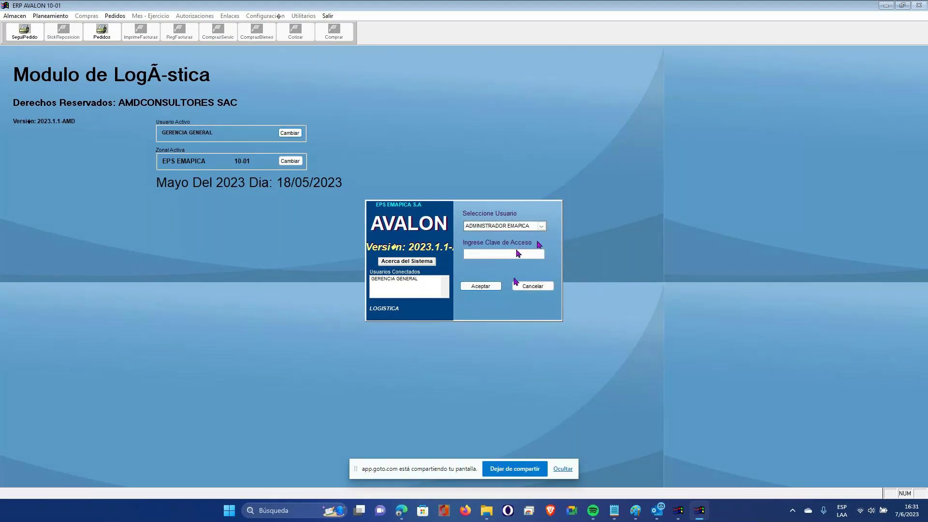
{"action": "type", "text": "1"}
{"action": "left_click", "coordinate": [471, 287]}
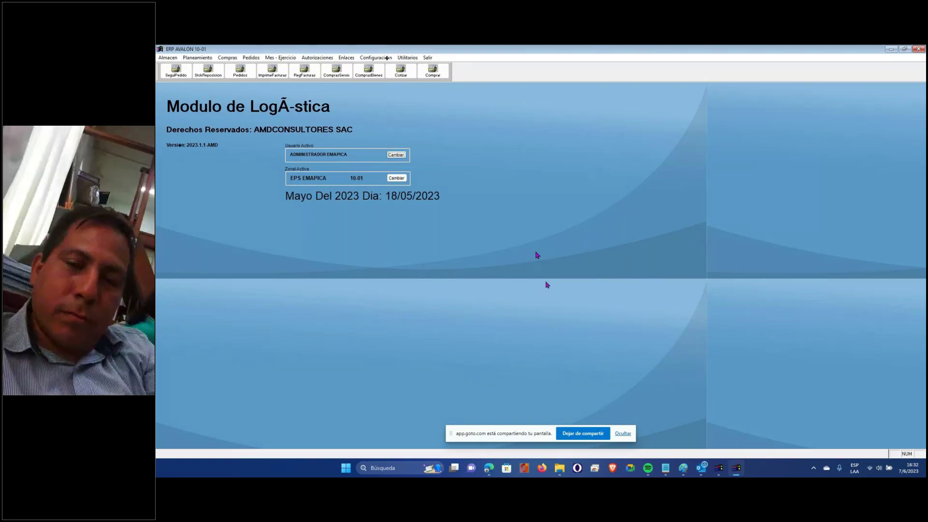
- Change the active user to GERENCIA GENERAL and enter the access password to log in
{"action": "left_click", "coordinate": [396, 155]}
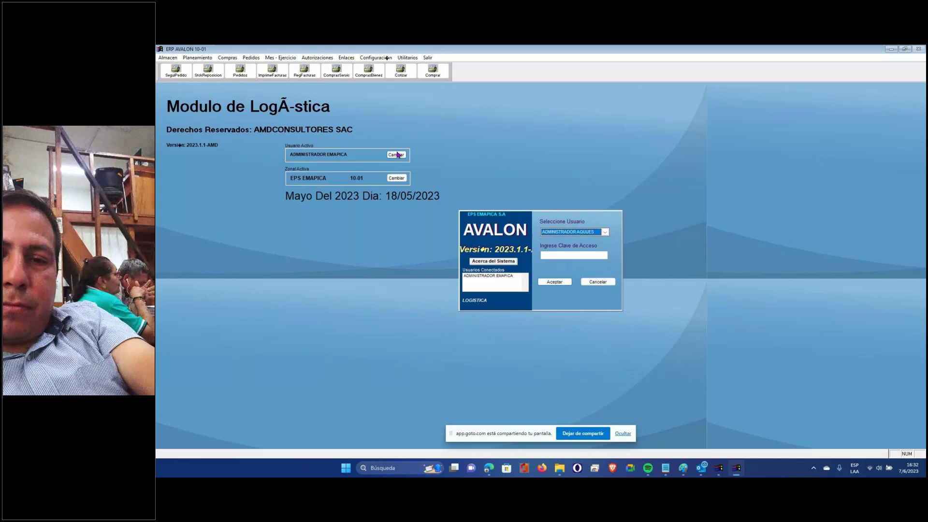
{"action": "left_click", "coordinate": [605, 234]}
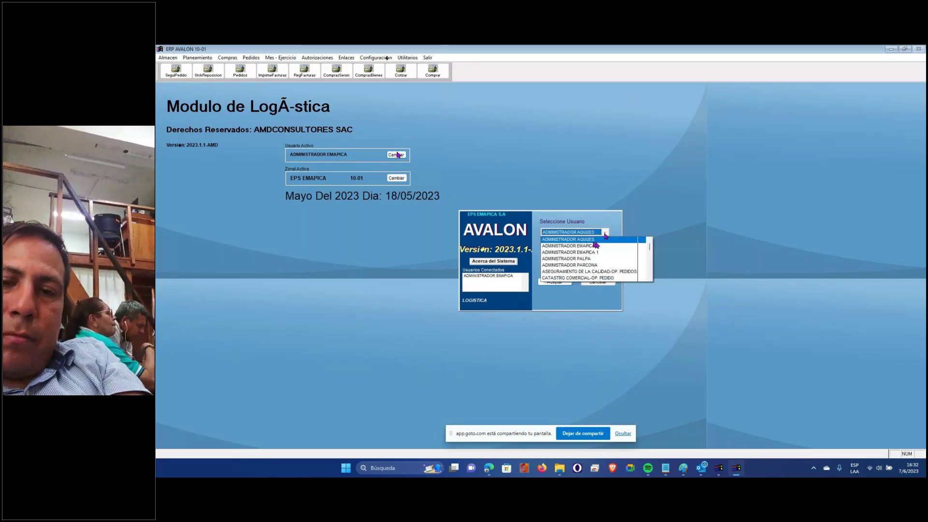
{"action": "scroll", "coordinate": [596, 245], "scroll_direction": "down", "scroll_amount": 5}
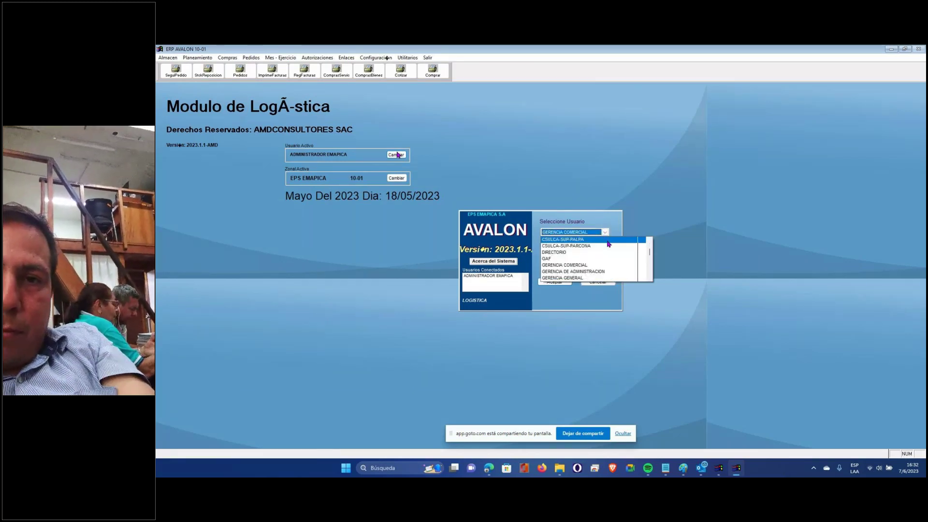
{"action": "left_click", "coordinate": [586, 265]}
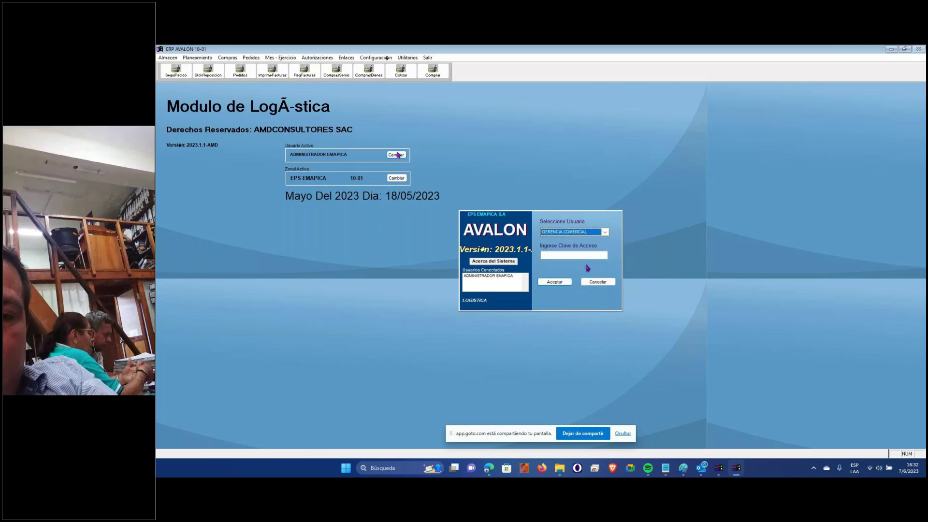
{"action": "left_click", "coordinate": [589, 234]}
{"action": "left_click", "coordinate": [579, 252]}
{"action": "left_click", "coordinate": [573, 256]}
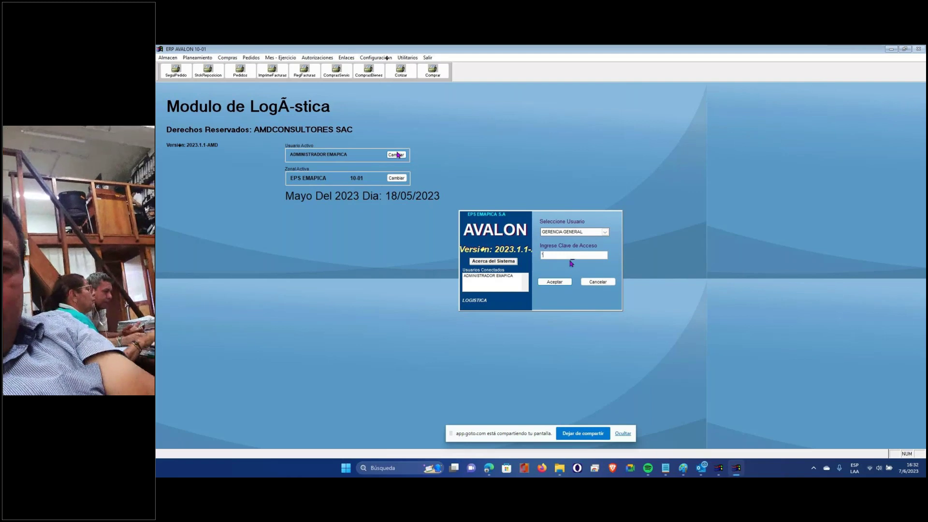
{"action": "left_click", "coordinate": [555, 282]}
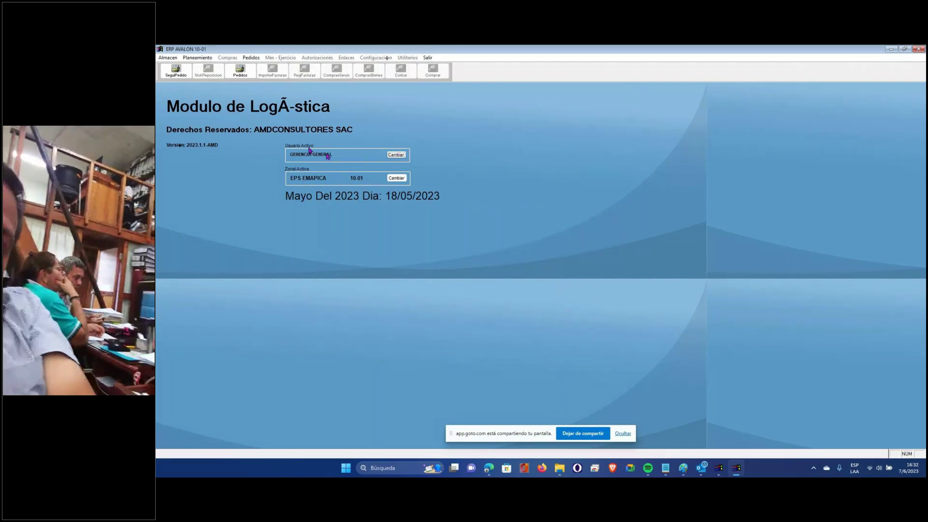
- Examine GERENCIA GENERAL's order notes for Mayo-2023 and close the order list
{"action": "left_click", "coordinate": [251, 57]}
{"action": "left_click", "coordinate": [259, 67]}
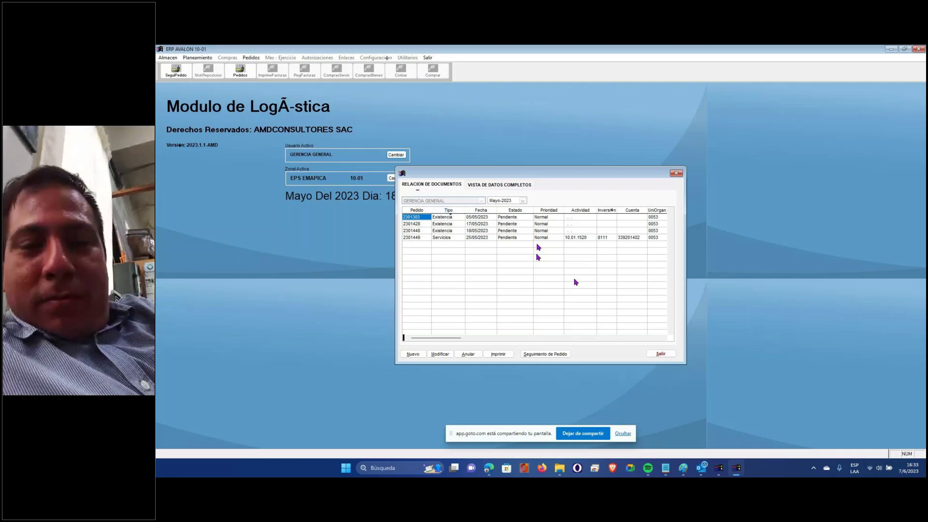
{"action": "left_click", "coordinate": [660, 353]}
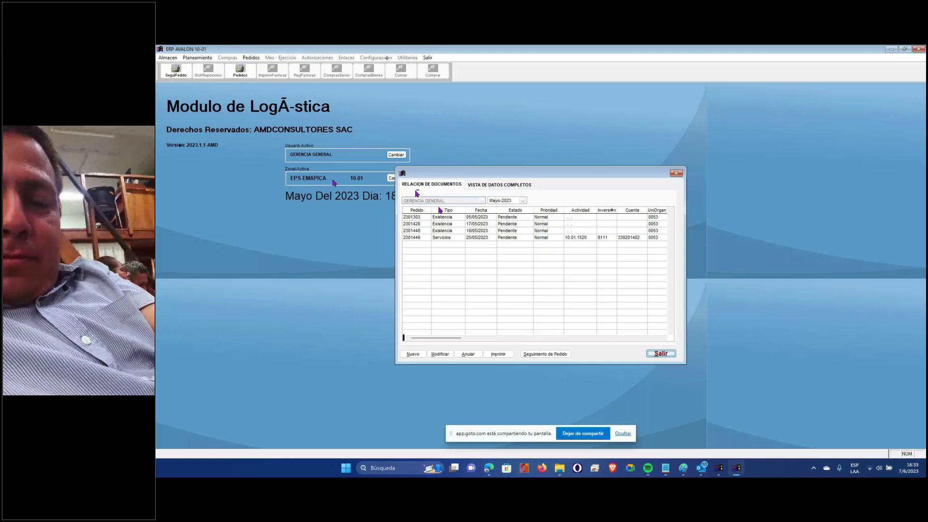
{"action": "left_click", "coordinate": [416, 231]}
{"action": "left_click", "coordinate": [664, 355]}
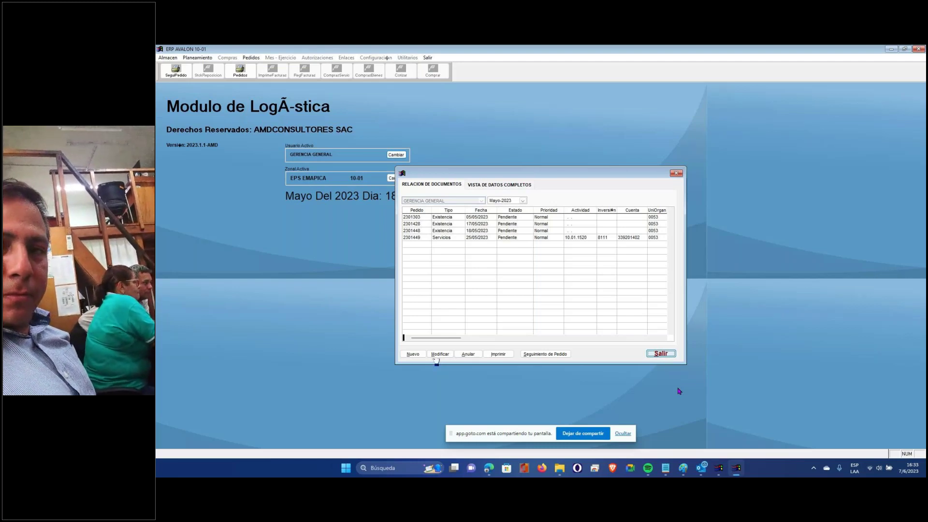
{"action": "left_click", "coordinate": [662, 353]}
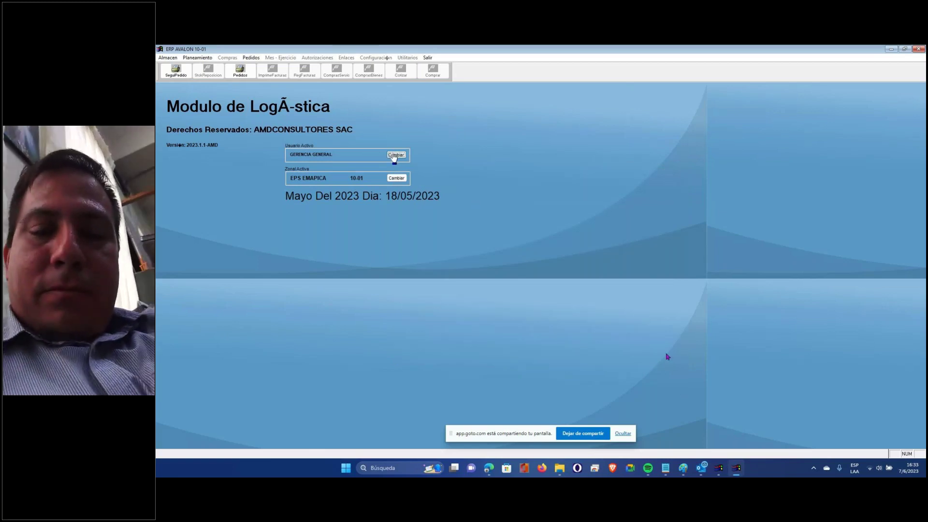
- Switch the active user back to ADMINISTRADOR EMAPICA, entering the access password
{"action": "left_click", "coordinate": [403, 157]}
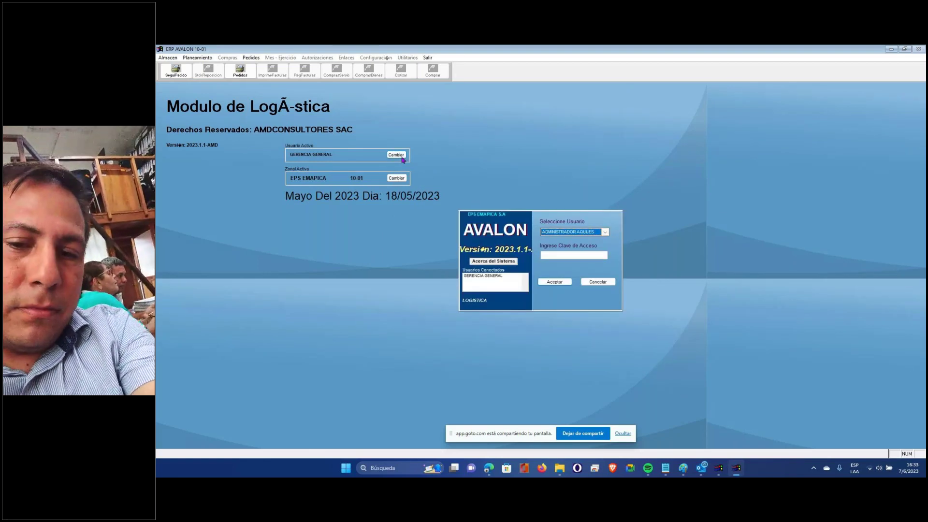
{"action": "left_click", "coordinate": [602, 232]}
{"action": "left_click", "coordinate": [612, 254]}
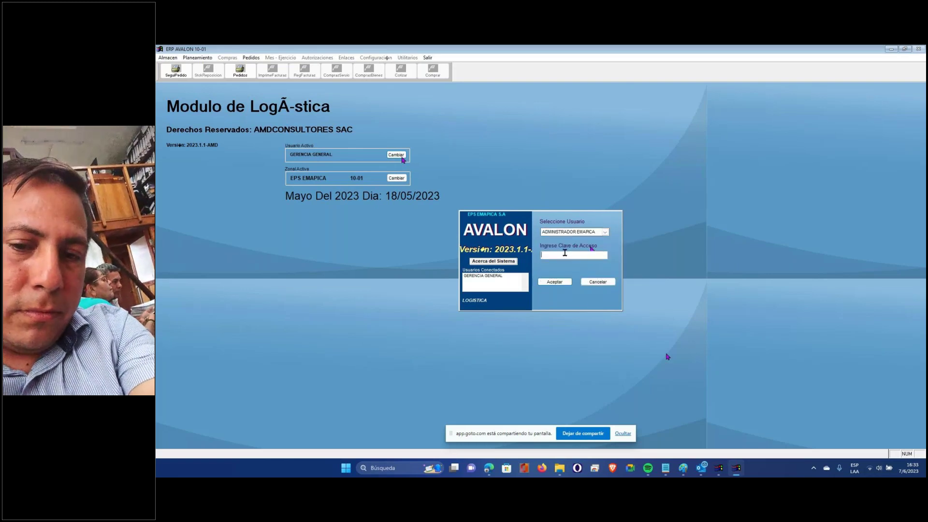
{"action": "left_click", "coordinate": [555, 282]}
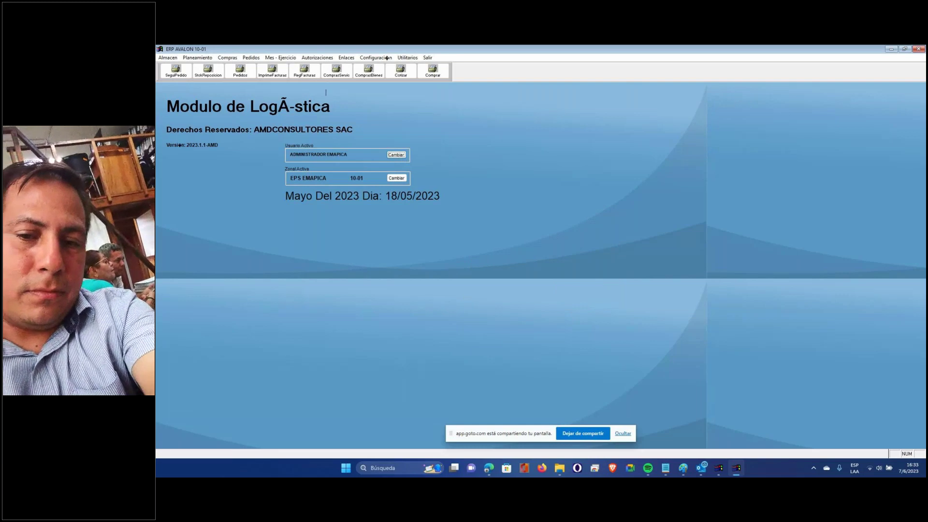
- Open the goods order notes, inspect the list of organizational units available to the administrator, and reposition the order window
{"action": "left_click", "coordinate": [251, 58]}
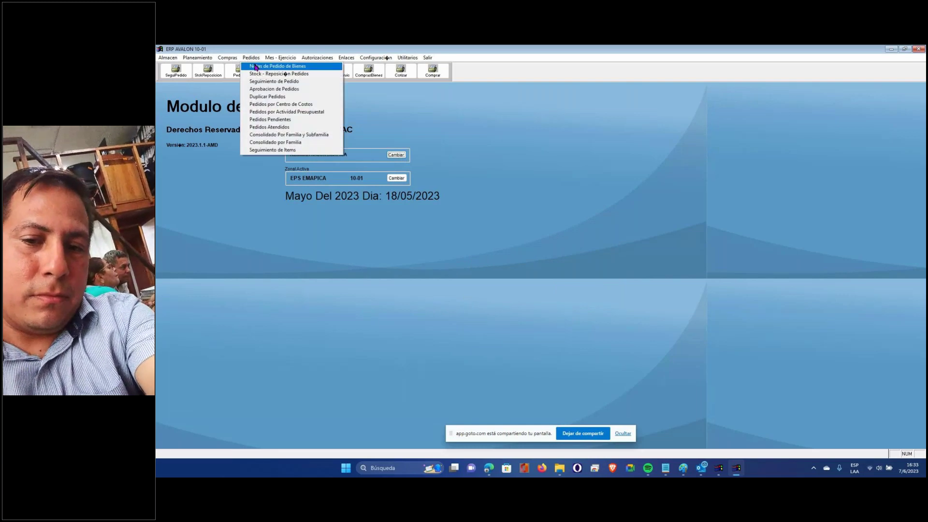
{"action": "left_click", "coordinate": [255, 67]}
{"action": "left_click", "coordinate": [481, 201]}
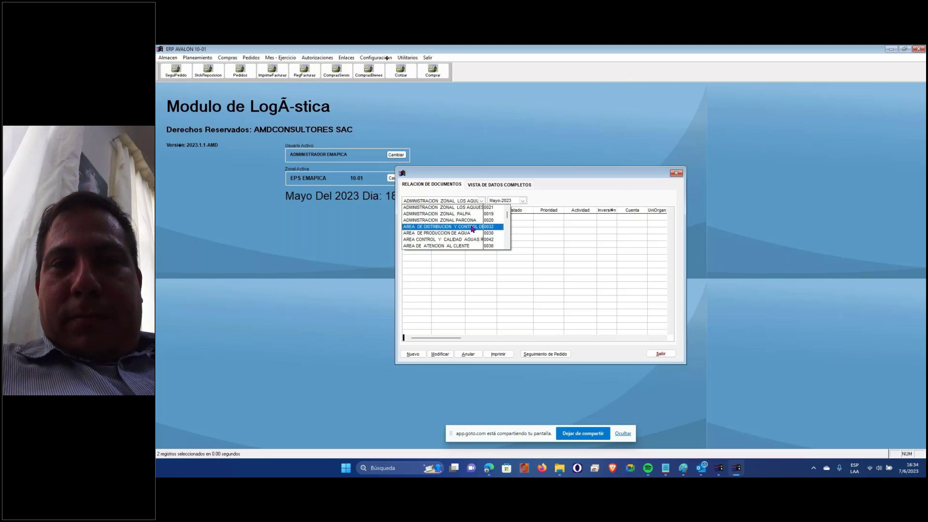
{"action": "left_click", "coordinate": [558, 244]}
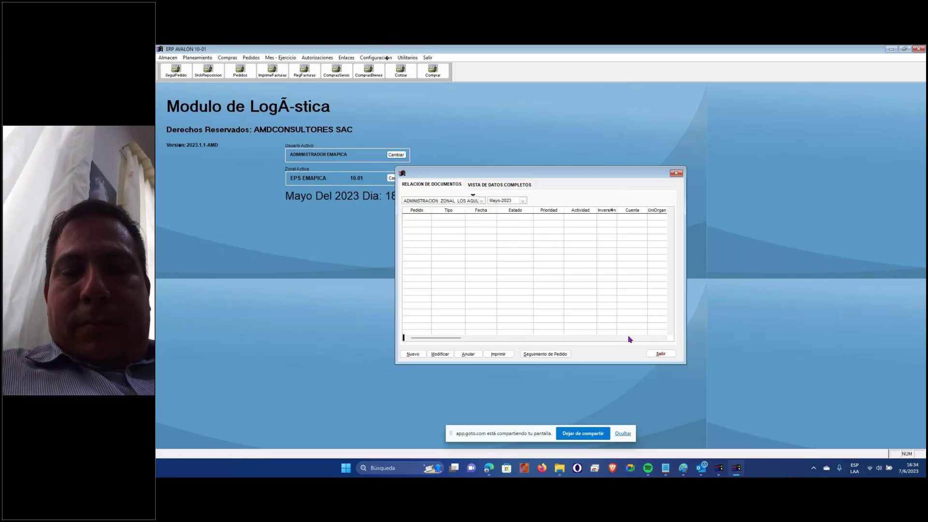
{"action": "left_click_drag", "start_coordinate": [545, 177], "coordinate": [406, 175]}
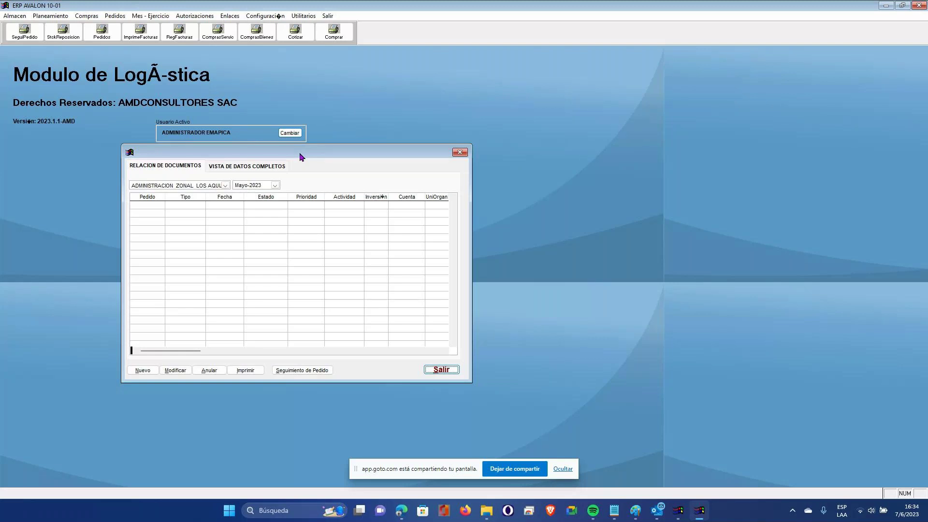
- Move the order window aside and check the Mayo-2023 orders of AREA DE CONCILIACION DE RECLAMOS and AREA DE ATENCION AL CLIENTE
{"action": "left_click_drag", "start_coordinate": [300, 157], "coordinate": [565, 155]}
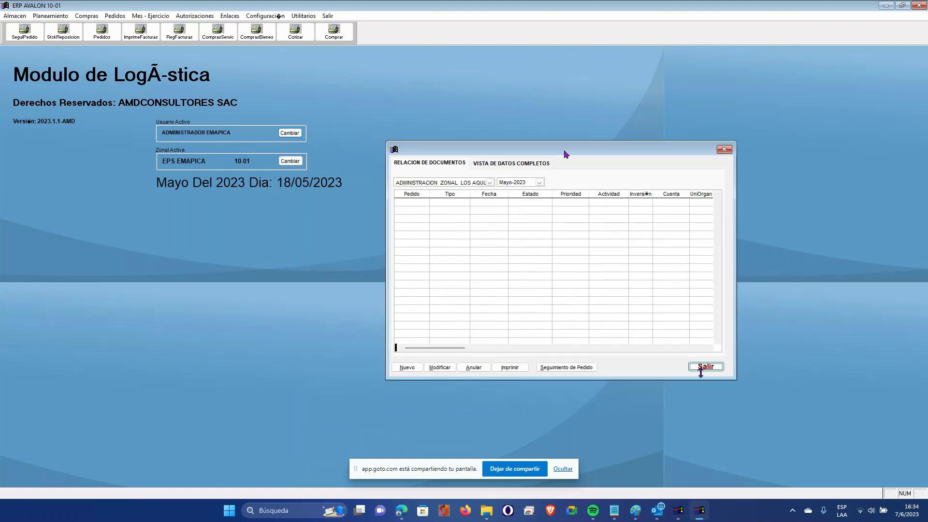
{"action": "left_click", "coordinate": [490, 182]}
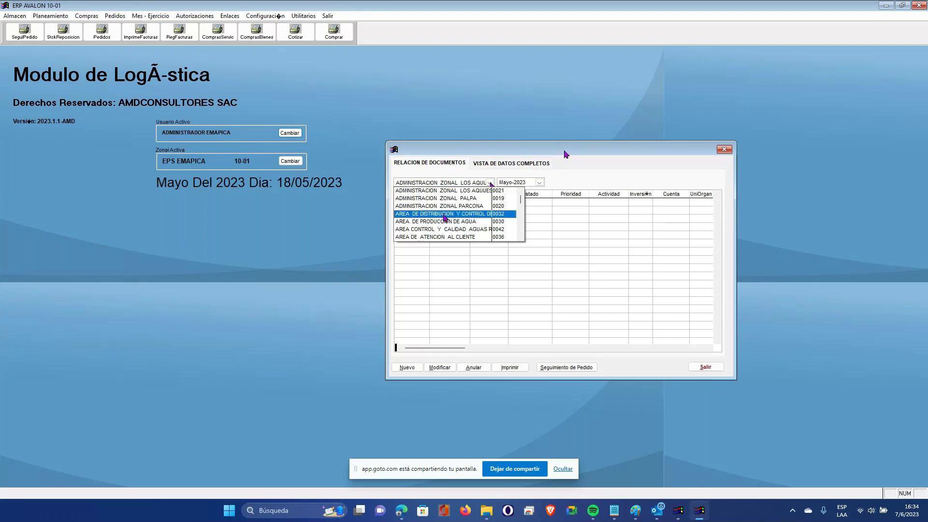
{"action": "scroll", "coordinate": [449, 221], "scroll_direction": "down", "scroll_amount": 2}
{"action": "left_click", "coordinate": [455, 222]}
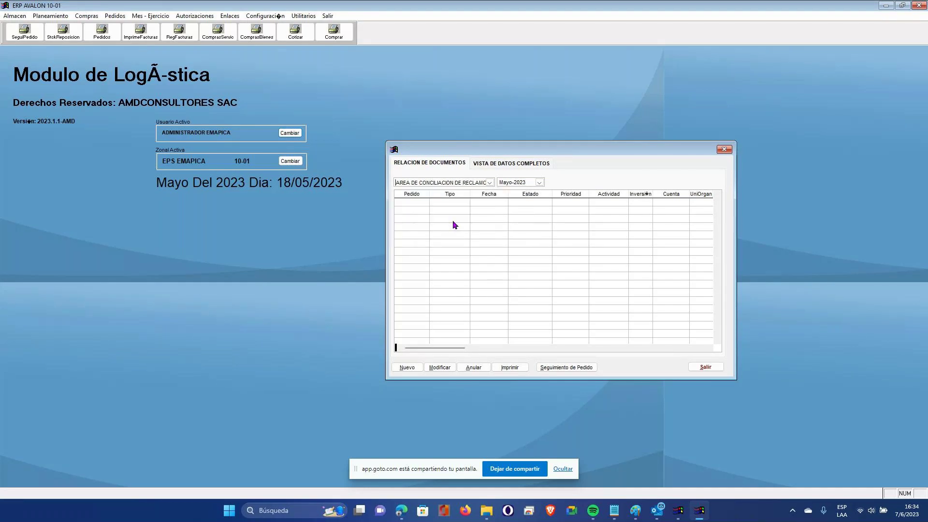
{"action": "left_click", "coordinate": [489, 183]}
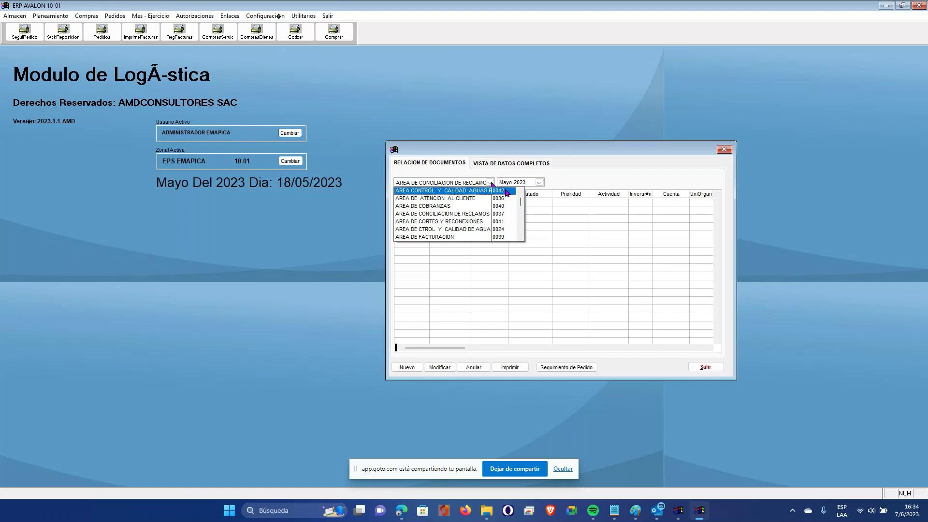
{"action": "left_click", "coordinate": [500, 198]}
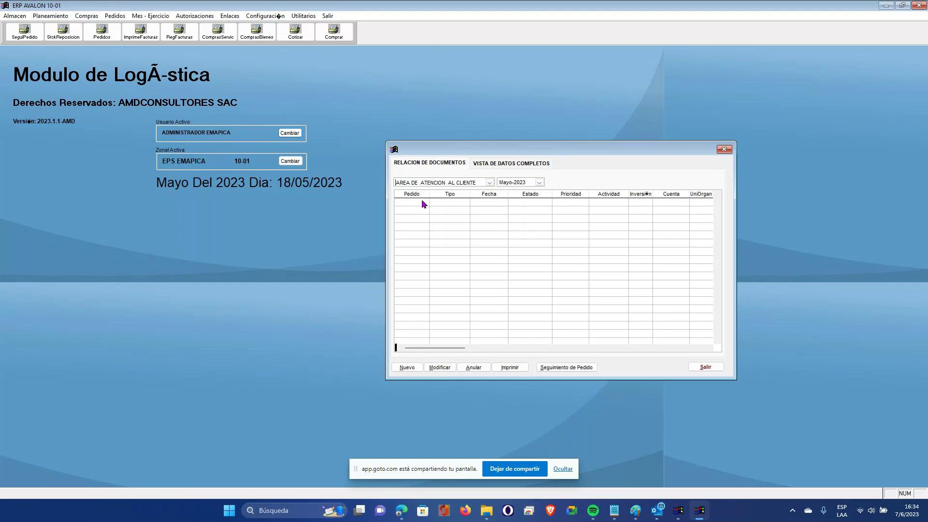
- Display the Mayo-2023 order notes of organizational unit GERENCIA GENERAL 0053 from the administrator account and close the order window
{"action": "left_click", "coordinate": [489, 183]}
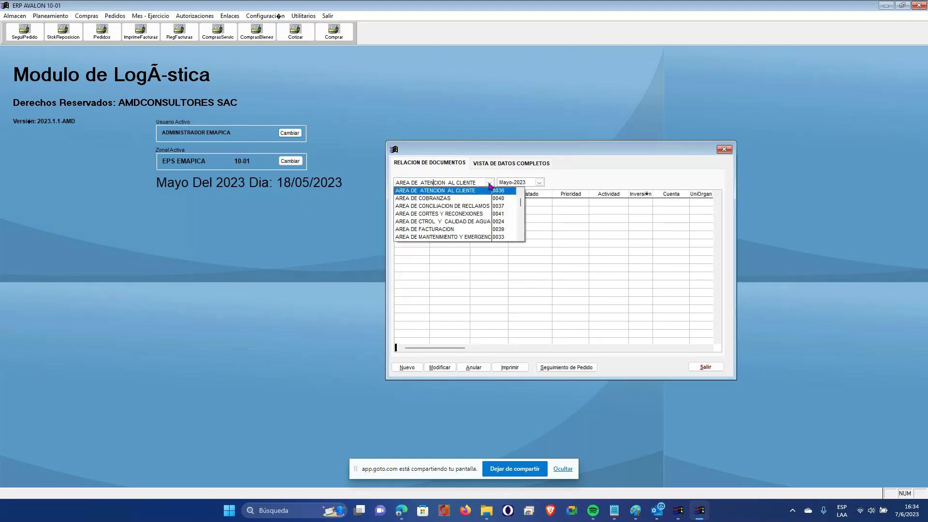
{"action": "key", "text": "g"}
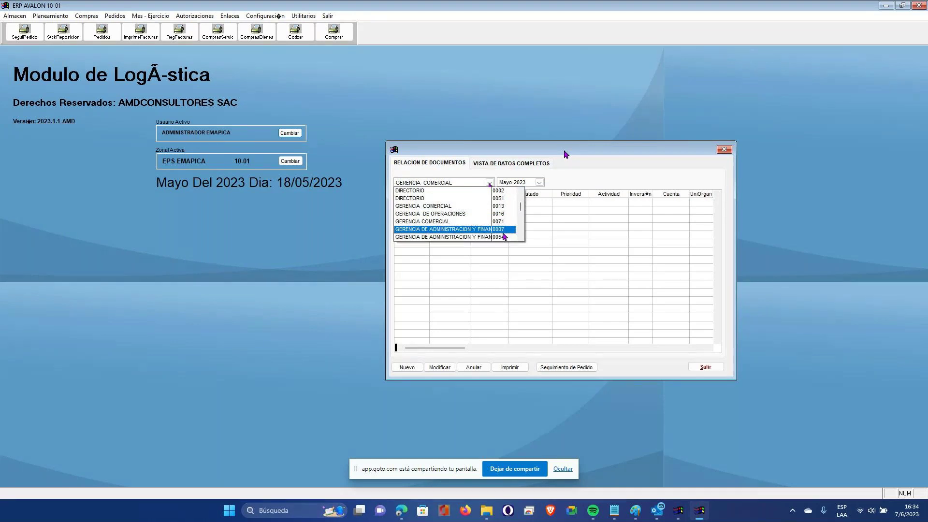
{"action": "scroll", "coordinate": [504, 237], "scroll_direction": "down", "scroll_amount": 3}
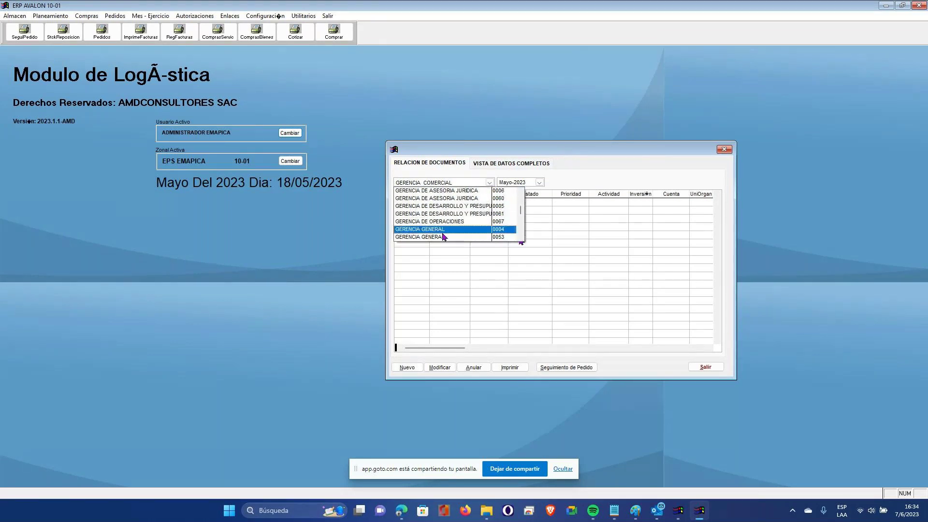
{"action": "left_click", "coordinate": [444, 237]}
{"action": "left_click", "coordinate": [490, 184]}
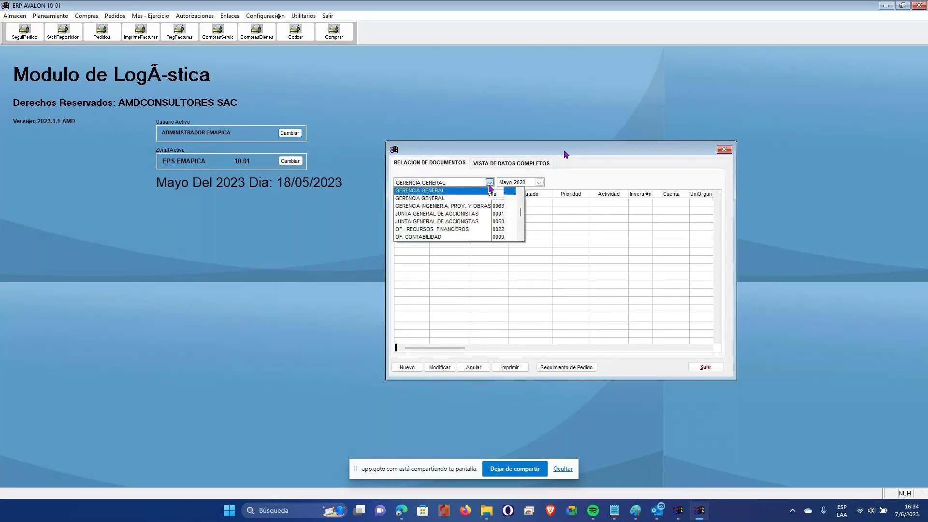
{"action": "left_click", "coordinate": [488, 198]}
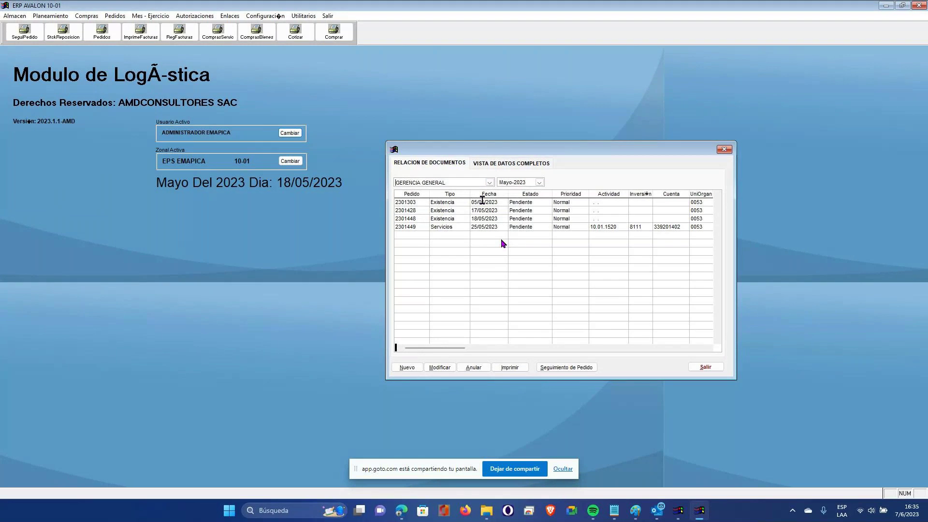
{"action": "key", "text": "alt+Down"}
{"action": "key", "text": "Escape"}
{"action": "left_click", "coordinate": [709, 369]}
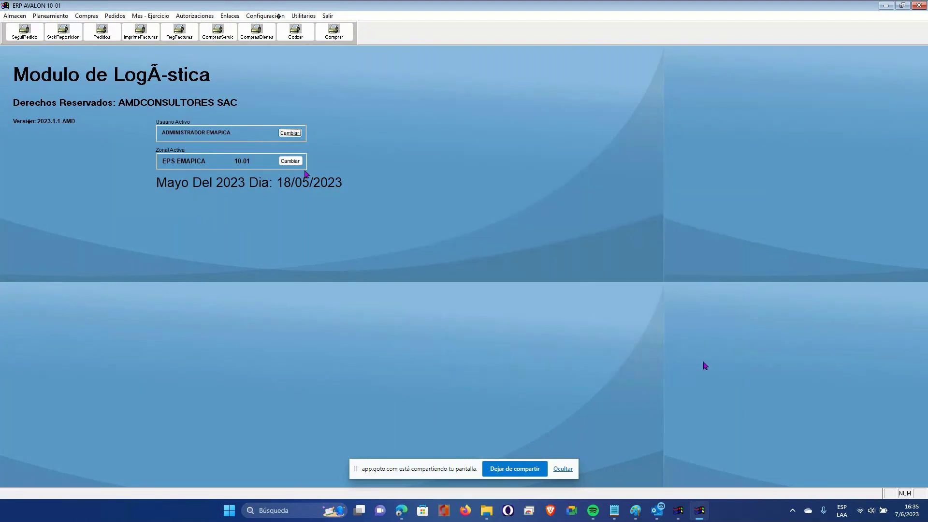
- Change the active user from the administrator to GERENCIA GENERAL and log in
{"action": "left_click", "coordinate": [290, 133]}
{"action": "left_click", "coordinate": [516, 227]}
{"action": "key", "text": "g"}
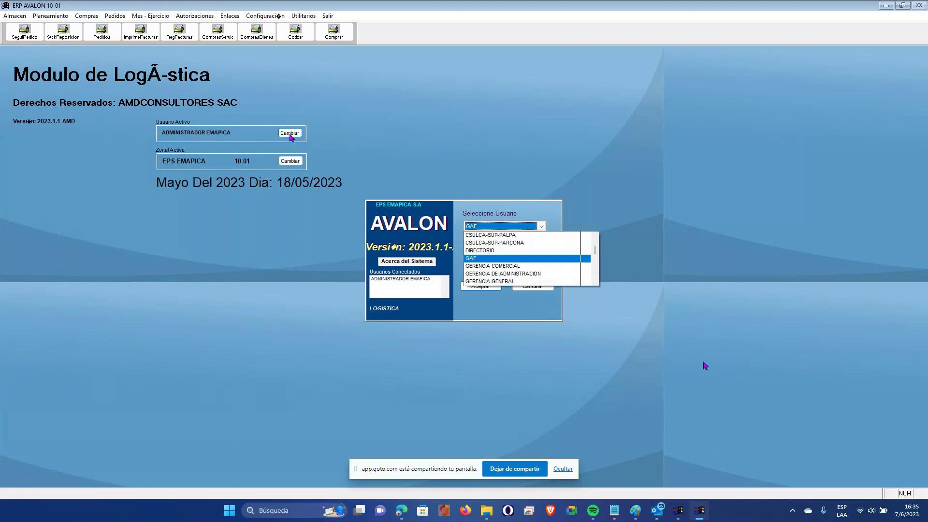
{"action": "key", "text": "Down"}
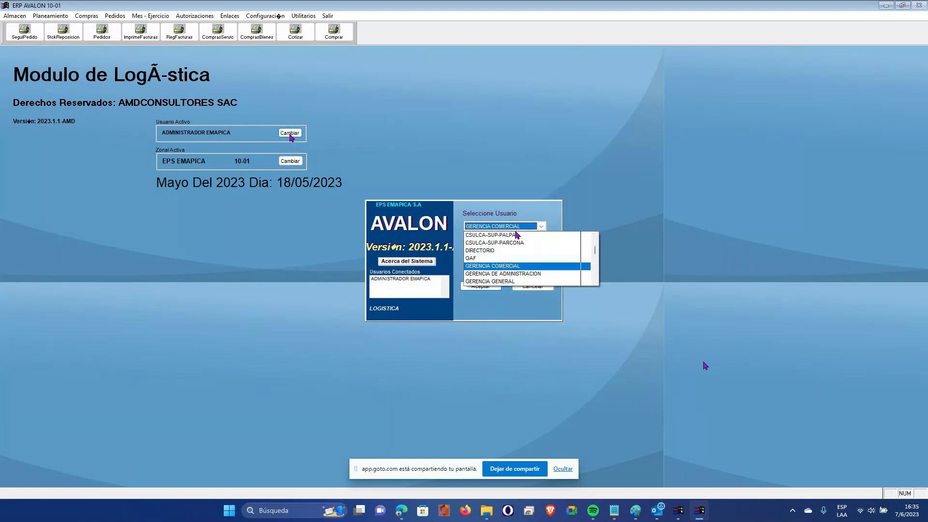
{"action": "key", "text": "Down"}
{"action": "key", "text": "Down"}
{"action": "key", "text": "Return"}
{"action": "left_click", "coordinate": [502, 253]}
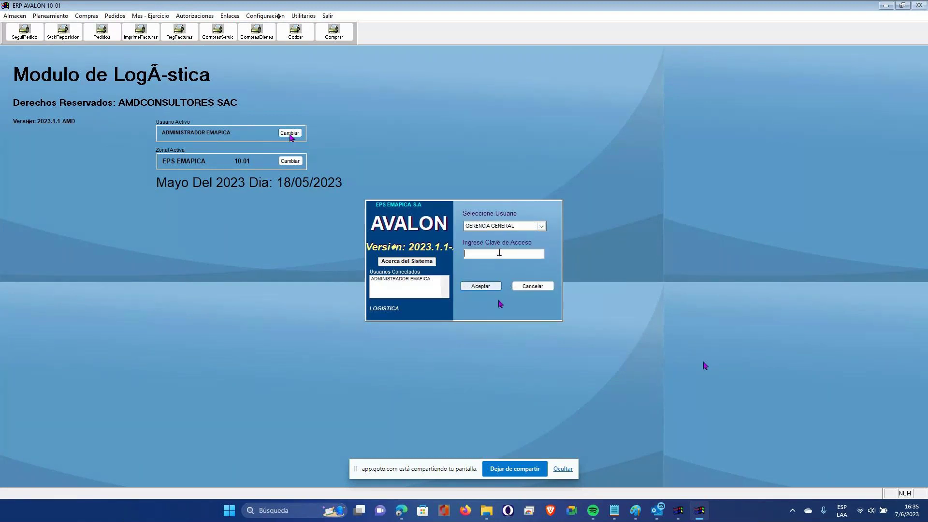
{"action": "left_click", "coordinate": [484, 286]}
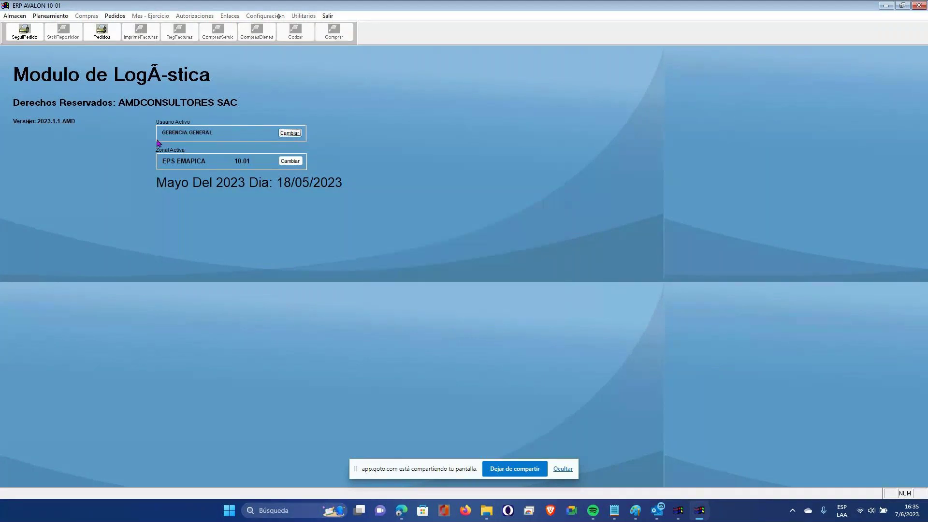
- Open the order notes as GERENCIA GENERAL, review its Mayo-2023 list and the locked unit selector, and close the list
{"action": "left_click", "coordinate": [120, 27]}
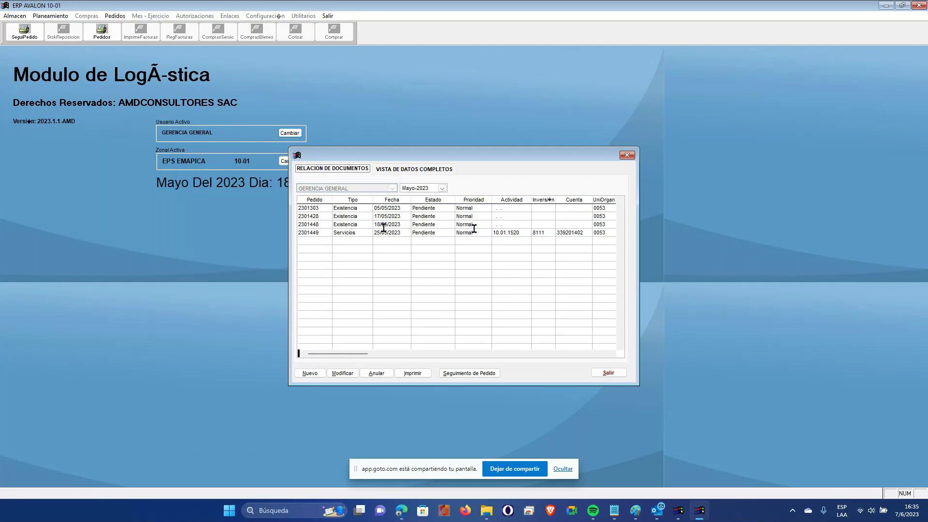
{"action": "left_click", "coordinate": [622, 375]}
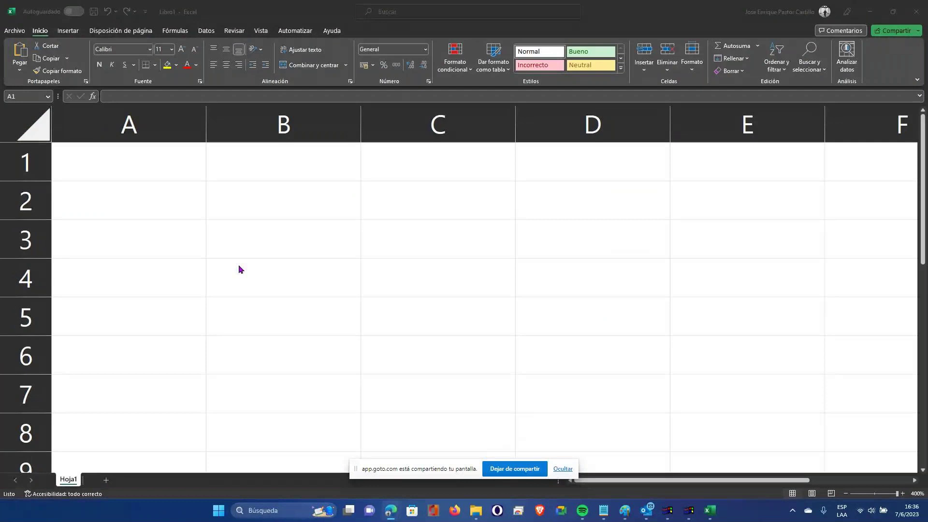
- Switch to a blank Excel workbook and enter "1.-" in A2 and "Compra Directa" in B2
{"action": "left_click", "coordinate": [167, 203]}
{"action": "type", "text": "1.-"}
{"action": "key", "text": "Tab"}
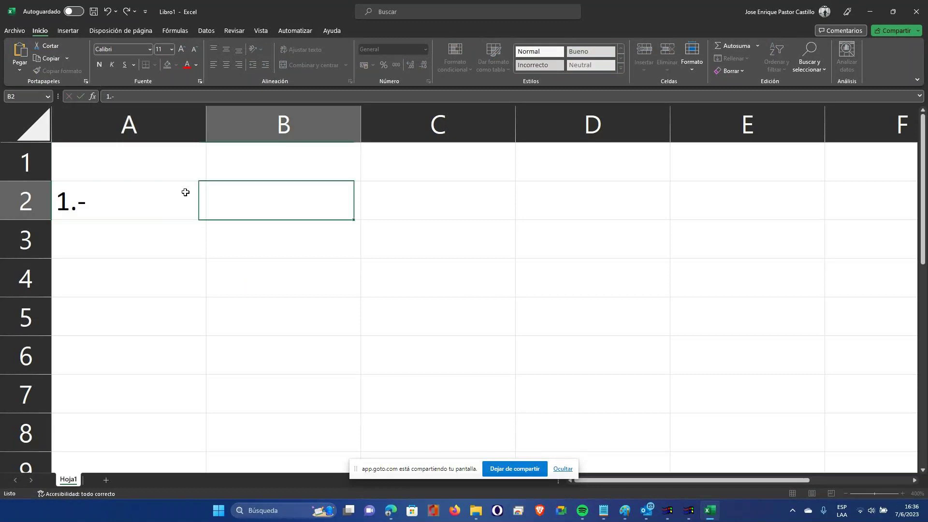
{"action": "type", "text": "Compra "}
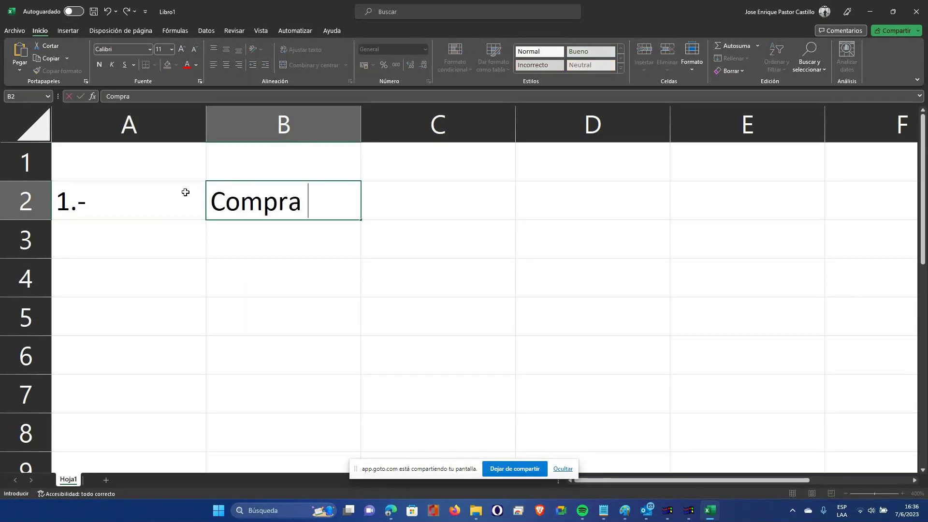
{"action": "type", "text": "Directa"}
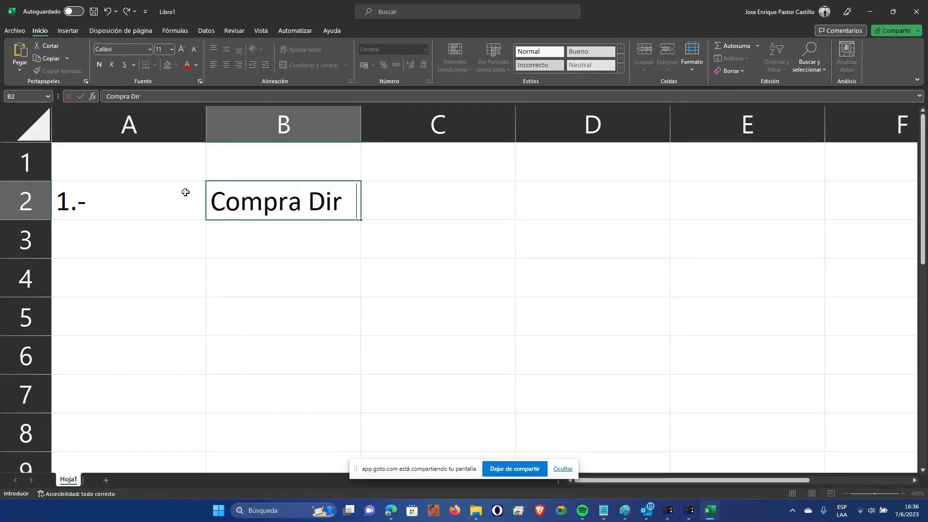
{"action": "key", "text": "Return"}
- Enter "2.-" in A6 and "Compra por proceso de adquisiciones" in B6 as the second purchase type
{"action": "key", "text": "Down"}
{"action": "key", "text": "Down"}
{"action": "key", "text": "Left"}
{"action": "key", "text": "Down"}
{"action": "type", "text": "2"}
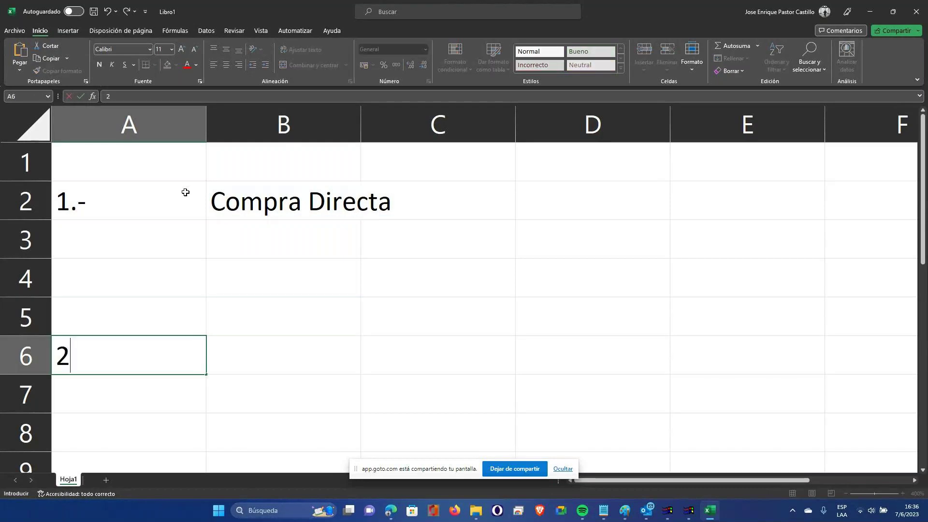
{"action": "type", "text": ".-"}
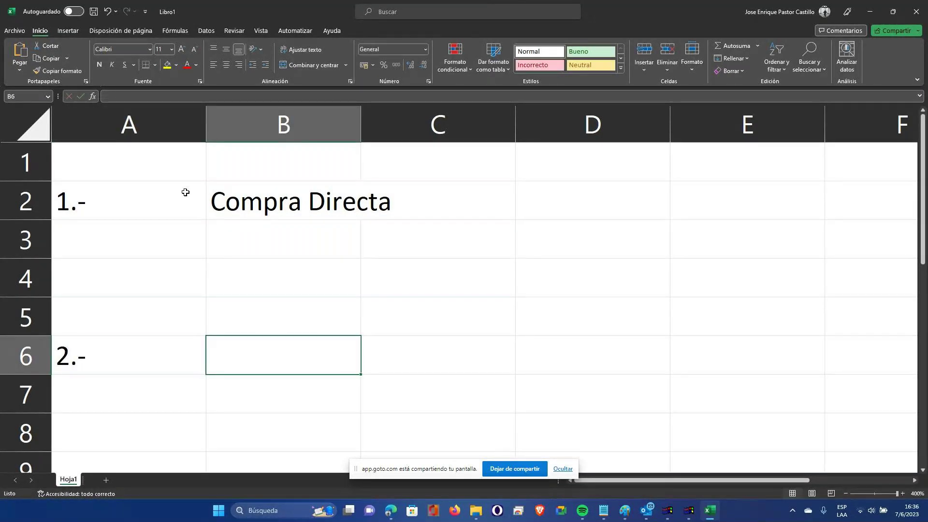
{"action": "type", "text": "Compra por proc"}
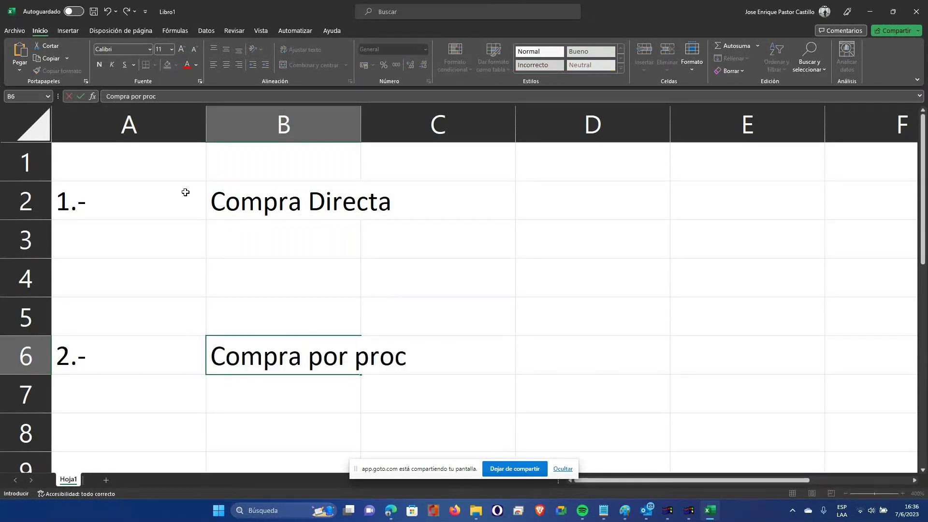
{"action": "type", "text": "eso "}
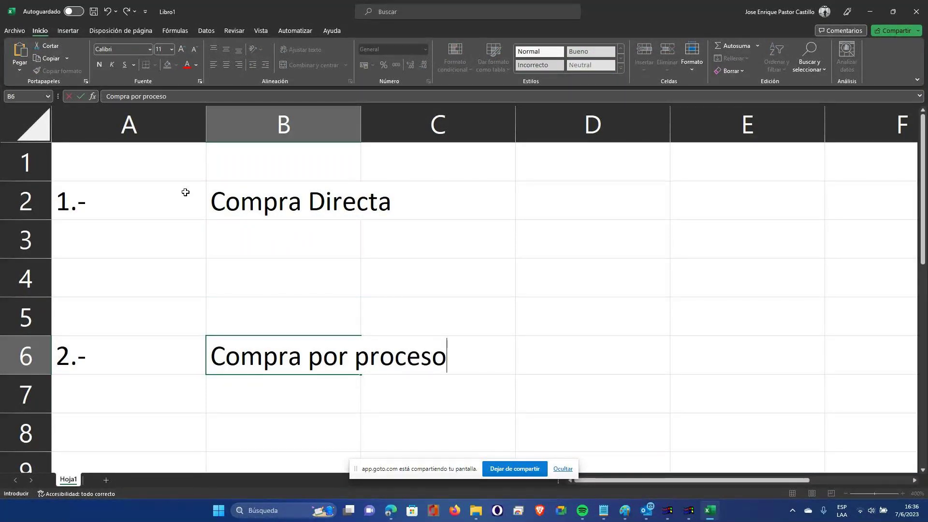
{"action": "type", "text": "de adqui"}
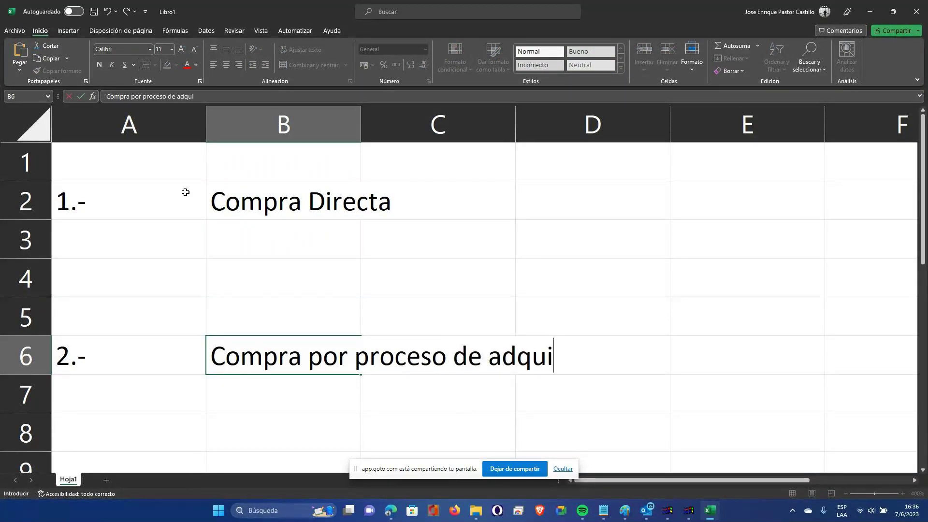
{"action": "type", "text": "sici"}
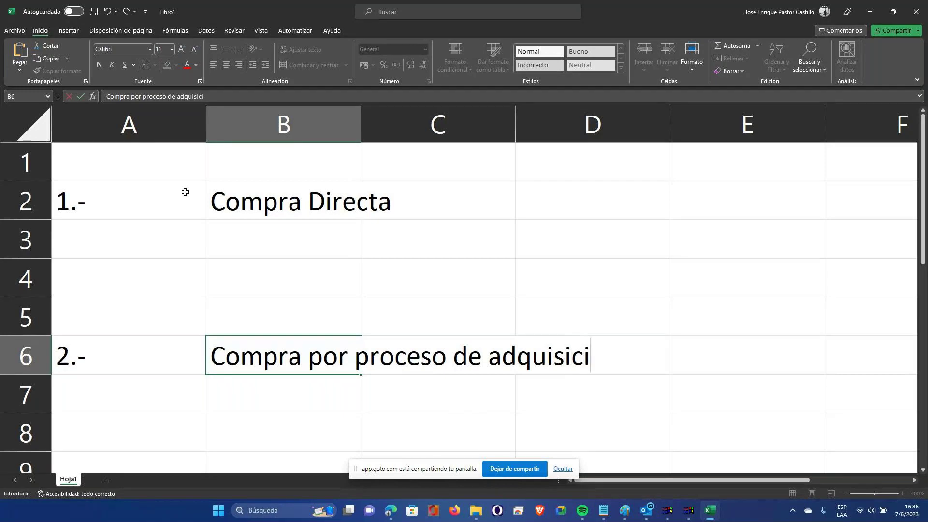
{"action": "type", "text": "ones"}
{"action": "key", "text": "Return"}
- Describe the direct purchase by entering "Los servicios Comunes" in D2
{"action": "key", "text": "Up"}
{"action": "key", "text": "Up"}
{"action": "key", "text": "Up"}
{"action": "key", "text": "Up"}
{"action": "key", "text": "Right"}
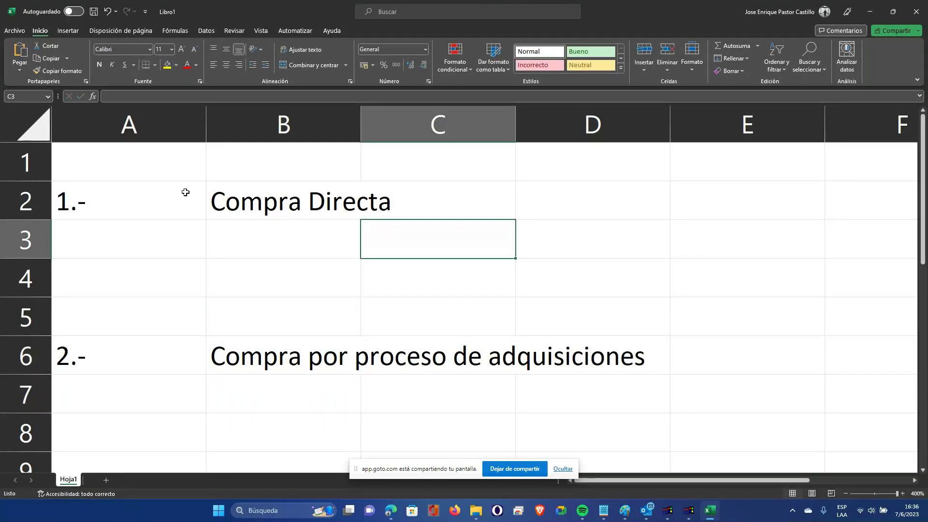
{"action": "key", "text": "Up"}
{"action": "key", "text": "Right"}
{"action": "type", "text": "Los servicios"}
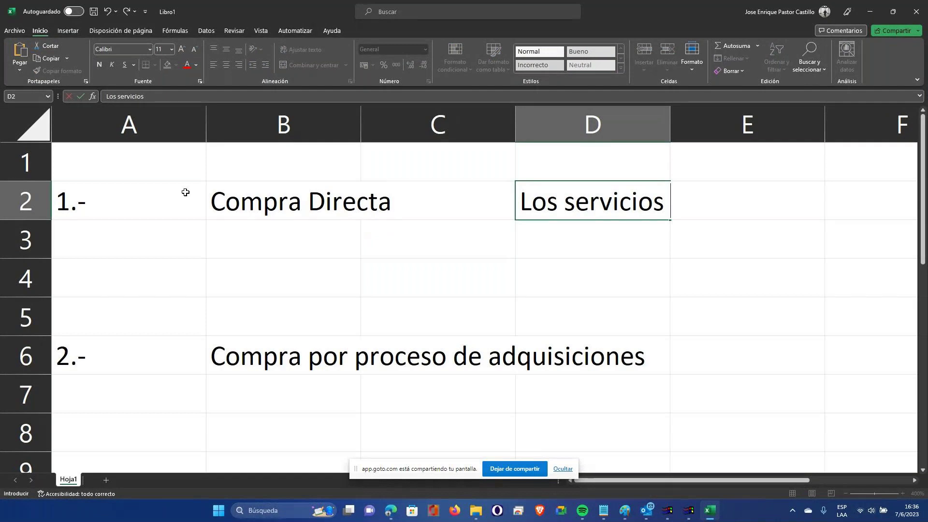
{"action": "type", "text": " Com"}
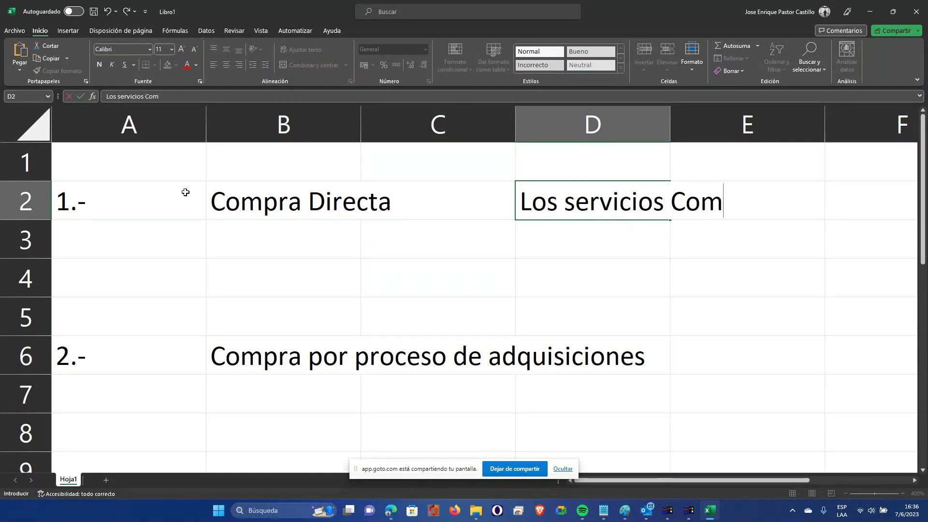
{"action": "type", "text": "unes"}
{"action": "key", "text": "Return"}
- List the common services "Agua", "Luz" and "Telefono" in C3 to C5, and enter "etc" in D5
{"action": "key", "text": "Left"}
{"action": "type", "text": "Agua"}
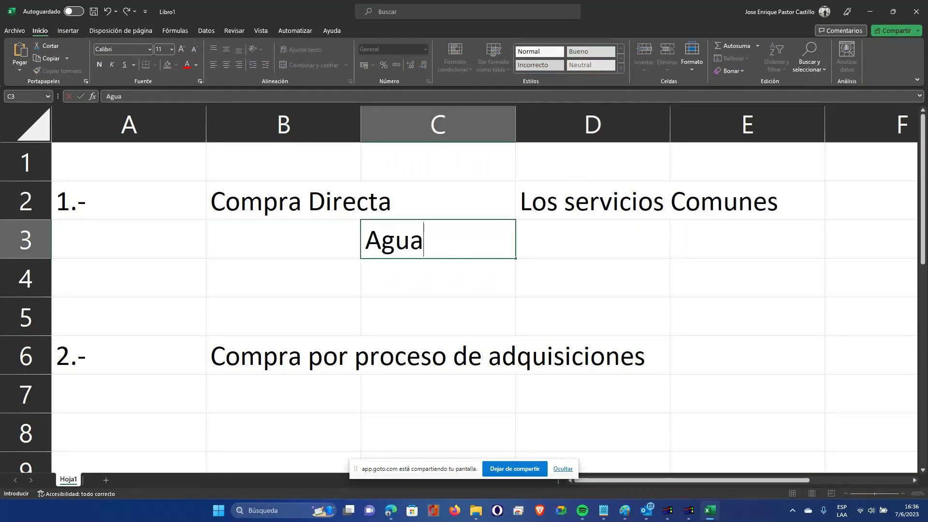
{"action": "key", "text": "Return"}
{"action": "type", "text": "Luz"}
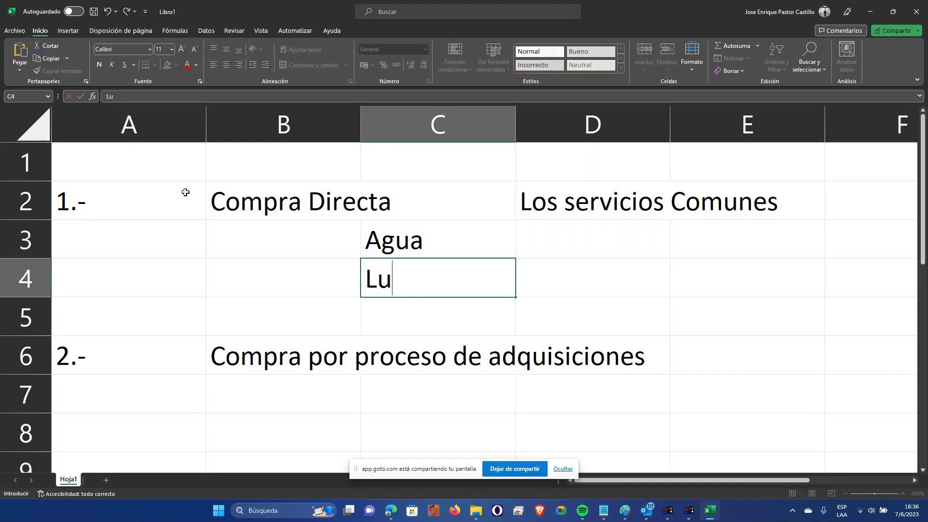
{"action": "key", "text": "Return"}
{"action": "type", "text": "Telefono"}
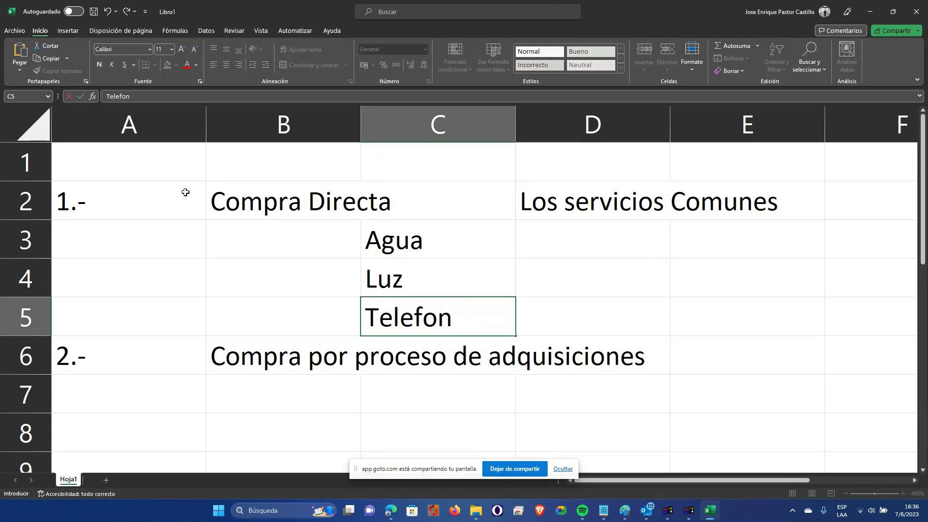
{"action": "key", "text": "Return"}
{"action": "key", "text": "Up"}
{"action": "key", "text": "Right"}
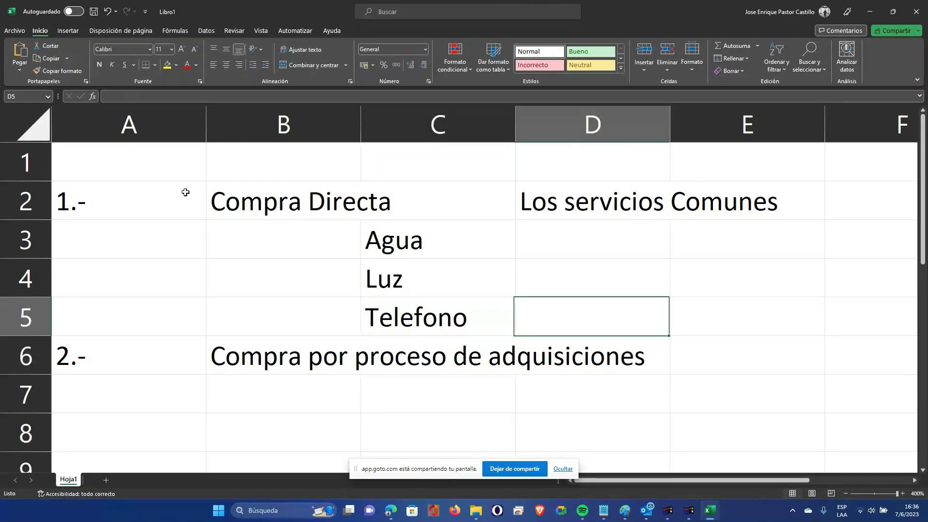
{"action": "type", "text": "etc"}
{"action": "key", "text": "Return"}
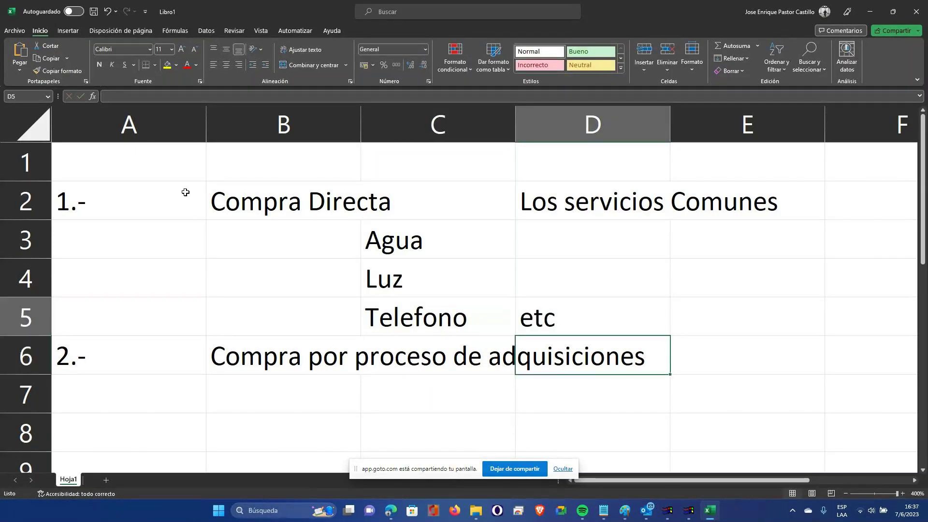
- Select the listed services Agua, Luz and Telefono in C3:C5
{"action": "key", "text": "Up"}
{"action": "key", "text": "Up"}
{"action": "key", "text": "Up"}
{"action": "key", "text": "Left"}
{"action": "key", "text": "shift+Down"}
{"action": "key", "text": "shift+Down"}
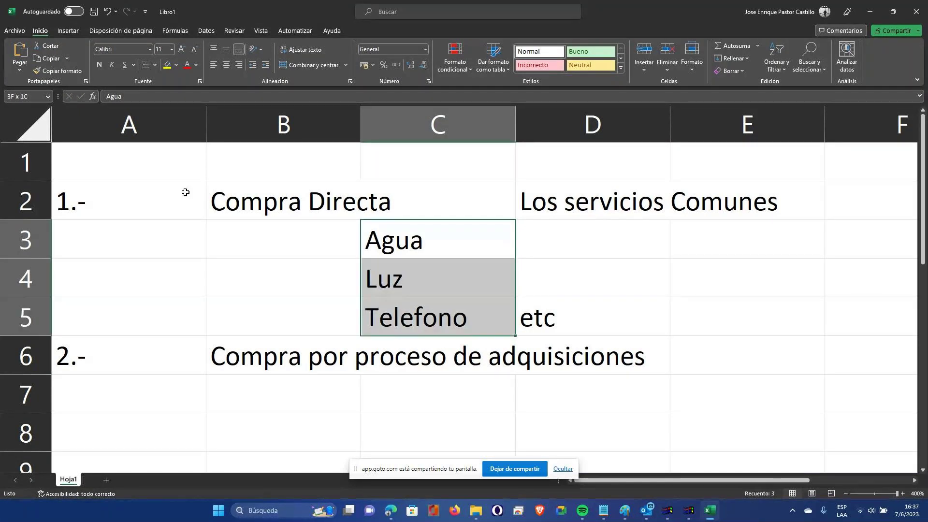
- Go over the direct purchase outline by selecting the services block C3:D5 and returning to the "Compra Directa" cell B2
{"action": "key", "text": "shift+Right"}
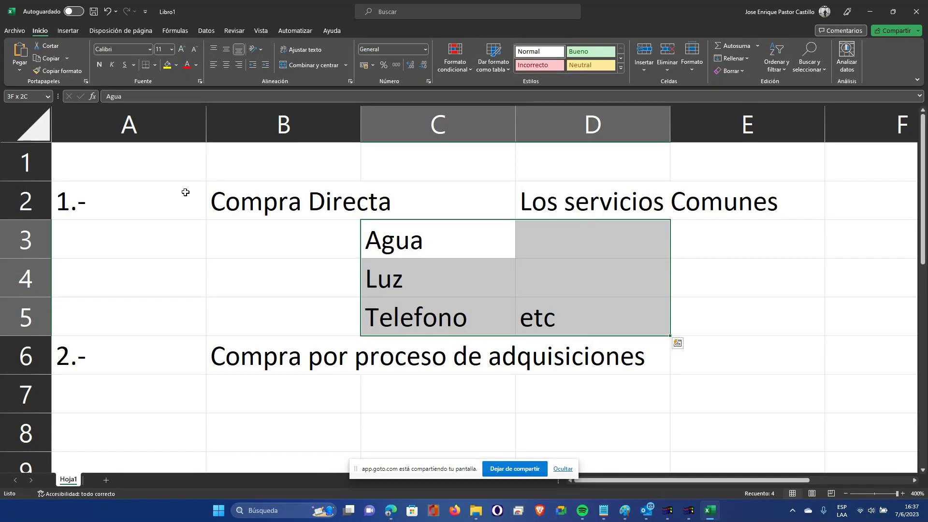
{"action": "key", "text": "Up"}
{"action": "key", "text": "Left"}
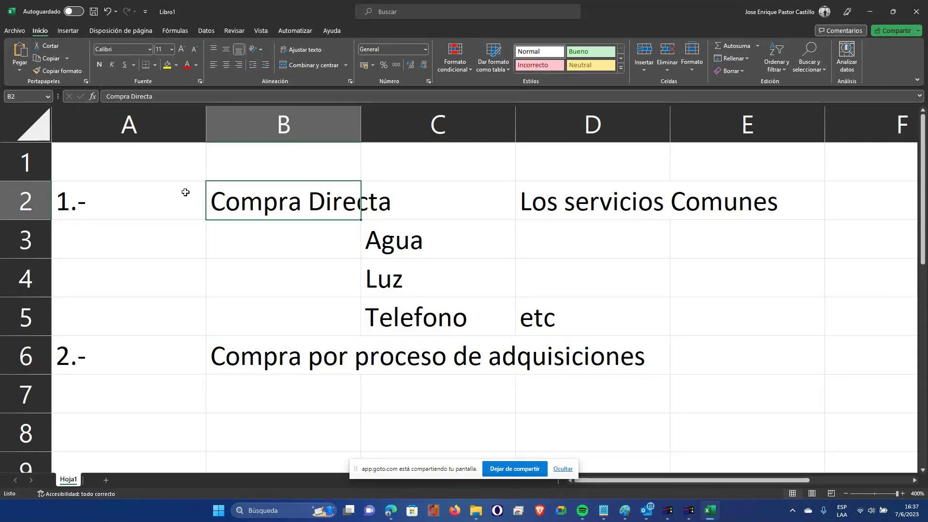
{"action": "key", "text": "ctrl+Down"}
{"action": "key", "text": "Up"}
{"action": "key", "text": "Up"}
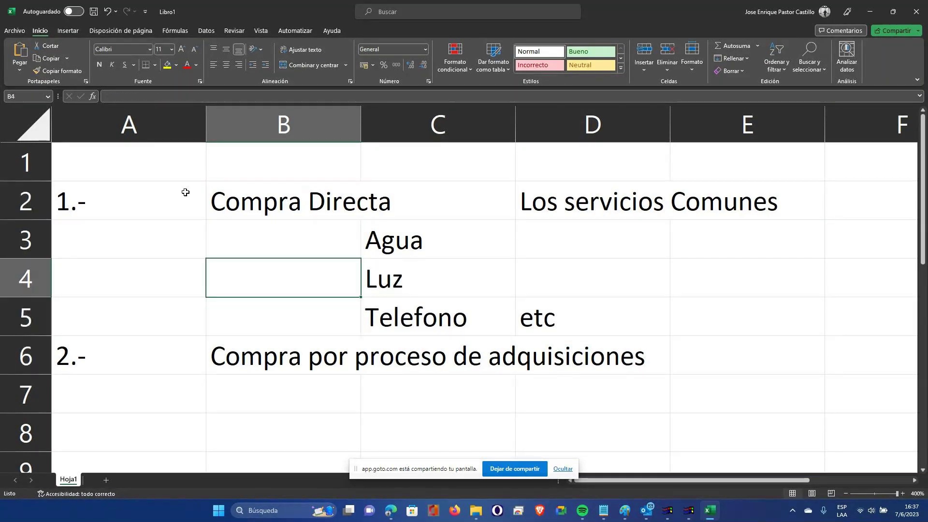
{"action": "key", "text": "Up"}
{"action": "key", "text": "Up"}
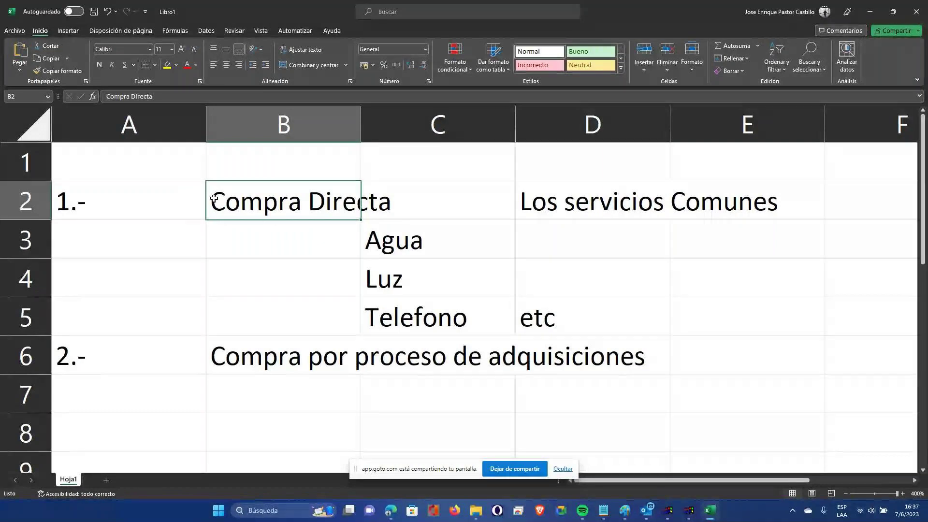
- Switch to ERP Avalon and create a new order with the justification "Gasto telefonico"
{"action": "mouse_move", "coordinate": [670, 514]}
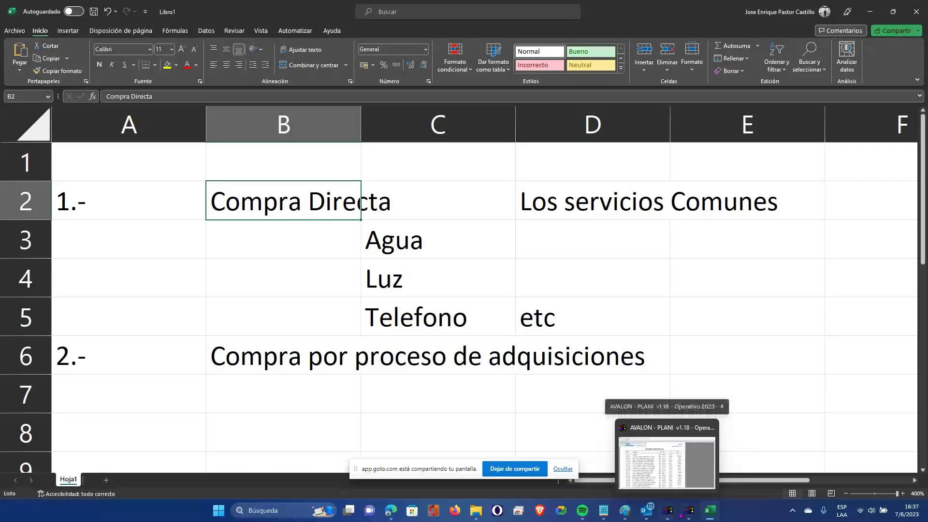
{"action": "left_click", "coordinate": [682, 515]}
{"action": "left_click", "coordinate": [115, 15]}
{"action": "left_click", "coordinate": [145, 35]}
{"action": "left_click", "coordinate": [309, 373]}
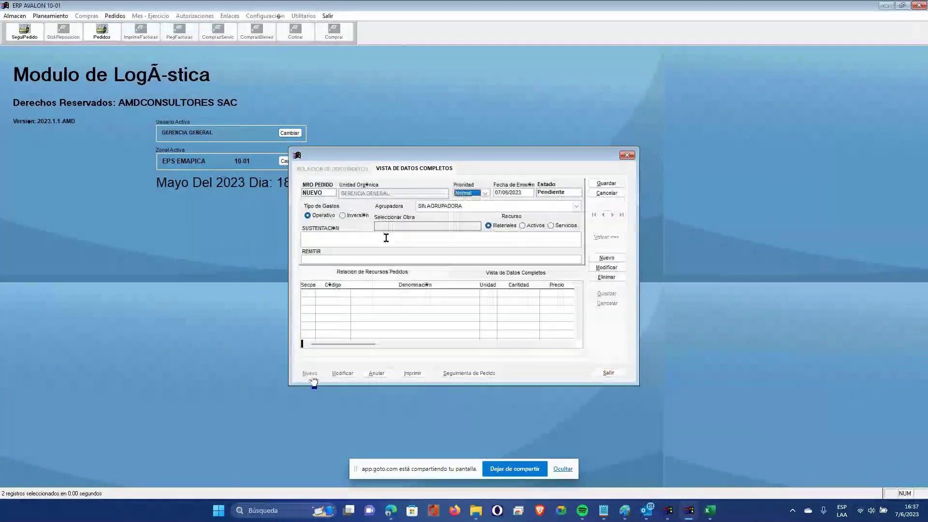
{"action": "left_click", "coordinate": [342, 239]}
{"action": "type", "text": "Gas"}
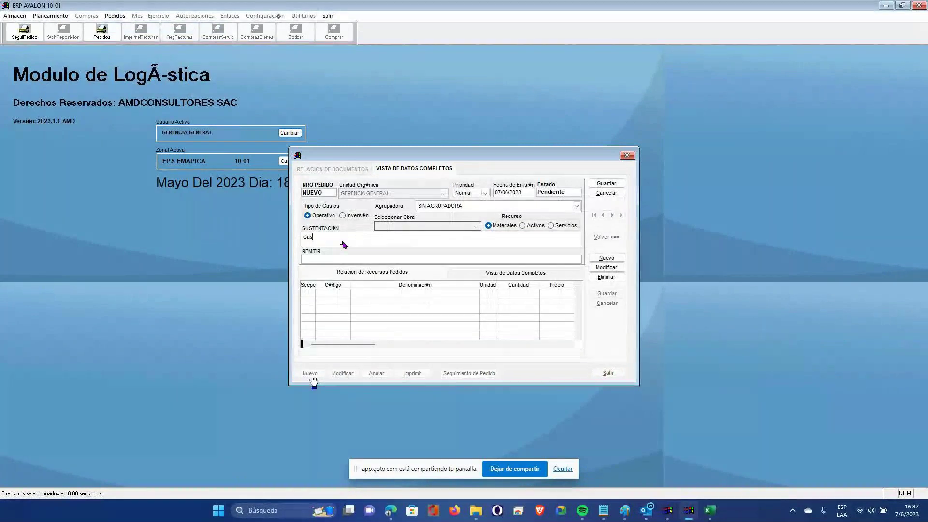
{"action": "type", "text": "to telefonico"}
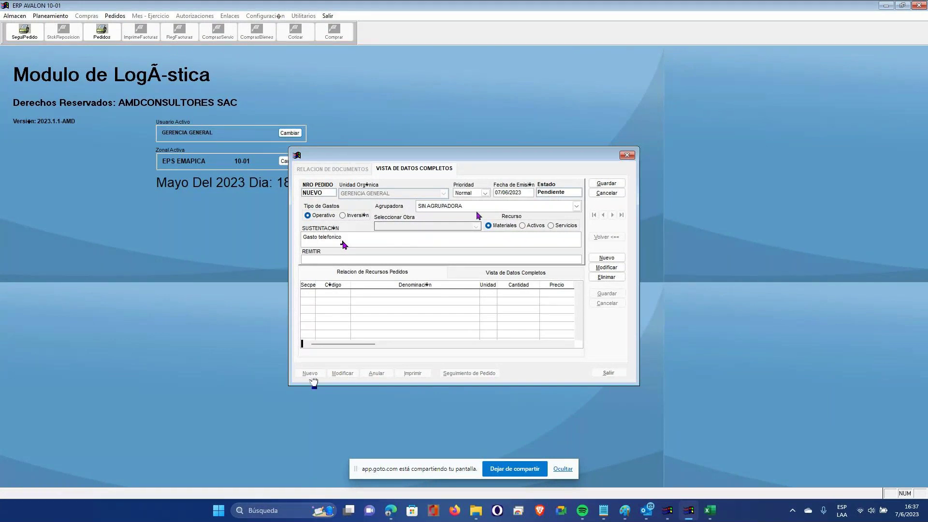
- Set the order's issue date to 20/05/2023 and its resource type to Servicios
{"action": "left_click", "coordinate": [524, 193]}
{"action": "type", "text": "20/05/2022"}
{"action": "key", "text": "Return"}
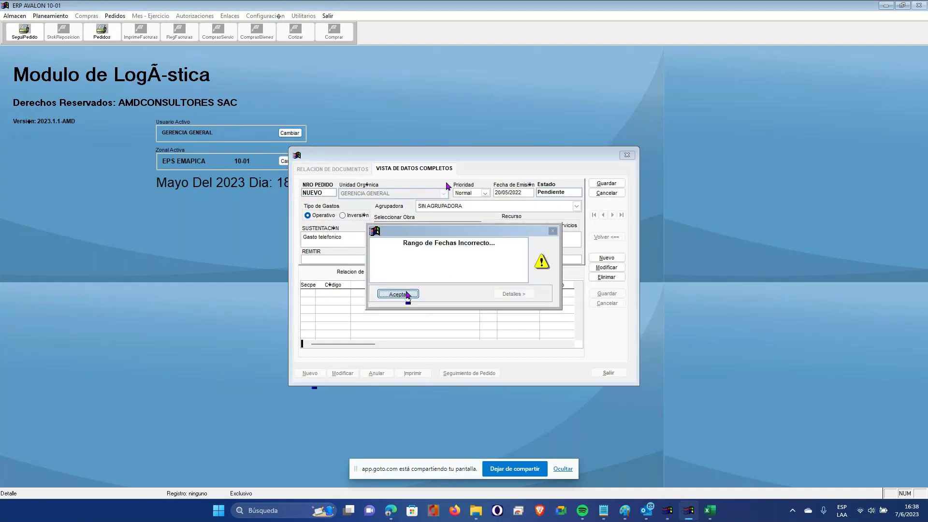
{"action": "left_click", "coordinate": [398, 294]}
{"action": "left_click", "coordinate": [525, 192]}
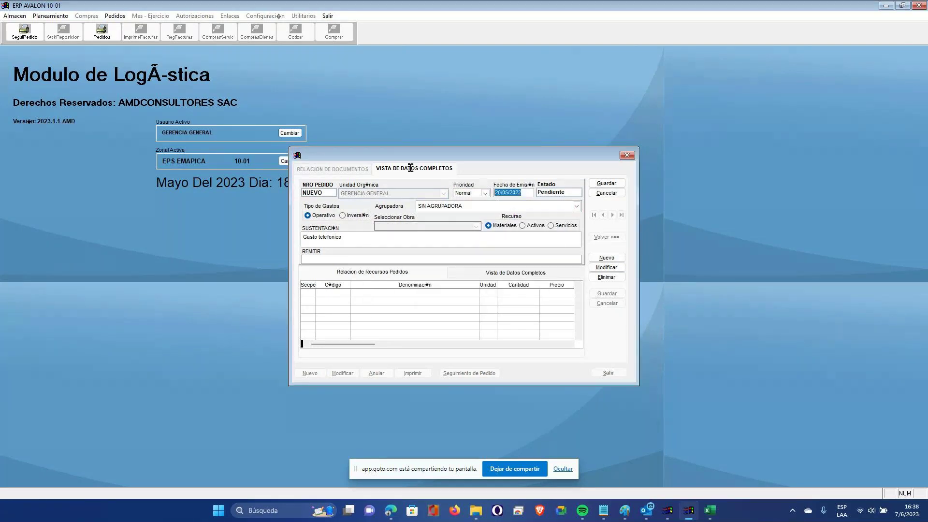
{"action": "key", "text": "Tab"}
{"action": "left_click", "coordinate": [561, 230]}
- Add a new resource line to the order and open the services list for searching
{"action": "left_click", "coordinate": [609, 258]}
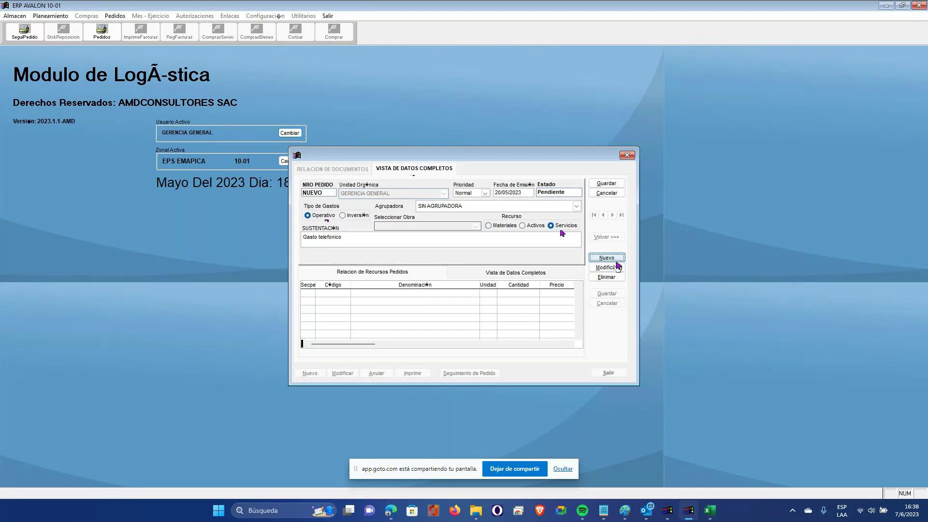
{"action": "left_click", "coordinate": [491, 294]}
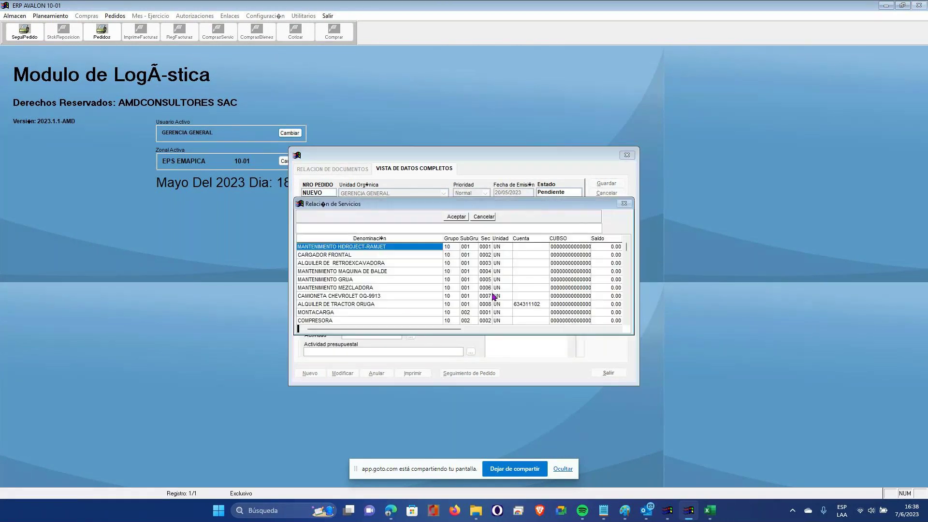
{"action": "left_click", "coordinate": [401, 227]}
{"action": "type", "text": "GASTO"}
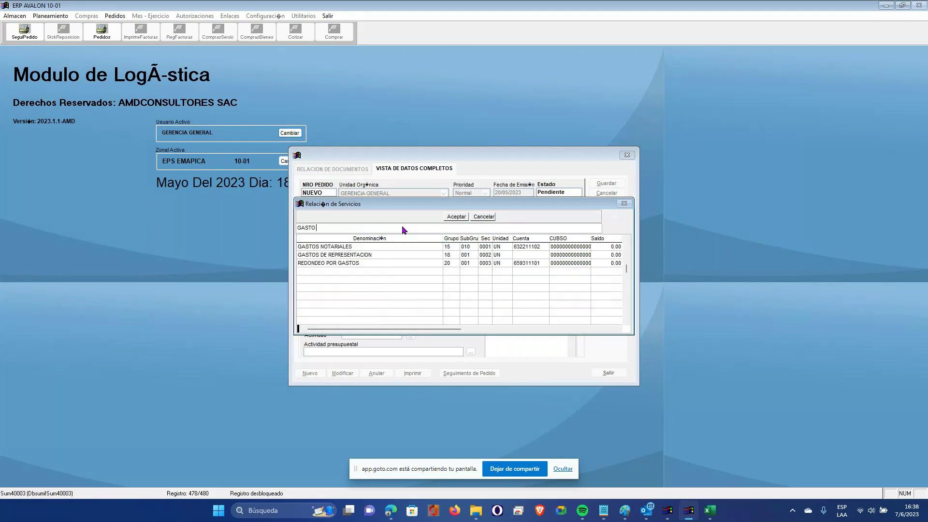
{"action": "key", "text": "BackSpace"}
{"action": "key", "text": "BackSpace"}
{"action": "key", "text": "BackSpace"}
{"action": "key", "text": "BackSpace"}
{"action": "key", "text": "BackSpace"}
- Search the services for "TELE", pick SERVICIOS TELEFONICOS CELULARES, and set its quantity to 1 and price to 50
{"action": "type", "text": "TELE"}
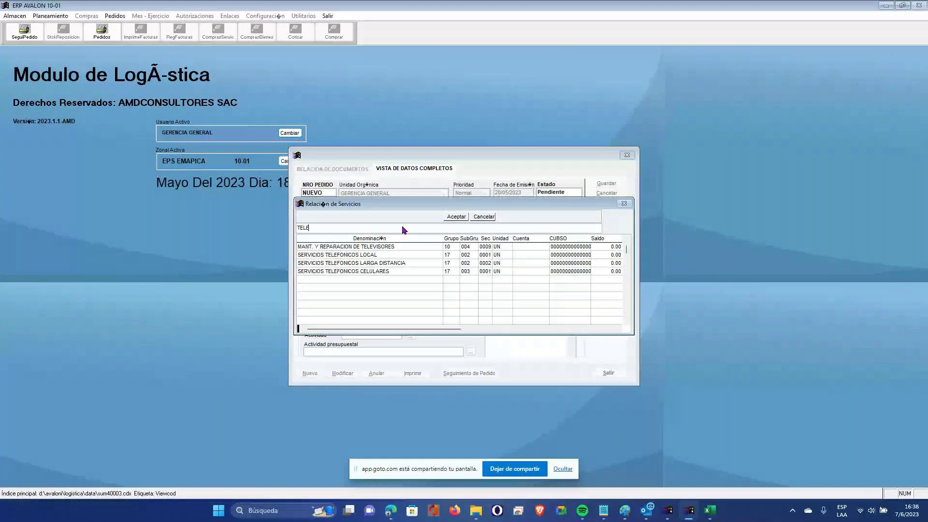
{"action": "double_click", "coordinate": [373, 271]}
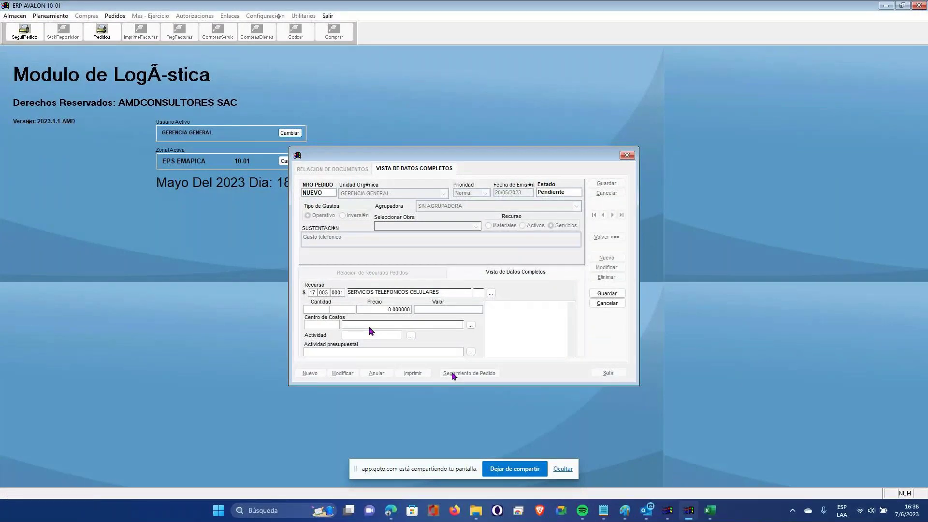
{"action": "type", "text": "1"}
{"action": "key", "text": "Tab"}
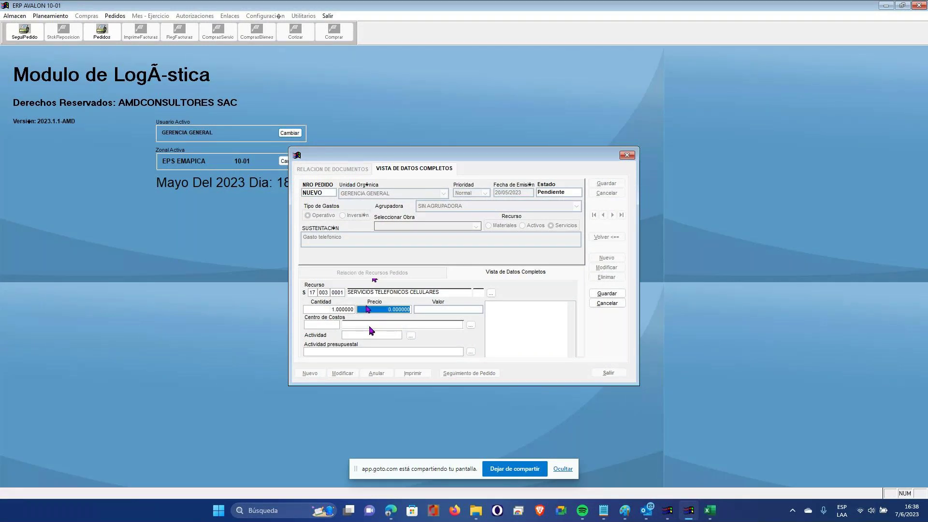
{"action": "left_click", "coordinate": [367, 310]}
{"action": "type", "text": "5"}
- Switch to the Excel workbook and fill the common services block C3:D5 with yellow
{"action": "left_click", "coordinate": [710, 511]}
{"action": "left_click_drag", "start_coordinate": [416, 239], "coordinate": [573, 330]}
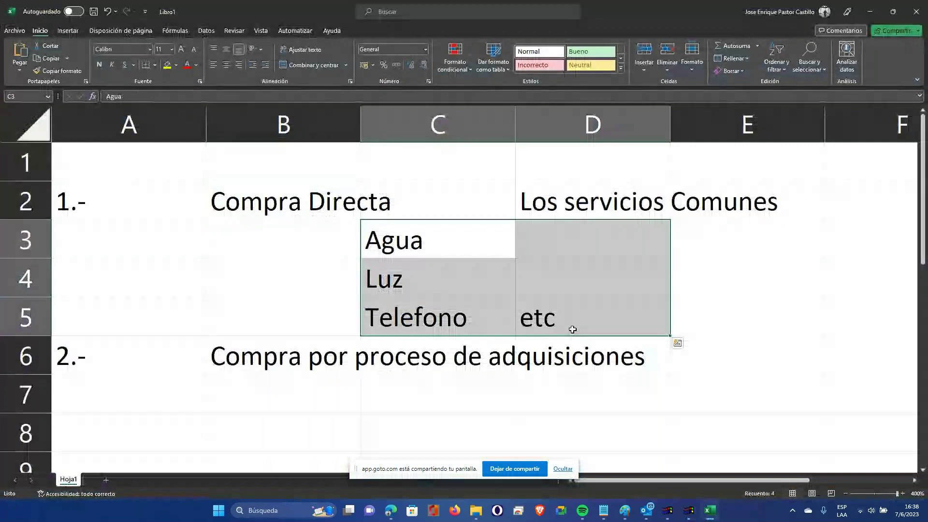
{"action": "left_click", "coordinate": [167, 64]}
{"action": "left_click", "coordinate": [433, 278]}
{"action": "left_click", "coordinate": [451, 314]}
{"action": "left_click", "coordinate": [430, 262]}
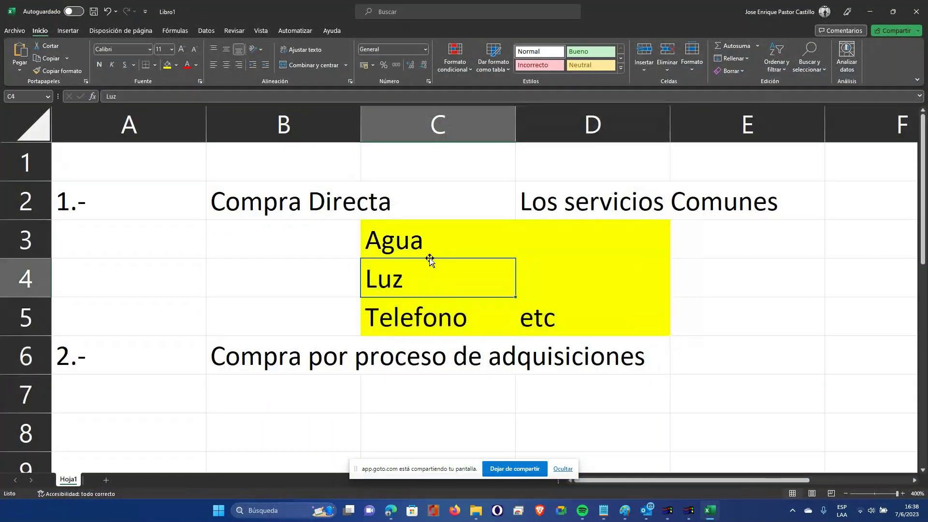
- Back in ERP Avalon, assign cost centre AUDITORIA EXTRERNA and budget activity 10.01.0668 to the resource line and save it
{"action": "mouse_move", "coordinate": [696, 510]}
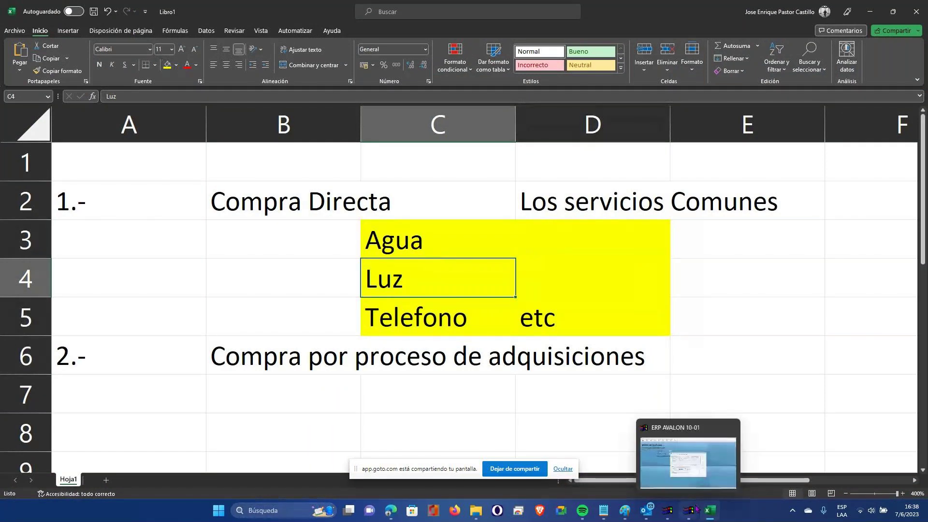
{"action": "left_click", "coordinate": [696, 510]}
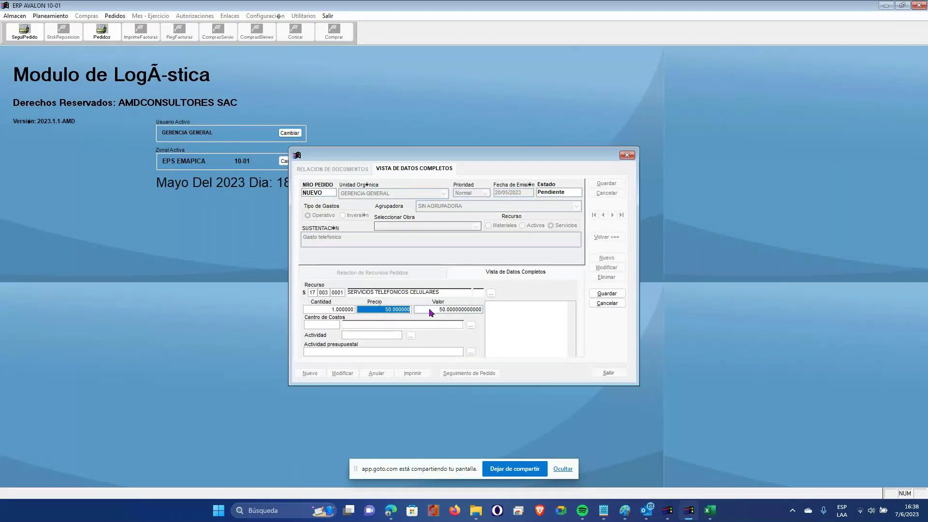
{"action": "left_click_drag", "start_coordinate": [385, 309], "coordinate": [406, 309]}
{"action": "left_click", "coordinate": [471, 325]}
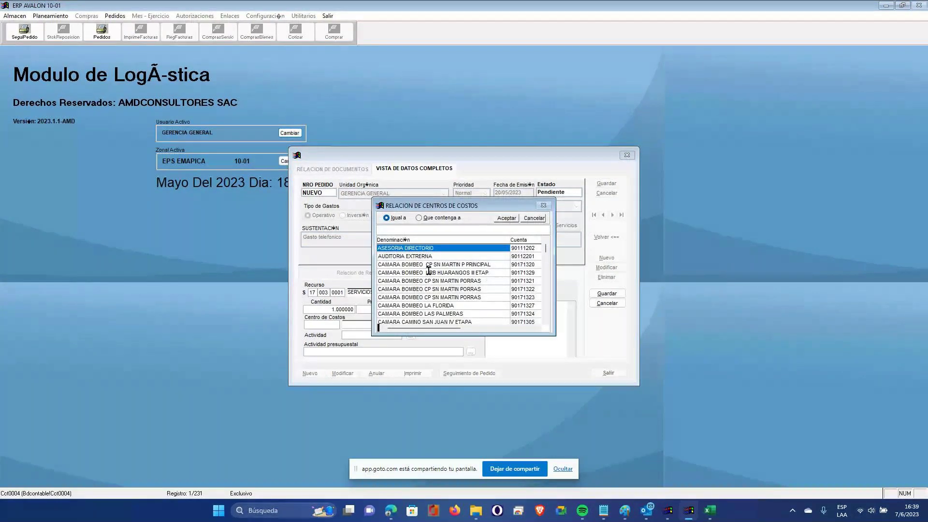
{"action": "double_click", "coordinate": [486, 256]}
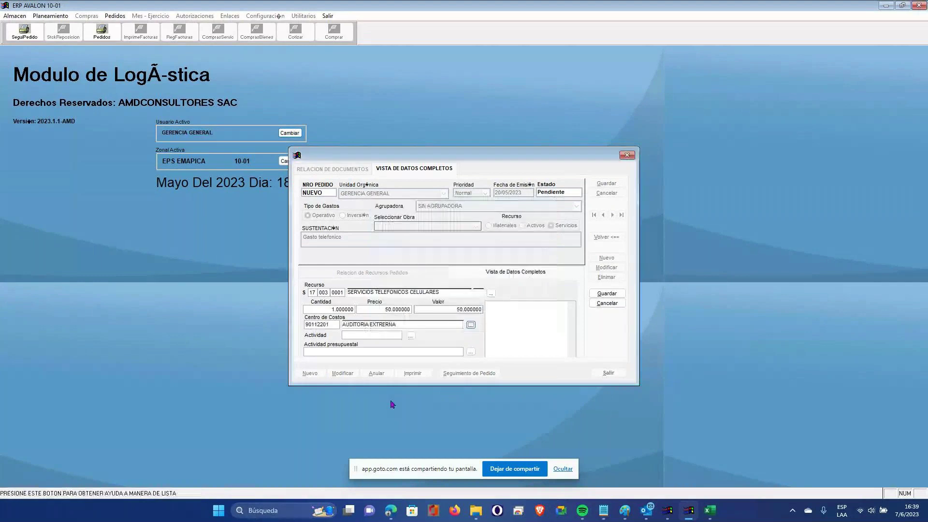
{"action": "left_click", "coordinate": [471, 352]}
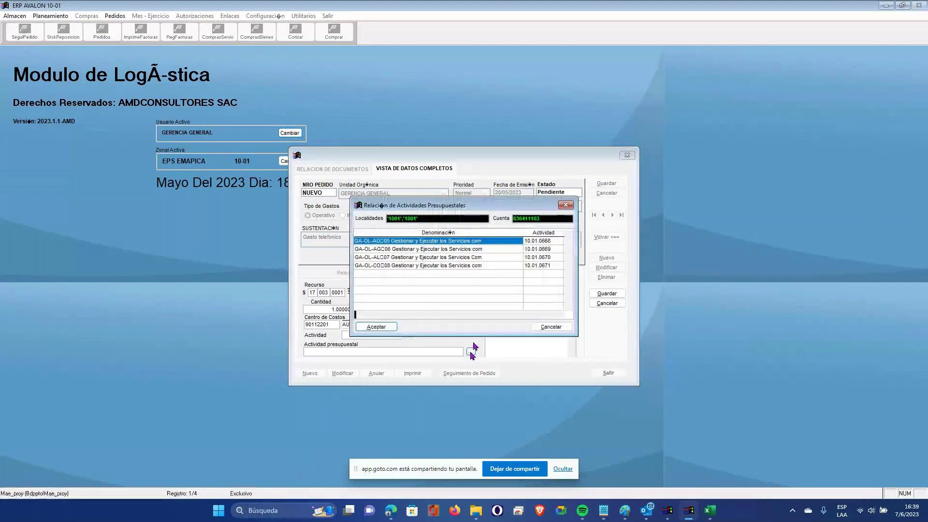
{"action": "double_click", "coordinate": [411, 242]}
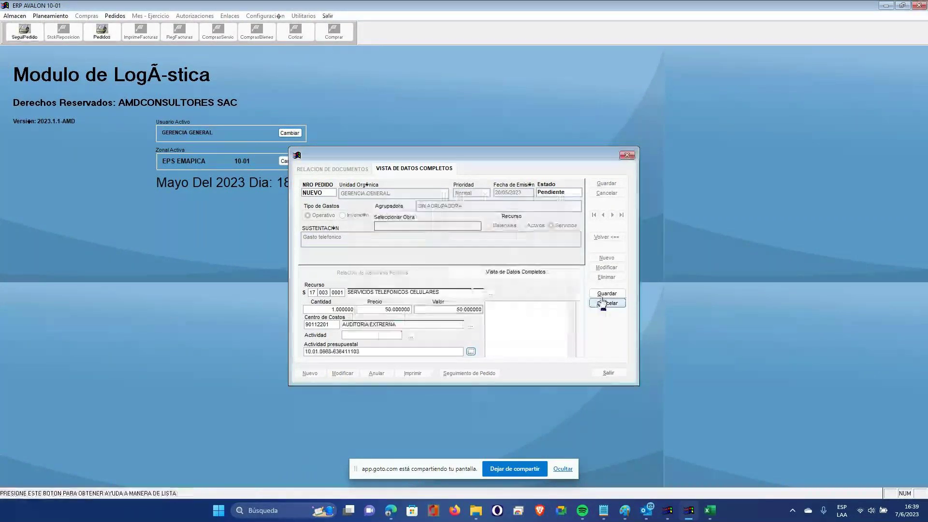
{"action": "left_click", "coordinate": [607, 293]}
- Add a second resource line for SERVICIOS TELEFONICOS CELULARES, found with "TELE", with quantity 1 and price 70
{"action": "left_click", "coordinate": [607, 258]}
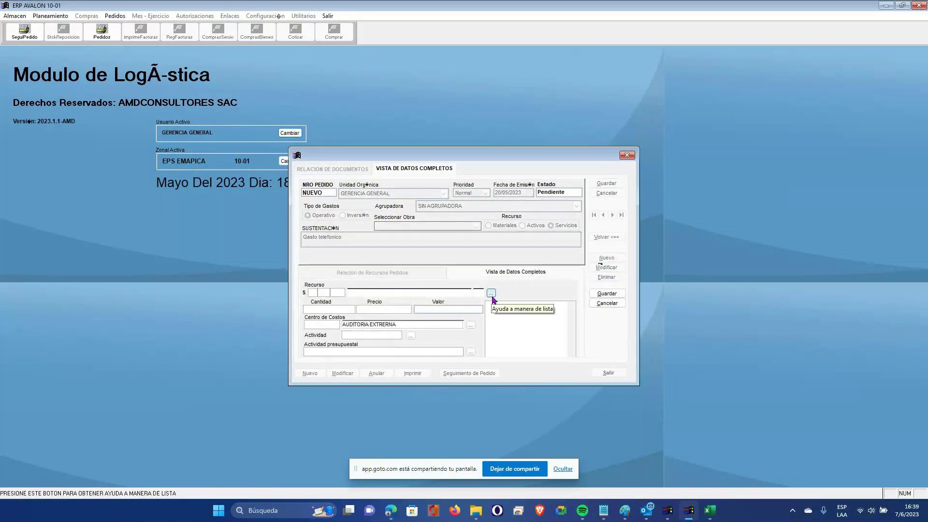
{"action": "left_click", "coordinate": [492, 294]}
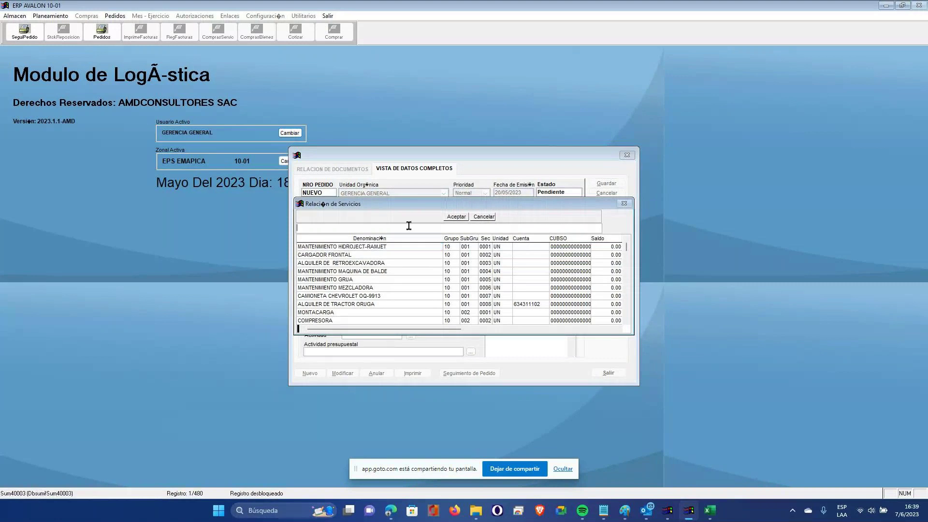
{"action": "type", "text": "TELE"}
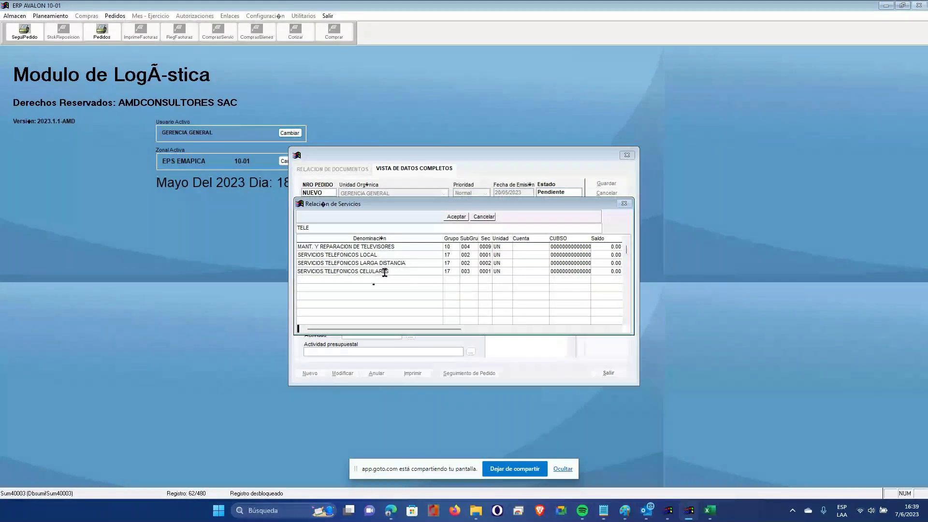
{"action": "double_click", "coordinate": [384, 272]}
{"action": "type", "text": "1"}
{"action": "key", "text": "Return"}
{"action": "type", "text": "70.000000"}
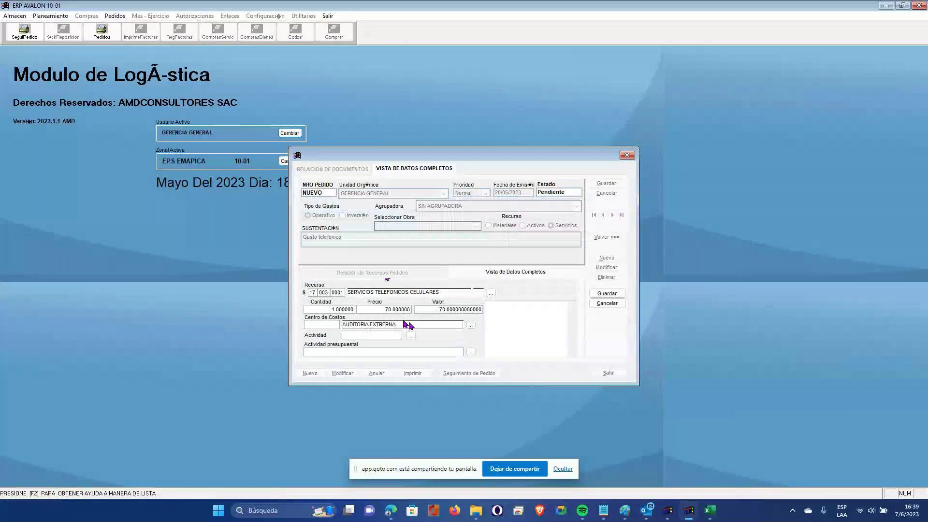
- Assign cost centre CATASTRO TECNICO and budget activity 10.01.0670 to the second resource line and save it
{"action": "left_click", "coordinate": [470, 325]}
{"action": "scroll", "coordinate": [501, 303], "scroll_direction": "down", "scroll_amount": 6}
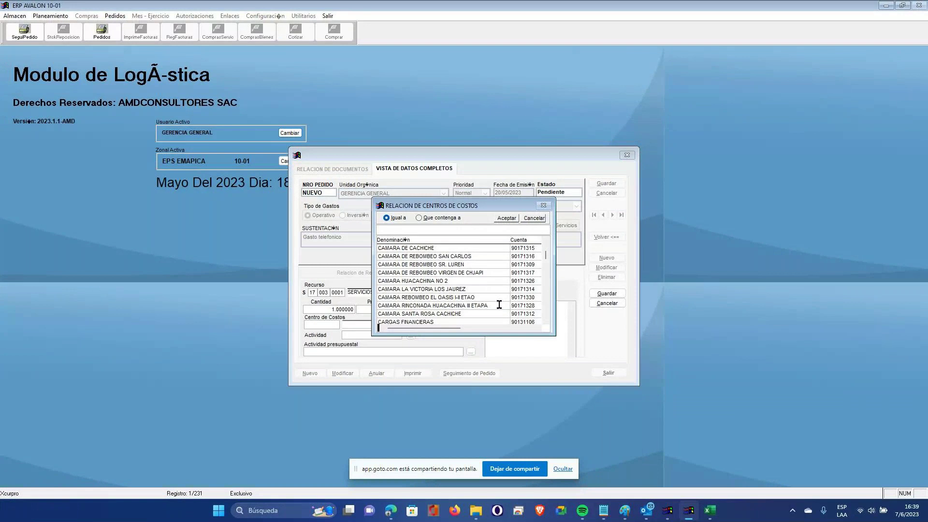
{"action": "double_click", "coordinate": [433, 293]}
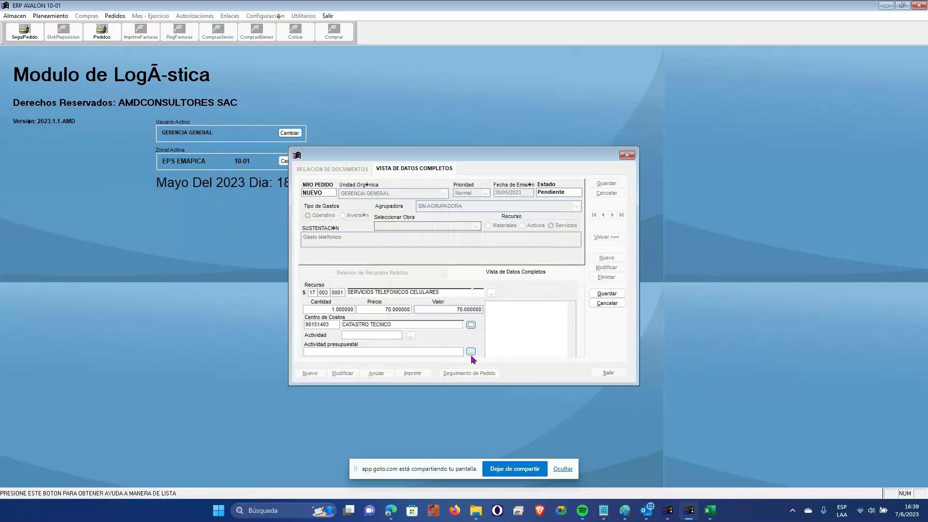
{"action": "left_click", "coordinate": [471, 352]}
{"action": "double_click", "coordinate": [434, 280]}
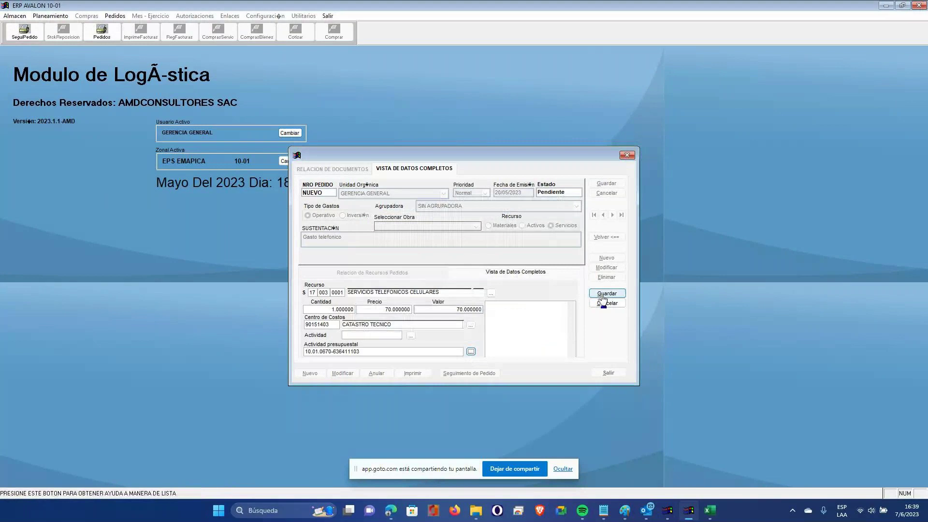
{"action": "left_click", "coordinate": [606, 293]}
- Check the two cellular telephone service lines in the order and bring up the order total
{"action": "left_click", "coordinate": [425, 293]}
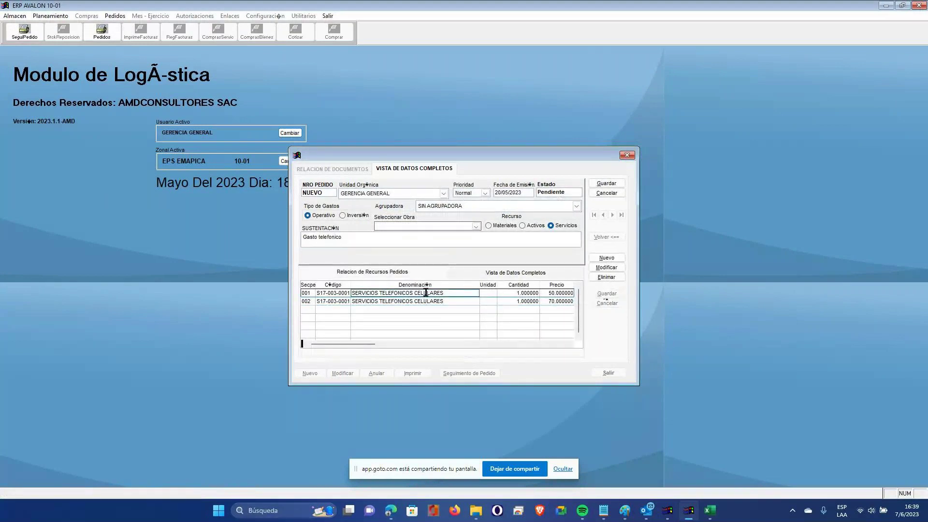
{"action": "left_click", "coordinate": [425, 298]}
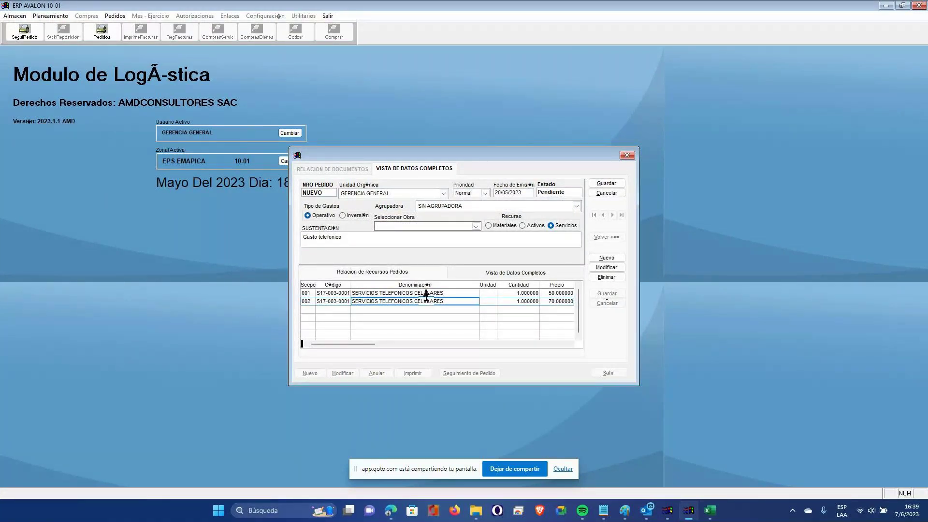
{"action": "left_click", "coordinate": [432, 301]}
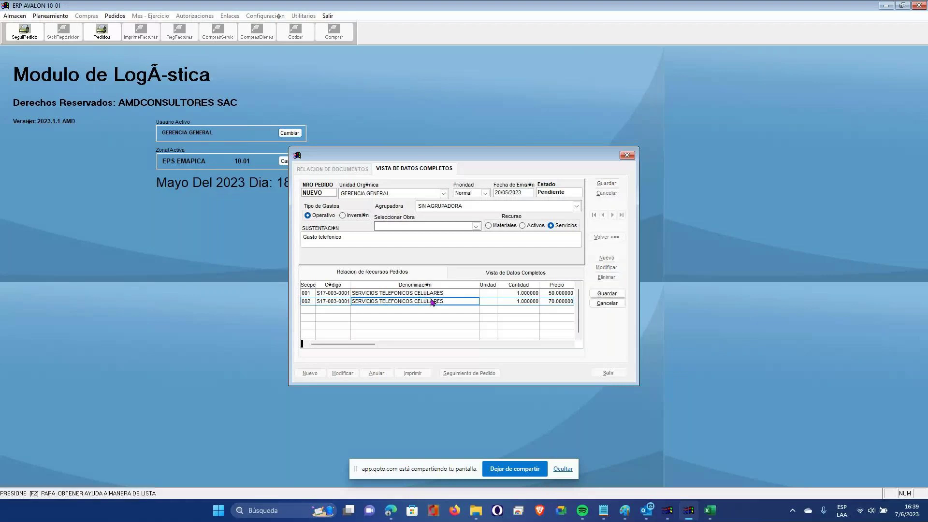
{"action": "key", "text": "Return"}
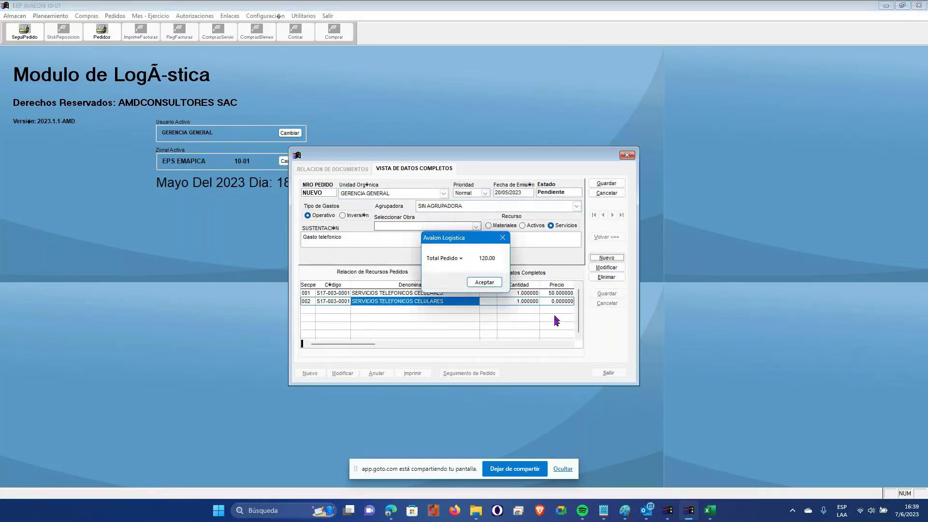
- Dismiss the order total and review both resource lines' quantity, price, value, budget activity, account and cost centre
{"action": "left_click", "coordinate": [485, 282]}
{"action": "left_click", "coordinate": [502, 296]}
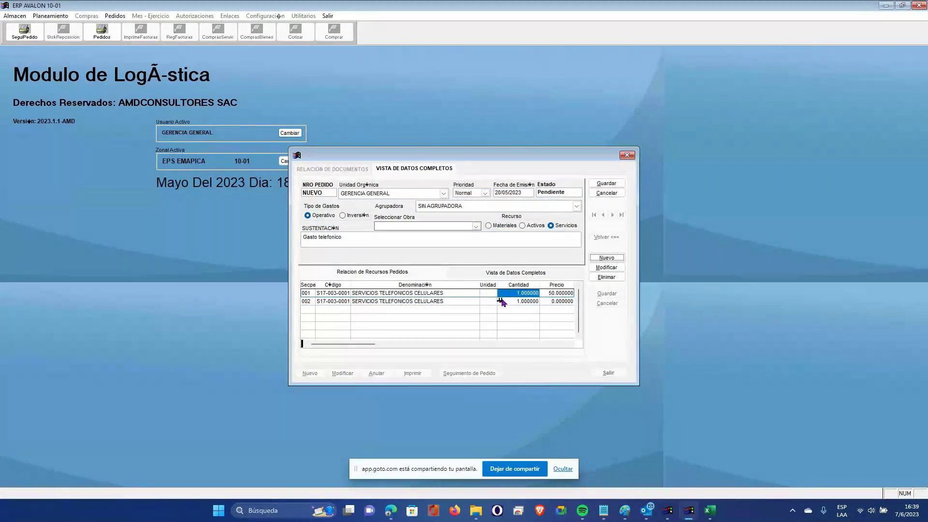
{"action": "key", "text": "End"}
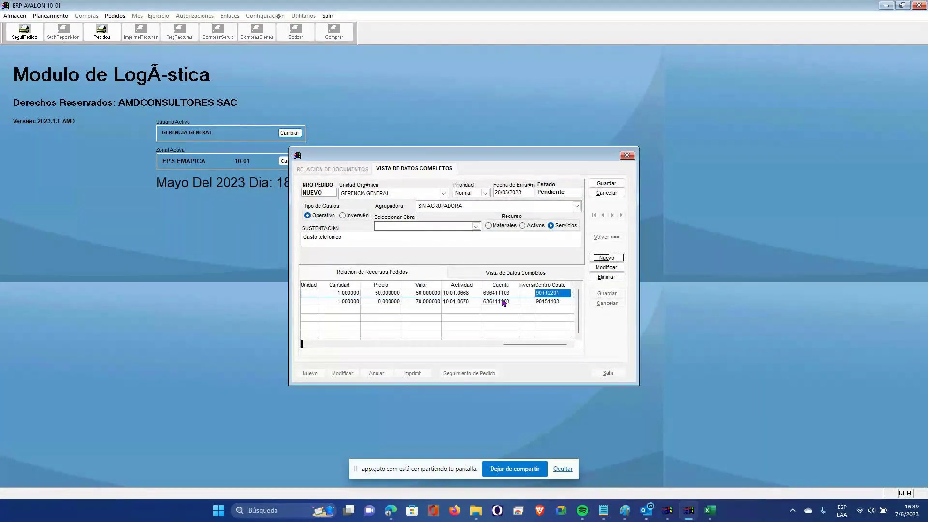
{"action": "key", "text": "Down"}
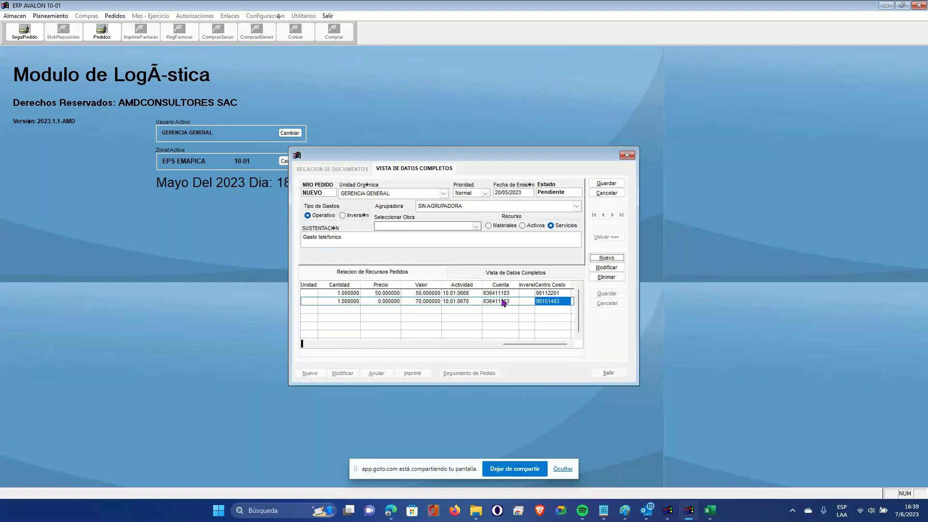
{"action": "key", "text": "Left"}
{"action": "key", "text": "Left"}
{"action": "key", "text": "Left"}
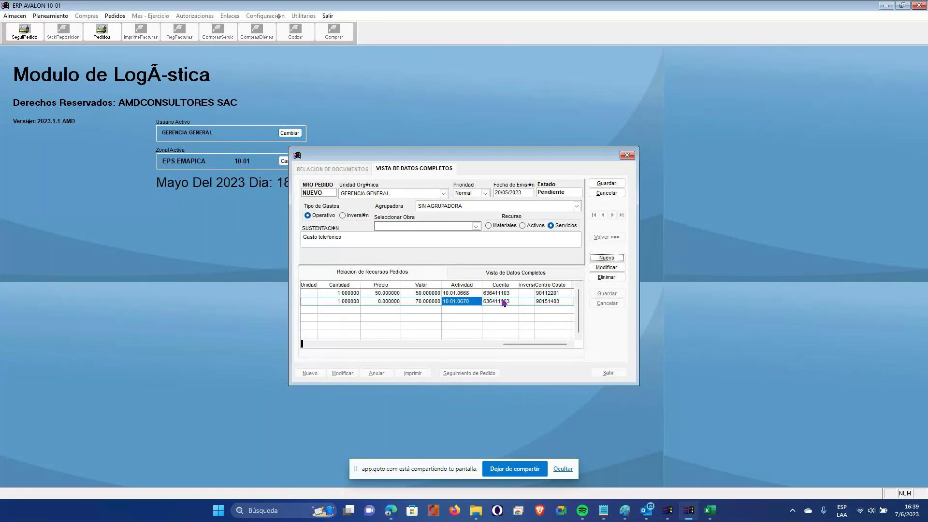
{"action": "key", "text": "Left"}
{"action": "key", "text": "Left"}
{"action": "key", "text": "Left"}
{"action": "key", "text": "Left"}
{"action": "key", "text": "Left"}
{"action": "key", "text": "Left"}
{"action": "key", "text": "Left"}
{"action": "key", "text": "Right"}
{"action": "key", "text": "Right"}
{"action": "key", "text": "Right"}
{"action": "key", "text": "Right"}
{"action": "key", "text": "Right"}
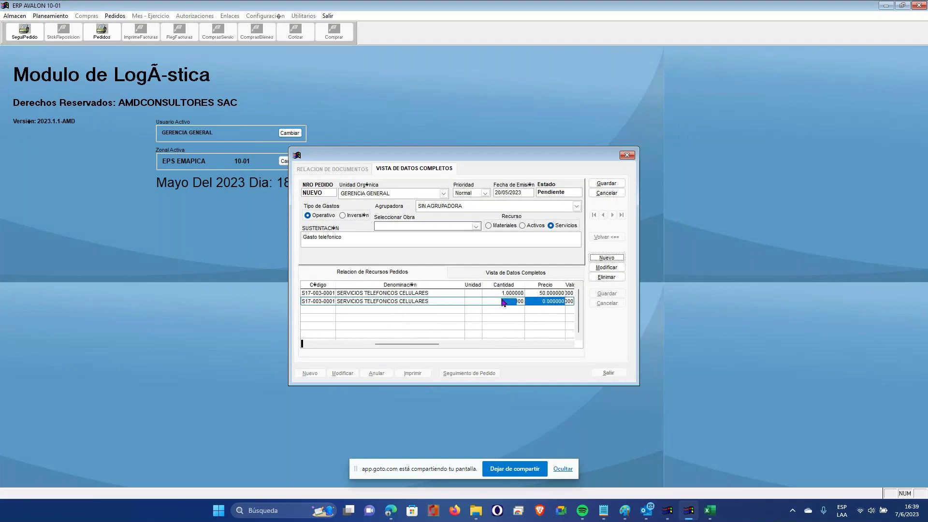
{"action": "key", "text": "Up"}
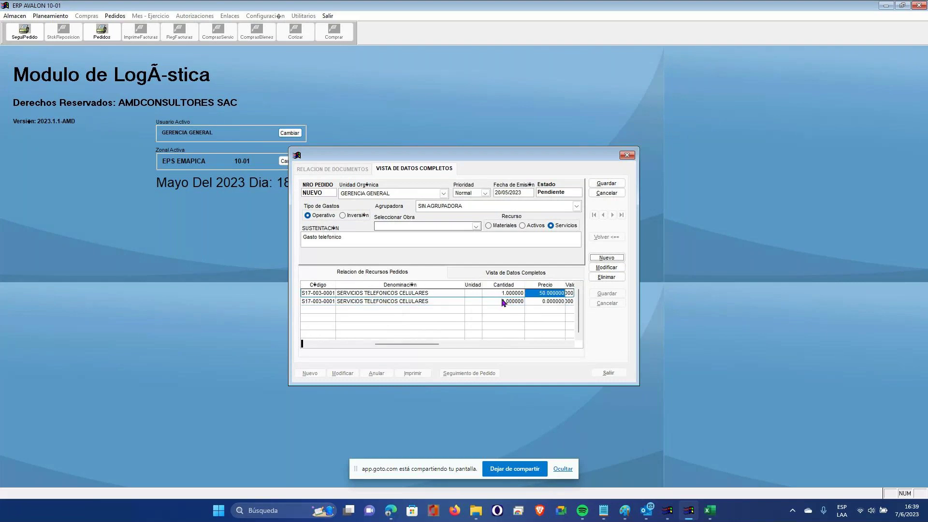
{"action": "key", "text": "Down"}
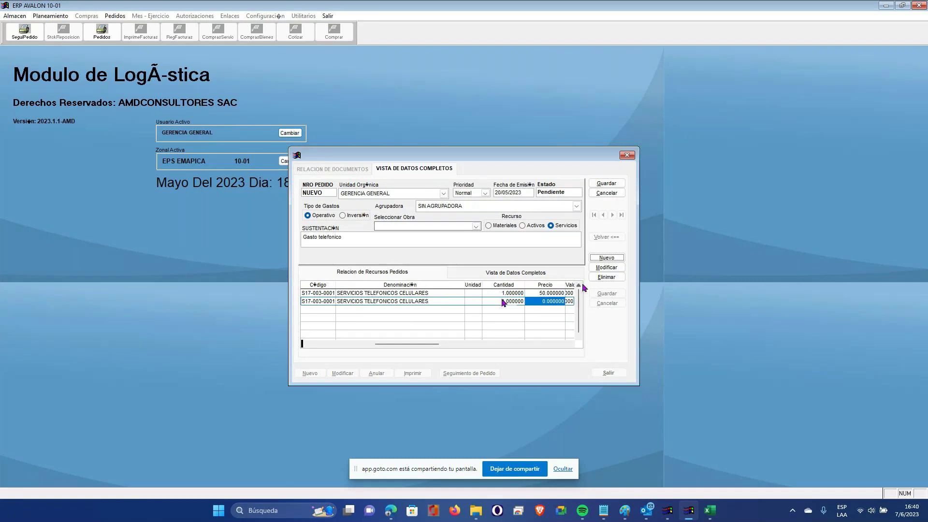
- Set the price of the second cellular telephone service line to 70, then save the line and the whole order
{"action": "left_click", "coordinate": [607, 267]}
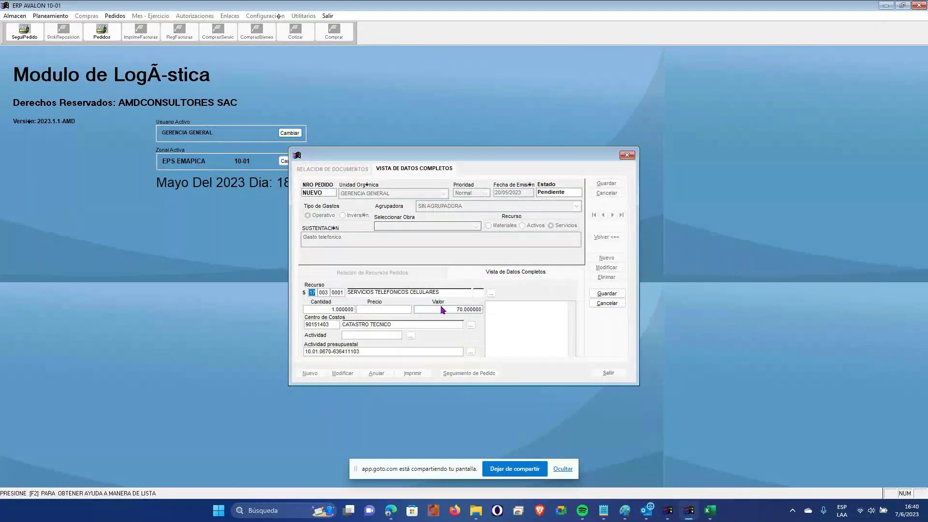
{"action": "left_click", "coordinate": [381, 310]}
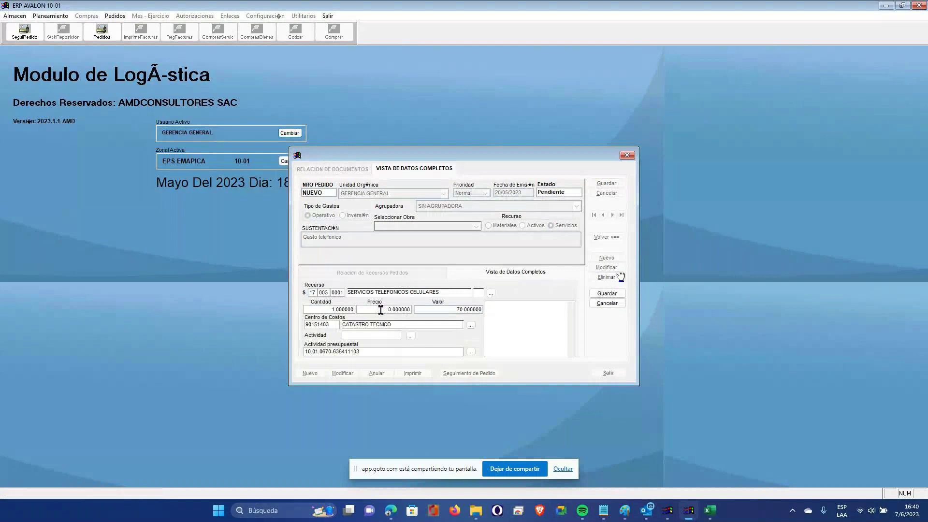
{"action": "type", "text": "70"}
{"action": "key", "text": "Tab"}
{"action": "left_click", "coordinate": [611, 295]}
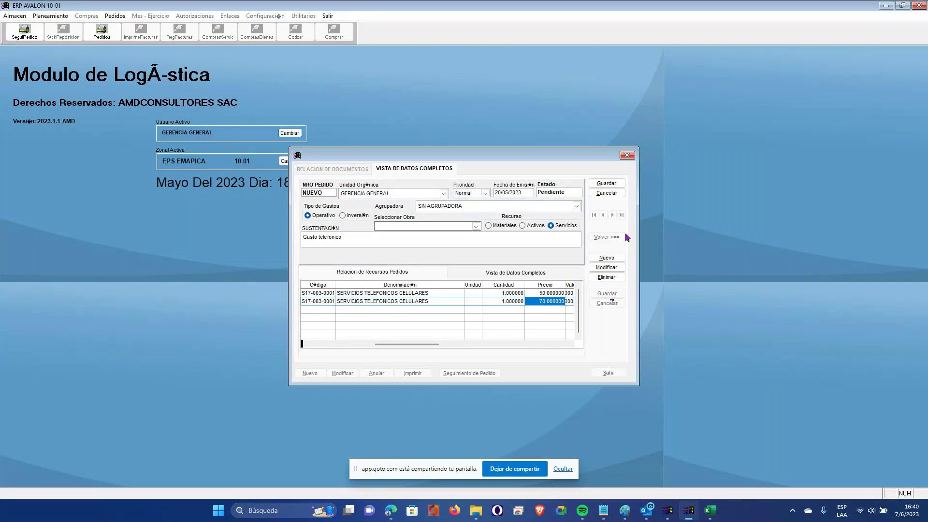
{"action": "left_click", "coordinate": [608, 184]}
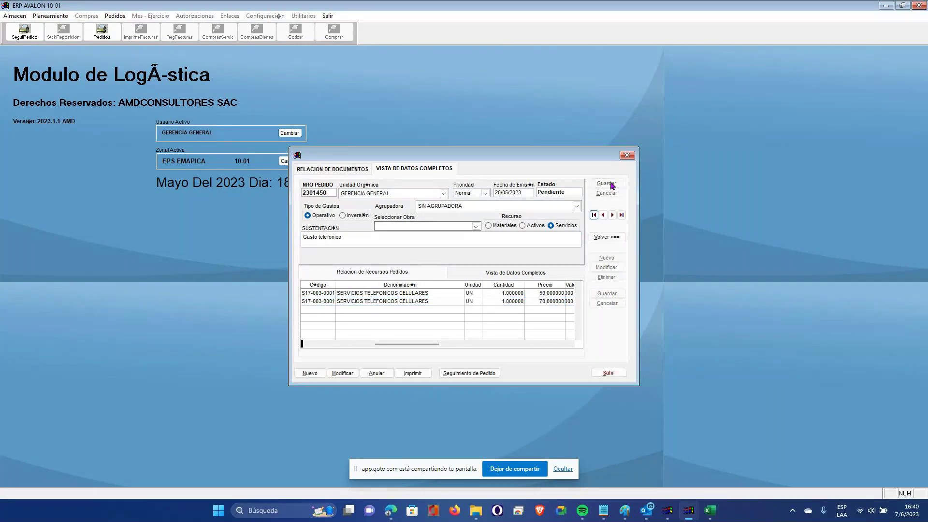
- Preview the printed order note for the telephone expense, then close the preview and the orders window
{"action": "left_click", "coordinate": [410, 373]}
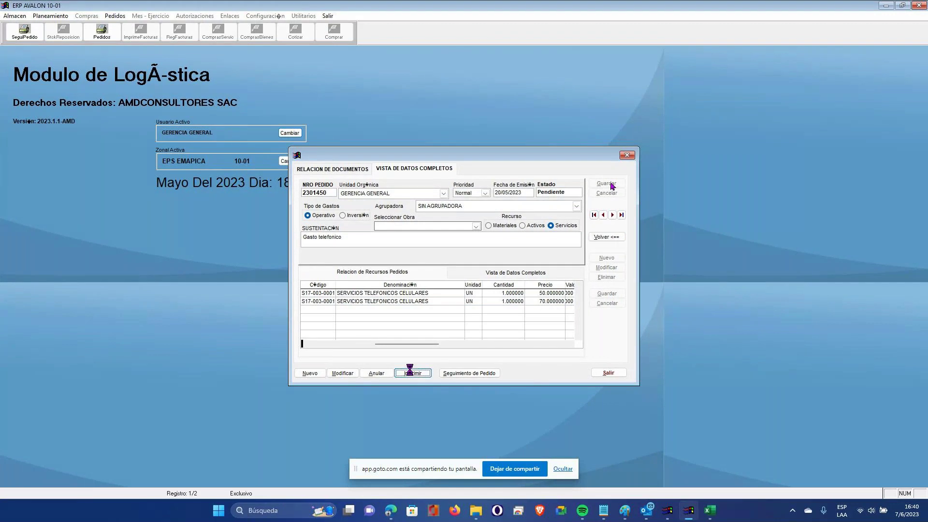
{"action": "left_click", "coordinate": [263, 62]}
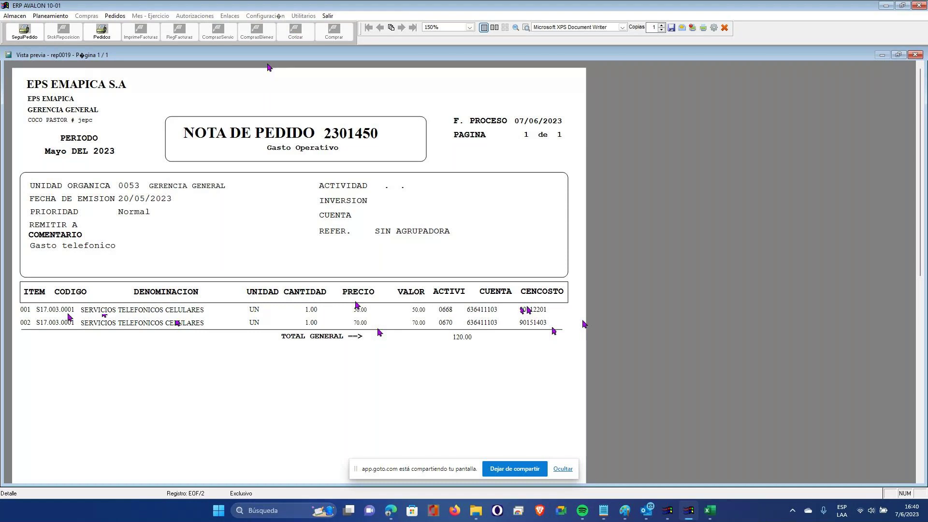
{"action": "key", "text": "Escape"}
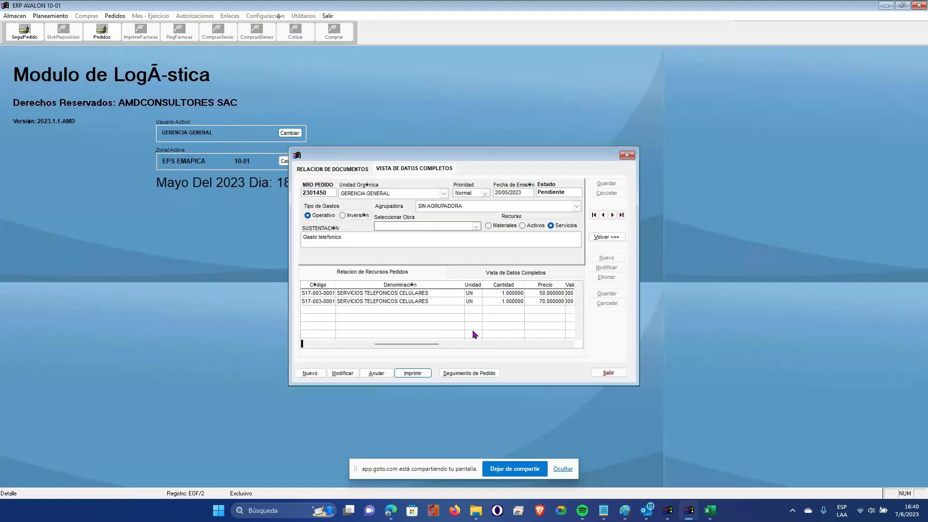
{"action": "key", "text": "Return"}
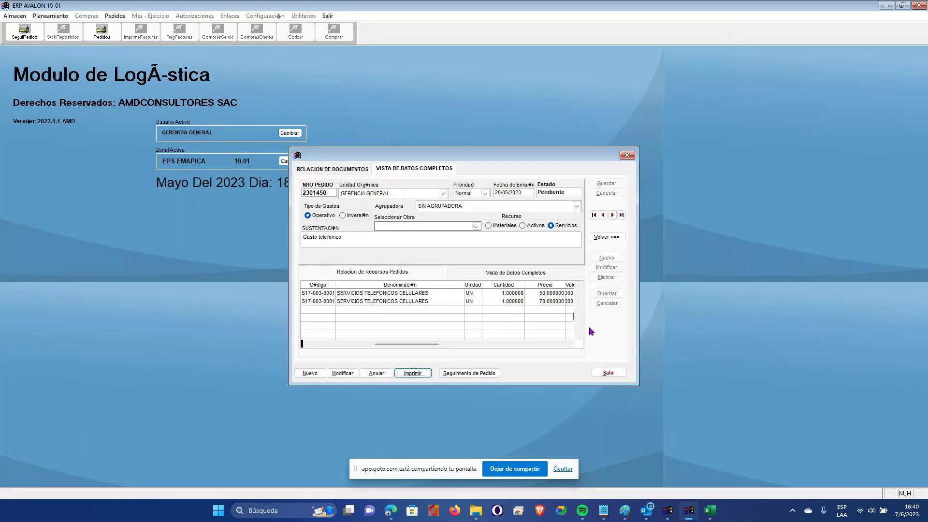
{"action": "key", "text": "Escape"}
- Switch the active user to ADMINISTRADOR EMAPICA
{"action": "left_click", "coordinate": [291, 137]}
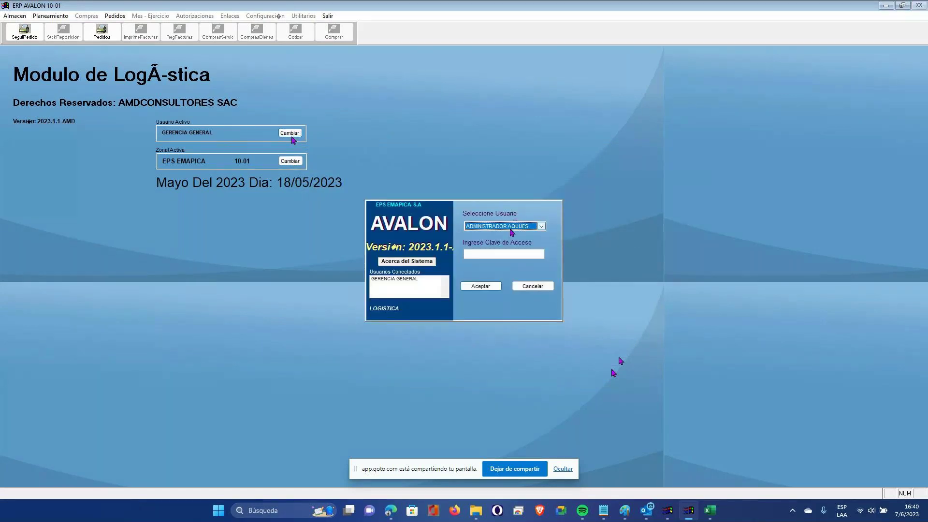
{"action": "left_click", "coordinate": [541, 227]}
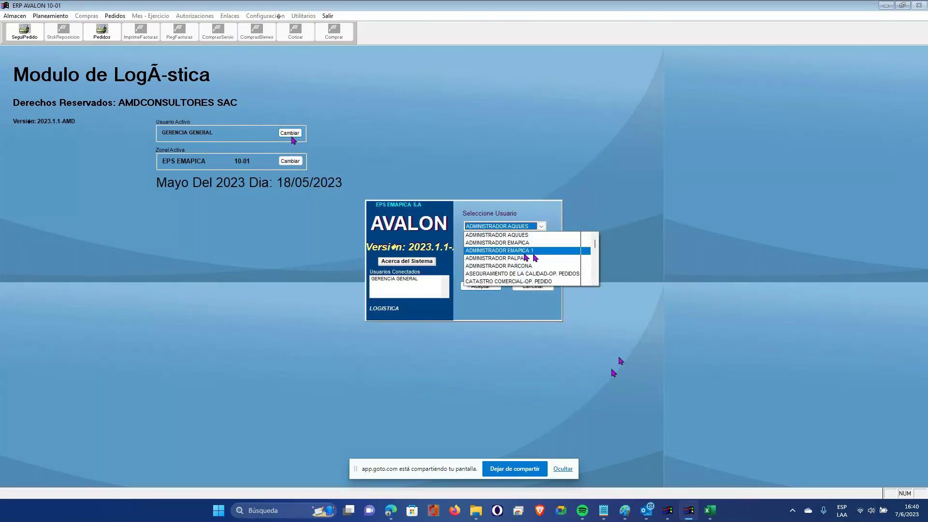
{"action": "left_click", "coordinate": [594, 282]}
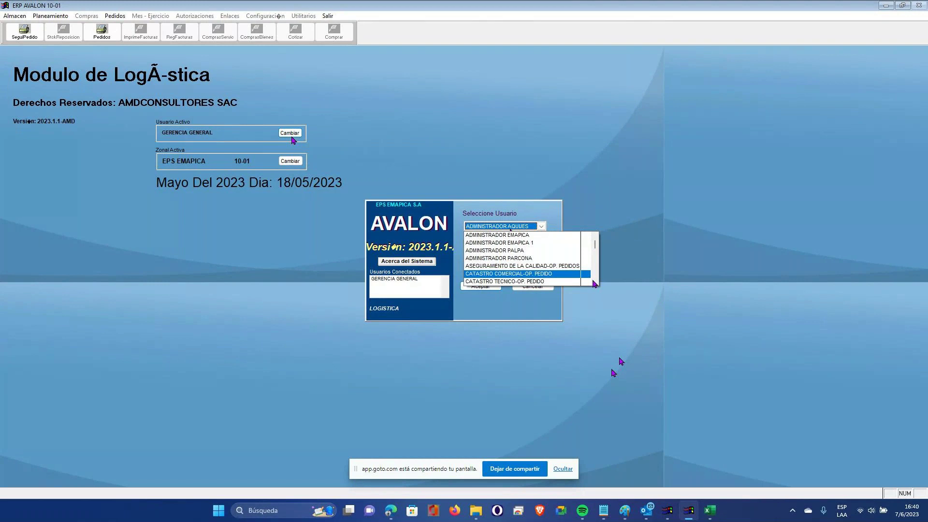
{"action": "left_click", "coordinate": [595, 284]}
{"action": "scroll", "coordinate": [597, 245], "scroll_direction": "down", "scroll_amount": 2}
{"action": "scroll", "coordinate": [561, 257], "scroll_direction": "up", "scroll_amount": 3}
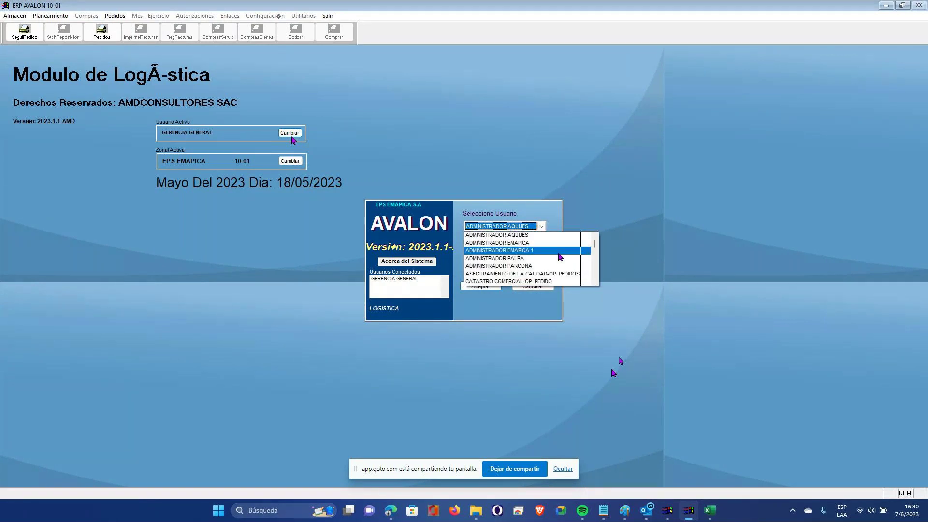
{"action": "left_click", "coordinate": [520, 243]}
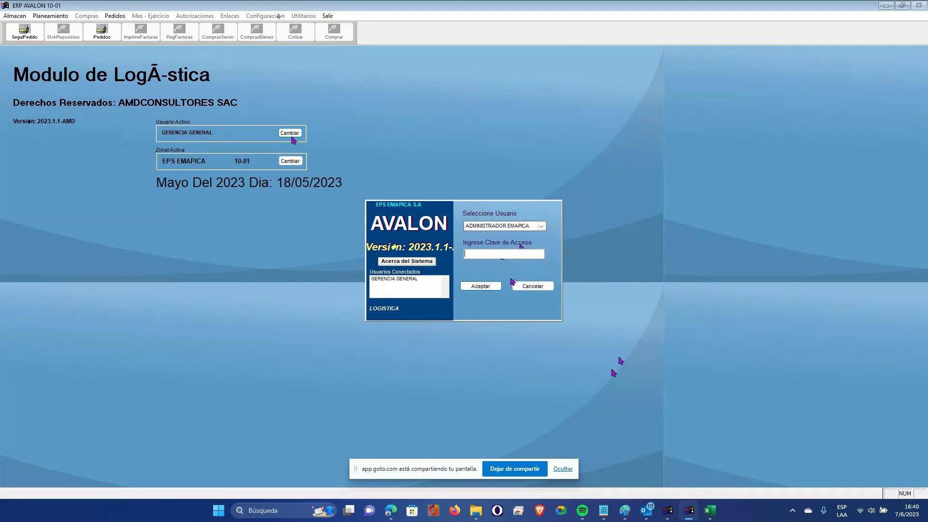
{"action": "left_click", "coordinate": [490, 286]}
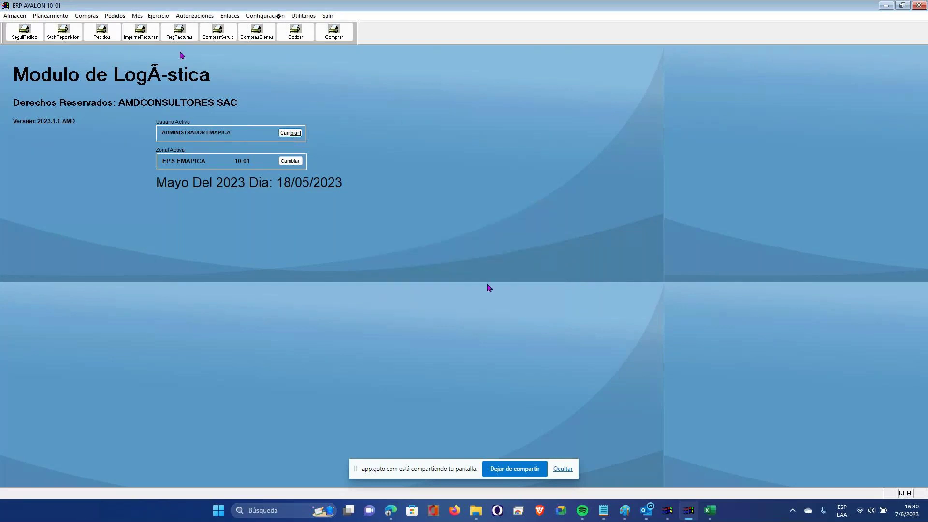
- Open the purchase registration window for new purchases and reposition it
{"action": "left_click", "coordinate": [82, 18]}
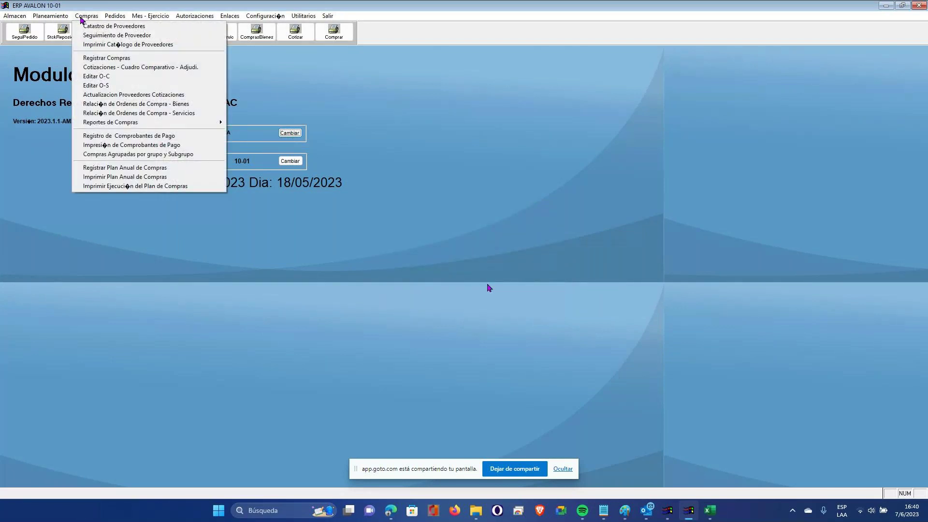
{"action": "left_click", "coordinate": [107, 58]}
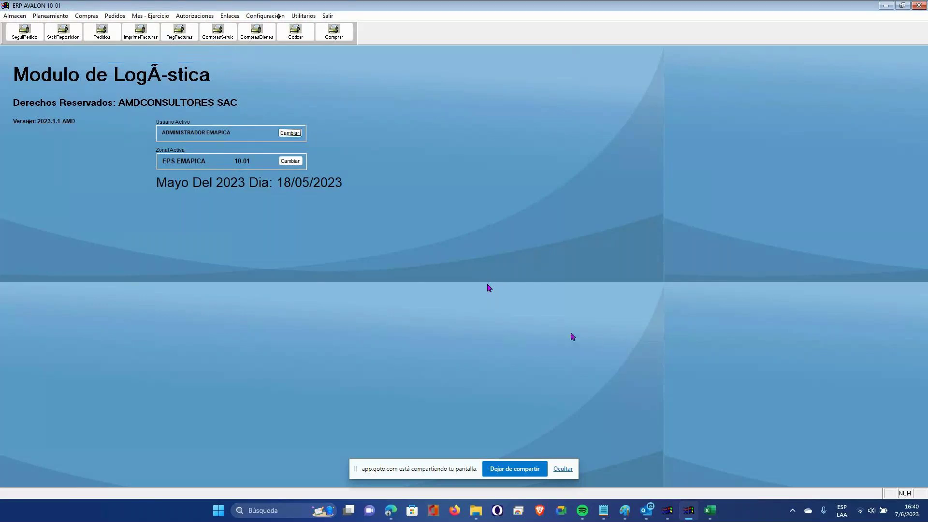
{"action": "left_click_drag", "start_coordinate": [449, 181], "coordinate": [517, 133]}
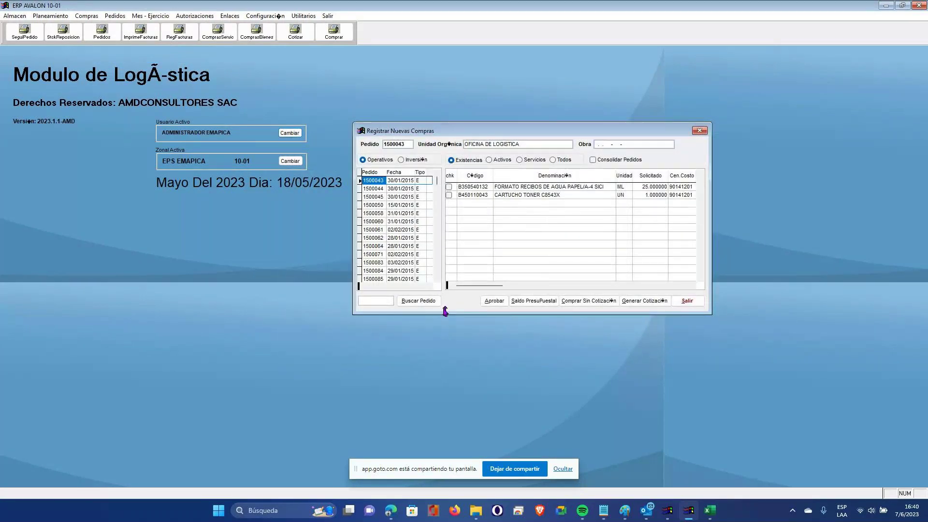
- Examine the pending orders by expense type, Operativos and Inversión, and by resource type, Existencias, Activos and Servicios
{"action": "left_click", "coordinate": [374, 160]}
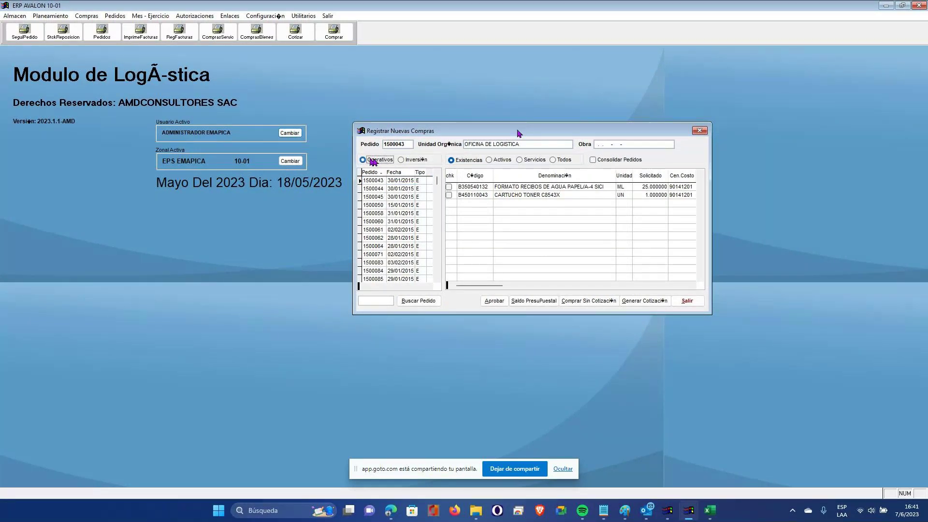
{"action": "left_click", "coordinate": [403, 160]}
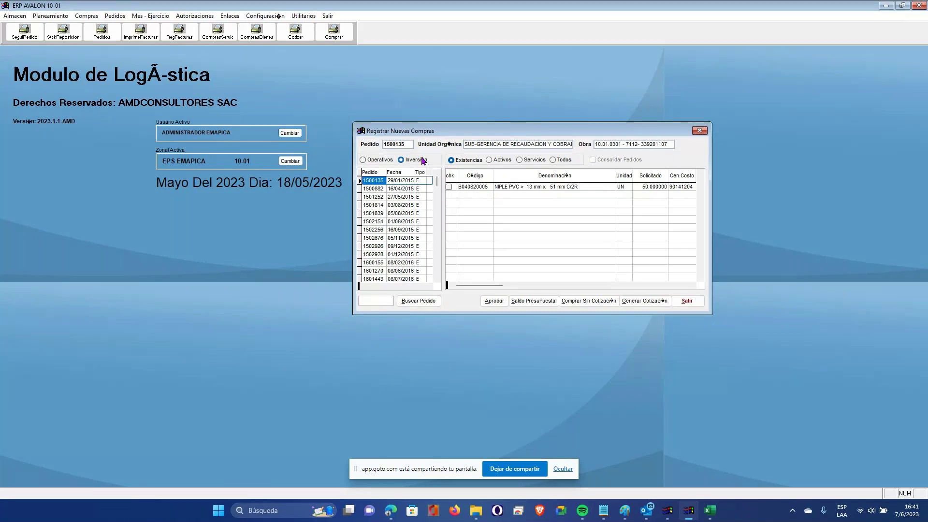
{"action": "left_click", "coordinate": [373, 161]}
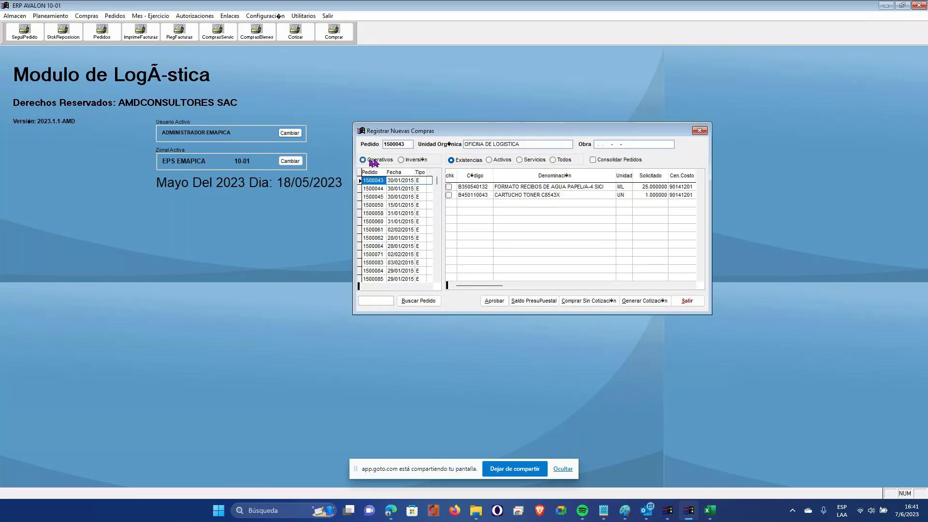
{"action": "left_click", "coordinate": [490, 160]}
{"action": "left_click", "coordinate": [521, 160]}
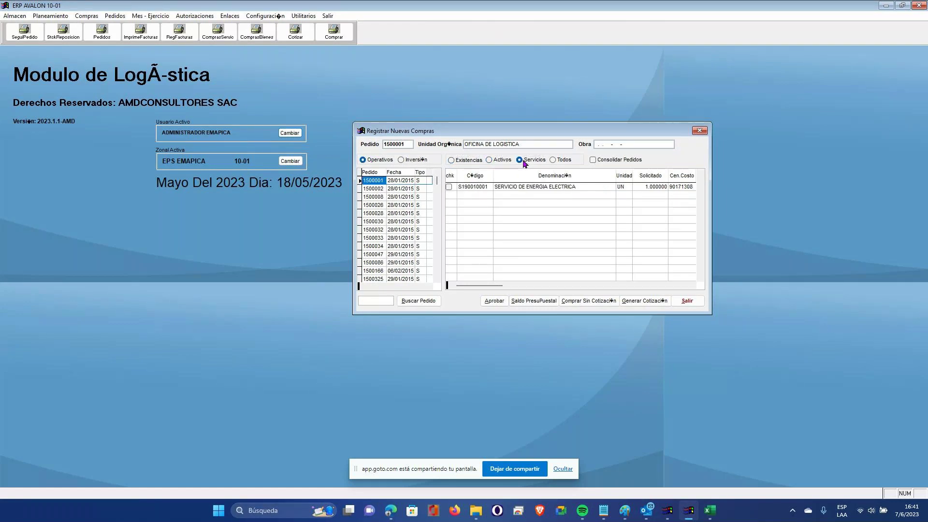
{"action": "left_click", "coordinate": [500, 161]}
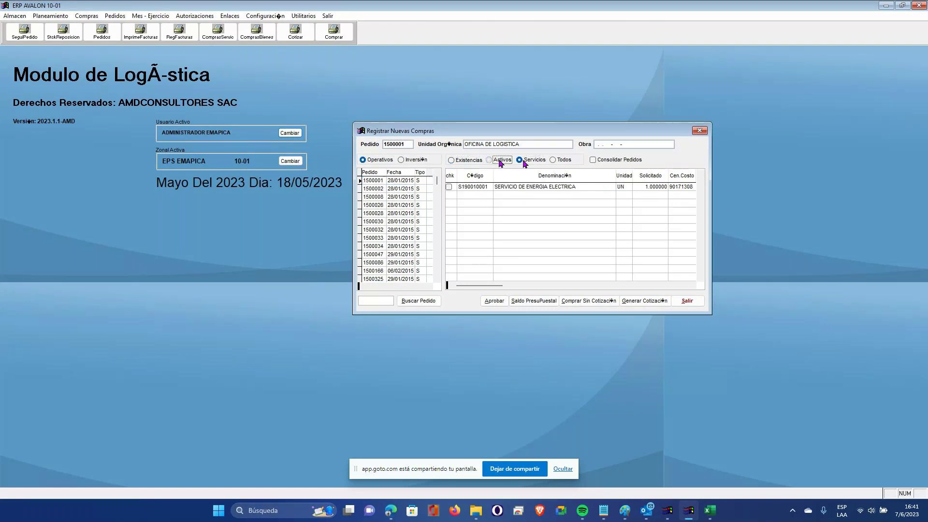
{"action": "left_click", "coordinate": [460, 161]}
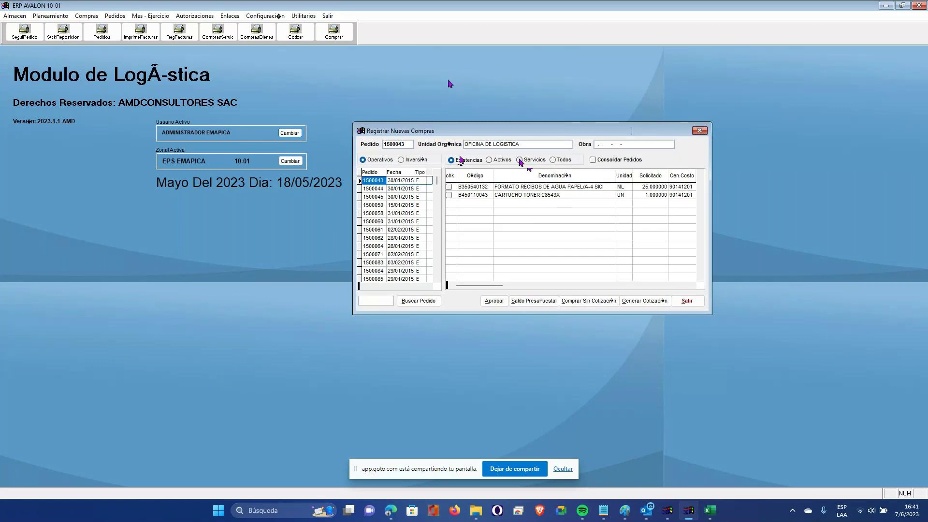
- Filter the pending orders to Operativos and Servicios, and select the GERENCIA GENERAL order dated 20/05/2023
{"action": "left_click", "coordinate": [363, 160]}
{"action": "left_click", "coordinate": [519, 161]}
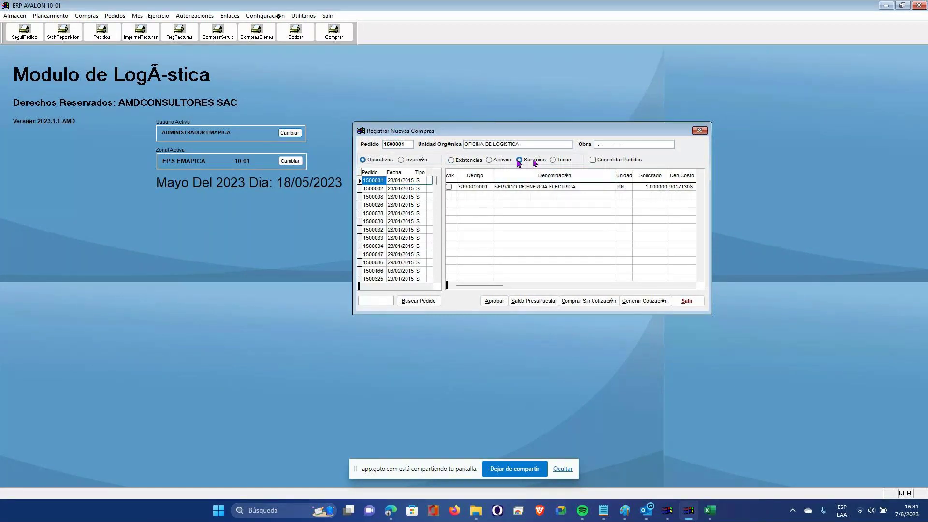
{"action": "scroll", "coordinate": [387, 241], "scroll_direction": "down", "scroll_amount": 10}
{"action": "left_click", "coordinate": [377, 230]}
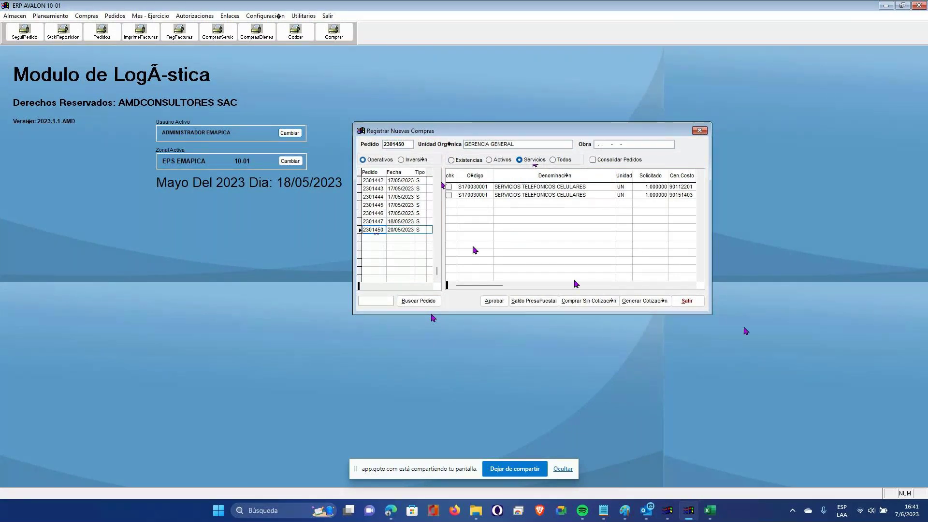
- Leave the purchase registration and open the system parameters configuration
{"action": "left_click", "coordinate": [685, 302]}
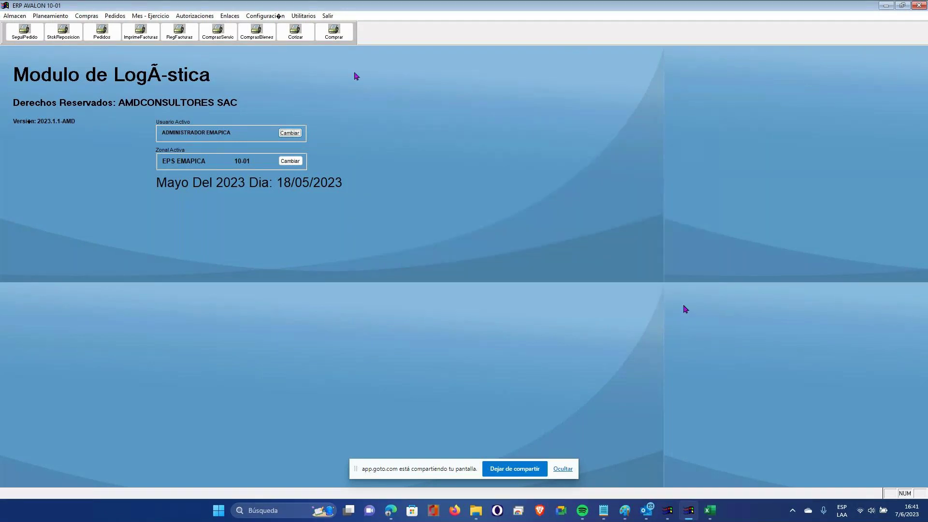
{"action": "left_click", "coordinate": [265, 16]}
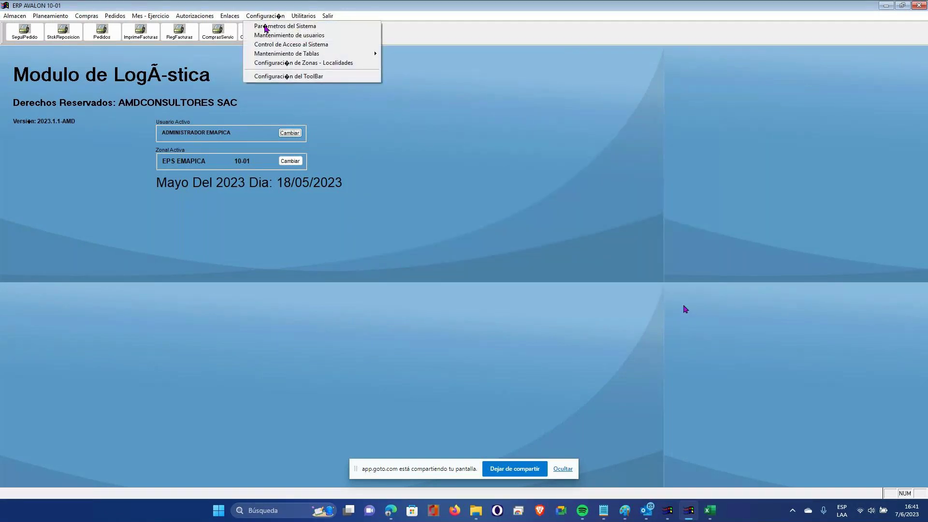
{"action": "left_click", "coordinate": [267, 25]}
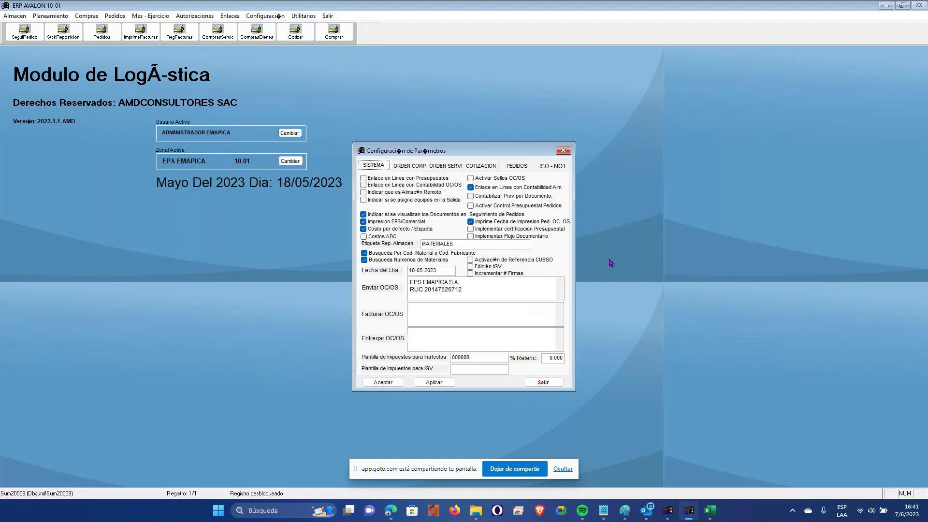
- Enable Implementar certificacion Presupuestal and Enlace en Linea con Presupuestos in the system parameters, and save the configuration
{"action": "left_click", "coordinate": [517, 228]}
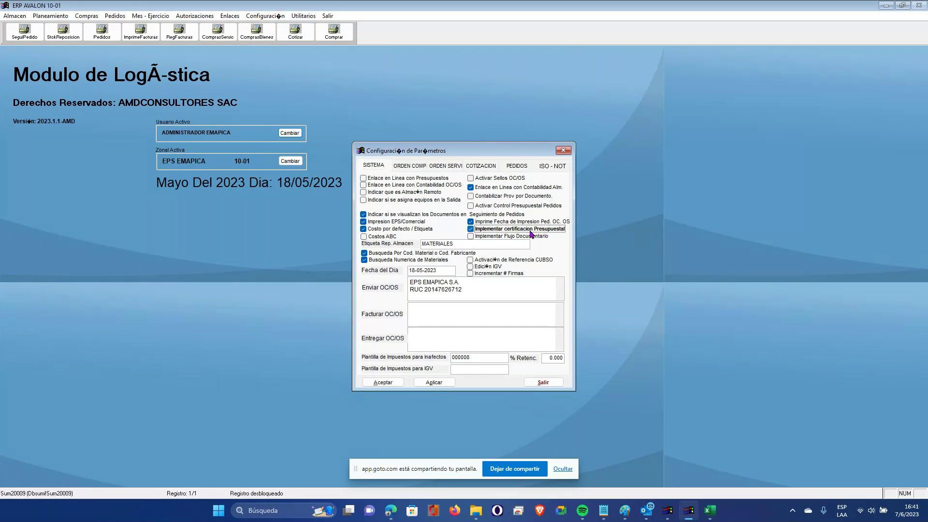
{"action": "left_click", "coordinate": [376, 183]}
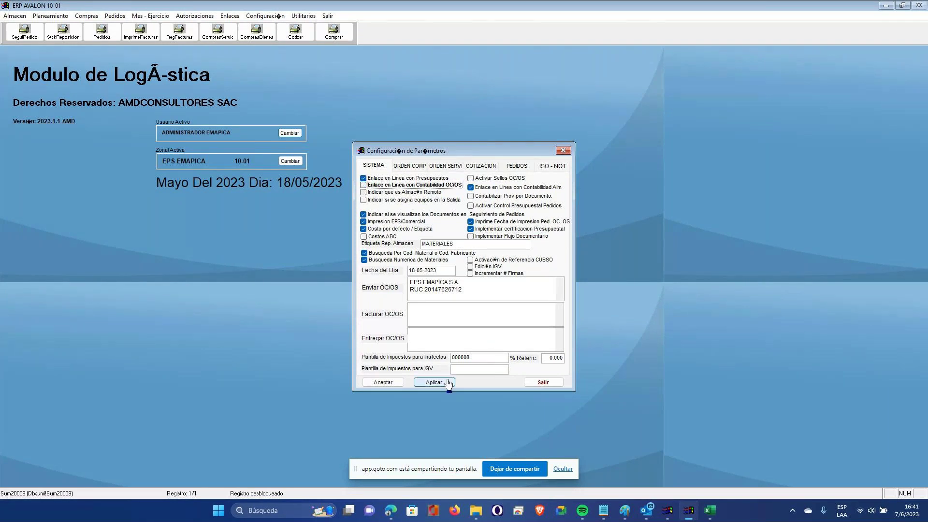
{"action": "left_click", "coordinate": [430, 386]}
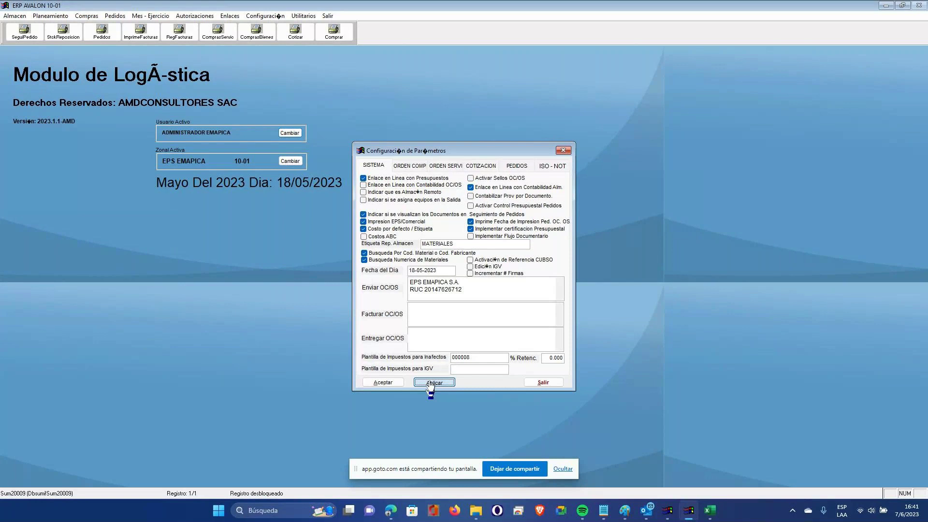
{"action": "left_click", "coordinate": [392, 384]}
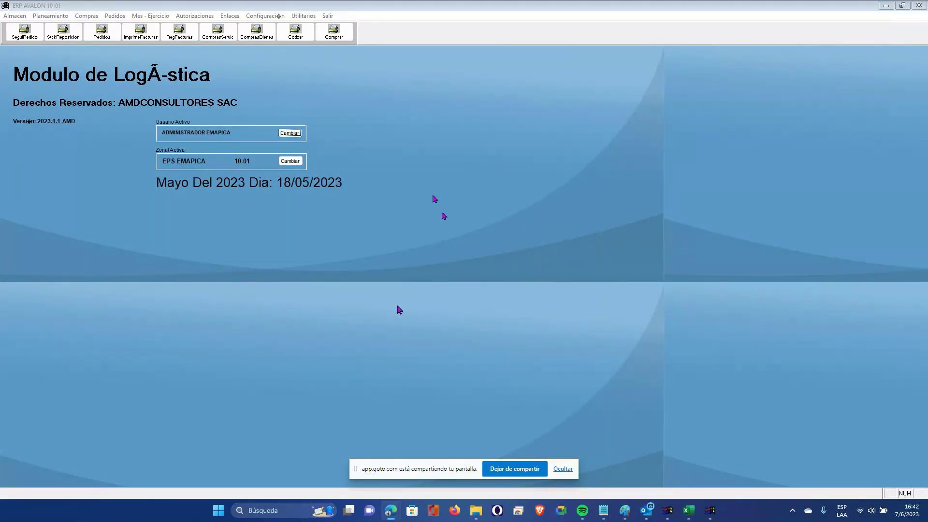
- Reopen the purchase registration, select the GERENCIA GENERAL service order dated 20/05/2023, and try to buy it without a quotation
{"action": "left_click", "coordinate": [98, 18]}
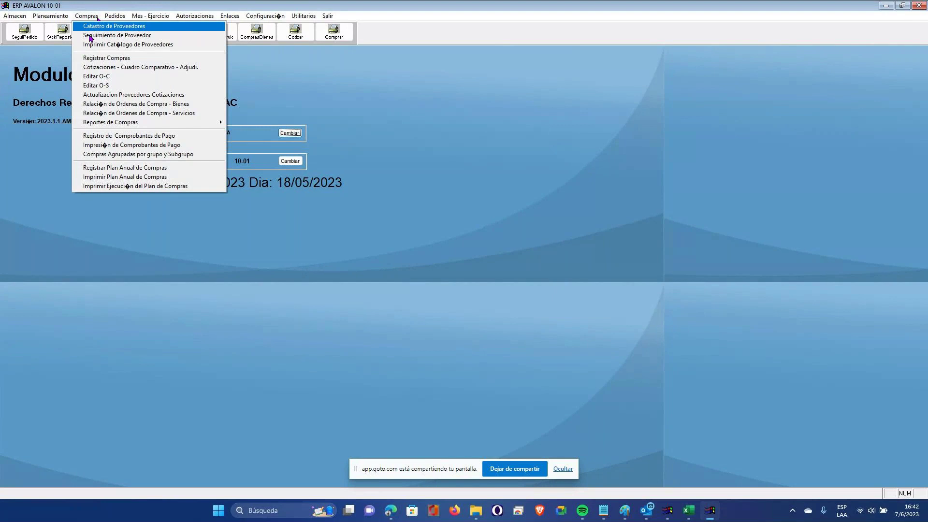
{"action": "left_click", "coordinate": [90, 58]}
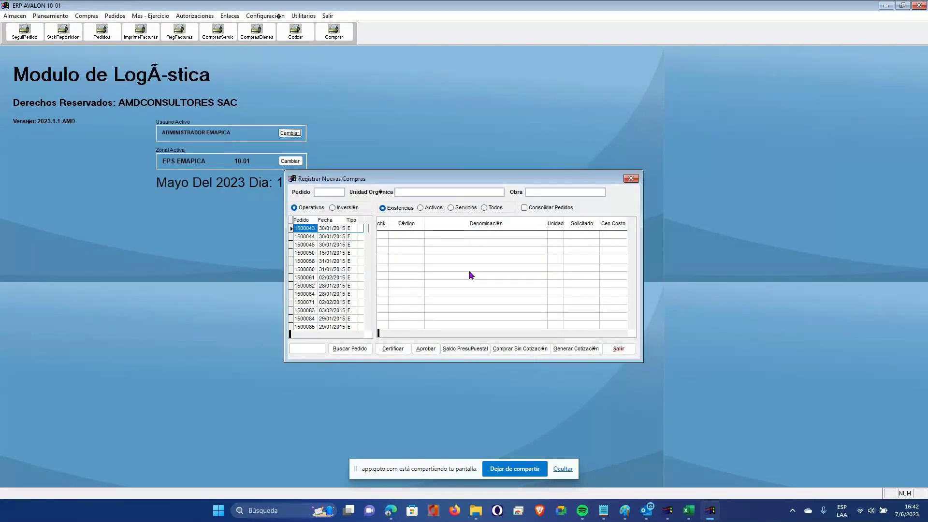
{"action": "left_click", "coordinate": [451, 208]}
{"action": "left_click_drag", "start_coordinate": [371, 235], "coordinate": [335, 335]}
{"action": "left_click", "coordinate": [305, 278]}
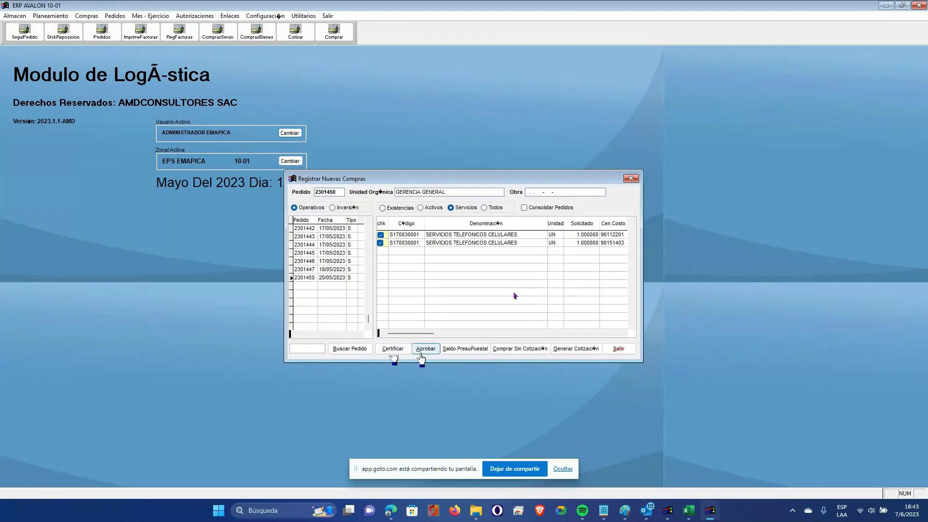
{"action": "left_click", "coordinate": [526, 350]}
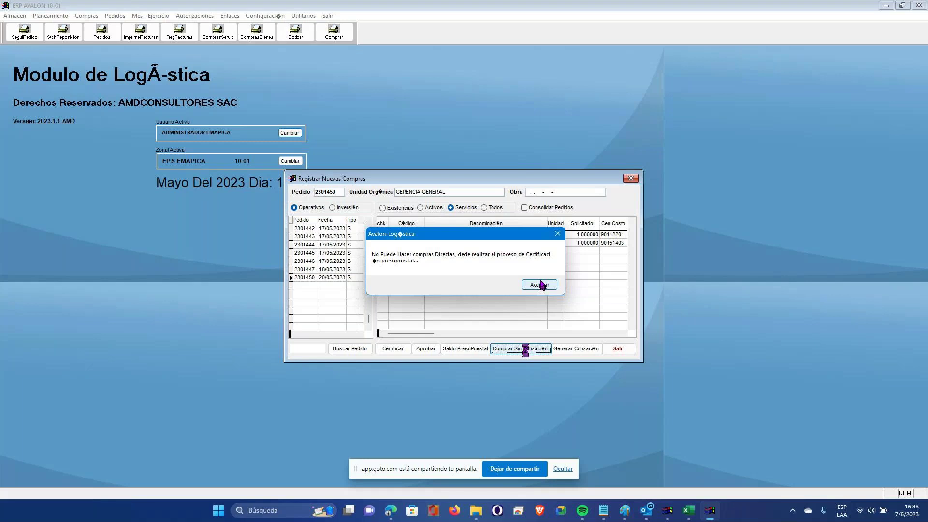
{"action": "left_click", "coordinate": [541, 285]}
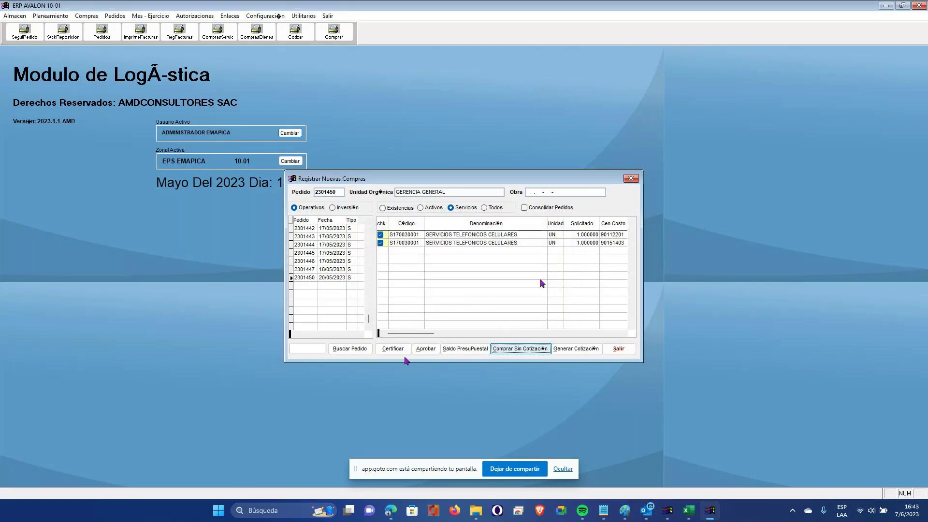
- Request budget certification for the selected order, consulting the direct purchase notes in Excel before confirming that the prices are registered
{"action": "left_click", "coordinate": [393, 348]}
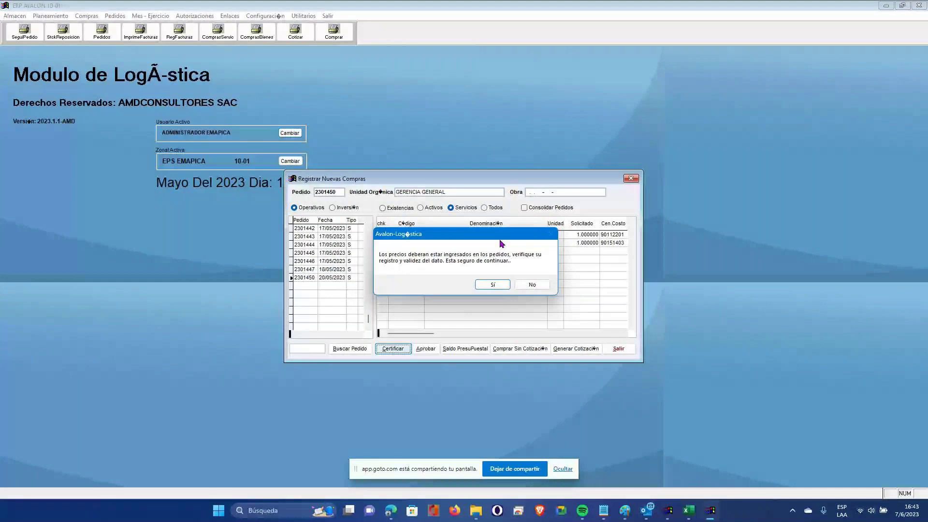
{"action": "left_click_drag", "start_coordinate": [500, 238], "coordinate": [567, 119]}
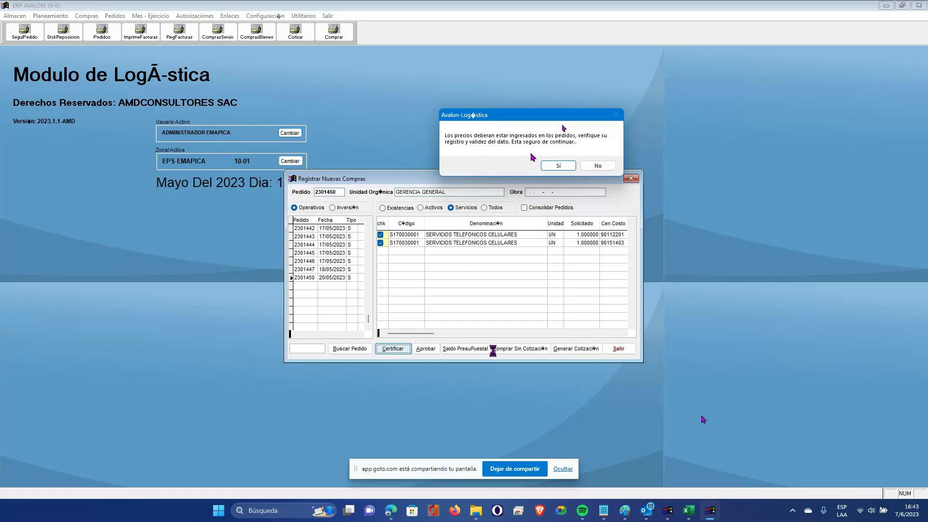
{"action": "left_click", "coordinate": [688, 513]}
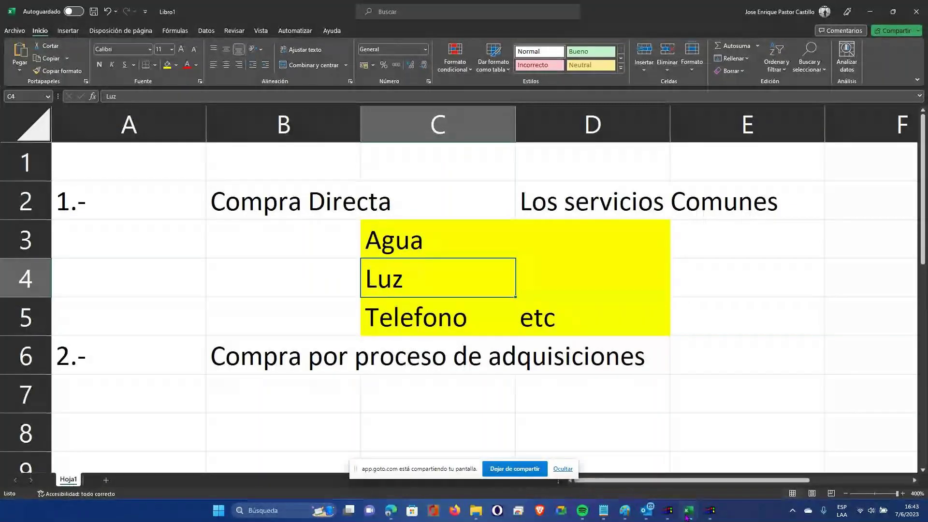
{"action": "left_click", "coordinate": [688, 514]}
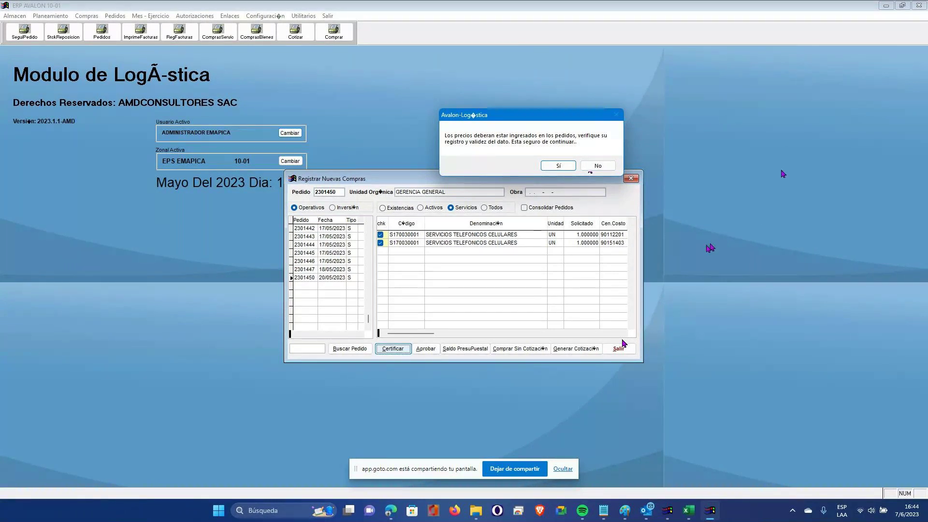
{"action": "key", "text": "alt+Tab"}
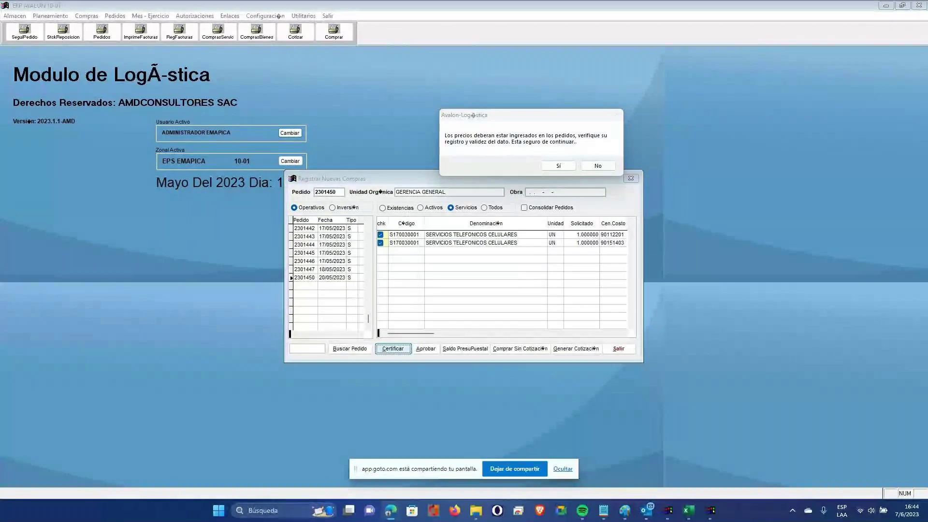
{"action": "key", "text": "Return"}
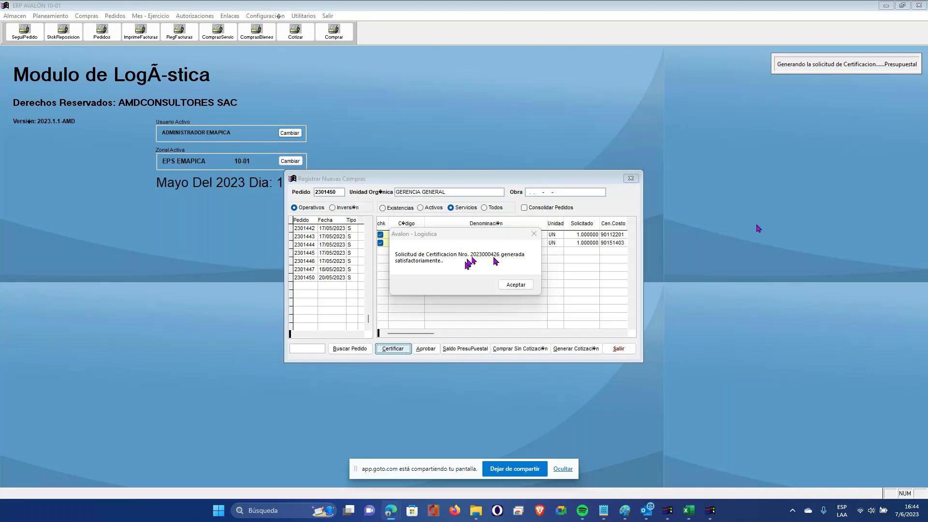
- Switch to the planning module, close the ACTIVIDADES PRESUPUESTALES report preview, and dismiss the error dialog
{"action": "mouse_move", "coordinate": [668, 510]}
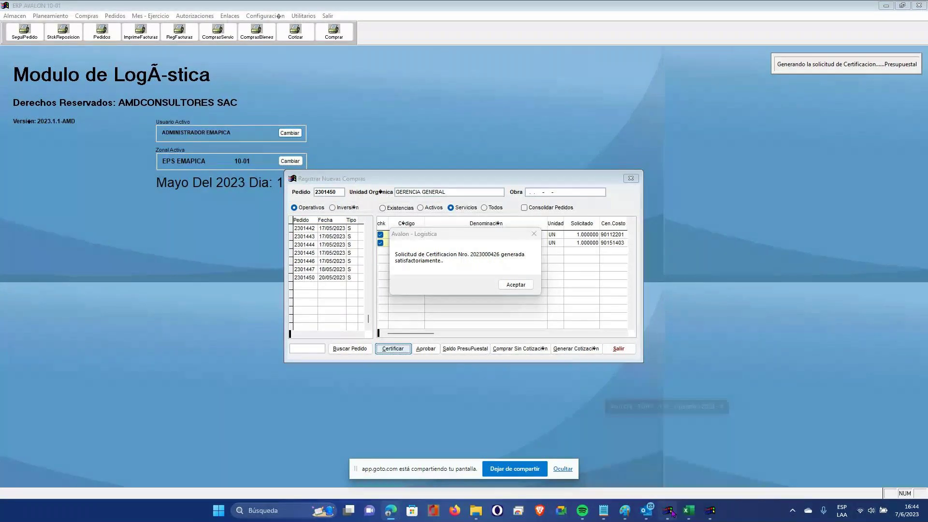
{"action": "left_click", "coordinate": [669, 511]}
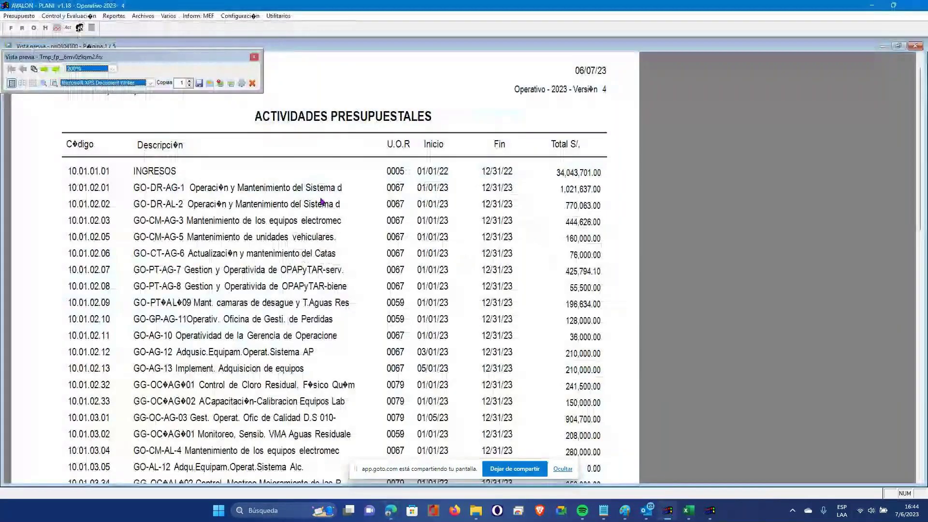
{"action": "key", "text": "Escape"}
{"action": "left_click", "coordinate": [575, 358]}
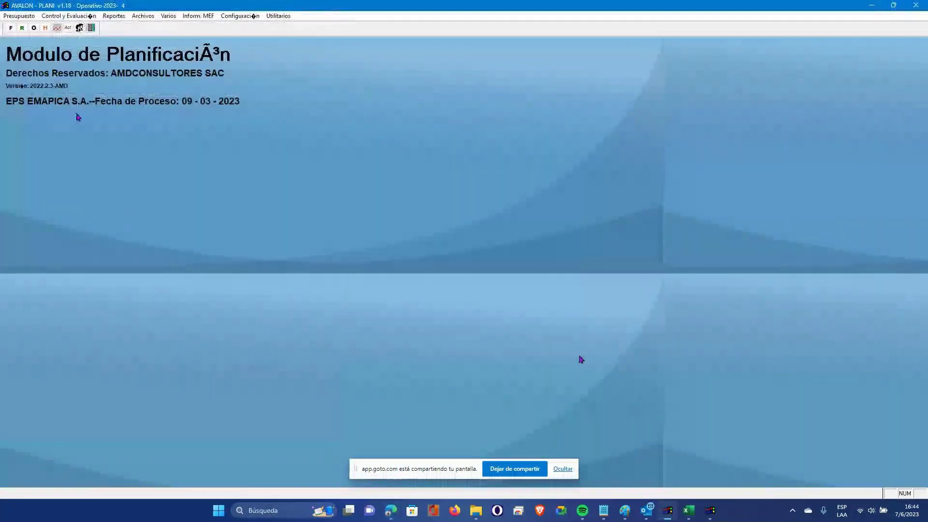
{"action": "left_click", "coordinate": [68, 16]}
{"action": "left_click", "coordinate": [73, 43]}
{"action": "left_click", "coordinate": [404, 286]}
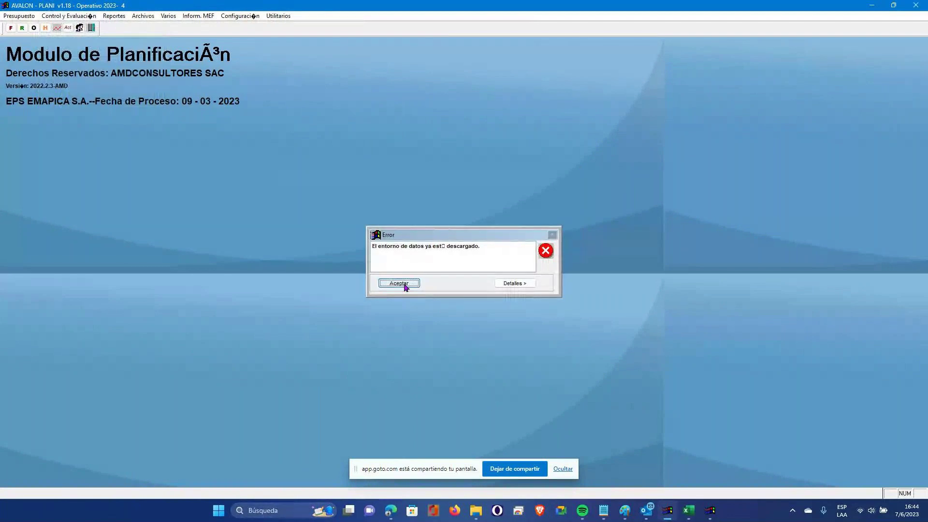
{"action": "left_click", "coordinate": [714, 511]}
{"action": "left_click", "coordinate": [714, 511]}
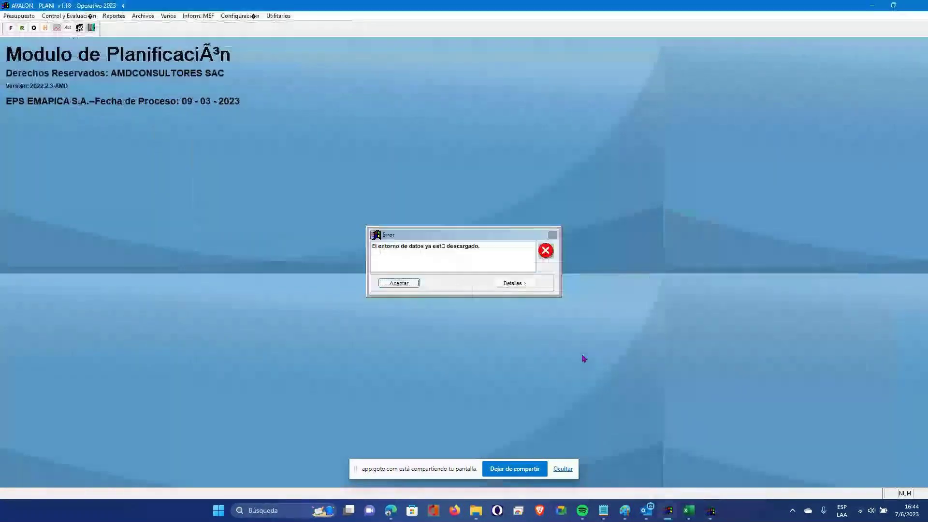
{"action": "left_click", "coordinate": [406, 286]}
{"action": "left_click", "coordinate": [409, 287]}
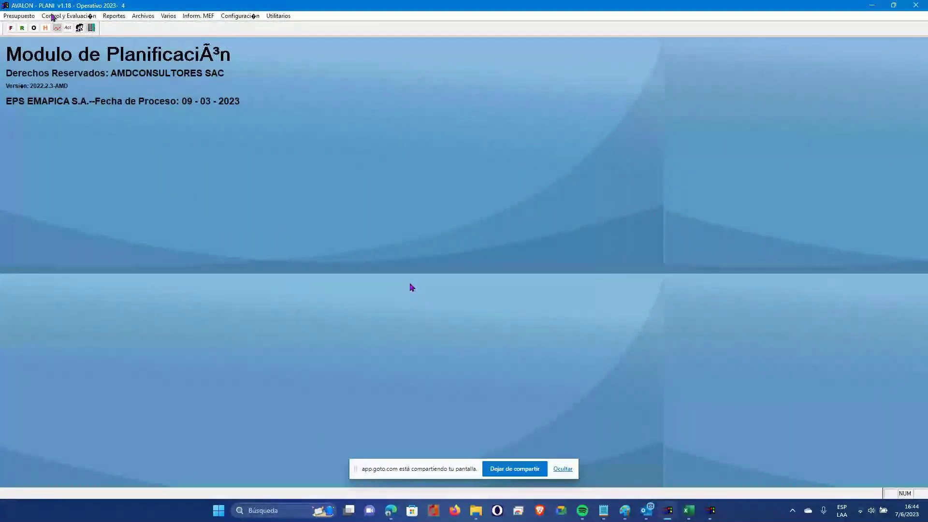
- Open the budget certification window and display the detail of the Logística request for Gasto telefonico dated 18-05-2023
{"action": "left_click", "coordinate": [53, 16]}
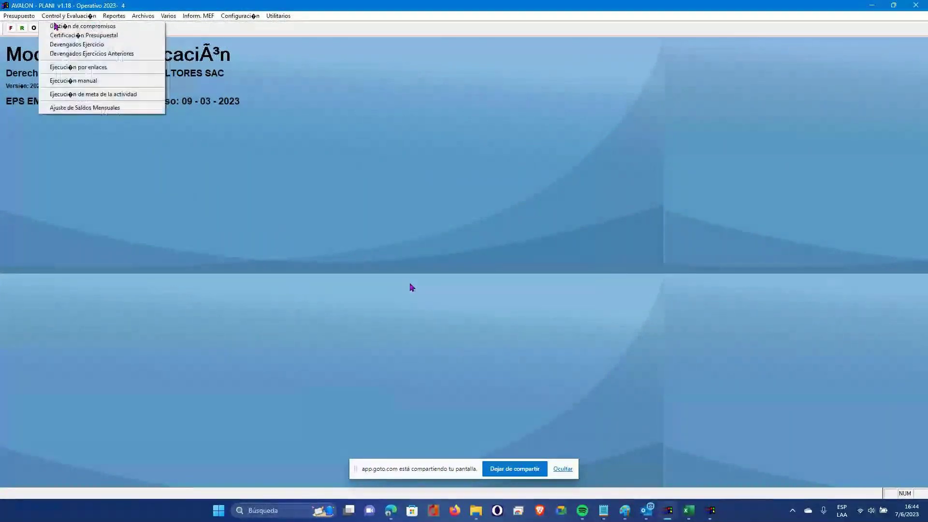
{"action": "left_click", "coordinate": [97, 37]}
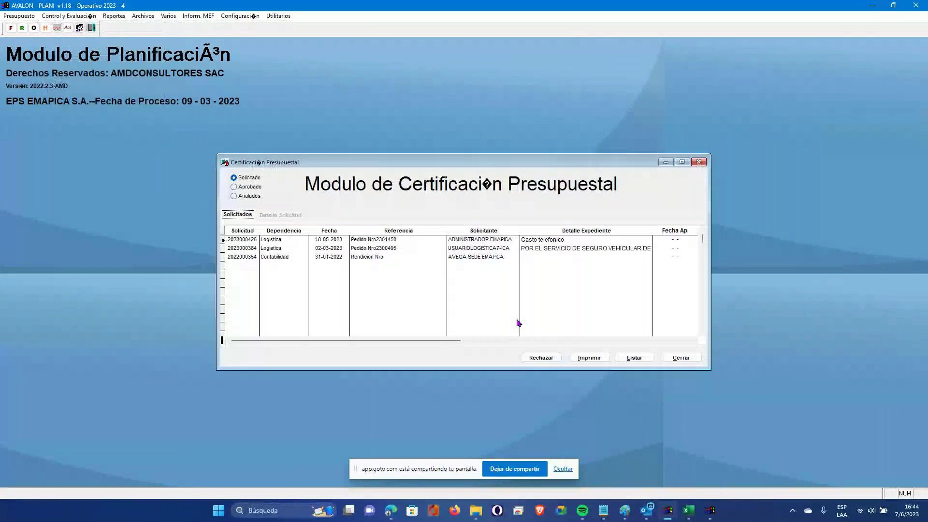
{"action": "left_click", "coordinate": [246, 239]}
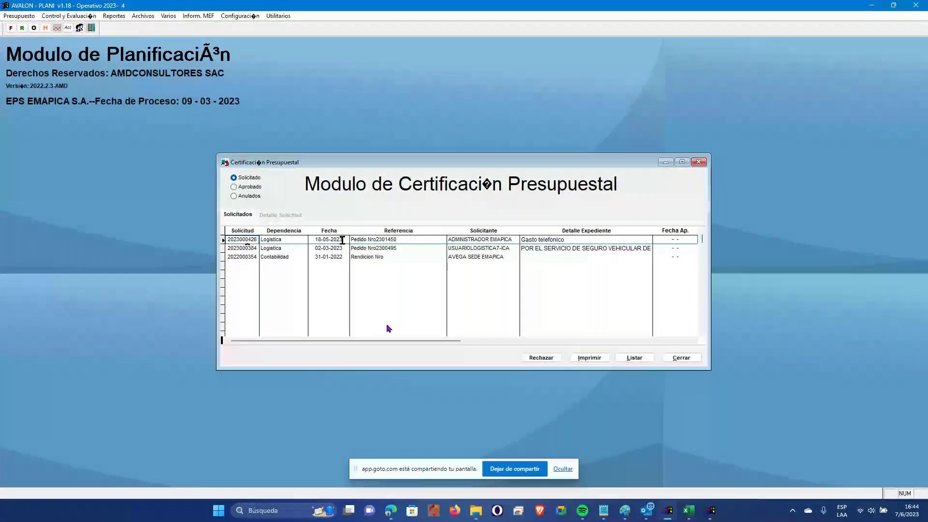
{"action": "left_click", "coordinate": [348, 241]}
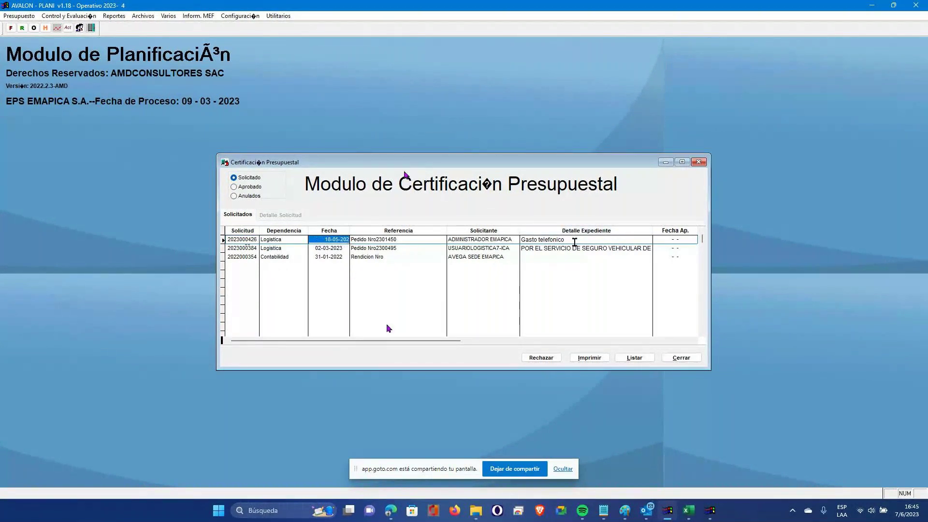
{"action": "left_click", "coordinate": [574, 240]}
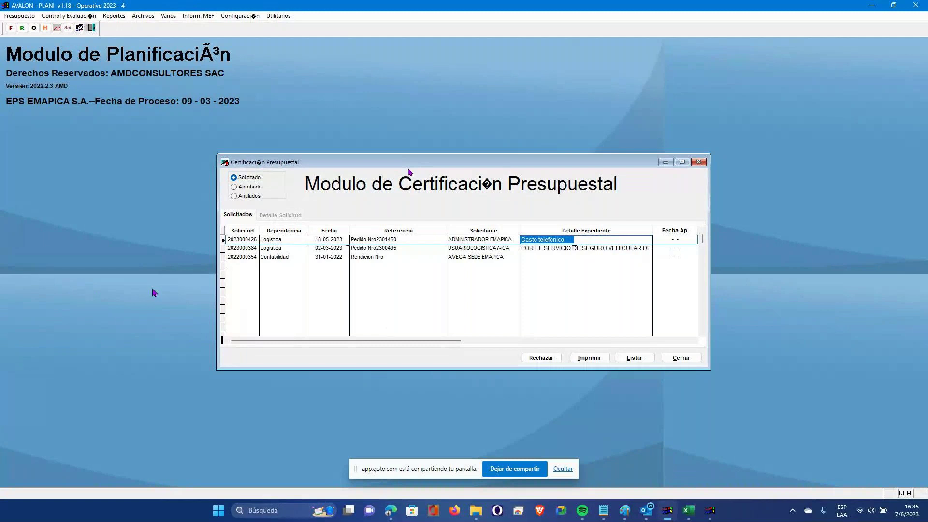
{"action": "double_click", "coordinate": [242, 240]}
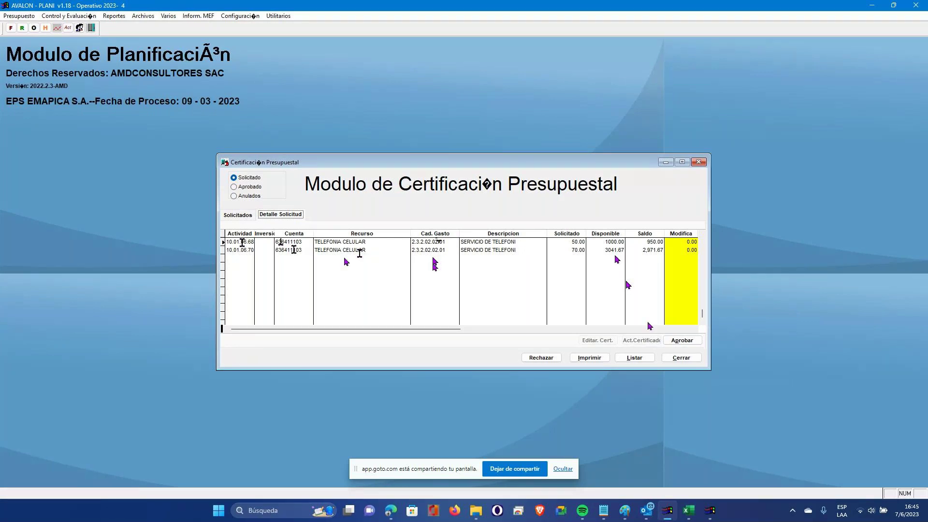
- Return to the logistics module, re-mark both telephone service lines, try to buy them without a quotation, and leave the purchase registration
{"action": "left_click", "coordinate": [710, 511]}
{"action": "left_click", "coordinate": [709, 462]}
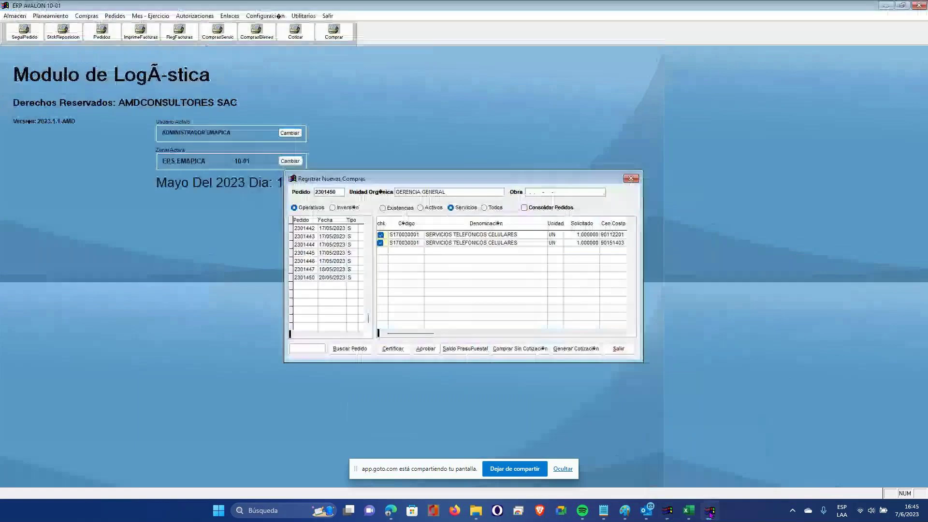
{"action": "left_click", "coordinate": [380, 243]}
{"action": "left_click", "coordinate": [380, 235]}
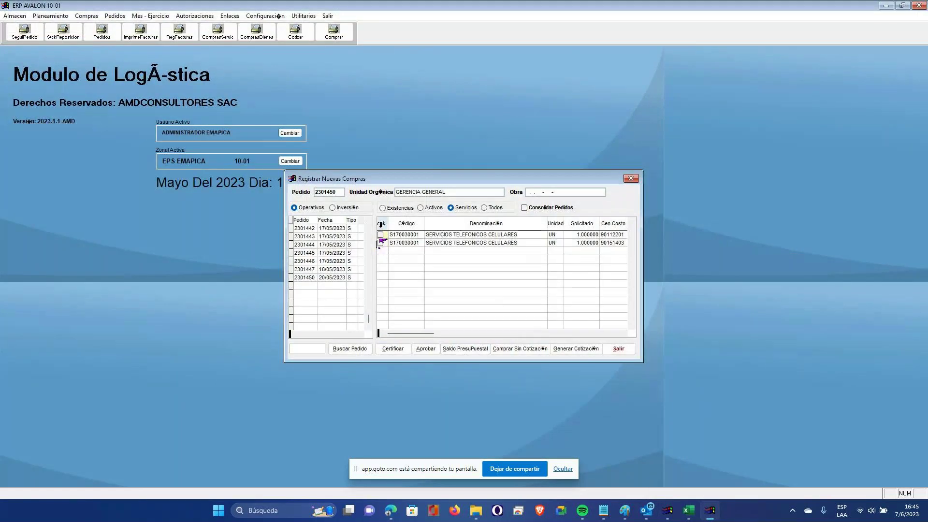
{"action": "left_click", "coordinate": [380, 243]}
{"action": "left_click", "coordinate": [381, 235]}
{"action": "left_click", "coordinate": [525, 348]}
{"action": "left_click_drag", "start_coordinate": [569, 186], "coordinate": [611, 124]}
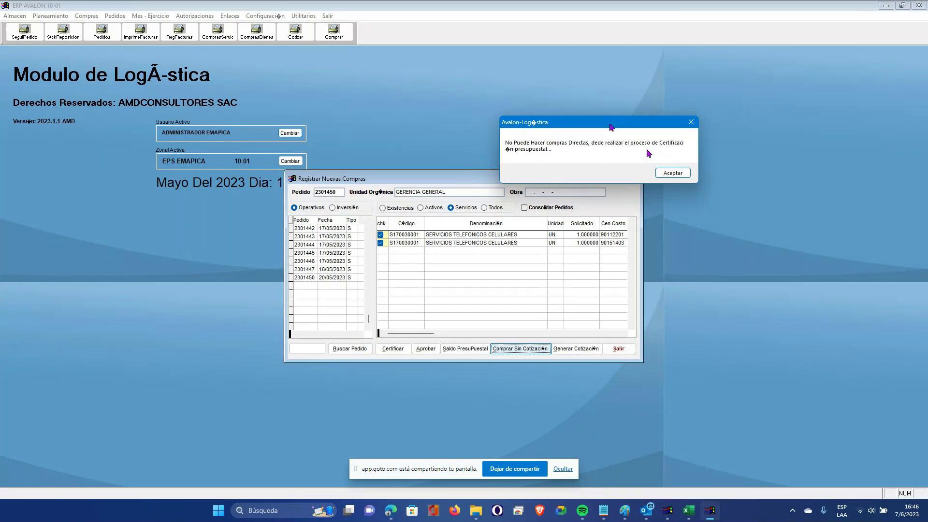
{"action": "left_click", "coordinate": [673, 173]}
{"action": "left_click", "coordinate": [620, 351]}
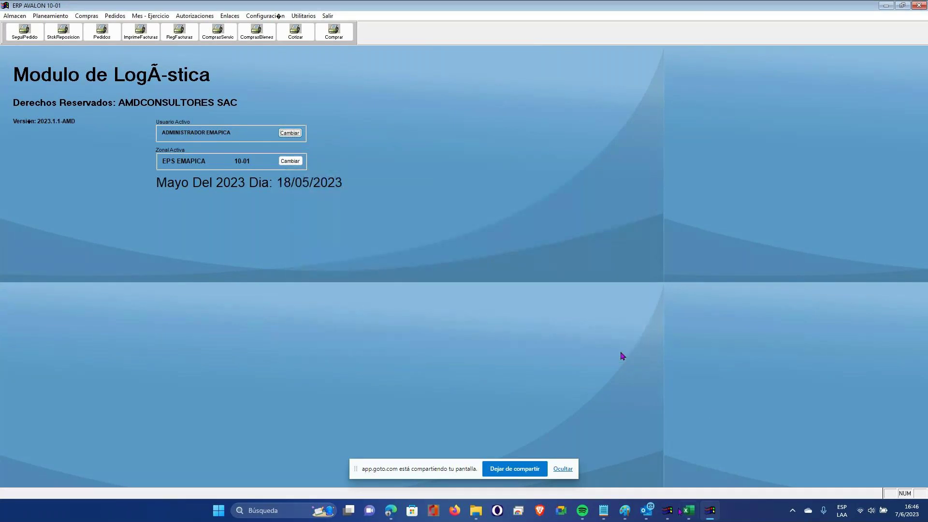
- Switch to the planning module and set the date in the company's general data to 31/05/2023
{"action": "mouse_move", "coordinate": [679, 512]}
{"action": "left_click", "coordinate": [236, 16]}
{"action": "left_click", "coordinate": [237, 26]}
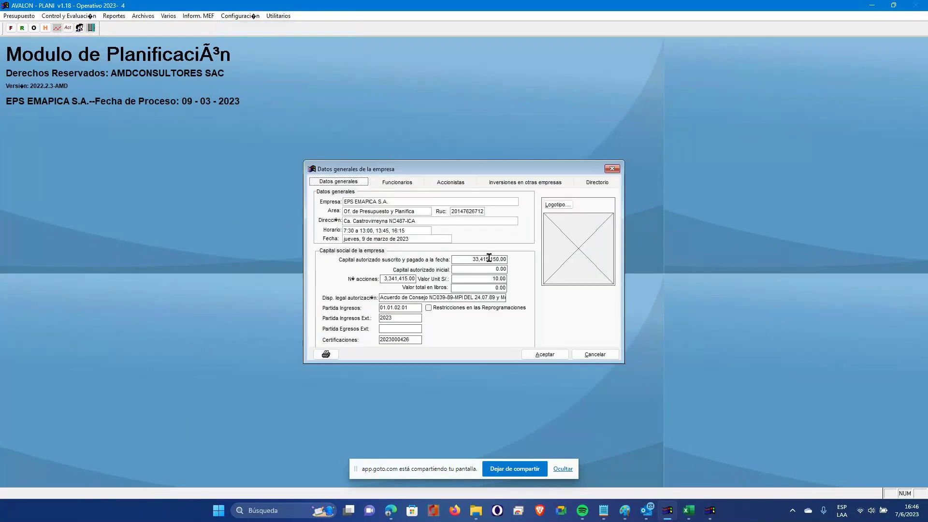
{"action": "left_click", "coordinate": [411, 238]}
{"action": "type", "text": "31/05"}
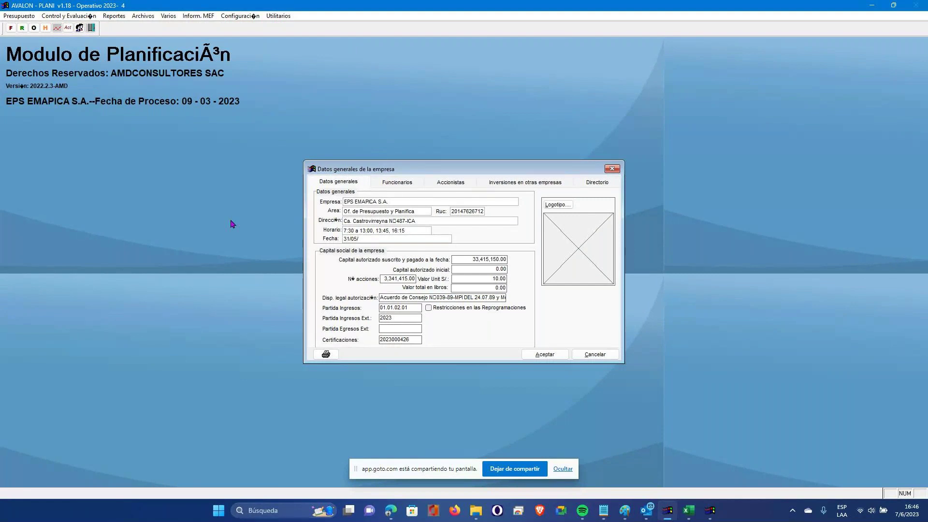
{"action": "type", "text": "/2023"}
{"action": "key", "text": "Tab"}
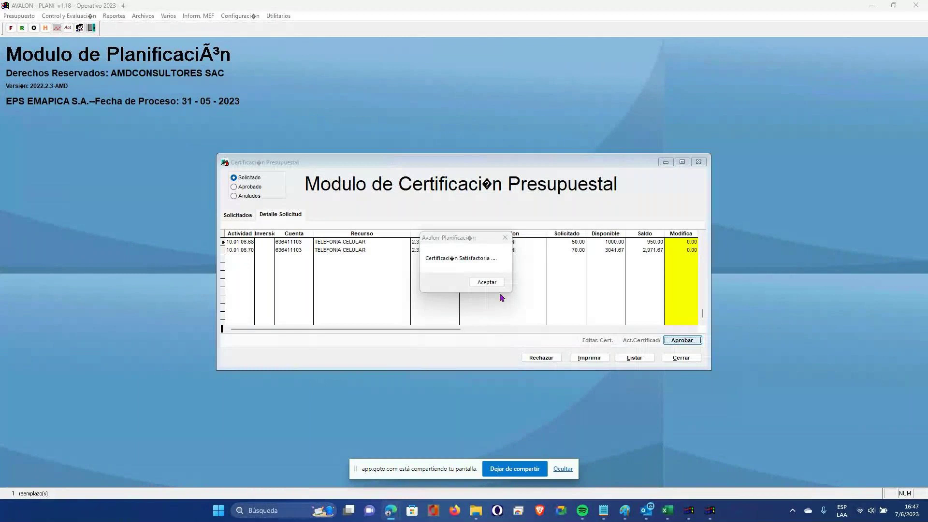
- Finish the approval of the Gasto telefonico certification request by acknowledging its message
{"action": "left_click_drag", "start_coordinate": [484, 238], "coordinate": [570, 157]}
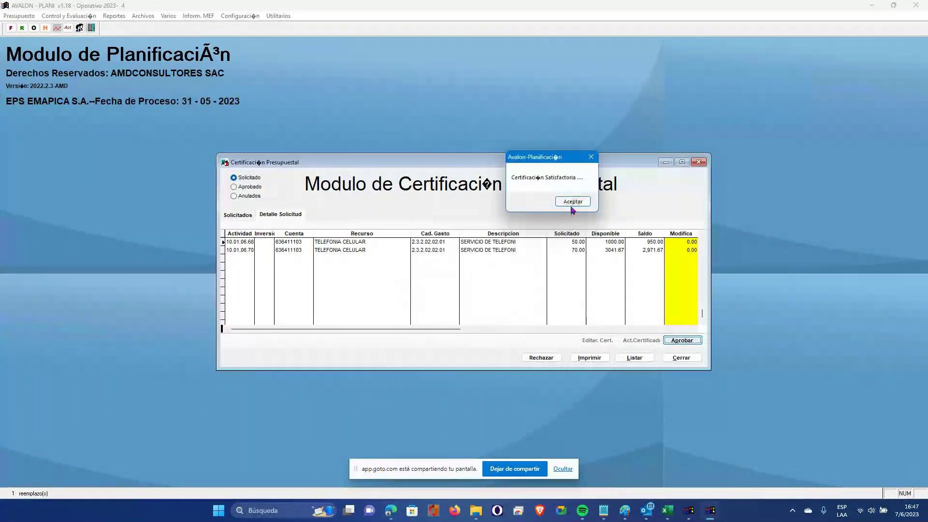
{"action": "left_click", "coordinate": [572, 202]}
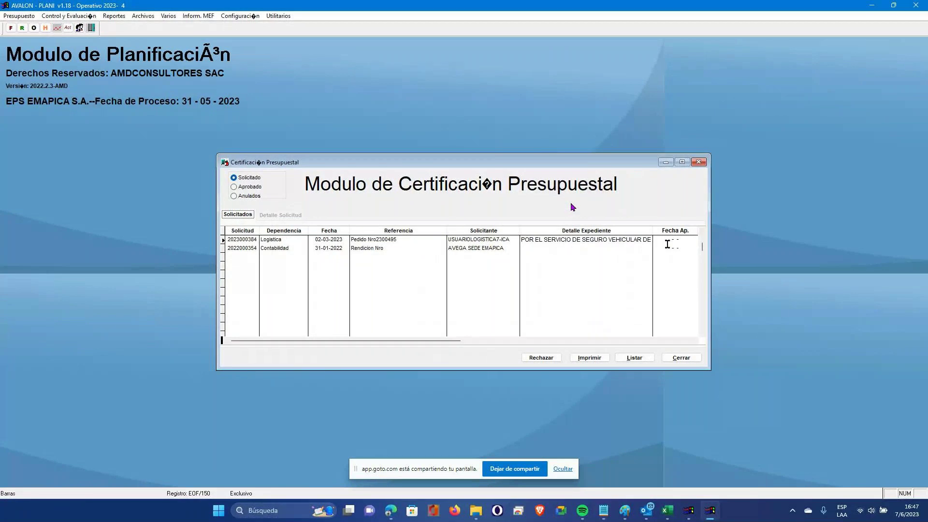
- List the approved budget certifications, and switch to the ERP AVALON Logística module to open purchase registration
{"action": "left_click", "coordinate": [246, 187]}
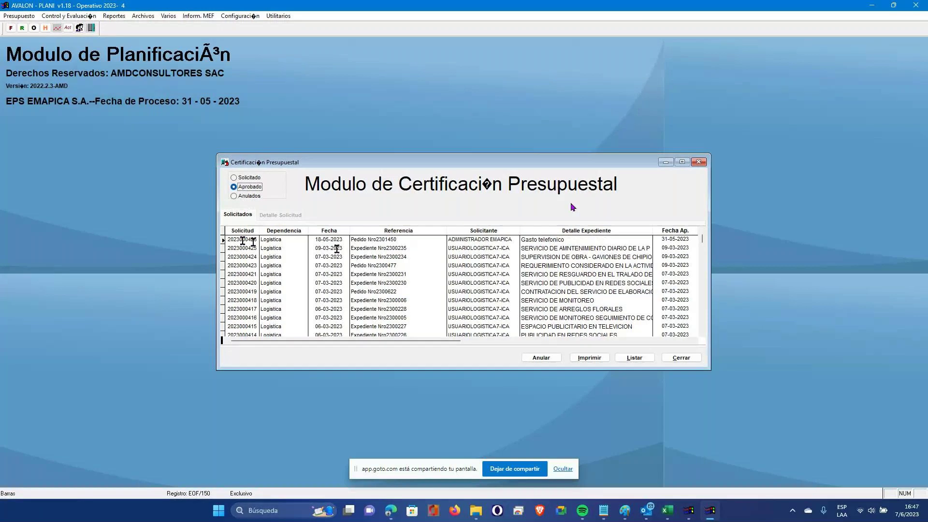
{"action": "left_click", "coordinate": [689, 510]}
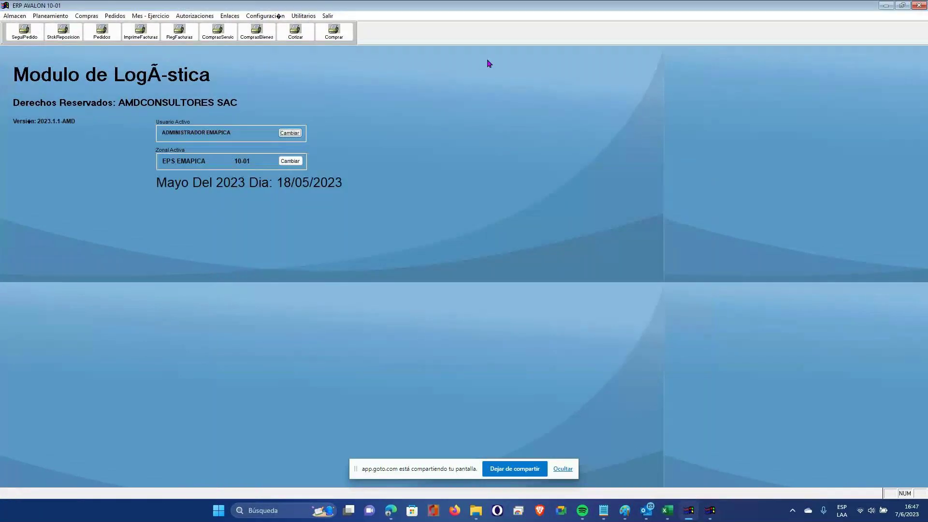
{"action": "left_click", "coordinate": [86, 17]}
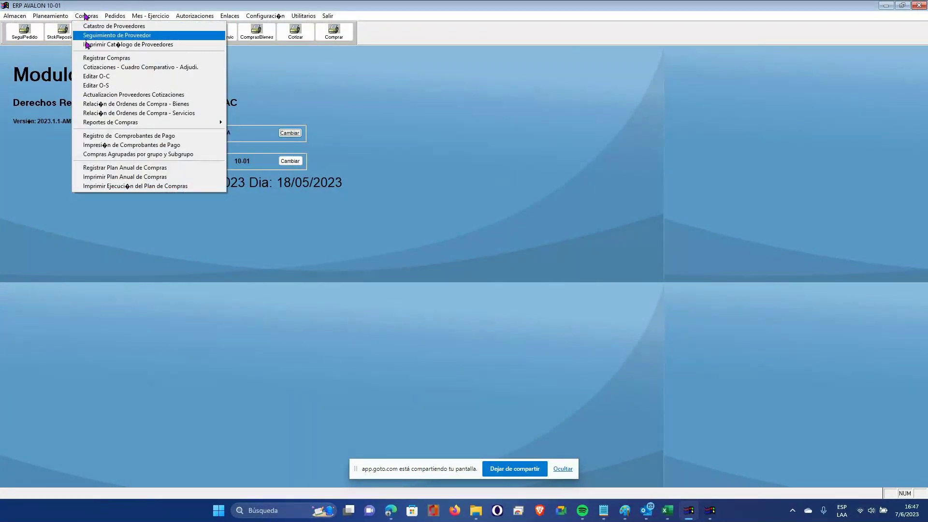
{"action": "left_click", "coordinate": [116, 58]}
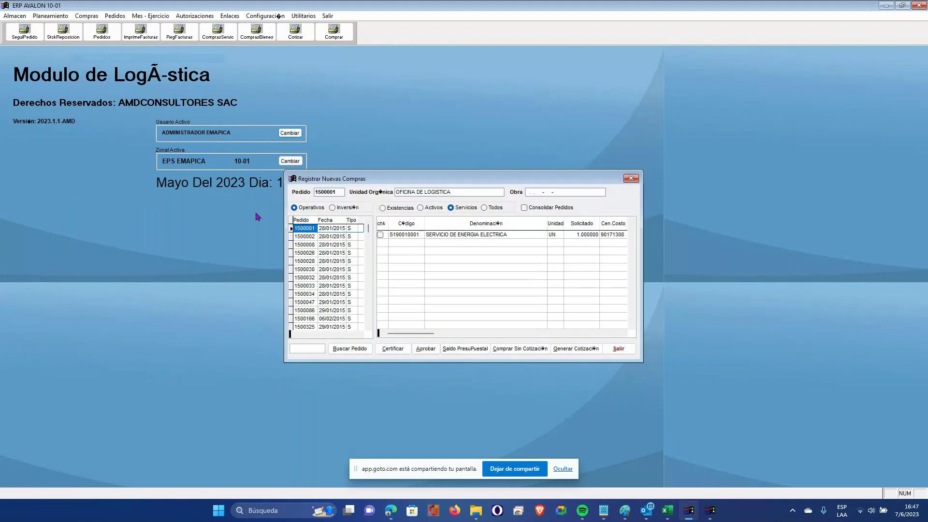
- Select all service items of the last request in the list and start its purchase without quotation
{"action": "left_click", "coordinate": [365, 232]}
{"action": "key", "text": "ctrl+End"}
{"action": "left_click", "coordinate": [385, 223]}
{"action": "left_click", "coordinate": [532, 350]}
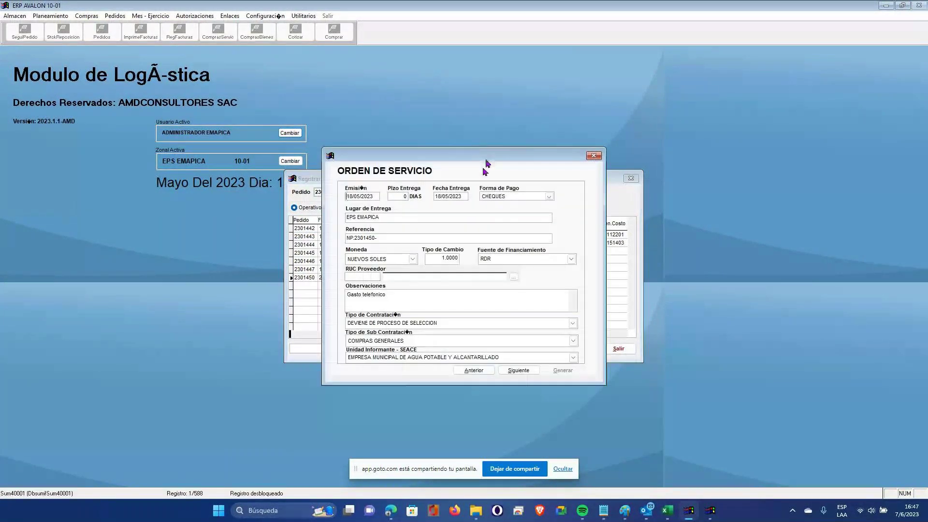
{"action": "left_click_drag", "start_coordinate": [486, 154], "coordinate": [570, 62]}
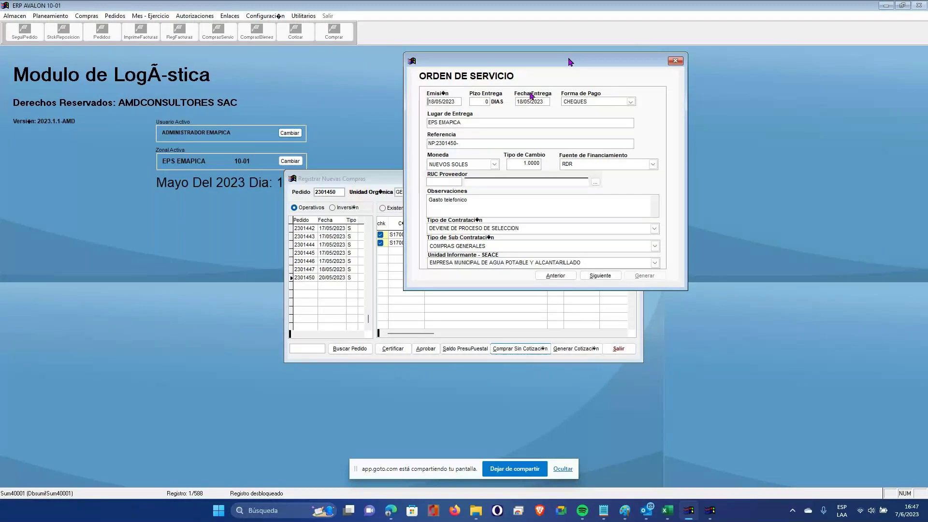
- Set the service order's delivery term to 15 days and its payment method to CREDITO
{"action": "left_click", "coordinate": [478, 103]}
{"action": "type", "text": "15"}
{"action": "key", "text": "Tab"}
{"action": "left_click", "coordinate": [623, 103]}
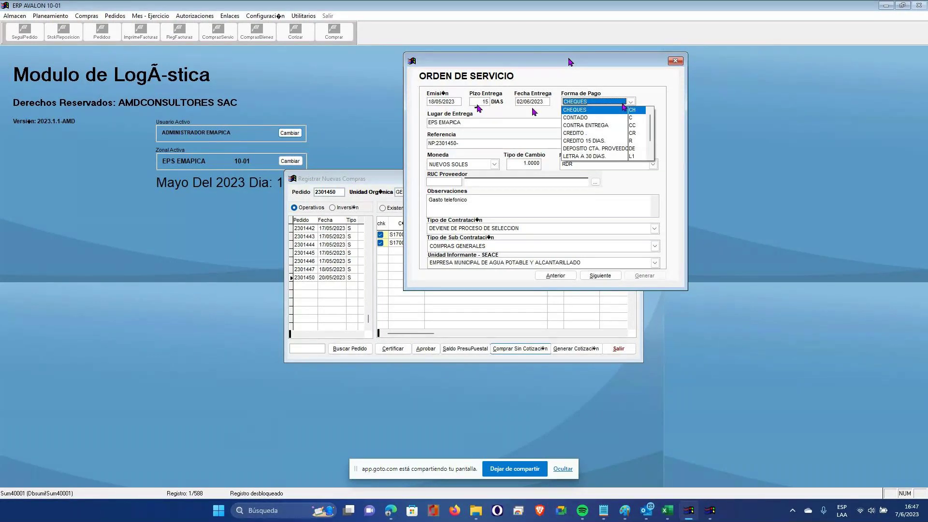
{"action": "left_click", "coordinate": [615, 134]}
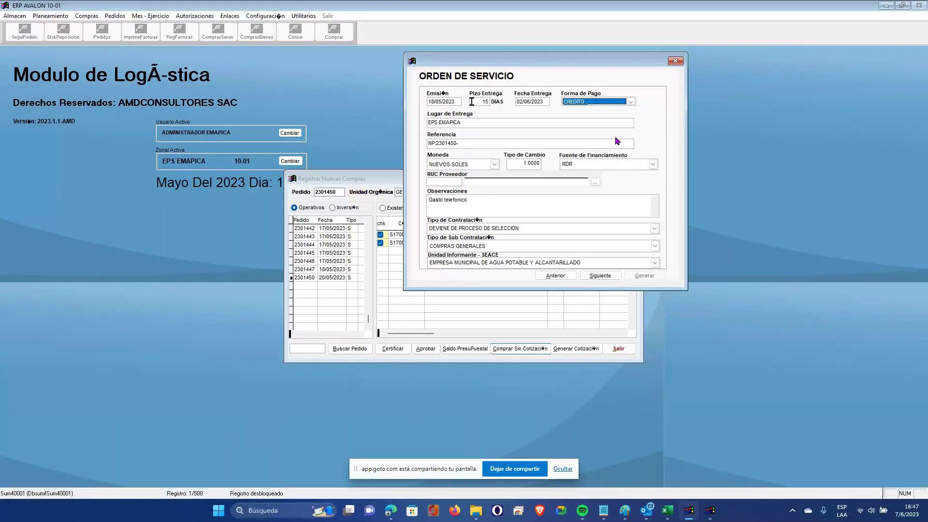
- Check the delivery place and reference, and choose AGQ PERU S.A.C as the service order's supplier
{"action": "left_click_drag", "start_coordinate": [481, 127], "coordinate": [398, 117]}
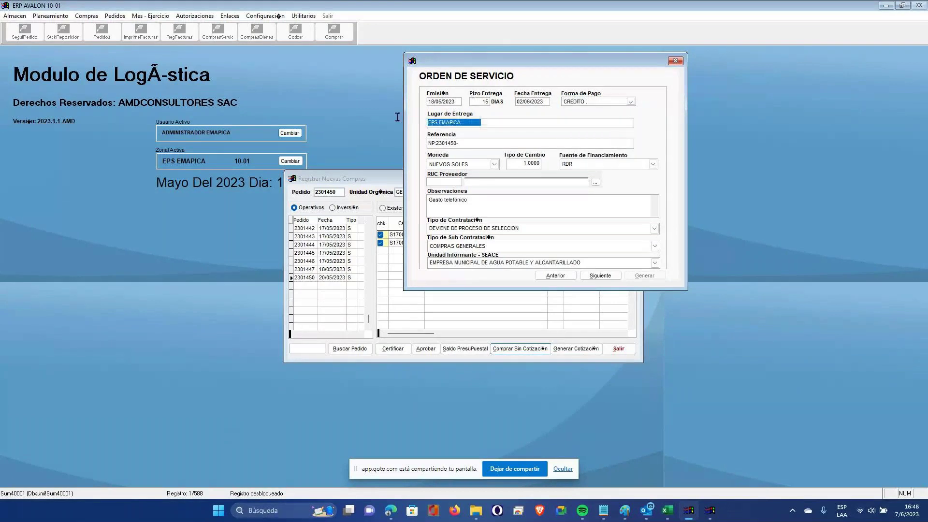
{"action": "left_click", "coordinate": [475, 140]}
{"action": "left_click", "coordinate": [502, 142]}
{"action": "left_click", "coordinate": [595, 183]}
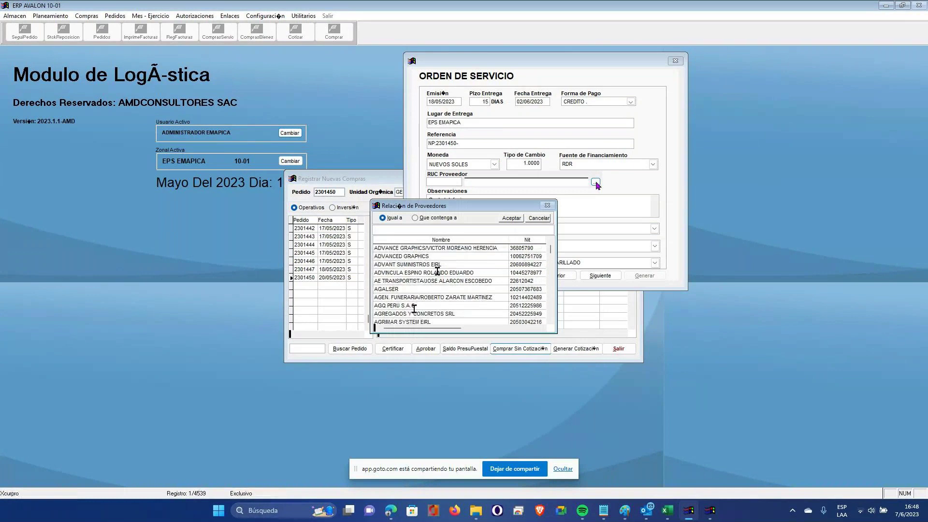
{"action": "double_click", "coordinate": [414, 305]}
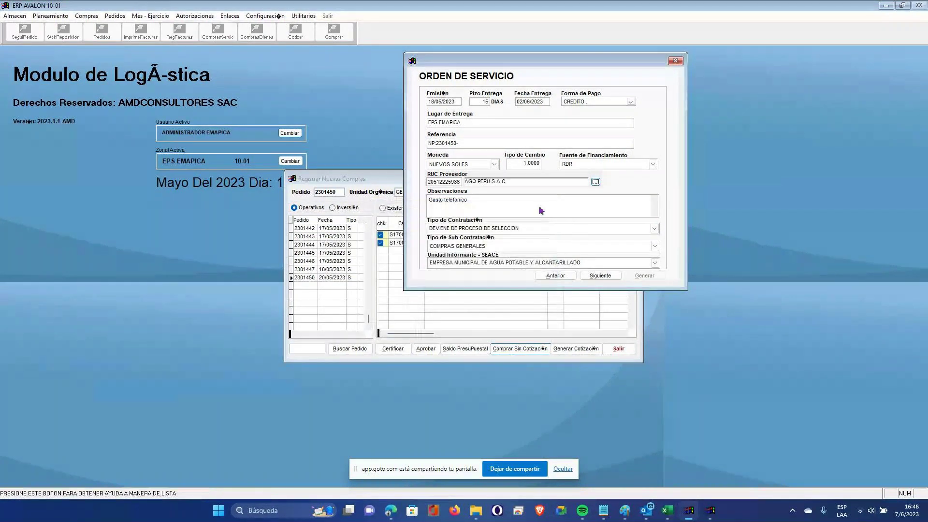
- Examine the options for contracting type, sub-contracting type, SEACE reporting unit and financing source, keeping RDR as the source
{"action": "left_click", "coordinate": [656, 229]}
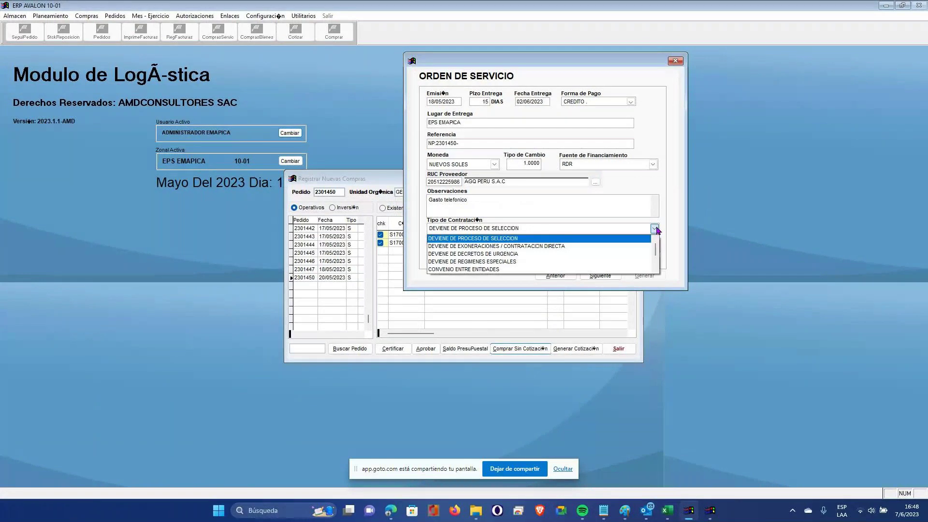
{"action": "left_click", "coordinate": [656, 229]}
{"action": "left_click", "coordinate": [655, 246]}
{"action": "left_click", "coordinate": [643, 255]}
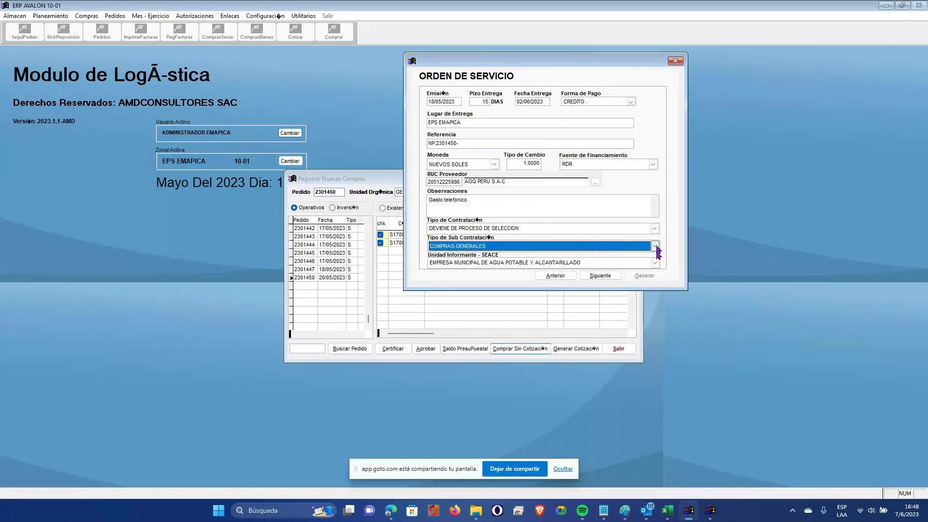
{"action": "left_click", "coordinate": [655, 262]}
{"action": "left_click", "coordinate": [656, 270]}
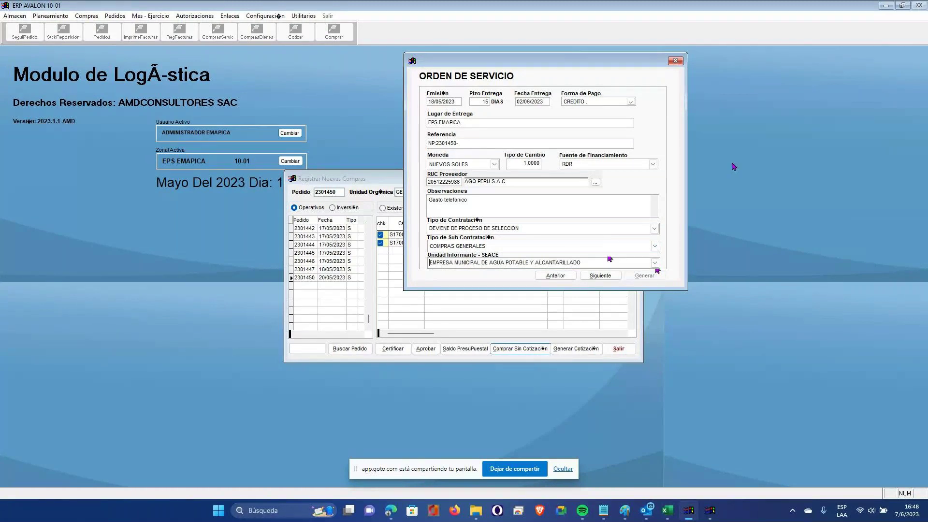
{"action": "left_click", "coordinate": [655, 246]}
{"action": "left_click", "coordinate": [655, 246]}
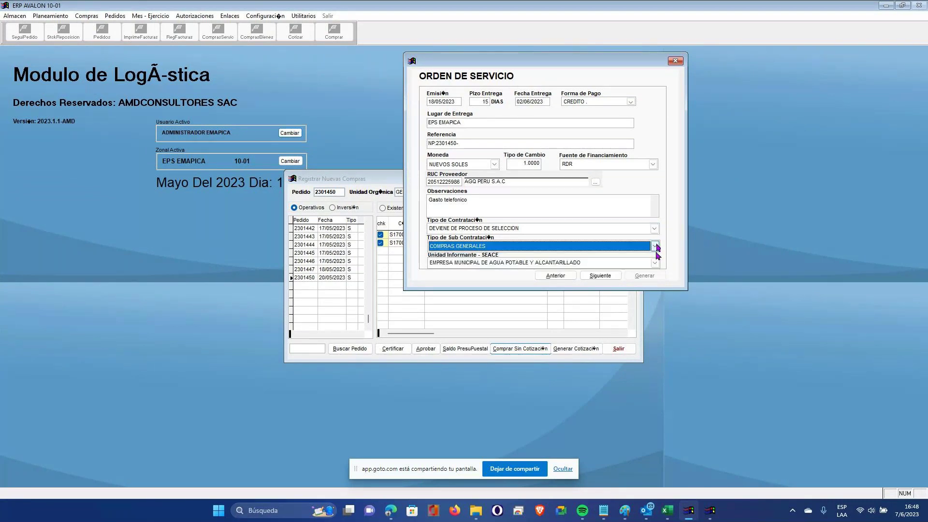
{"action": "left_click", "coordinate": [655, 262]}
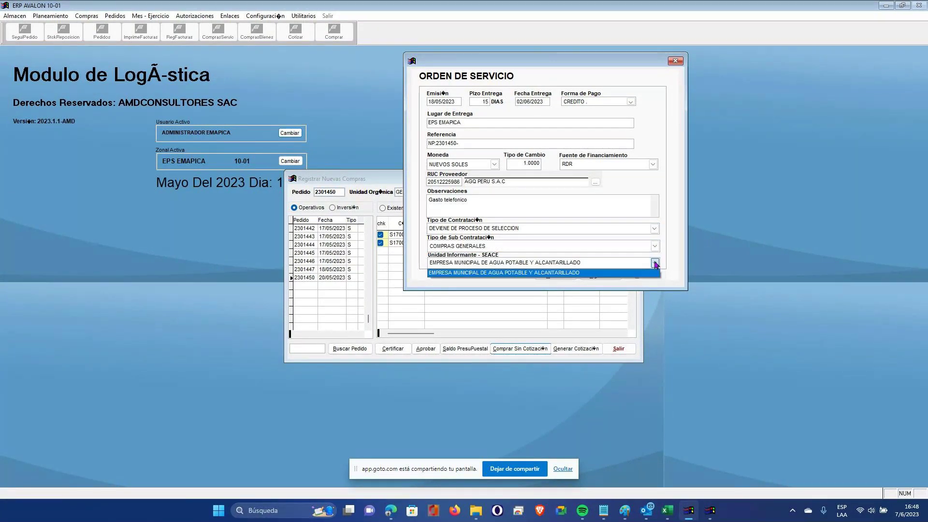
{"action": "left_click", "coordinate": [656, 264]}
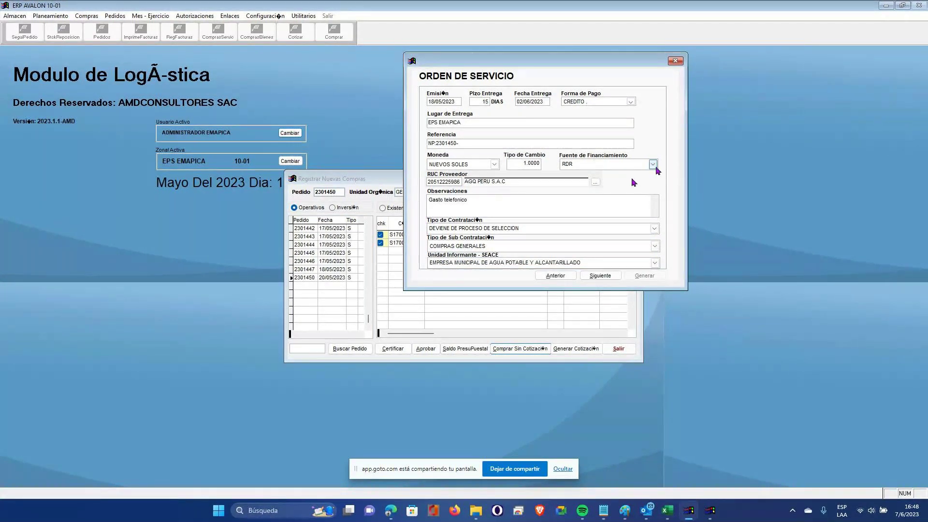
{"action": "left_click", "coordinate": [656, 166]}
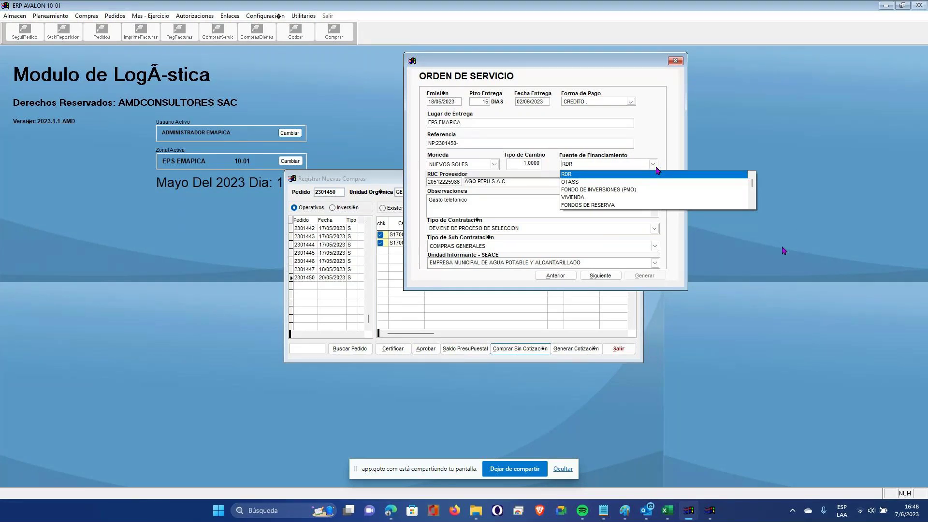
{"action": "left_click", "coordinate": [574, 167]}
- Continue to the service order's valuation and save the first item with the tax template I.G.V.(18%)
{"action": "left_click", "coordinate": [600, 275]}
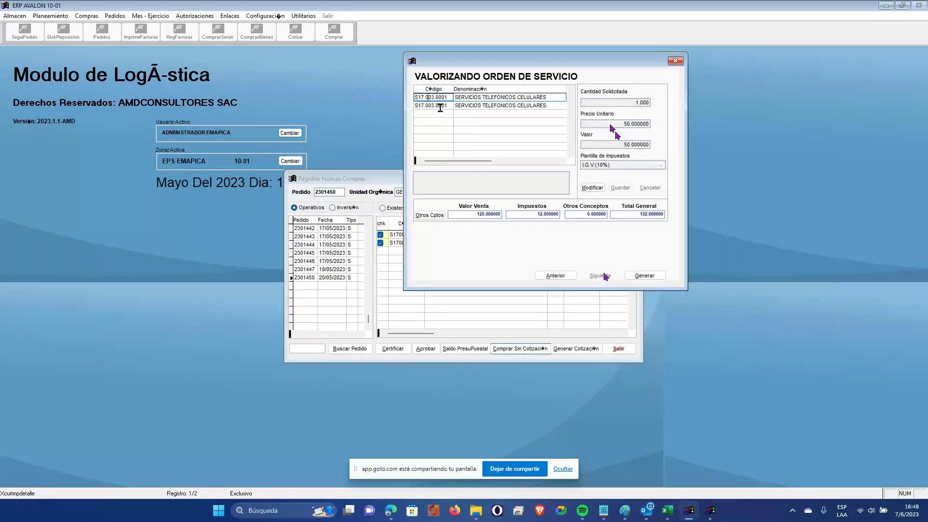
{"action": "left_click", "coordinate": [604, 274]}
{"action": "key", "text": "Up"}
{"action": "left_click", "coordinate": [591, 188]}
{"action": "left_click", "coordinate": [664, 166]}
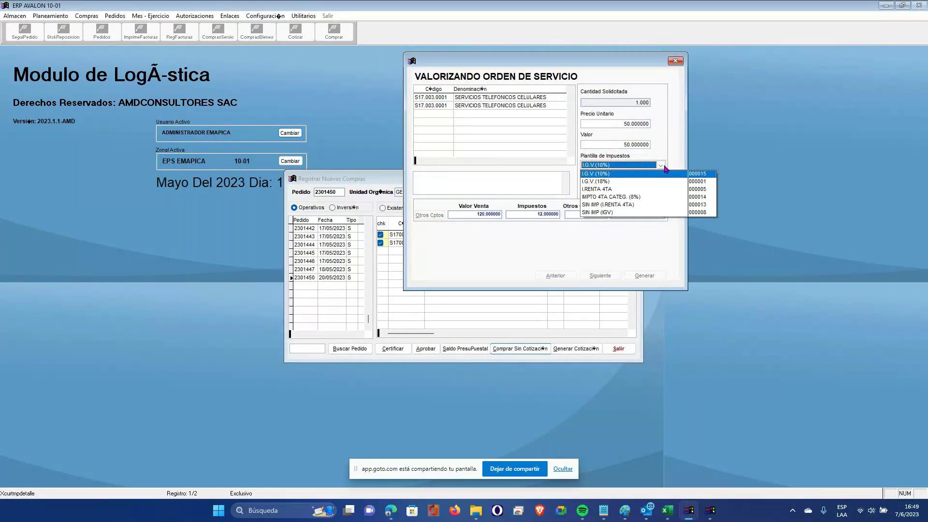
{"action": "left_click", "coordinate": [645, 183]}
{"action": "left_click", "coordinate": [621, 188]}
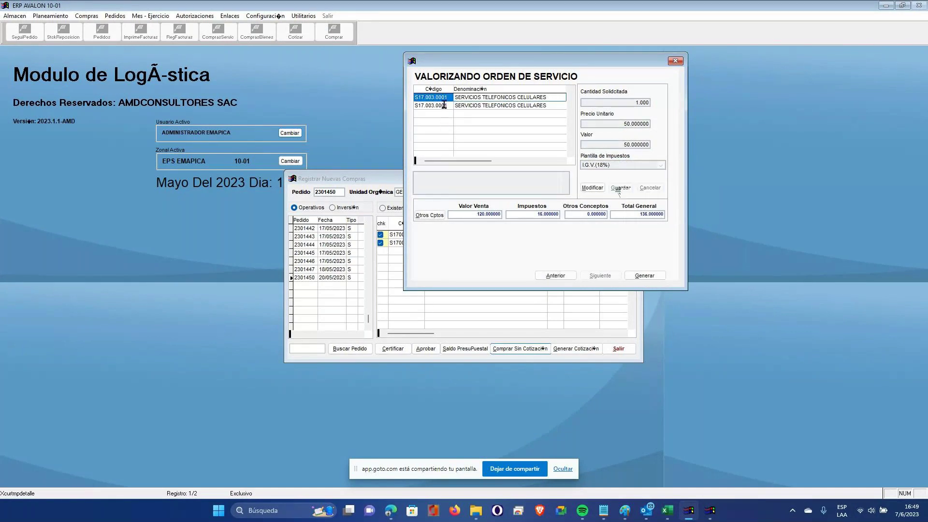
- Save the second telephone service item with the tax template I.G.V.(18%)
{"action": "left_click", "coordinate": [593, 188]}
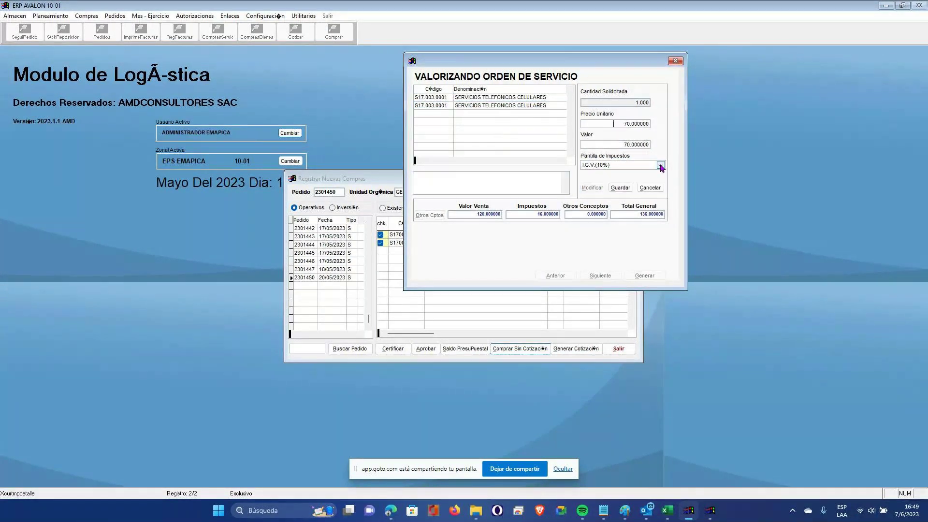
{"action": "key", "text": "Down"}
{"action": "left_click", "coordinate": [620, 188]}
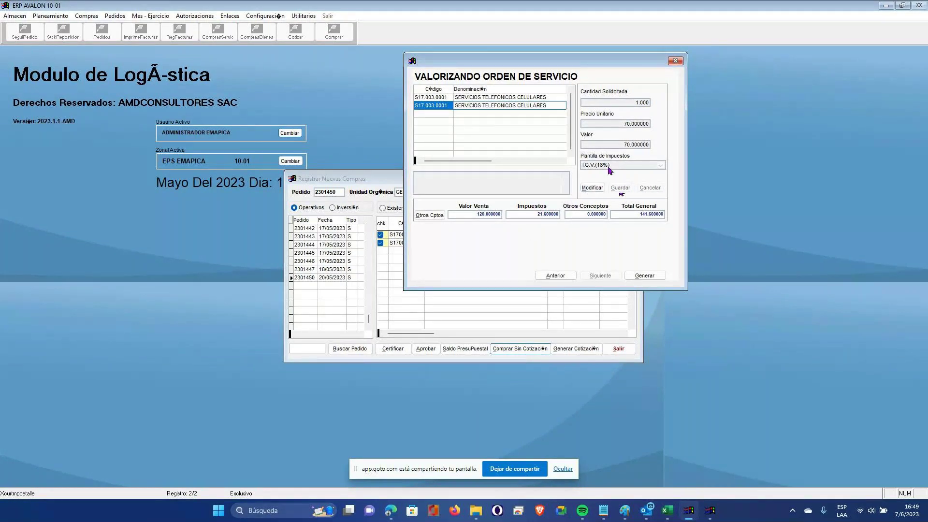
{"action": "left_click", "coordinate": [594, 188]}
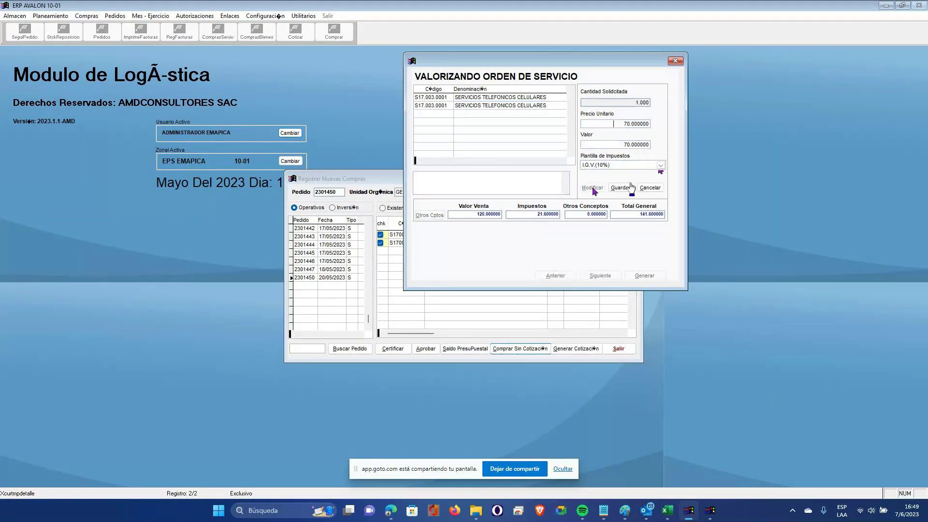
{"action": "left_click", "coordinate": [661, 165]}
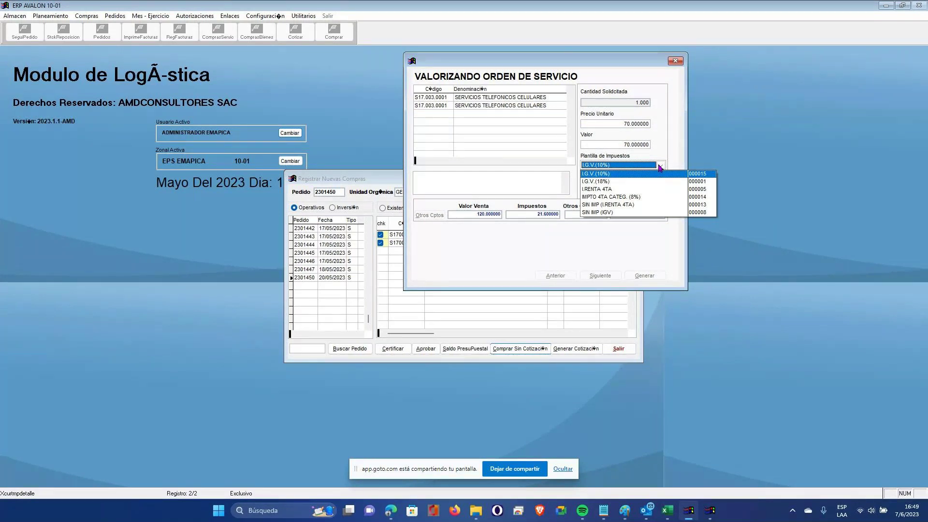
{"action": "left_click", "coordinate": [646, 181]}
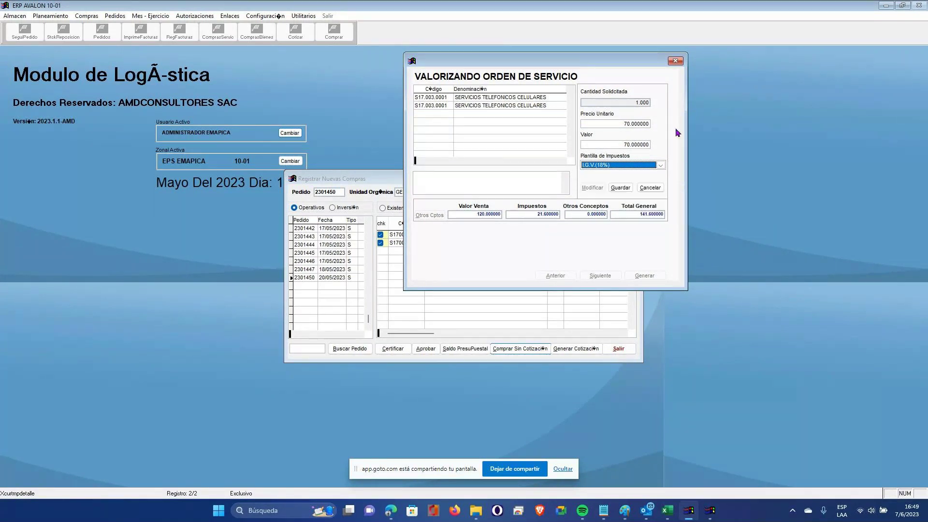
{"action": "left_click", "coordinate": [621, 188]}
{"action": "left_click", "coordinate": [448, 98]}
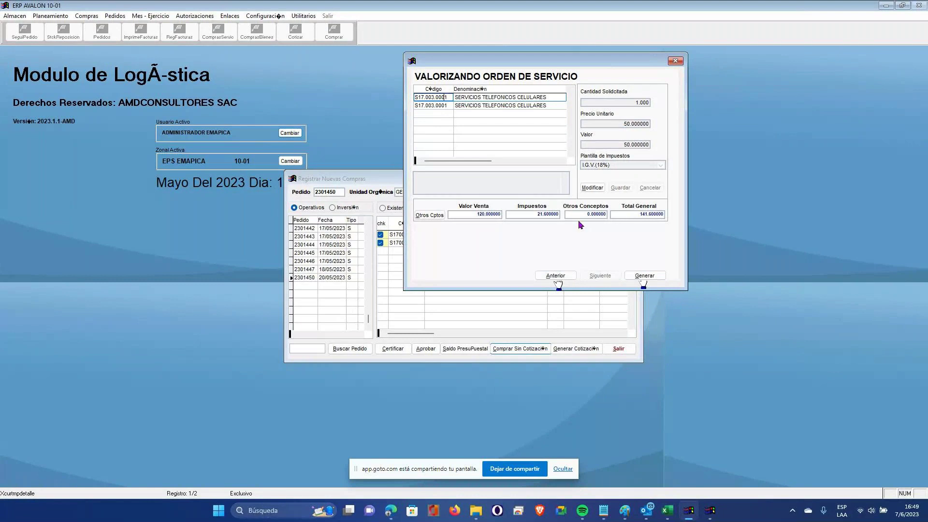
{"action": "left_click", "coordinate": [591, 187]}
{"action": "left_click", "coordinate": [453, 180]}
{"action": "type", "text": "G"}
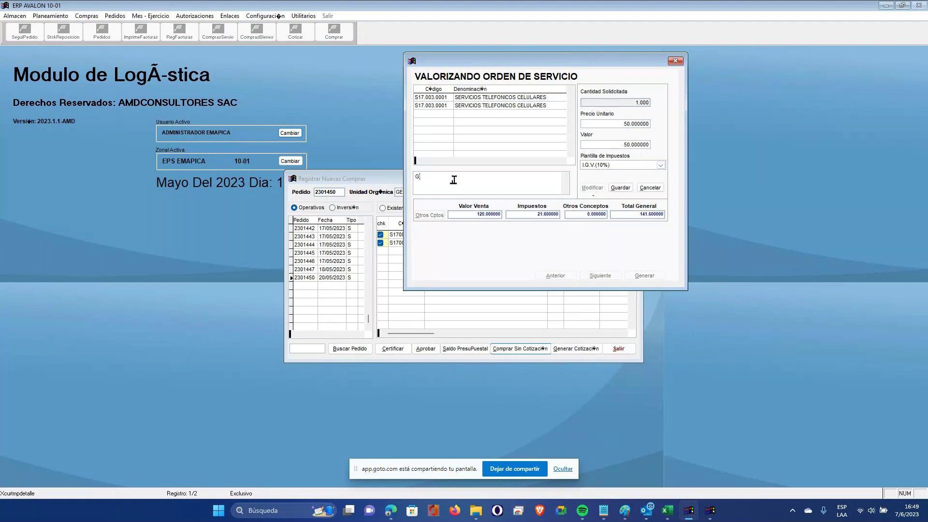
{"action": "key", "text": "BackSpace"}
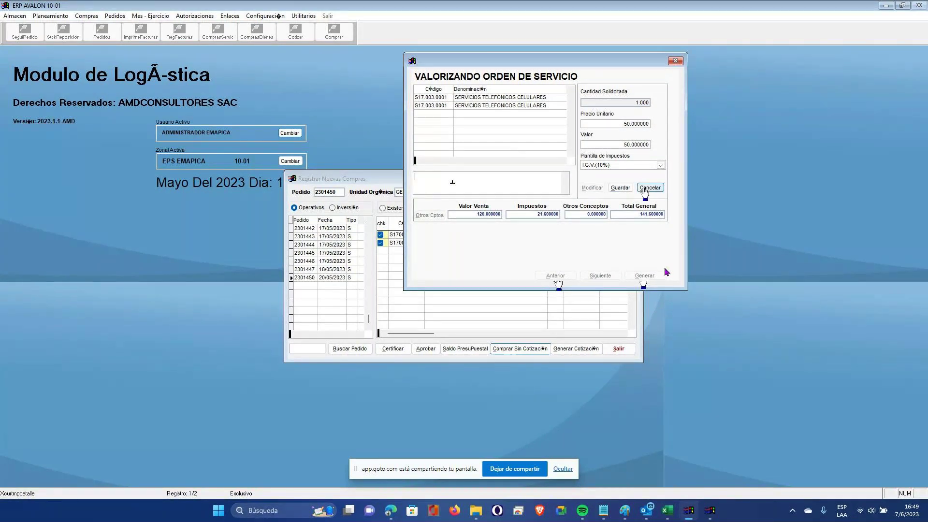
{"action": "left_click", "coordinate": [649, 189]}
{"action": "left_click", "coordinate": [648, 188]}
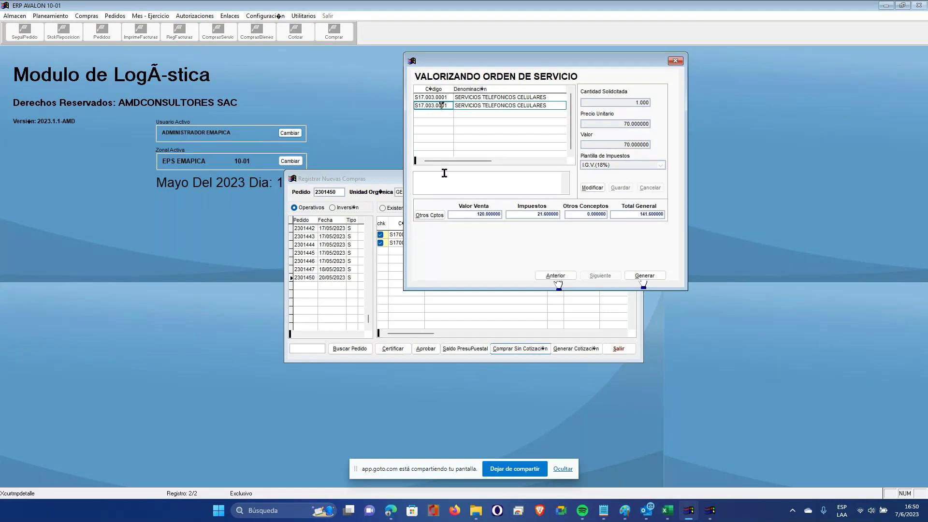
- Add the note "Texto complementario con informacion propia de la elaboracion de la orden de compra o servicio" to the second item and save it
{"action": "left_click", "coordinate": [593, 188]}
{"action": "type", "text": "Tex"}
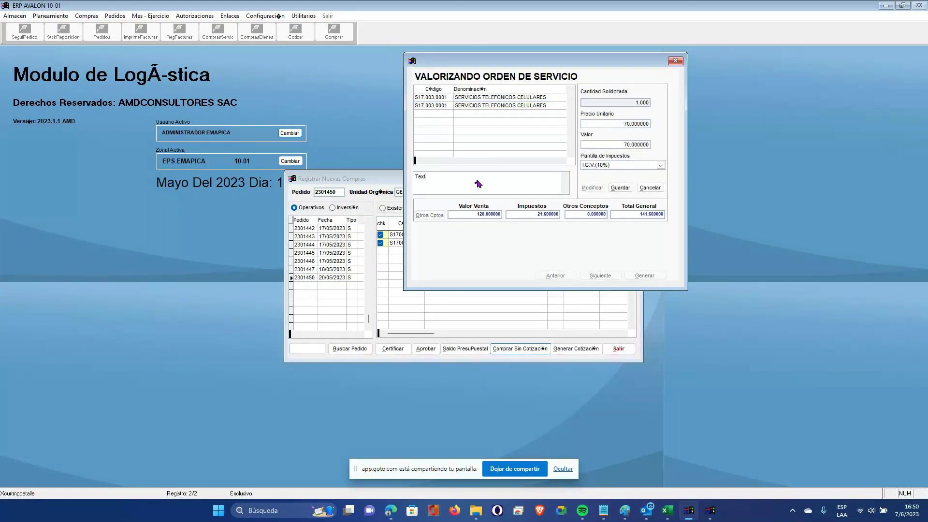
{"action": "type", "text": "to complementario con informacion propia de la elaborac"}
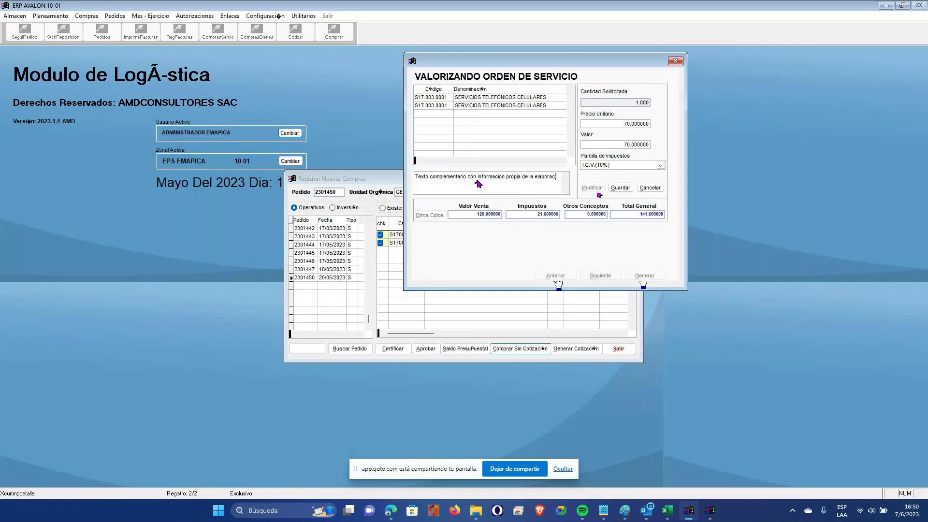
{"action": "type", "text": "ion de la orden de con"}
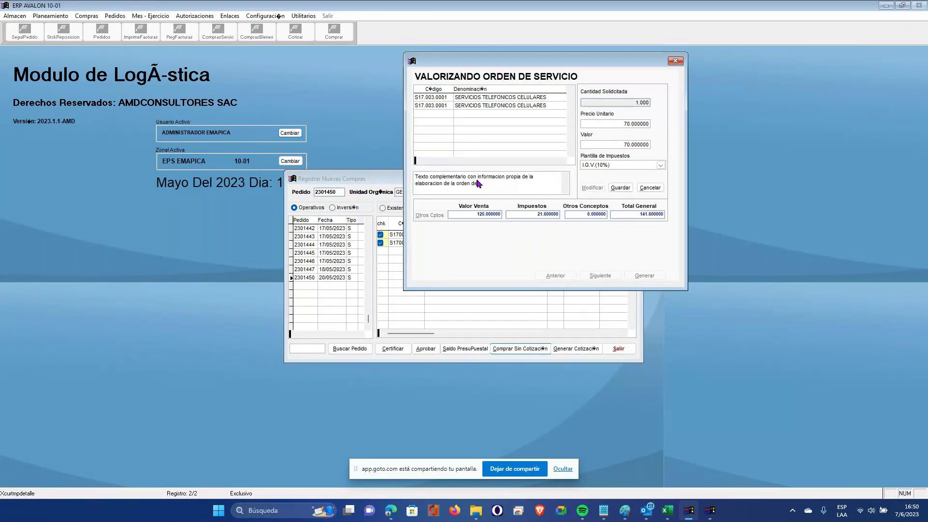
{"action": "key", "text": "BackSpace"}
{"action": "type", "text": "mpra po"}
{"action": "key", "text": "BackSpace"}
{"action": "key", "text": "BackSpace"}
{"action": "type", "text": "o servicio"}
{"action": "left_click", "coordinate": [613, 190]}
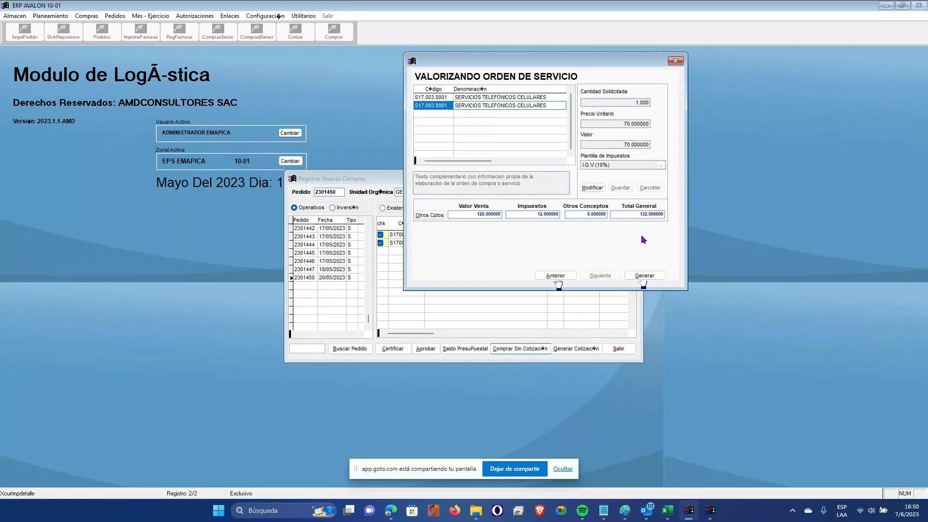
- Generate the service order from the valued items
{"action": "left_click", "coordinate": [648, 277]}
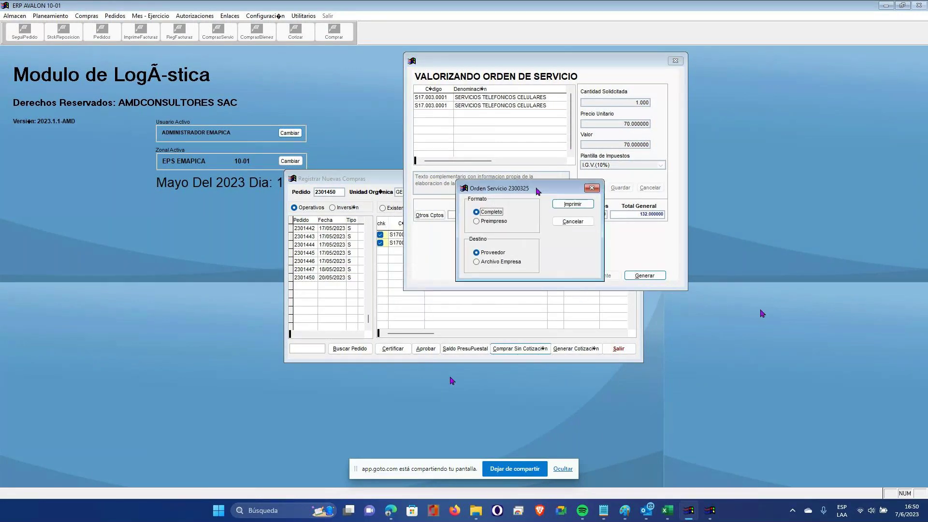
- Preview the service order in the Completo format with destination Archivo Empresa, magnified to 150%
{"action": "left_click", "coordinate": [495, 263]}
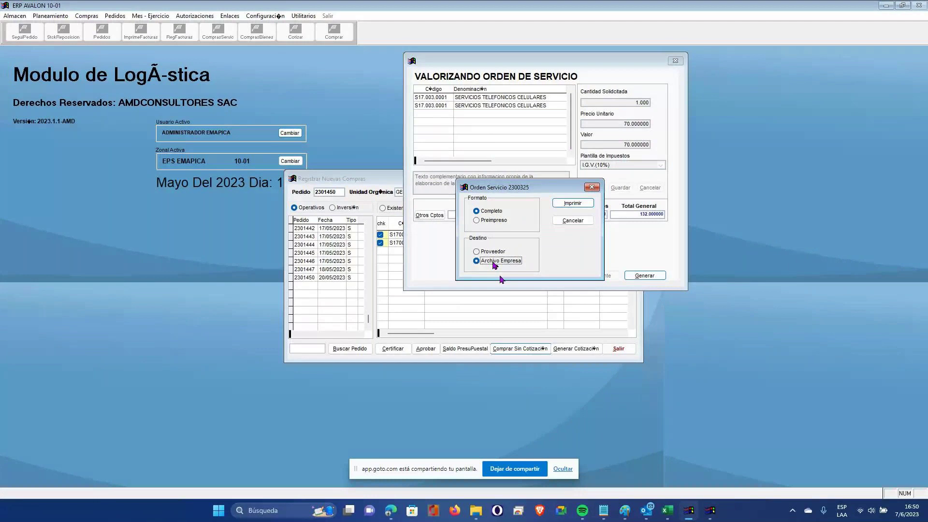
{"action": "left_click", "coordinate": [573, 203]}
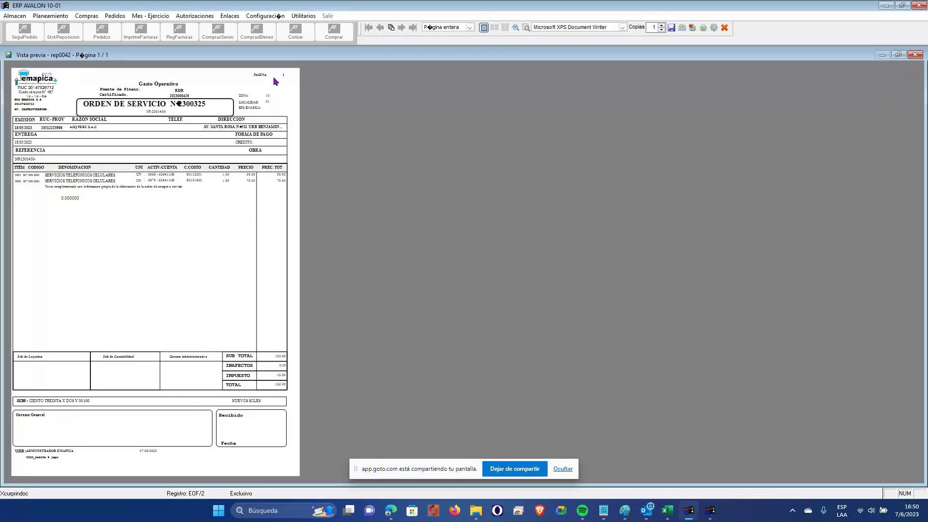
{"action": "left_click", "coordinate": [564, 27]}
{"action": "left_click", "coordinate": [564, 33]}
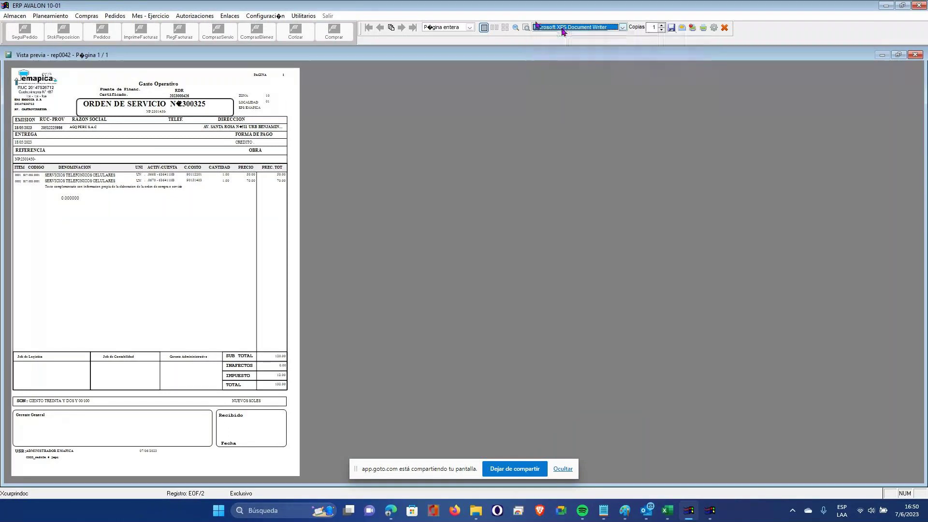
{"action": "left_click", "coordinate": [469, 29]}
{"action": "left_click", "coordinate": [448, 77]}
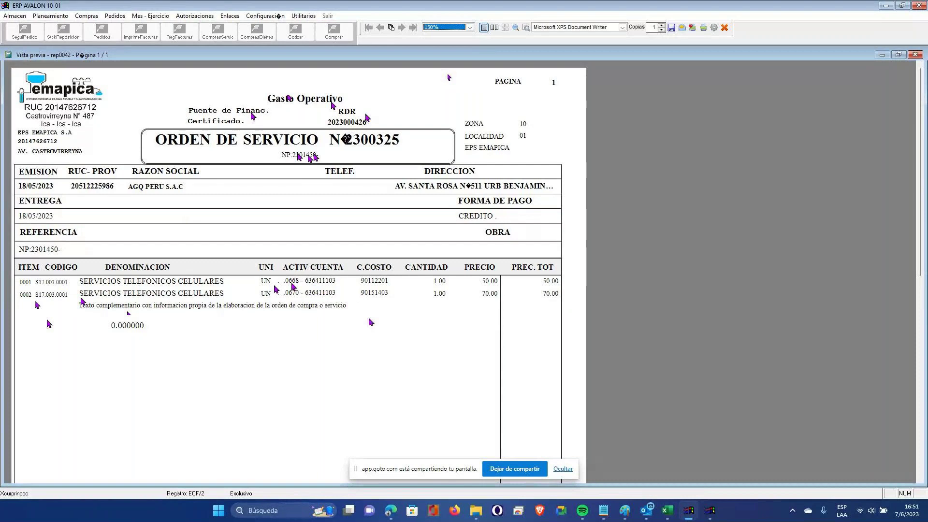
- Examine the service order preview from its item lines through the totals and signature areas and back to the header
{"action": "scroll", "coordinate": [371, 322], "scroll_direction": "down", "scroll_amount": 10}
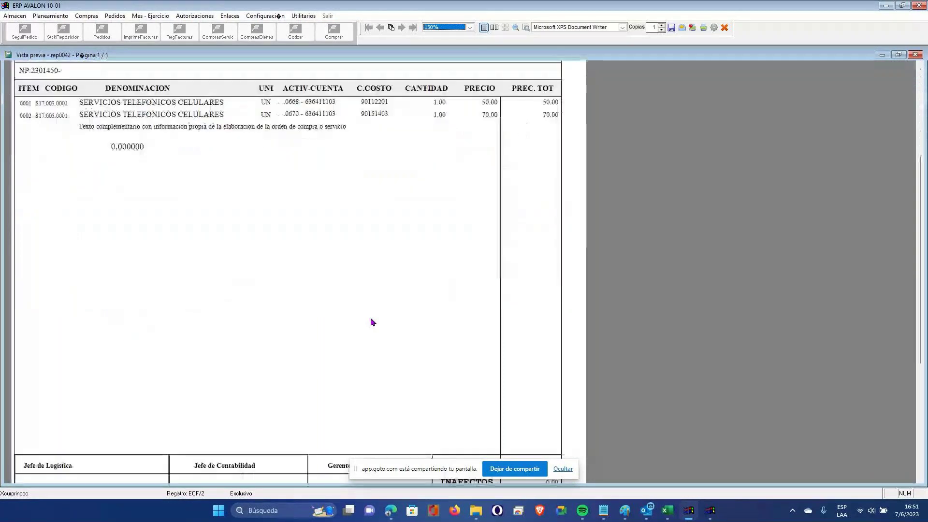
{"action": "scroll", "coordinate": [371, 322], "scroll_direction": "down", "scroll_amount": 1}
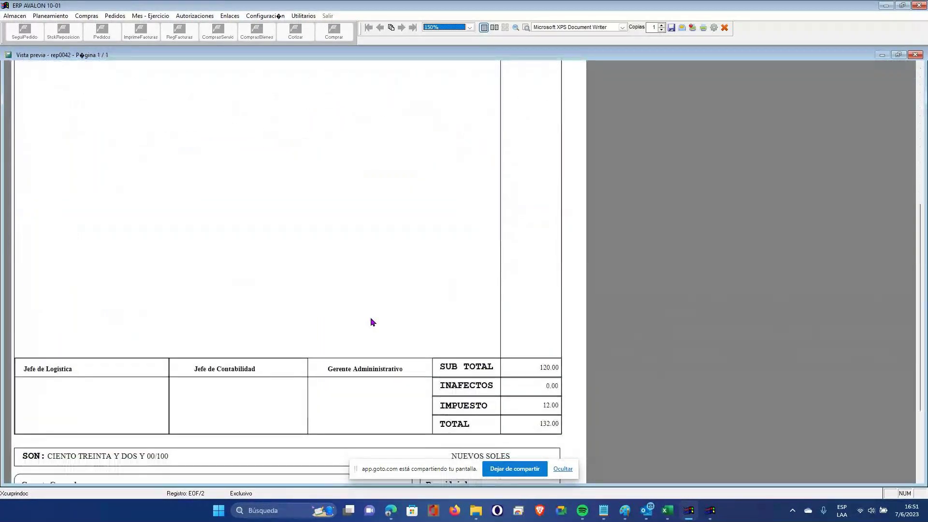
{"action": "scroll", "coordinate": [372, 322], "scroll_direction": "down", "scroll_amount": 3}
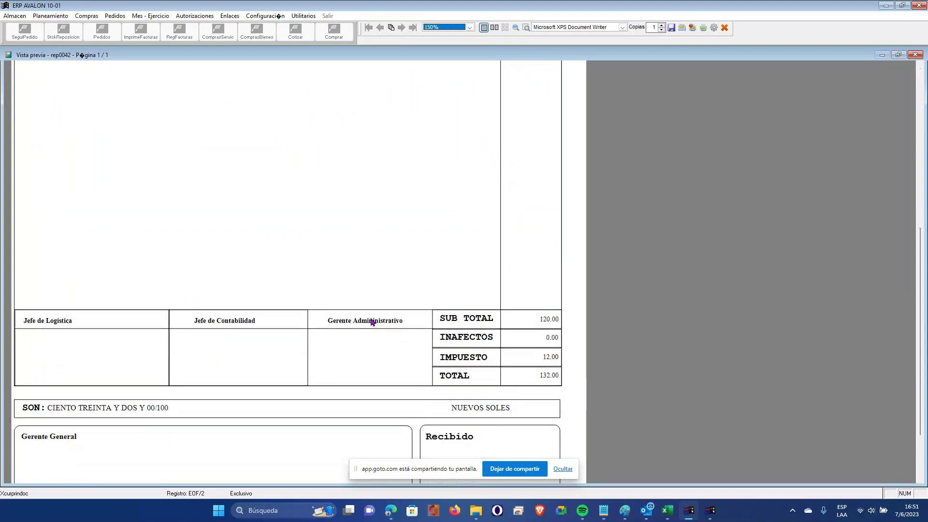
{"action": "scroll", "coordinate": [371, 321], "scroll_direction": "up", "scroll_amount": 9}
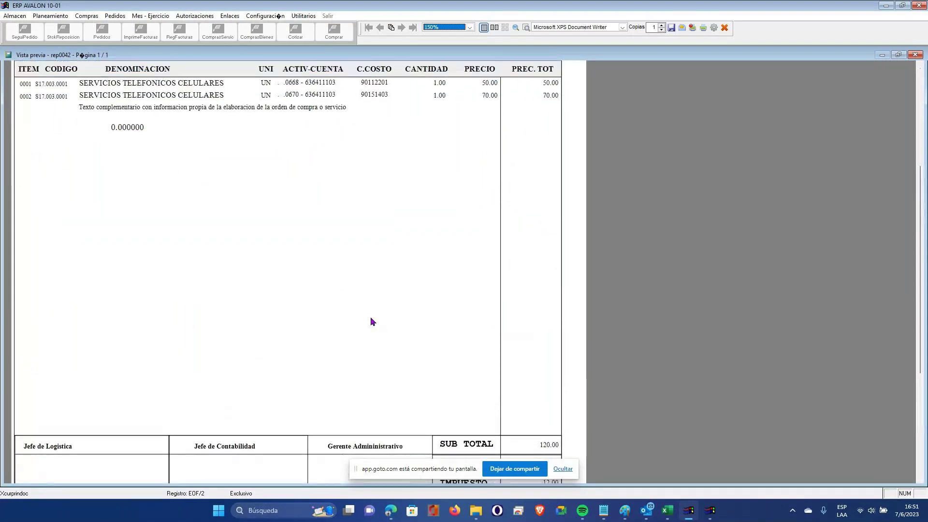
{"action": "scroll", "coordinate": [372, 320], "scroll_direction": "up", "scroll_amount": 6}
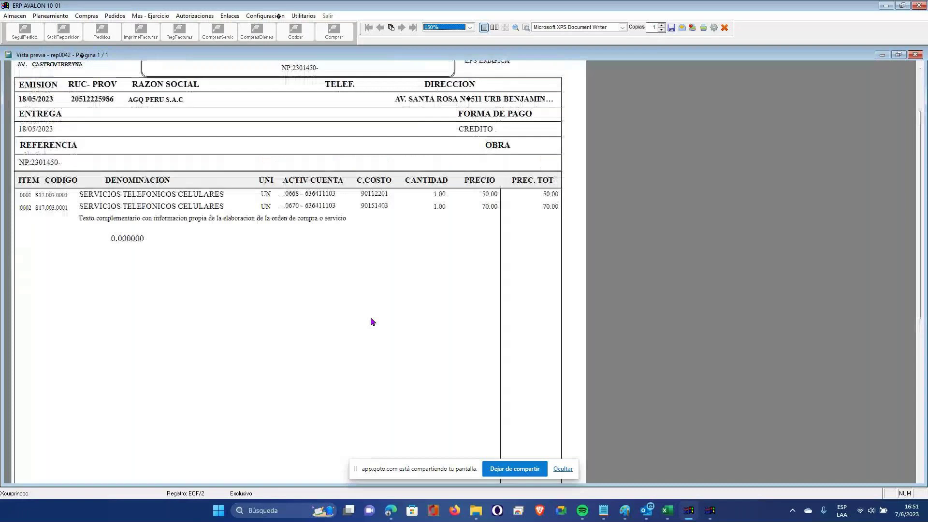
{"action": "scroll", "coordinate": [372, 321], "scroll_direction": "up", "scroll_amount": 4}
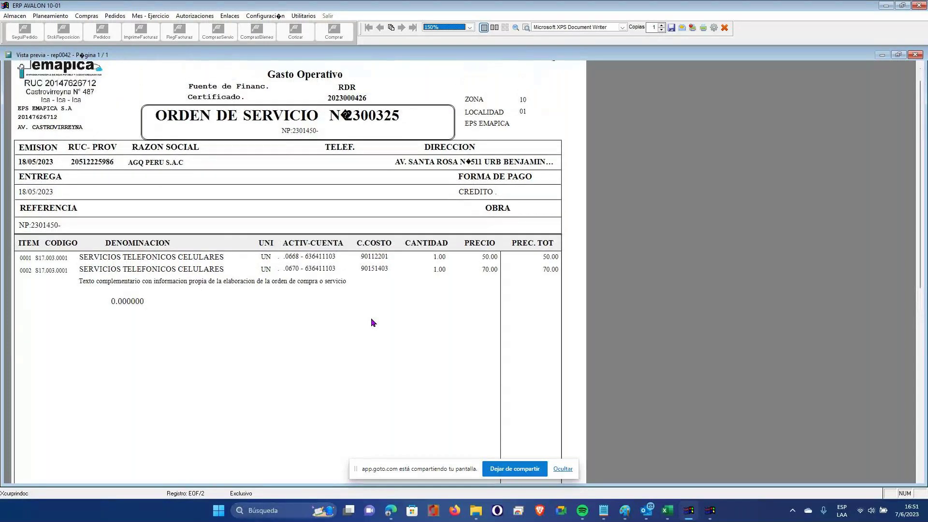
{"action": "scroll", "coordinate": [372, 322], "scroll_direction": "up", "scroll_amount": 1}
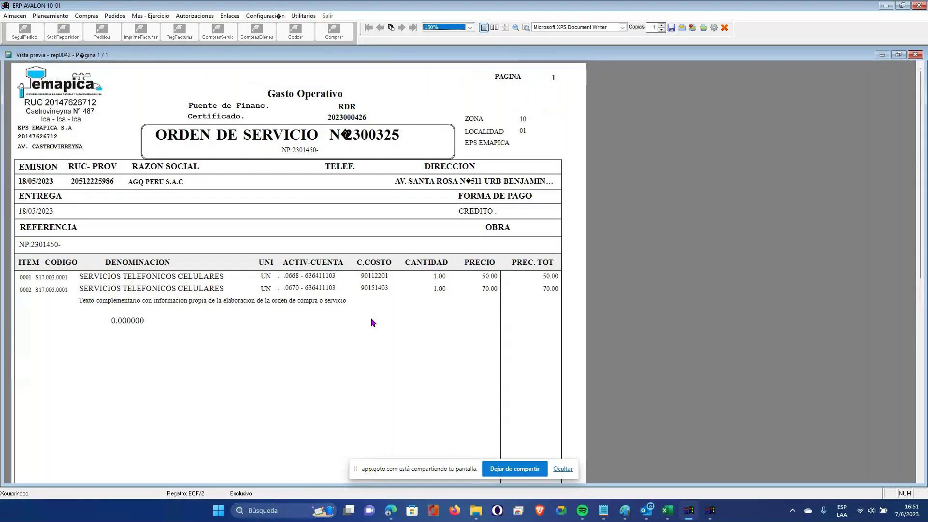
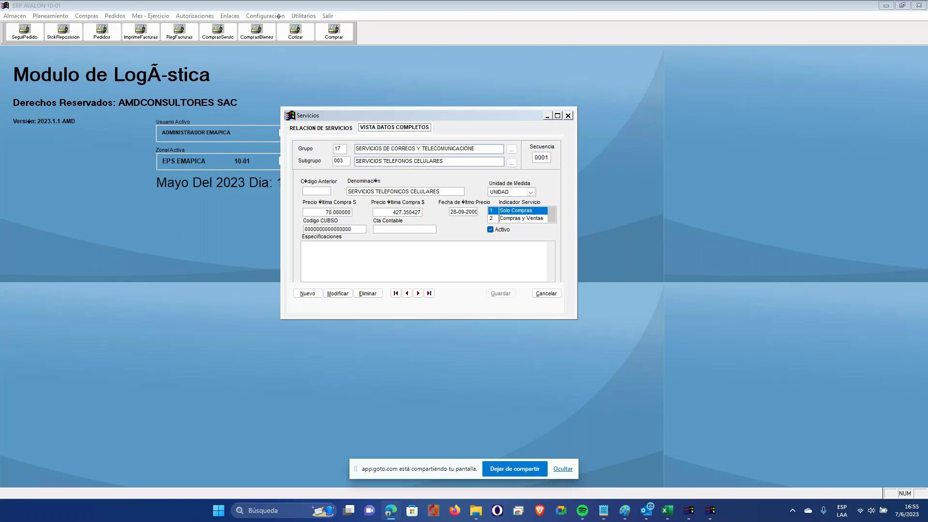
- Leave the service record for mobile telephone services and close the services catalogue
{"action": "left_click", "coordinate": [546, 294]}
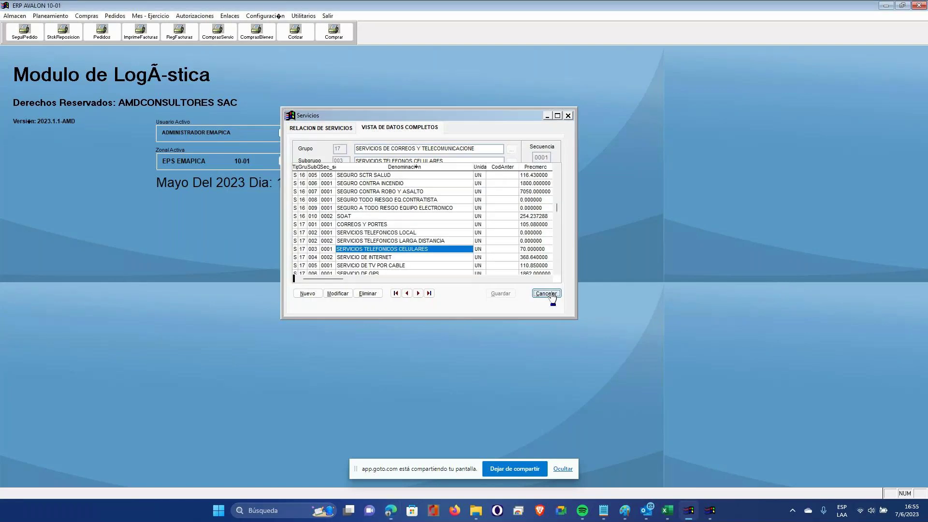
{"action": "left_click", "coordinate": [551, 295]}
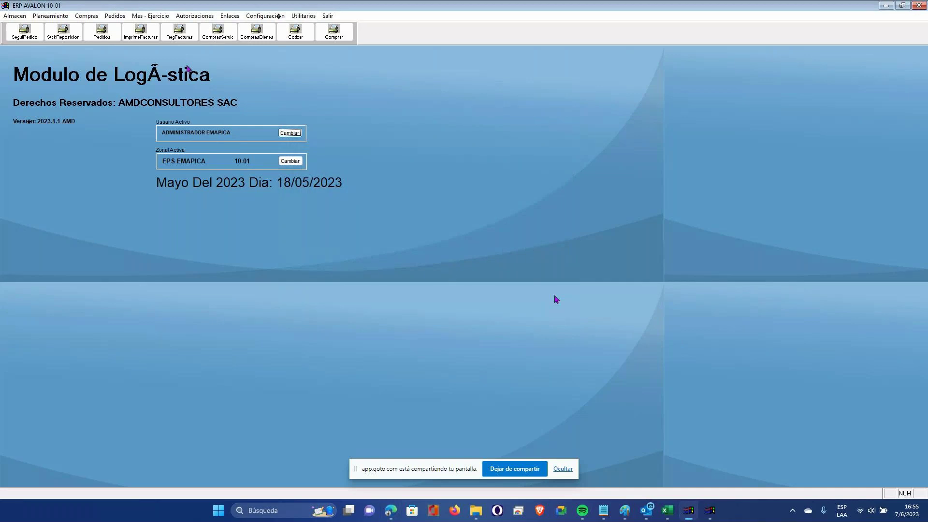
{"action": "left_click", "coordinate": [108, 16]}
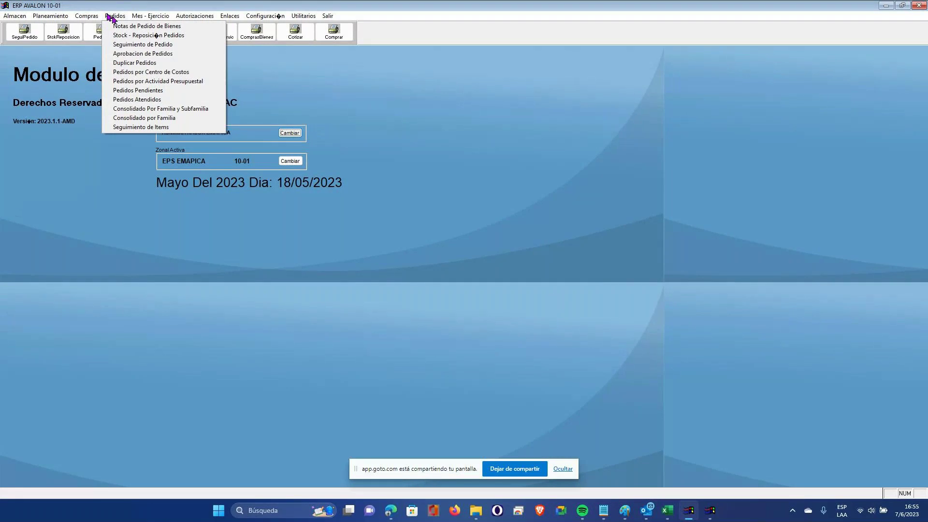
{"action": "mouse_move", "coordinate": [89, 17]}
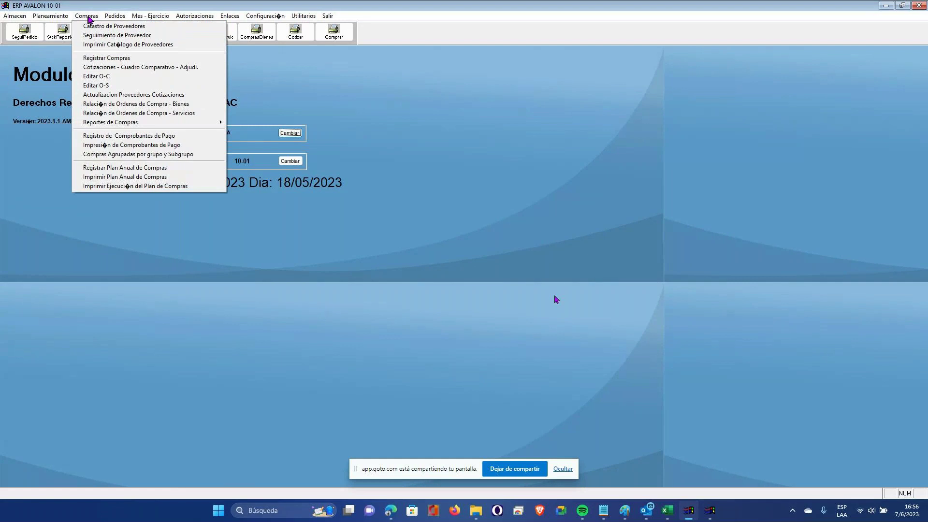
{"action": "mouse_move", "coordinate": [60, 17]}
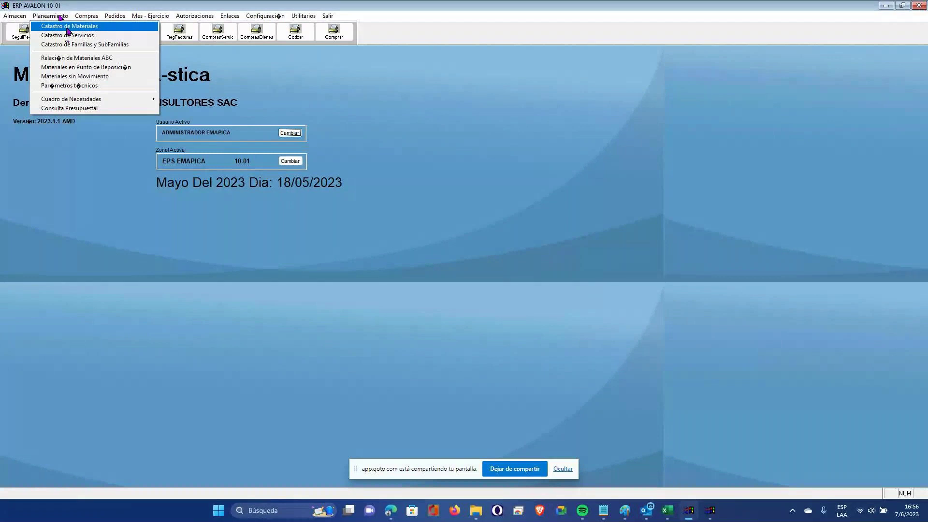
{"action": "left_click", "coordinate": [372, 89]}
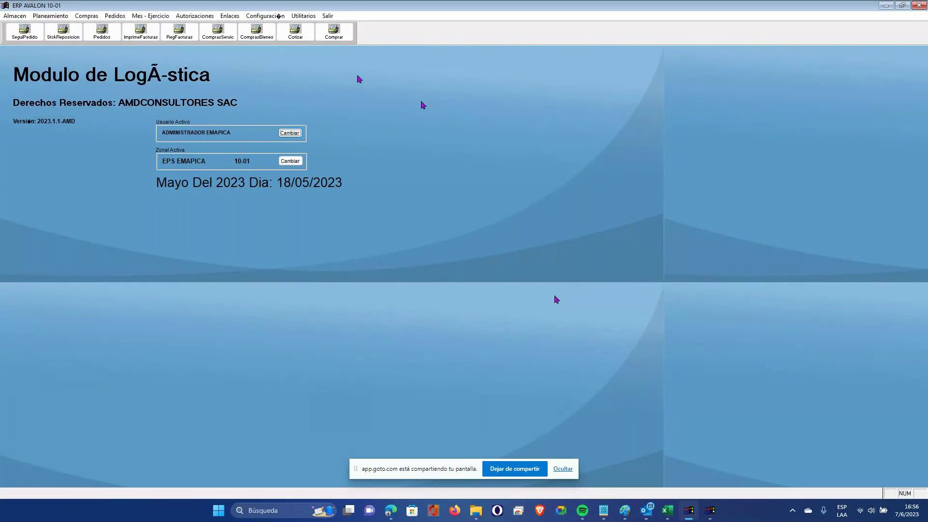
- Open the list of goods purchase orders and preview the order issued 18/05/2023 with destination Archivo Empresa
{"action": "left_click", "coordinate": [80, 19]}
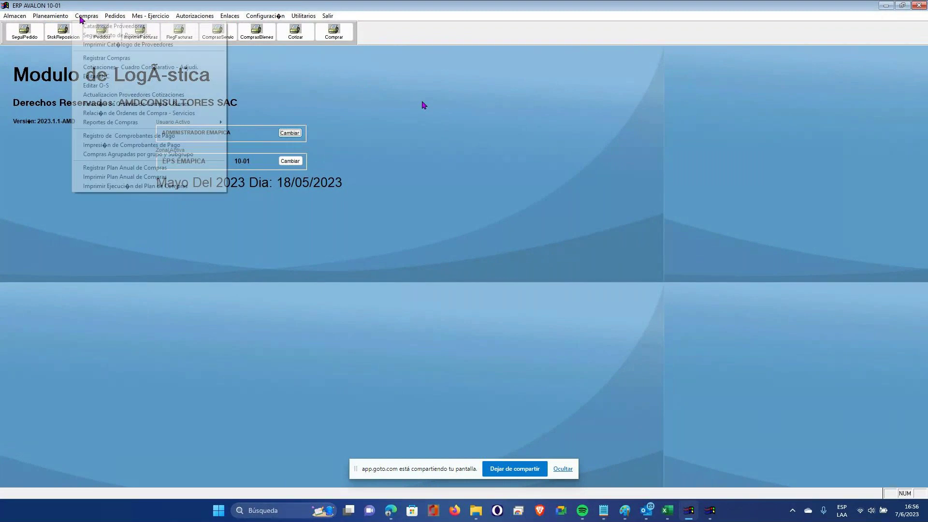
{"action": "left_click", "coordinate": [360, 78]}
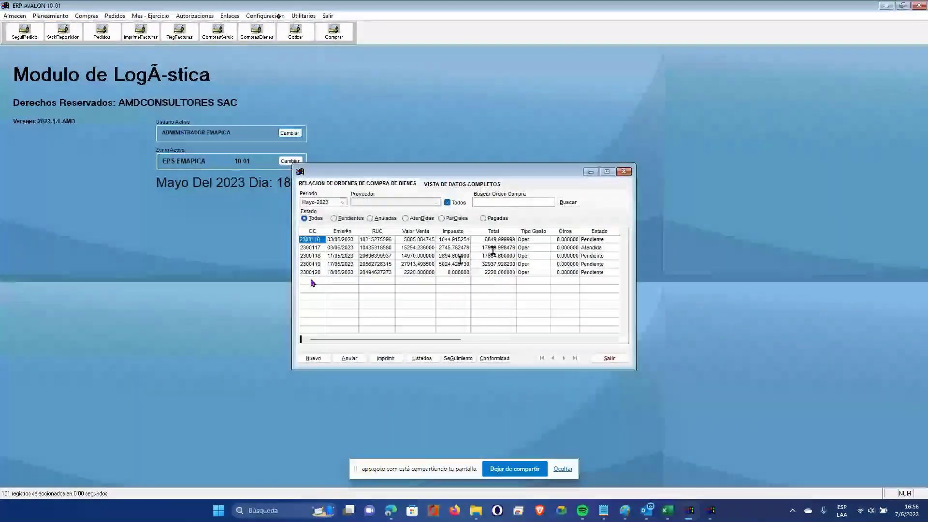
{"action": "left_click", "coordinate": [309, 272]}
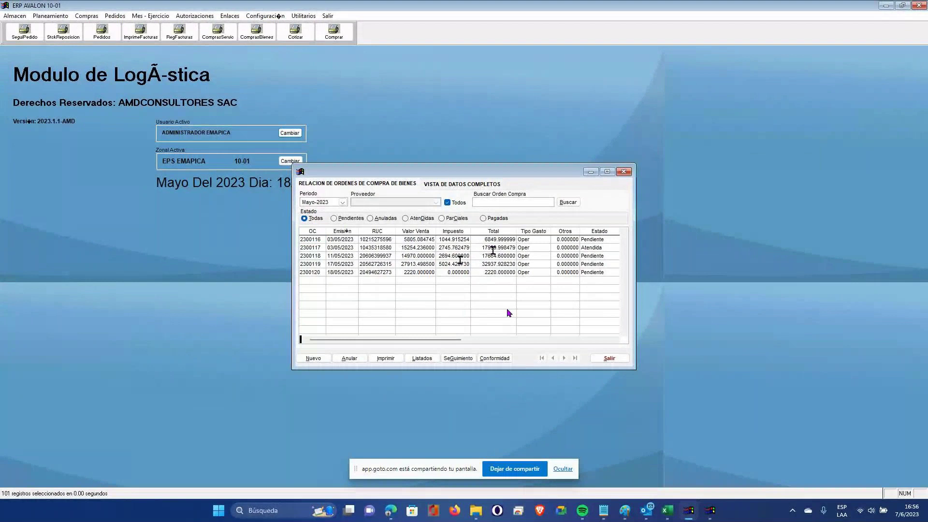
{"action": "left_click", "coordinate": [386, 358]}
{"action": "left_click", "coordinate": [435, 298]}
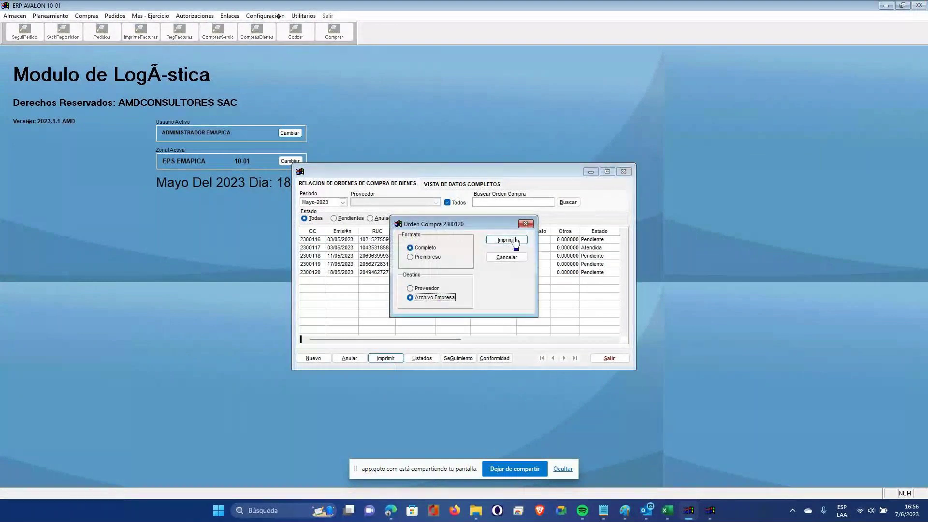
{"action": "left_click", "coordinate": [516, 240]}
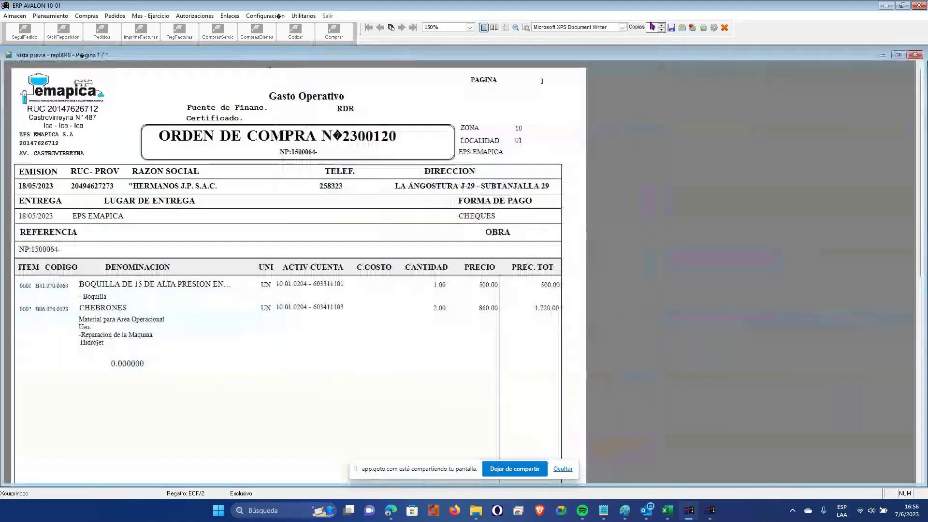
- Check the file formats available for saving the purchase order, including PDF, and close its preview
{"action": "left_click", "coordinate": [670, 28]}
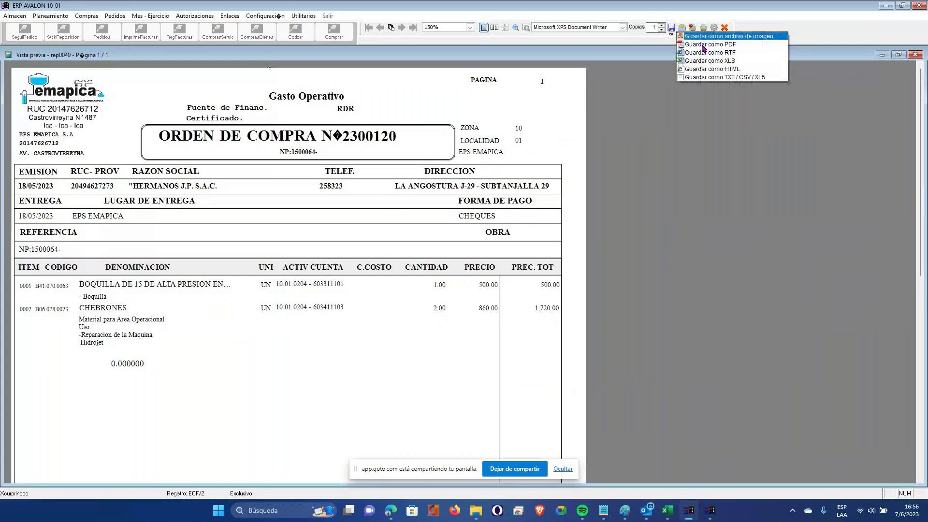
{"action": "left_click", "coordinate": [704, 47]}
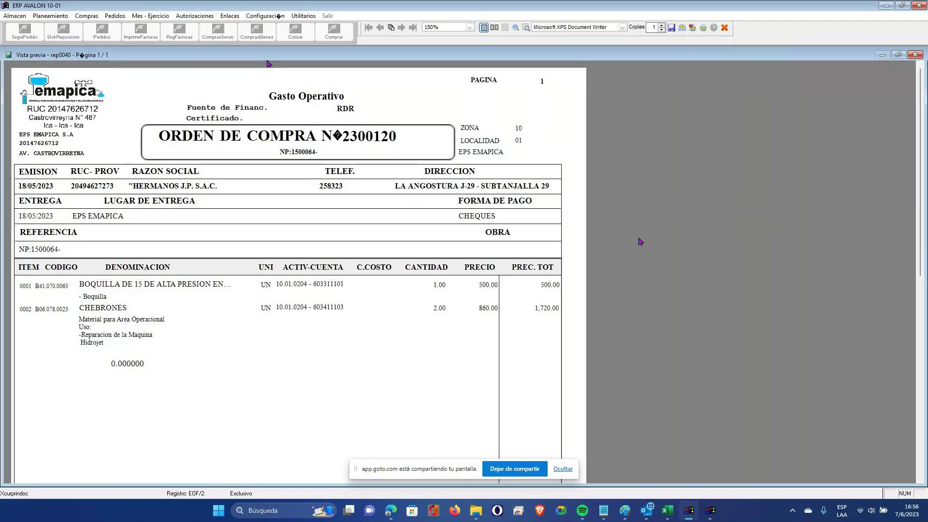
{"action": "key", "text": "Escape"}
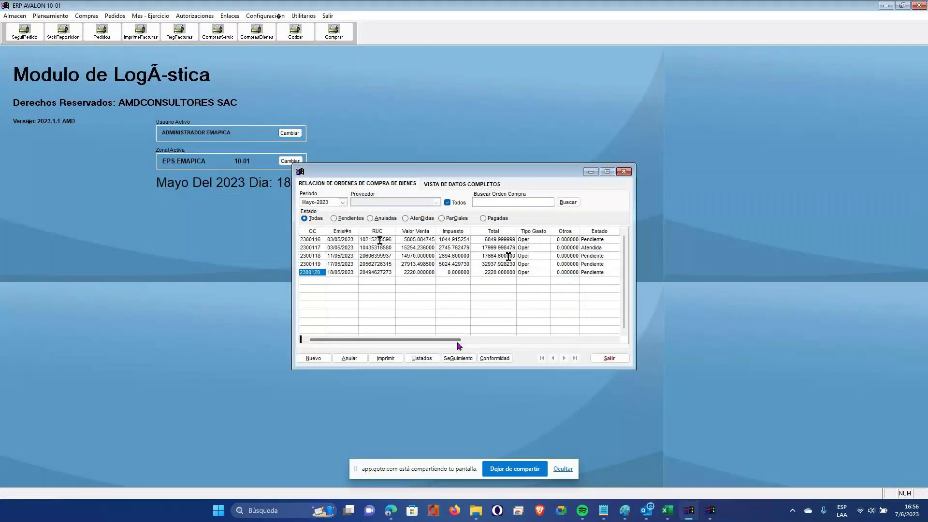
- Generate the Detallado report of issued purchase orders for Mayo-2023, covering all suppliers, statuses and purchases, and review it in a maximized preview
{"action": "left_click", "coordinate": [422, 358]}
{"action": "left_click", "coordinate": [488, 279]}
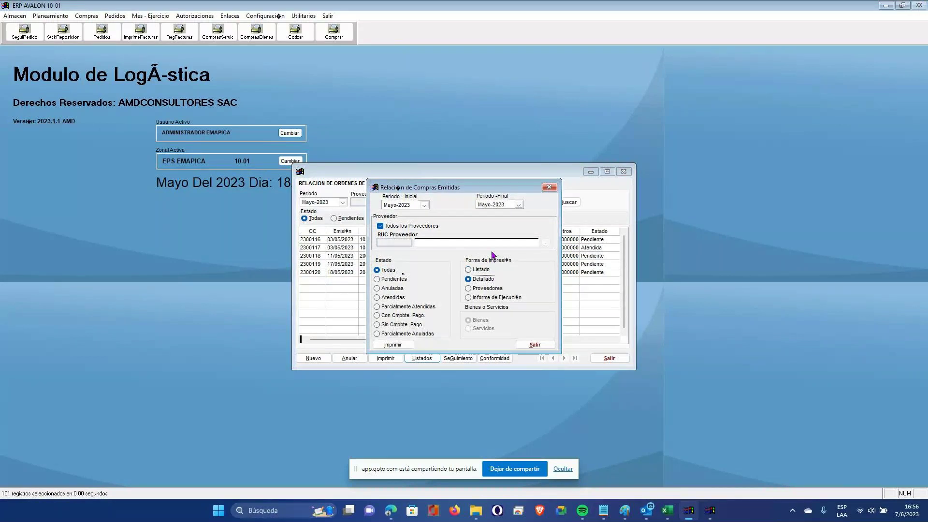
{"action": "left_click", "coordinate": [391, 345]}
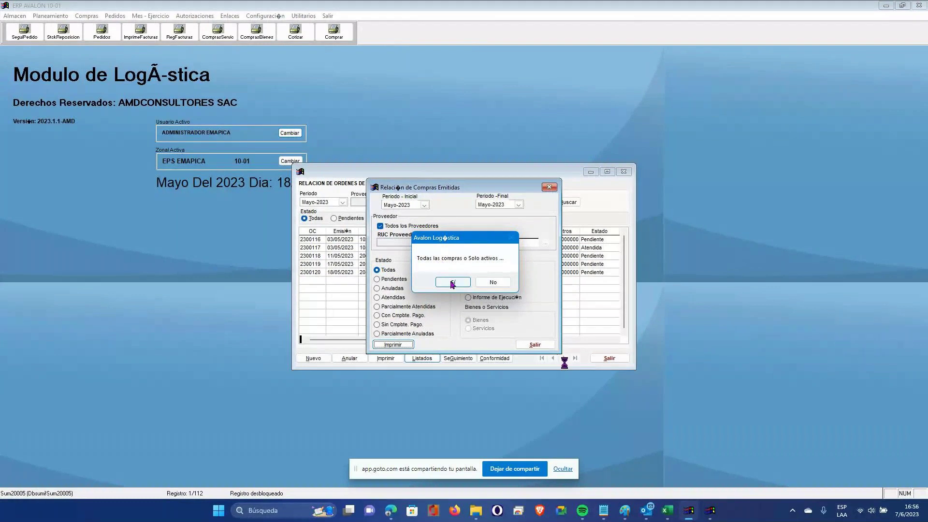
{"action": "left_click", "coordinate": [453, 282]}
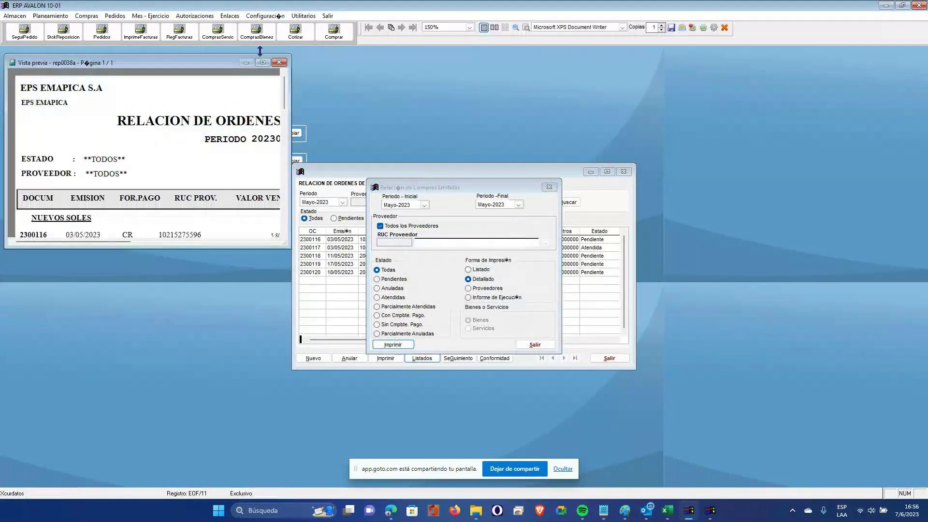
{"action": "double_click", "coordinate": [262, 63]}
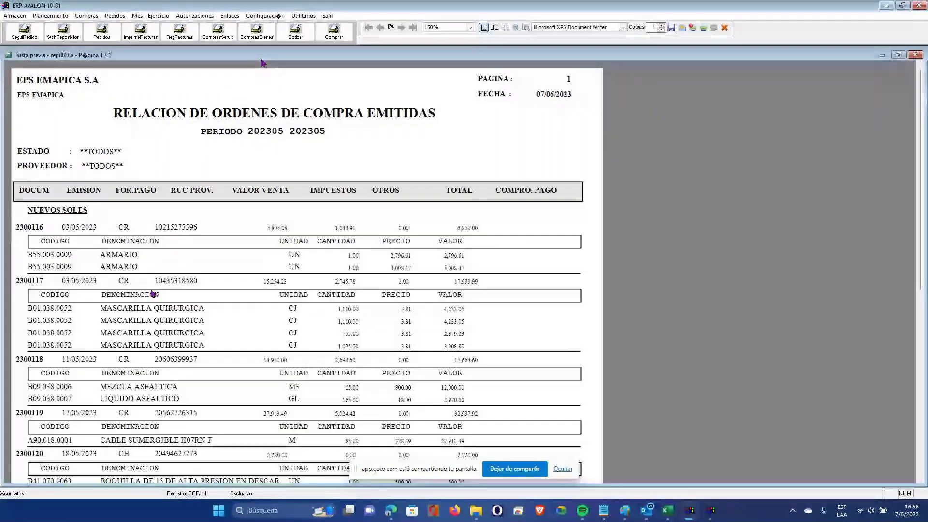
{"action": "scroll", "coordinate": [82, 310], "scroll_direction": "down", "scroll_amount": 1}
{"action": "scroll", "coordinate": [374, 151], "scroll_direction": "down", "scroll_amount": 3}
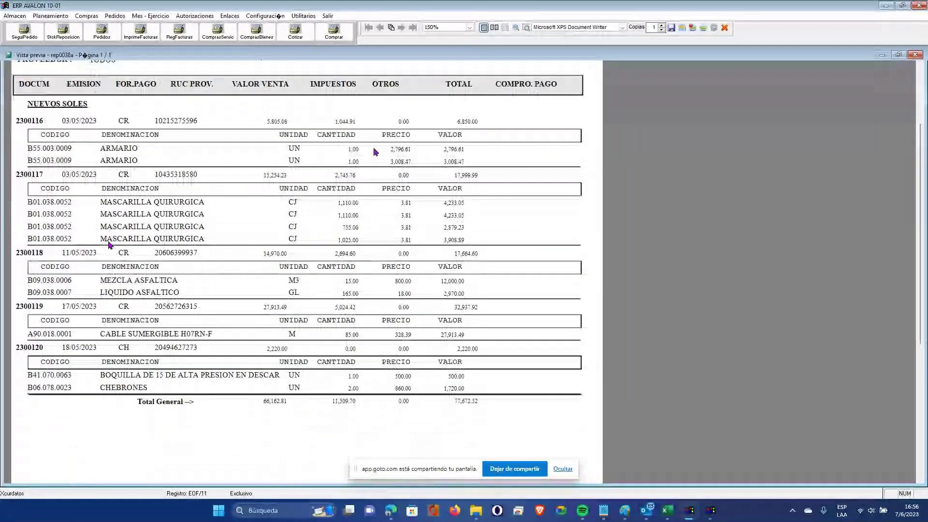
{"action": "scroll", "coordinate": [373, 147], "scroll_direction": "up", "scroll_amount": 1}
- Check the report's save formats, and close the report and the goods purchase order list
{"action": "left_click", "coordinate": [672, 28]}
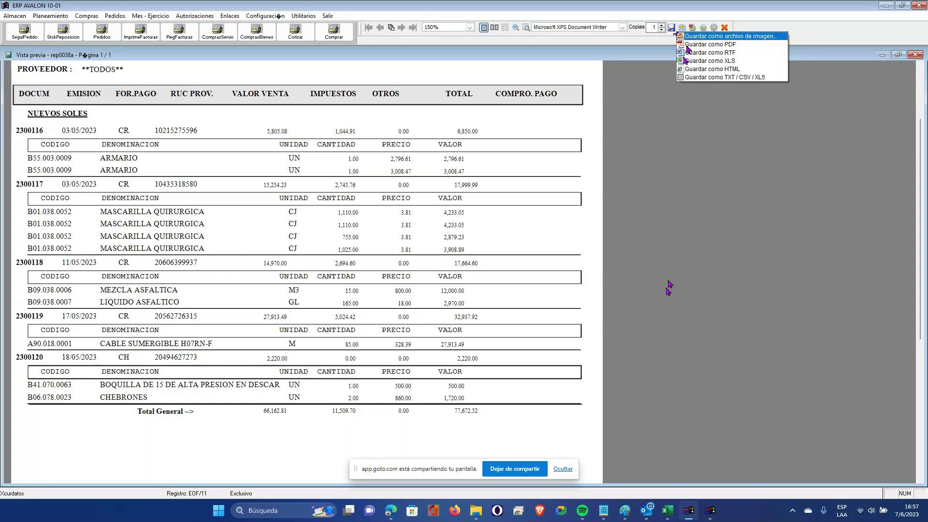
{"action": "key", "text": "Escape"}
{"action": "left_click", "coordinate": [532, 348]}
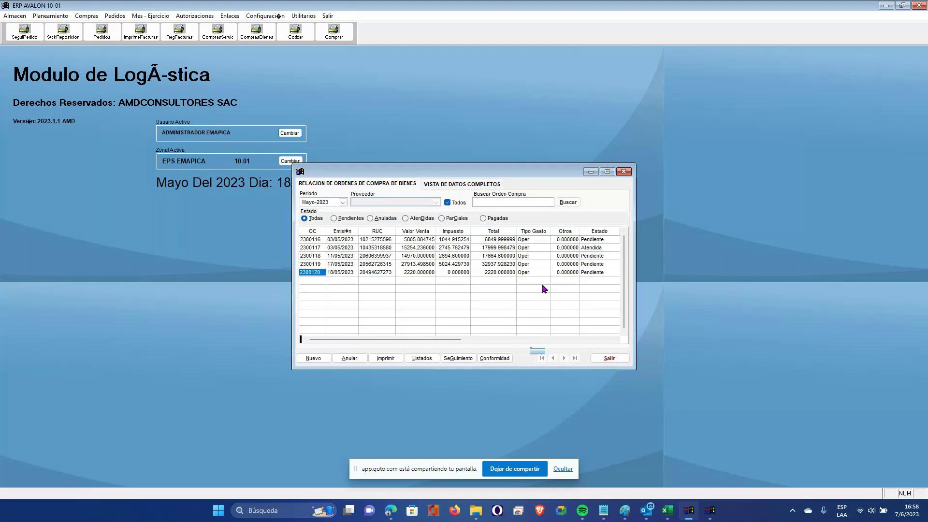
{"action": "left_click", "coordinate": [605, 359]}
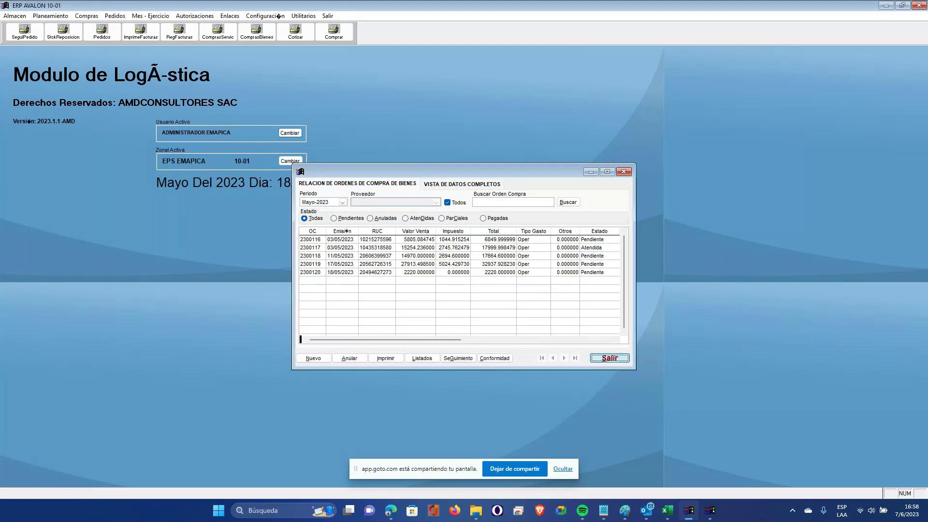
{"action": "left_click", "coordinate": [605, 359]}
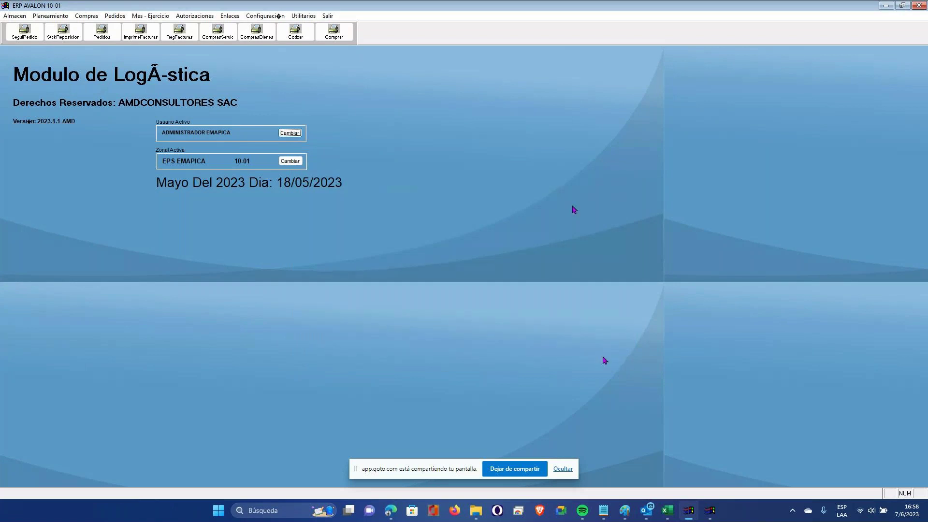
{"action": "left_click", "coordinate": [114, 16]}
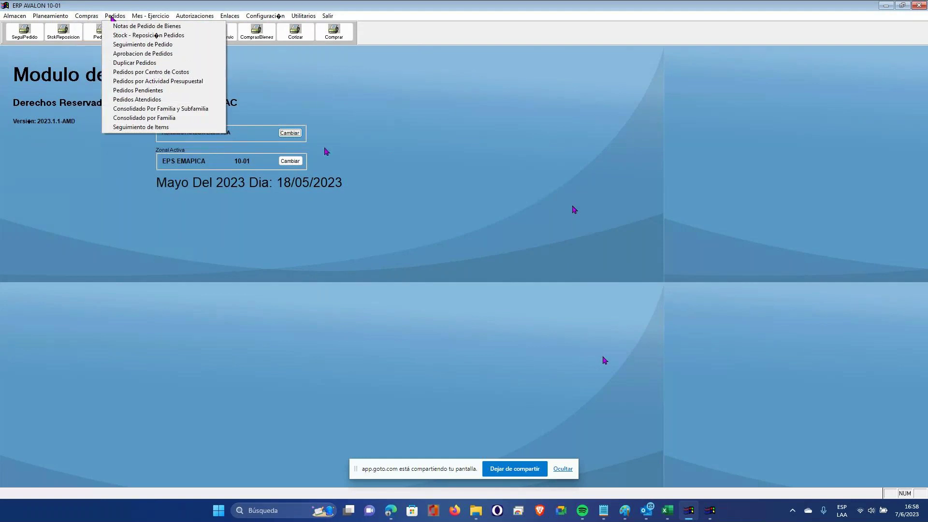
{"action": "left_click", "coordinate": [533, 139]}
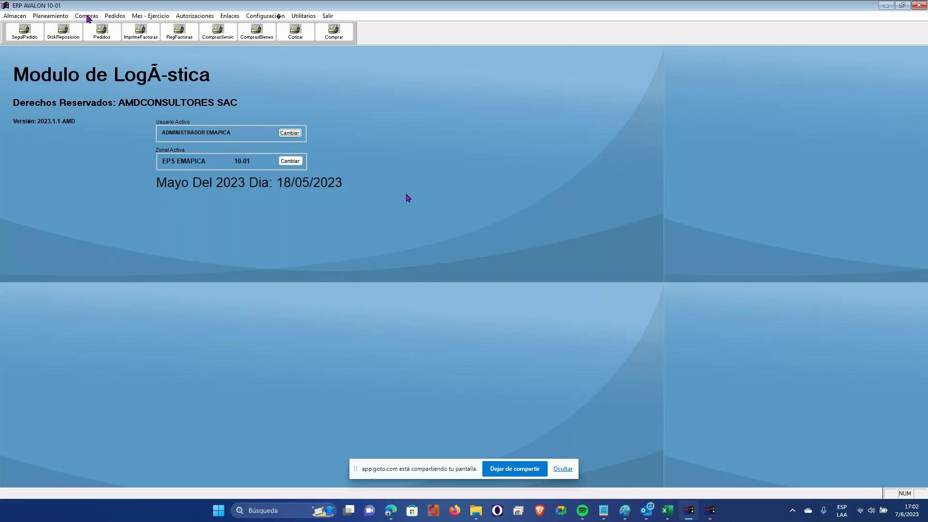
{"action": "key", "text": "alt+c"}
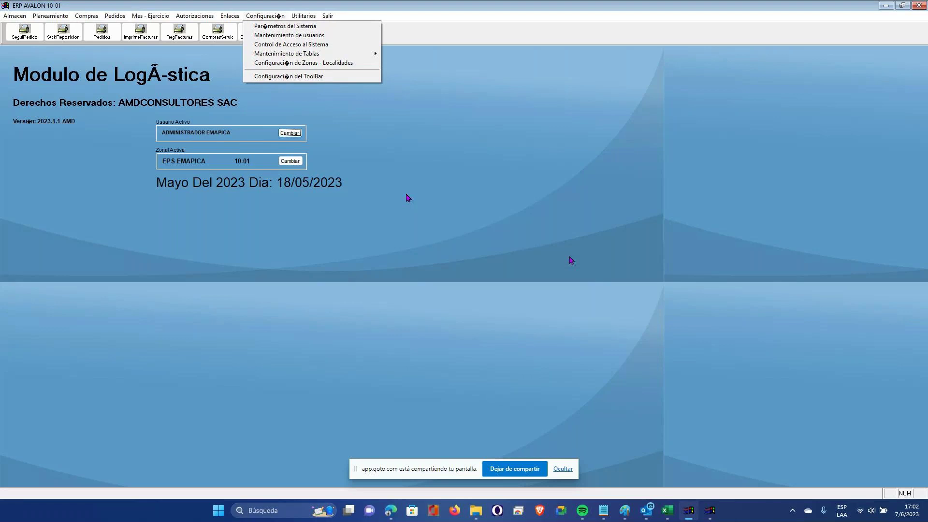
{"action": "left_click", "coordinate": [301, 27]}
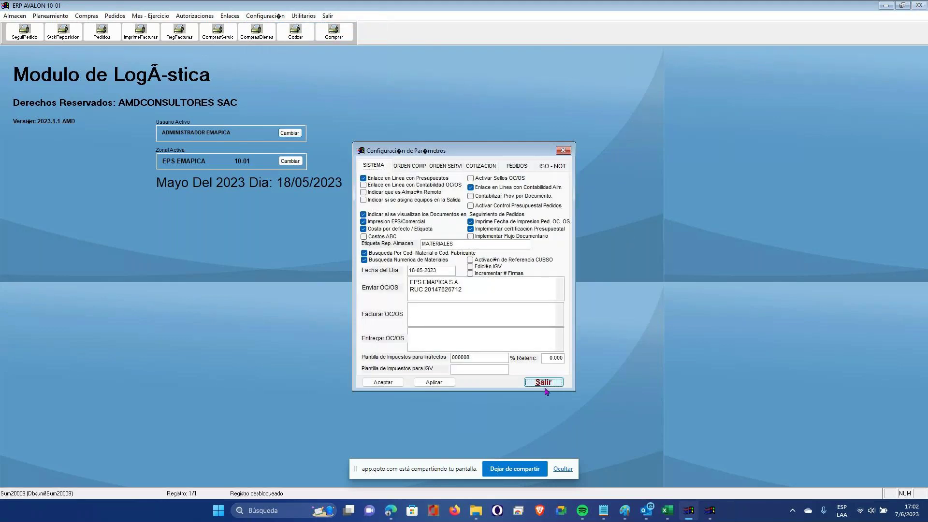
{"action": "left_click", "coordinate": [543, 382]}
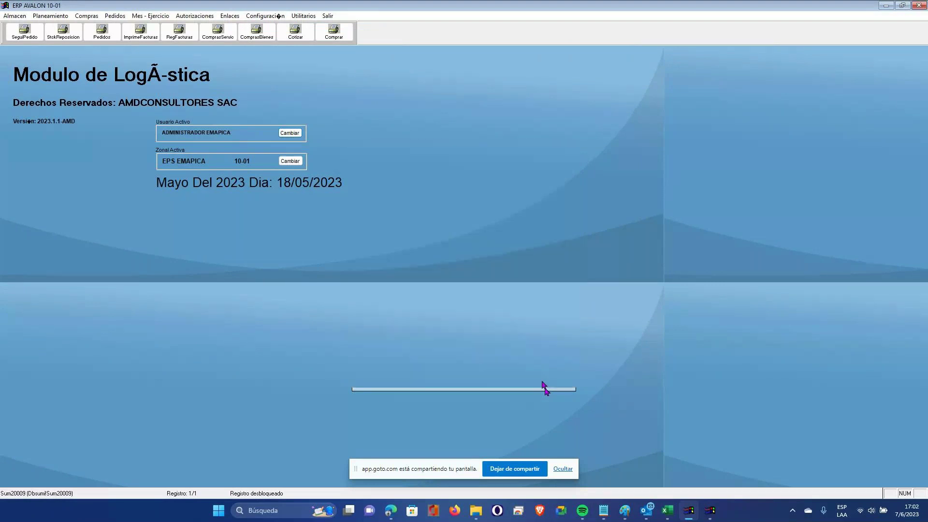
- Try Precio mas bajo del Estudio de Mercado as the certification criterion in the system's quotation parameters, and exit without saving
{"action": "left_click", "coordinate": [265, 15]}
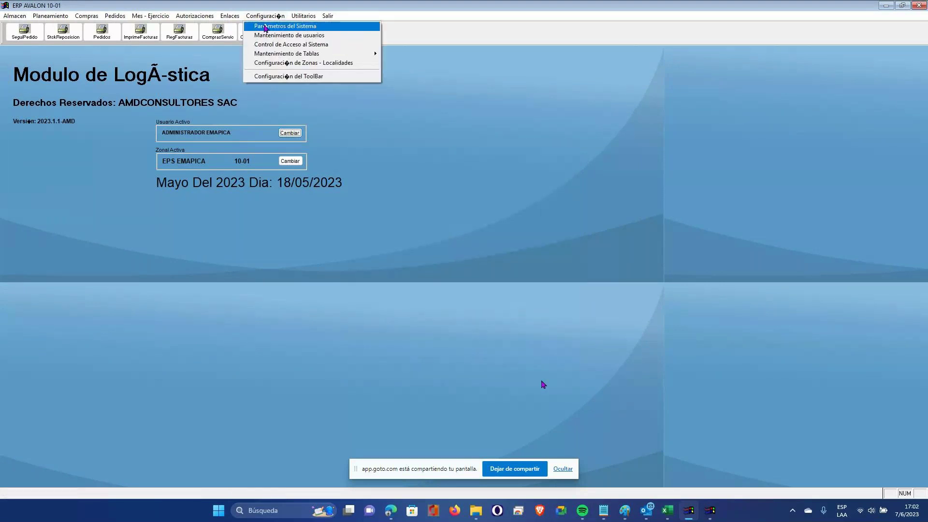
{"action": "left_click", "coordinate": [265, 27]}
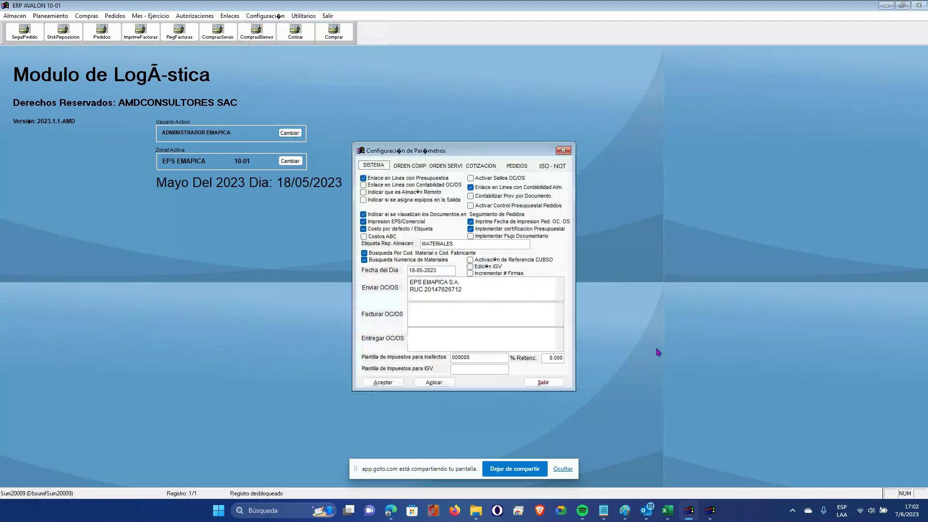
{"action": "left_click", "coordinate": [483, 165]}
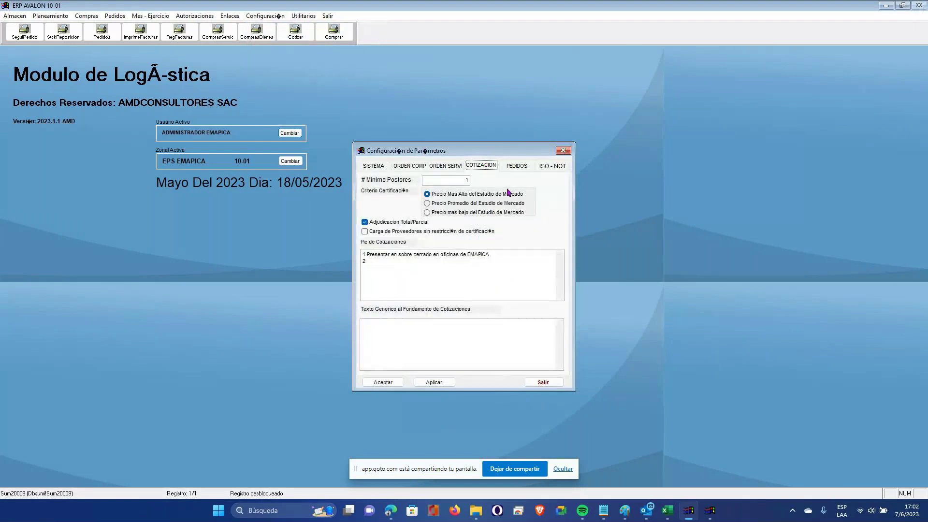
{"action": "key", "text": "Tab"}
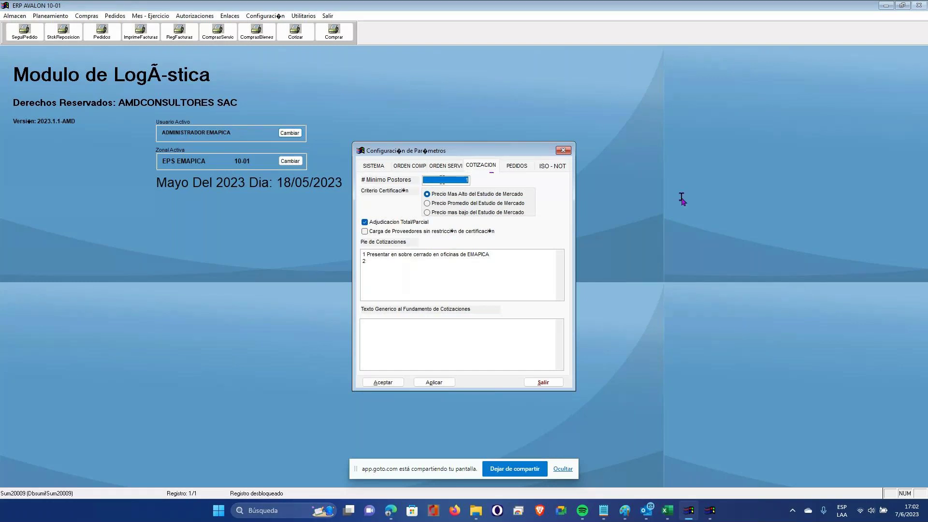
{"action": "left_click", "coordinate": [468, 214]}
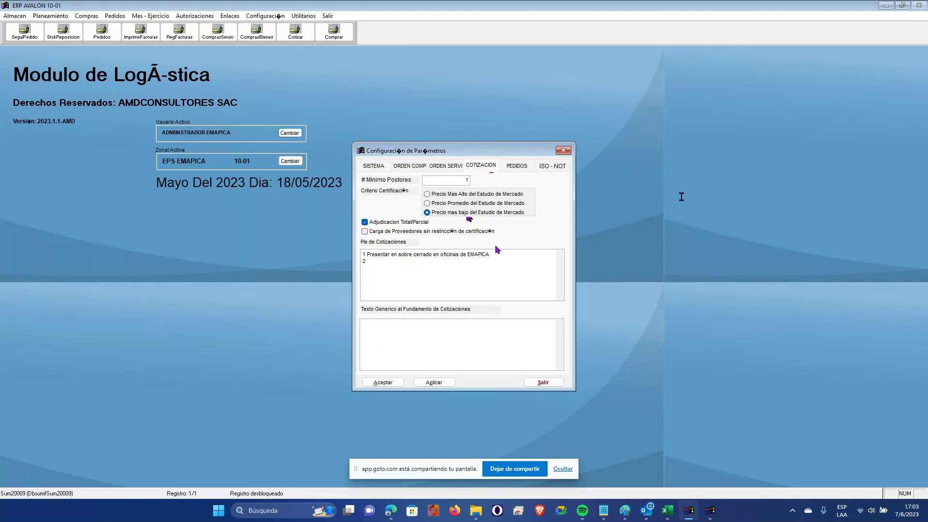
{"action": "left_click", "coordinate": [543, 382]}
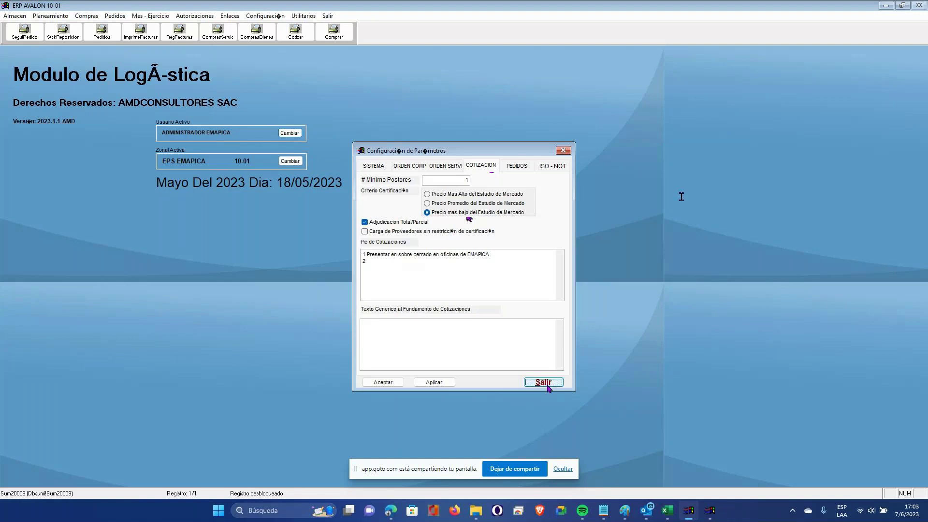
- In the system's quotation parameters, set the minimum number of bidders to 2 and the certification criterion to Precio mas bajo del Estudio de Mercado
{"action": "left_click", "coordinate": [266, 16]}
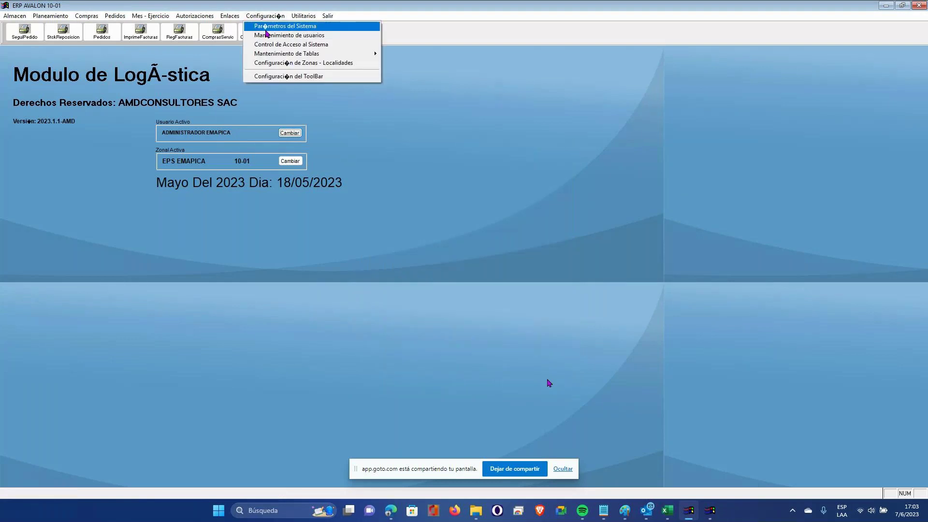
{"action": "left_click", "coordinate": [267, 28]}
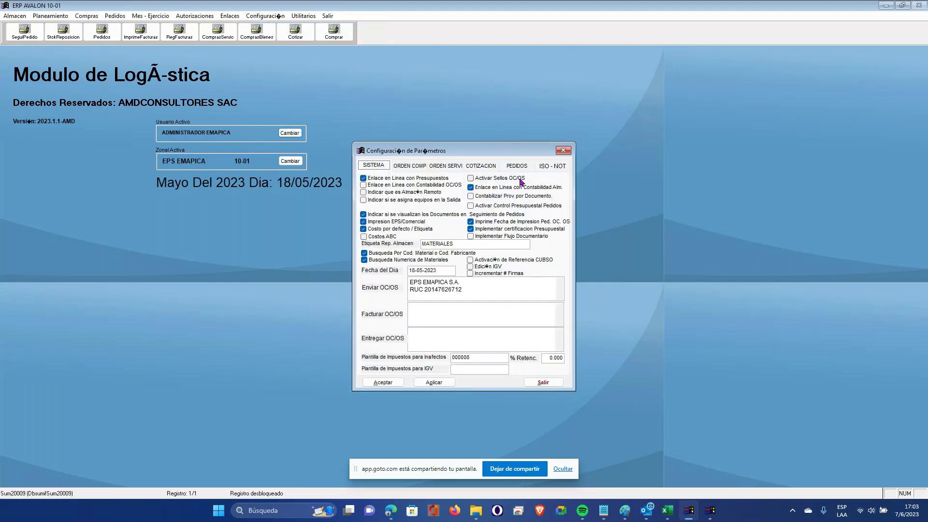
{"action": "left_click", "coordinate": [481, 166]}
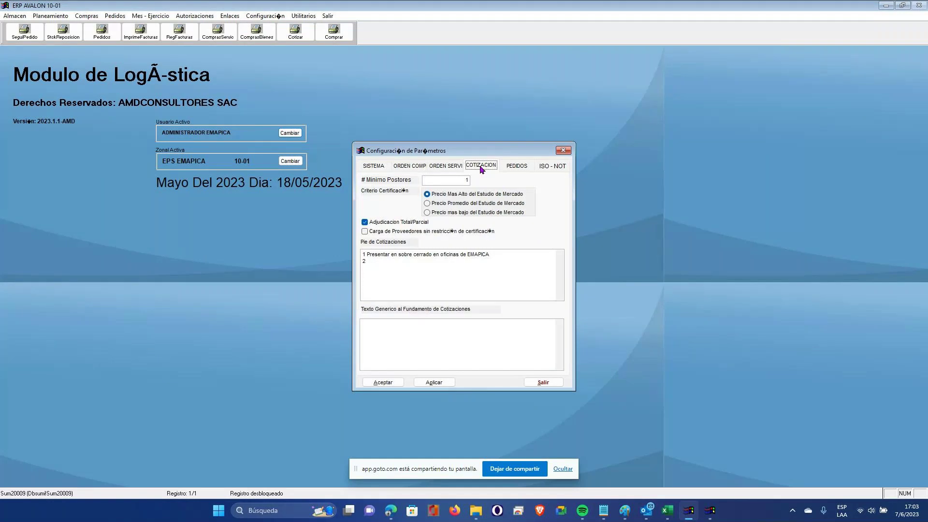
{"action": "key", "text": "Tab"}
{"action": "type", "text": "2"}
{"action": "key", "text": "Tab"}
{"action": "left_click", "coordinate": [500, 213]}
- Switch to the Excel workbook Libro1 and enter the heading Cotizacion in cell A11, below the existing purchase notes
{"action": "left_click", "coordinate": [668, 510]}
{"action": "scroll", "coordinate": [533, 327], "scroll_direction": "down", "scroll_amount": 2}
{"action": "scroll", "coordinate": [488, 346], "scroll_direction": "up", "scroll_amount": 2}
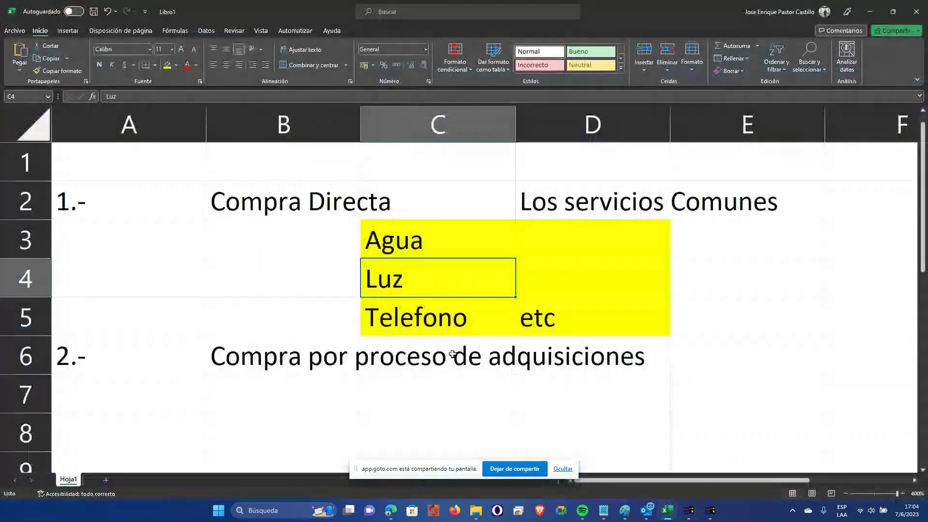
{"action": "scroll", "coordinate": [459, 351], "scroll_direction": "down", "scroll_amount": 1}
{"action": "scroll", "coordinate": [452, 354], "scroll_direction": "down", "scroll_amount": 1}
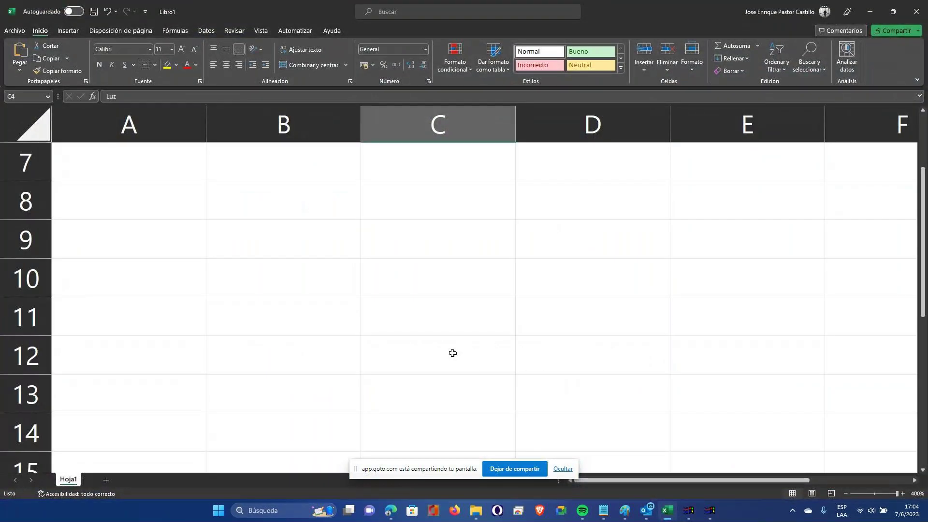
{"action": "scroll", "coordinate": [453, 353], "scroll_direction": "down", "scroll_amount": 1}
{"action": "left_click", "coordinate": [201, 212]}
{"action": "type", "text": "Co"}
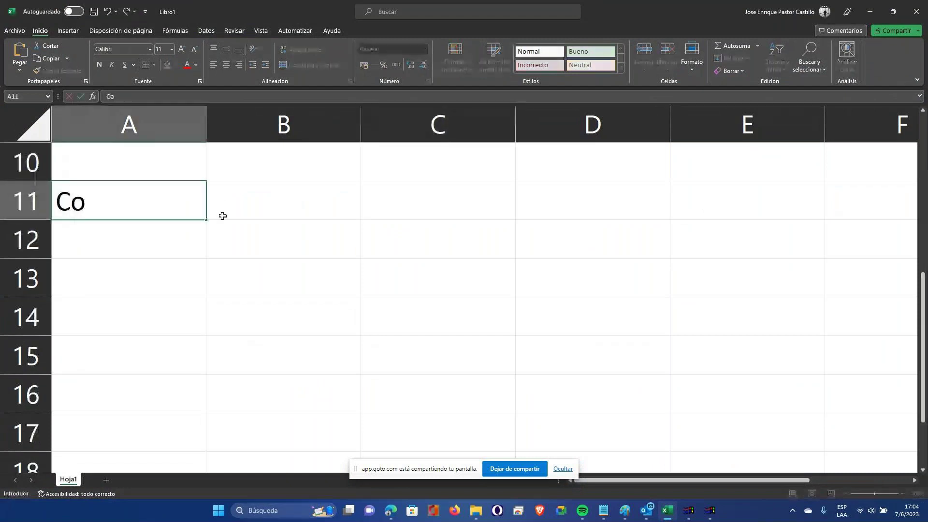
{"action": "type", "text": "tizacon"}
{"action": "key", "text": "BackSpace"}
{"action": "key", "text": "BackSpace"}
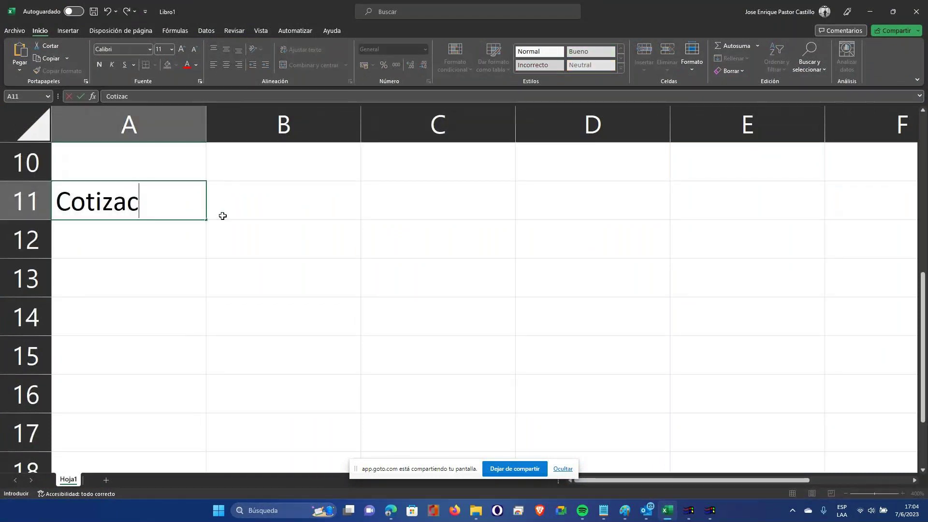
{"action": "type", "text": "ion"}
{"action": "key", "text": "Return"}
- List Item1, Item2 and Item3 in cells A13 to A15 under the Cotizacion heading
{"action": "key", "text": "Return"}
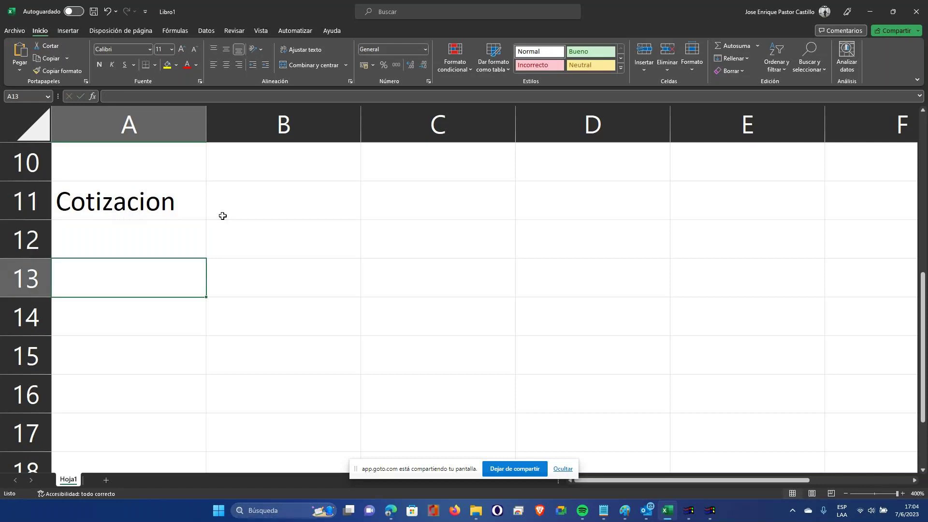
{"action": "type", "text": "Itr"}
{"action": "key", "text": "BackSpace"}
{"action": "type", "text": "t"}
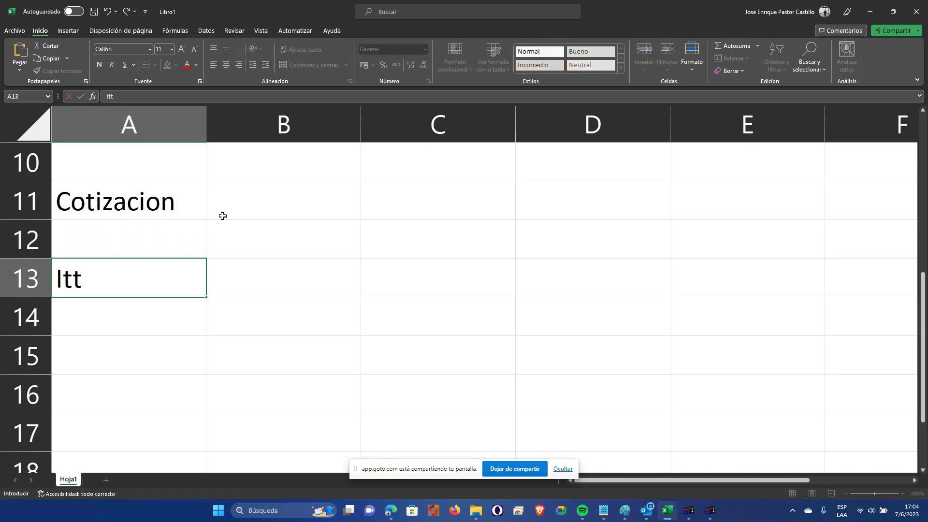
{"action": "key", "text": "BackSpace"}
{"action": "type", "text": "em1"}
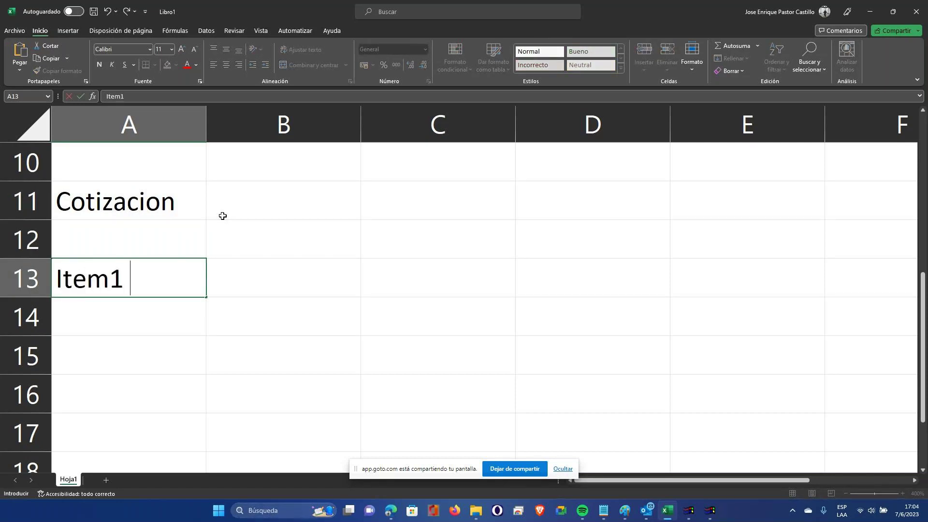
{"action": "key", "text": "Return"}
{"action": "type", "text": "Item2"}
{"action": "key", "text": "Return"}
{"action": "type", "text": "Item"}
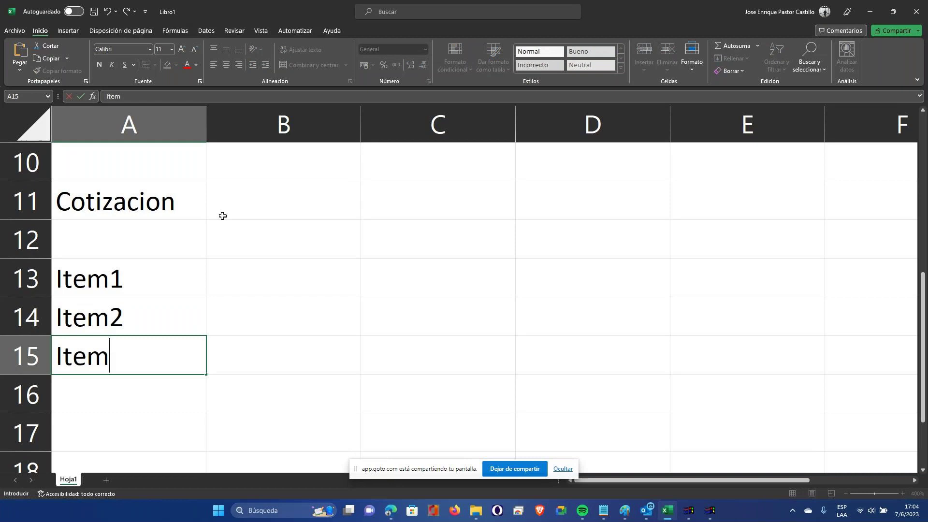
{"action": "type", "text": "3"}
{"action": "key", "text": "Return"}
- Enter the supplier headings Prov 1 in B11 and Prov 2 in C11, beside Cotizacion
{"action": "key", "text": "Up"}
{"action": "key", "text": "Up"}
{"action": "key", "text": "Up"}
{"action": "key", "text": "Up"}
{"action": "key", "text": "Right"}
{"action": "key", "text": "Up"}
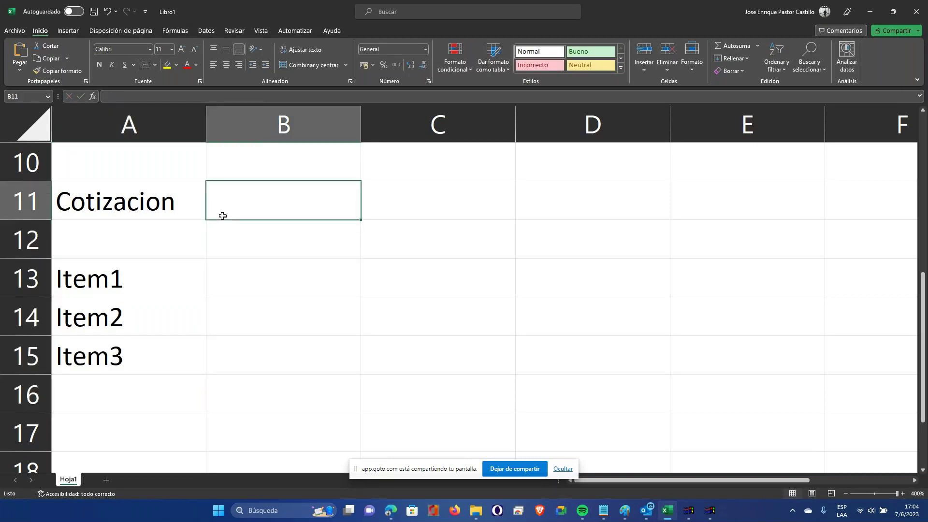
{"action": "type", "text": "Prov"}
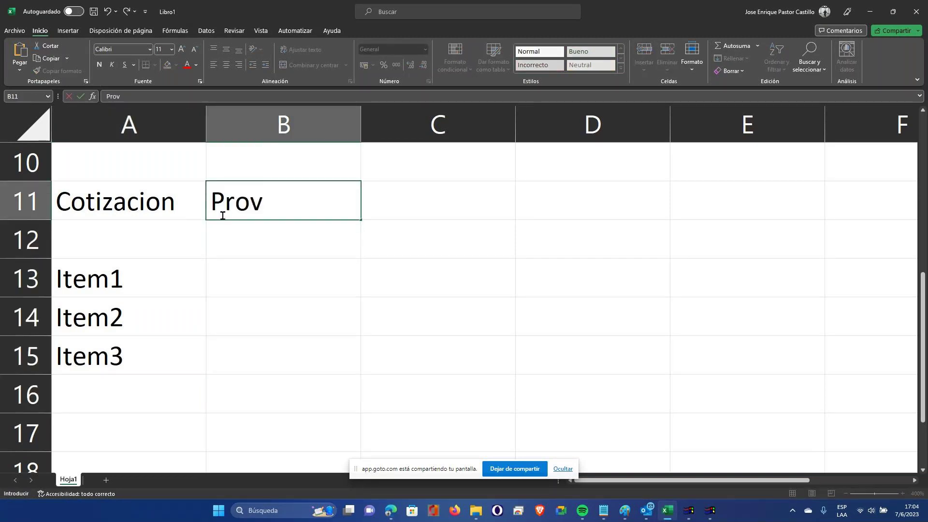
{"action": "type", "text": " 1"}
{"action": "key", "text": "Return"}
{"action": "key", "text": "Up"}
{"action": "key", "text": "Right"}
{"action": "type", "text": "Prov 2"}
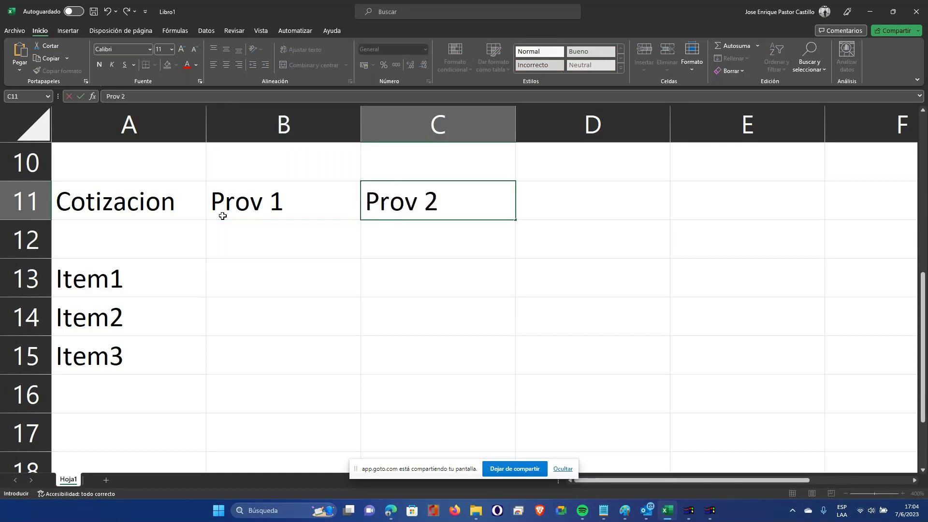
{"action": "key", "text": "Return"}
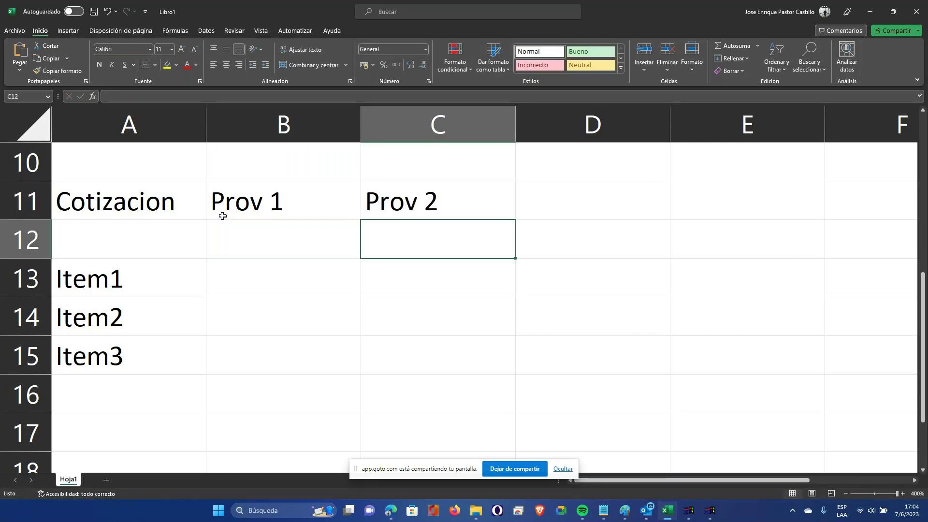
- Add the third supplier heading, Prov 3, in cell D11
{"action": "key", "text": "Up"}
{"action": "key", "text": "Right"}
{"action": "type", "text": "Prove"}
{"action": "key", "text": "BackSpace"}
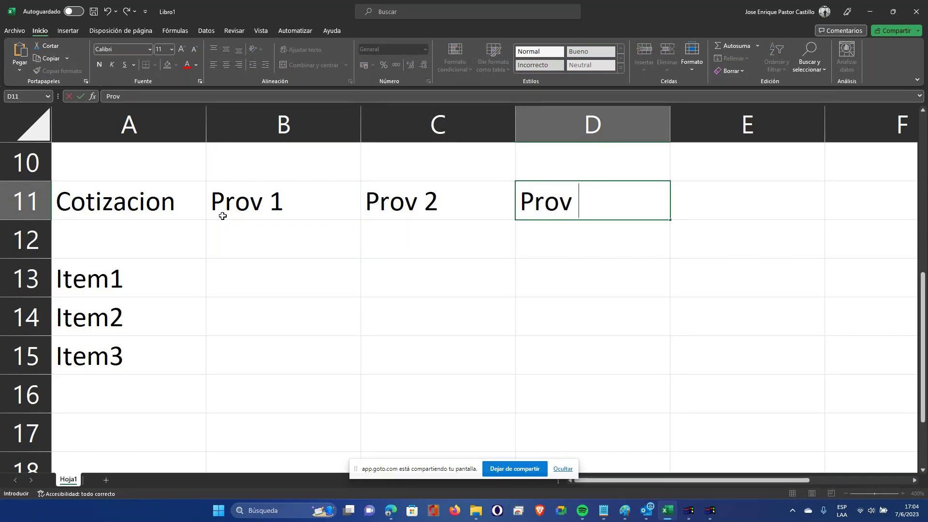
{"action": "type", "text": "3"}
{"action": "key", "text": "Down"}
- Fill in the Item1 quotes in row 13: 5 for Prov 1, 10 for Prov 2 and 6 for Prov 3
{"action": "key", "text": "Down"}
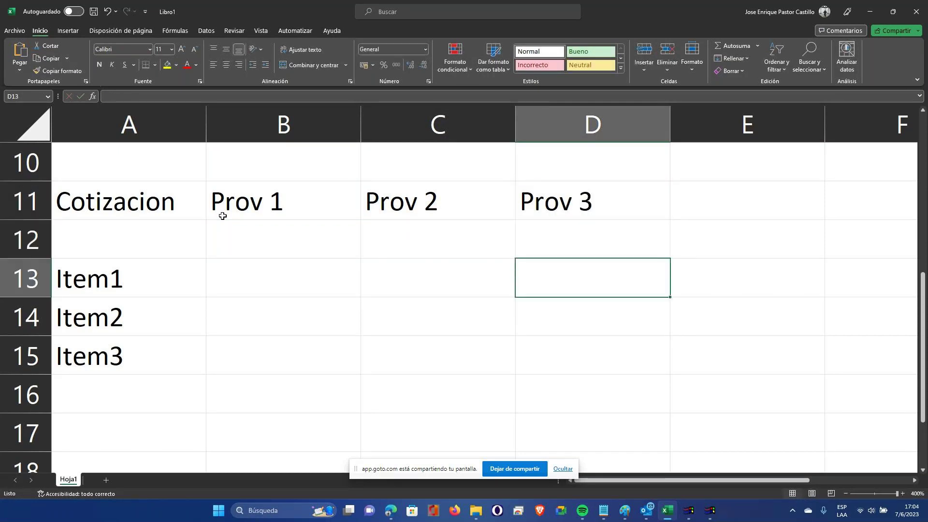
{"action": "key", "text": "Left"}
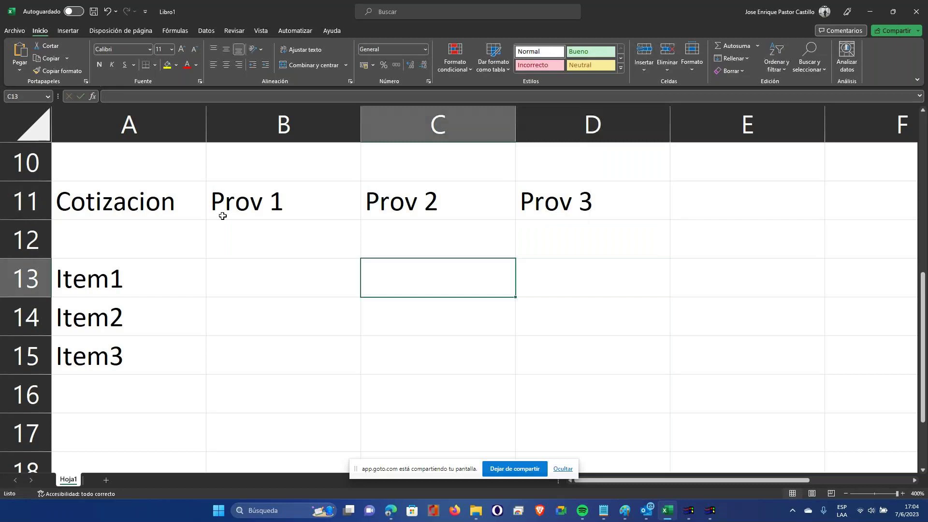
{"action": "key", "text": "Left"}
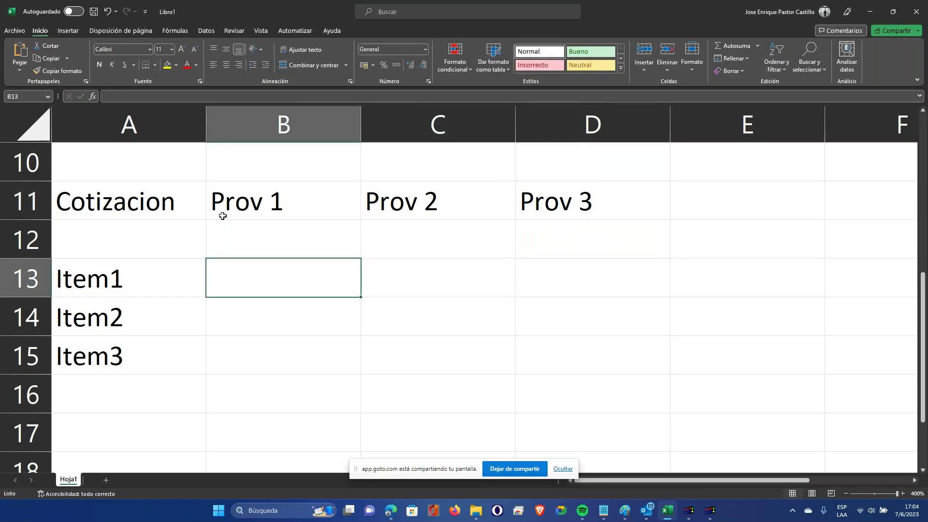
{"action": "type", "text": "5"}
{"action": "key", "text": "Down"}
{"action": "key", "text": "Up"}
{"action": "key", "text": "Right"}
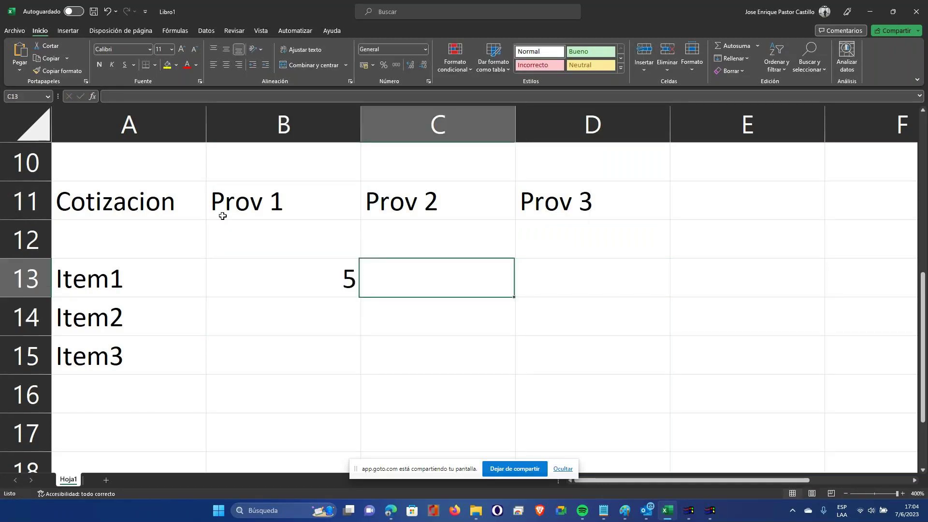
{"action": "type", "text": "10"}
{"action": "key", "text": "Return"}
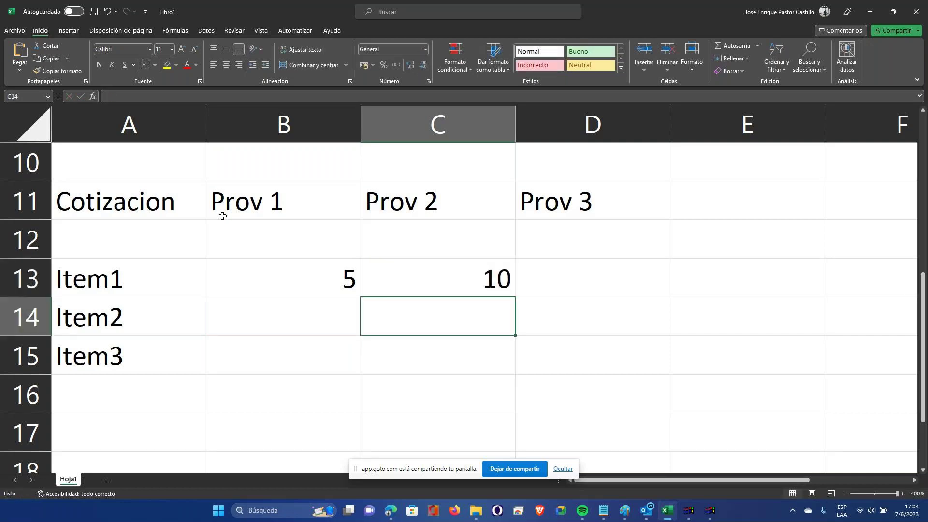
{"action": "key", "text": "Up"}
{"action": "key", "text": "Right"}
{"action": "type", "text": "6"}
{"action": "key", "text": "Return"}
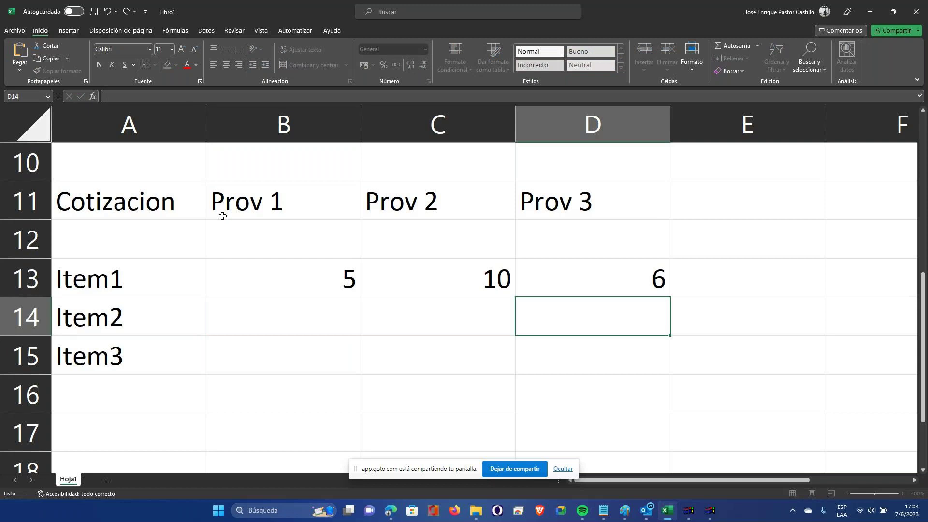
- Fill in the Item2 quotes in row 14: 10 for Prov 1, 4 for Prov 2 and 15 for Prov 3
{"action": "key", "text": "Left"}
{"action": "key", "text": "Left"}
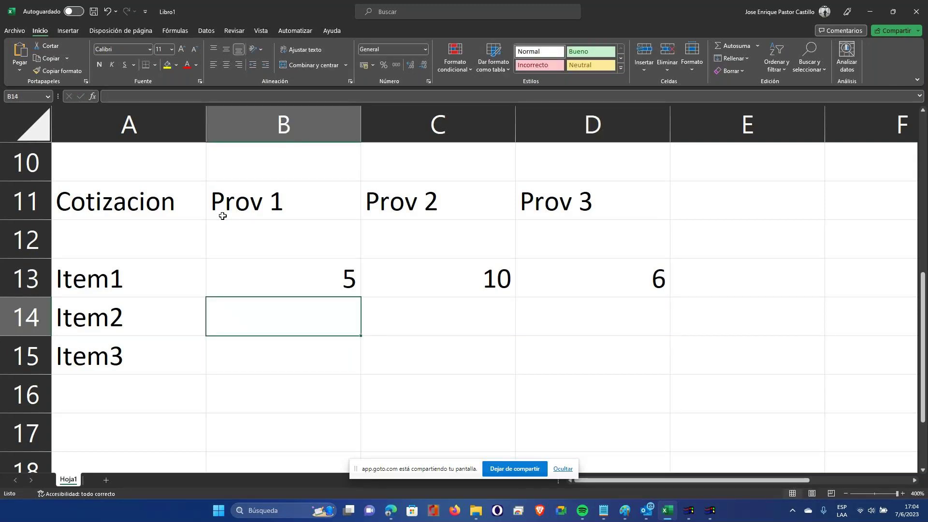
{"action": "type", "text": "10"}
{"action": "key", "text": "Return"}
{"action": "key", "text": "Up"}
{"action": "key", "text": "Right"}
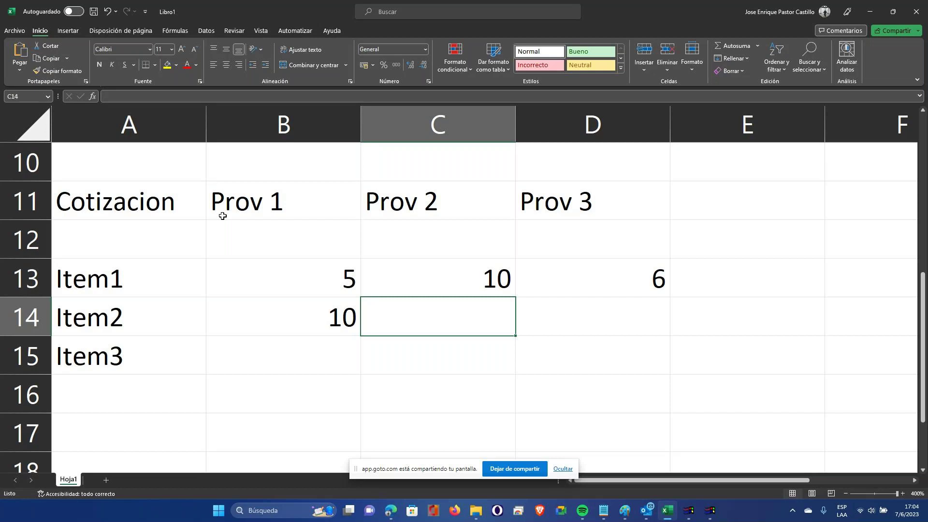
{"action": "type", "text": "4"}
{"action": "key", "text": "Return"}
{"action": "key", "text": "Up"}
{"action": "key", "text": "Right"}
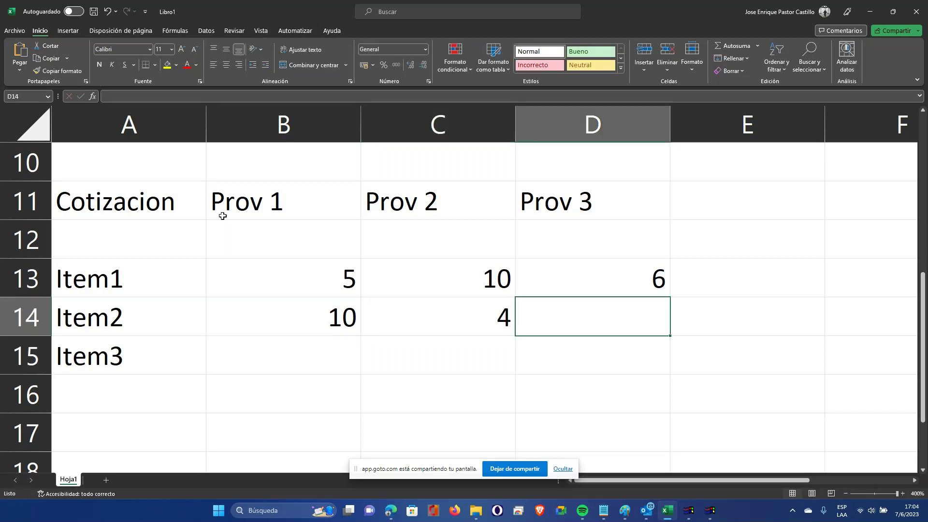
{"action": "type", "text": "15"}
{"action": "key", "text": "Return"}
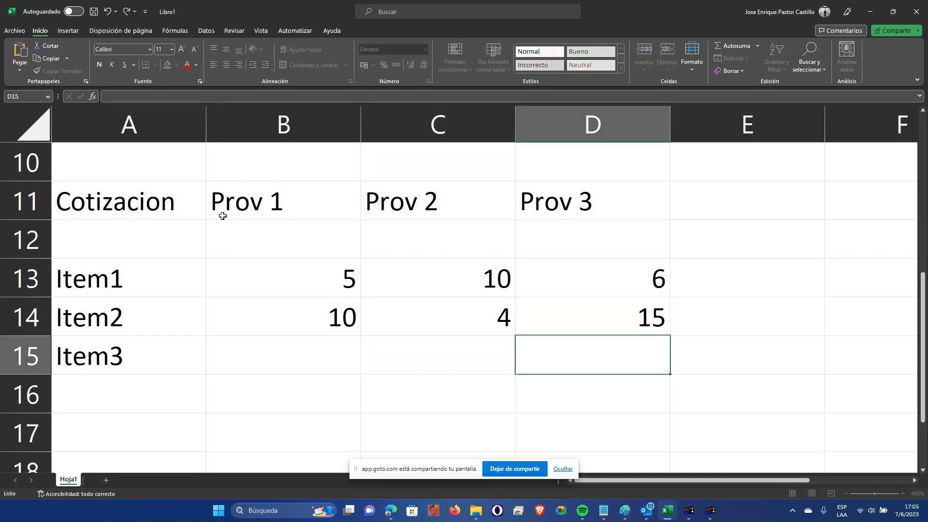
- Fill in the Item3 quotes in row 15: 8 for Prov 1, 9 for Prov 2 and 2 for Prov 3
{"action": "key", "text": "Left"}
{"action": "key", "text": "Left"}
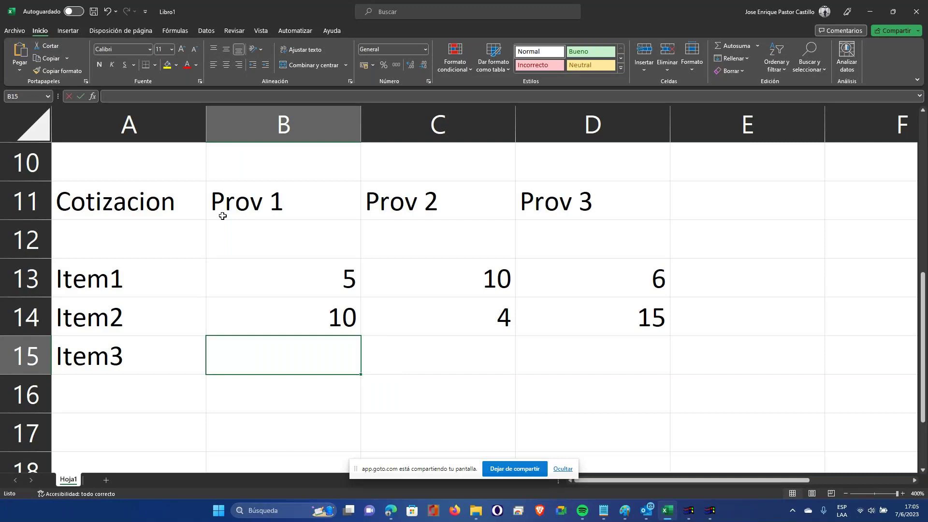
{"action": "type", "text": "8"}
{"action": "key", "text": "Tab"}
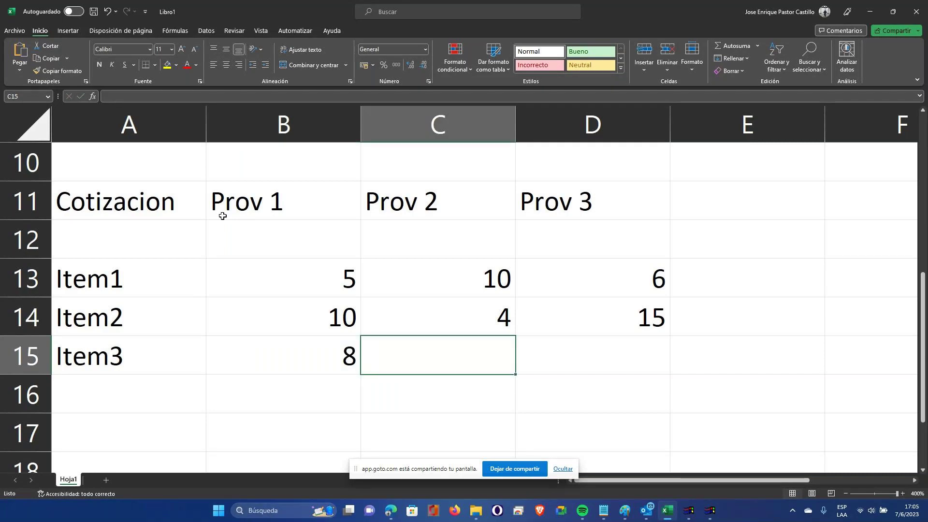
{"action": "type", "text": "9"}
{"action": "key", "text": "Tab"}
{"action": "type", "text": "2"}
{"action": "key", "text": "Down"}
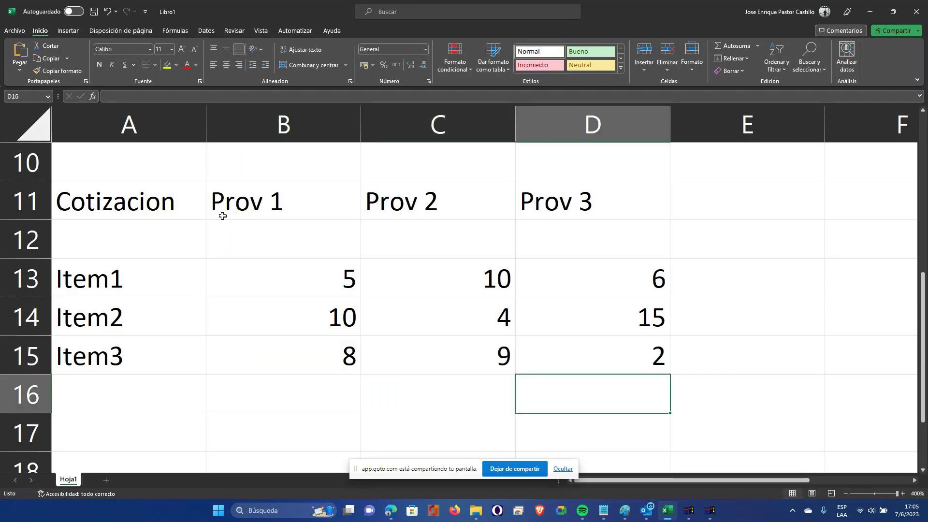
- Select the quote range B13:D15, covering all three items and suppliers
{"action": "key", "text": "Left"}
{"action": "key", "text": "Up"}
{"action": "key", "text": "Up"}
{"action": "key", "text": "Up"}
{"action": "key", "text": "Left"}
{"action": "key", "text": "shift+Down"}
{"action": "key", "text": "shift+Down"}
{"action": "key", "text": "shift+Down"}
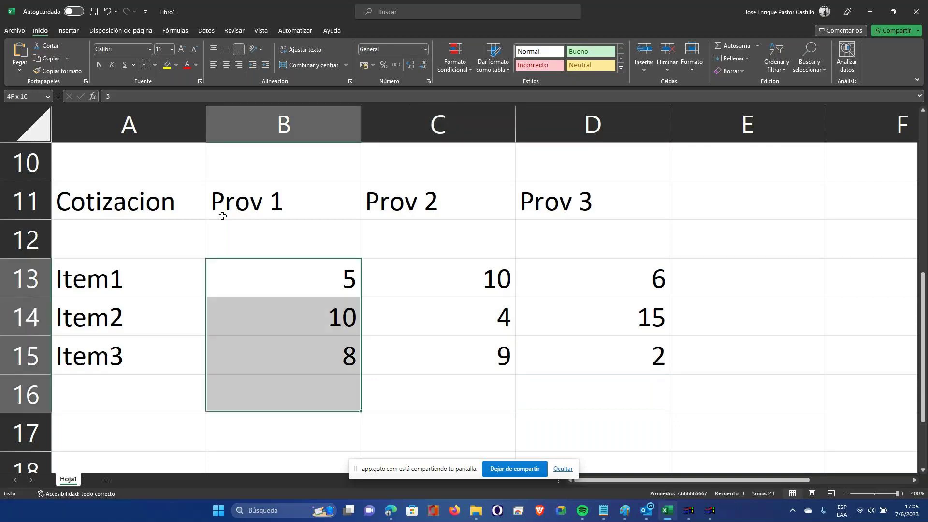
{"action": "key", "text": "shift+Up"}
{"action": "key", "text": "shift+Right"}
{"action": "key", "text": "shift+Right"}
{"action": "key", "text": "ctrl+1"}
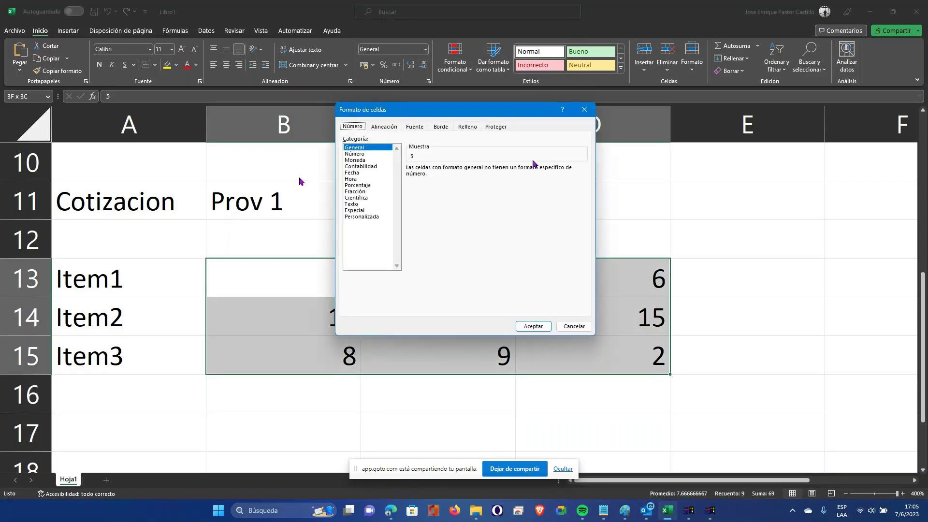
{"action": "left_click", "coordinate": [358, 160]}
{"action": "left_click", "coordinate": [496, 180]}
{"action": "left_click", "coordinate": [585, 303]}
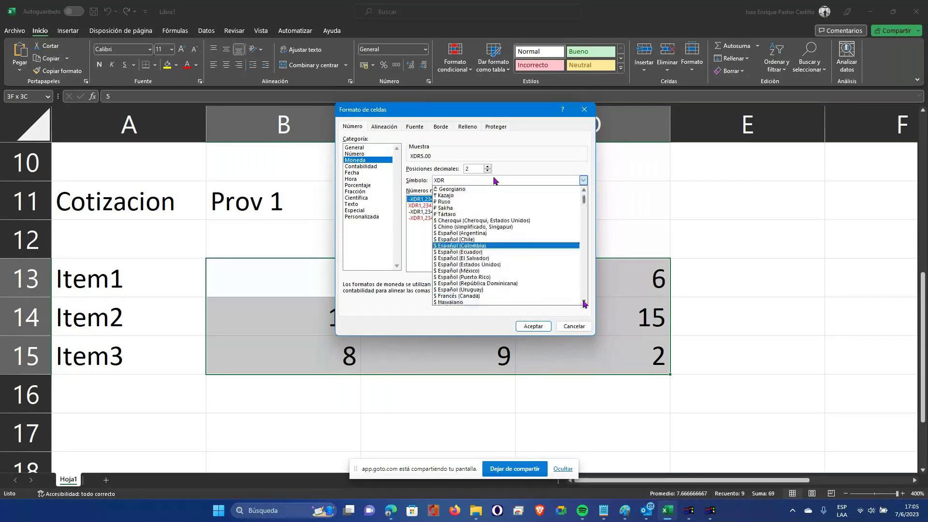
{"action": "left_click", "coordinate": [585, 303]}
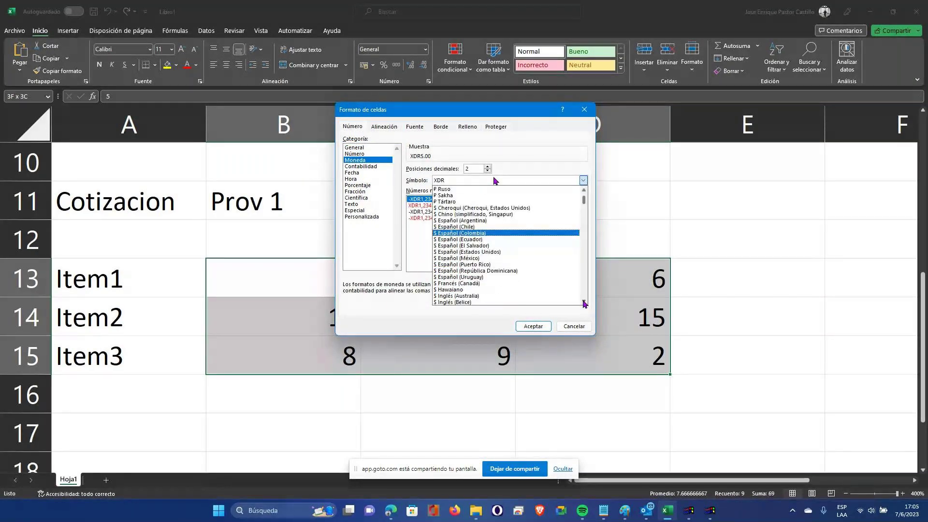
{"action": "scroll", "coordinate": [508, 247], "scroll_direction": "down", "scroll_amount": 7}
{"action": "scroll", "coordinate": [585, 303], "scroll_direction": "down", "scroll_amount": 6}
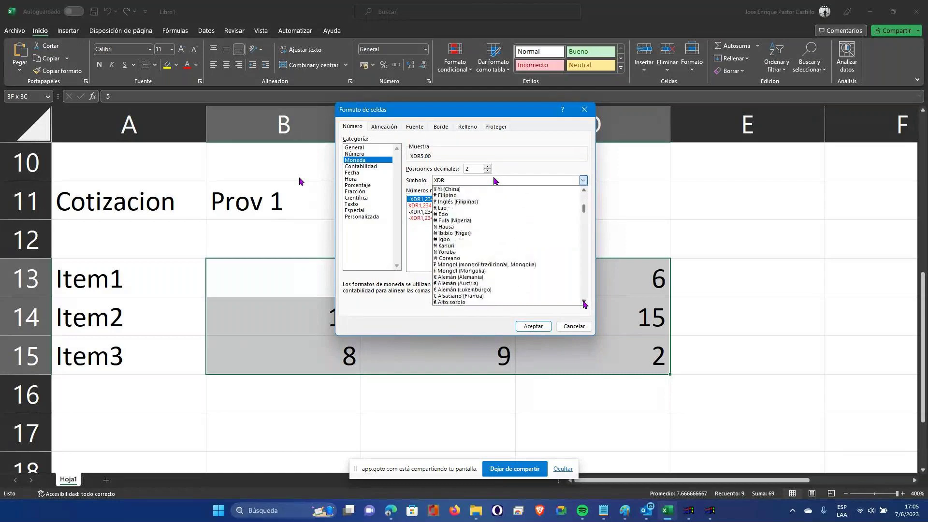
{"action": "scroll", "coordinate": [584, 303], "scroll_direction": "down", "scroll_amount": 15}
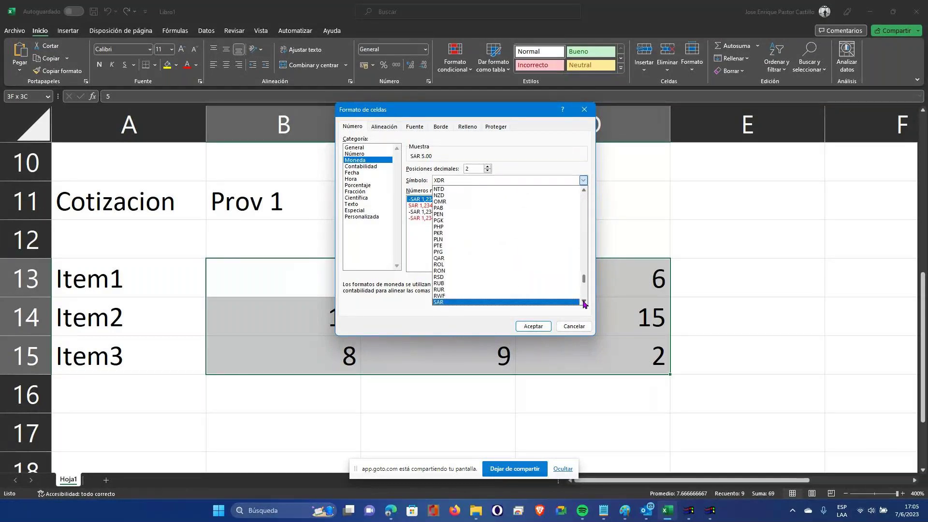
{"action": "scroll", "coordinate": [584, 303], "scroll_direction": "down", "scroll_amount": 3}
{"action": "left_click", "coordinate": [298, 180]}
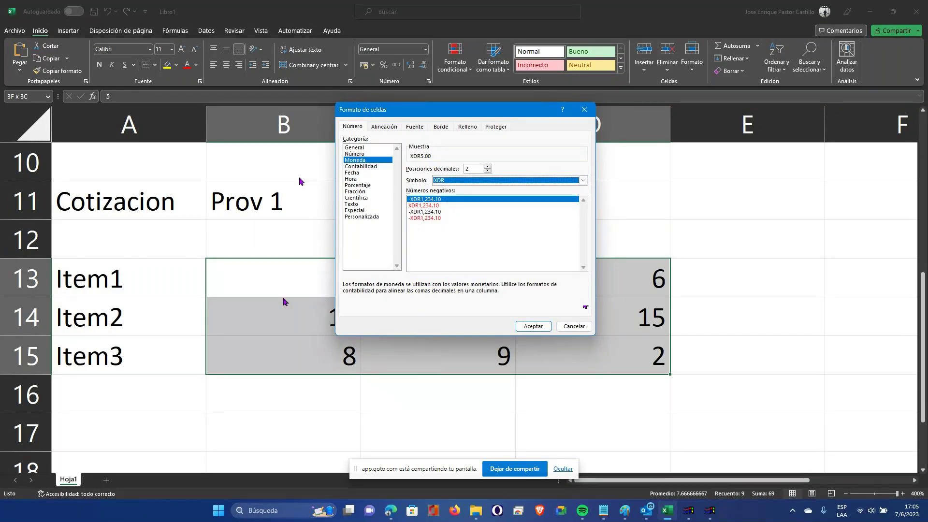
{"action": "left_click", "coordinate": [574, 327]}
- Format the selected quotes in B13:D15 with the Número category and two decimal places
{"action": "key", "text": "ctrl+1"}
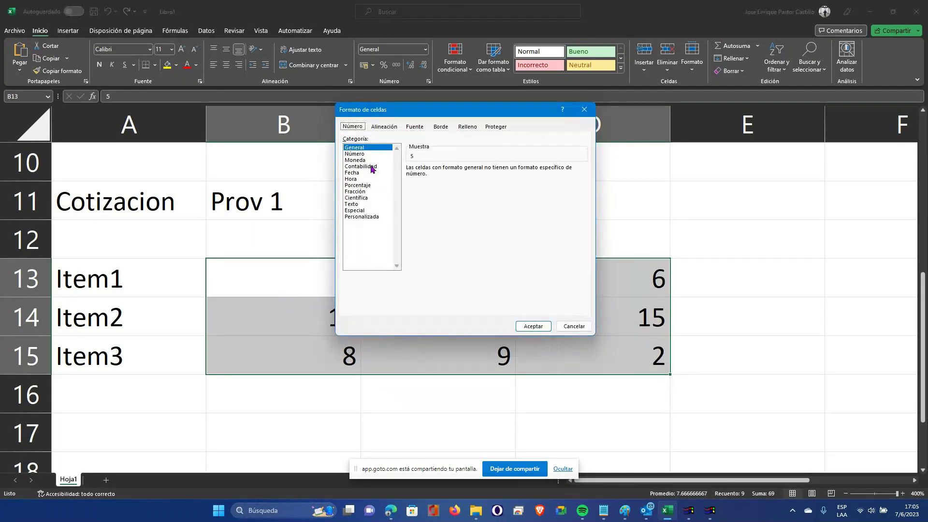
{"action": "left_click", "coordinate": [360, 154]}
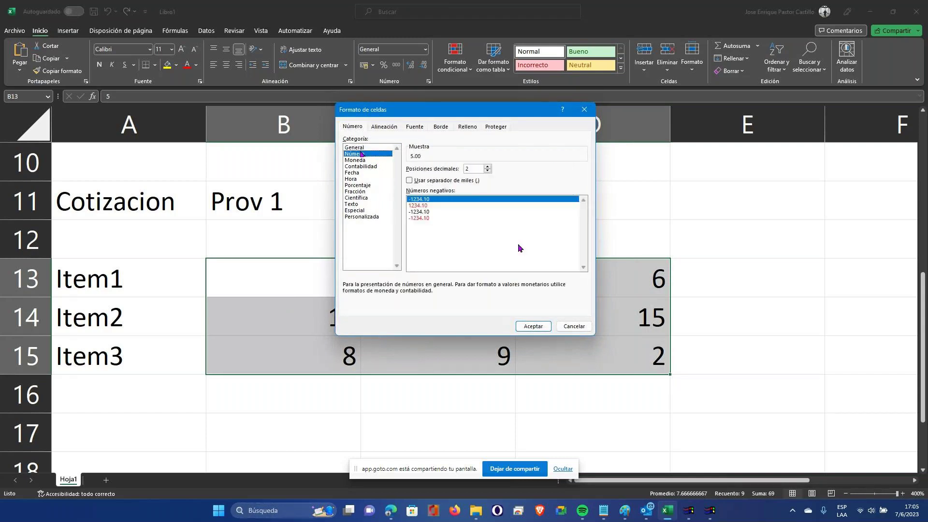
{"action": "left_click", "coordinate": [534, 326]}
- Total the Prov 1 quotes in cell B17 with the formula =SUMA(B13:B15)
{"action": "left_click", "coordinate": [481, 357]}
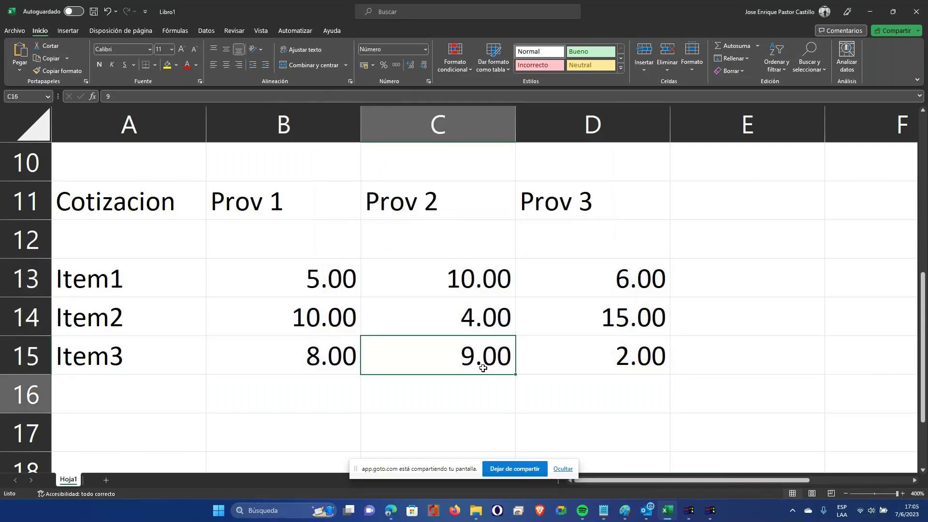
{"action": "key", "text": "Down"}
{"action": "key", "text": "Left"}
{"action": "type", "text": "="}
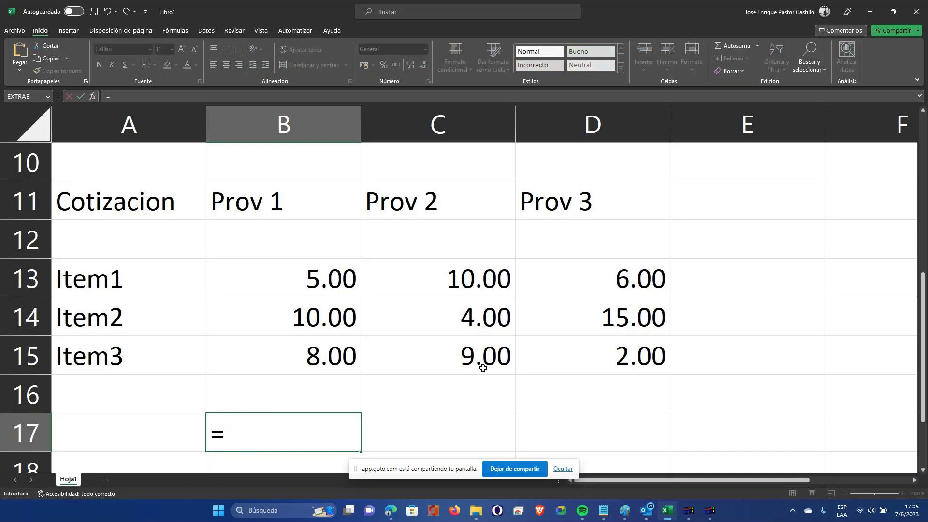
{"action": "type", "text": "suma"}
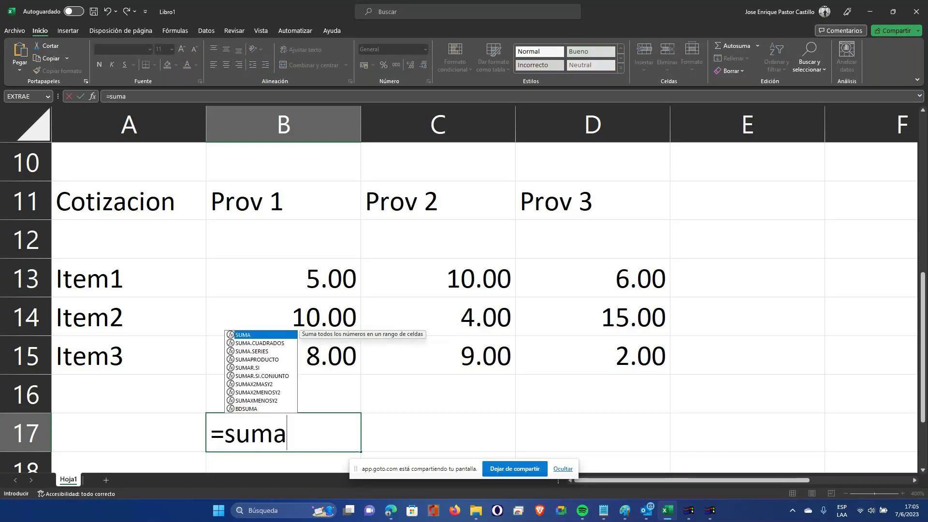
{"action": "type", "text": "("}
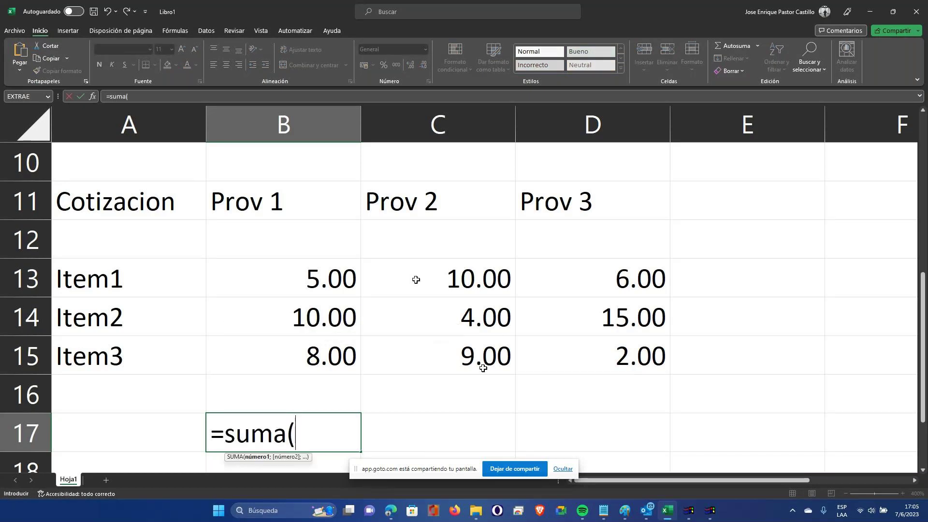
{"action": "left_click_drag", "start_coordinate": [334, 281], "coordinate": [329, 349]}
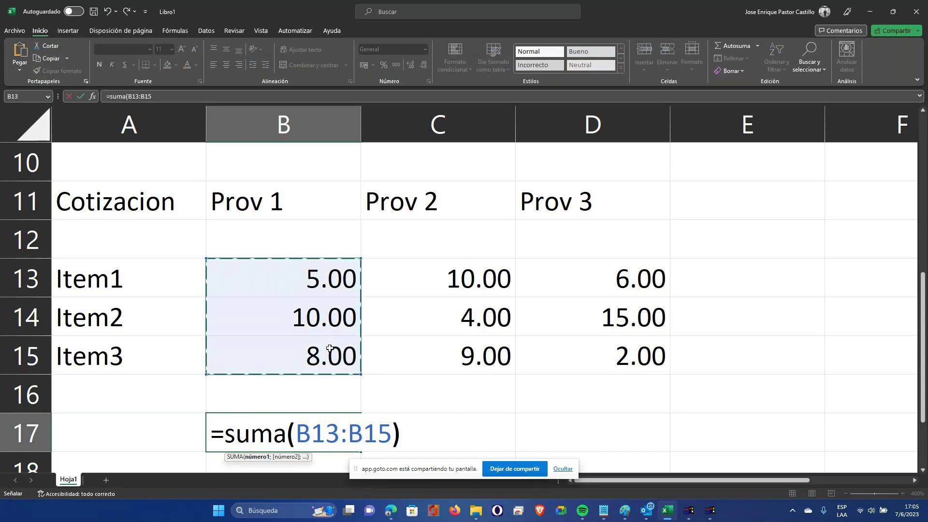
{"action": "type", "text": ")"}
{"action": "key", "text": "Return"}
{"action": "key", "text": "Up"}
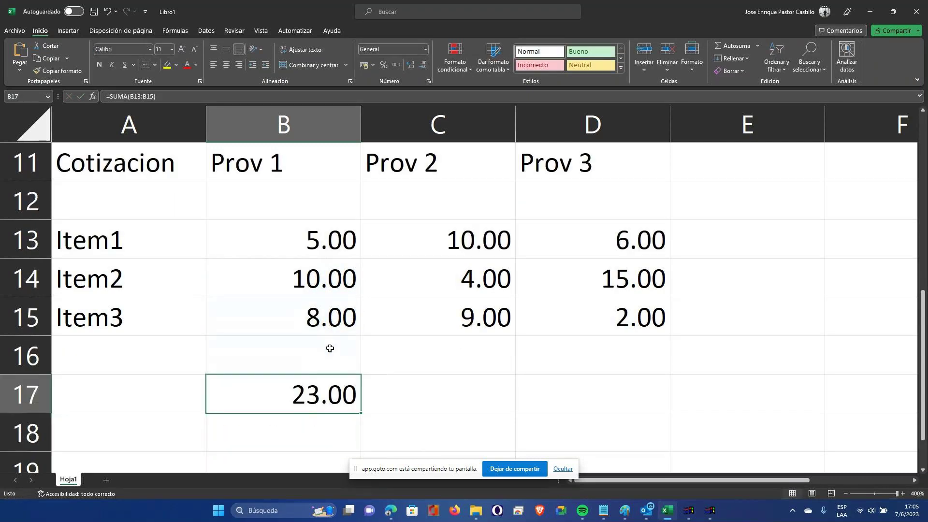
- Move the Prov 1 total formula from B17 to C17
{"action": "key", "text": "ctrl+x"}
{"action": "key", "text": "Right"}
{"action": "key", "text": "ctrl+v"}
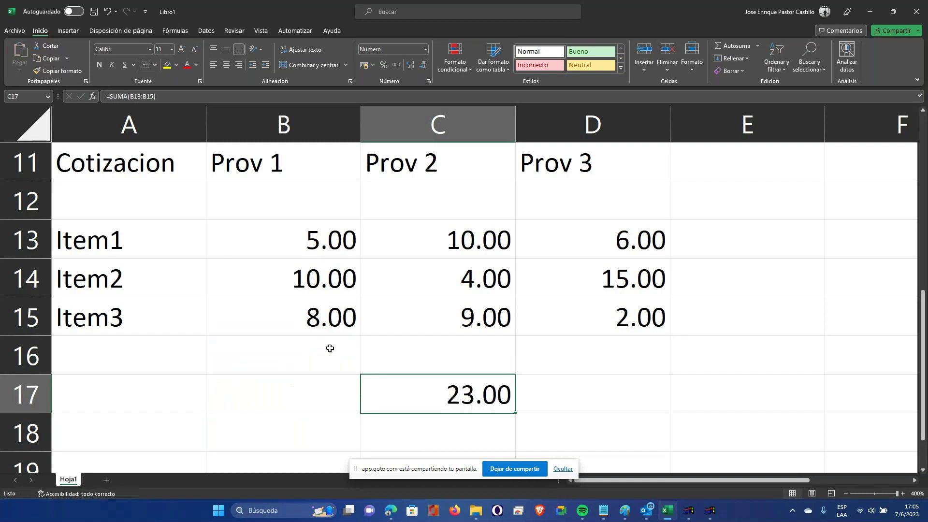
- Re-enter the Prov 1 total in the emptied cell B17, summing B13:B15 with SUMA
{"action": "key", "text": "Left"}
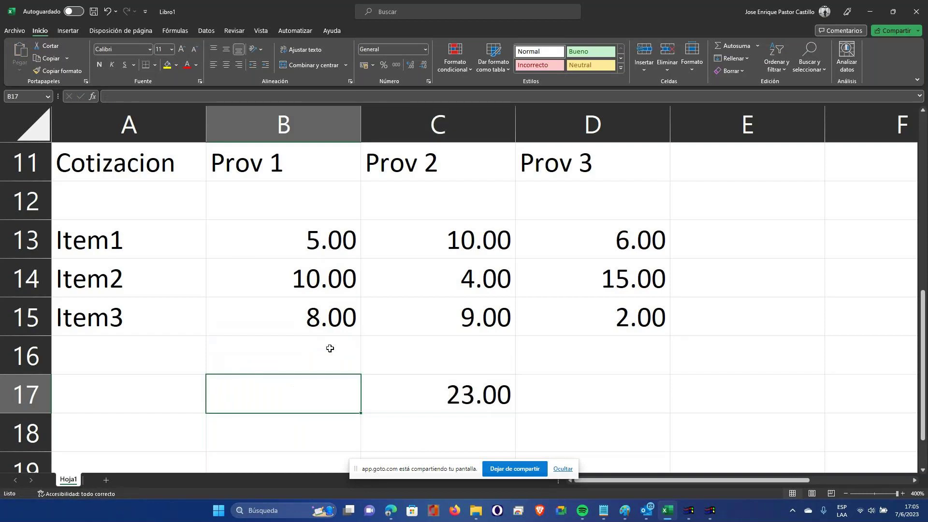
{"action": "key", "text": "F2"}
{"action": "type", "text": "=suma("}
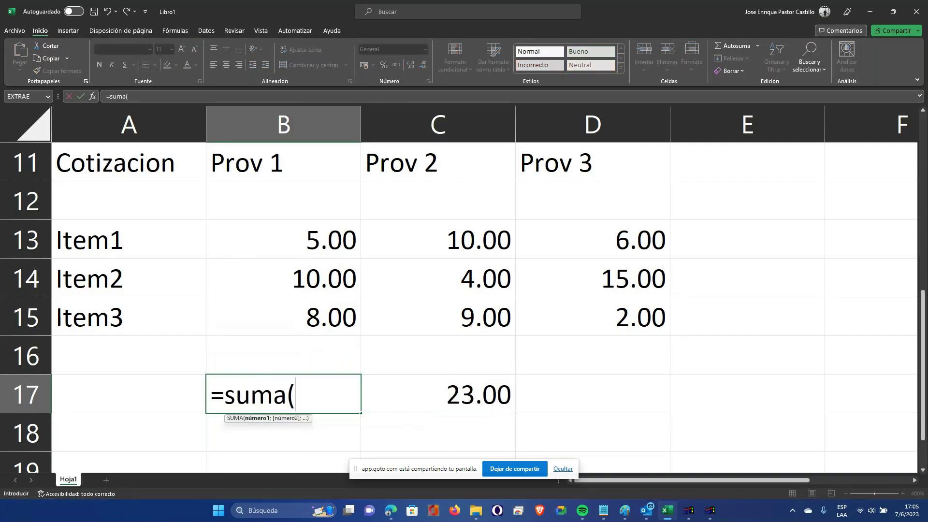
{"action": "left_click_drag", "start_coordinate": [312, 249], "coordinate": [314, 318]}
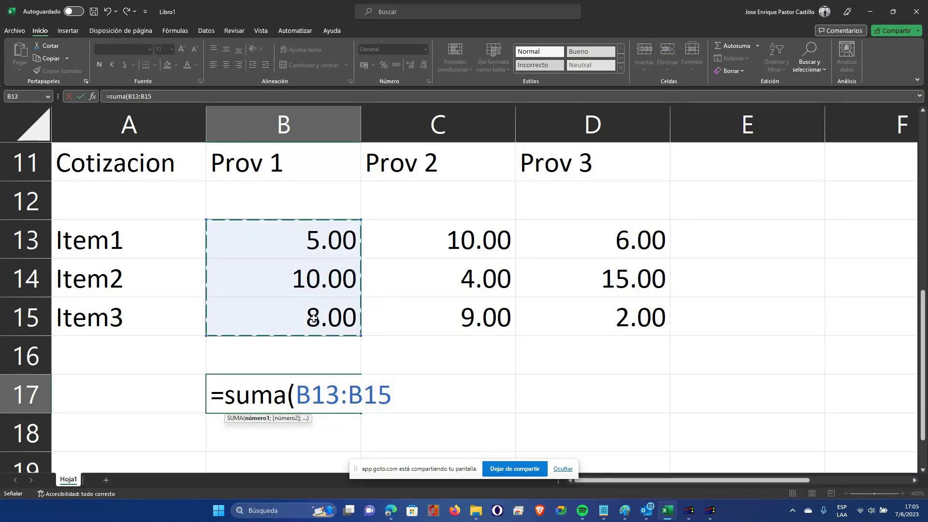
{"action": "key", "text": "Return"}
- Replace the formula in C17 with the Prov 2 total, =SUMA(C13:C15)
{"action": "key", "text": "Up"}
{"action": "key", "text": "Right"}
{"action": "type", "text": "="}
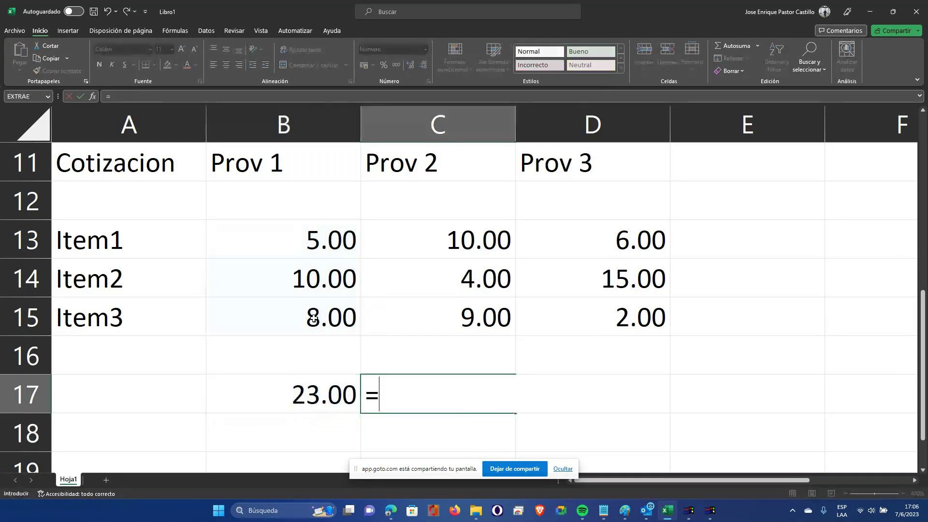
{"action": "type", "text": "s"}
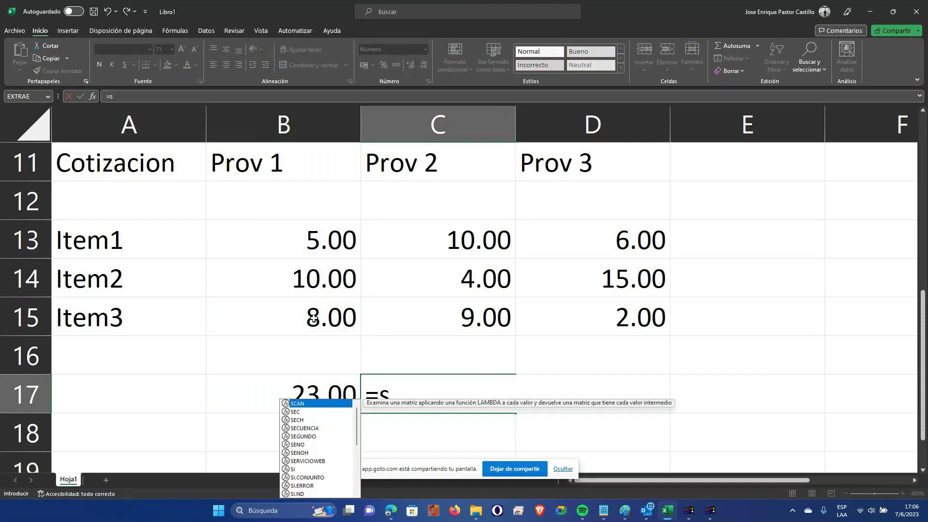
{"action": "type", "text": "uma("}
{"action": "left_click_drag", "start_coordinate": [431, 230], "coordinate": [439, 311]}
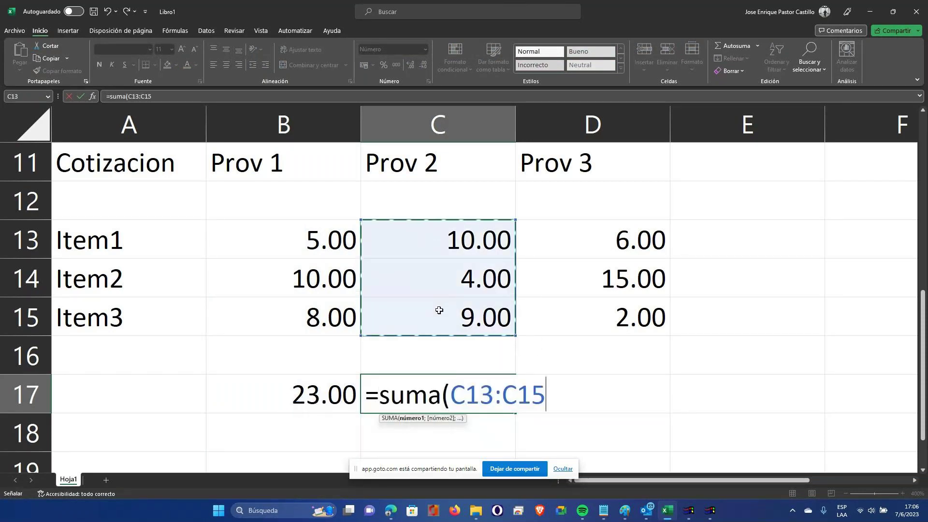
{"action": "type", "text": ")"}
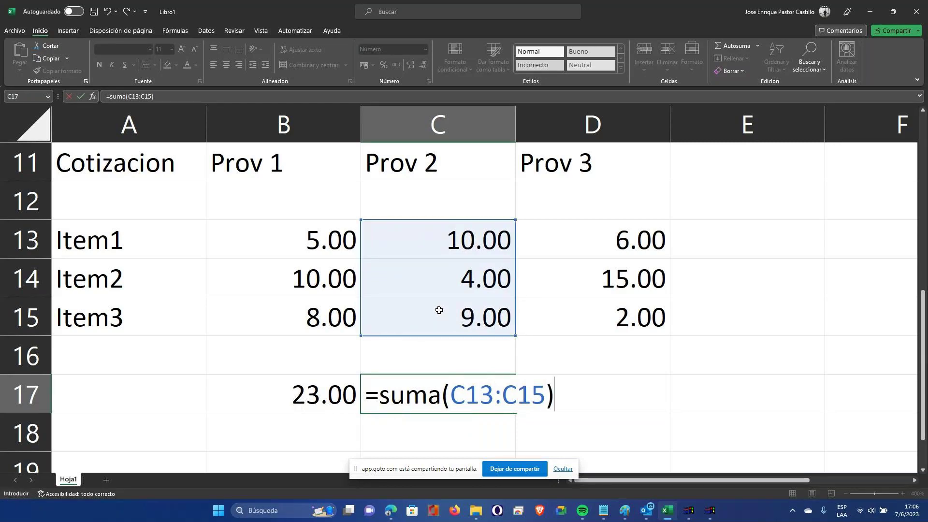
{"action": "key", "text": "Tab"}
- Total the Prov 3 quotes in cell D17 with the formula =SUMA(D13:D15)
{"action": "type", "text": "=suma"}
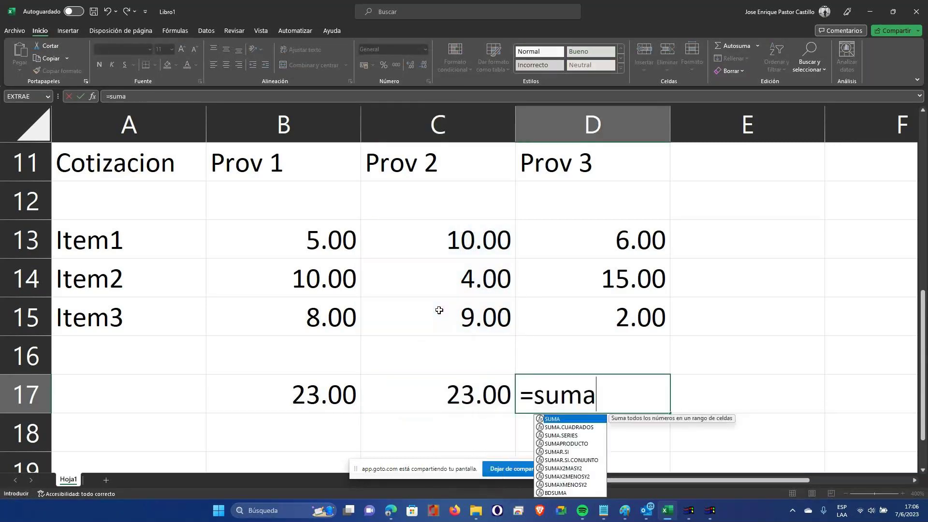
{"action": "type", "text": "("}
{"action": "left_click_drag", "start_coordinate": [565, 240], "coordinate": [567, 318]}
{"action": "type", "text": ")"}
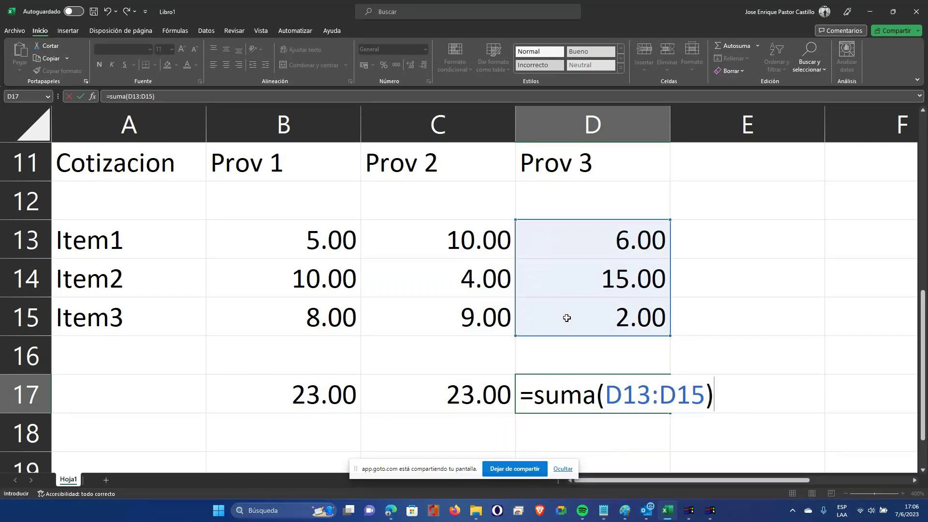
{"action": "key", "text": "Return"}
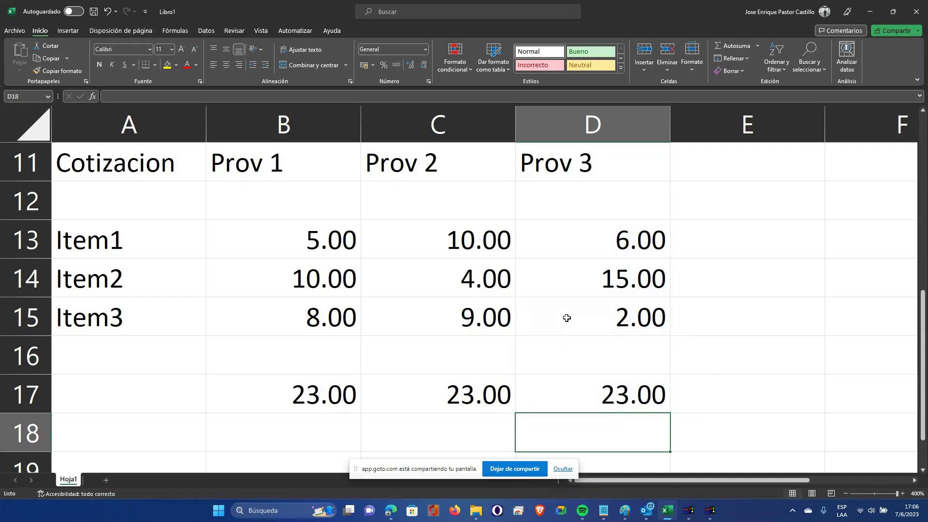
- Set the Prov 1 quote for Item2 in cell B14 to 8
{"action": "key", "text": "Up"}
{"action": "key", "text": "Up"}
{"action": "key", "text": "Up"}
{"action": "key", "text": "Up"}
{"action": "key", "text": "Left"}
{"action": "key", "text": "Left"}
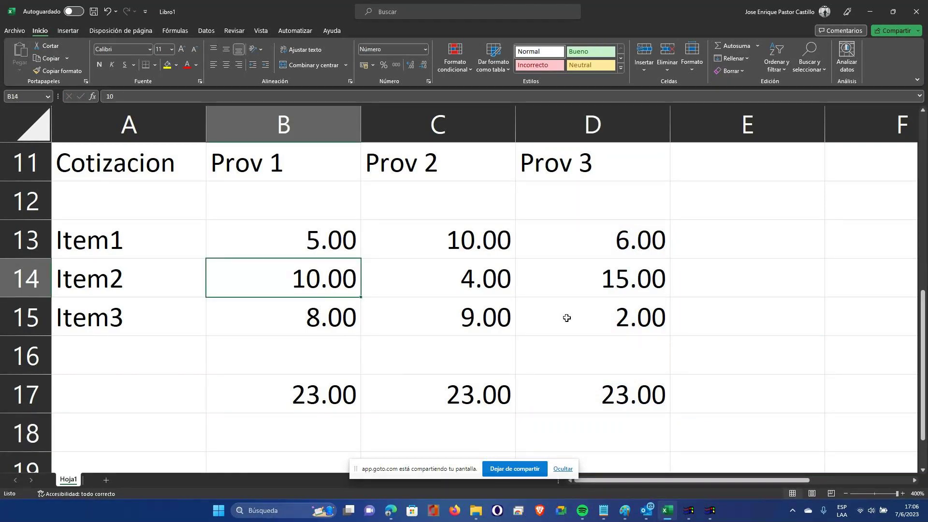
{"action": "key", "text": "F2"}
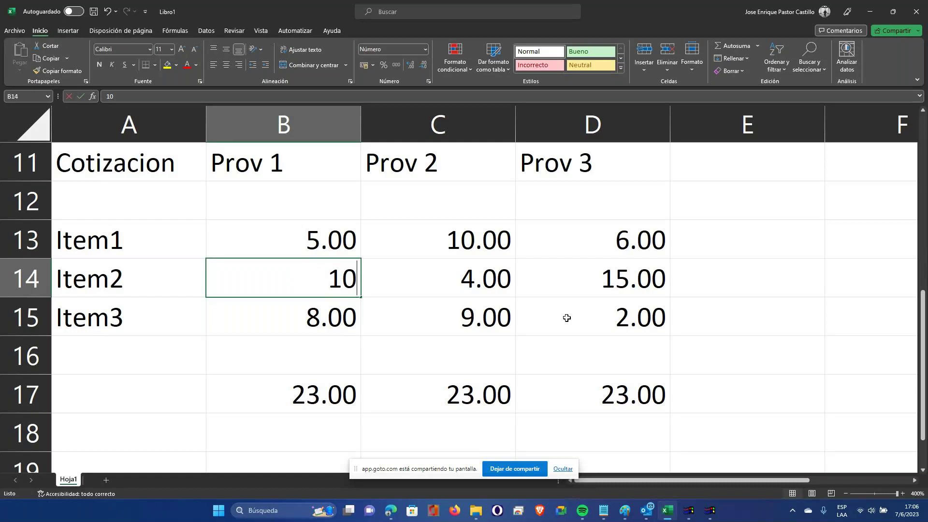
{"action": "key", "text": "BackSpace"}
{"action": "key", "text": "BackSpace"}
{"action": "type", "text": "8"}
- Set the Prov 3 quote for Item2 in cell D14 to 12
{"action": "key", "text": "Tab"}
{"action": "key", "text": "Tab"}
{"action": "key", "text": "F2"}
{"action": "key", "text": "BackSpace"}
{"action": "type", "text": "2"}
{"action": "key", "text": "Return"}
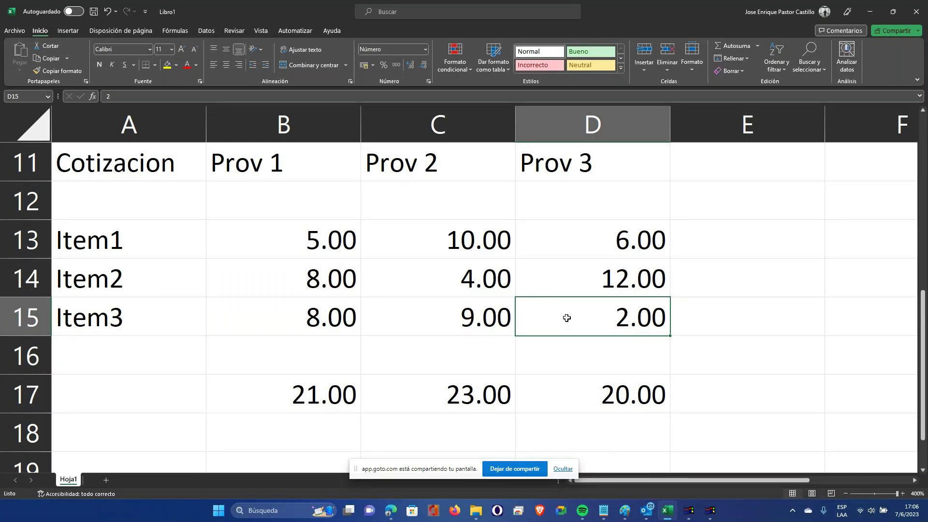
- Centre the supplier headings Prov 1, Prov 2 and Prov 3 in cells B11:D11
{"action": "mouse_move", "coordinate": [624, 510]}
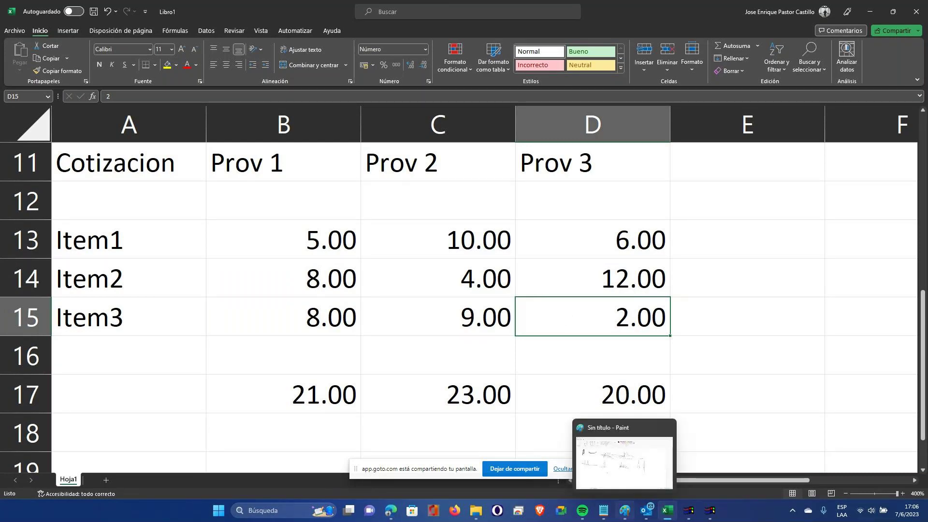
{"action": "left_click", "coordinate": [314, 174]}
{"action": "left_click_drag", "start_coordinate": [315, 174], "coordinate": [676, 187]}
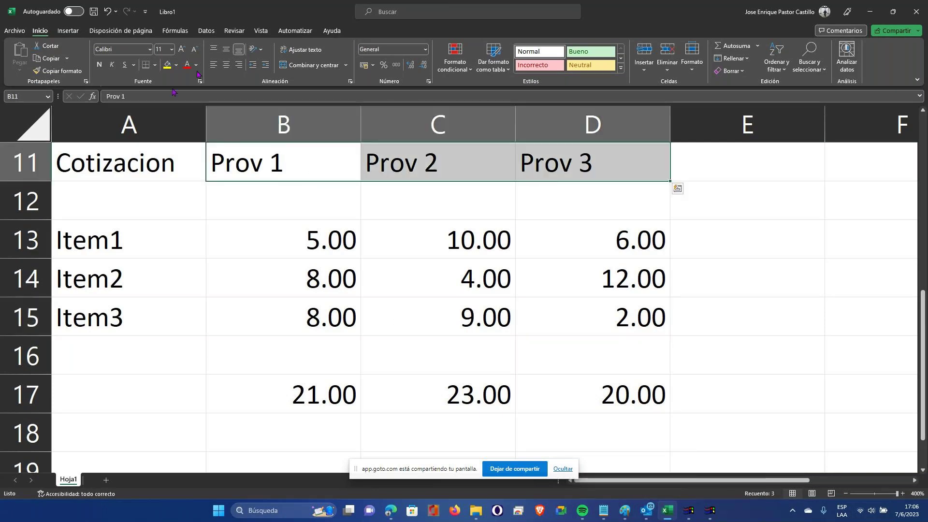
{"action": "key", "text": "alt+o"}
{"action": "key", "text": "a"}
{"action": "key", "text": "c"}
{"action": "left_click", "coordinate": [508, 305]}
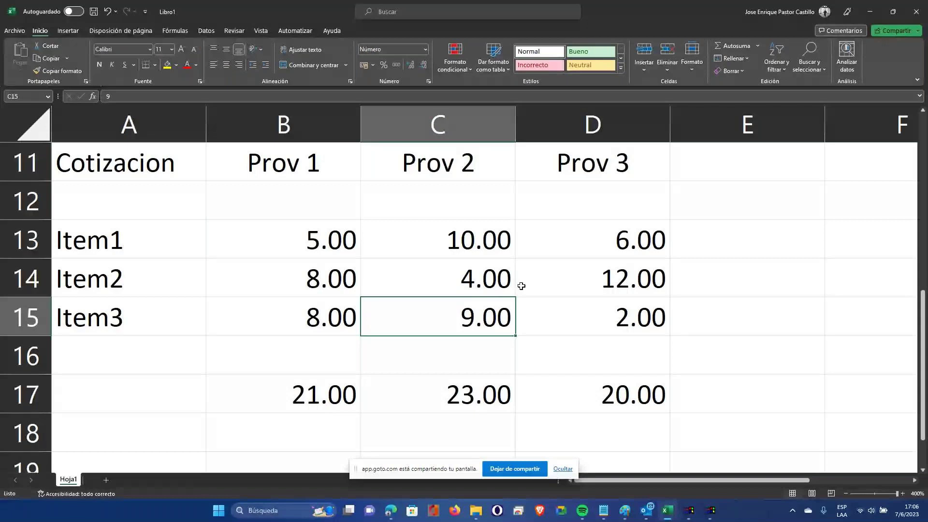
- Check the quotation certification criteria in the ERP Avalon parameter settings and return to the Excel comparison table
{"action": "key", "text": "alt+Tab"}
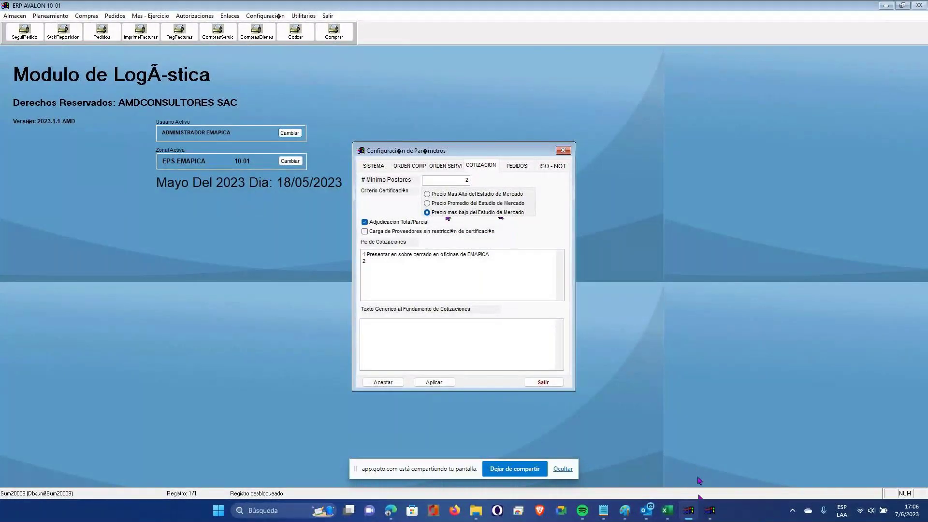
{"action": "mouse_move", "coordinate": [668, 510]}
{"action": "left_click", "coordinate": [665, 460]}
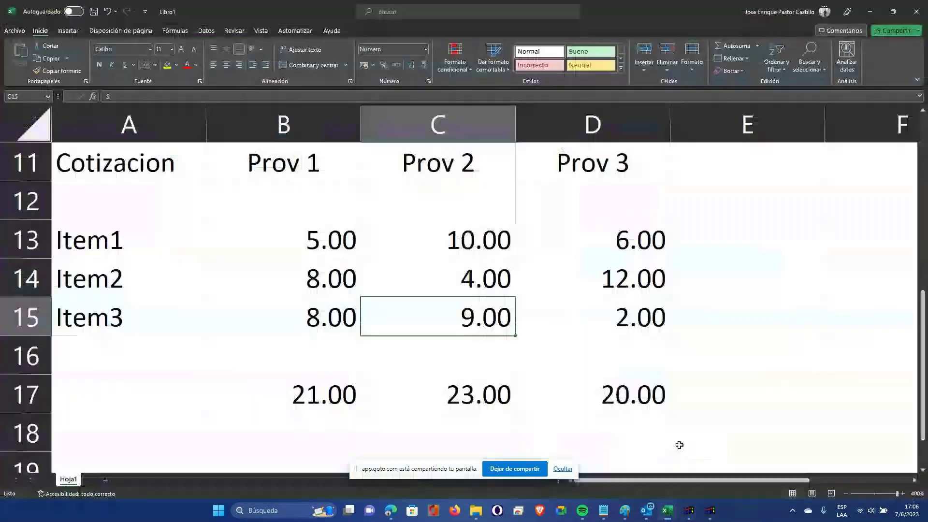
- Highlight the Prov 3 quotes and total in cells D13:D17 with a yellow fill
{"action": "left_click_drag", "start_coordinate": [650, 242], "coordinate": [650, 393]}
{"action": "left_click", "coordinate": [167, 64]}
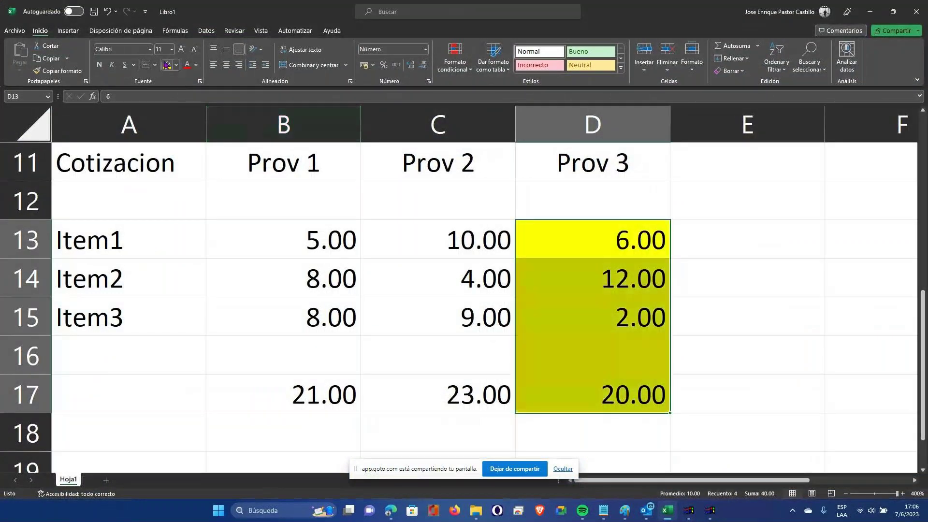
{"action": "left_click", "coordinate": [711, 329]}
{"action": "left_click", "coordinate": [599, 409]}
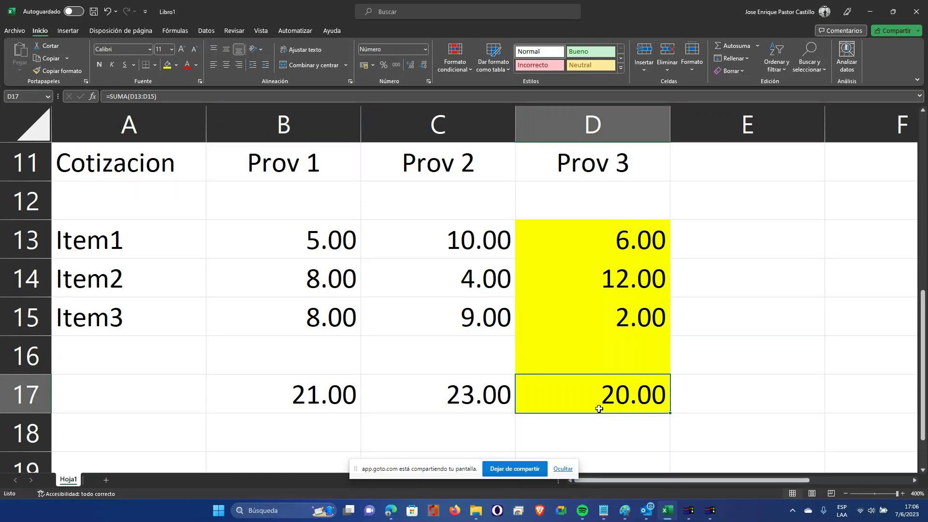
- Add the column heading Minimos in cell E11, beside the Prov 3 heading
{"action": "left_click", "coordinate": [805, 235]}
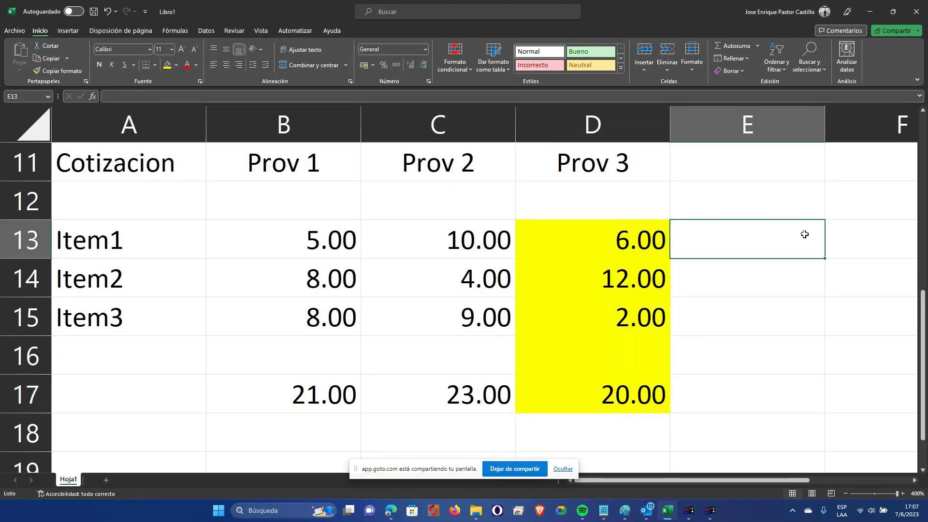
{"action": "left_click", "coordinate": [795, 164]}
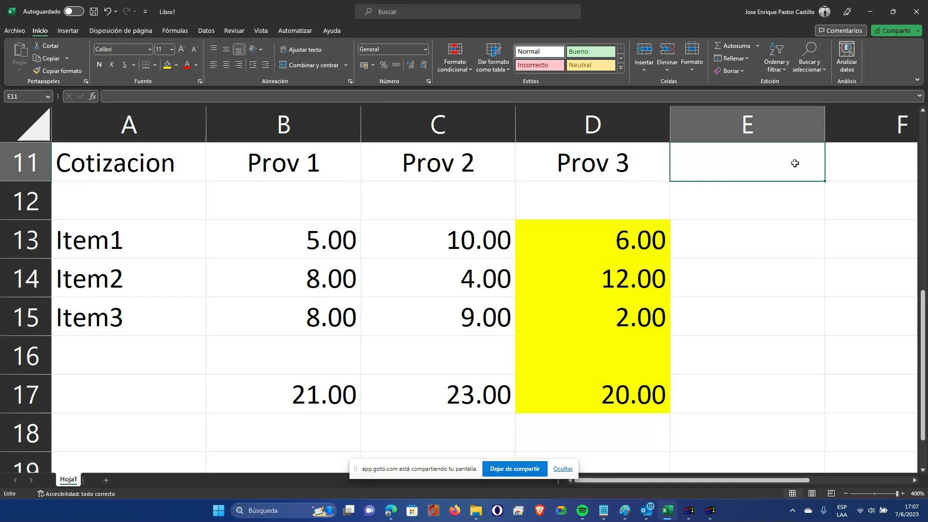
{"action": "type", "text": "Minimos"}
{"action": "key", "text": "Return"}
- Enter the lowest quote per item under Minimos: 5 for Item1, 4 for Item2 and 2 for Item3
{"action": "key", "text": "Down"}
{"action": "key", "text": "Down"}
{"action": "key", "text": "Up"}
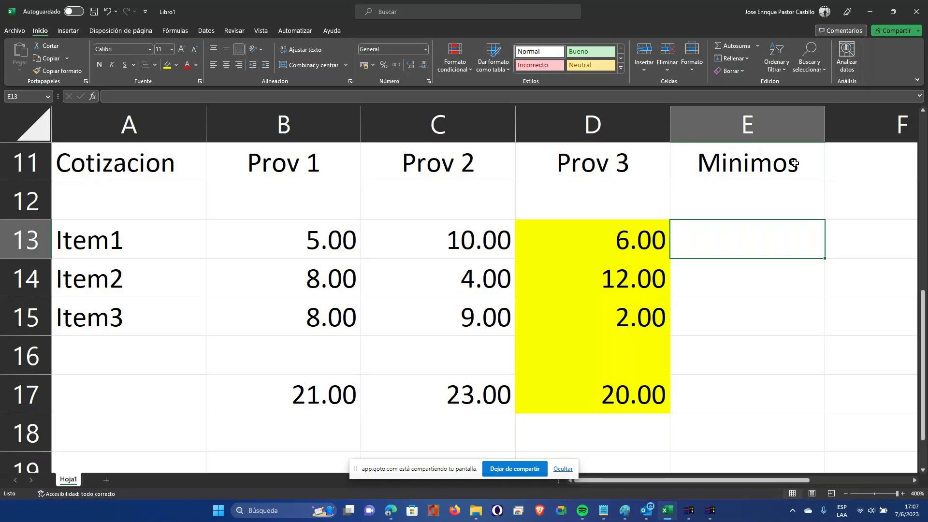
{"action": "type", "text": "5"}
{"action": "key", "text": "Return"}
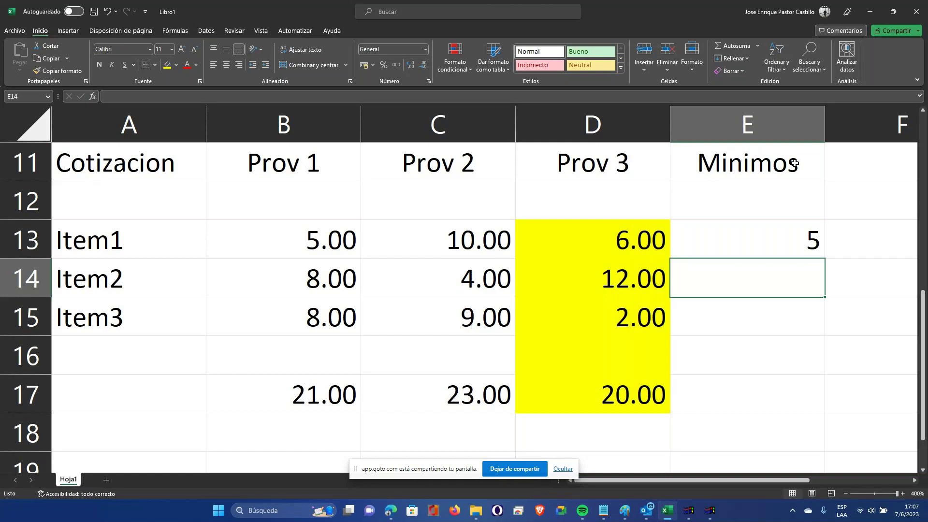
{"action": "type", "text": "4"}
{"action": "key", "text": "Return"}
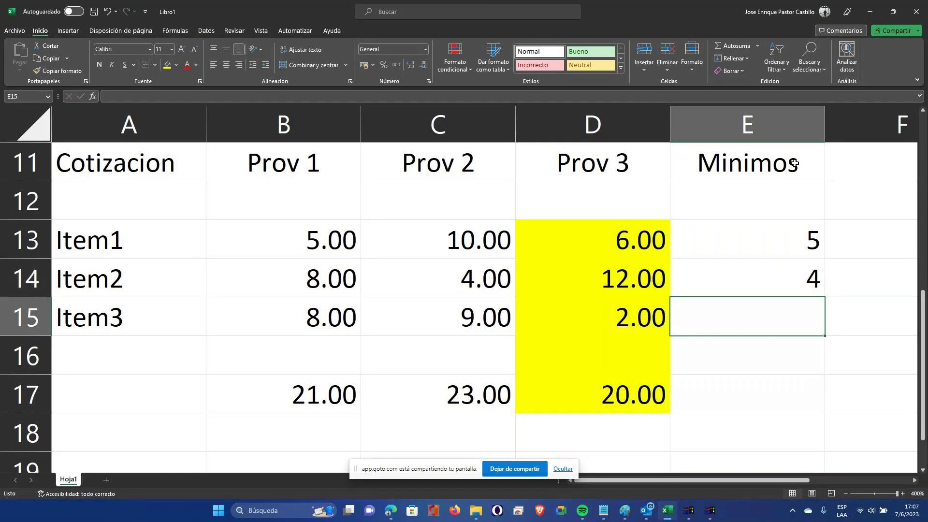
{"action": "type", "text": "2"}
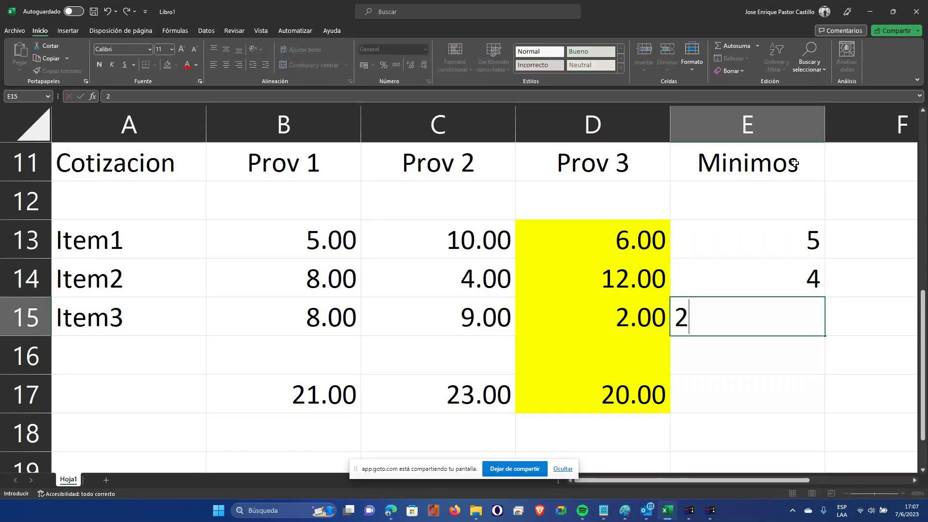
{"action": "key", "text": "Return"}
- Total the minimum quotes in cell E17 with the formula =SUMA(E13:E15)
{"action": "key", "text": "Return"}
{"action": "type", "text": "=si"}
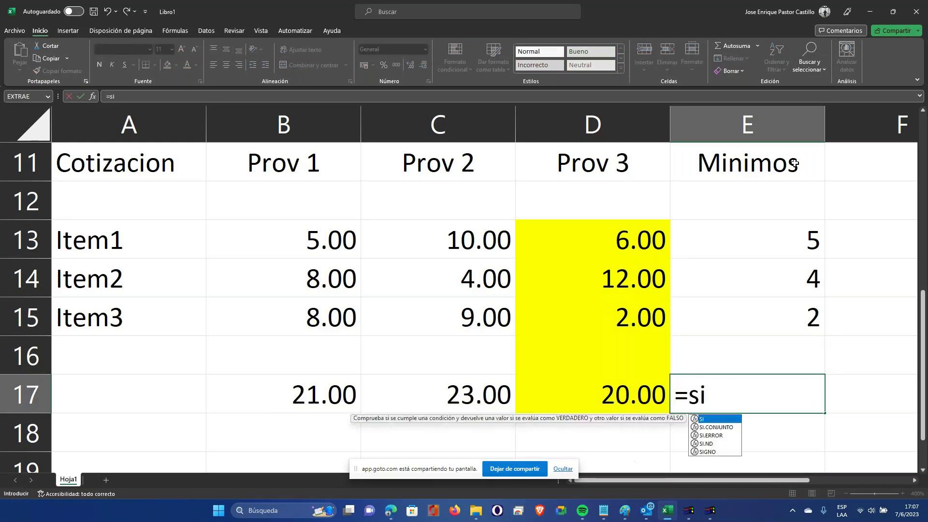
{"action": "key", "text": "BackSpace"}
{"action": "type", "text": "uma"}
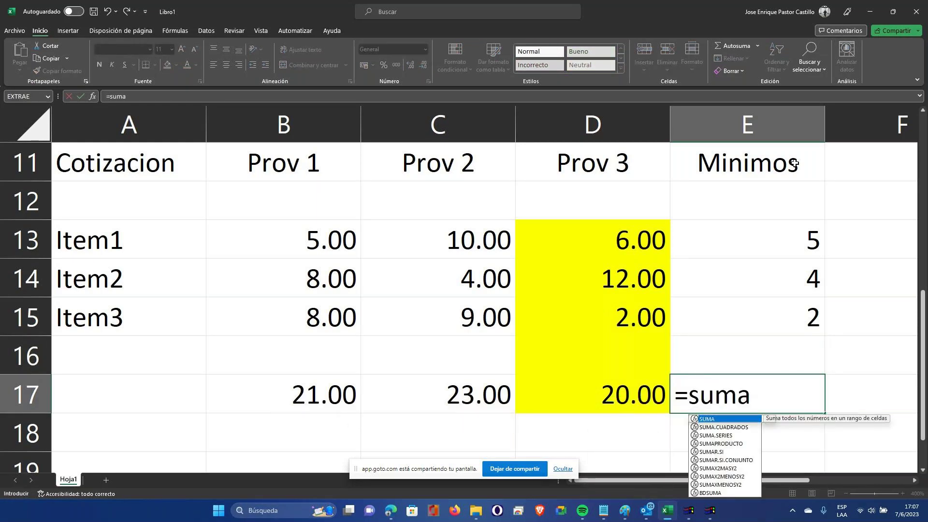
{"action": "type", "text": "("}
{"action": "left_click_drag", "start_coordinate": [790, 245], "coordinate": [793, 315]}
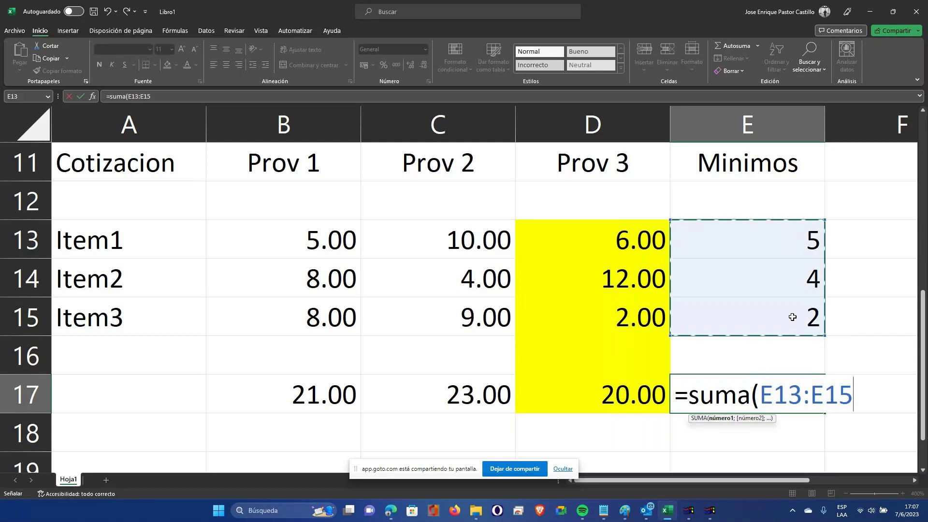
{"action": "type", "text": ")"}
{"action": "key", "text": "Return"}
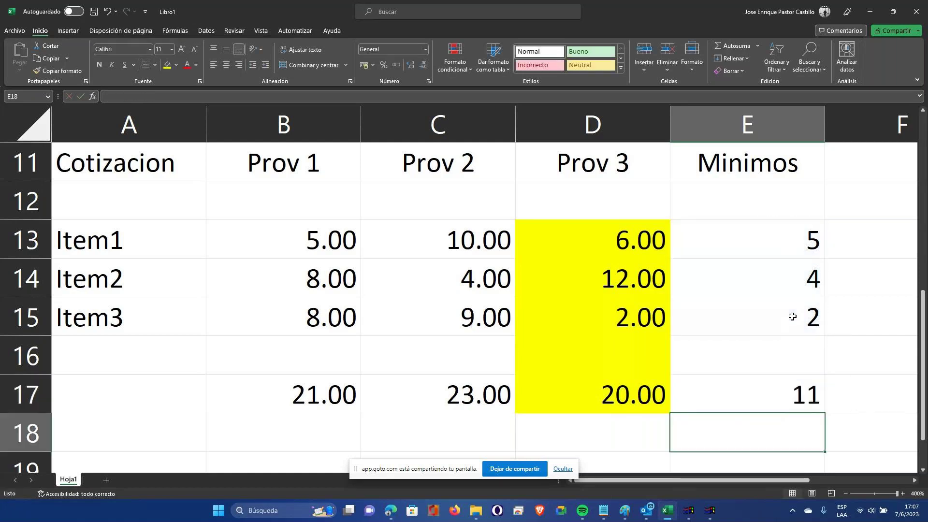
- Highlight the Minimos values and total in cells E13:E17 with an orange fill
{"action": "left_click_drag", "start_coordinate": [766, 248], "coordinate": [771, 390]}
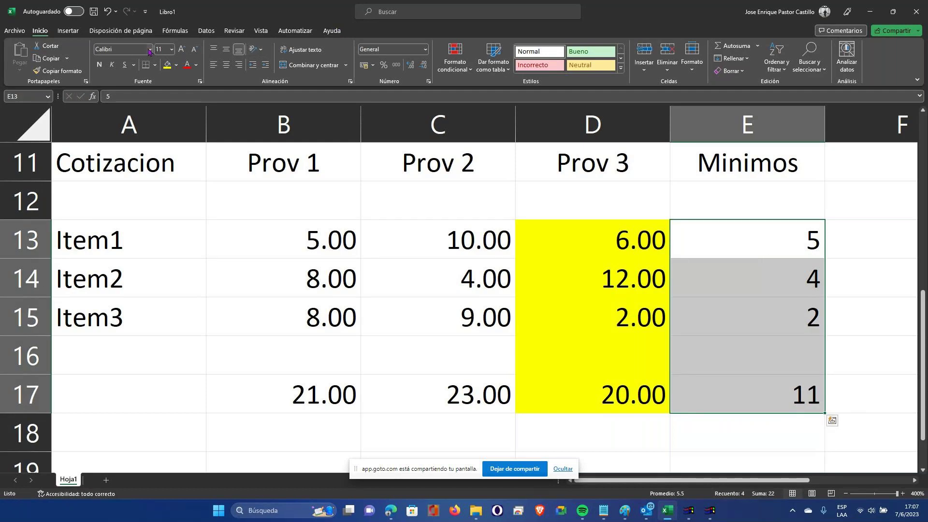
{"action": "left_click", "coordinate": [176, 65]}
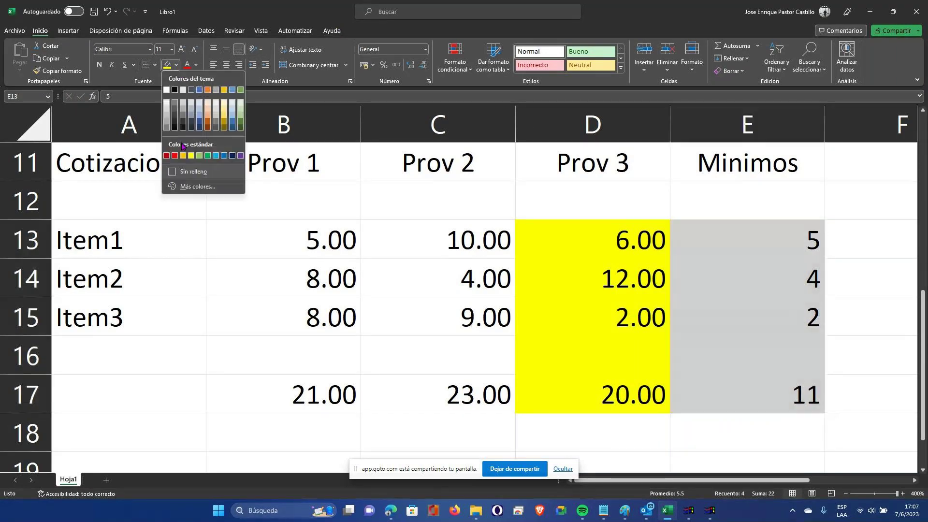
{"action": "left_click", "coordinate": [185, 153]}
{"action": "left_click", "coordinate": [763, 395]}
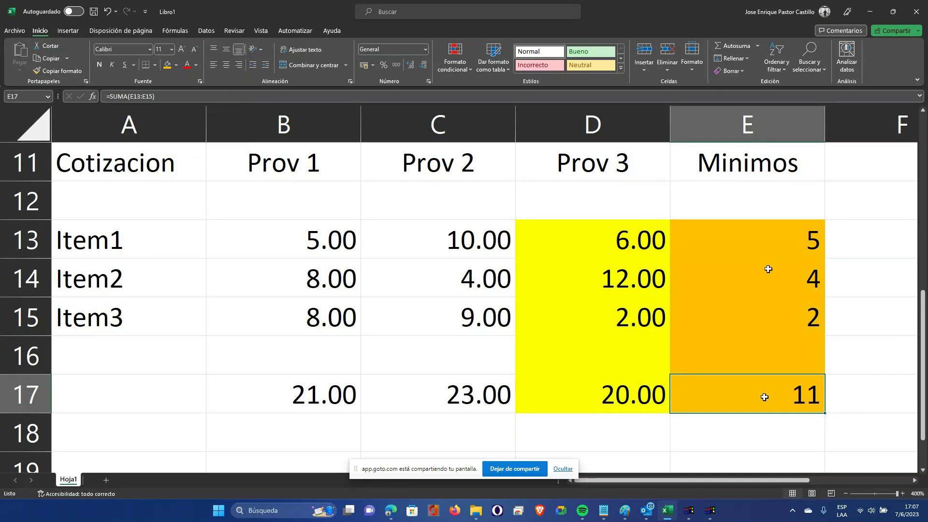
- Review the certification criteria in ERP Avalon and the budget certification list in the planning module, and return to Excel
{"action": "left_click", "coordinate": [633, 393]}
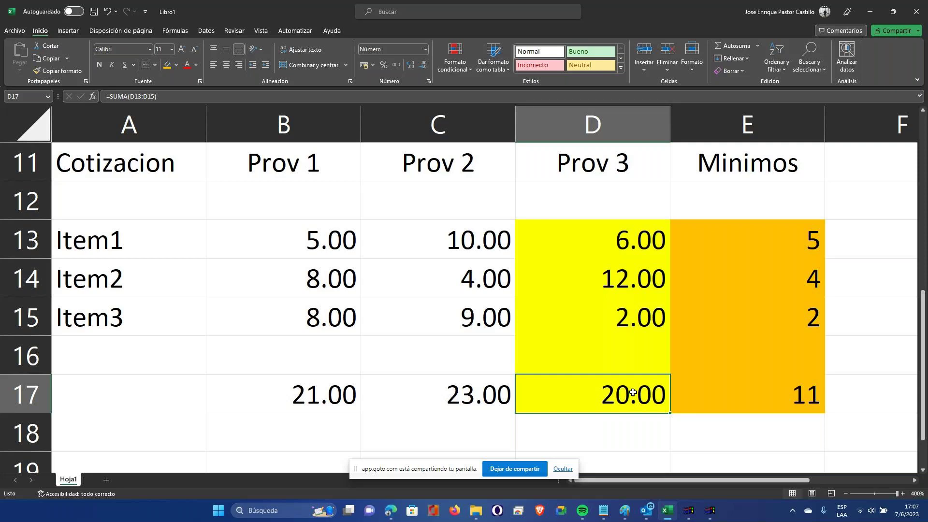
{"action": "mouse_move", "coordinate": [692, 514]}
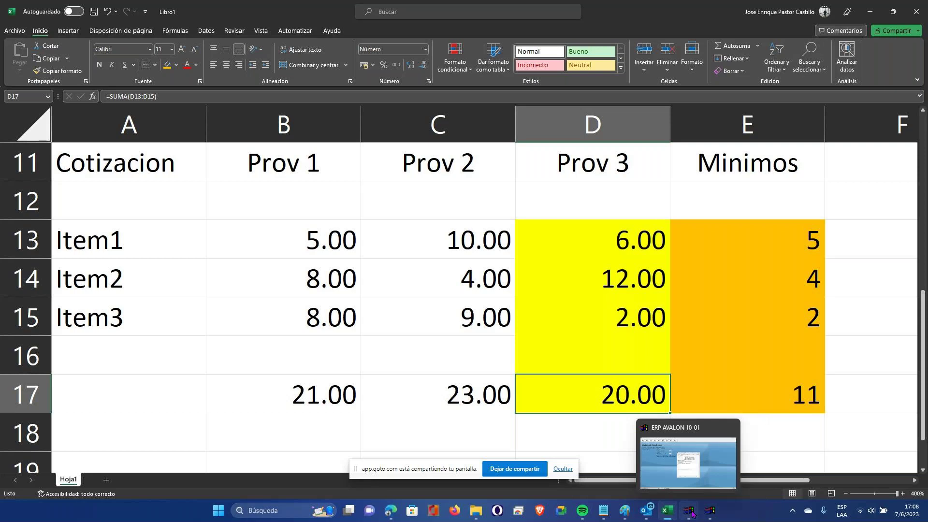
{"action": "left_click", "coordinate": [692, 513]}
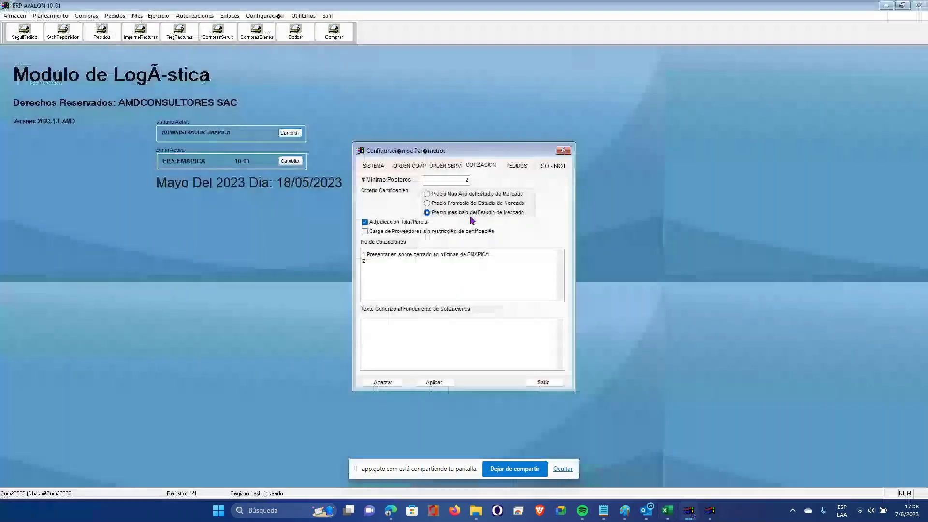
{"action": "left_click", "coordinate": [711, 512]}
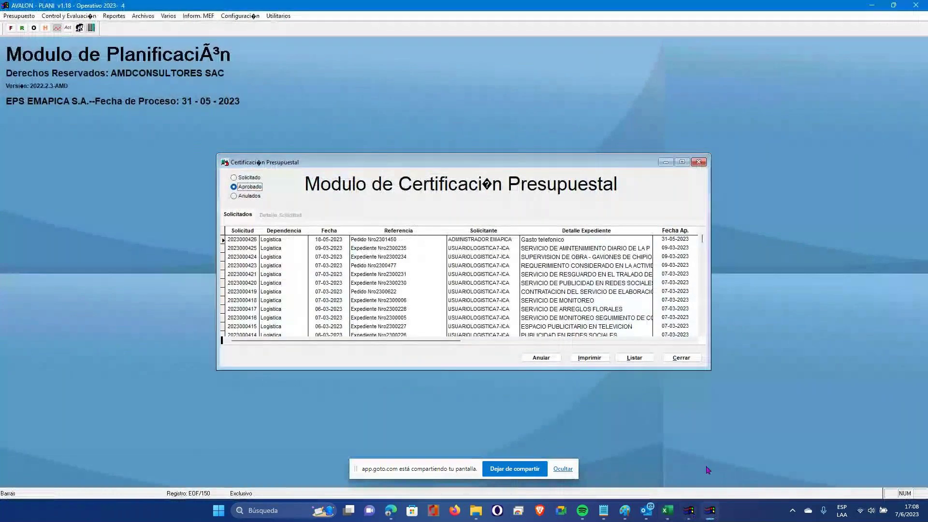
{"action": "key", "text": "alt+Tab"}
- Fill the lowest quote of each item, cells B13, C14 and D15, with orange
{"action": "left_click_drag", "start_coordinate": [773, 239], "coordinate": [793, 402]}
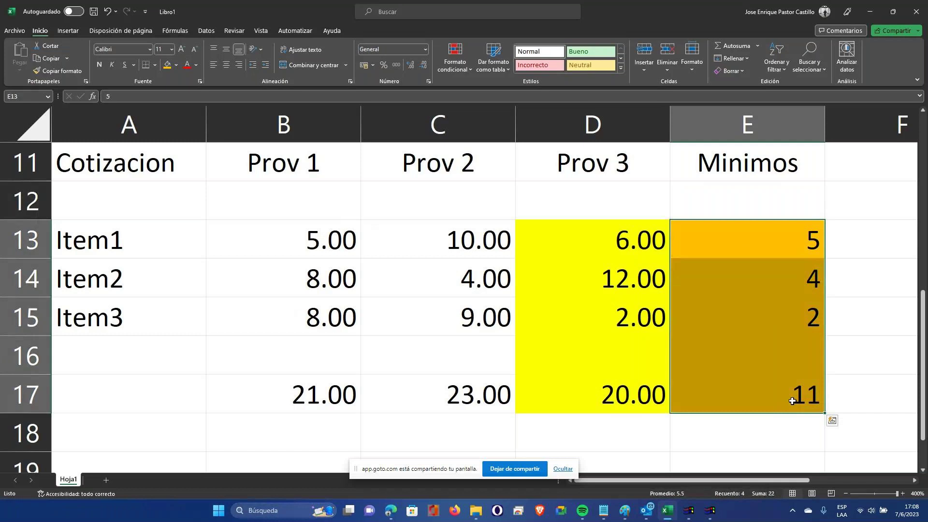
{"action": "left_click", "coordinate": [288, 213]}
{"action": "left_click", "coordinate": [291, 243]}
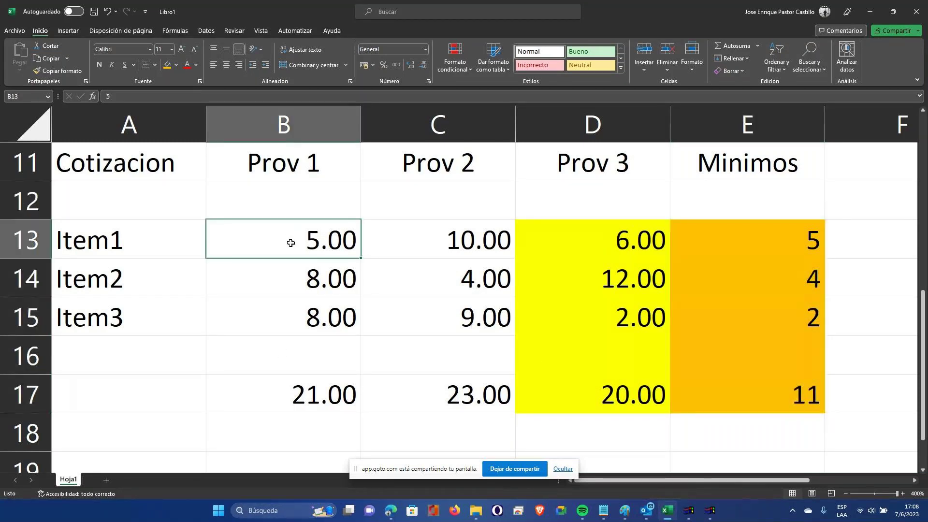
{"action": "left_click", "coordinate": [167, 65]}
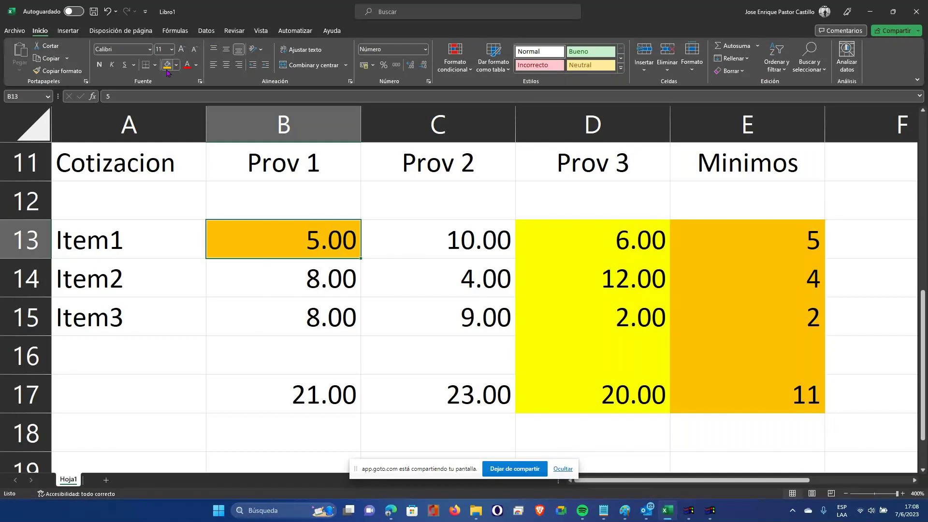
{"action": "key", "text": "Down"}
{"action": "key", "text": "Right"}
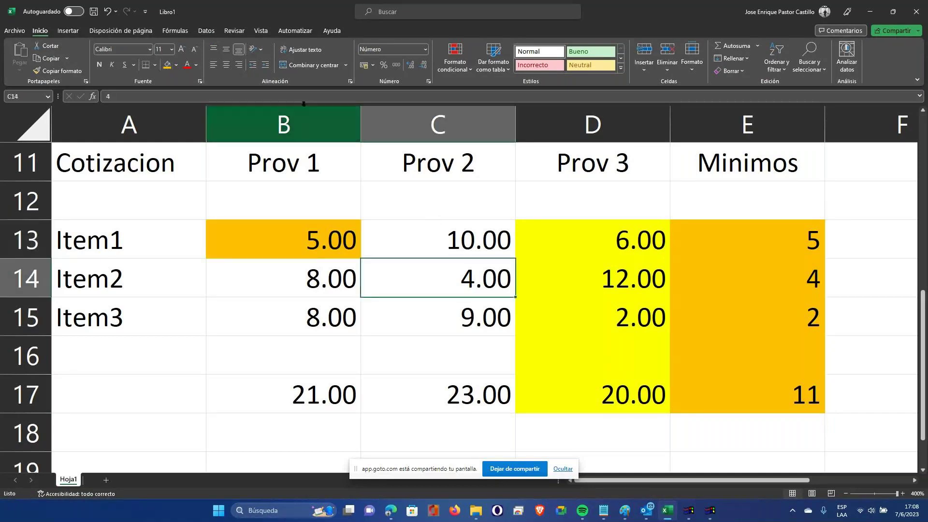
{"action": "left_click", "coordinate": [168, 65]}
{"action": "key", "text": "Down"}
{"action": "key", "text": "Right"}
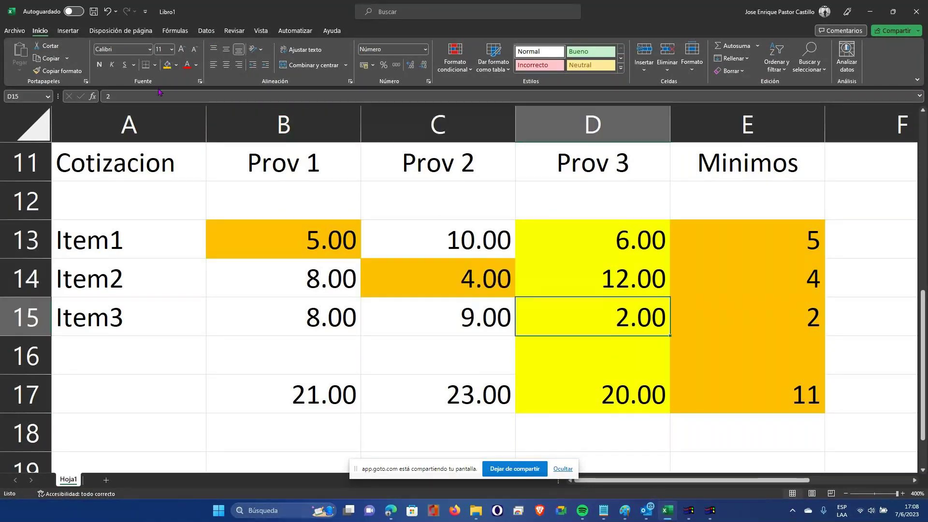
{"action": "left_click", "coordinate": [167, 66]}
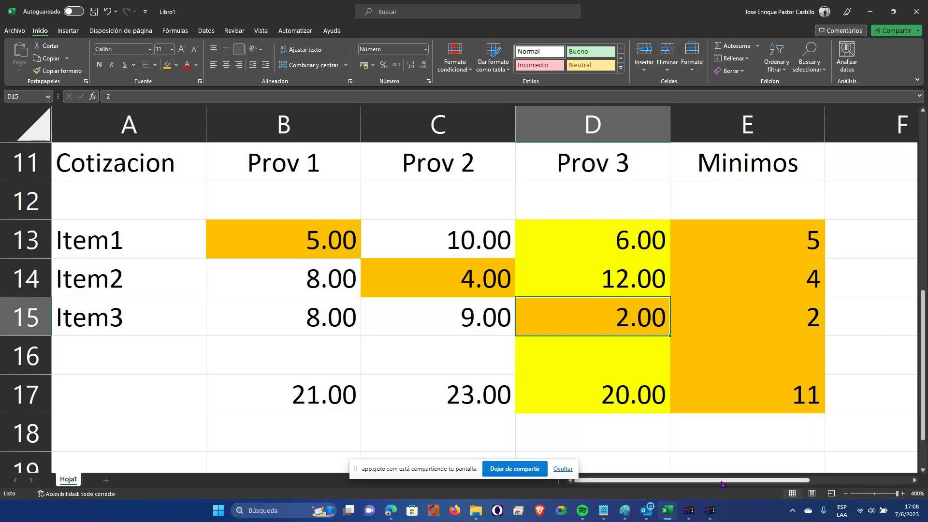
- Switch to the ERP Avalon logistics module and examine the quotation certification criteria
{"action": "mouse_move", "coordinate": [709, 510]}
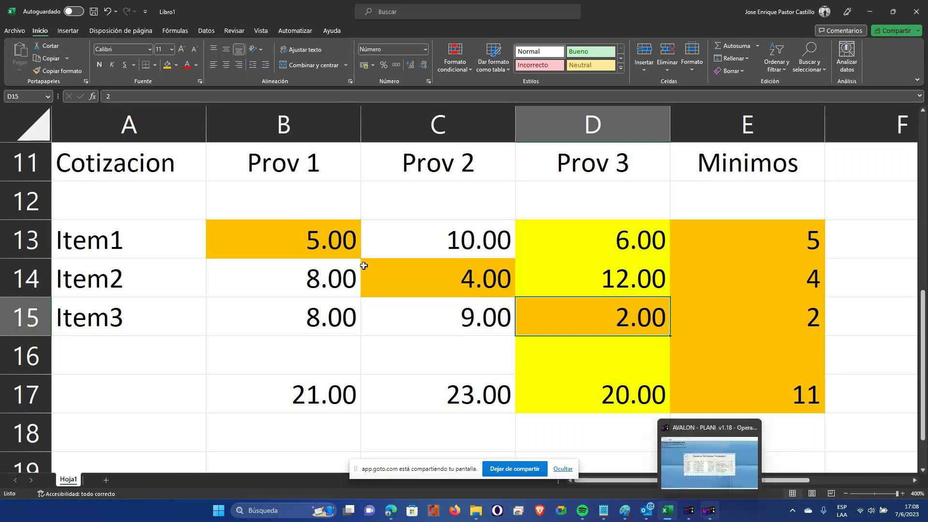
{"action": "left_click", "coordinate": [709, 463]}
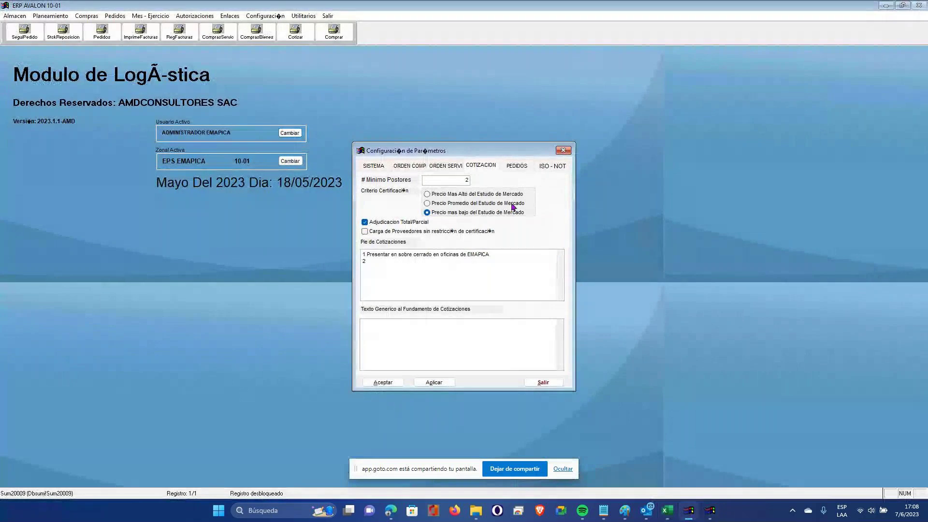
- Return to Excel and compare the Prov 3 quotes and total in D17 with the lowest item quotes and the Minimos total in E17
{"action": "key", "text": "alt+Tab"}
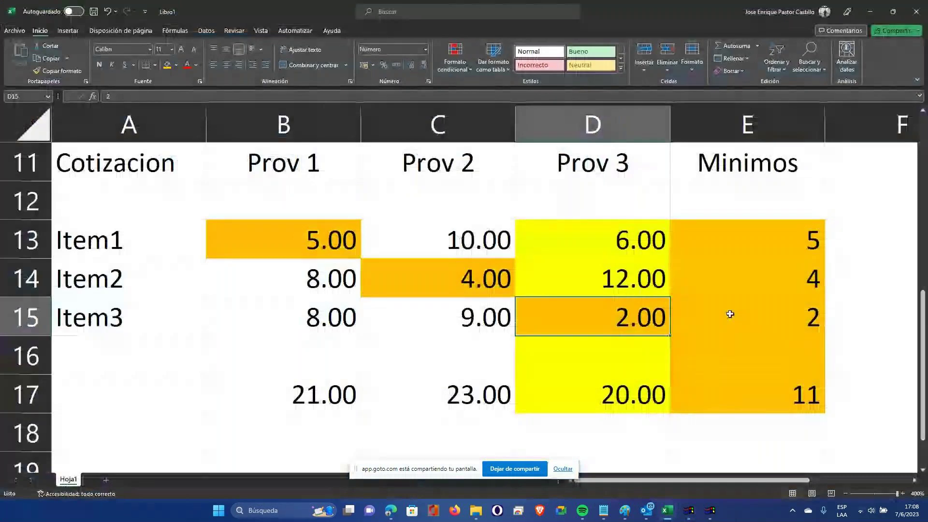
{"action": "left_click", "coordinate": [639, 391]}
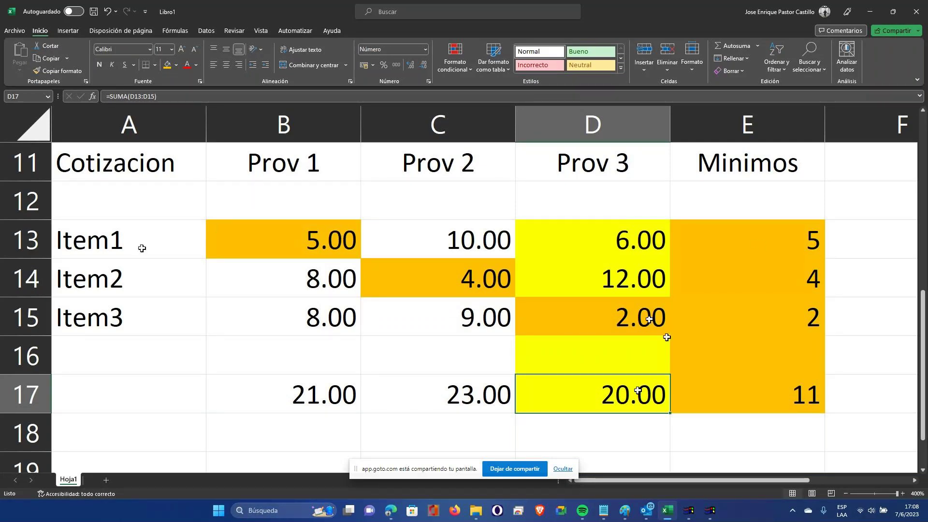
{"action": "left_click", "coordinate": [426, 273]}
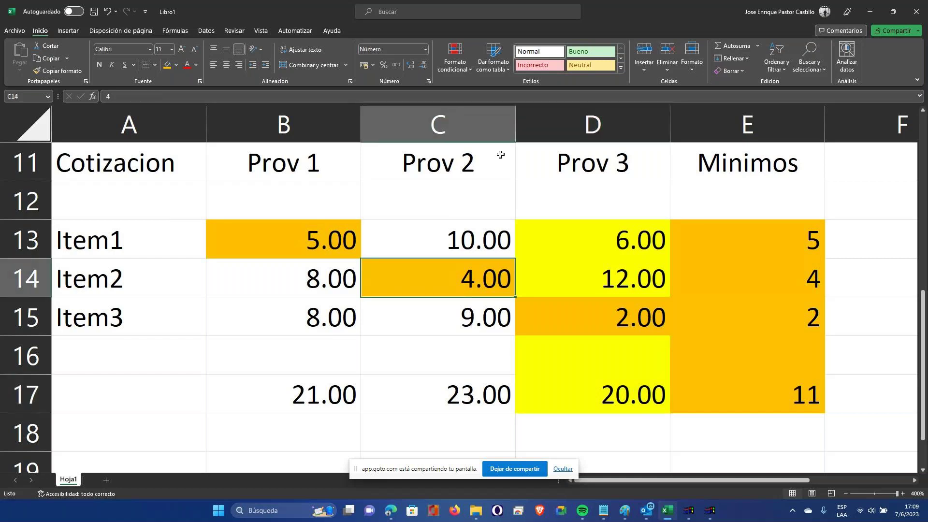
{"action": "key", "text": "Right"}
{"action": "key", "text": "Down"}
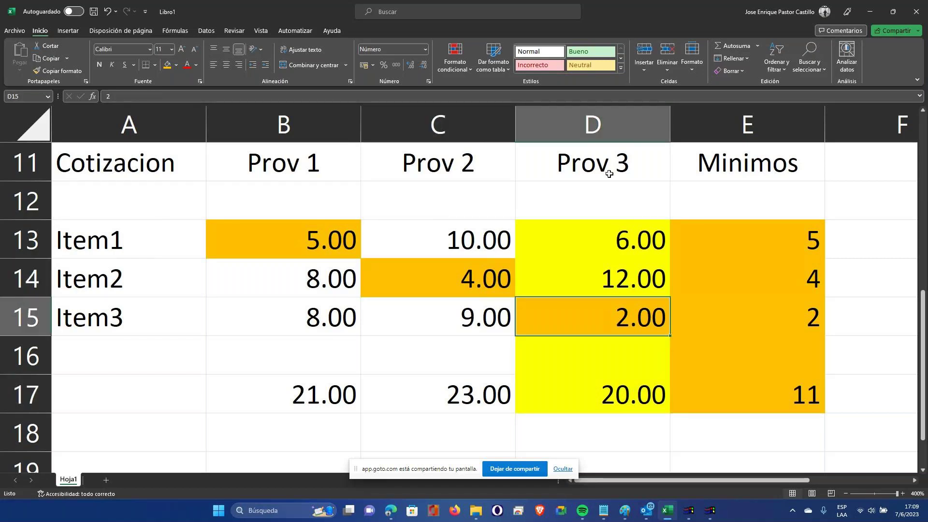
{"action": "left_click", "coordinate": [609, 174]}
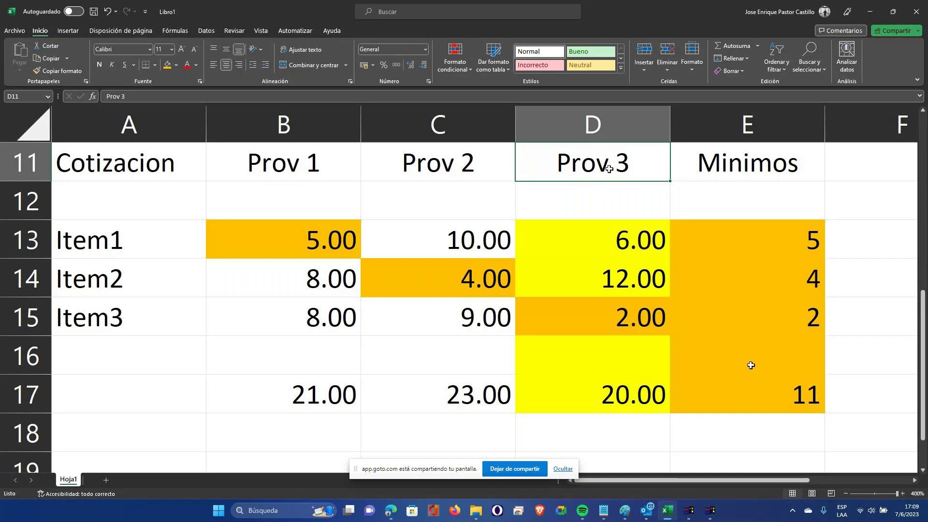
{"action": "left_click", "coordinate": [776, 403]}
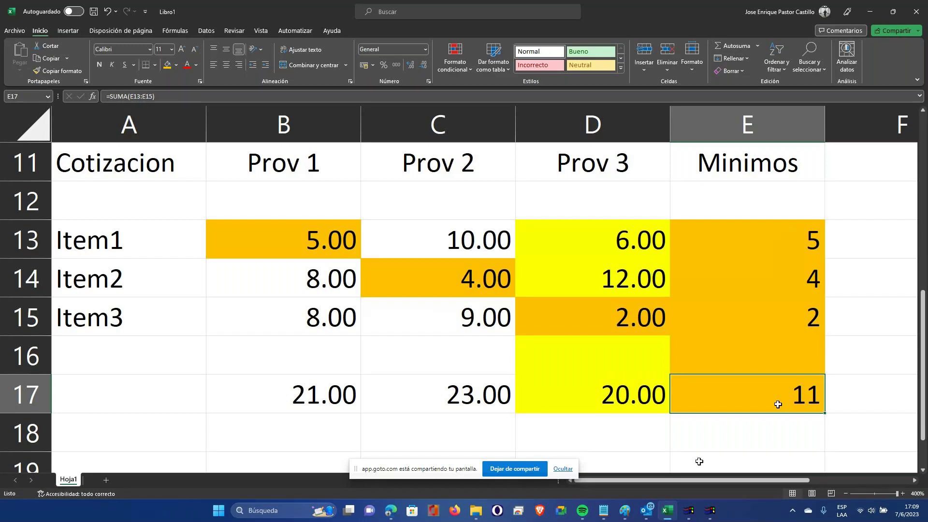
{"action": "left_click", "coordinate": [627, 394]}
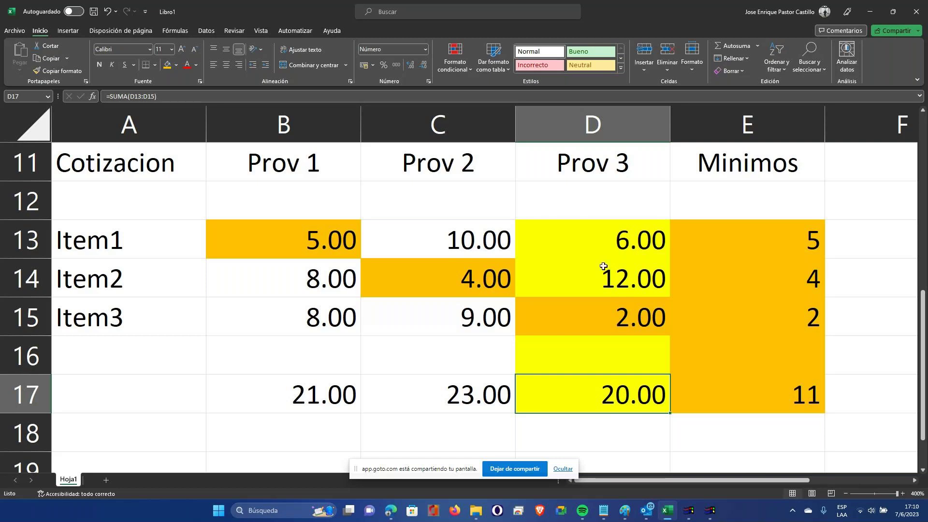
{"action": "mouse_move", "coordinate": [600, 239]}
{"action": "left_mouse_down"}
{"action": "mouse_move", "coordinate": [587, 321]}
{"action": "mouse_move", "coordinate": [593, 238]}
{"action": "left_mouse_up"}
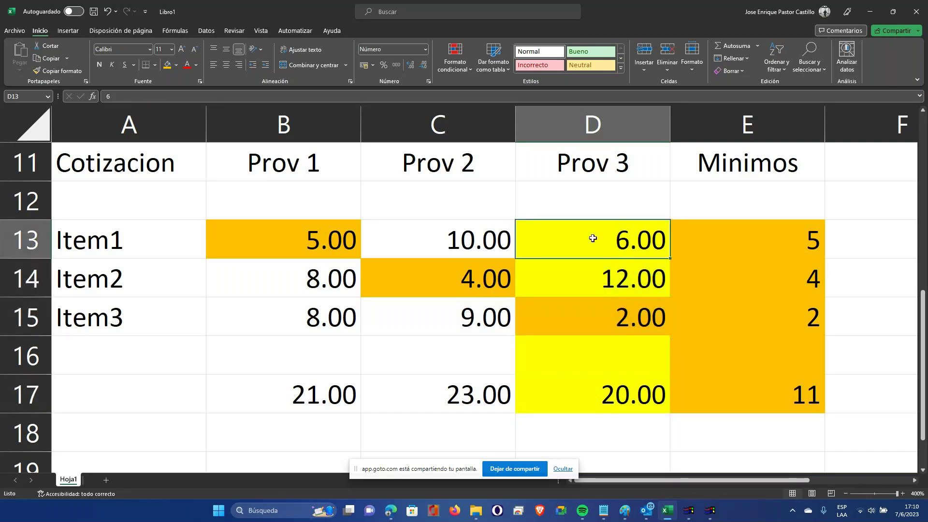
{"action": "left_click", "coordinate": [802, 406]}
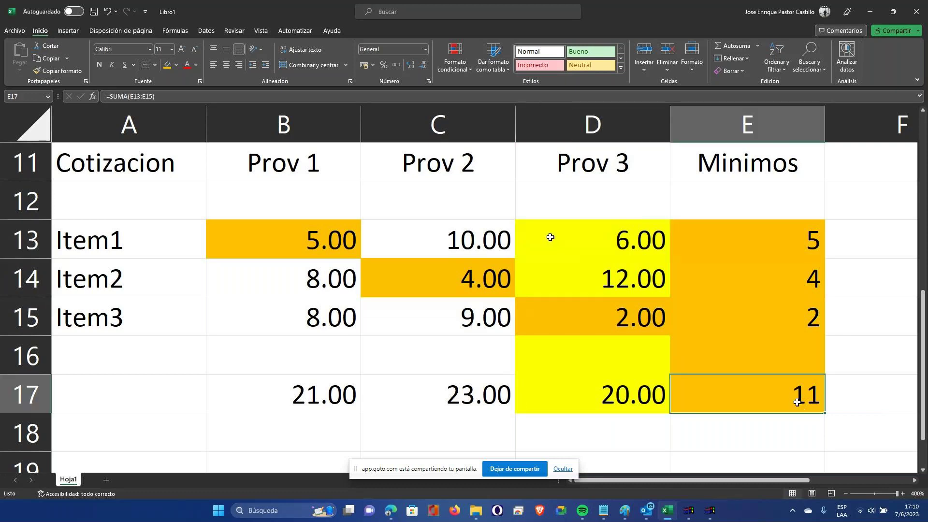
- Review the Prov 3 item quotes in D13:D15 against the totals in D17 and E17
{"action": "left_click_drag", "start_coordinate": [551, 237], "coordinate": [545, 311]}
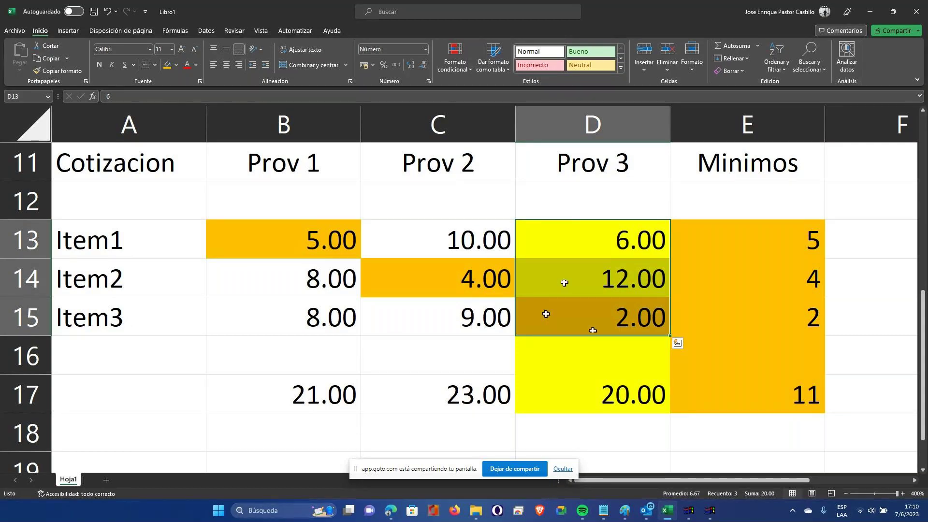
{"action": "left_click", "coordinate": [578, 269]}
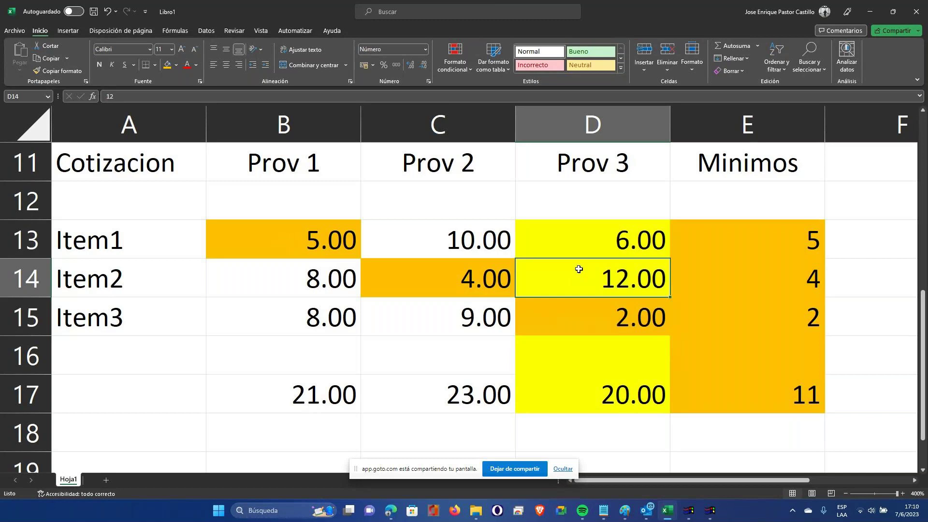
{"action": "left_click_drag", "start_coordinate": [578, 242], "coordinate": [580, 319]}
{"action": "left_click", "coordinate": [581, 378]}
{"action": "left_click_drag", "start_coordinate": [563, 234], "coordinate": [568, 320]}
{"action": "left_click", "coordinate": [592, 395]}
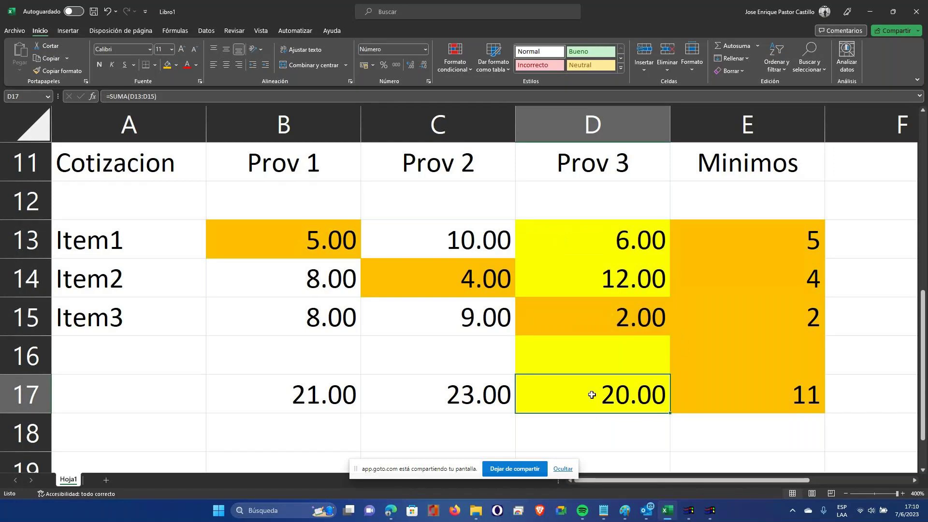
{"action": "left_click", "coordinate": [729, 398]}
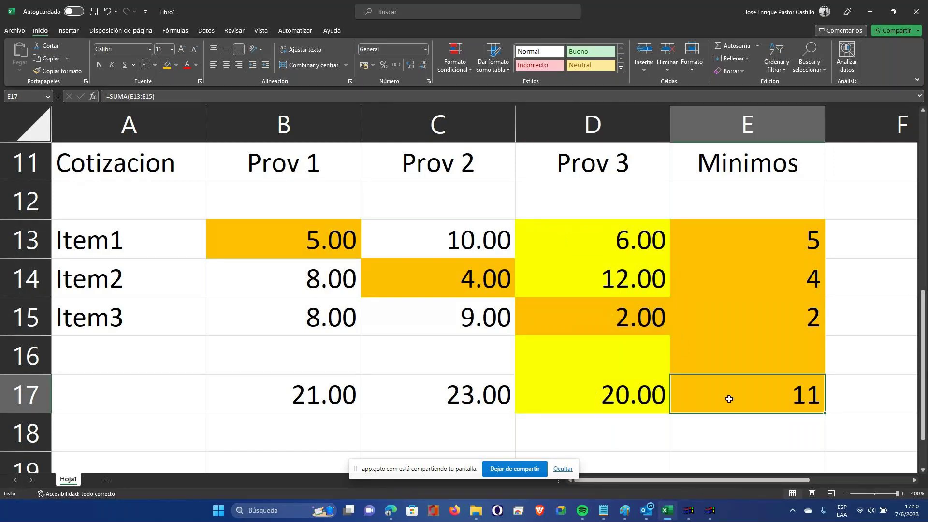
{"action": "left_click_drag", "start_coordinate": [612, 236], "coordinate": [609, 325]}
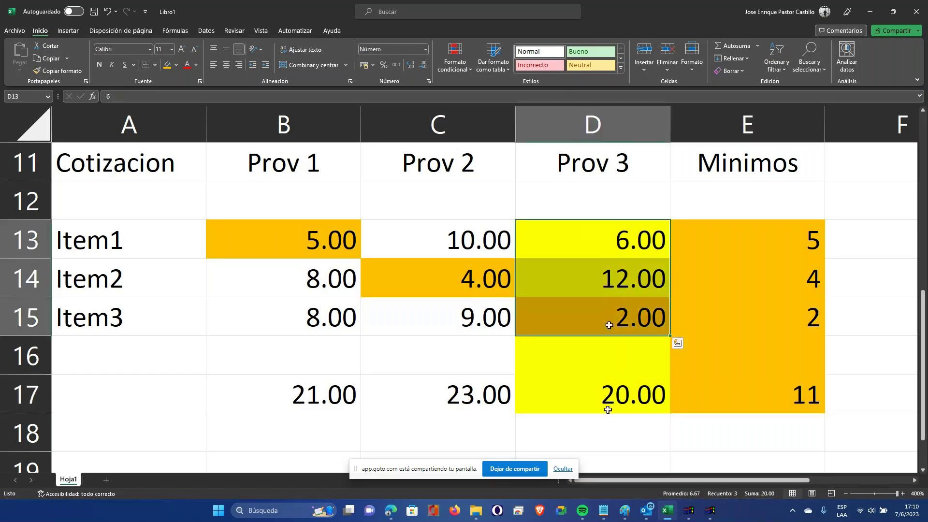
{"action": "left_click", "coordinate": [605, 401]}
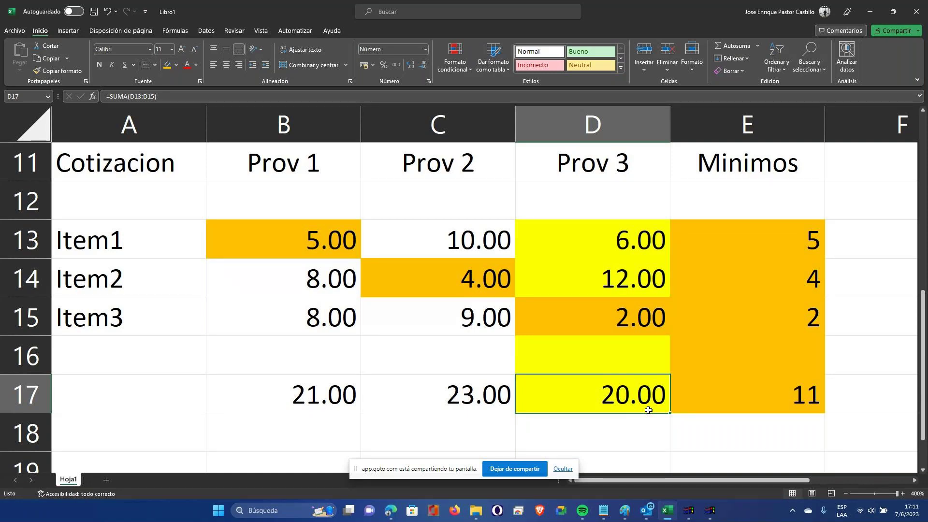
- Select the Minimos item values E13:E15 and switch to ERP Avalon to review the quotation certification criteria
{"action": "left_click_drag", "start_coordinate": [721, 245], "coordinate": [732, 304]}
{"action": "mouse_move", "coordinate": [719, 516]}
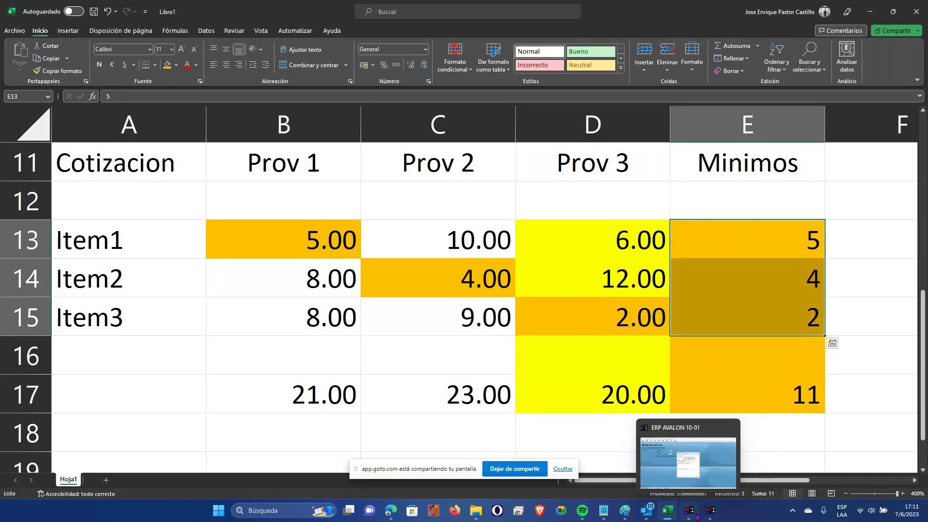
{"action": "left_click", "coordinate": [697, 518]}
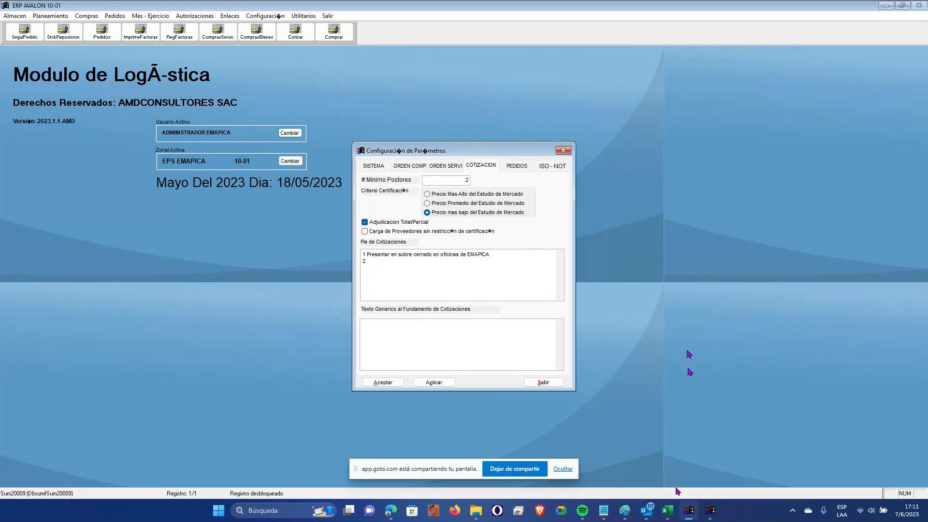
- Return to Excel and contrast the Minimos values E13:E15 and their total with the Prov 3 total
{"action": "left_click", "coordinate": [667, 510]}
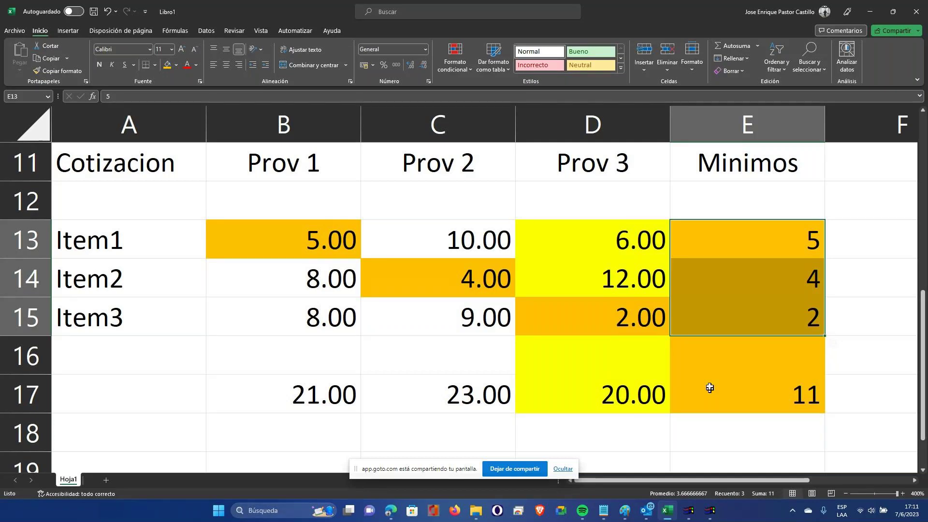
{"action": "left_click", "coordinate": [727, 272]}
{"action": "left_click_drag", "start_coordinate": [739, 237], "coordinate": [685, 309]}
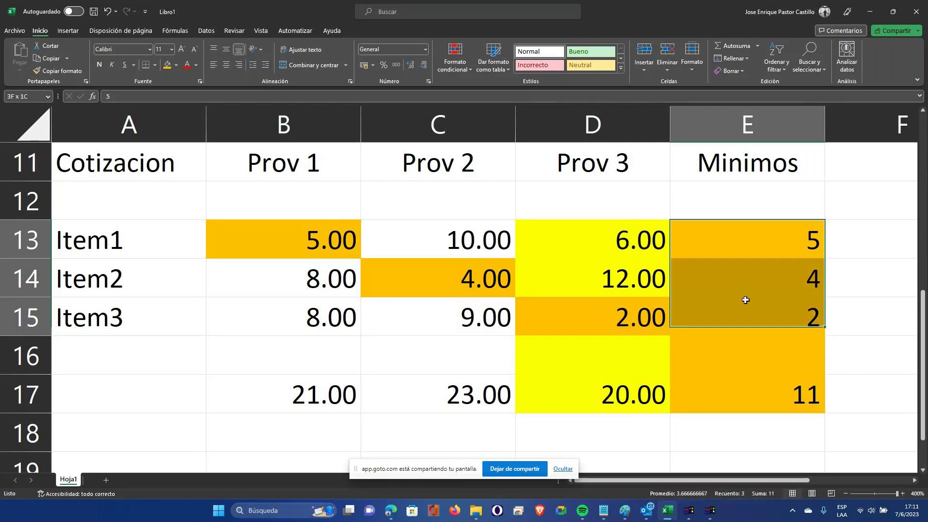
{"action": "left_click", "coordinate": [764, 386]}
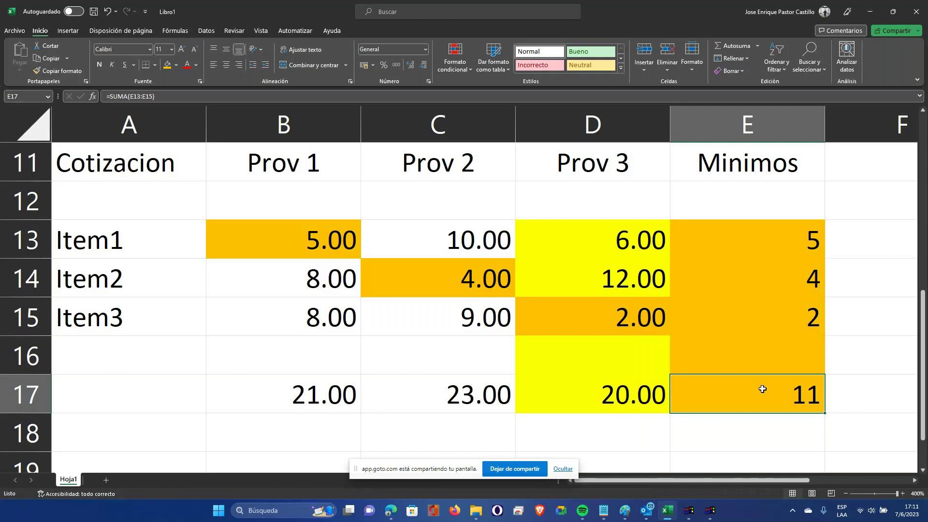
{"action": "left_click_drag", "start_coordinate": [719, 368], "coordinate": [594, 241]}
{"action": "left_click", "coordinate": [627, 392]}
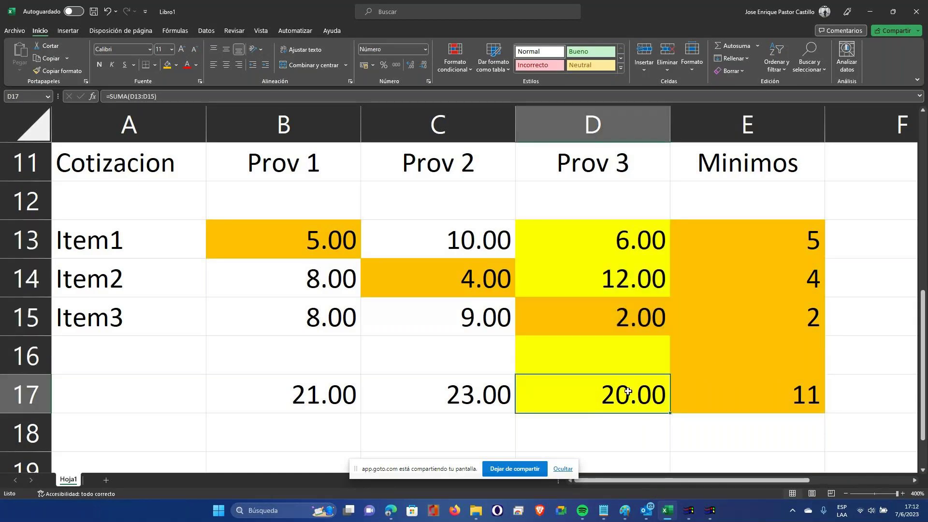
{"action": "left_click", "coordinate": [691, 392]}
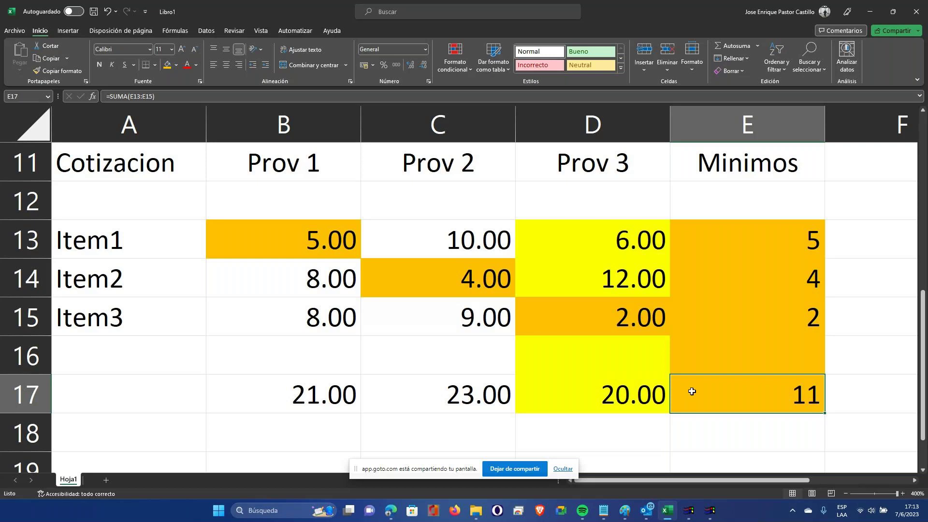
- Switch to ERP Avalon, examine the Precio Mas Alto and Precio mas bajo certification criteria, and close the parameter configuration
{"action": "left_click", "coordinate": [691, 512]}
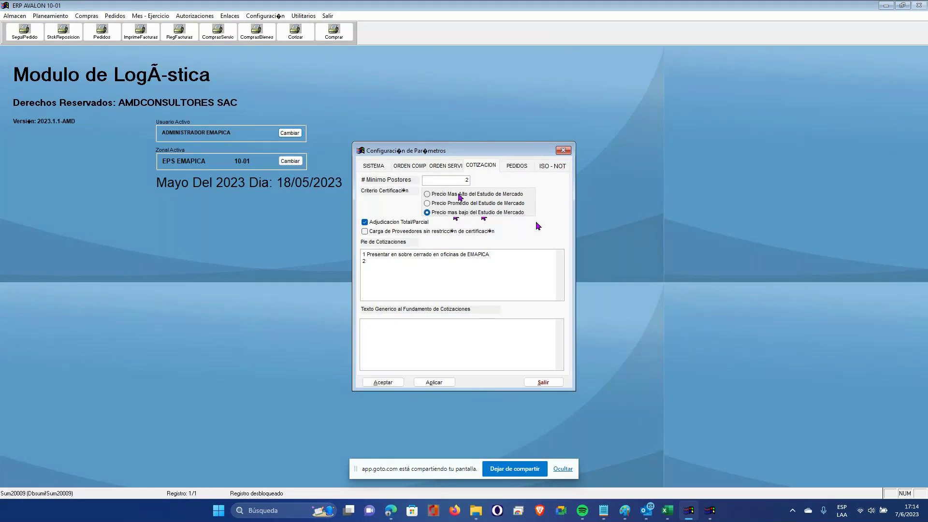
{"action": "left_click", "coordinate": [460, 196]}
{"action": "left_click", "coordinate": [469, 213]}
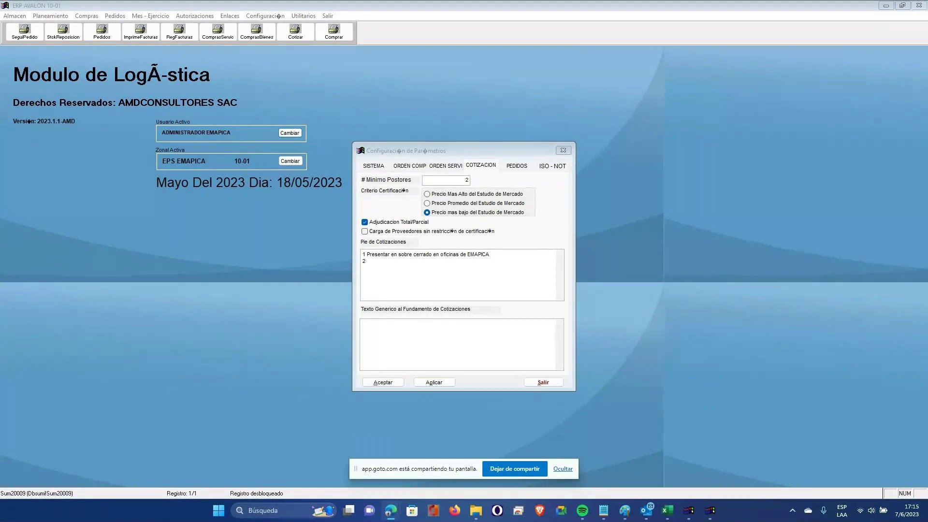
{"action": "key", "text": "Escape"}
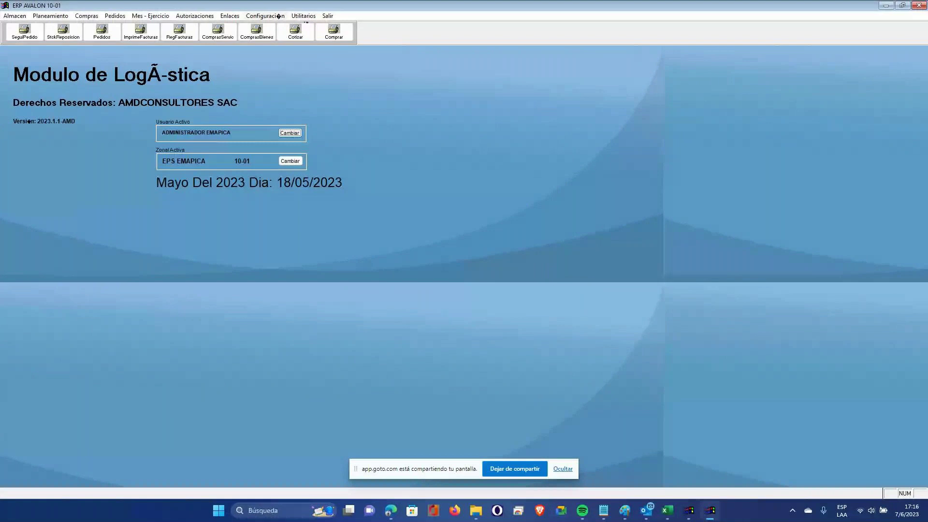
- In the logistics system parameters, toggle Enlace en Linea con Presupuestos and Implementar certificacion Presupuestal off and back on, and save the configuration
{"action": "left_click", "coordinate": [256, 17]}
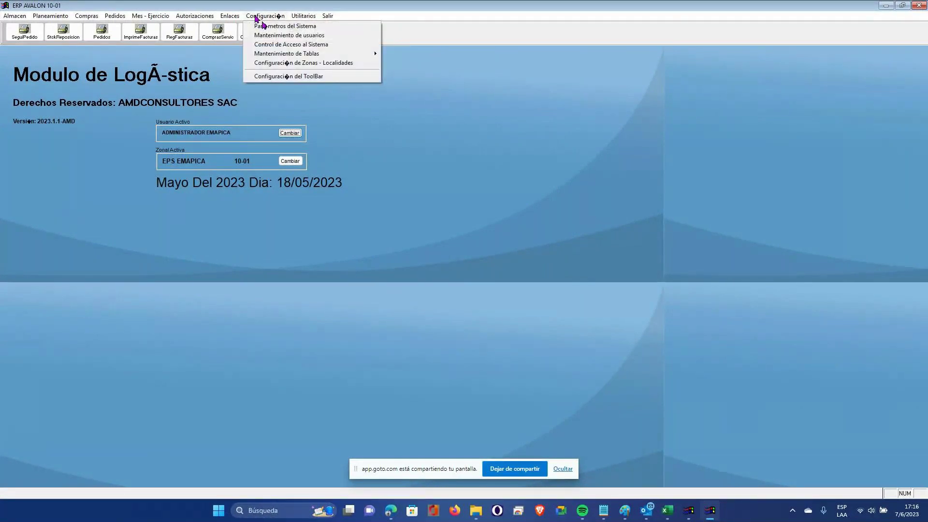
{"action": "left_click", "coordinate": [263, 26]}
{"action": "left_click", "coordinate": [483, 223]}
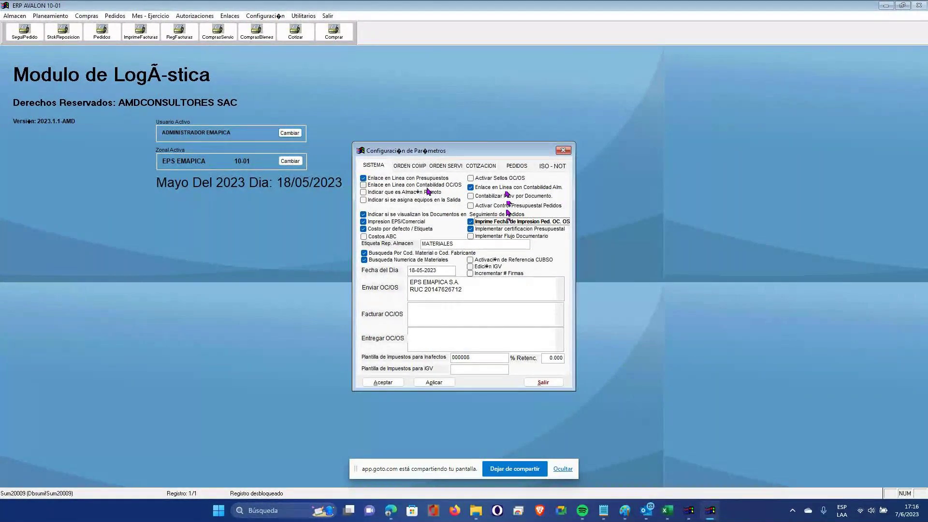
{"action": "key", "text": "Tab"}
{"action": "key", "text": "space"}
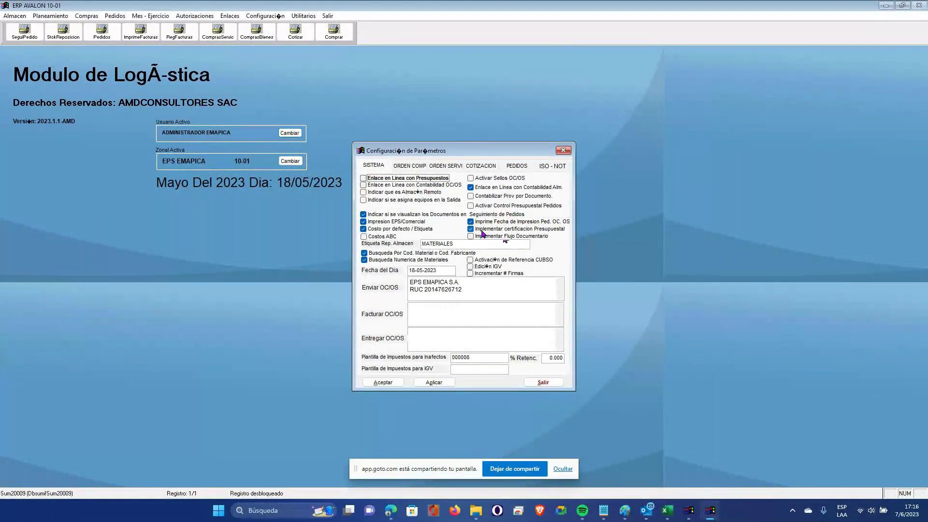
{"action": "left_click", "coordinate": [482, 231]}
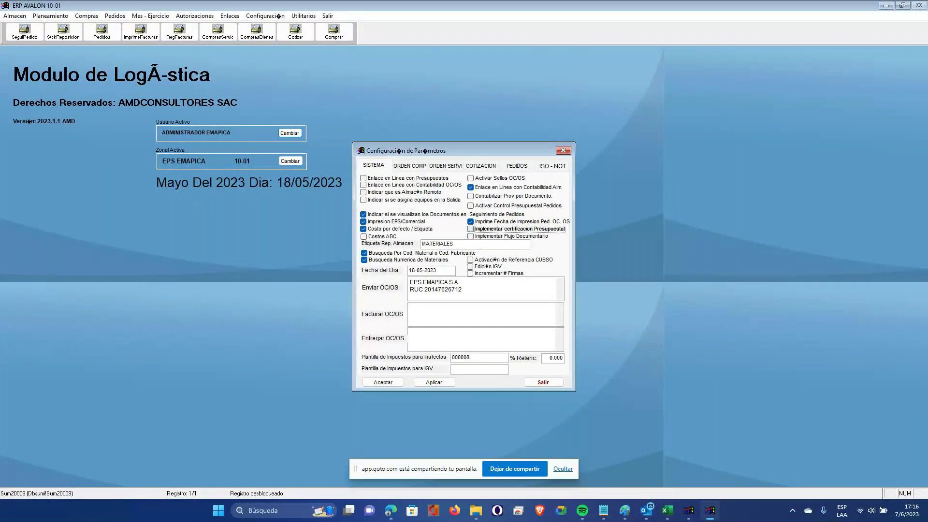
{"action": "left_click", "coordinate": [489, 230]}
{"action": "left_click", "coordinate": [364, 178]}
{"action": "left_click", "coordinate": [434, 383]}
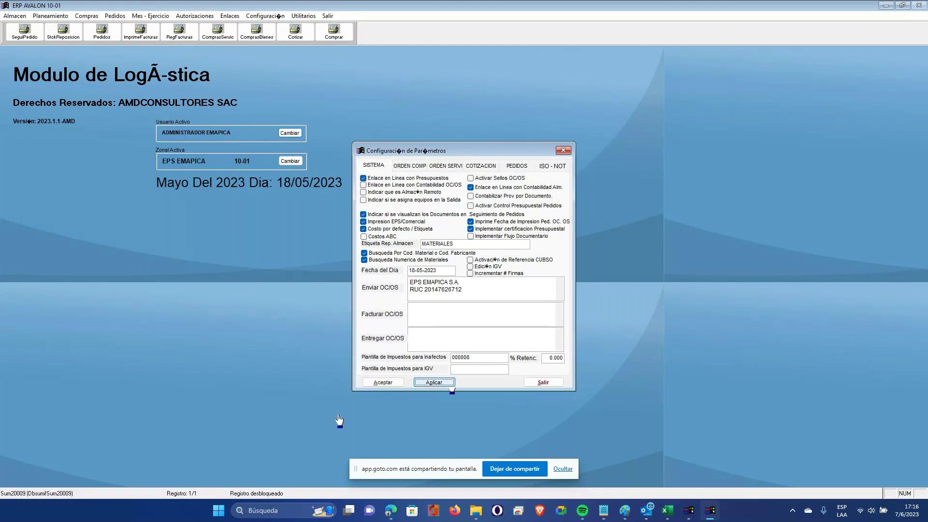
{"action": "left_click", "coordinate": [376, 383]}
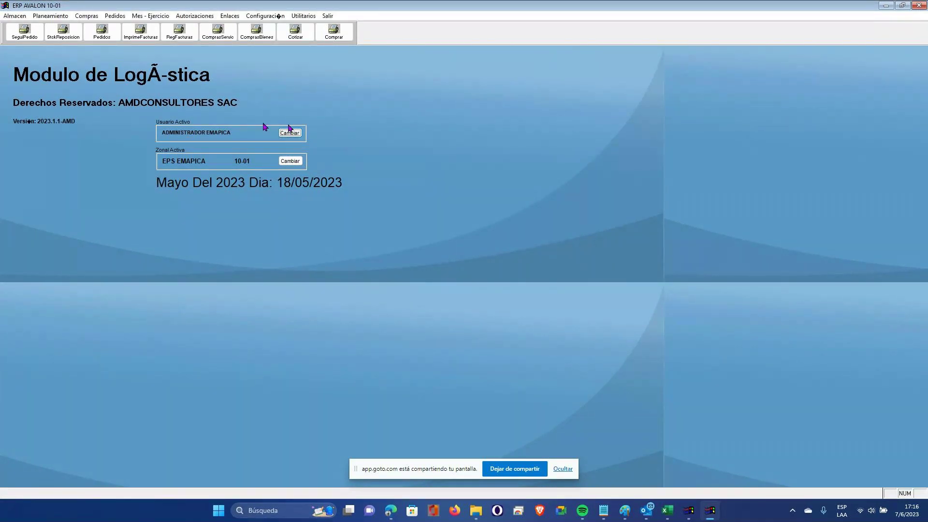
- Open the registration of new purchases and select the 18/05/2023 request from OFICINA DE RECURSOS HUMANOS
{"action": "left_click", "coordinate": [92, 16]}
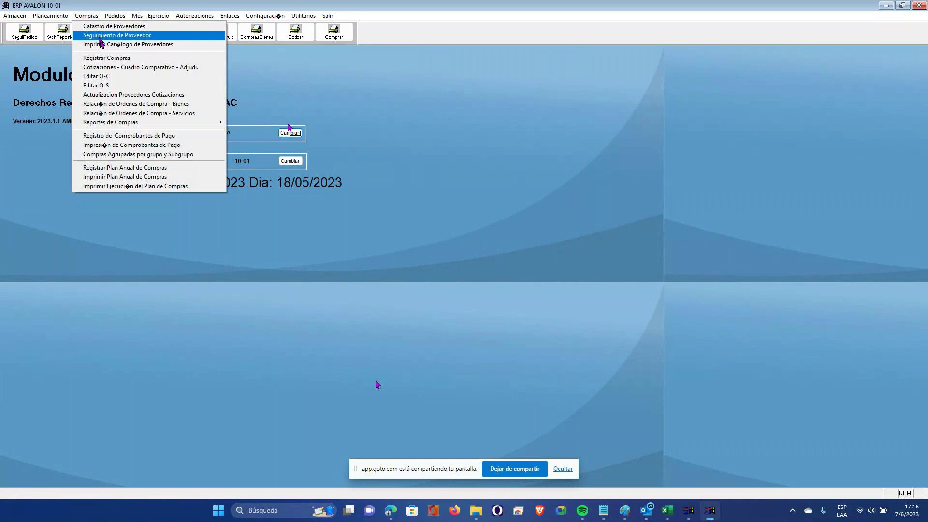
{"action": "left_click", "coordinate": [106, 57]}
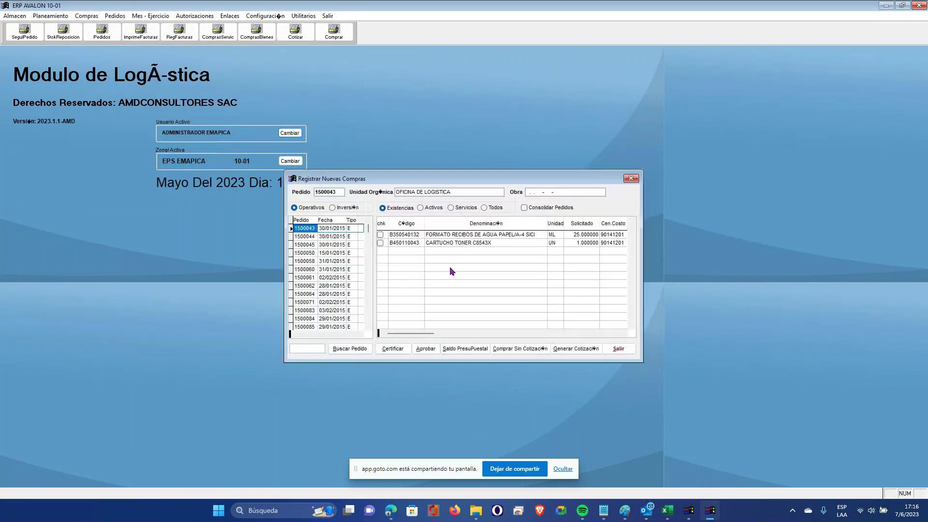
{"action": "left_click", "coordinate": [304, 270]}
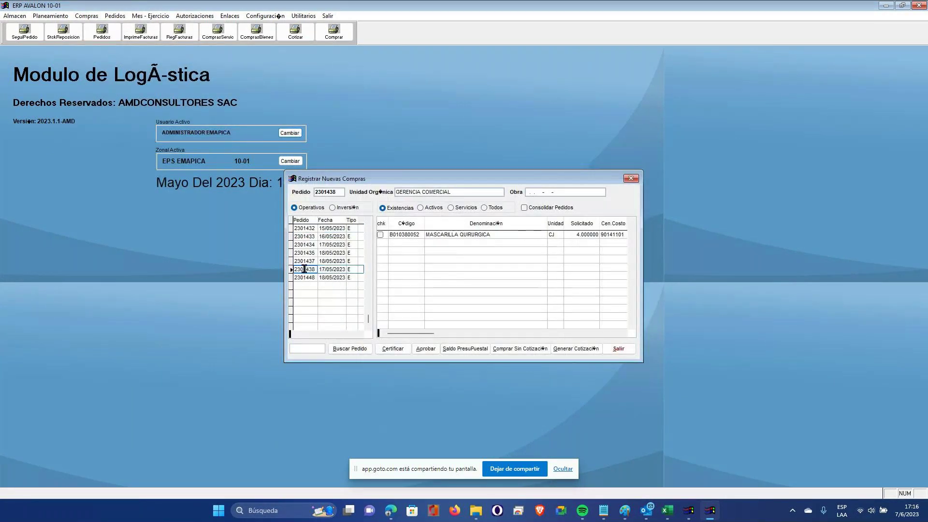
{"action": "key", "text": "Up"}
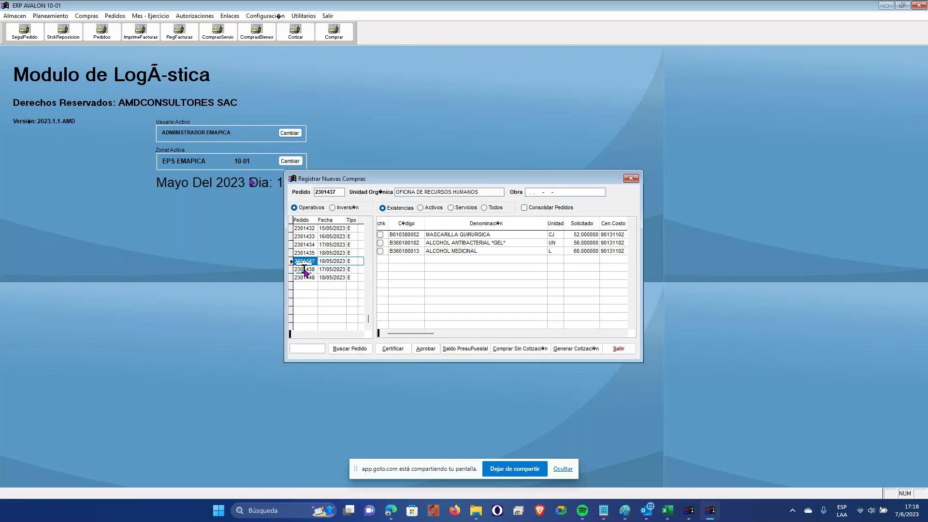
- Mark all three items of the request and start a quotation with the file name Expediente de Prueba
{"action": "left_click", "coordinate": [380, 224]}
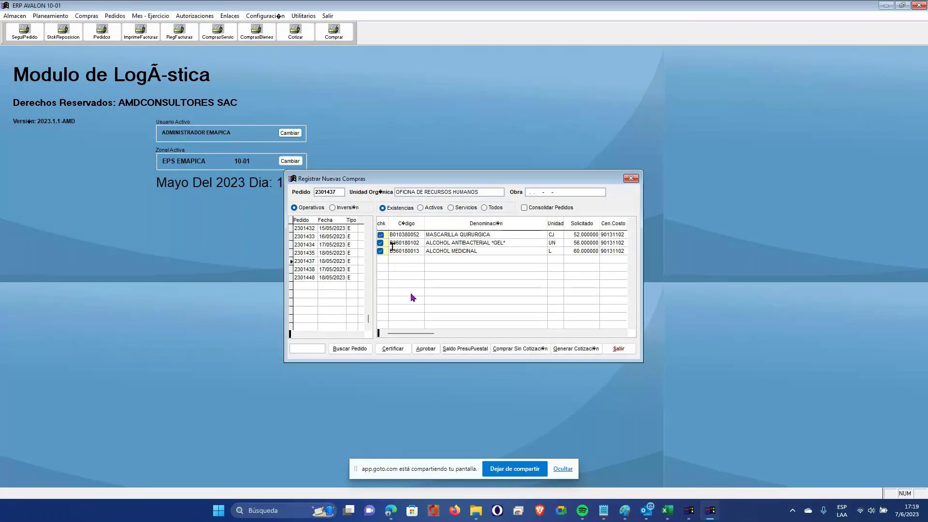
{"action": "left_click", "coordinate": [576, 350]}
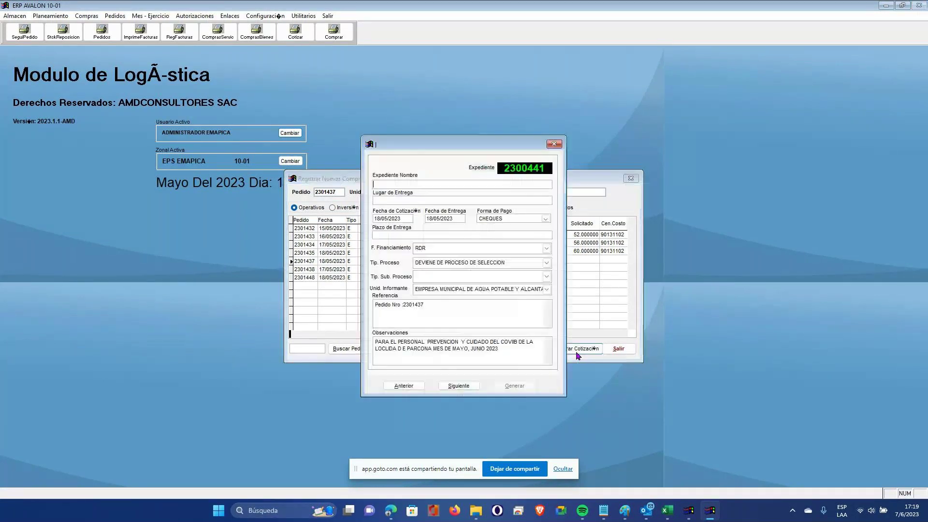
{"action": "type", "text": "Expediente de F"}
{"action": "type", "text": "rueba"}
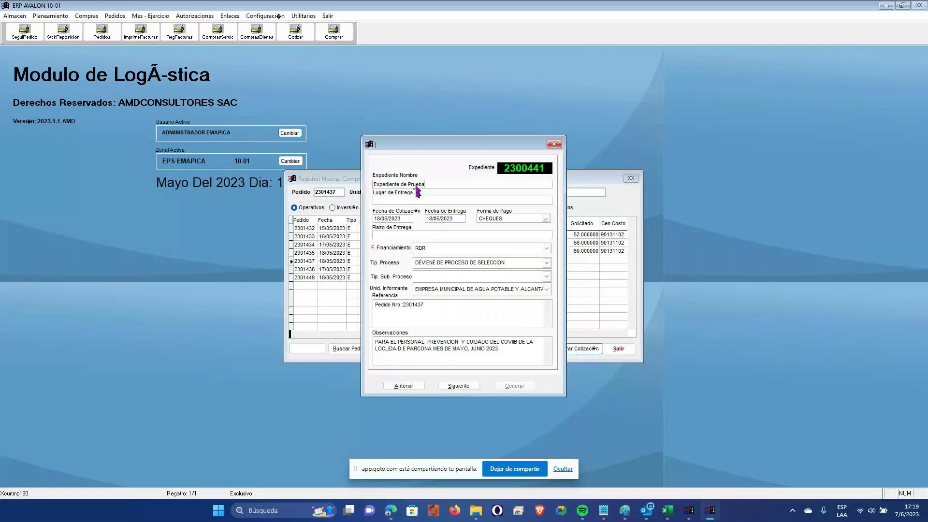
- Set the quotation's place of delivery to Ica and its delivery term to 15 dias
{"action": "left_click", "coordinate": [403, 199]}
{"action": "type", "text": "Ica"}
{"action": "left_click", "coordinate": [432, 235]}
{"action": "type", "text": "15 dias"}
- Set the financing to RDR, the process type to DEVIENE DE PROCESO DE SELECCION and the subprocess to COMPRAS GENERALES
{"action": "left_click", "coordinate": [546, 248]}
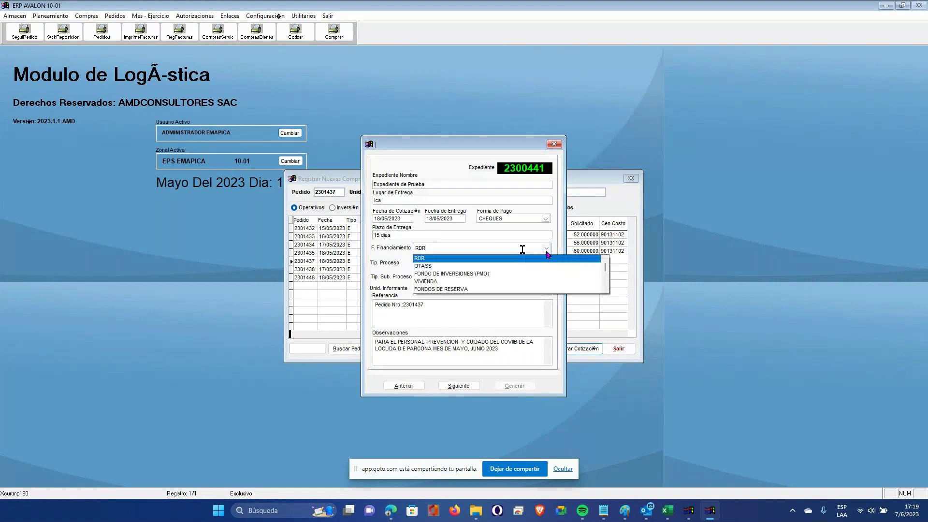
{"action": "left_click", "coordinate": [511, 261]}
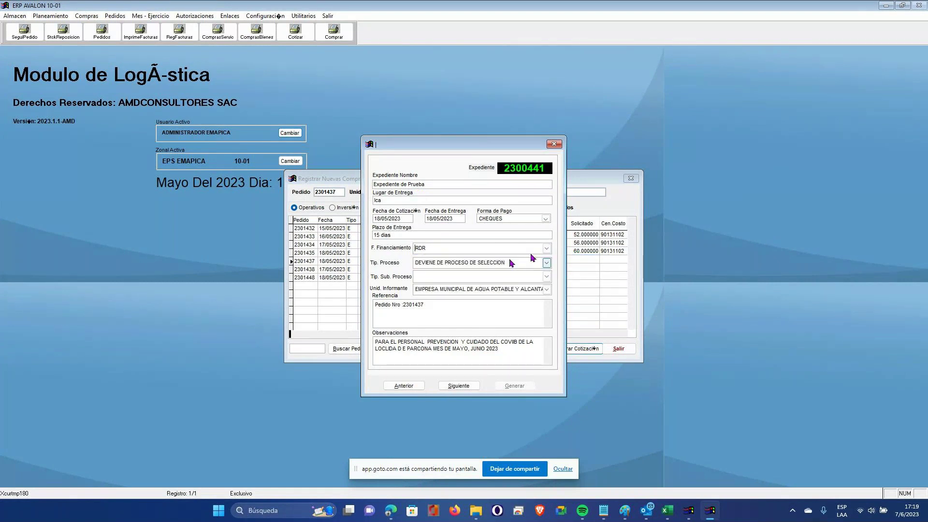
{"action": "left_click", "coordinate": [528, 248]}
{"action": "left_click", "coordinate": [494, 261]}
{"action": "left_click", "coordinate": [541, 261]}
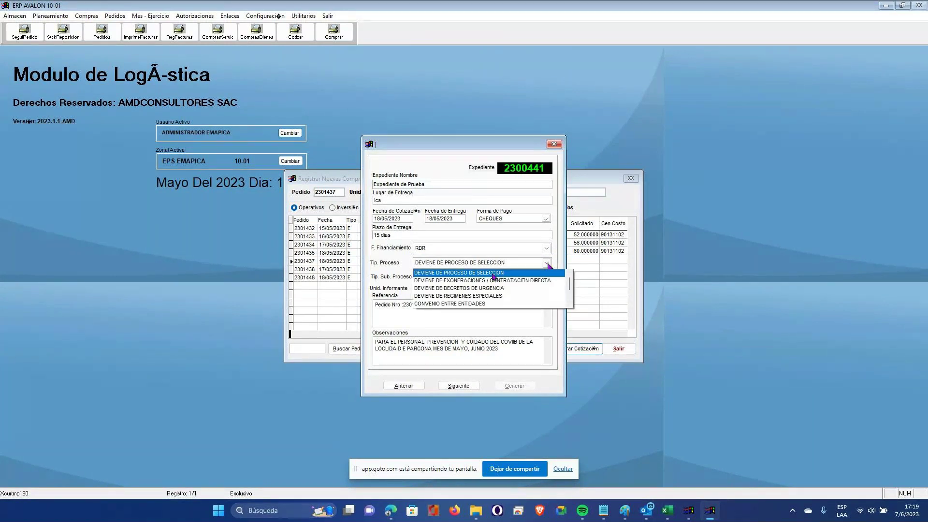
{"action": "left_click", "coordinate": [516, 274]}
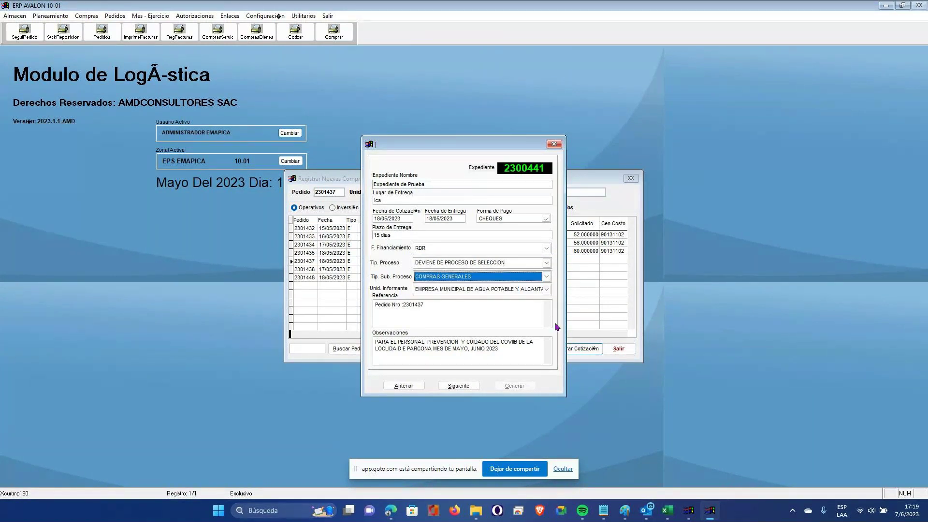
- Review the quotation's reference and observations texts and continue to the supplier selection
{"action": "left_click", "coordinate": [430, 304]}
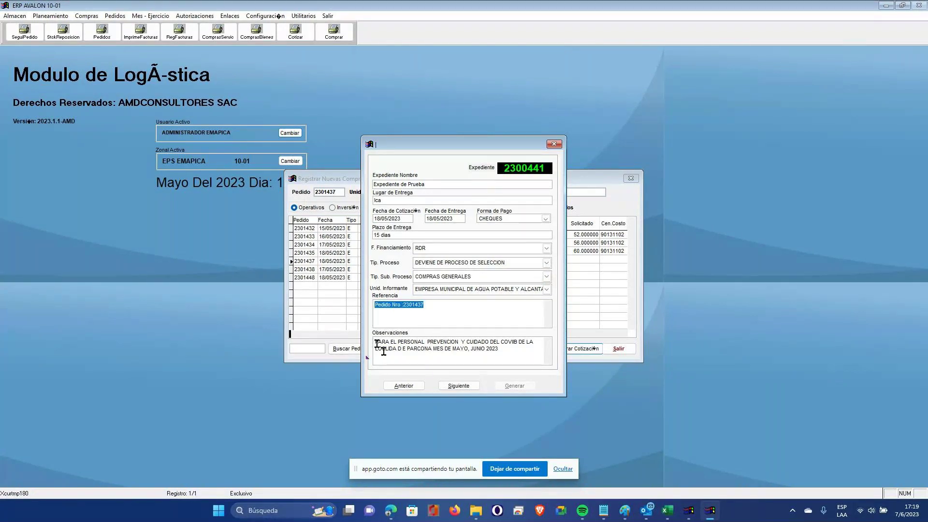
{"action": "left_click_drag", "start_coordinate": [378, 343], "coordinate": [533, 362]}
{"action": "left_click", "coordinate": [451, 388]}
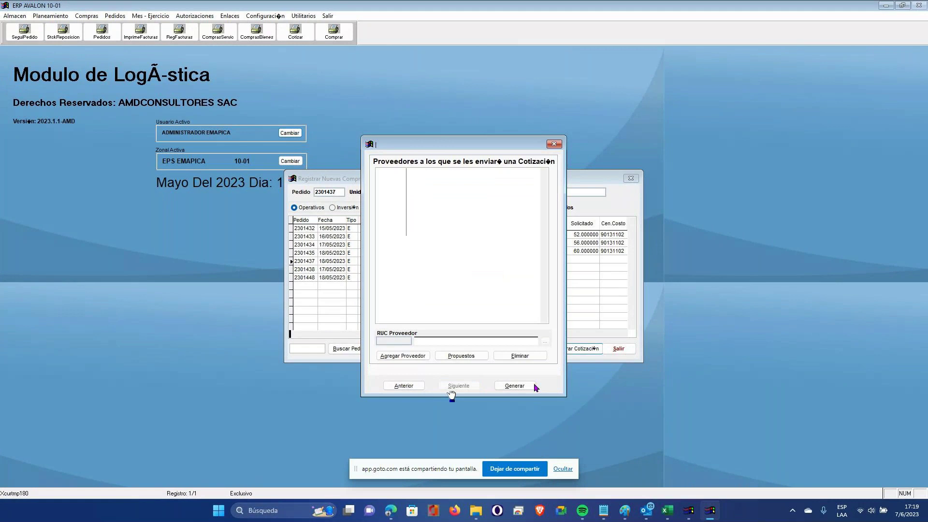
- Add the first listed supplier, A & Y INVESTMENTS S.A.C. and A J M INGENIEROS S.A. to the quotation recipients
{"action": "left_click", "coordinate": [545, 342]}
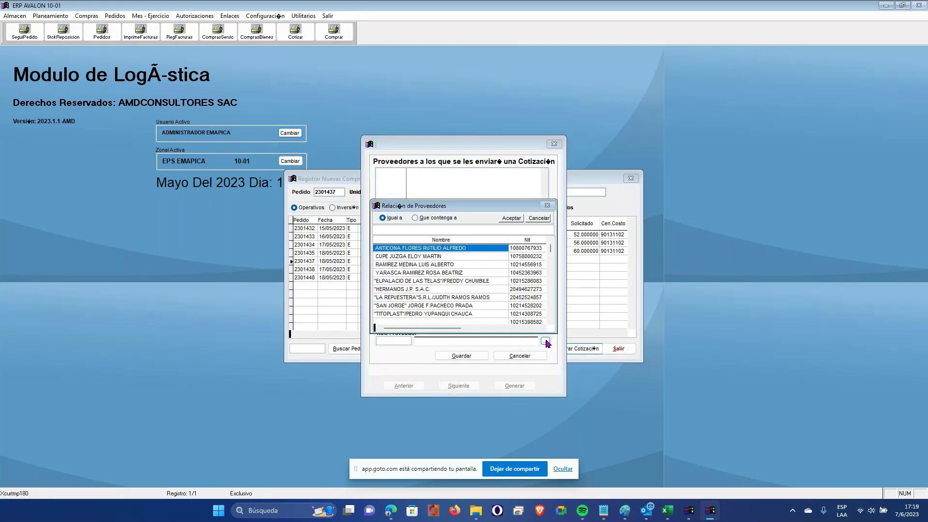
{"action": "key", "text": "Return"}
{"action": "left_click", "coordinate": [464, 354]}
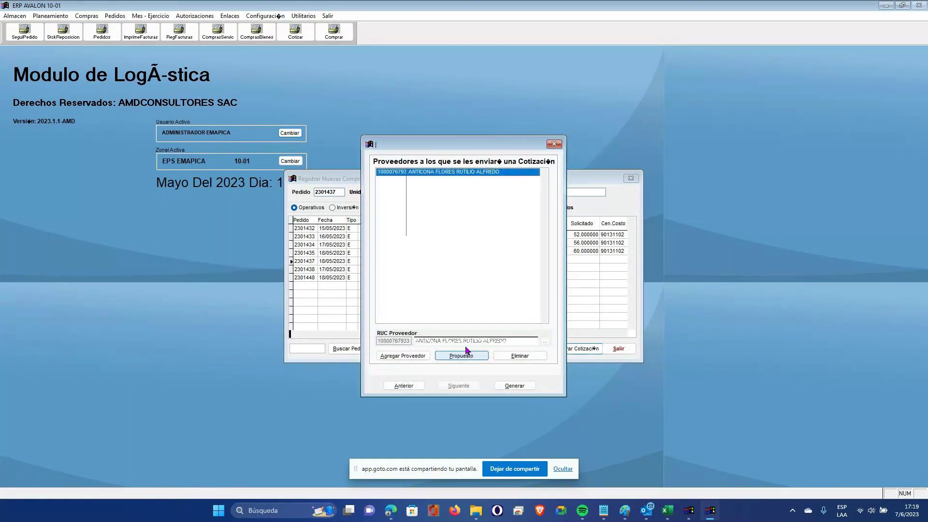
{"action": "left_click", "coordinate": [395, 355]}
{"action": "left_click", "coordinate": [545, 342]}
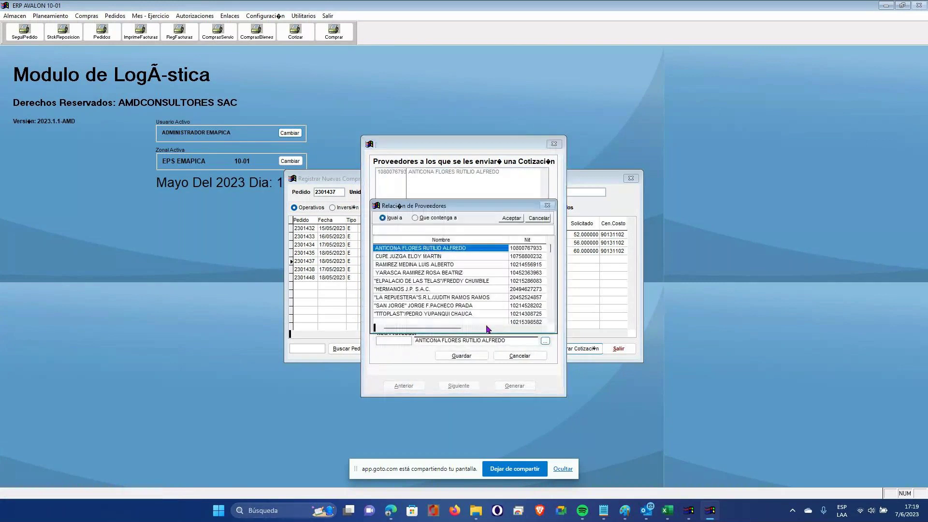
{"action": "double_click", "coordinate": [416, 289]}
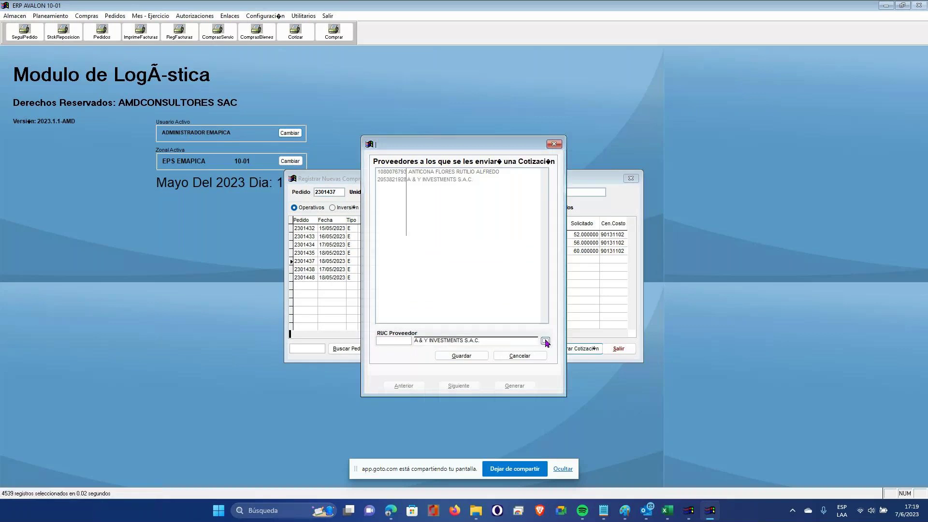
{"action": "left_click", "coordinate": [545, 341]}
{"action": "scroll", "coordinate": [414, 277], "scroll_direction": "down", "scroll_amount": 5}
{"action": "double_click", "coordinate": [413, 276]}
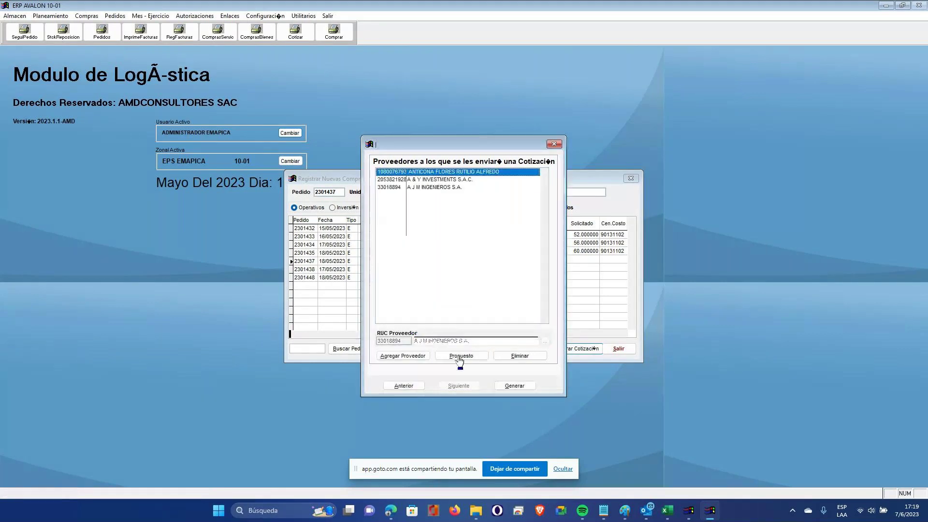
- Generate the quotation requests for the chosen suppliers and close the registration of new purchases
{"action": "left_click", "coordinate": [515, 386]}
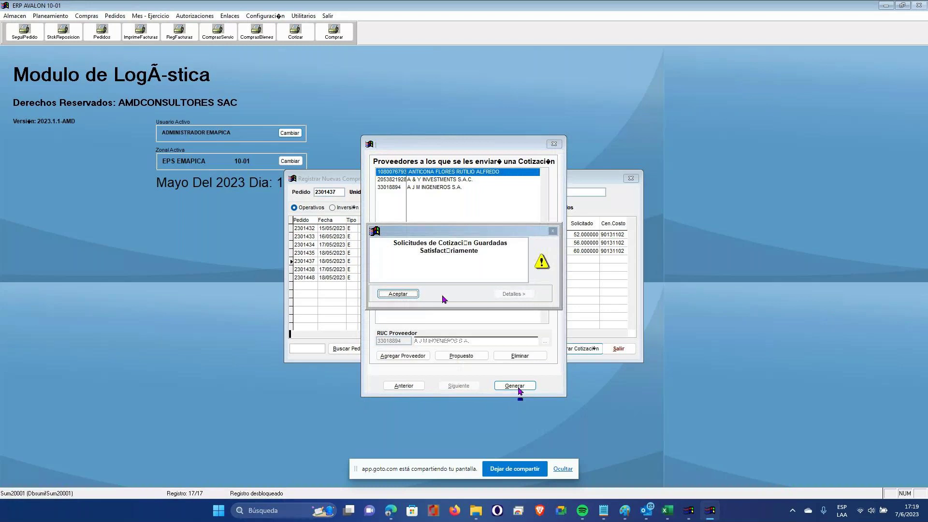
{"action": "key", "text": "Return"}
{"action": "left_click", "coordinate": [619, 348]}
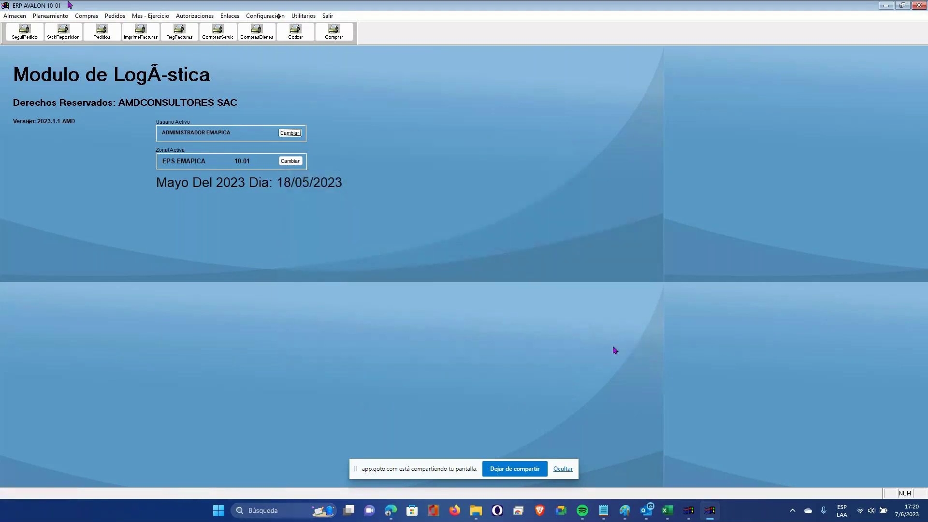
- Open the quotations and comparison table window and go through the suppliers quoted for Expediente de Prueba
{"action": "left_click", "coordinate": [60, 18]}
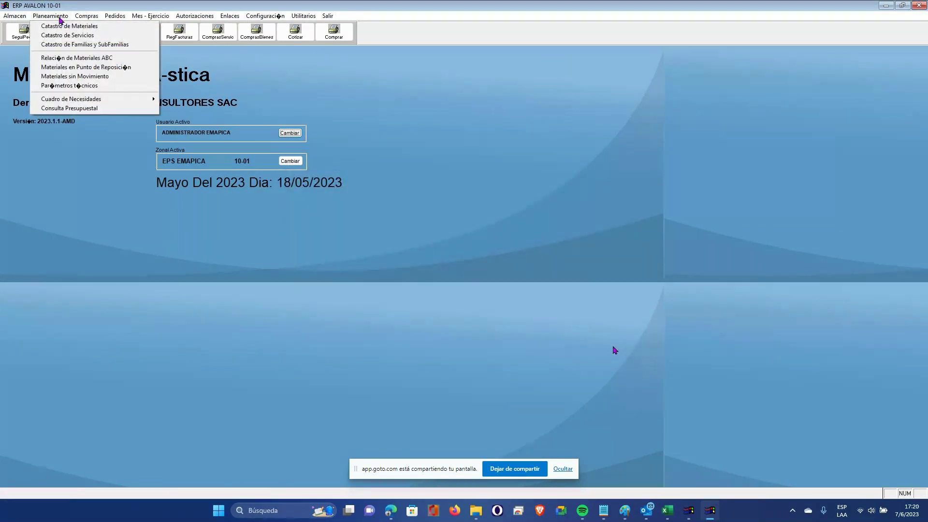
{"action": "mouse_move", "coordinate": [74, 20]}
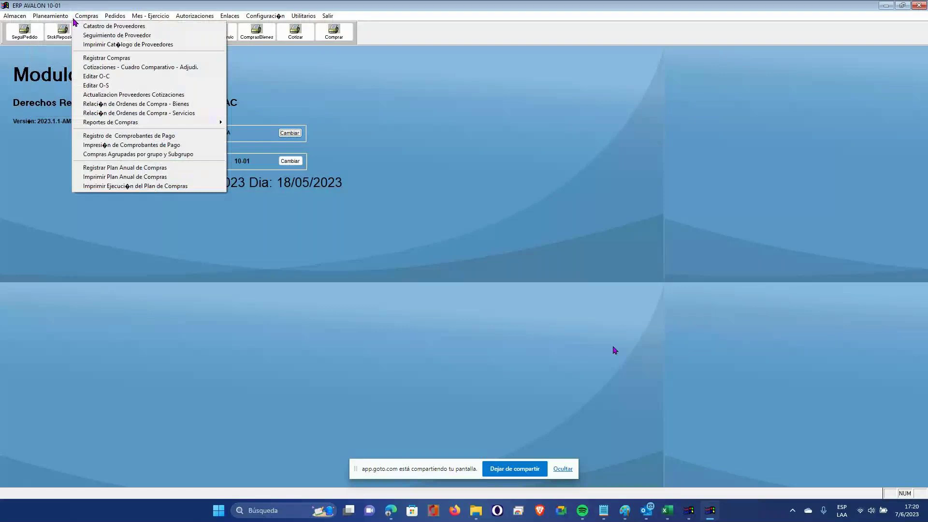
{"action": "left_click", "coordinate": [145, 67]}
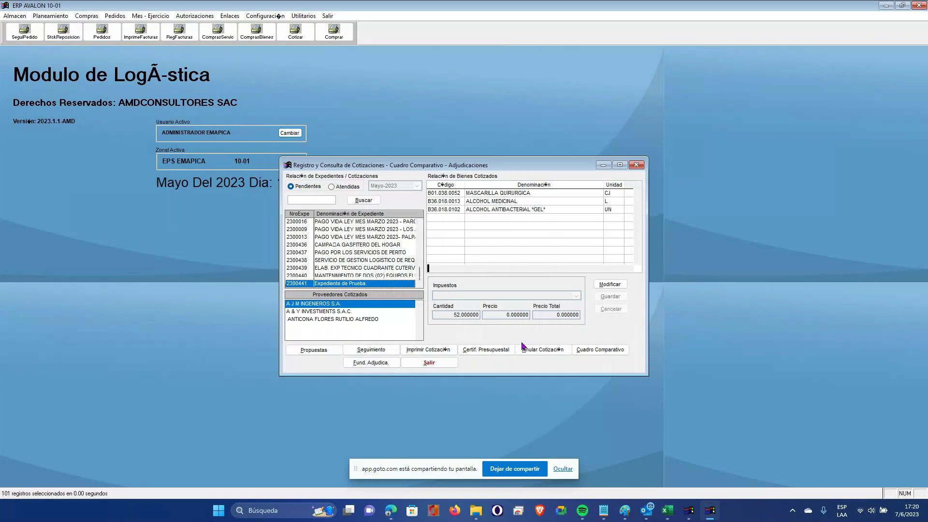
{"action": "left_click", "coordinate": [321, 311]}
{"action": "left_click", "coordinate": [324, 320]}
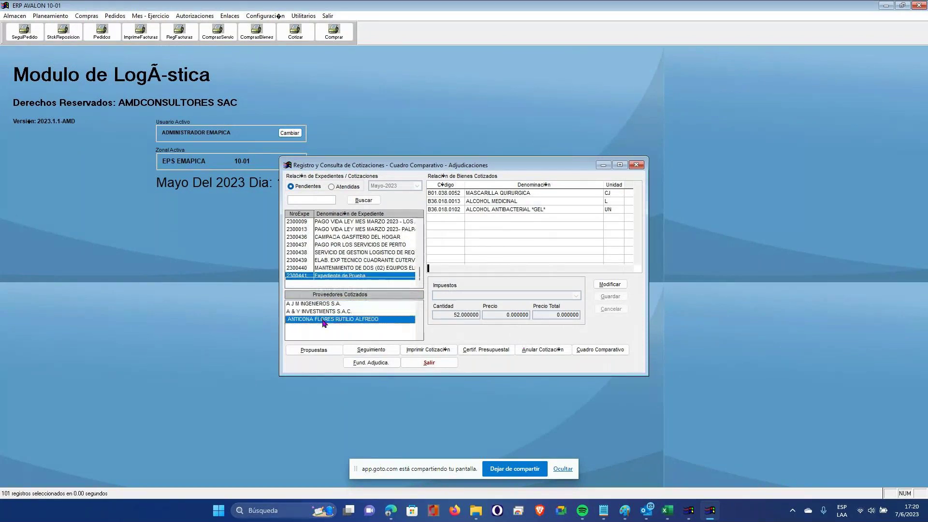
{"action": "left_click", "coordinate": [320, 304]}
{"action": "left_click", "coordinate": [316, 320]}
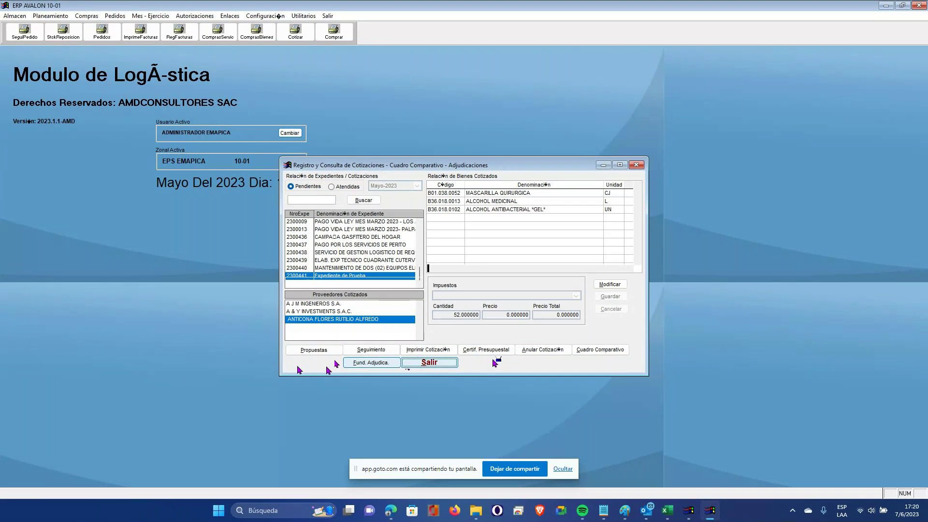
- Preview the Solicitud de Cotización addressed to A J M INGENIEROS S.A. in full format and close the preview
{"action": "left_click", "coordinate": [319, 304]}
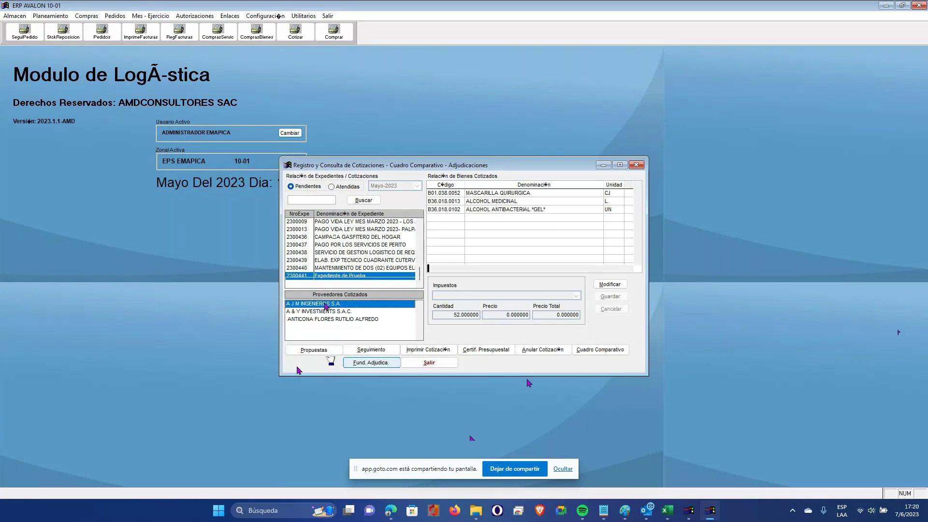
{"action": "left_click", "coordinate": [428, 350]}
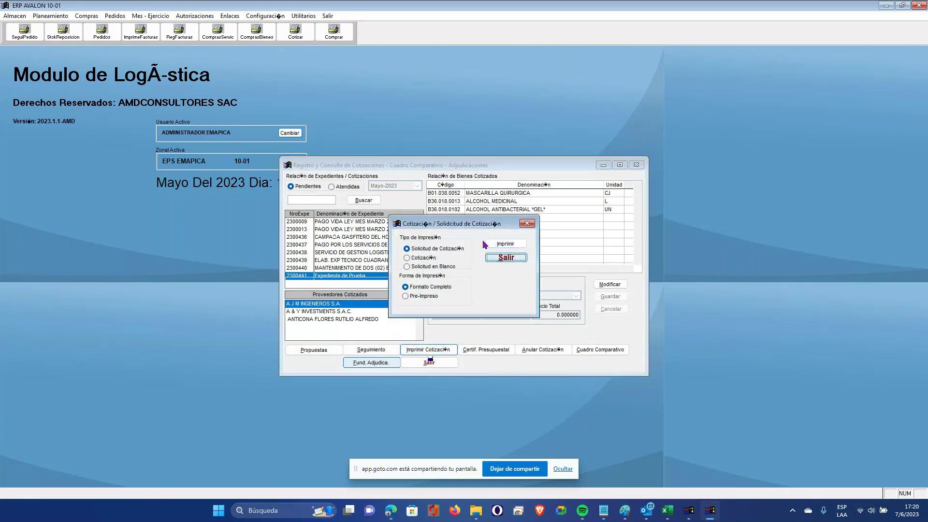
{"action": "left_click", "coordinate": [499, 246]}
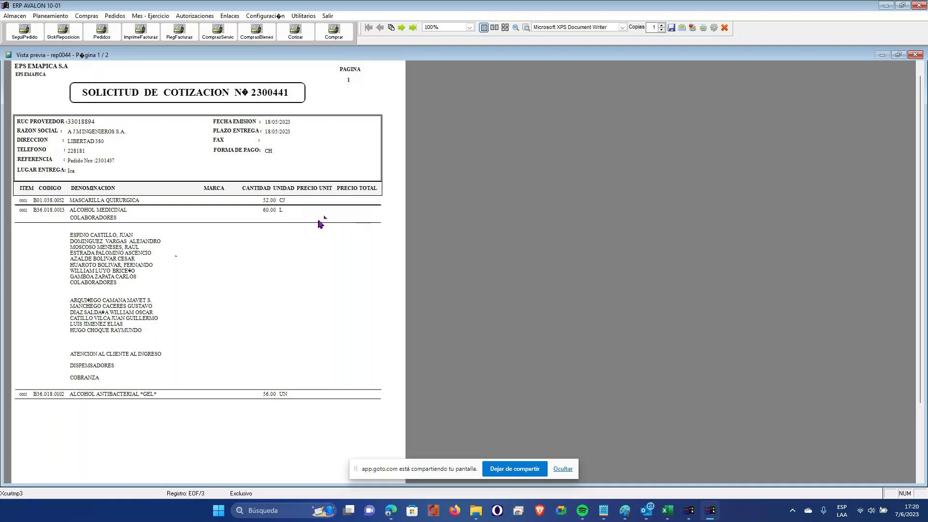
{"action": "key", "text": "Escape"}
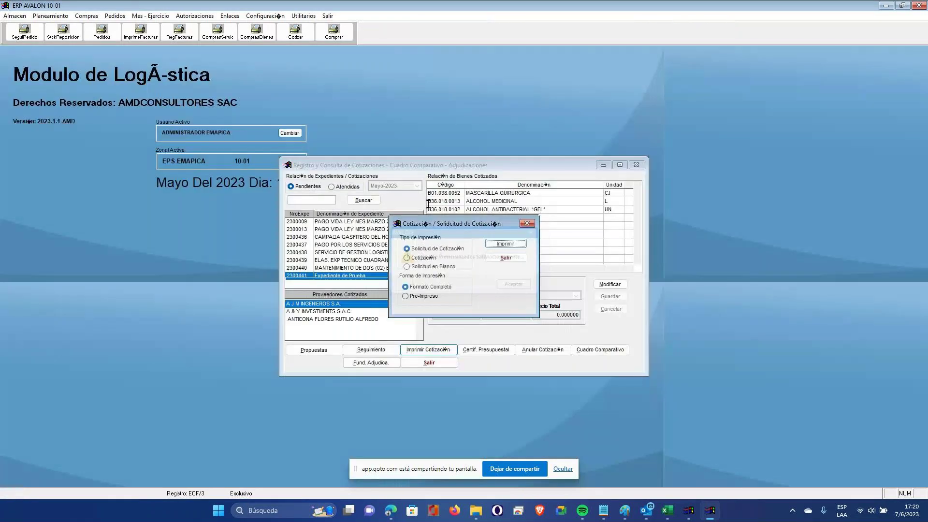
- Preview the Solicitud de Cotización addressed to A & Y INVESTMENTS S.A.C., enlarge it to read, and leave the print options
{"action": "left_click", "coordinate": [317, 311]}
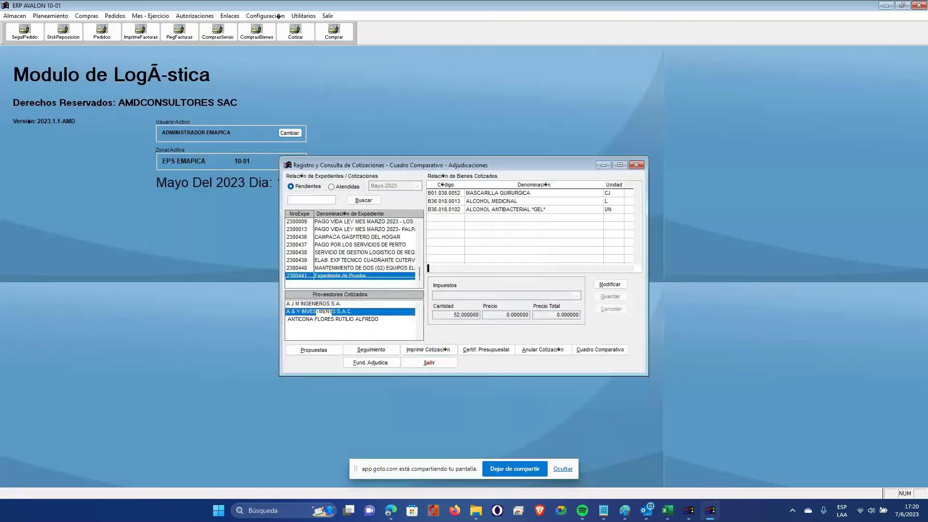
{"action": "left_click", "coordinate": [436, 354]}
{"action": "left_click", "coordinate": [506, 244]}
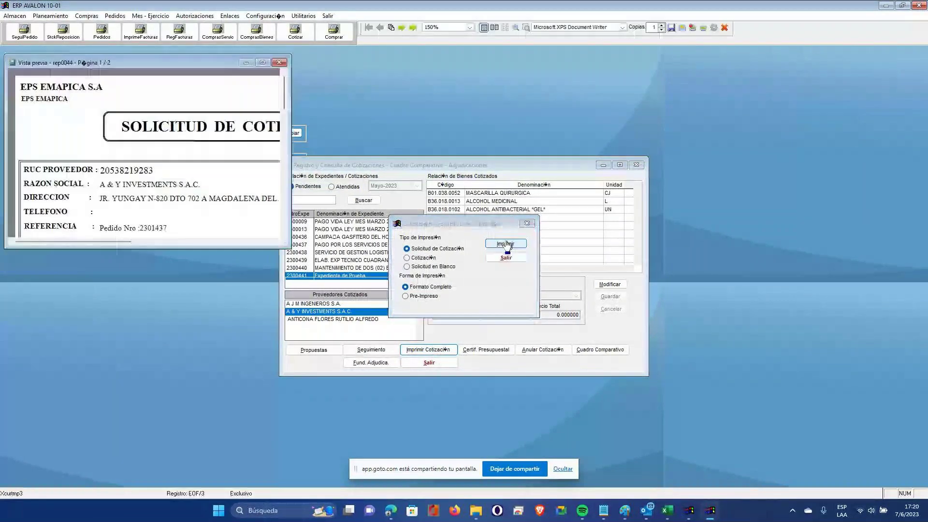
{"action": "left_click", "coordinate": [263, 63]}
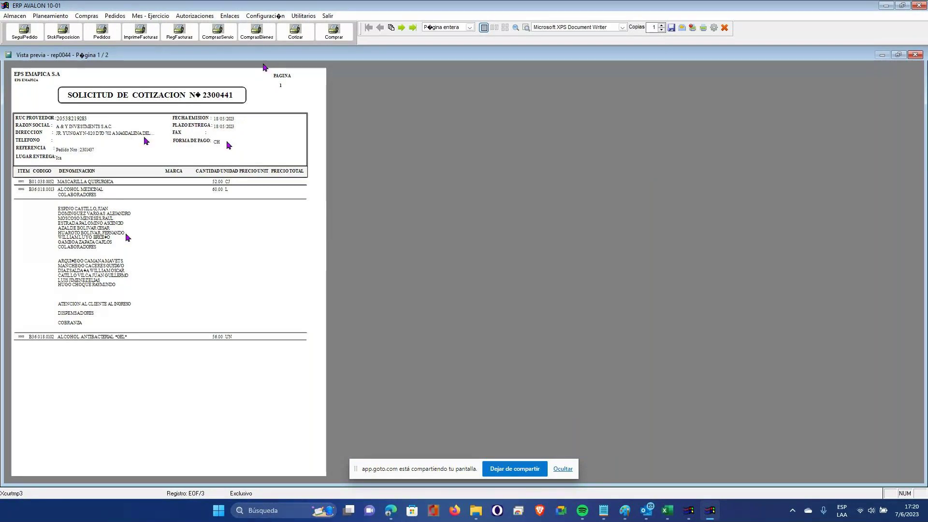
{"action": "key", "text": "Escape"}
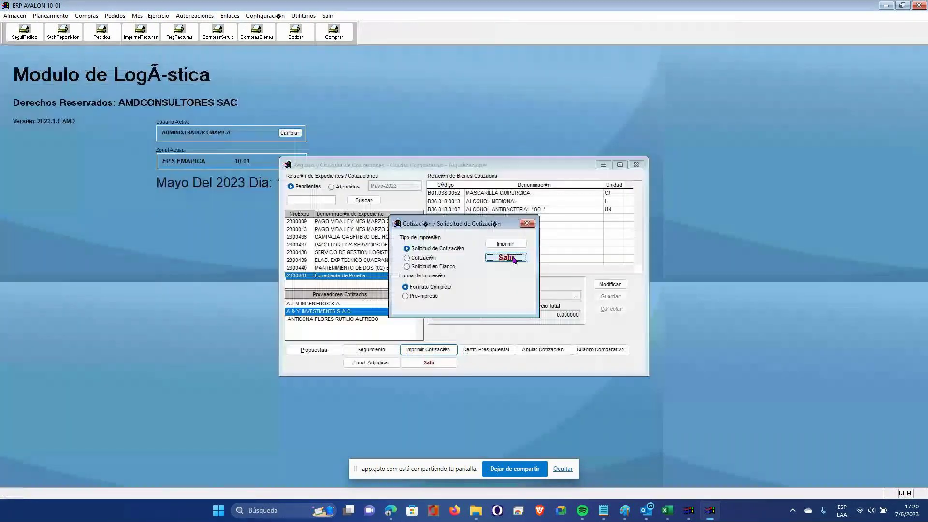
{"action": "left_click", "coordinate": [506, 258]}
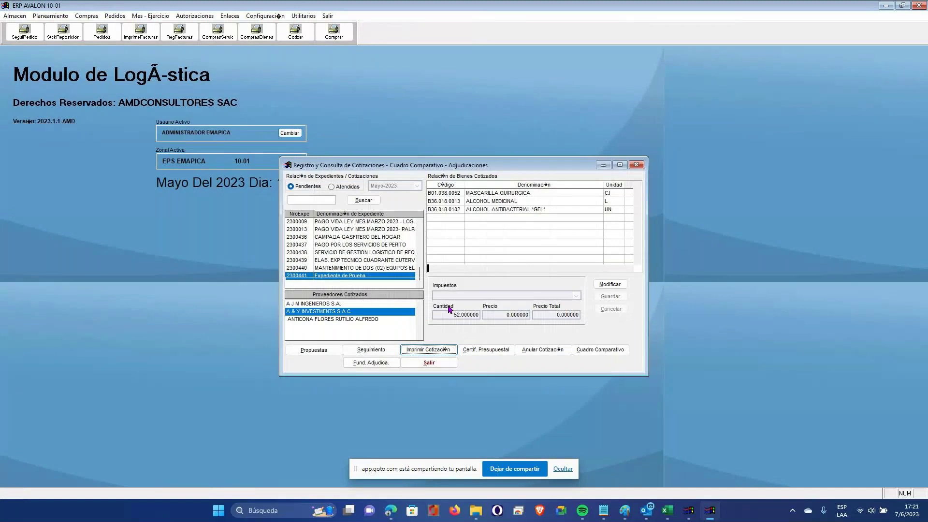
- For supplier A J M INGENIEROS S.A., enter a price of 5 with I.G.V.(18%) for MASCARILLA QUIRURGICA and save it
{"action": "left_click", "coordinate": [332, 320]}
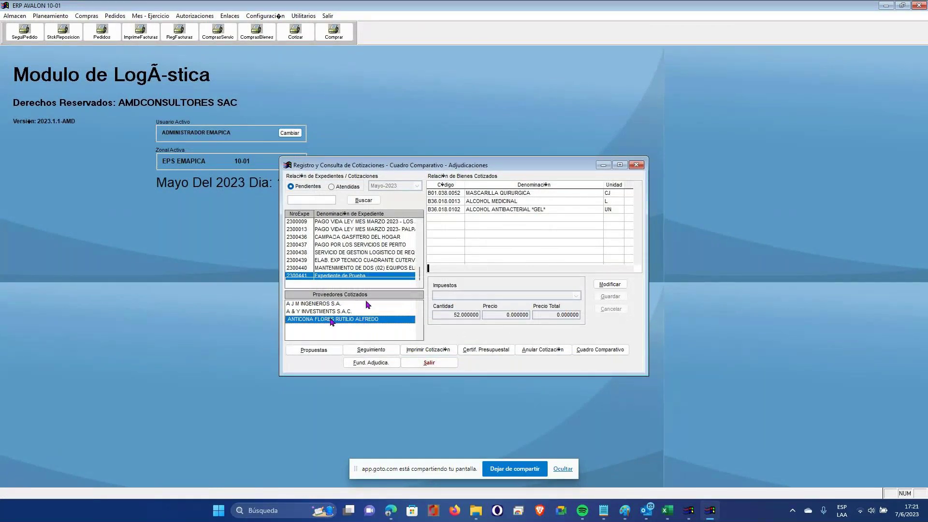
{"action": "left_click", "coordinate": [366, 303]}
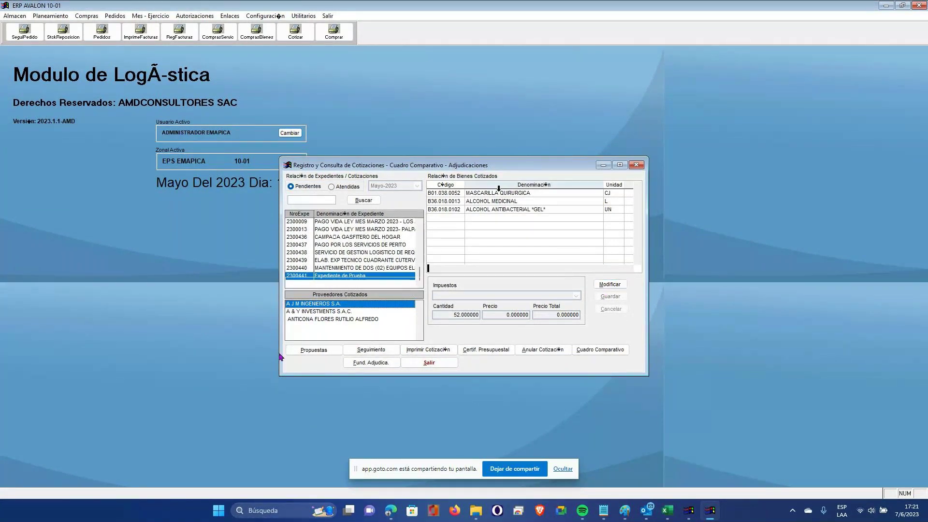
{"action": "left_click", "coordinate": [610, 285]}
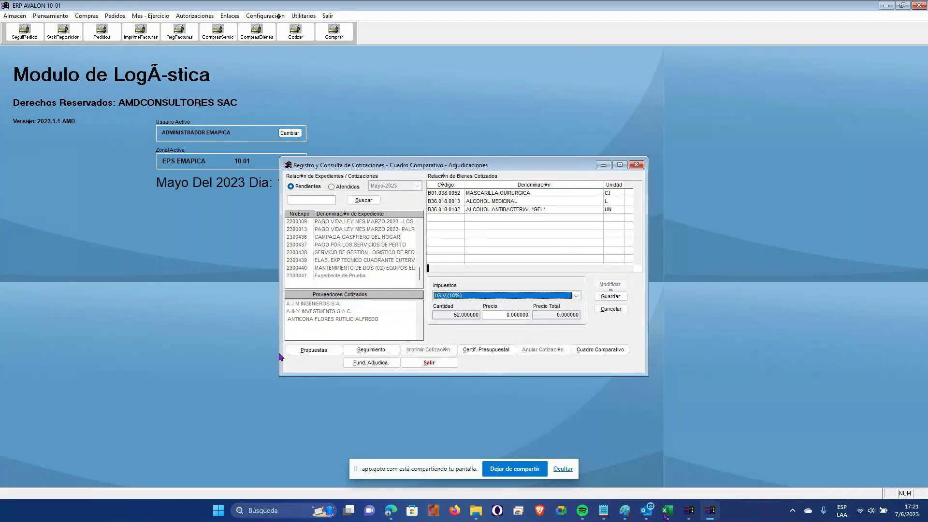
{"action": "mouse_move", "coordinate": [665, 517]}
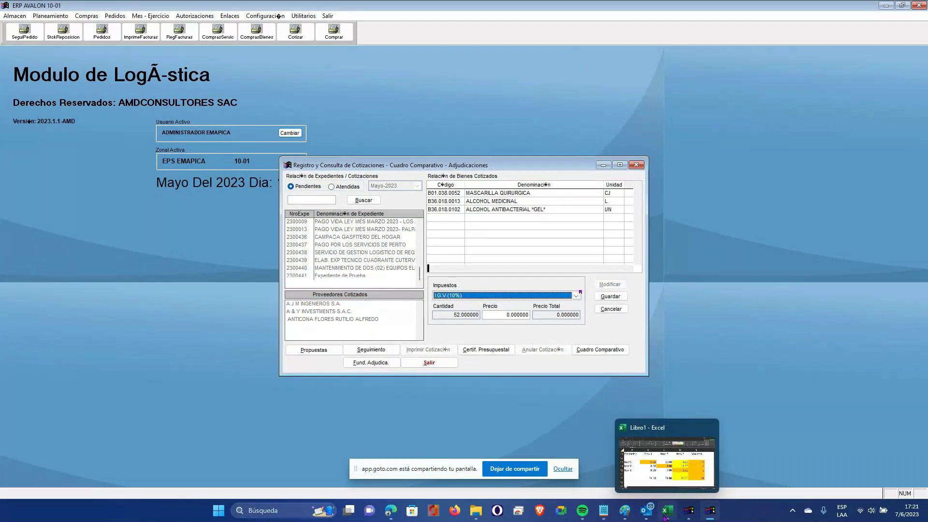
{"action": "left_click", "coordinate": [503, 315]}
{"action": "type", "text": "5"}
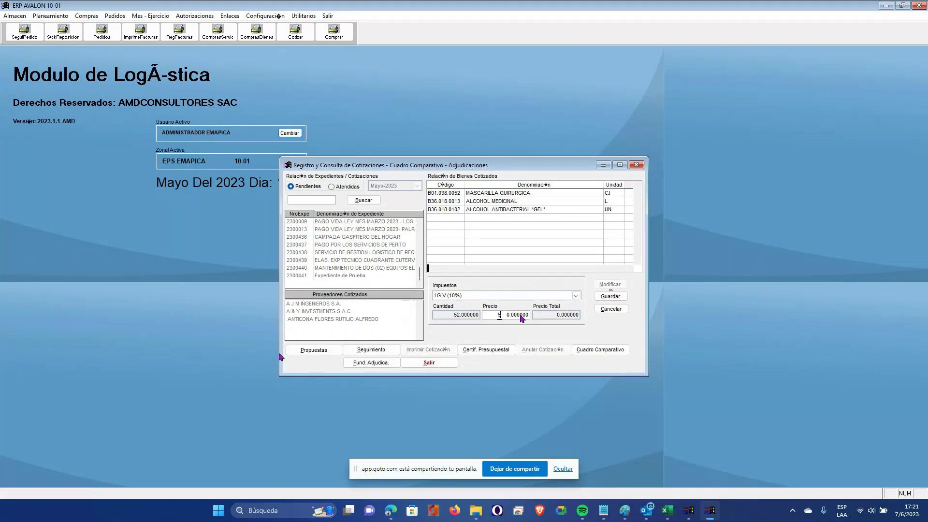
{"action": "key", "text": "Tab"}
{"action": "left_click", "coordinate": [577, 295]}
{"action": "key", "text": "Down"}
{"action": "key", "text": "Return"}
{"action": "left_click", "coordinate": [610, 296]}
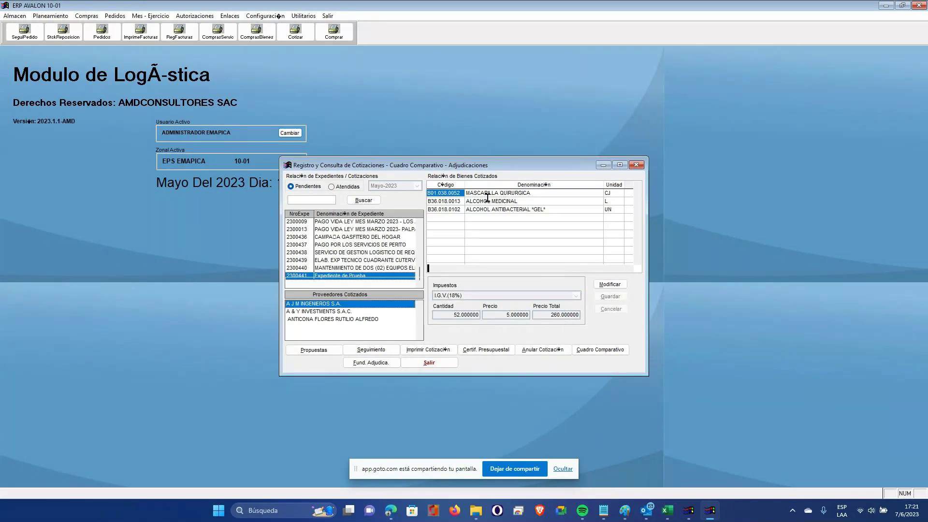
- Enter and save a price of 20 with I.G.V.(18%) for ALCOHOL MEDICINAL quoted by A J M INGENIEROS S.A
{"action": "left_click", "coordinate": [609, 284]}
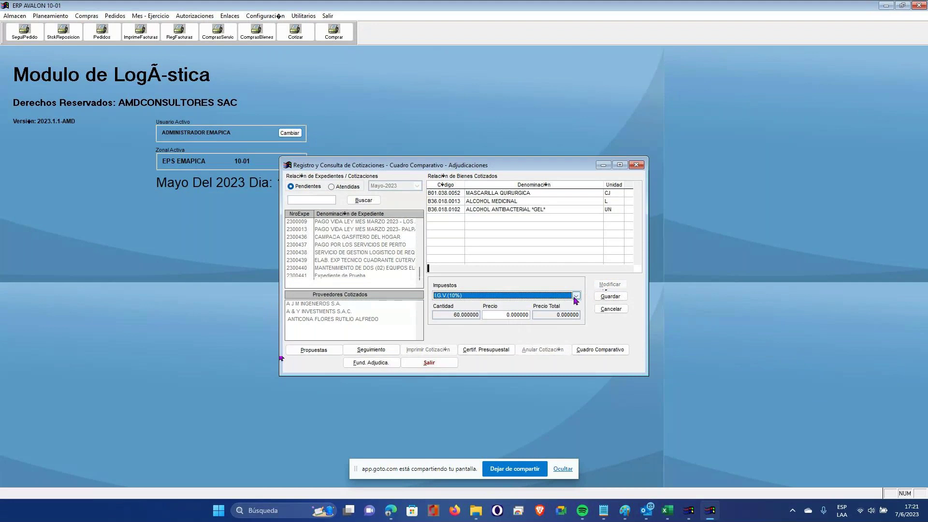
{"action": "scroll", "coordinate": [576, 297], "scroll_direction": "down", "scroll_amount": 1}
{"action": "left_click", "coordinate": [498, 316]}
{"action": "type", "text": "20"}
{"action": "key", "text": "Return"}
- Enter and save a price of 150 with I.G.V.(18%) for ALCOHOL ANTIBACTERIAL *GEL* quoted by A J M INGENIEROS S.A
{"action": "left_click", "coordinate": [454, 210]}
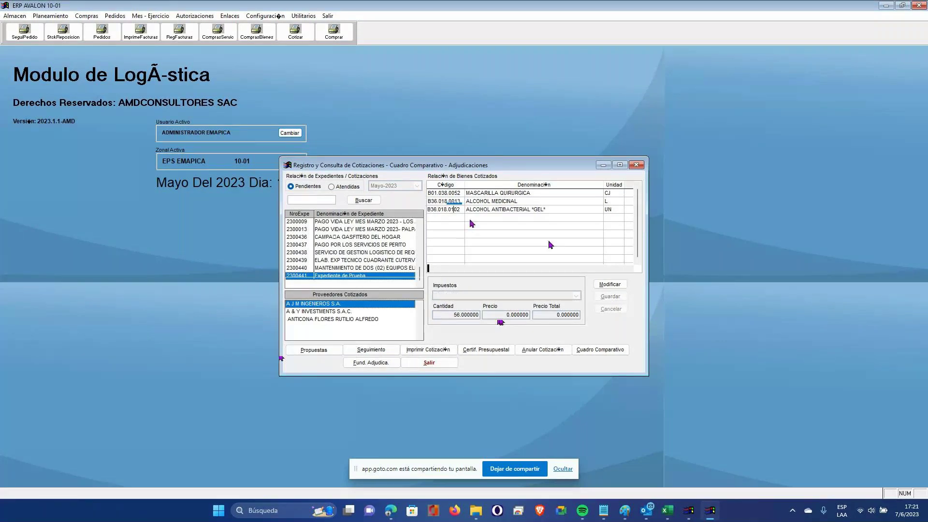
{"action": "left_click", "coordinate": [610, 285]}
{"action": "left_click", "coordinate": [577, 295]}
{"action": "left_click", "coordinate": [578, 303]}
{"action": "key", "text": "Tab"}
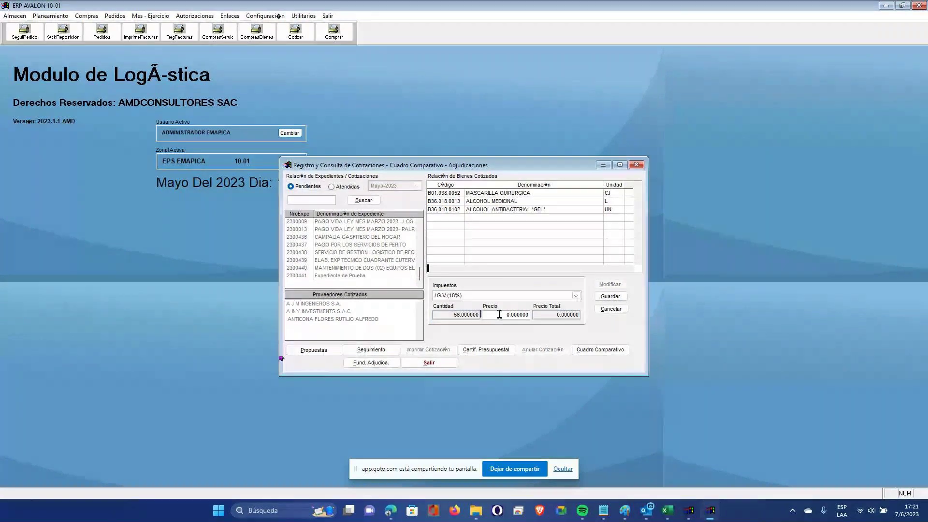
{"action": "left_click", "coordinate": [500, 315]}
{"action": "type", "text": "150"}
{"action": "left_click", "coordinate": [600, 296]}
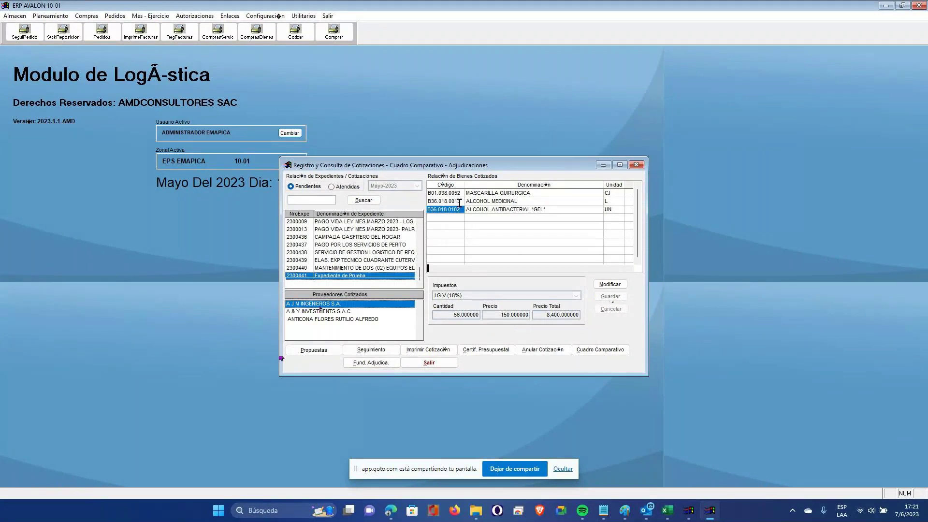
- Preview the Cotización of A J M INGENIEROS S.A. in full format and close the preview
{"action": "left_click", "coordinate": [428, 350]}
{"action": "left_click", "coordinate": [428, 262]}
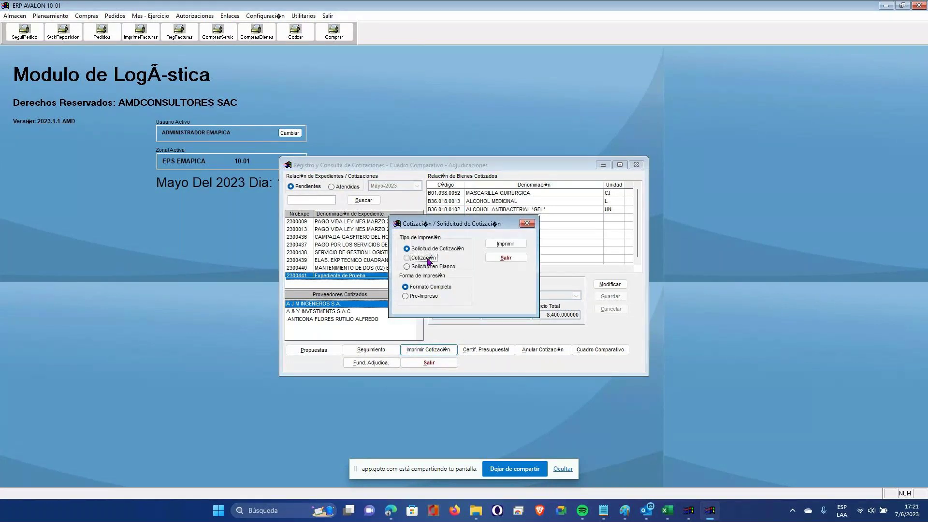
{"action": "left_click", "coordinate": [503, 245]}
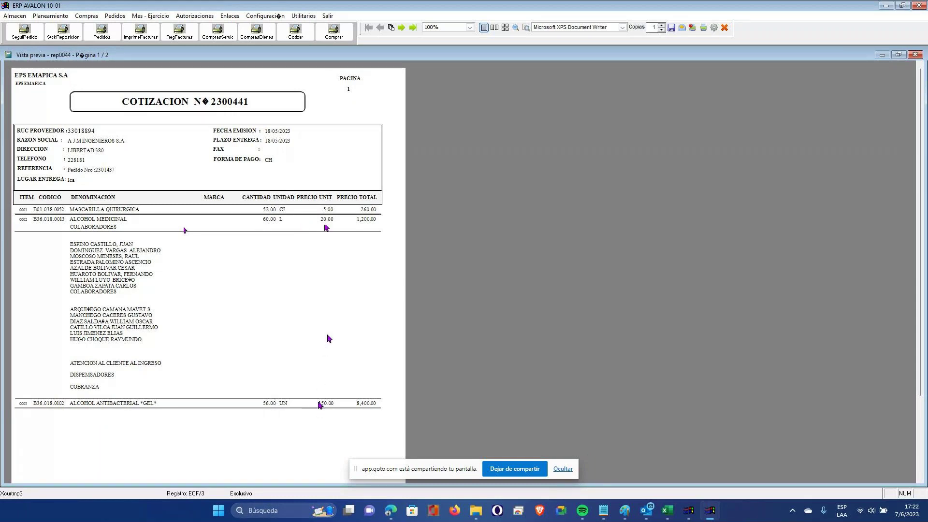
{"action": "key", "text": "Escape"}
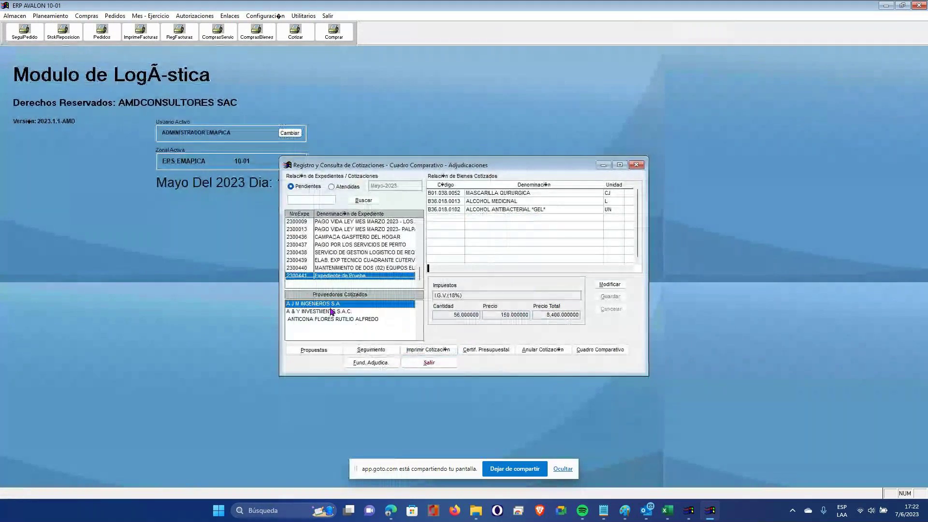
- For supplier A & Y INVESTMENTS S.A.C., enter a price of 20 with I.G.V.(18%) for MASCARILLA QUIRURGICA and save it
{"action": "left_click", "coordinate": [331, 312]}
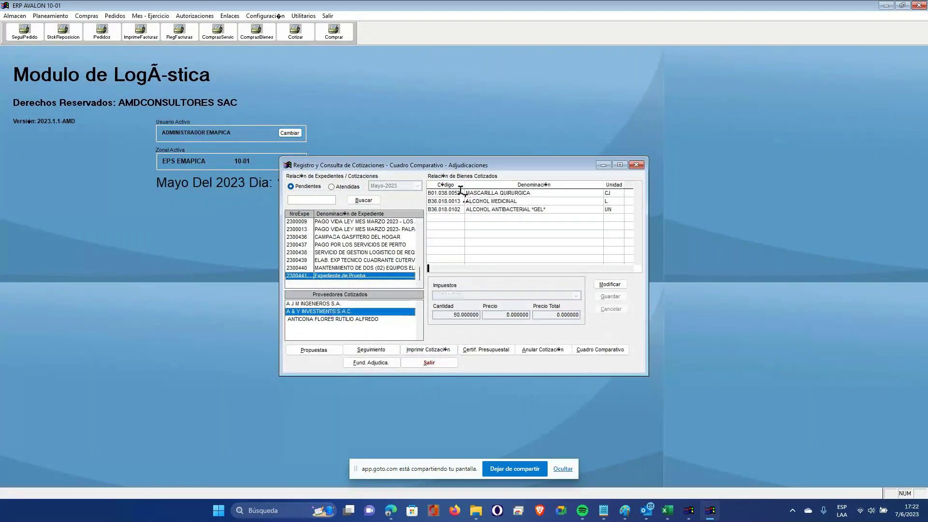
{"action": "left_click", "coordinate": [610, 284]}
{"action": "left_click", "coordinate": [577, 296]}
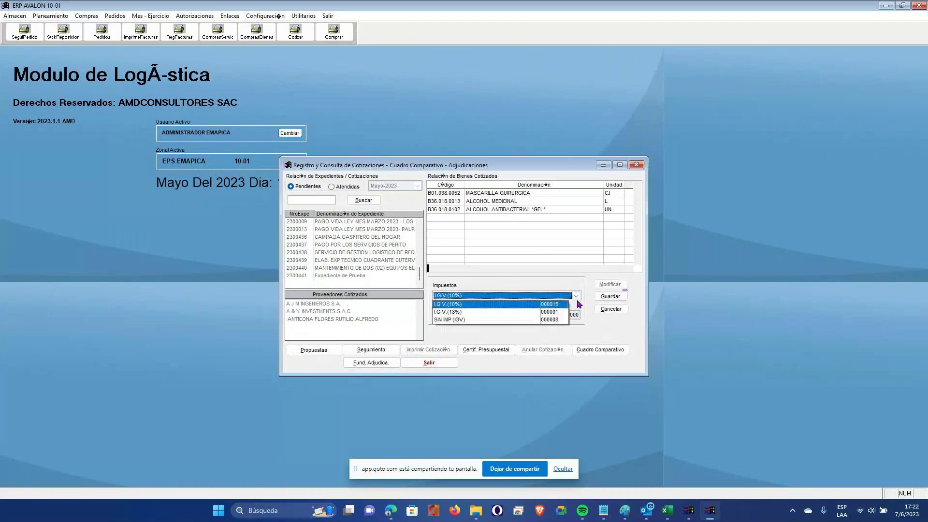
{"action": "left_click", "coordinate": [579, 304]}
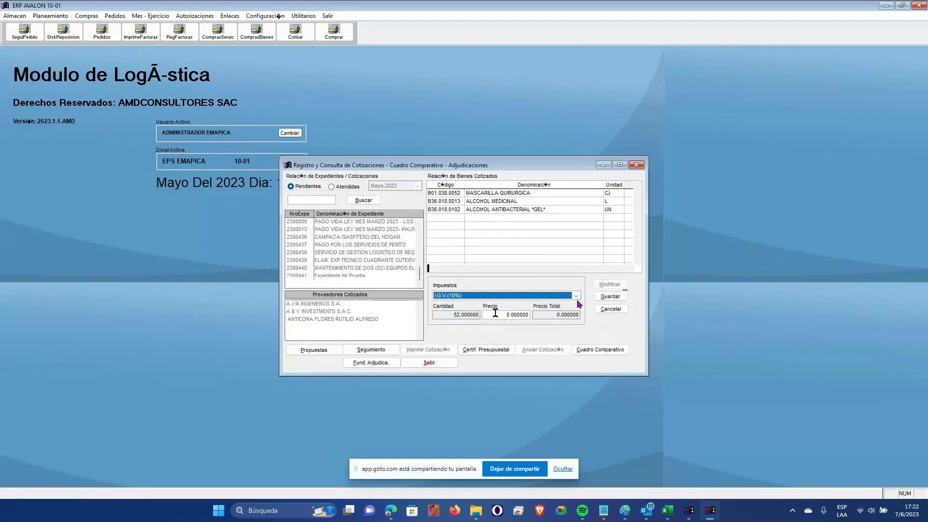
{"action": "key", "text": "Down"}
{"action": "left_click", "coordinate": [496, 314]}
{"action": "type", "text": "20"}
{"action": "key", "text": "Tab"}
{"action": "key", "text": "space"}
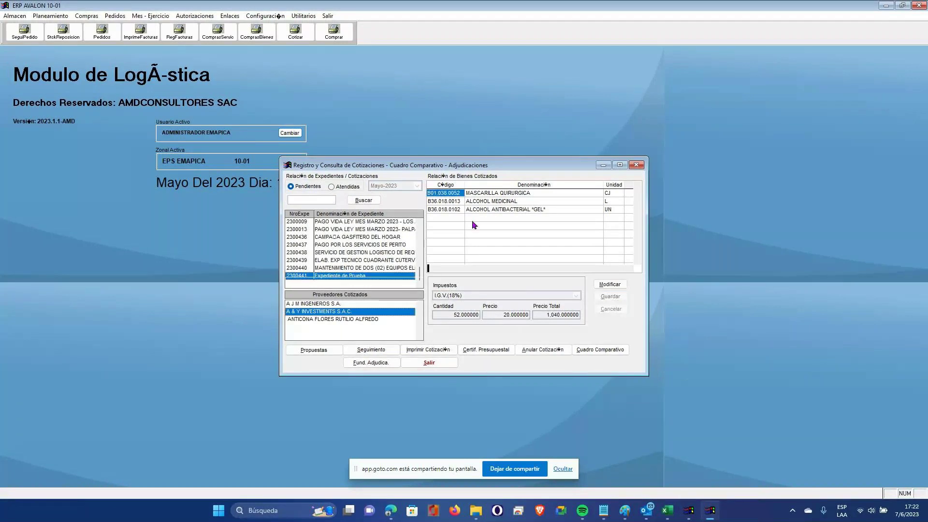
- Enter and save a price of 30 with I.G.V.(18%) for ALCOHOL MEDICINAL quoted by A & Y INVESTMENTS S.A.C
{"action": "left_click", "coordinate": [578, 297]}
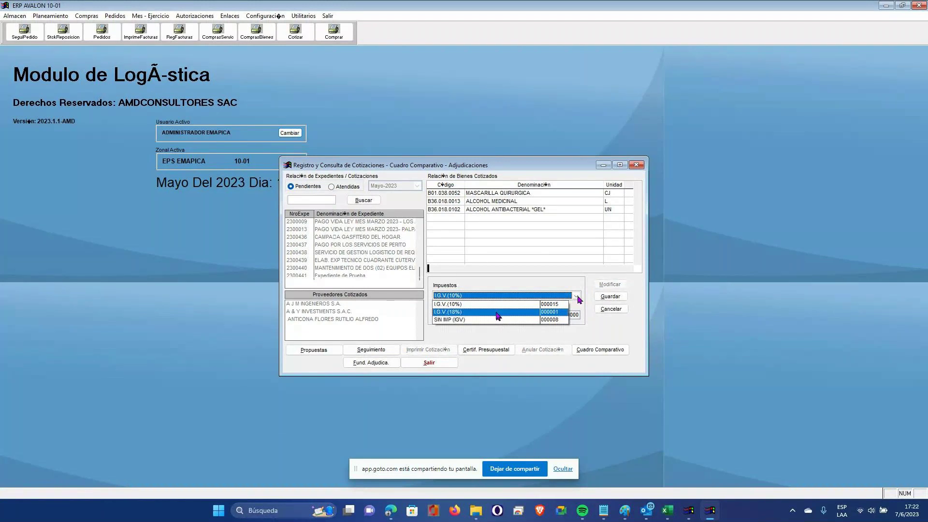
{"action": "left_click", "coordinate": [498, 312]}
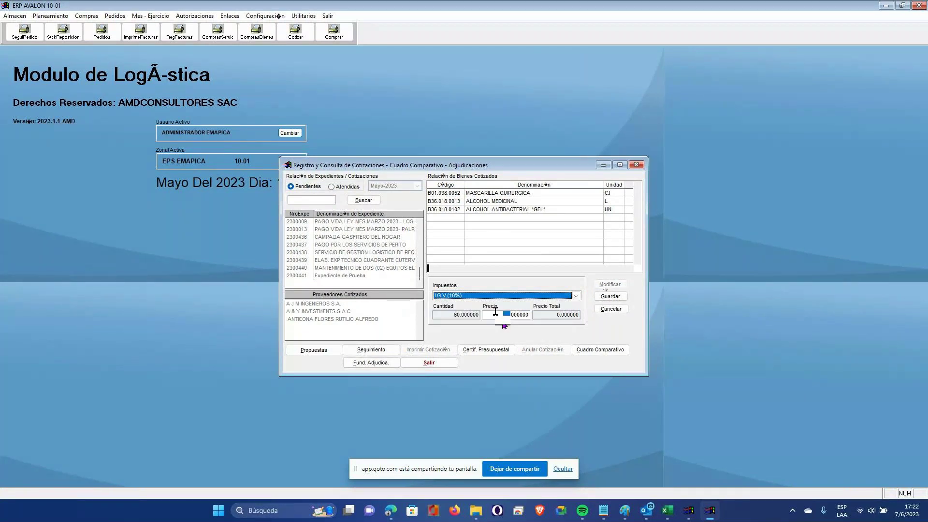
{"action": "type", "text": "30"}
{"action": "key", "text": "Return"}
- Enter and save a price of 25 with I.G.V.(18%) for ALCOHOL ANTIBACTERIAL *GEL* quoted by A & Y INVESTMENTS S.A.C
{"action": "left_click", "coordinate": [440, 209]}
{"action": "left_click", "coordinate": [611, 284]}
{"action": "left_click", "coordinate": [576, 295]}
{"action": "left_click", "coordinate": [511, 312]}
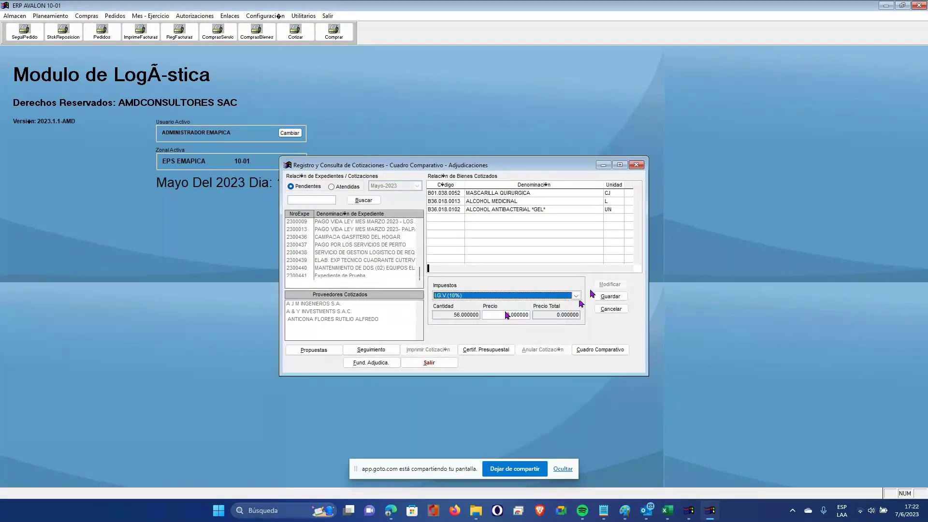
{"action": "left_click", "coordinate": [506, 315]}
{"action": "type", "text": "25"}
{"action": "key", "text": "Tab"}
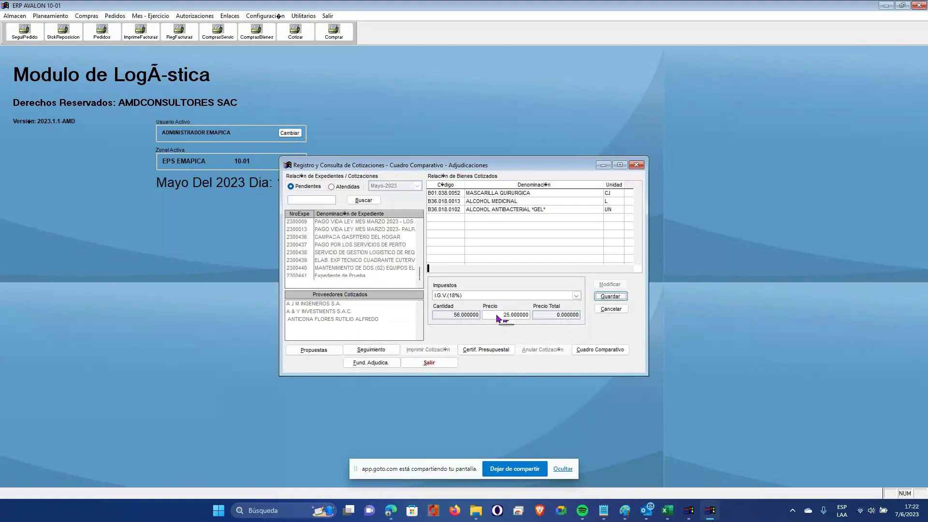
{"action": "key", "text": "Return"}
- For the third quoted supplier, enter a price of 15 with I.G.V.(18%) for MASCARILLA QUIRURGICA and save it
{"action": "left_click", "coordinate": [339, 320]}
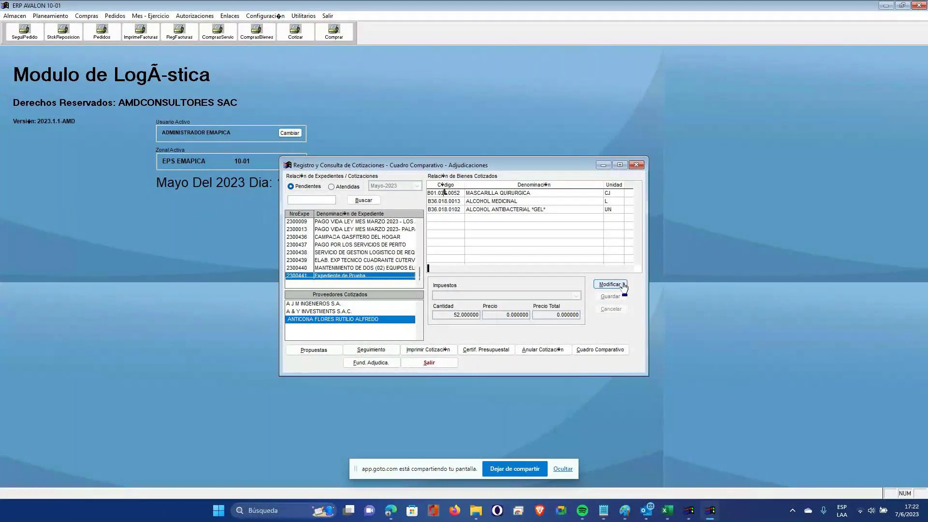
{"action": "left_click", "coordinate": [610, 285]}
{"action": "key", "text": "Down"}
{"action": "key", "text": "Tab"}
{"action": "type", "text": "15"}
{"action": "key", "text": "Tab"}
{"action": "key", "text": "Return"}
- Enter and save the third supplier's price for ALCOHOL MEDICINAL with I.G.V.(18%)
{"action": "left_click", "coordinate": [460, 193]}
{"action": "left_click", "coordinate": [610, 284]}
{"action": "left_click", "coordinate": [576, 296]}
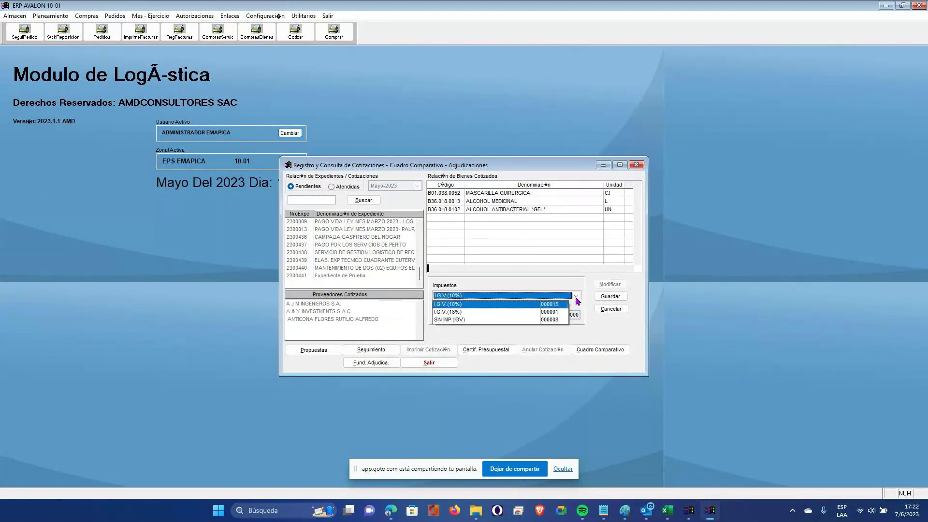
{"action": "left_click", "coordinate": [499, 313]}
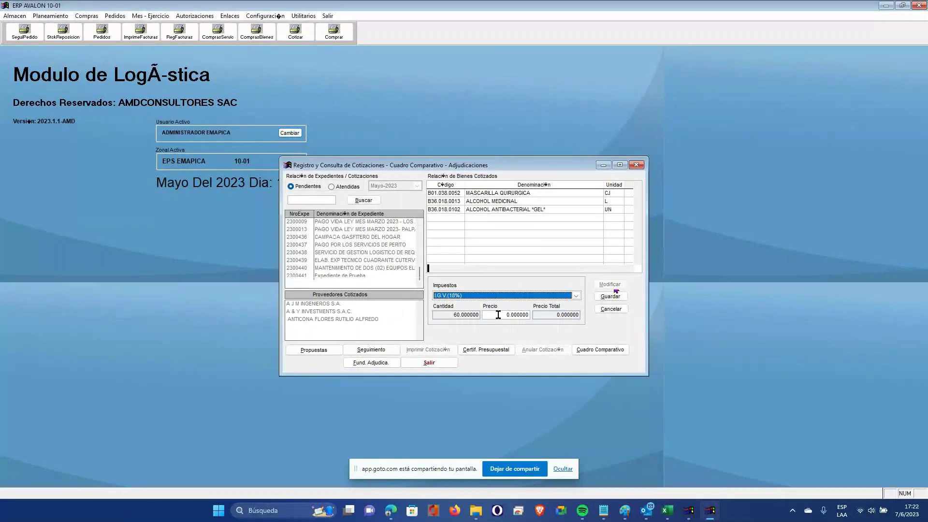
{"action": "left_click", "coordinate": [499, 315]}
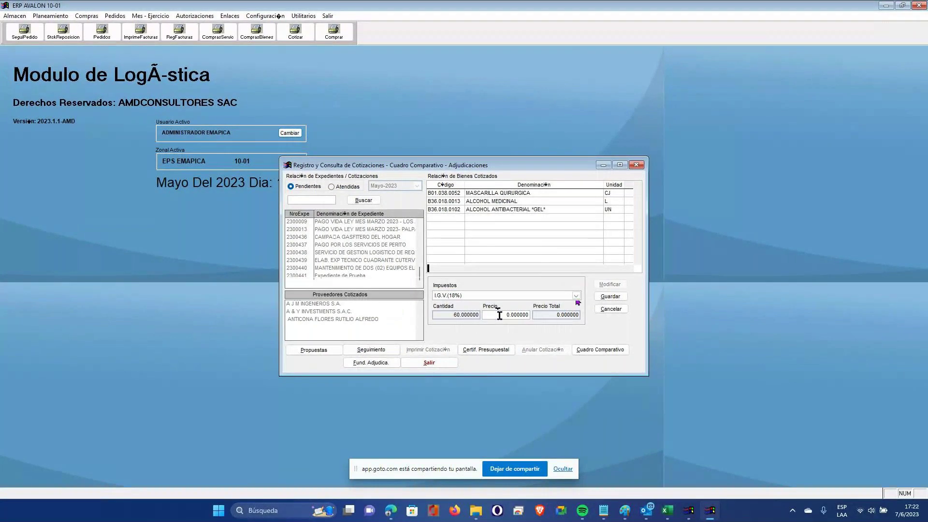
{"action": "key", "text": "Return"}
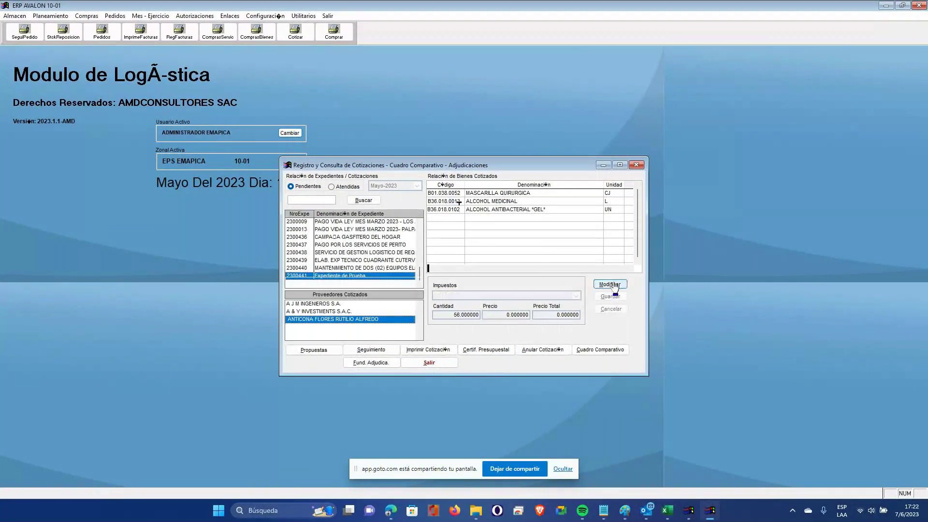
- Enter the third supplier's price of 12 with I.G.V.(18%) for ALCOHOL ANTIBACTERIAL *GEL* and save it
{"action": "left_click", "coordinate": [610, 285]}
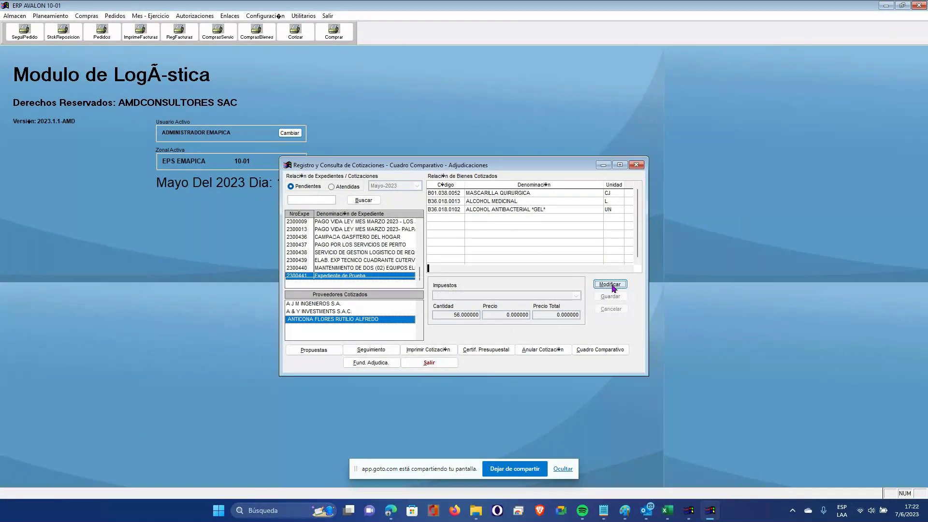
{"action": "left_click", "coordinate": [496, 313]}
{"action": "type", "text": "12"}
{"action": "key", "text": "Tab"}
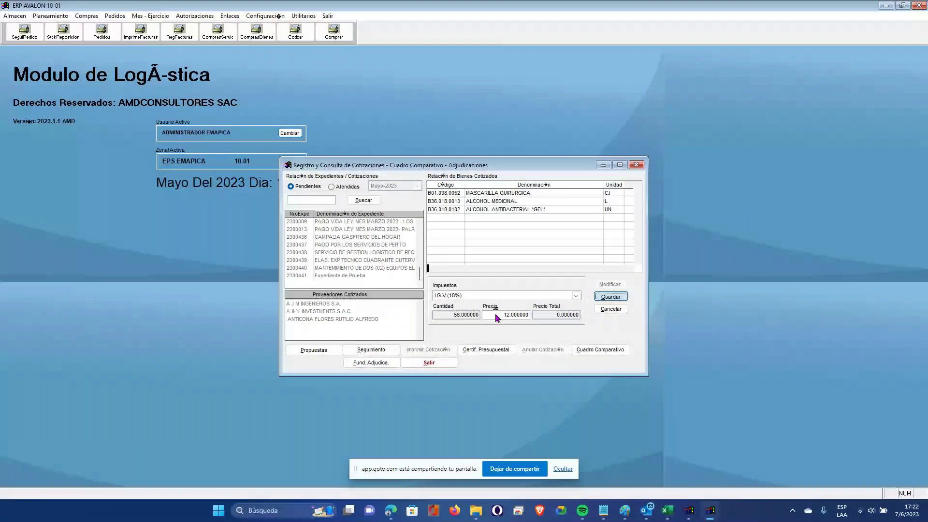
- Change the ALCOHOL ANTIBACTERIAL *GEL* price quoted by A J M INGENIEROS S.A. to 15 with I.G.V.(18%) and save it
{"action": "left_click", "coordinate": [339, 311]}
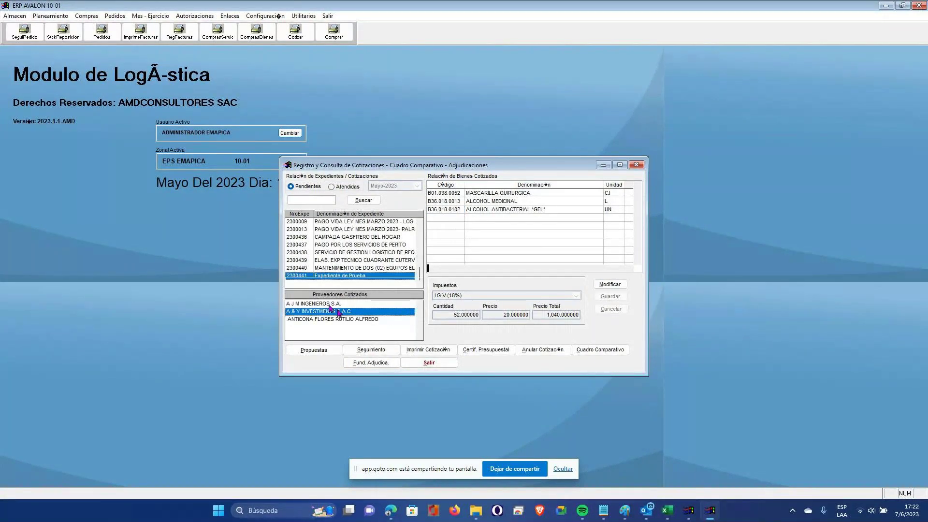
{"action": "left_click", "coordinate": [329, 304]}
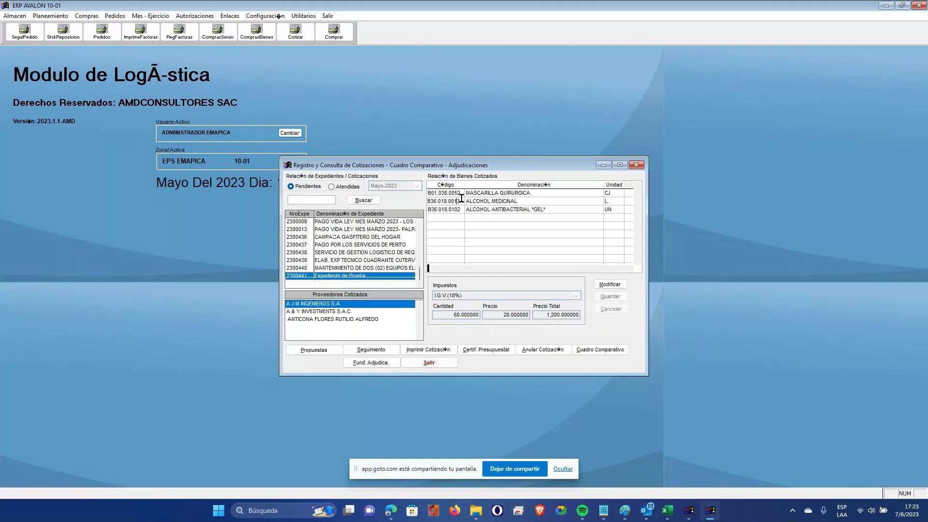
{"action": "left_click", "coordinate": [444, 209]}
{"action": "left_click", "coordinate": [611, 288]}
{"action": "left_click", "coordinate": [576, 295]}
{"action": "key", "text": "Down"}
{"action": "key", "text": "Return"}
{"action": "key", "text": "Tab"}
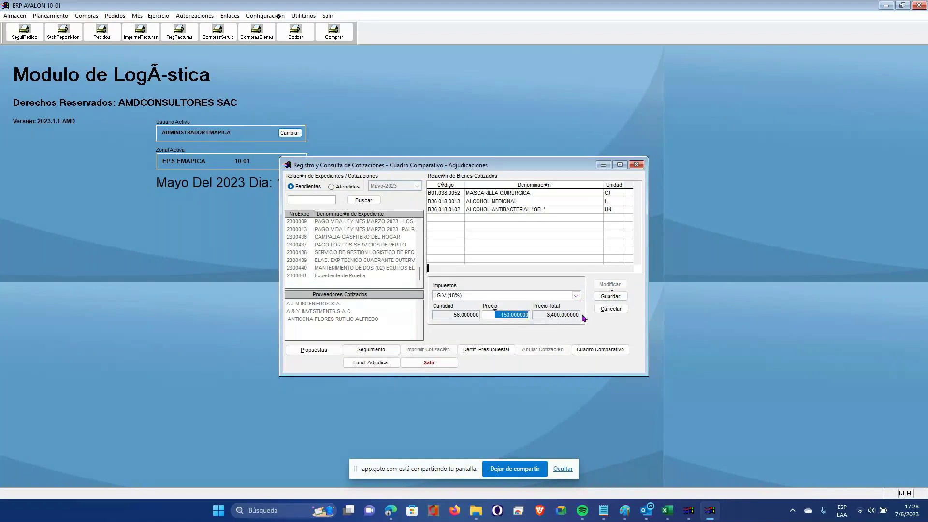
{"action": "type", "text": "15 ."}
{"action": "key", "text": "Return"}
- Preview the Cotización of A & Y INVESTMENTS S.A.C. in full format, close the preview and dismiss the report notice
{"action": "left_click", "coordinate": [333, 321]}
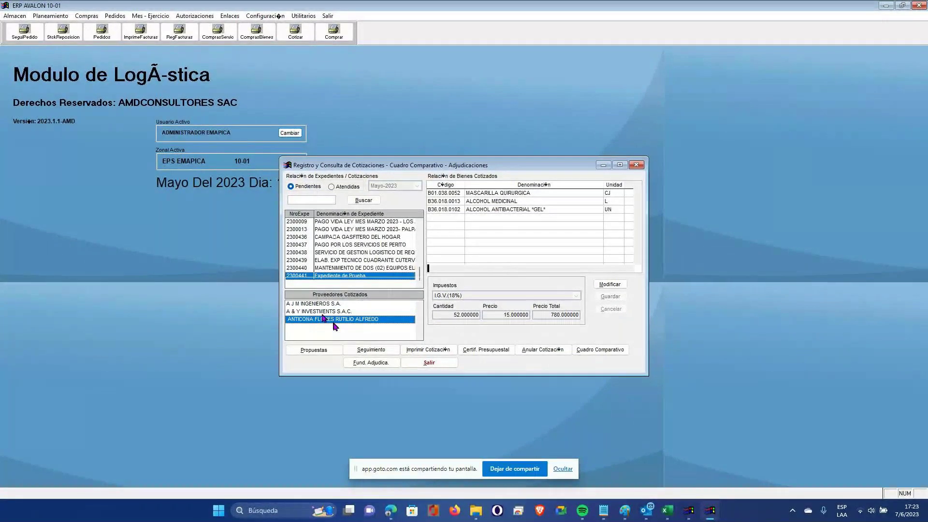
{"action": "left_click", "coordinate": [323, 311]}
{"action": "left_click", "coordinate": [426, 350]}
{"action": "left_click", "coordinate": [407, 257]}
{"action": "left_click", "coordinate": [503, 244]}
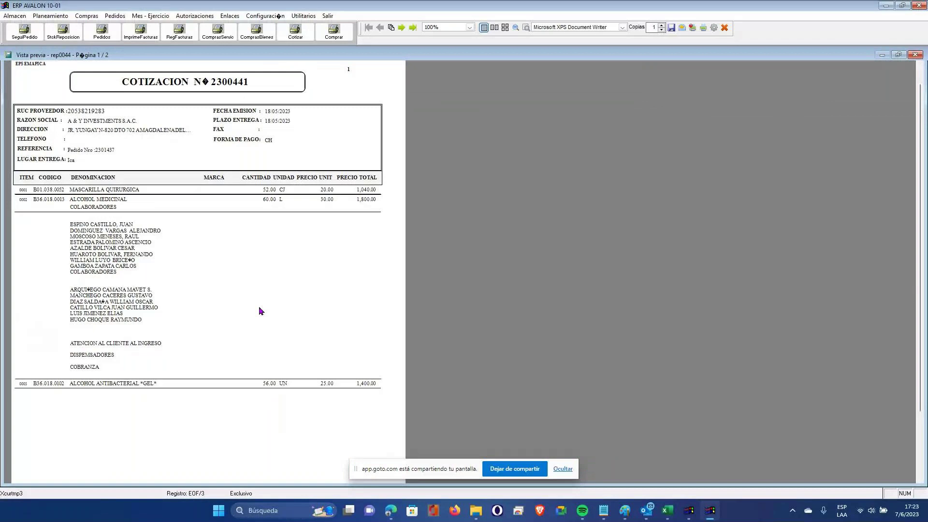
{"action": "key", "text": "Escape"}
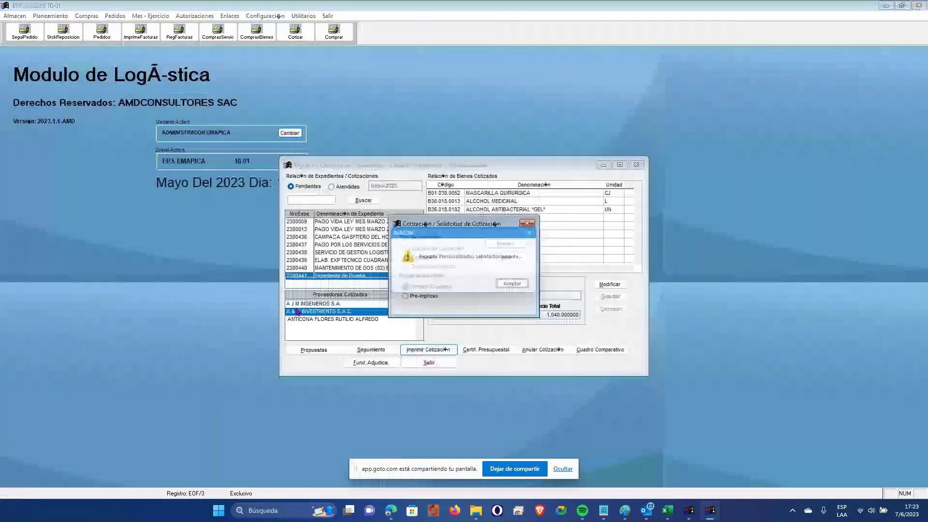
{"action": "key", "text": "Return"}
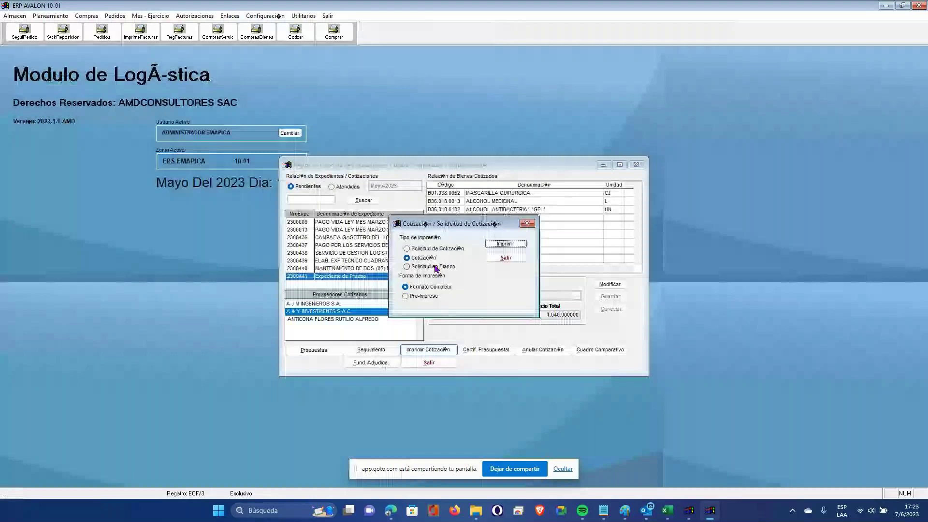
- Open the general proposal of A J M INGENIEROS S.A. and enter offer date 15/05/2023, offer validity "30 dias" and payment form "credito"
{"action": "left_click", "coordinate": [506, 257]}
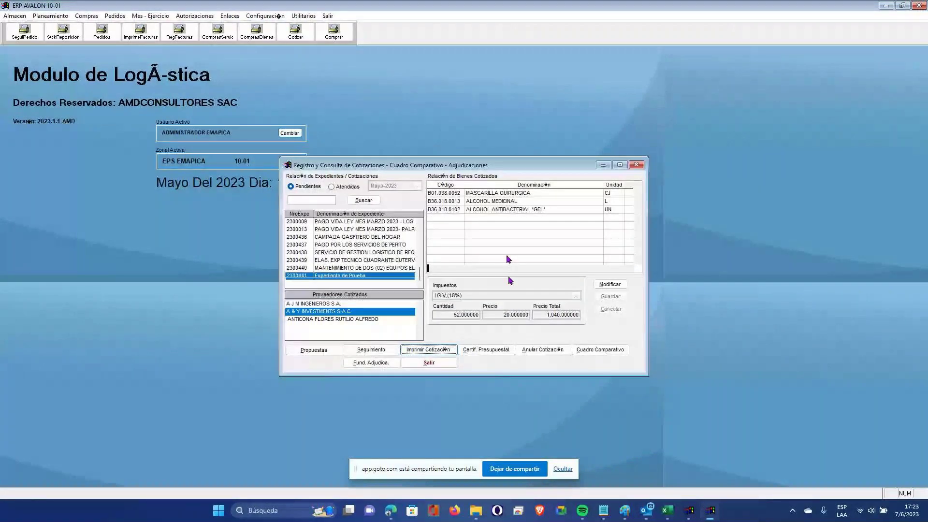
{"action": "left_click", "coordinate": [318, 352]}
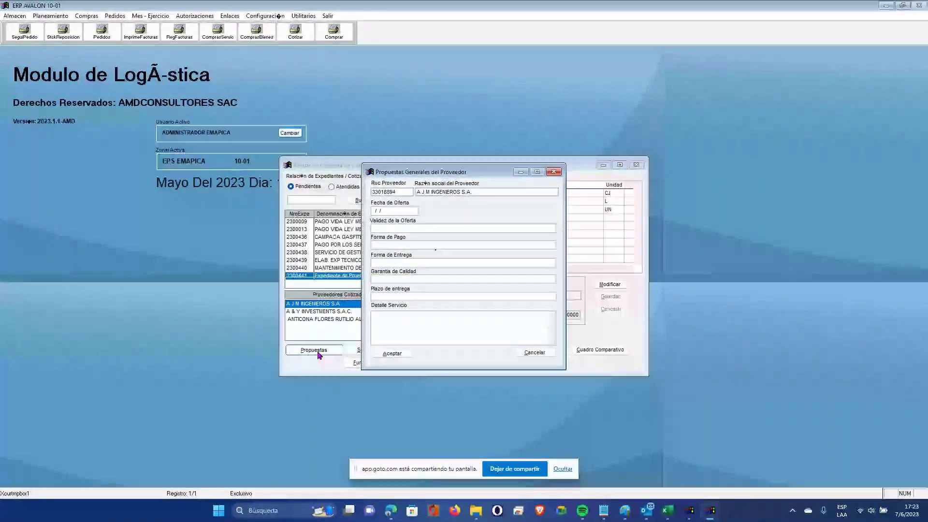
{"action": "left_click_drag", "start_coordinate": [470, 177], "coordinate": [622, 85]}
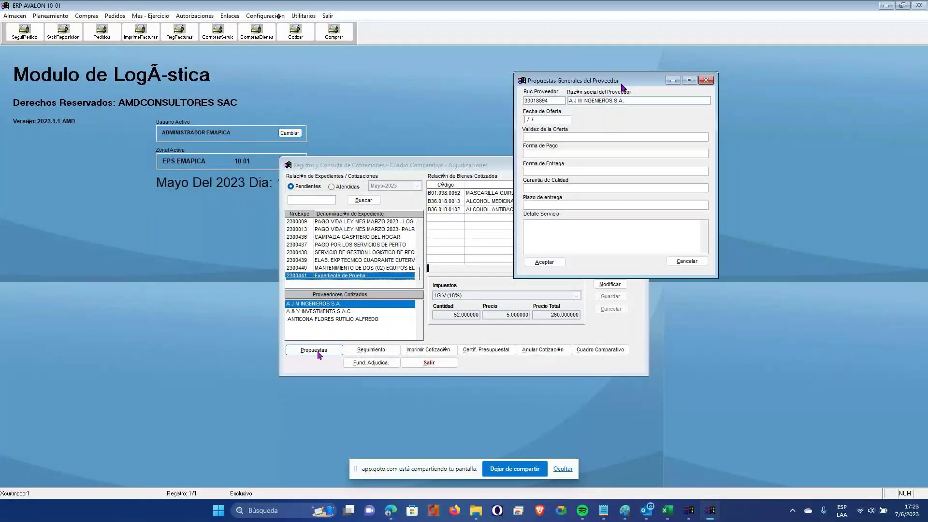
{"action": "type", "text": "1505202330"}
{"action": "type", "text": " dias"}
{"action": "left_click", "coordinate": [571, 153]}
{"action": "type", "text": "credito"}
- Enter "inmediata" as the delivery form and "1 año" as the quality guarantee for A J M INGENIEROS S.A
{"action": "left_click", "coordinate": [547, 172]}
{"action": "type", "text": "con"}
{"action": "key", "text": "BackSpace"}
{"action": "key", "text": "BackSpace"}
{"action": "key", "text": "BackSpace"}
{"action": "type", "text": "inmediata"}
{"action": "type", "text": "1 a"}
{"action": "type", "text": "ño"}
- Enter delivery term "inmediato" and service detail "Especificacioones del Proveedor" for A J M INGENIEROS S.A., and accept the proposal
{"action": "left_click", "coordinate": [544, 205]}
{"action": "type", "text": "inmediato"}
{"action": "left_click", "coordinate": [541, 228]}
{"action": "type", "text": "Espec"}
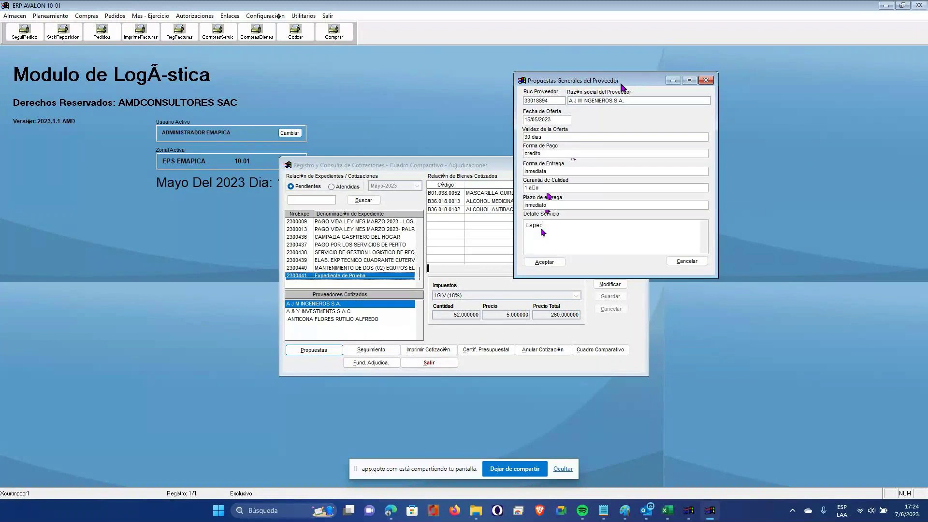
{"action": "type", "text": "ificacioones del Proveedor"}
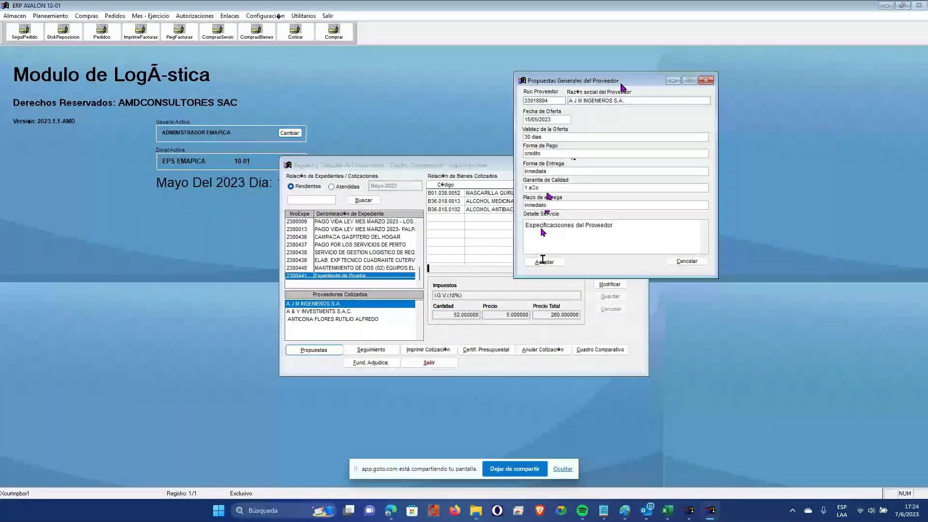
{"action": "left_click", "coordinate": [544, 262]}
- Open the general proposal of A & Y INVESTMENTS S.A.C. and enter offer date 15/05/2023 and offer validity "40 dias"
{"action": "left_click", "coordinate": [313, 350]}
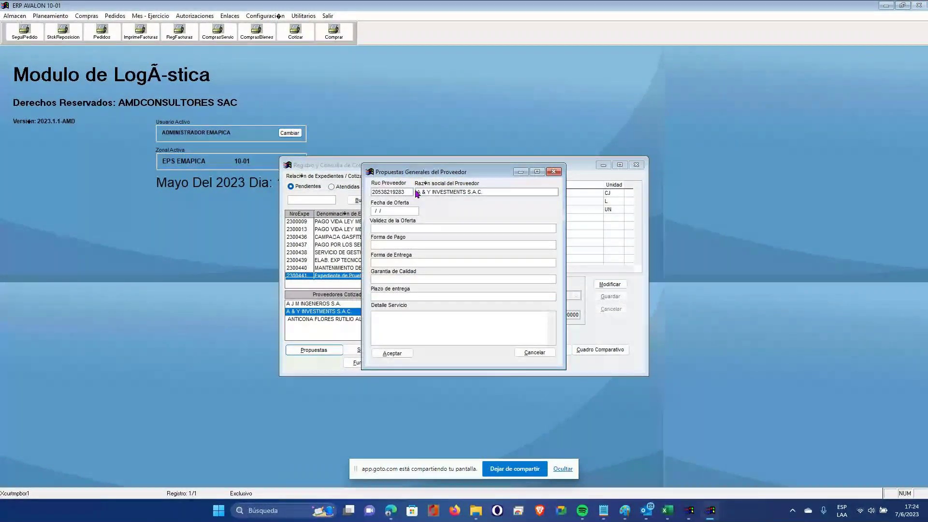
{"action": "key", "text": "Escape"}
{"action": "left_click", "coordinate": [314, 350]}
{"action": "type", "text": "150520"}
{"action": "type", "text": "23"}
{"action": "type", "text": "40 dias"}
- Set the payment form of the A & Y INVESTMENTS S.A.C. proposal to "credito 15 dias"
{"action": "double_click", "coordinate": [433, 245]}
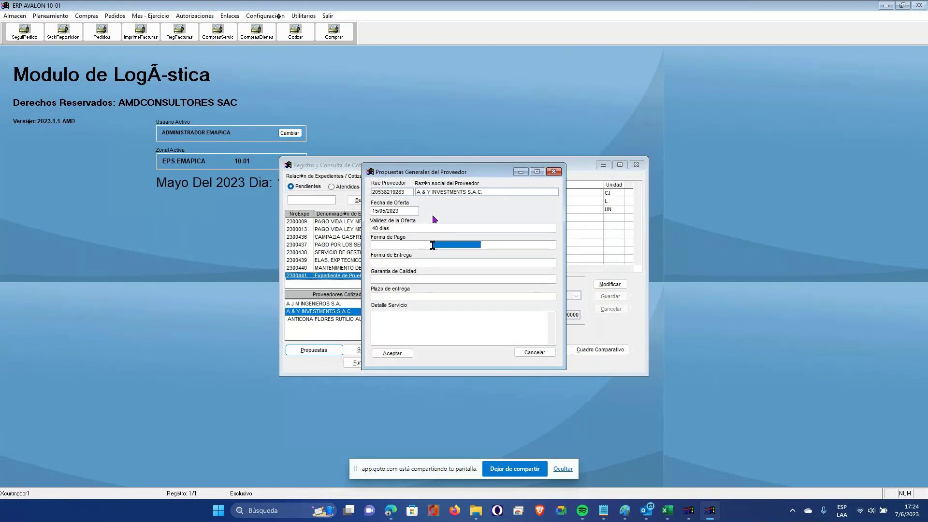
{"action": "left_click", "coordinate": [395, 247]}
{"action": "type", "text": "inmediata"}
{"action": "double_click", "coordinate": [405, 245]}
{"action": "key", "text": "BackSpace"}
{"action": "type", "text": "credito 1"}
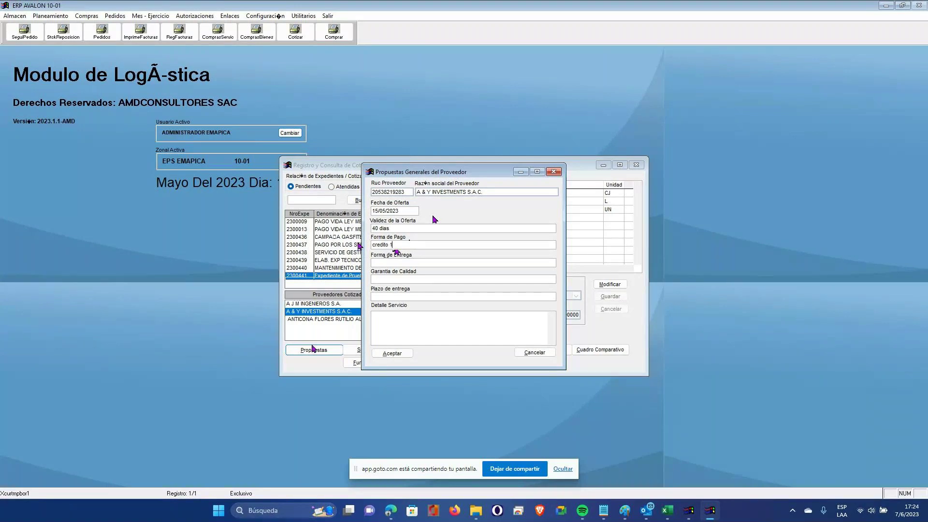
{"action": "type", "text": "5 dias"}
- Enter delivery form "inmediata", quality guarantee "1 año" and delivery term "15 dias" for A & Y INVESTMENTS S.A.C
{"action": "left_click", "coordinate": [382, 264]}
{"action": "type", "text": "inmediata"}
{"action": "key", "text": "shift+Home"}
{"action": "key", "text": "Left"}
{"action": "key", "text": "Tab"}
{"action": "type", "text": "1"}
{"action": "type", "text": " año"}
{"action": "key", "text": "Tab"}
{"action": "type", "text": "15 dias"}
- Enter "detalles" as the service detail for A & Y INVESTMENTS S.A.C. and accept the proposal
{"action": "left_click", "coordinate": [391, 324]}
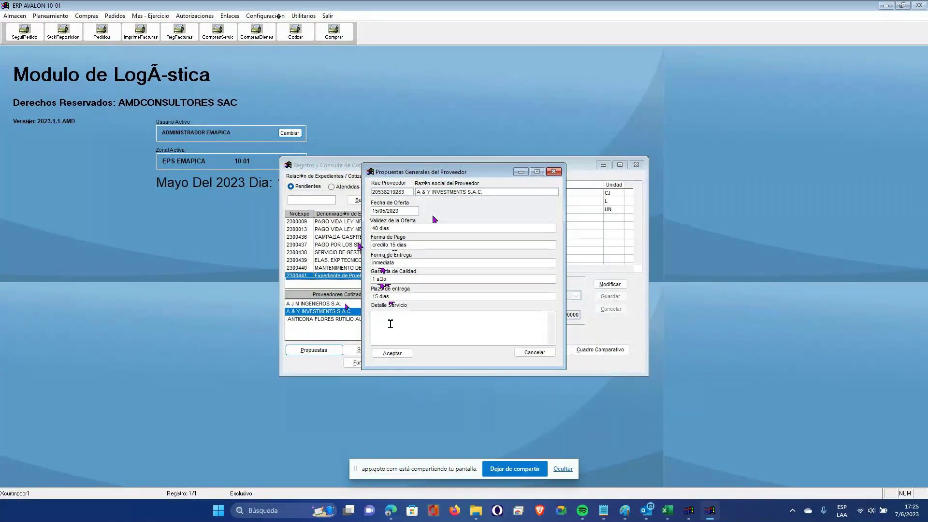
{"action": "key", "text": "Insert"}
{"action": "type", "text": "detaale"}
{"action": "key", "text": "BackSpace"}
{"action": "key", "text": "BackSpace"}
{"action": "key", "text": "BackSpace"}
{"action": "type", "text": "lles"}
{"action": "left_click", "coordinate": [392, 354]}
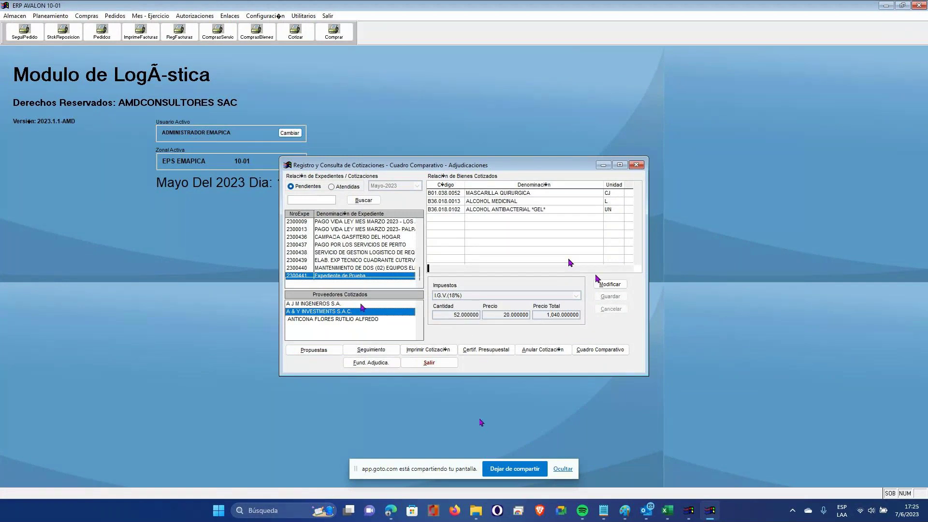
- Start the budget certification of Expediente de Prueba from the third supplier and agree to modify its valuation method
{"action": "left_click", "coordinate": [360, 319]}
{"action": "left_click", "coordinate": [497, 352]}
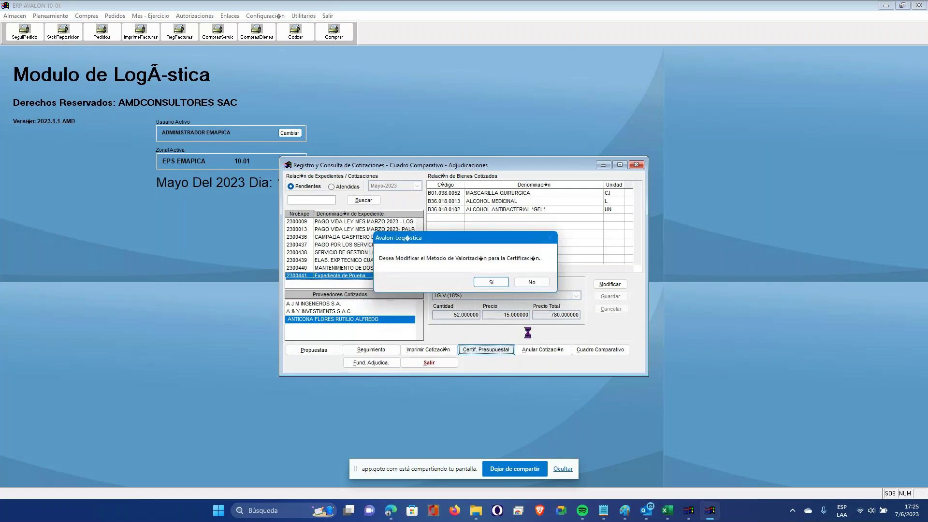
{"action": "left_click_drag", "start_coordinate": [439, 240], "coordinate": [542, 100]}
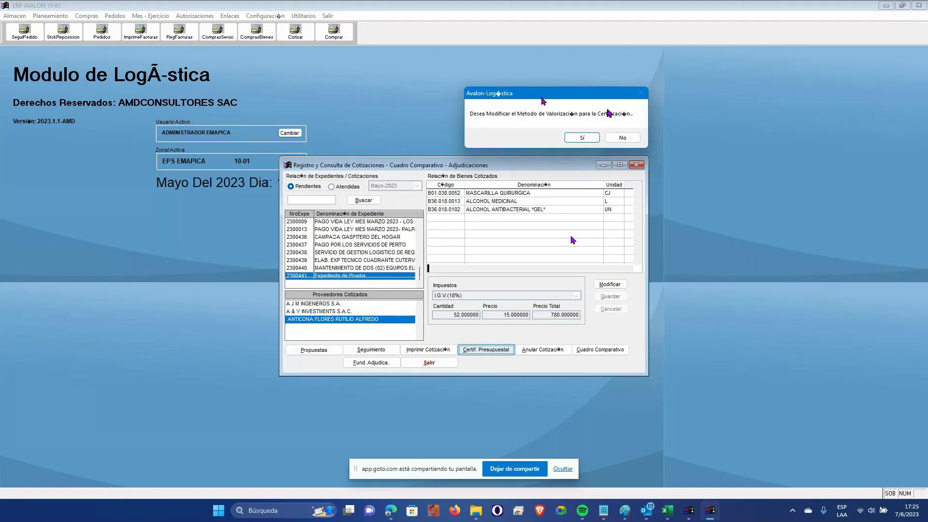
{"action": "left_click", "coordinate": [581, 139]}
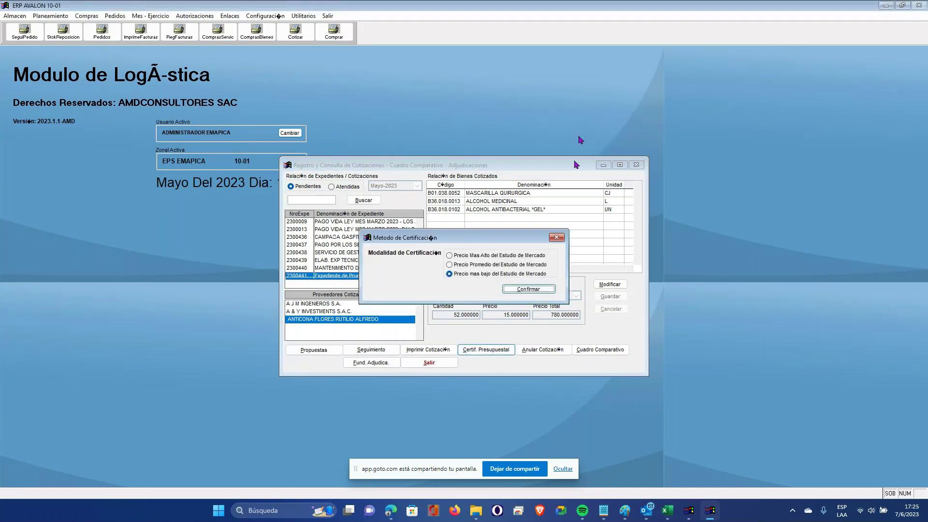
{"action": "left_click_drag", "start_coordinate": [517, 240], "coordinate": [556, 111]}
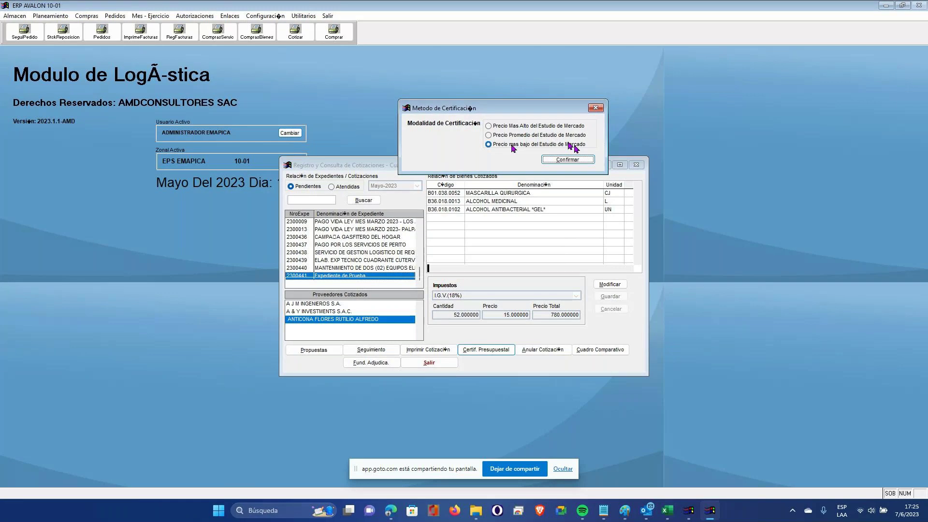
- Set the certification method to Precio mas bajo del Estudio de Mercado and confirm the calculation method
{"action": "left_click", "coordinate": [534, 127]}
{"action": "left_click", "coordinate": [530, 137]}
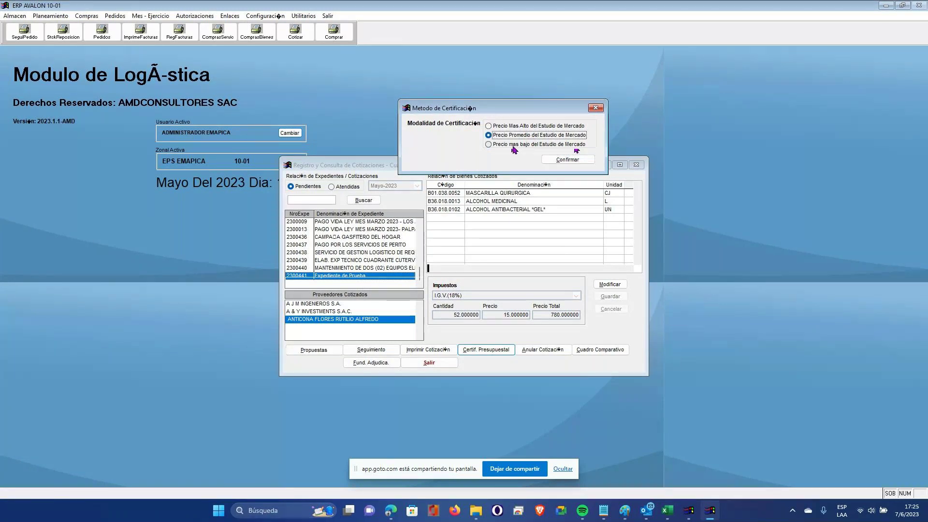
{"action": "left_click", "coordinate": [513, 145]}
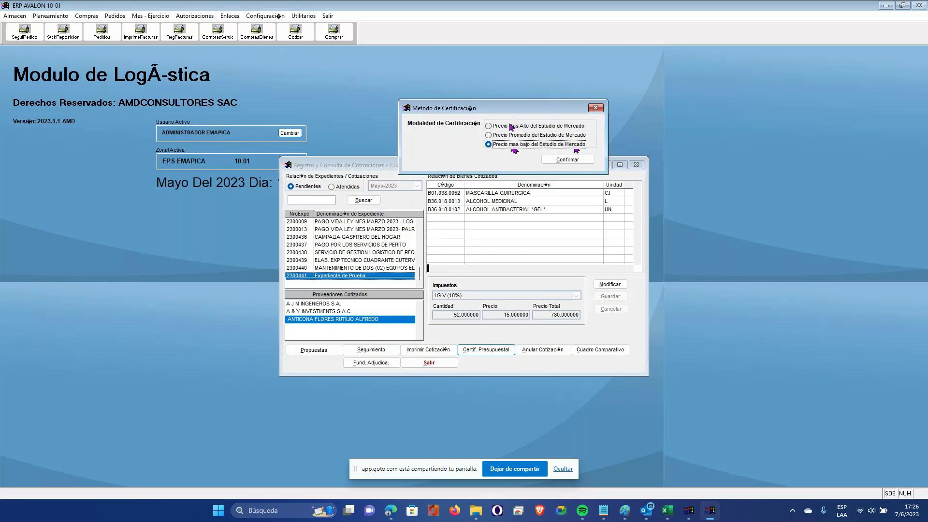
{"action": "left_click", "coordinate": [511, 127]}
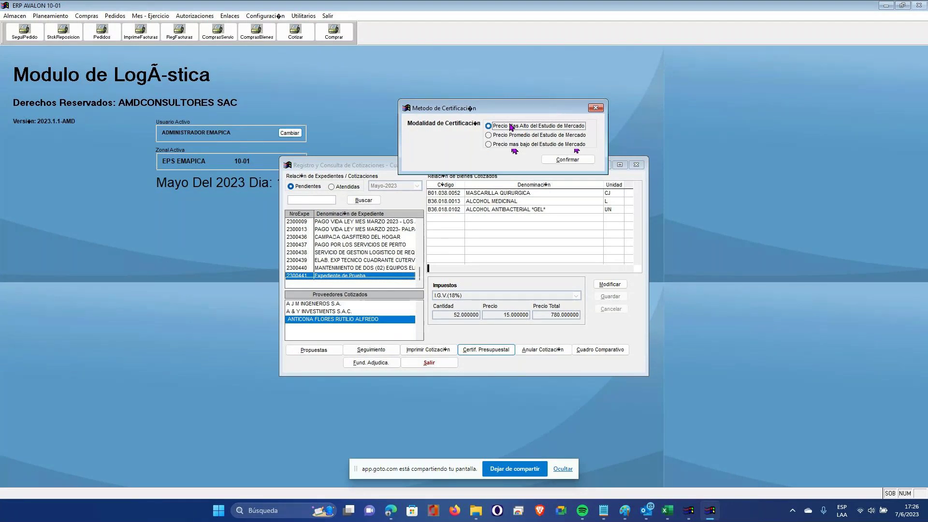
{"action": "left_click", "coordinate": [507, 144]}
{"action": "left_click", "coordinate": [571, 160]}
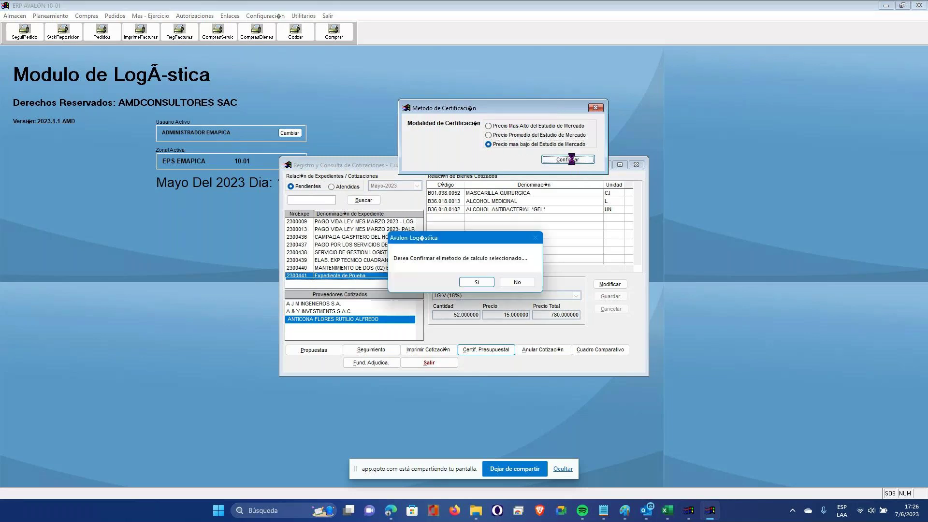
{"action": "left_click", "coordinate": [475, 280]}
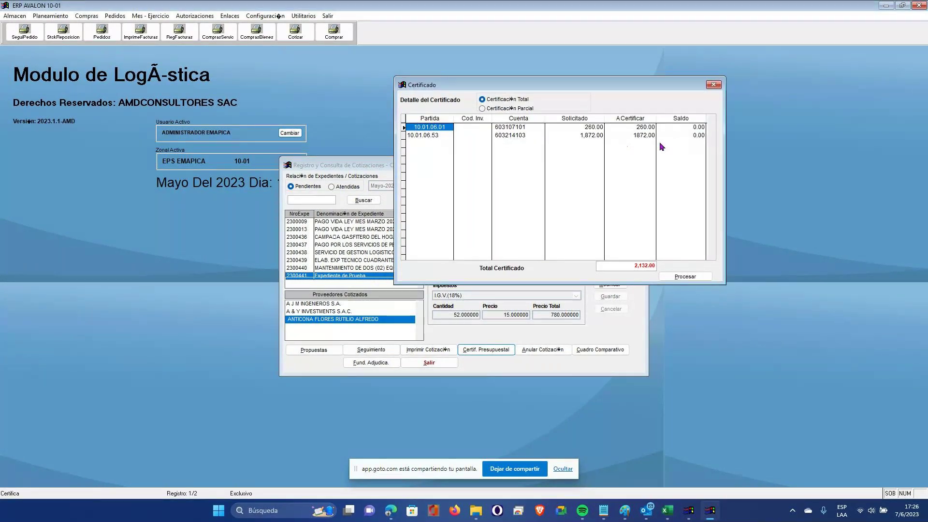
- Process the total certification of both budget items, confirm the certificate and dismiss the notice about the generated request
{"action": "left_click", "coordinate": [639, 135]}
{"action": "left_click", "coordinate": [438, 128]}
{"action": "left_click_drag", "start_coordinate": [570, 88], "coordinate": [564, 61]}
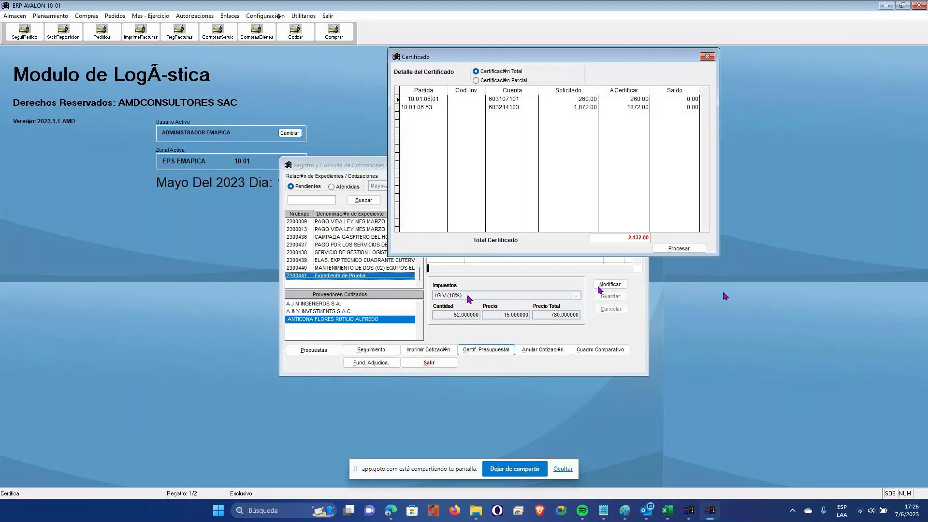
{"action": "left_click", "coordinate": [679, 248]}
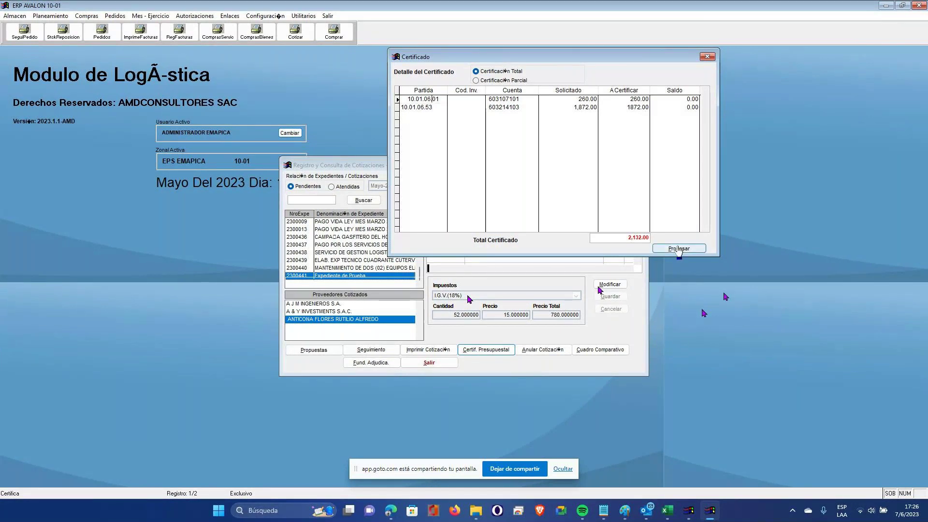
{"action": "left_click", "coordinate": [679, 248]}
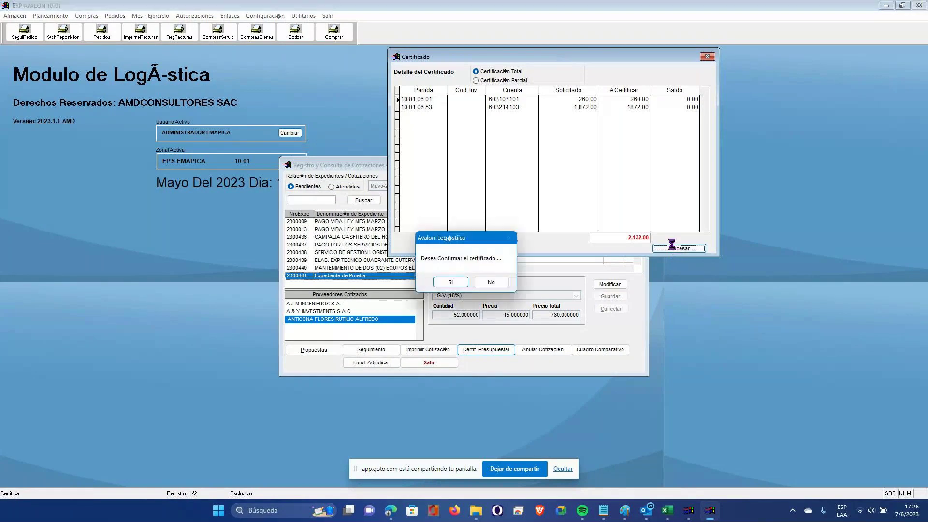
{"action": "left_click", "coordinate": [456, 283]}
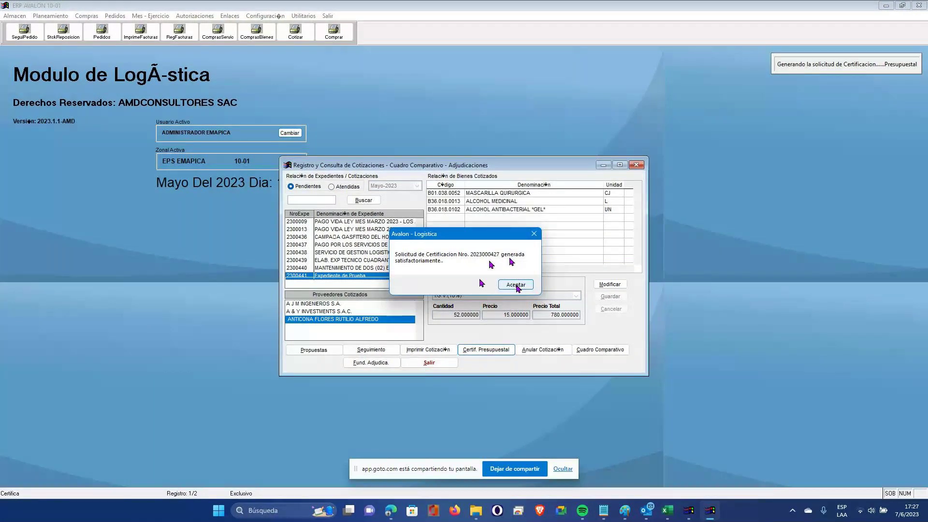
{"action": "left_click", "coordinate": [517, 286]}
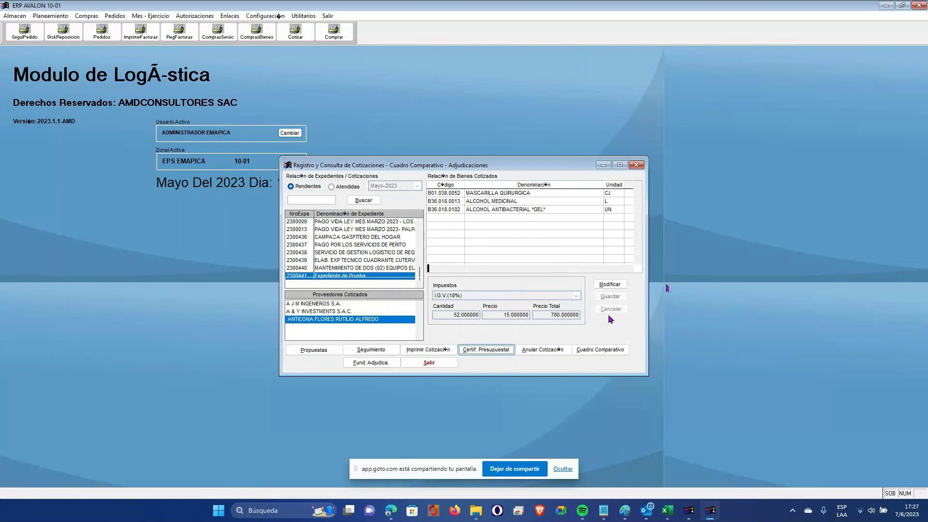
- Try to modify the MASCARILLA QUIRURGICA price quoted by A J M INGENIEROS S.A., dismiss the notice and close the quotations window
{"action": "left_click", "coordinate": [313, 303]}
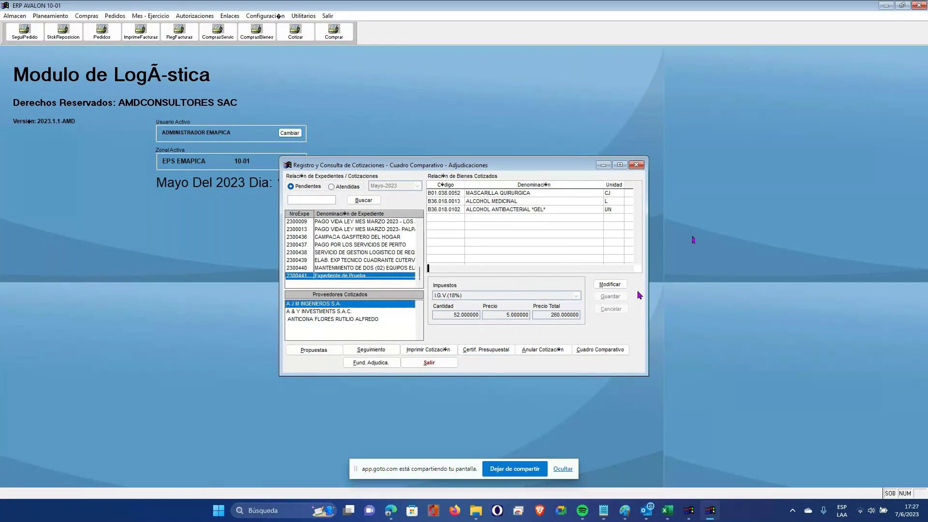
{"action": "left_click", "coordinate": [620, 284]}
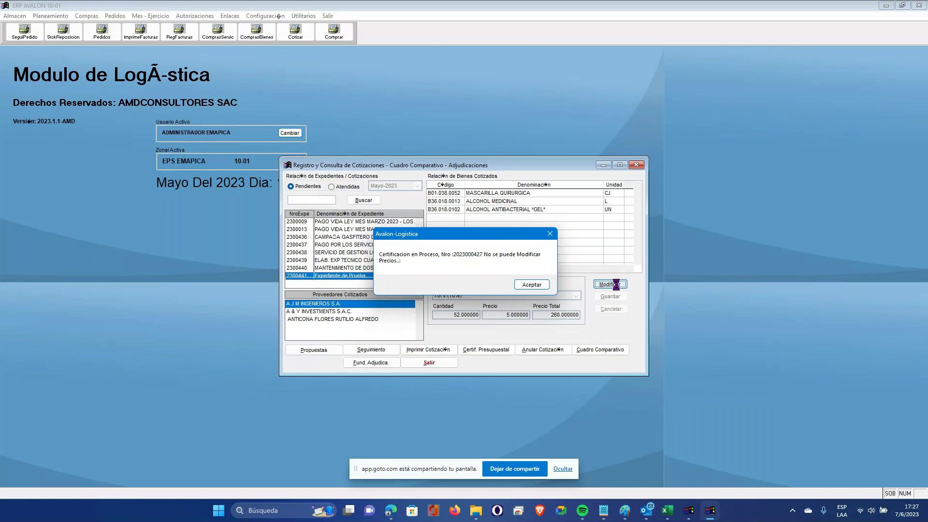
{"action": "left_click", "coordinate": [540, 284]}
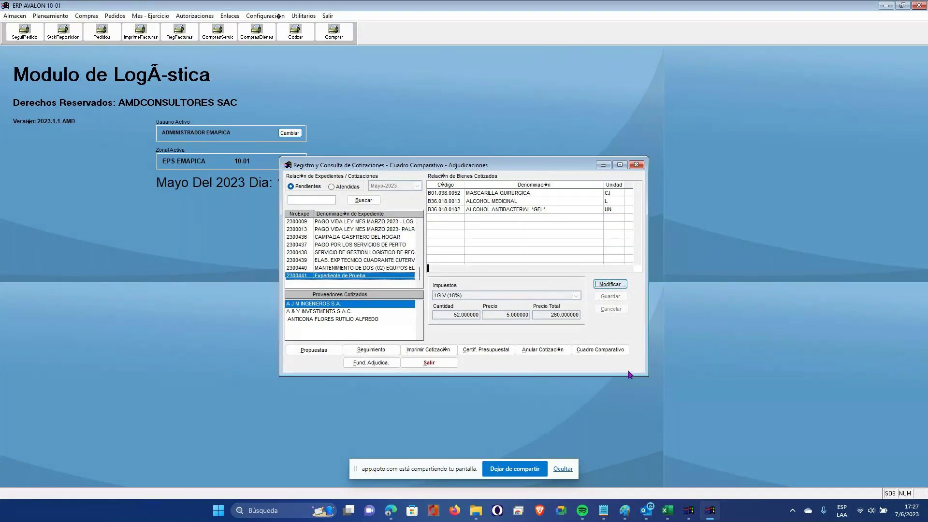
{"action": "left_click", "coordinate": [420, 363]}
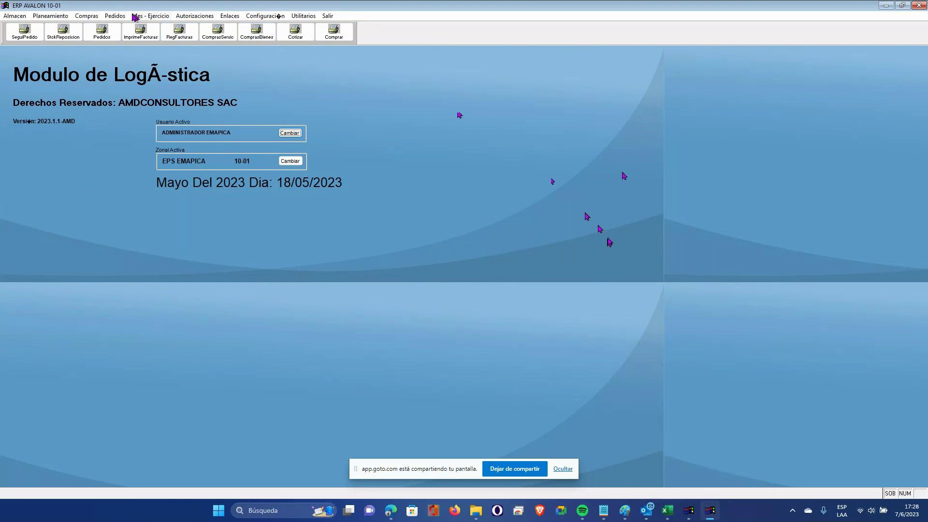
- Reopen the quotations of Expediente de Prueba, review the prices A J M INGENIEROS S.A. quoted for each good, and close the window
{"action": "left_click", "coordinate": [79, 17]}
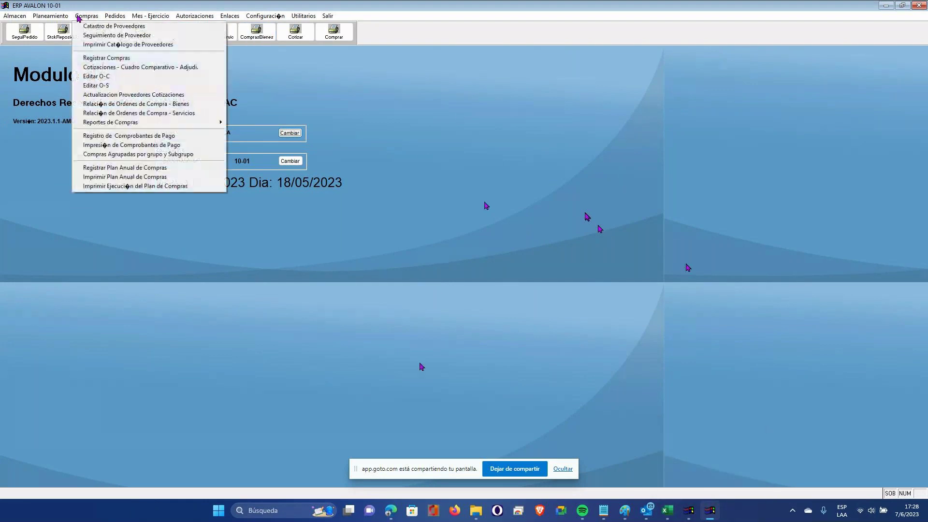
{"action": "left_click", "coordinate": [111, 67]}
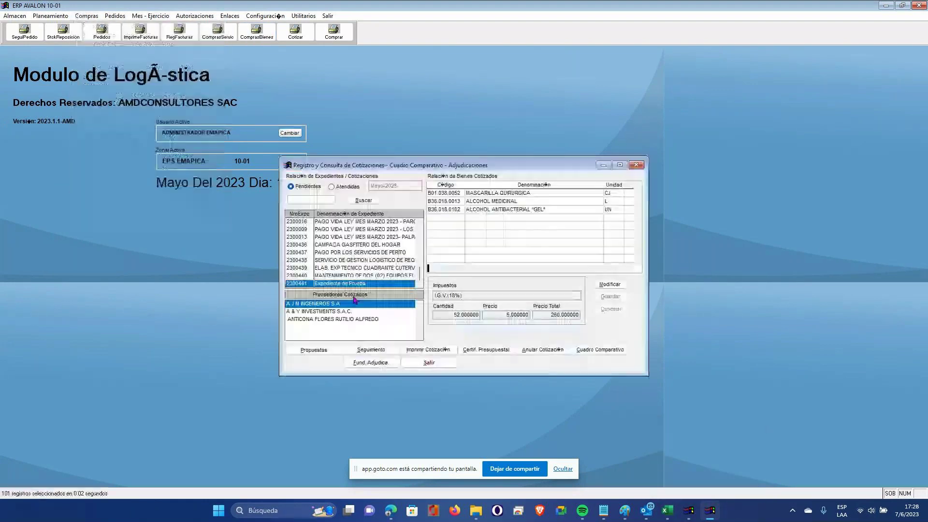
{"action": "left_click", "coordinate": [444, 202]}
{"action": "left_click", "coordinate": [444, 209]}
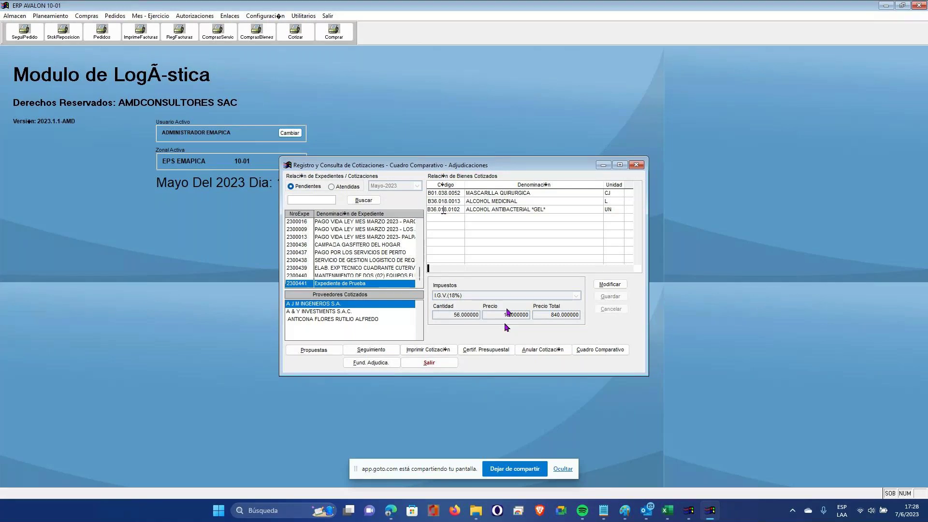
{"action": "left_click", "coordinate": [474, 193]}
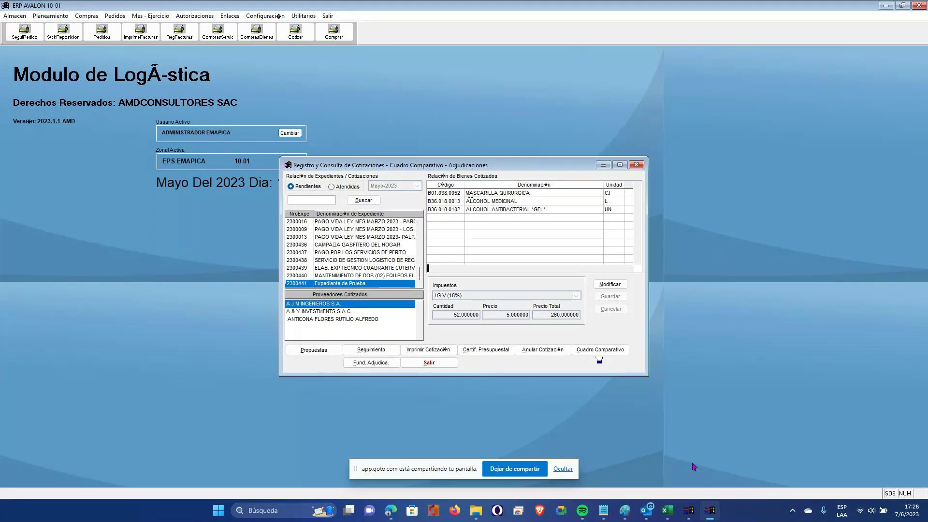
{"action": "left_click", "coordinate": [450, 362]}
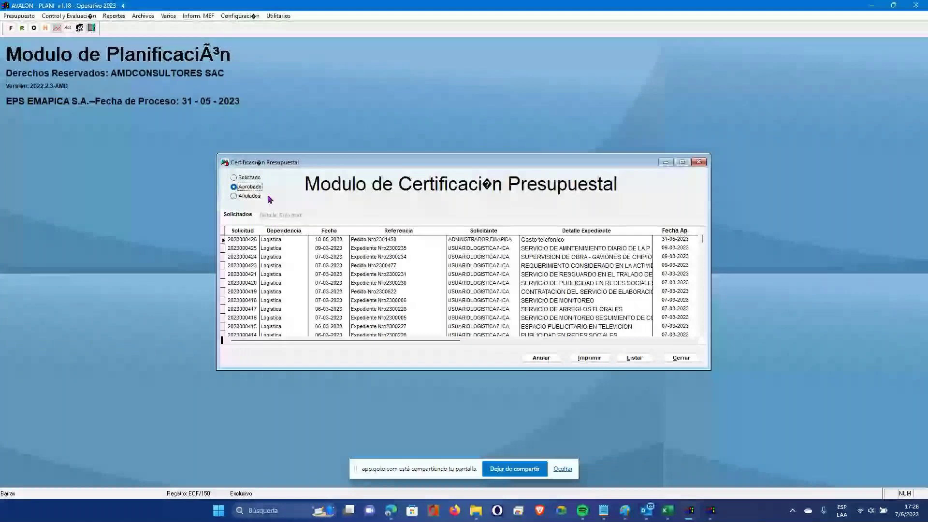
- In the planning module, review the requested and approved budget certifications, try annulling an approved one, and close the certification window
{"action": "key", "text": "Up"}
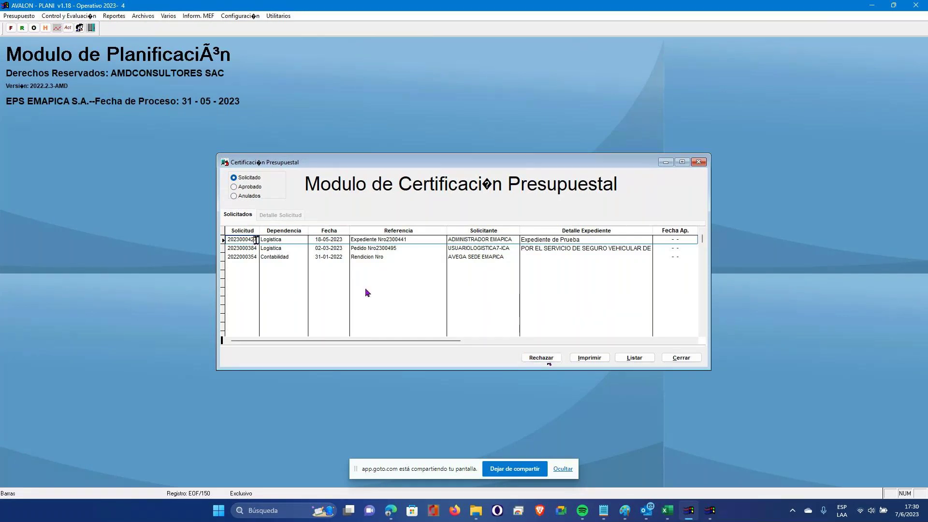
{"action": "left_click", "coordinate": [245, 190]}
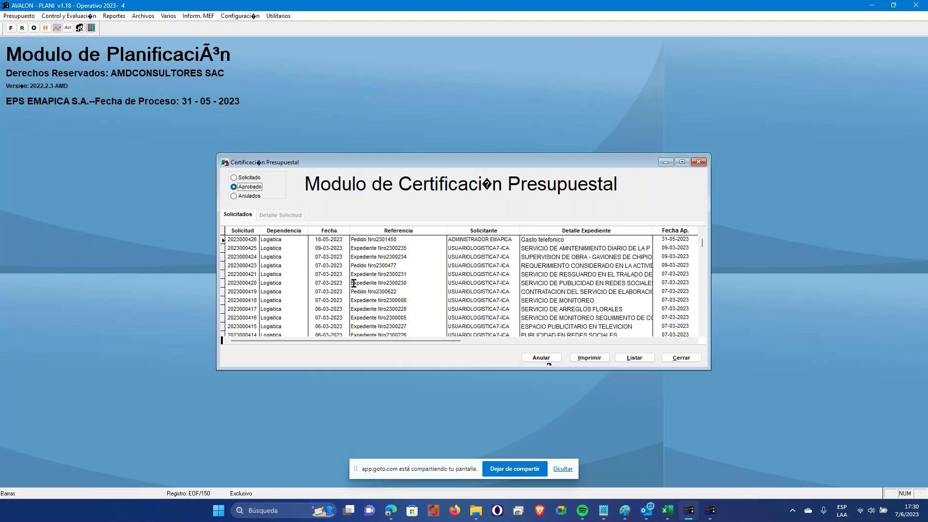
{"action": "left_click", "coordinate": [543, 359]}
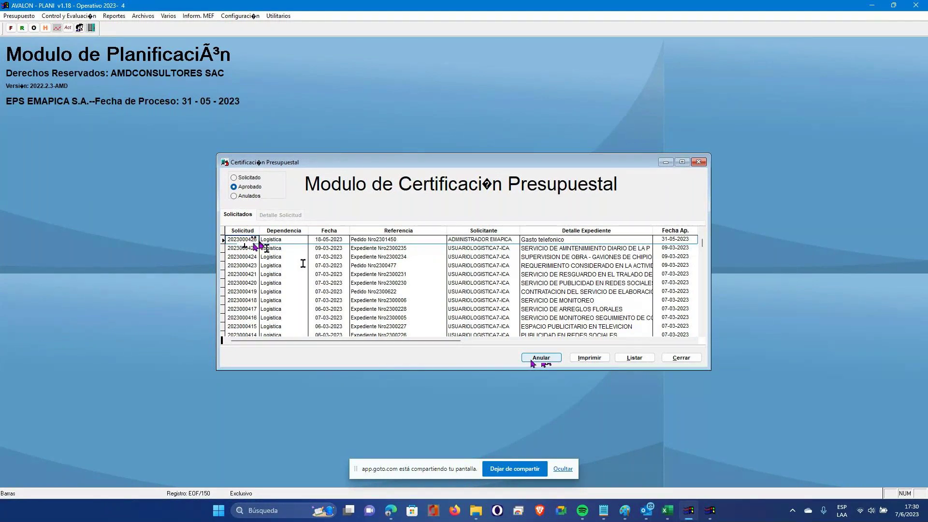
{"action": "left_click", "coordinate": [681, 358]}
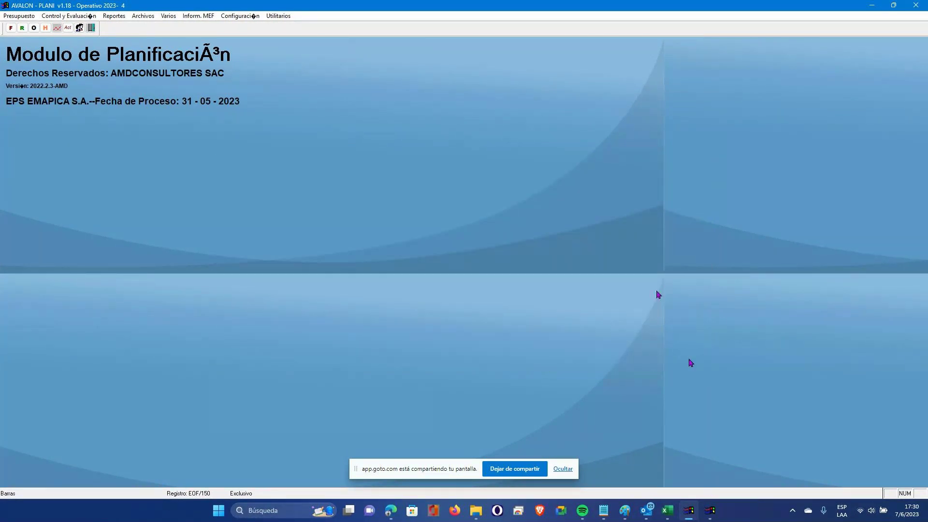
{"action": "left_click", "coordinate": [71, 16]}
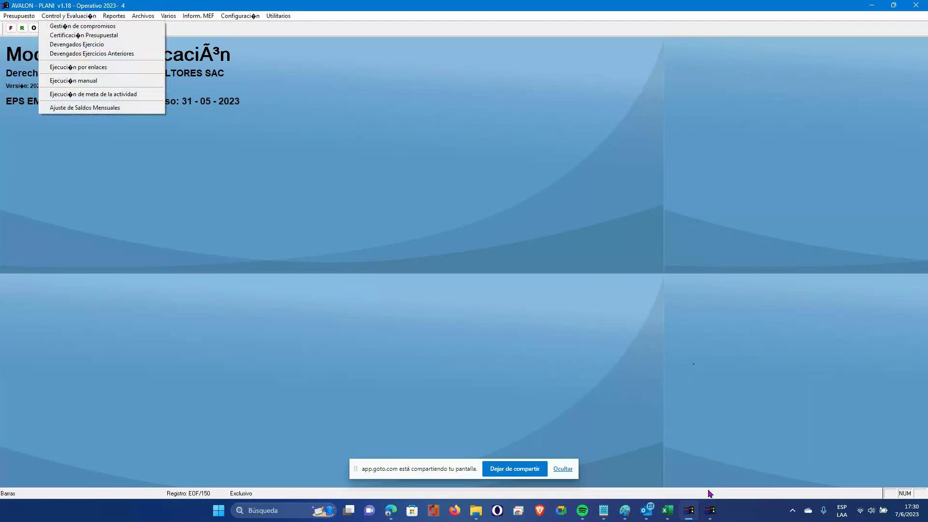
- Open Certificación Presupuestal and examine the detail lines of the Logistica request described as Expediente de Prueba
{"action": "left_click", "coordinate": [81, 36]}
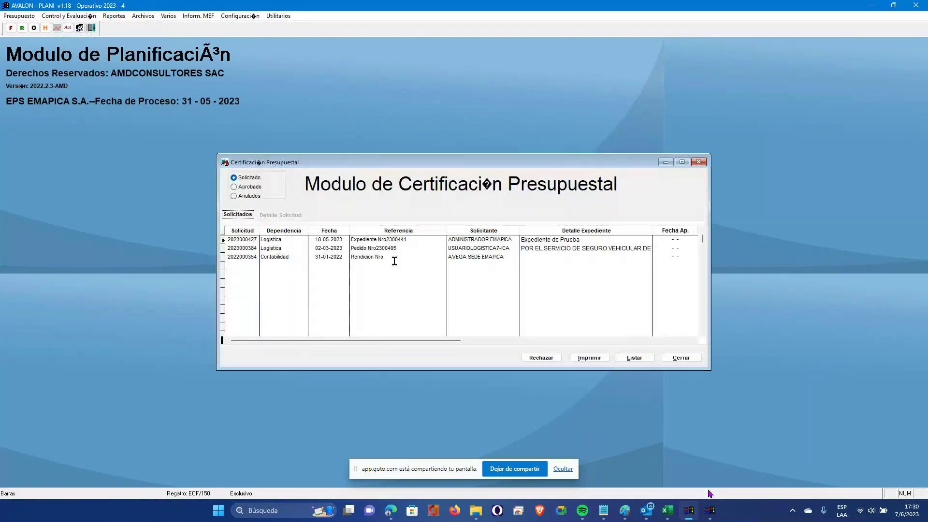
{"action": "double_click", "coordinate": [291, 256]}
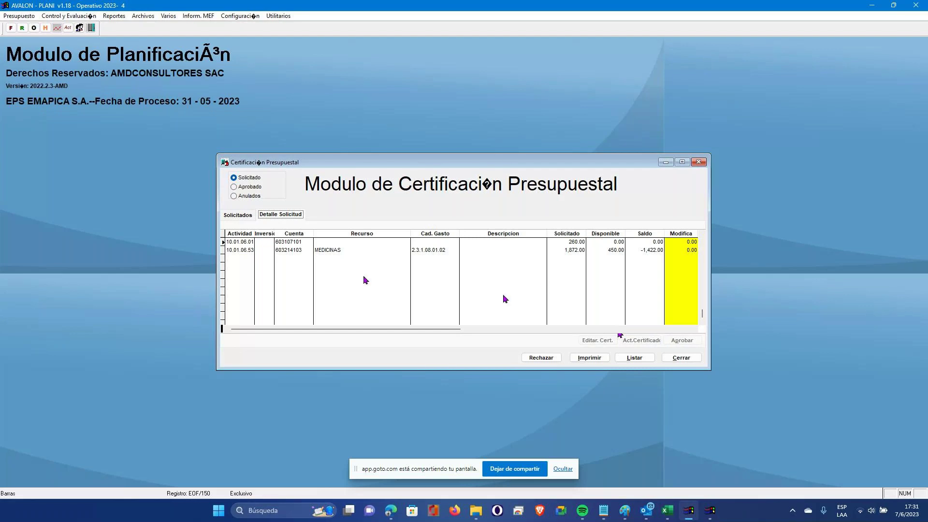
{"action": "left_click", "coordinate": [242, 216]}
{"action": "left_click", "coordinate": [248, 238]}
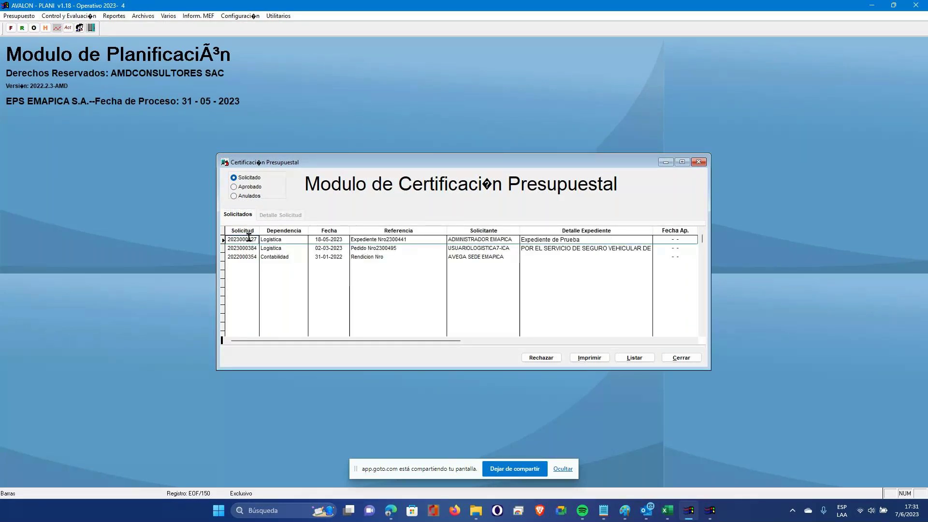
{"action": "double_click", "coordinate": [249, 238]}
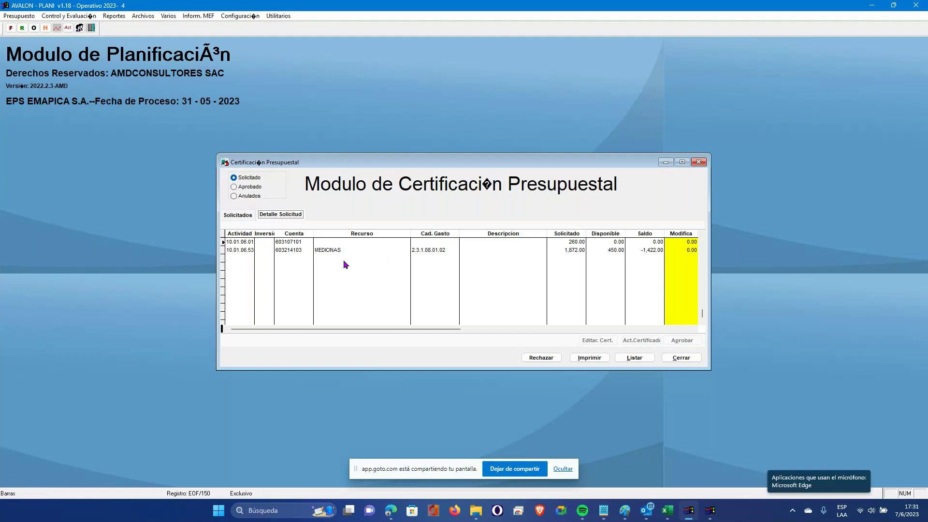
{"action": "left_click", "coordinate": [293, 242]}
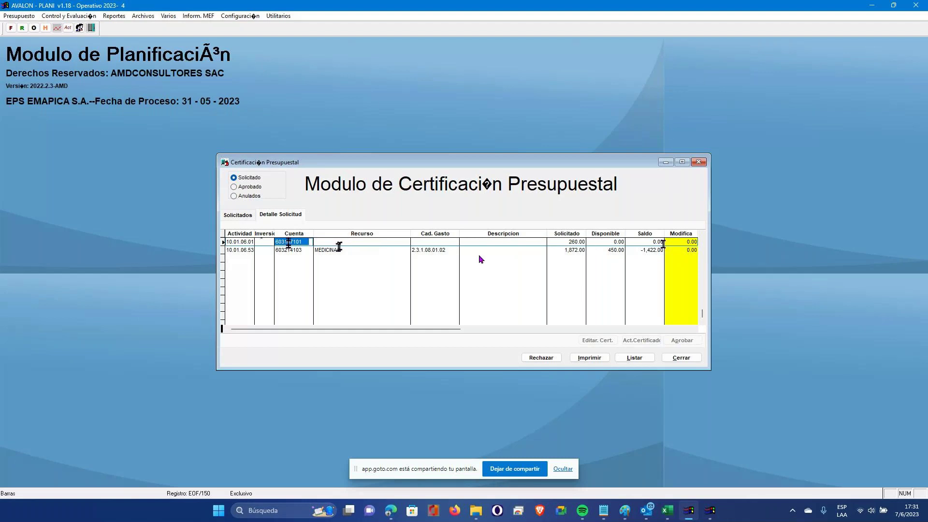
- Return to the request list, reopen the same request's detail, and inspect the resource and expense chain of account 603107101
{"action": "left_click", "coordinate": [238, 215]}
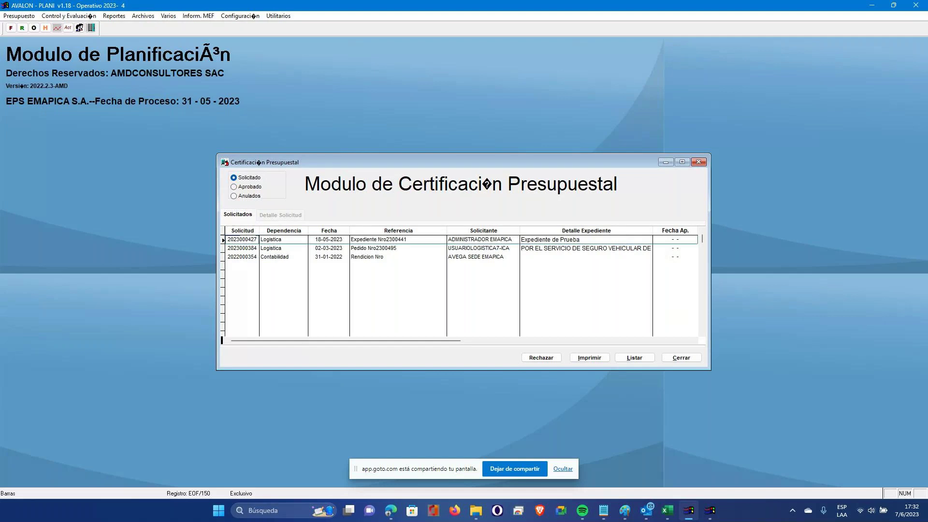
{"action": "left_click", "coordinate": [281, 214]}
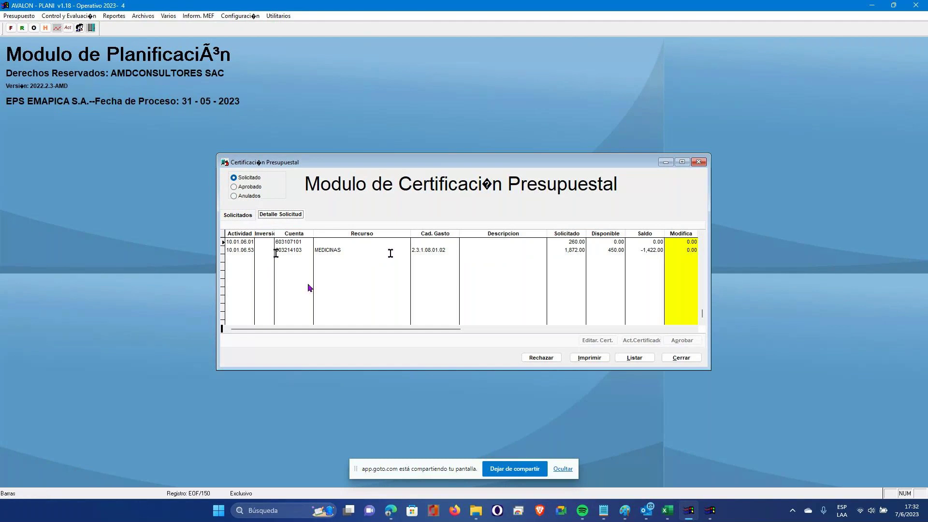
{"action": "left_click", "coordinate": [297, 242]}
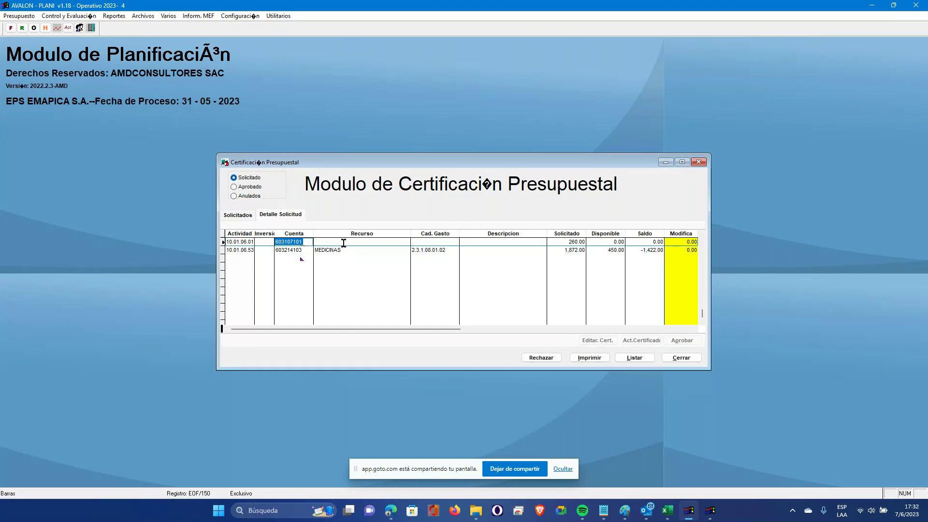
{"action": "left_click", "coordinate": [344, 241]}
{"action": "left_click", "coordinate": [417, 242]}
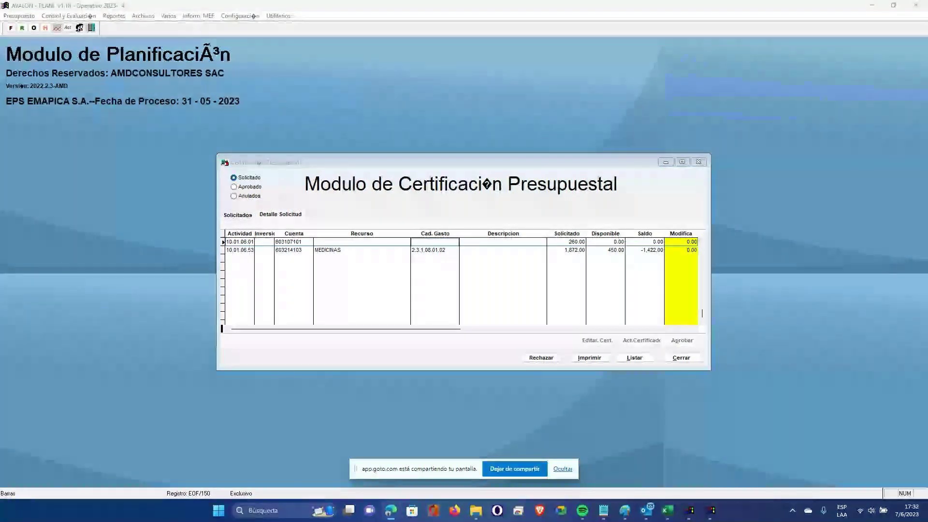
- Close the budget certification window, open the operating expense reprogramming window, and move it clear of the workspace's lower area
{"action": "key", "text": "alt+Tab"}
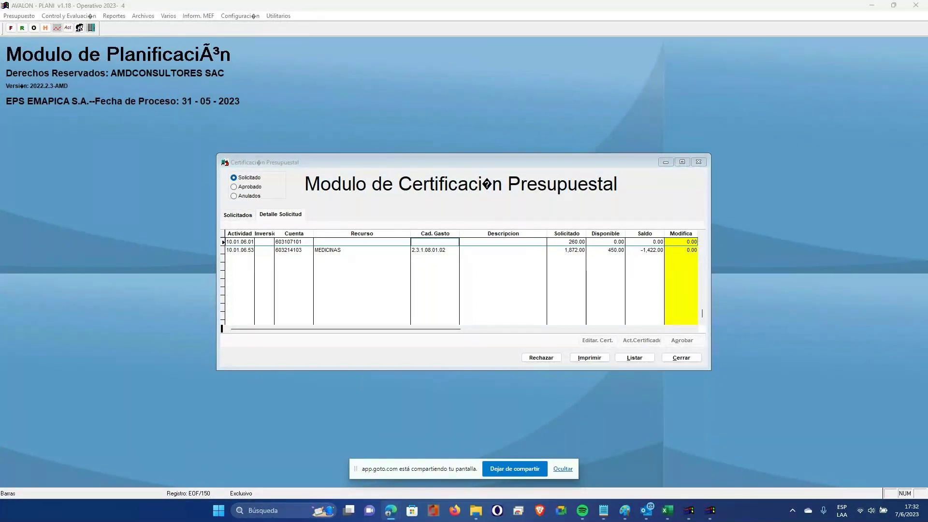
{"action": "key", "text": "Escape"}
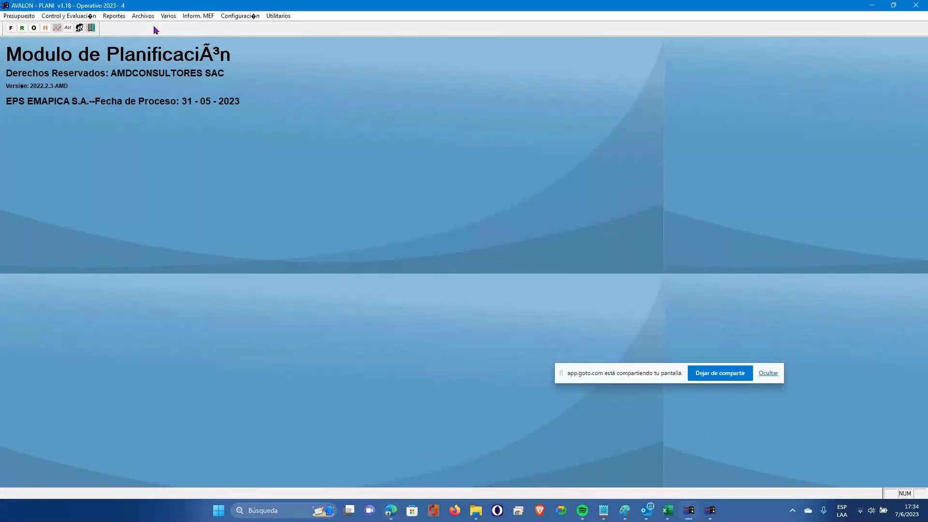
{"action": "left_click", "coordinate": [169, 16]}
{"action": "left_click", "coordinate": [206, 53]}
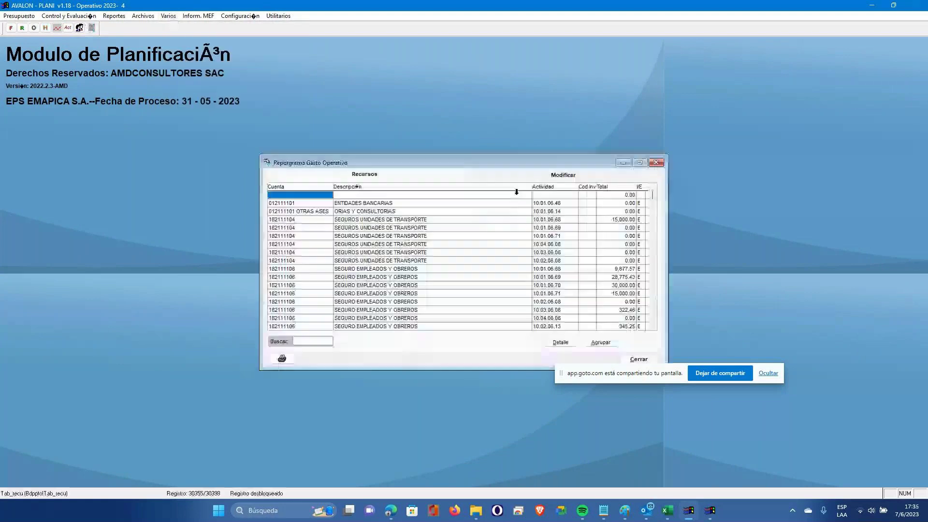
{"action": "left_click_drag", "start_coordinate": [516, 165], "coordinate": [444, 107]}
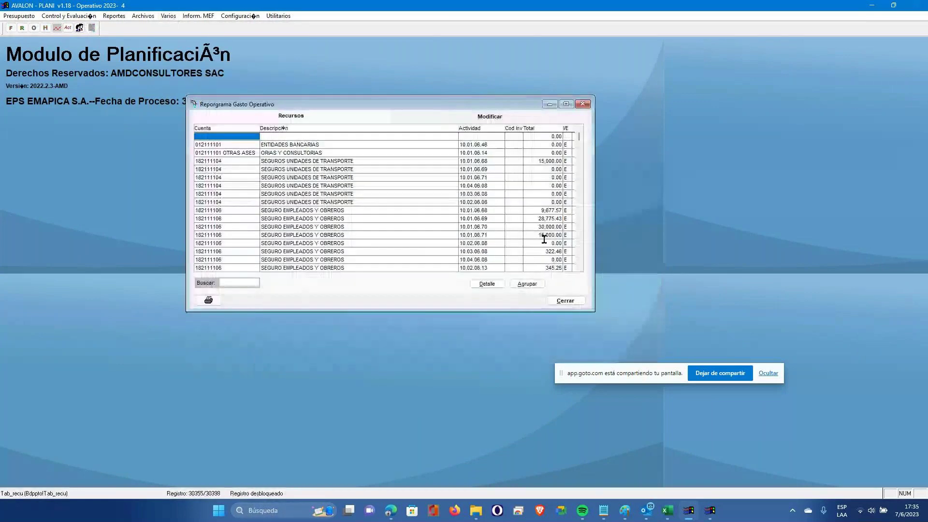
- Check the account code in the Excel workbook and search the reprogramming resources for account 603107101
{"action": "left_click", "coordinate": [671, 511]}
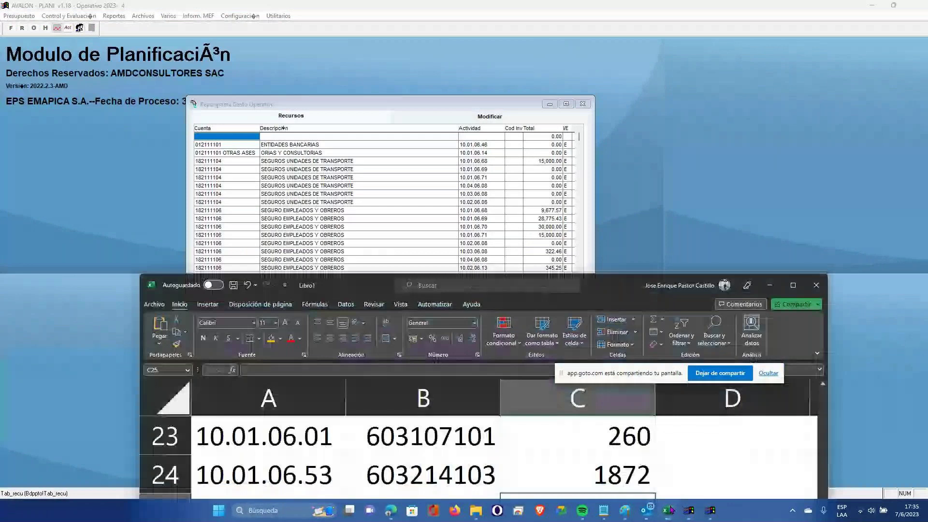
{"action": "left_click", "coordinate": [671, 511]}
{"action": "left_click", "coordinate": [249, 283]}
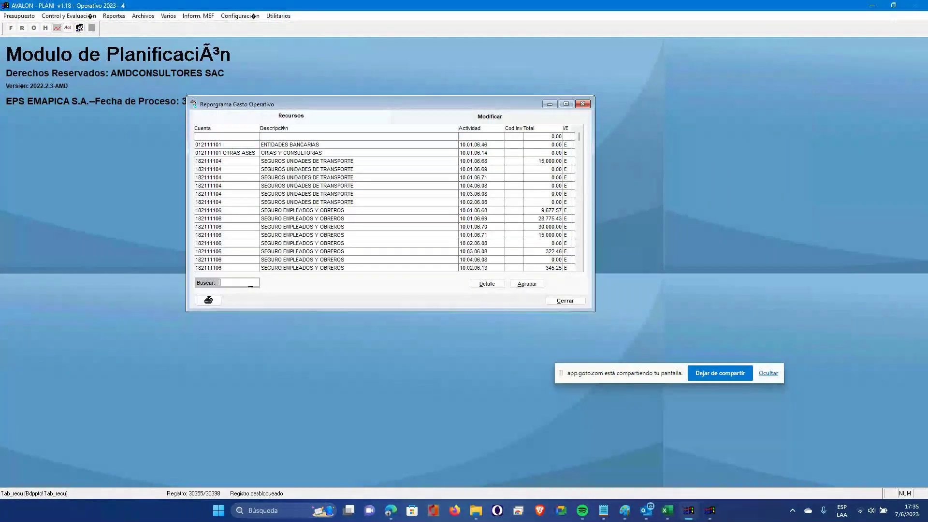
{"action": "type", "text": "6031"}
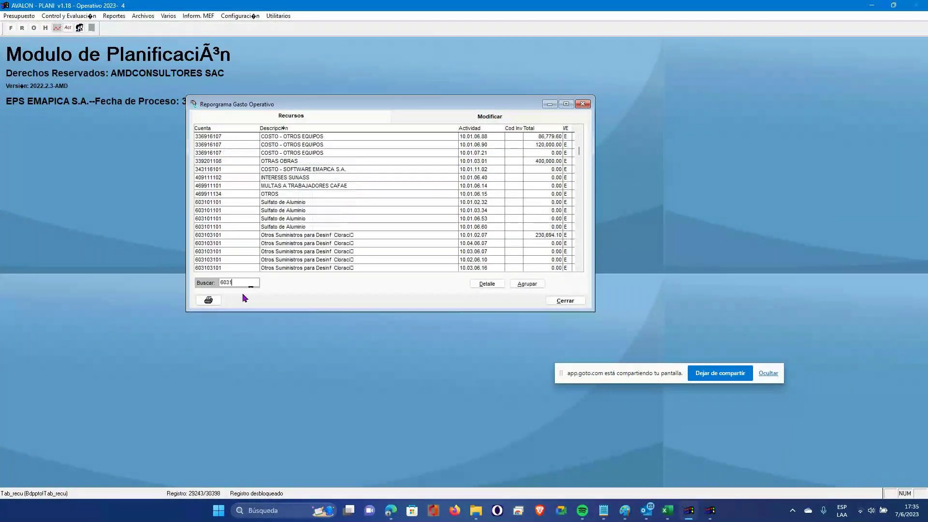
{"action": "type", "text": "07101"}
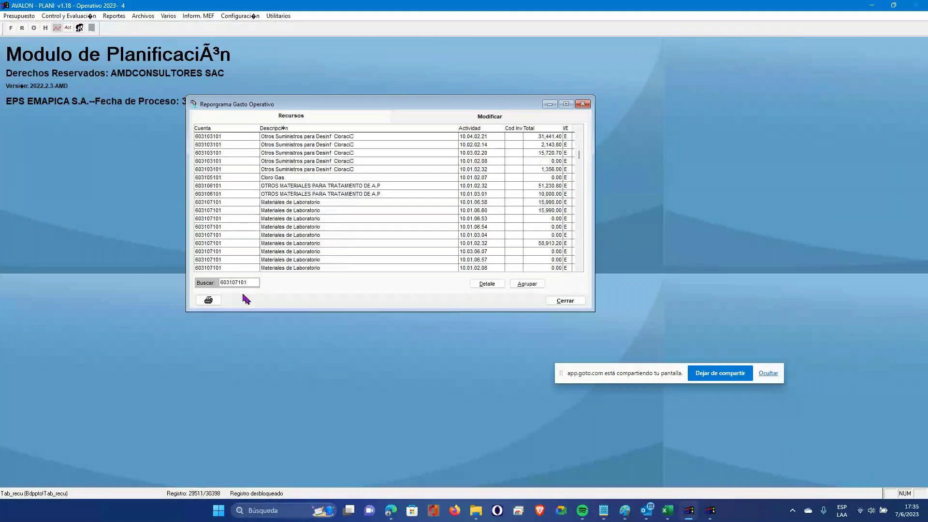
{"action": "left_click", "coordinate": [236, 203]}
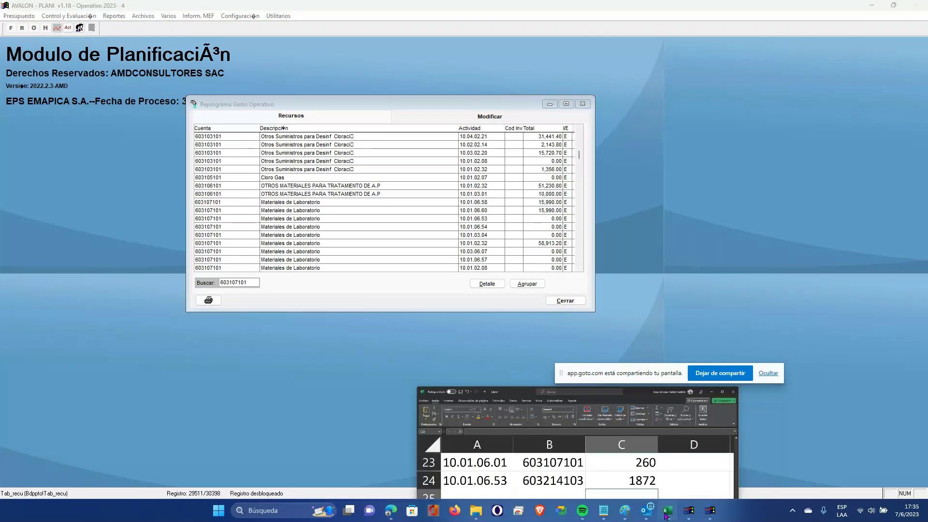
- Check the activity code in the Excel workbook and select the Materiales de Laboratorio row for activity 10.01.06.01
{"action": "left_click", "coordinate": [667, 513]}
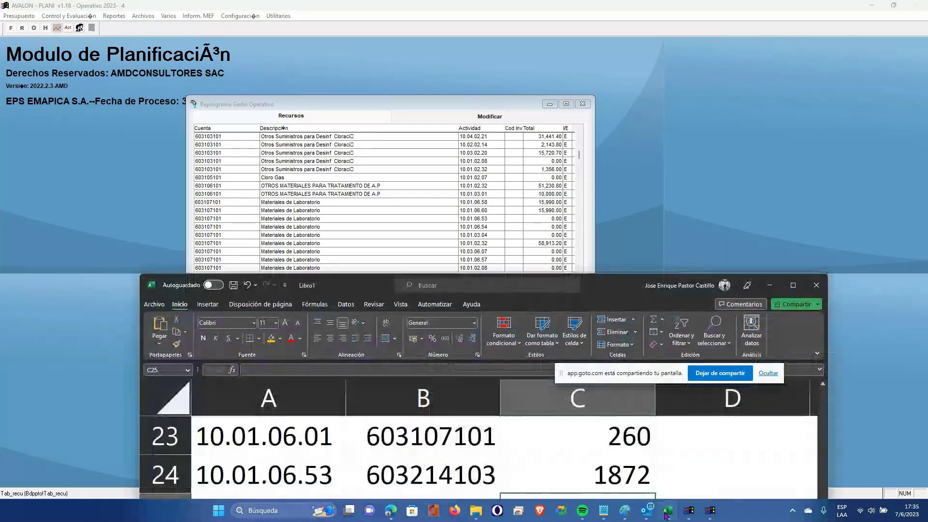
{"action": "left_click", "coordinate": [666, 512]}
{"action": "left_click", "coordinate": [476, 220]}
{"action": "left_click", "coordinate": [485, 202]}
{"action": "scroll", "coordinate": [496, 216], "scroll_direction": "down", "scroll_amount": 2}
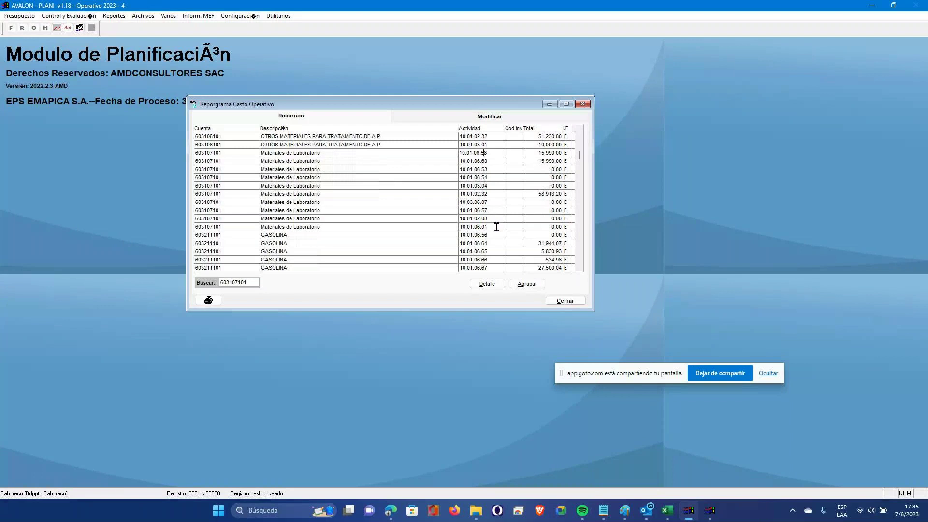
{"action": "left_click", "coordinate": [498, 226]}
{"action": "left_click", "coordinate": [249, 227]}
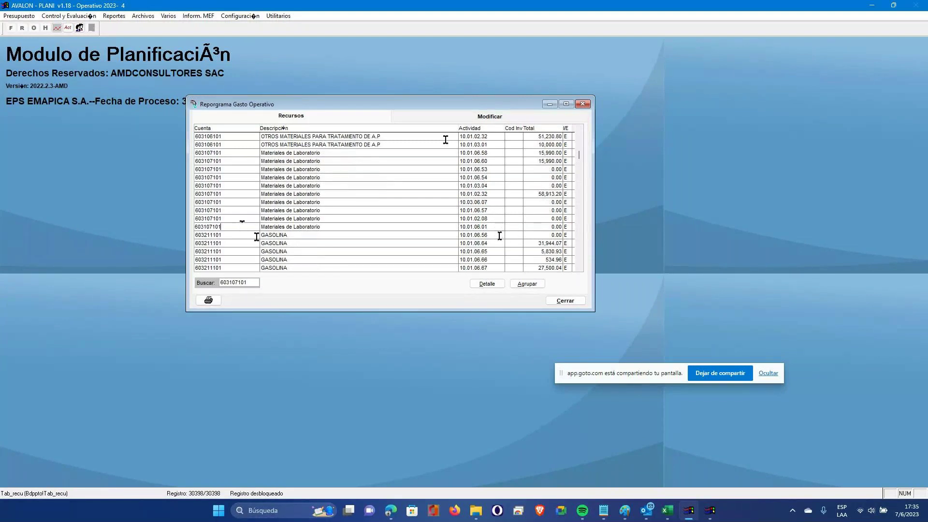
- Set the May reprogrammed amount of the selected Materiales de Laboratorio resource to 300 and save it
{"action": "left_click", "coordinate": [481, 117]}
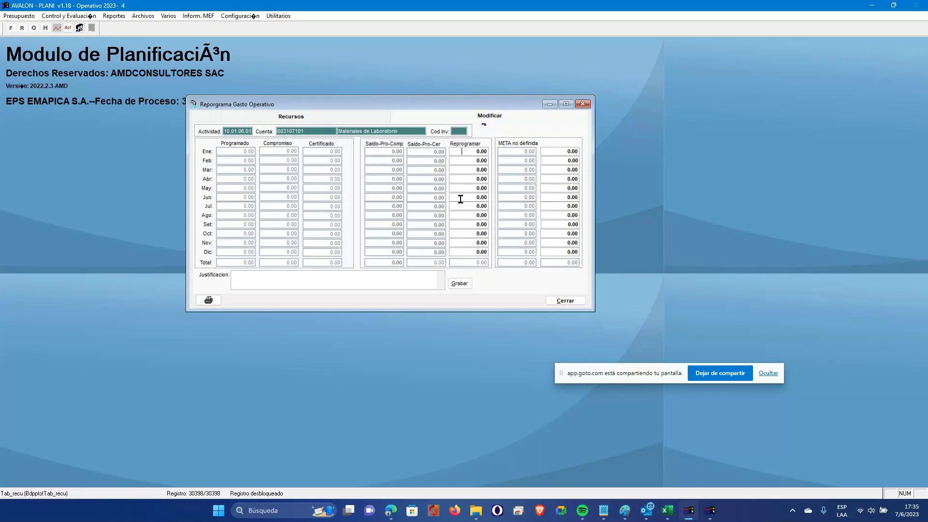
{"action": "left_click", "coordinate": [476, 188]}
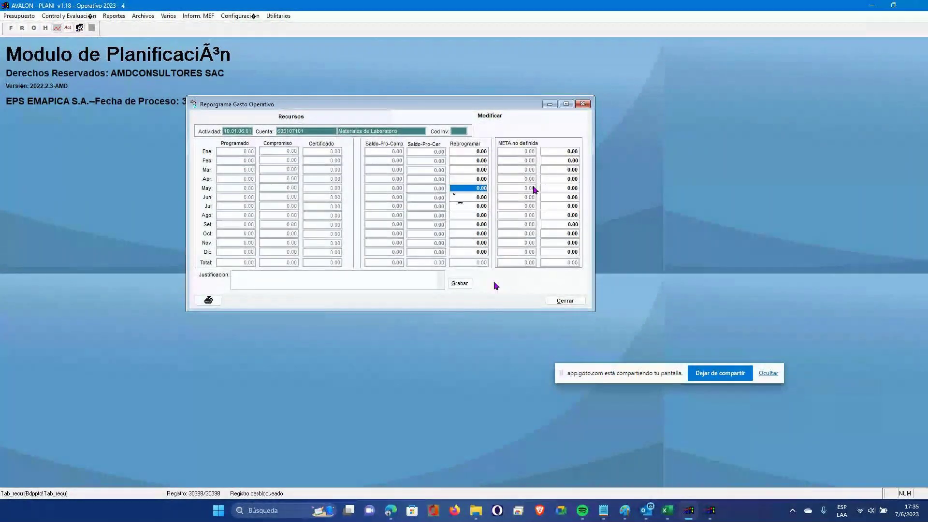
{"action": "type", "text": "300"}
{"action": "left_click", "coordinate": [460, 283]}
{"action": "left_click", "coordinate": [466, 286]}
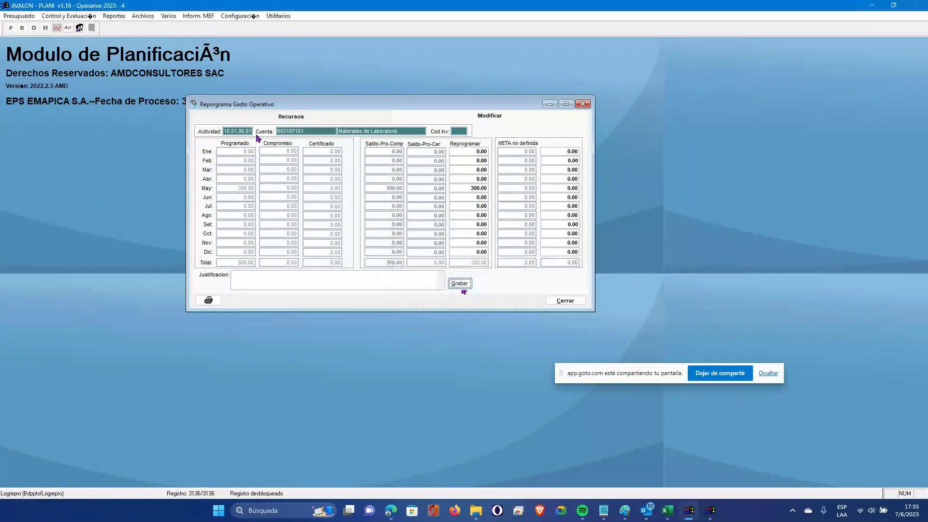
{"action": "left_click", "coordinate": [669, 512]}
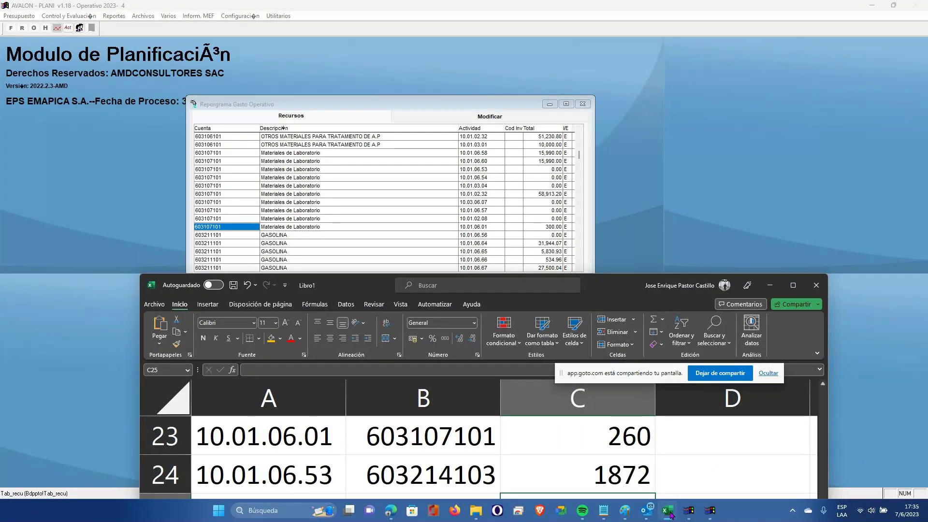
{"action": "left_click", "coordinate": [670, 512]}
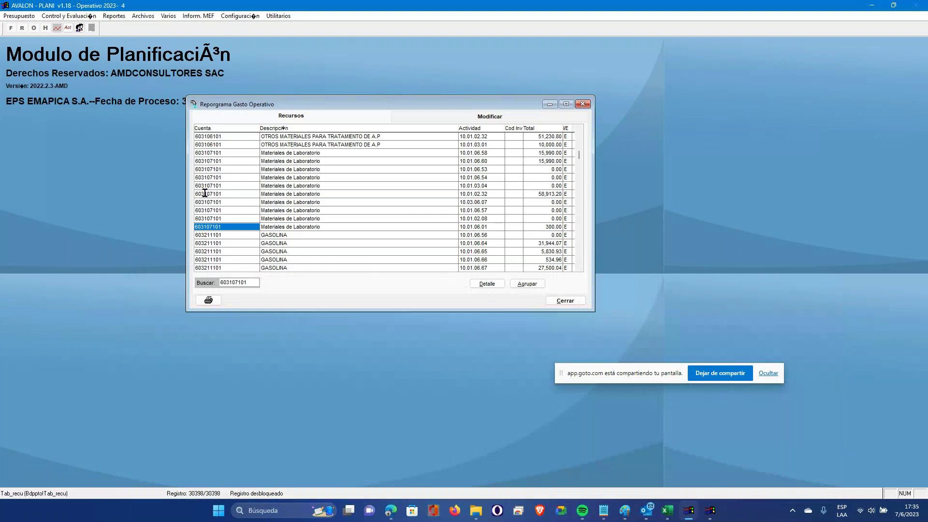
{"action": "left_click", "coordinate": [252, 282]}
{"action": "key", "text": "BackSpace"}
{"action": "key", "text": "BackSpace"}
{"action": "key", "text": "BackSpace"}
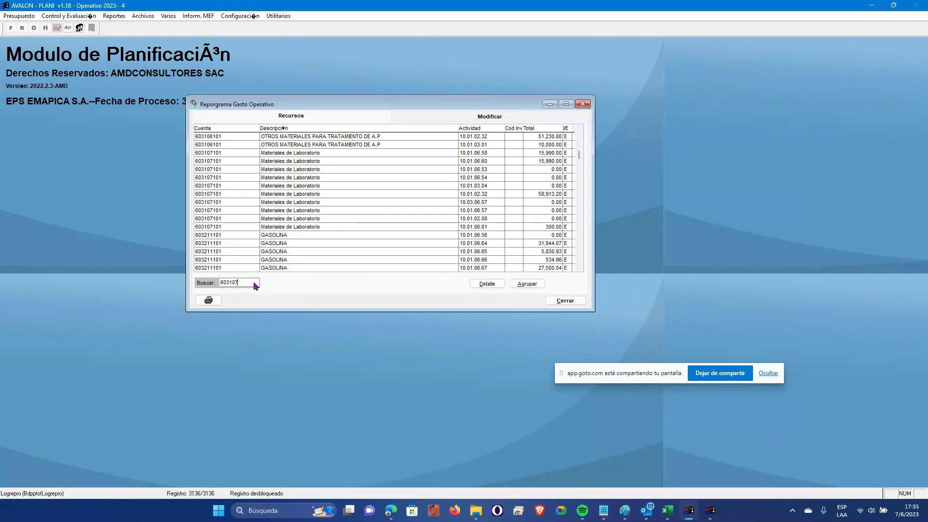
{"action": "key", "text": "BackSpace"}
{"action": "key", "text": "BackSpace"}
{"action": "key", "text": "BackSpace"}
{"action": "type", "text": "2"}
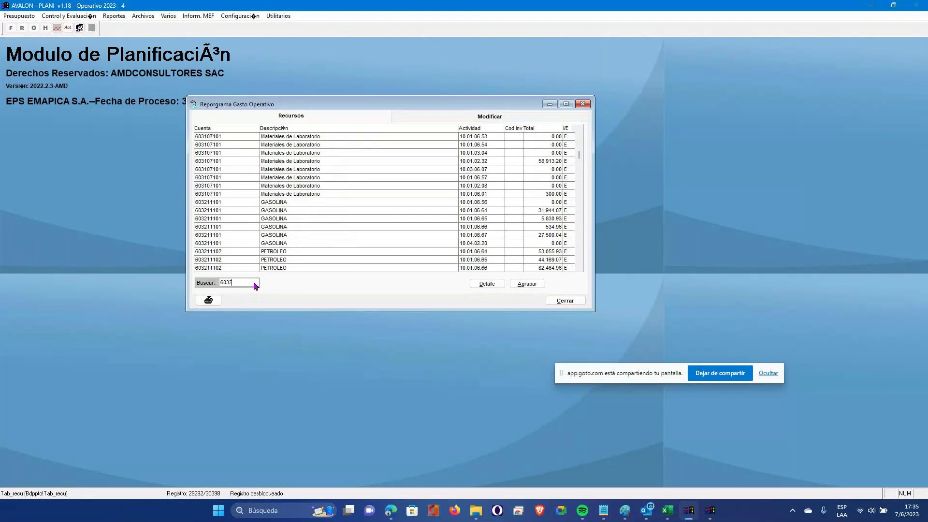
{"action": "type", "text": "14103"}
- Check the second activity code in the Excel workbook and open the VESTUARIO resource of activity 10.01.06.53 for modification
{"action": "mouse_move", "coordinate": [661, 512]}
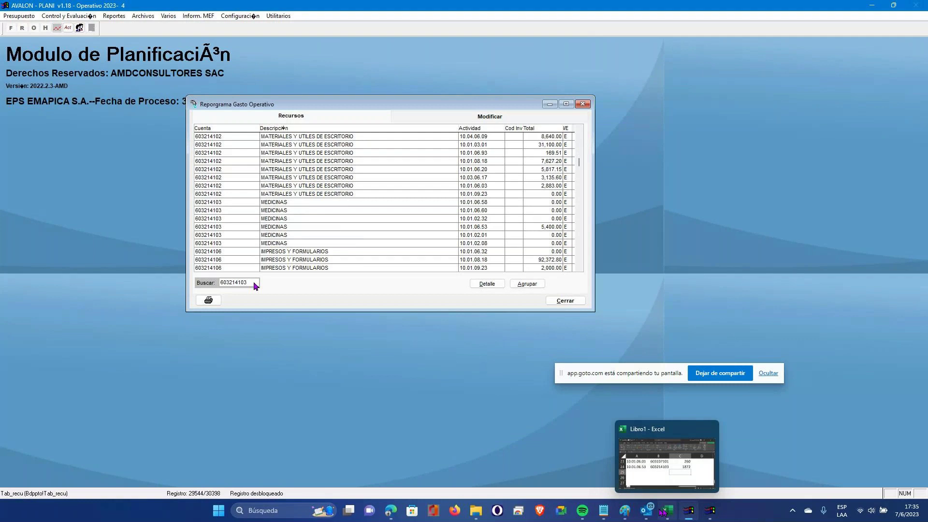
{"action": "left_click", "coordinate": [665, 511]}
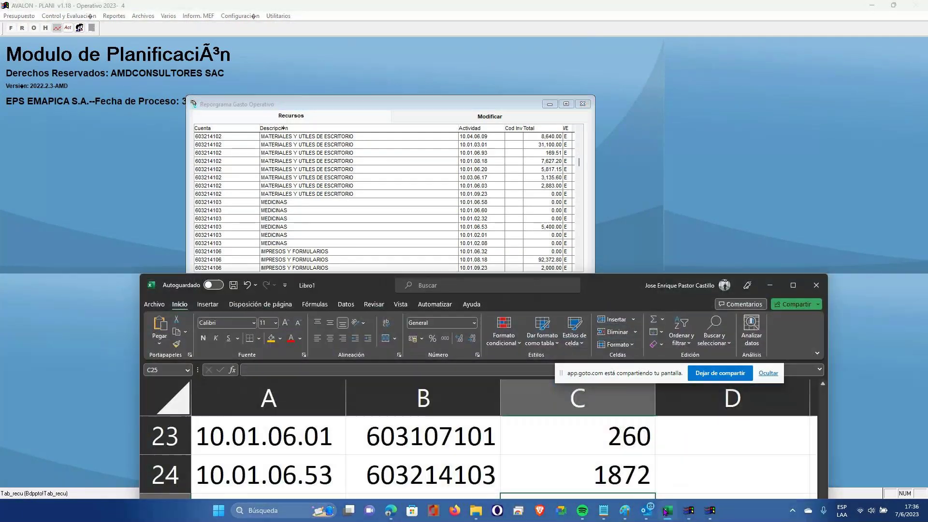
{"action": "left_click", "coordinate": [666, 512]}
{"action": "scroll", "coordinate": [333, 223], "scroll_direction": "down", "scroll_amount": 1}
{"action": "scroll", "coordinate": [505, 239], "scroll_direction": "down", "scroll_amount": 2}
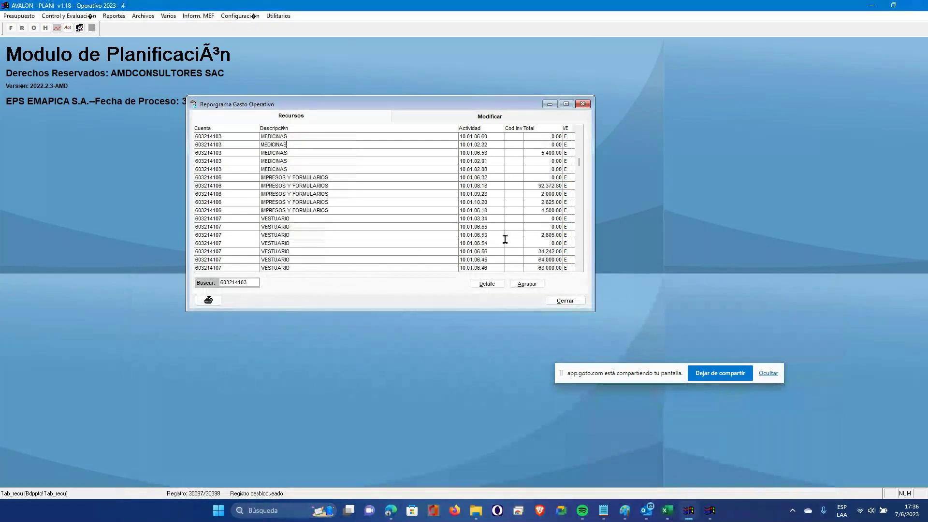
{"action": "scroll", "coordinate": [505, 248], "scroll_direction": "down", "scroll_amount": 1}
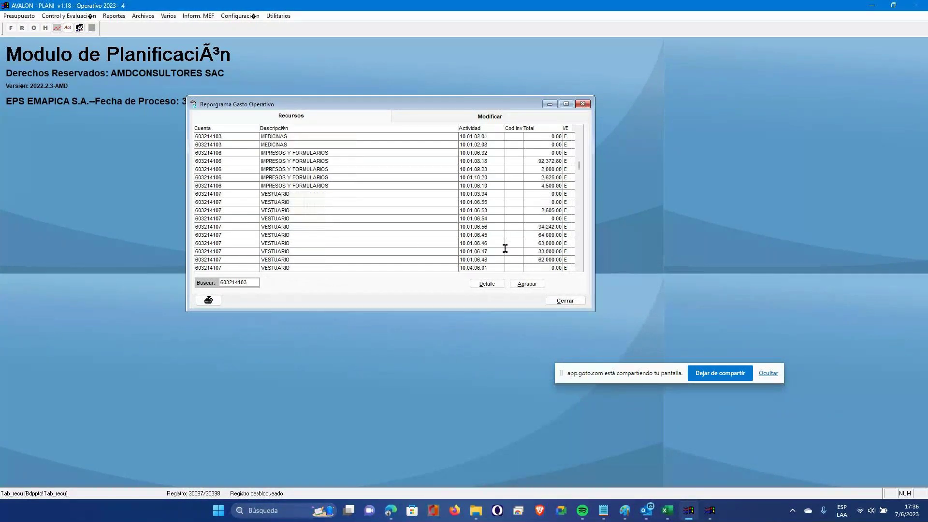
{"action": "scroll", "coordinate": [505, 248], "scroll_direction": "down", "scroll_amount": 3}
{"action": "scroll", "coordinate": [506, 248], "scroll_direction": "down", "scroll_amount": 1}
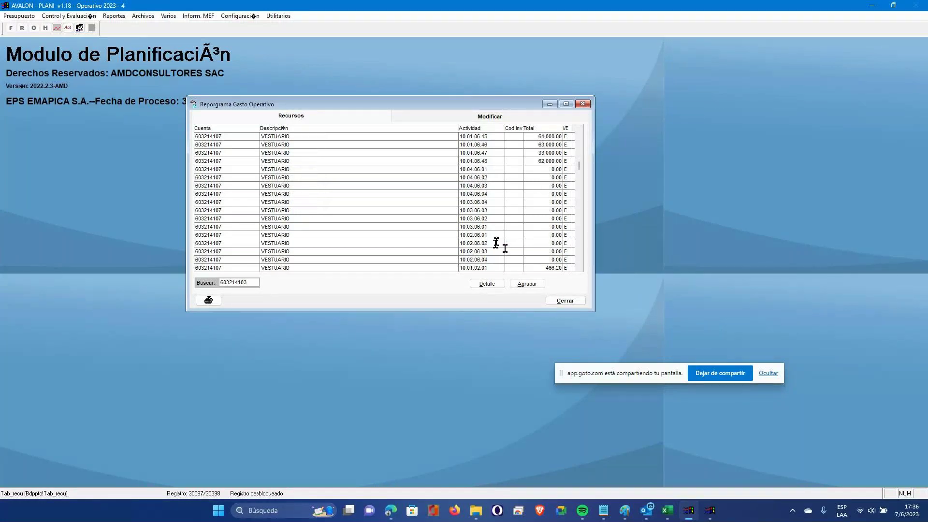
{"action": "scroll", "coordinate": [497, 243], "scroll_direction": "up", "scroll_amount": 3}
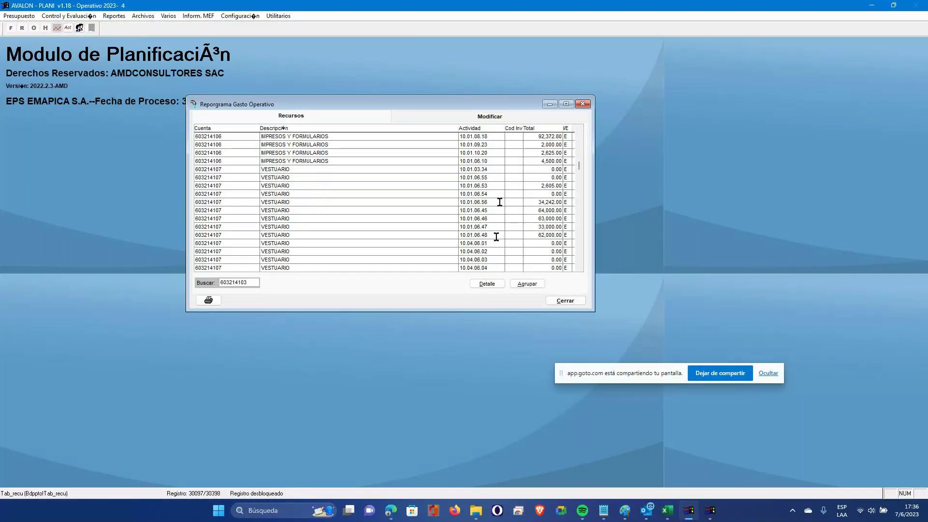
{"action": "left_click", "coordinate": [490, 185]}
{"action": "left_click", "coordinate": [389, 186]}
{"action": "left_click", "coordinate": [483, 118]}
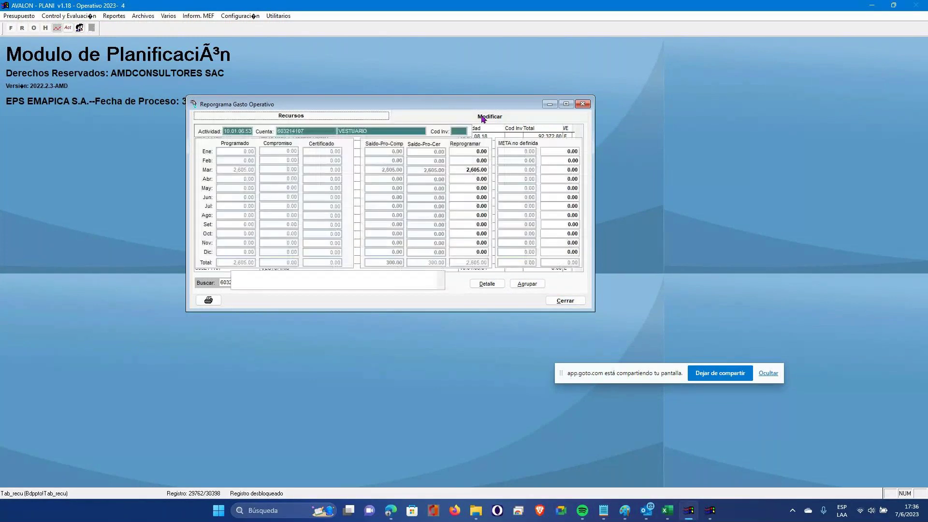
- Move the VESTUARIO resource's reprogrammed 2605 from March to May, save the changes and close the reprogramming window
{"action": "left_click", "coordinate": [459, 170]}
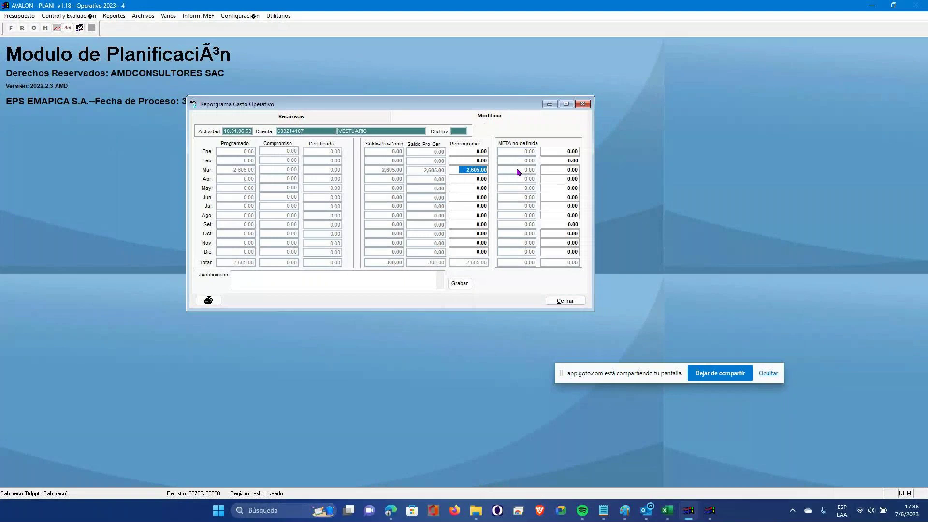
{"action": "left_click", "coordinate": [462, 188]}
{"action": "type", "text": "2605"}
{"action": "left_click", "coordinate": [476, 167]}
{"action": "key", "text": "Delete"}
{"action": "left_click", "coordinate": [459, 283]}
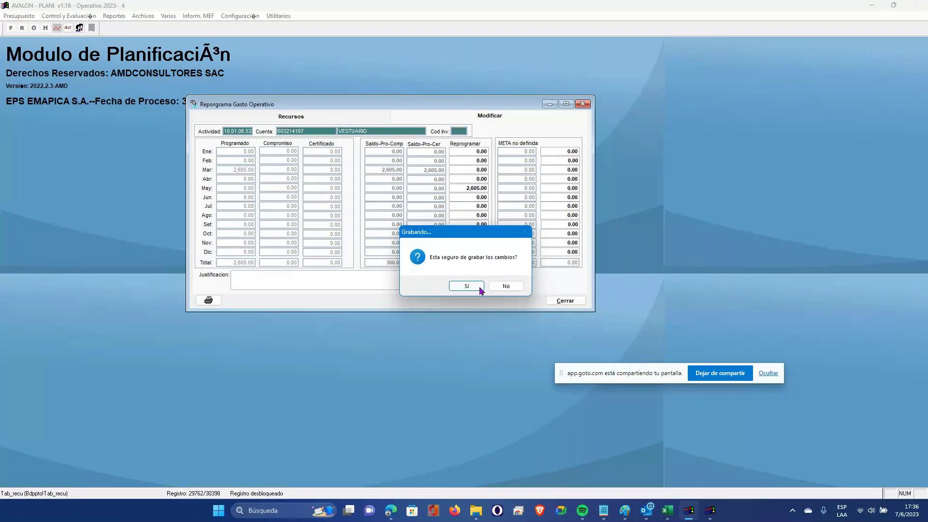
{"action": "left_click", "coordinate": [480, 288]}
{"action": "left_click", "coordinate": [556, 301]}
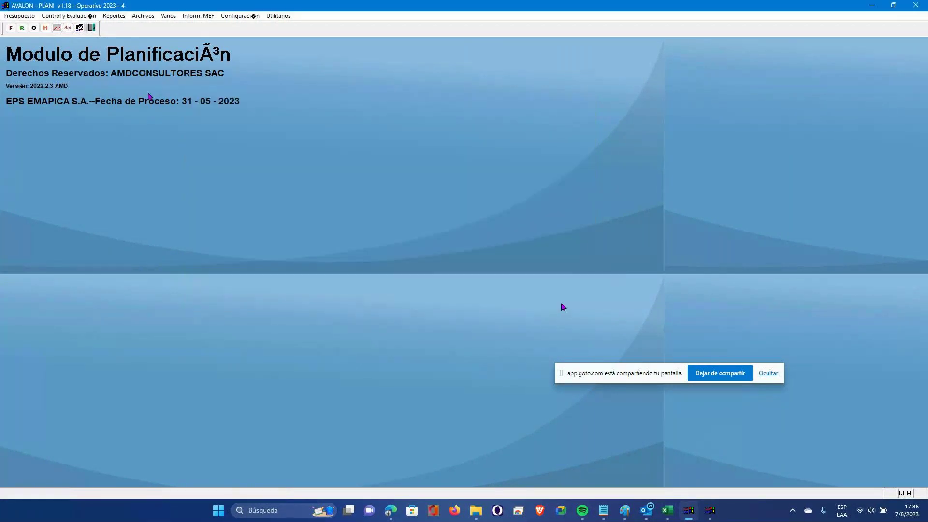
- Open the pending Expediente de Prueba certification request and examine the MEDICINAS line in its details
{"action": "left_click", "coordinate": [68, 16]}
{"action": "left_click", "coordinate": [77, 35]}
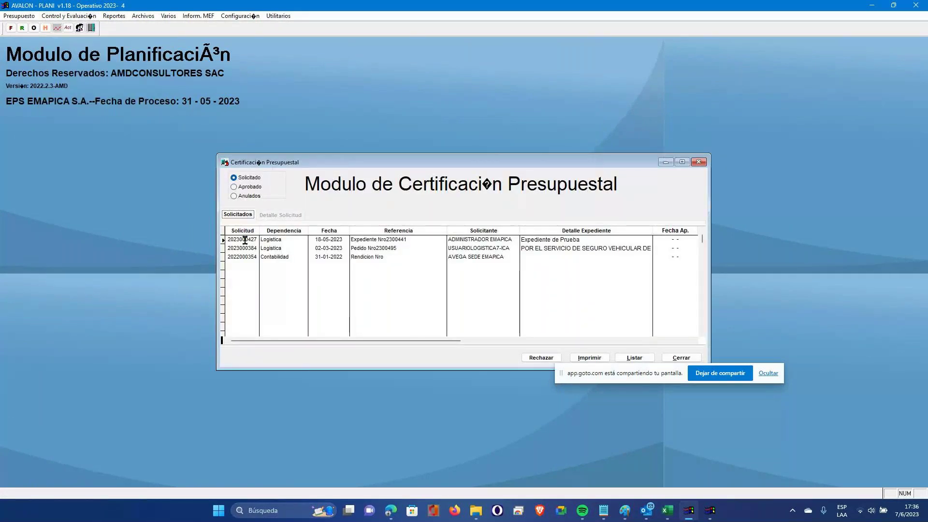
{"action": "double_click", "coordinate": [245, 240]}
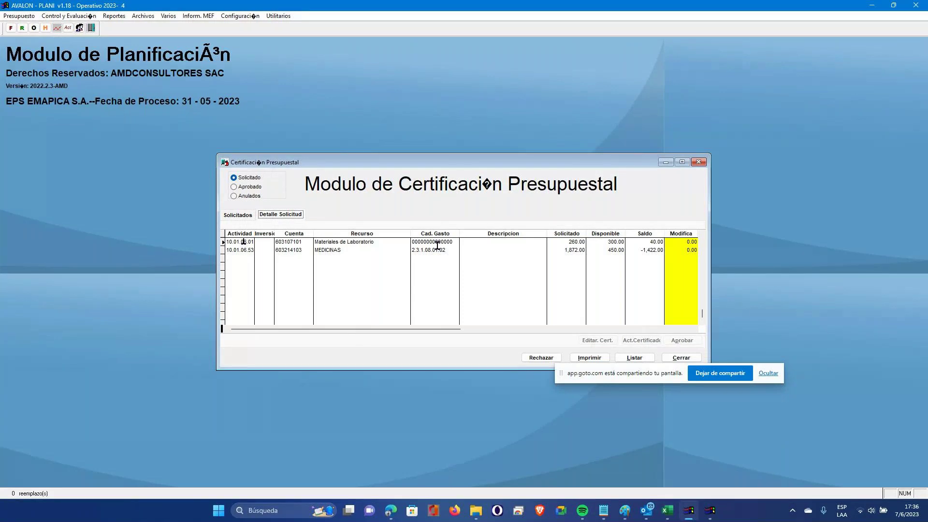
{"action": "left_click_drag", "start_coordinate": [440, 162], "coordinate": [442, 125]}
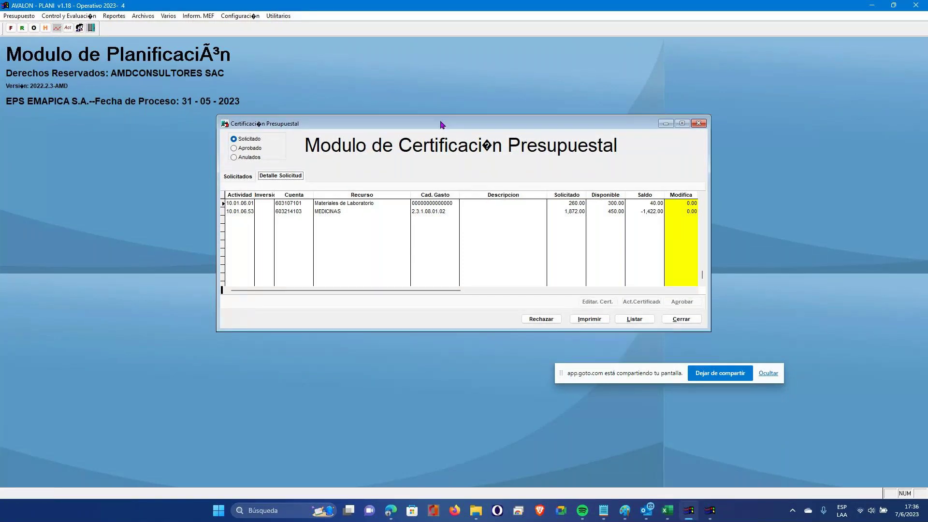
{"action": "left_click", "coordinate": [289, 212]}
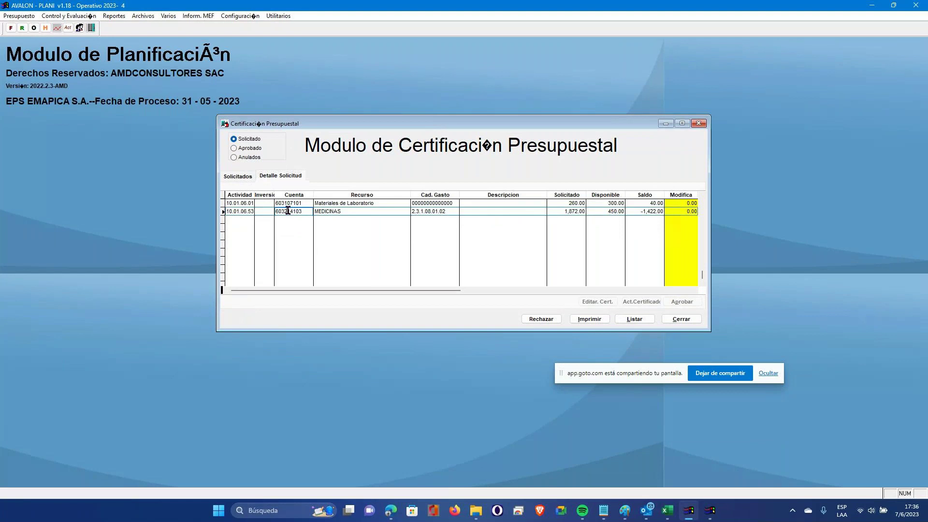
- Reload the request's details from the pending list, compare the MEDICINAS requested and available amounts, and close the certification module
{"action": "left_click", "coordinate": [239, 179]}
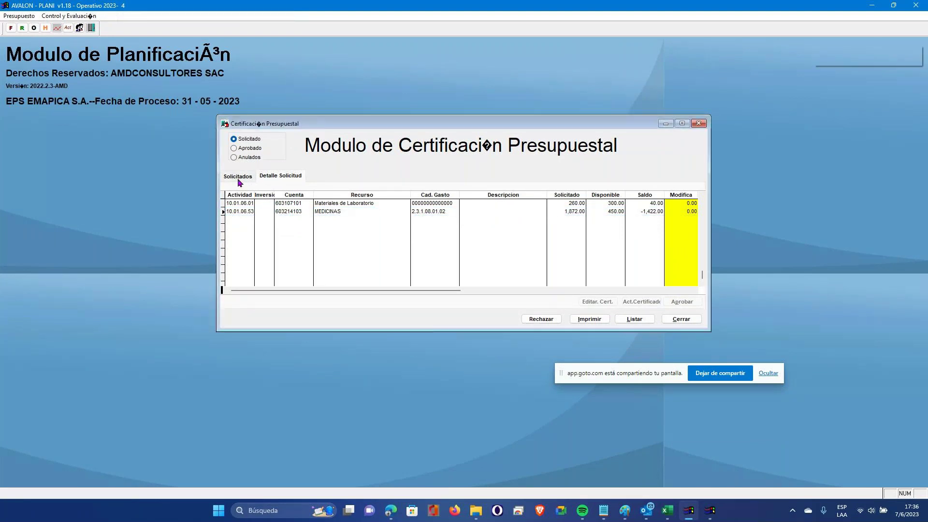
{"action": "left_click", "coordinate": [238, 177]}
{"action": "double_click", "coordinate": [249, 201]}
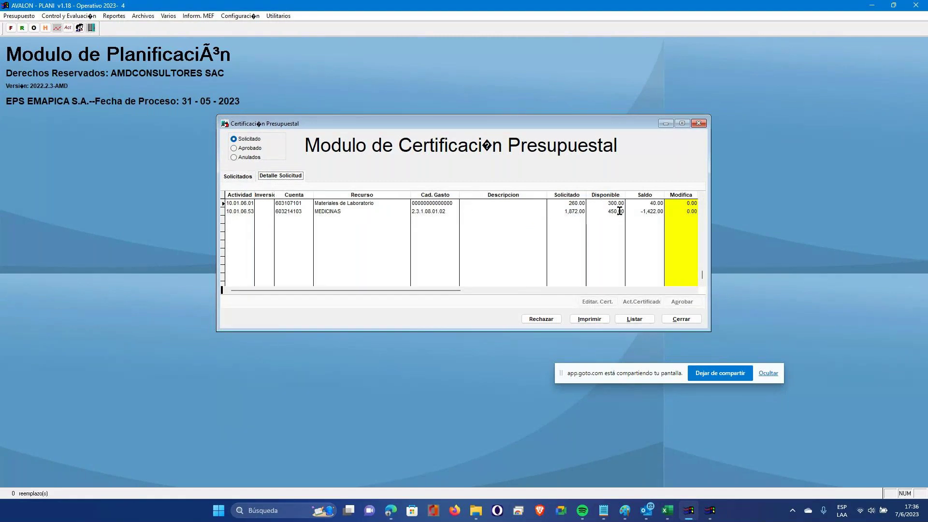
{"action": "left_click", "coordinate": [598, 212]}
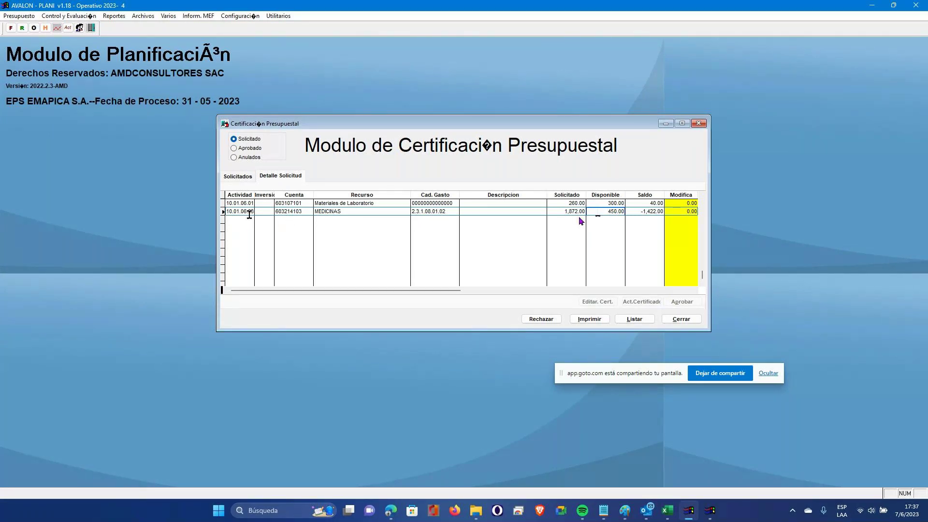
{"action": "left_click", "coordinate": [682, 319]}
{"action": "left_click", "coordinate": [171, 17]}
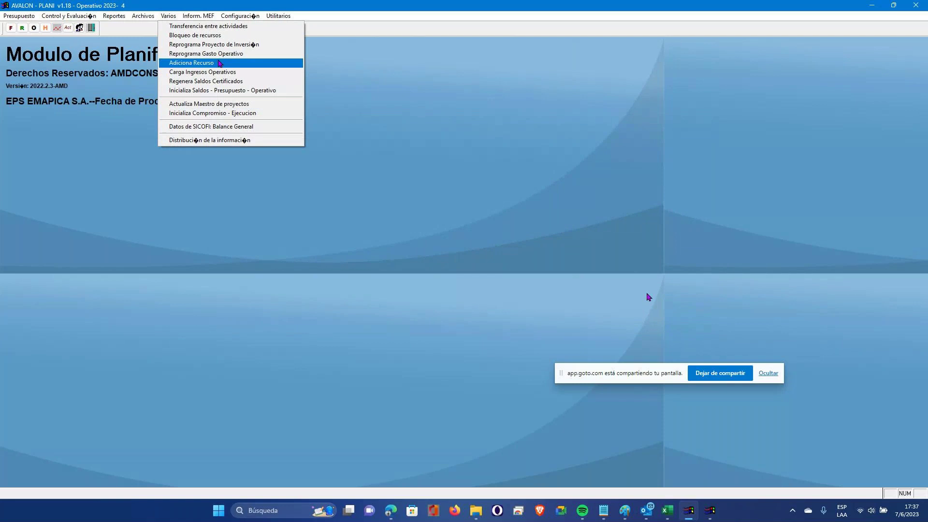
{"action": "left_click", "coordinate": [218, 57]}
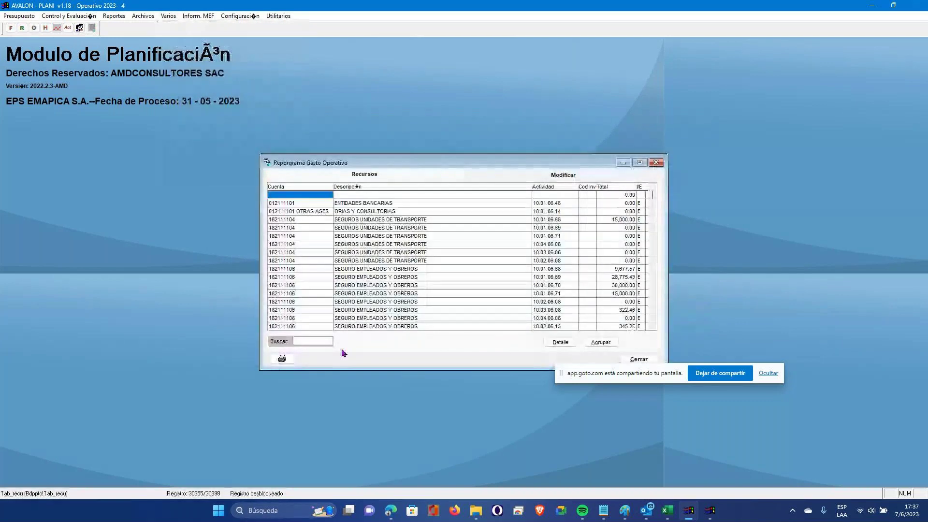
{"action": "left_click", "coordinate": [324, 341]}
{"action": "type", "text": "1"}
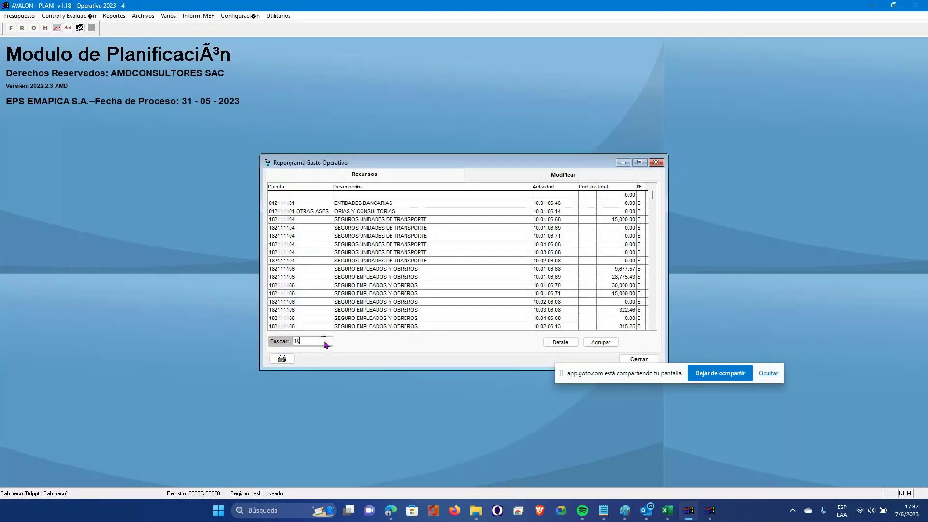
{"action": "key", "text": "BackSpace"}
{"action": "mouse_move", "coordinate": [583, 510]}
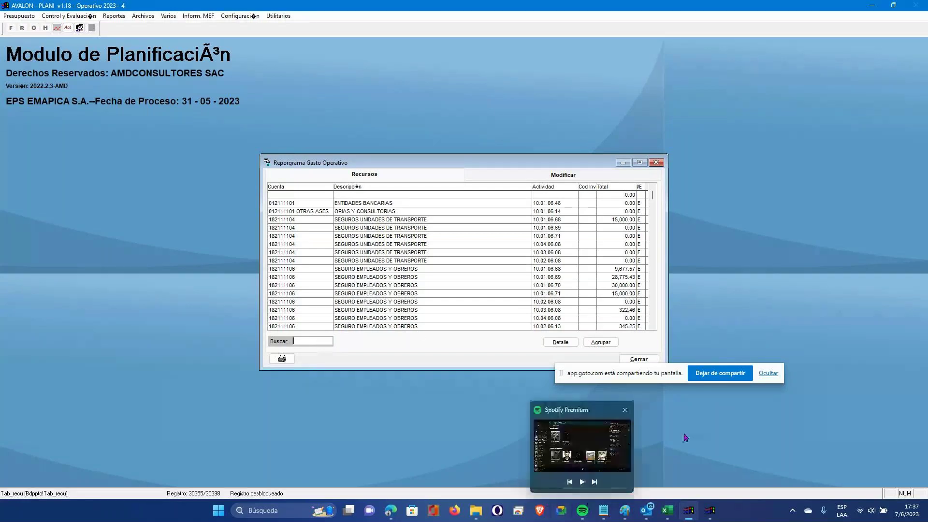
{"action": "left_click", "coordinate": [687, 512]}
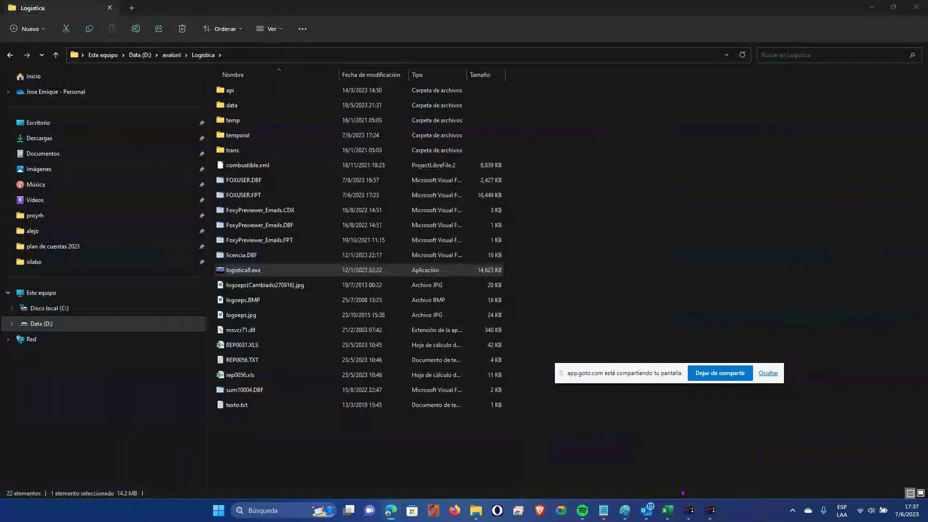
{"action": "left_click", "coordinate": [687, 514]}
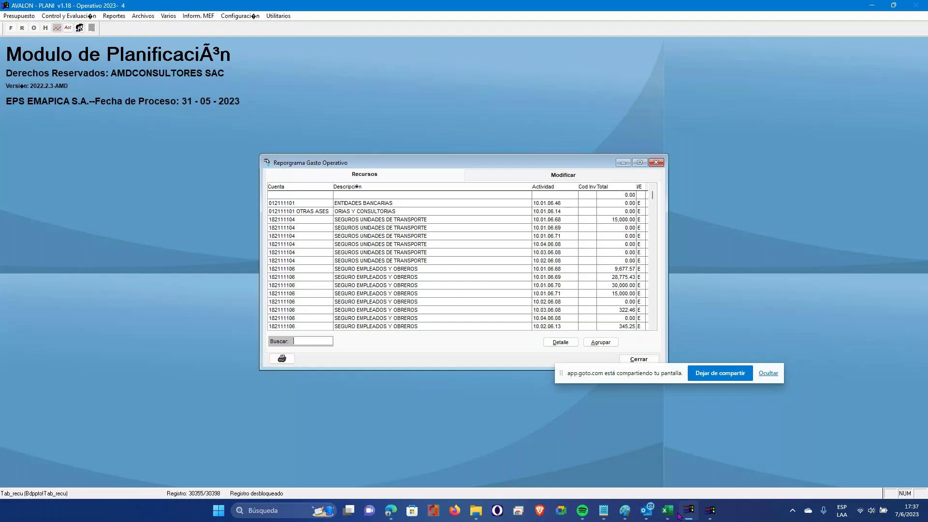
{"action": "left_click", "coordinate": [670, 513]}
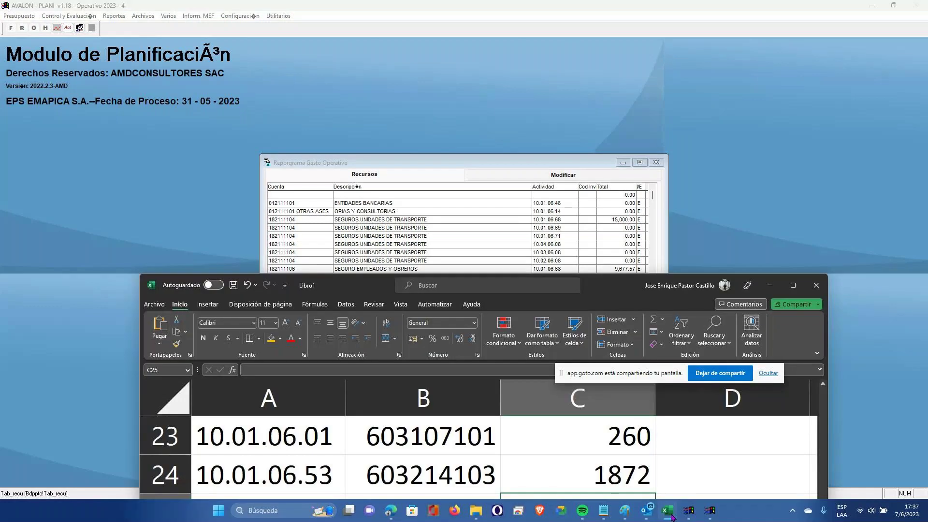
{"action": "left_click", "coordinate": [709, 513]}
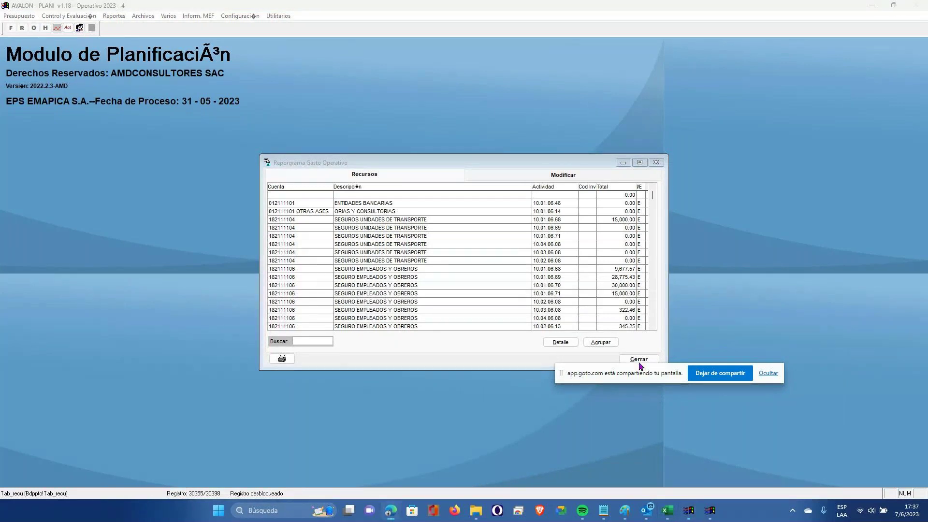
{"action": "left_click_drag", "start_coordinate": [649, 375], "coordinate": [645, 443]}
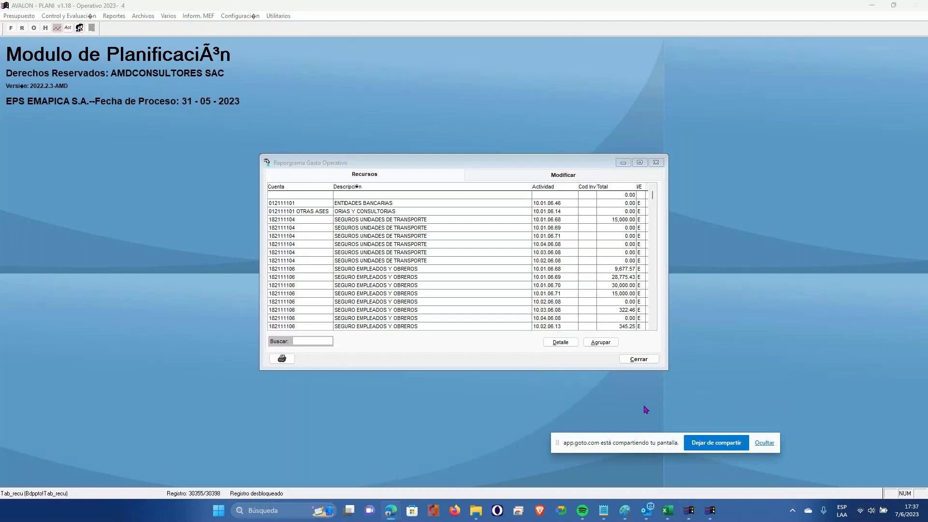
{"action": "left_click", "coordinate": [639, 360]}
- Recheck the account and activity of the MEDICINAS line in the Expediente de Prueba request, then close the certification module
{"action": "left_click", "coordinate": [48, 15]}
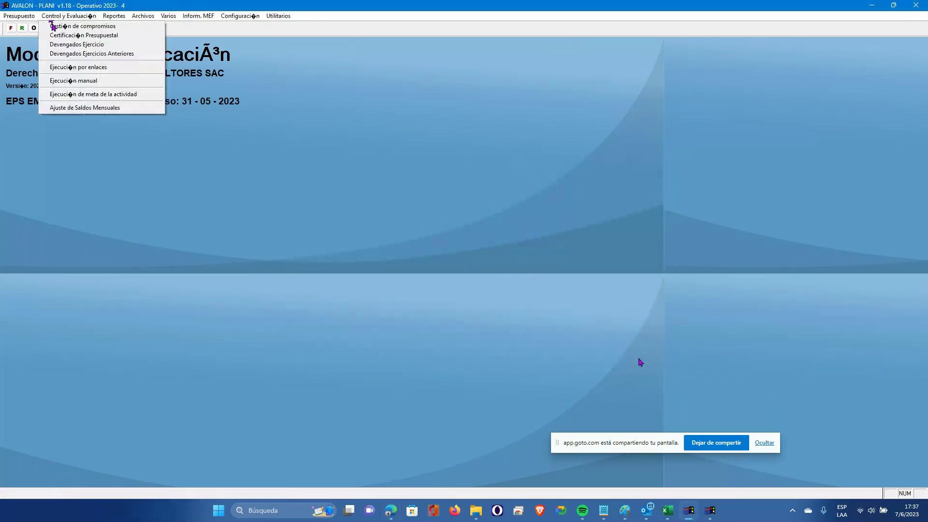
{"action": "left_click", "coordinate": [54, 33]}
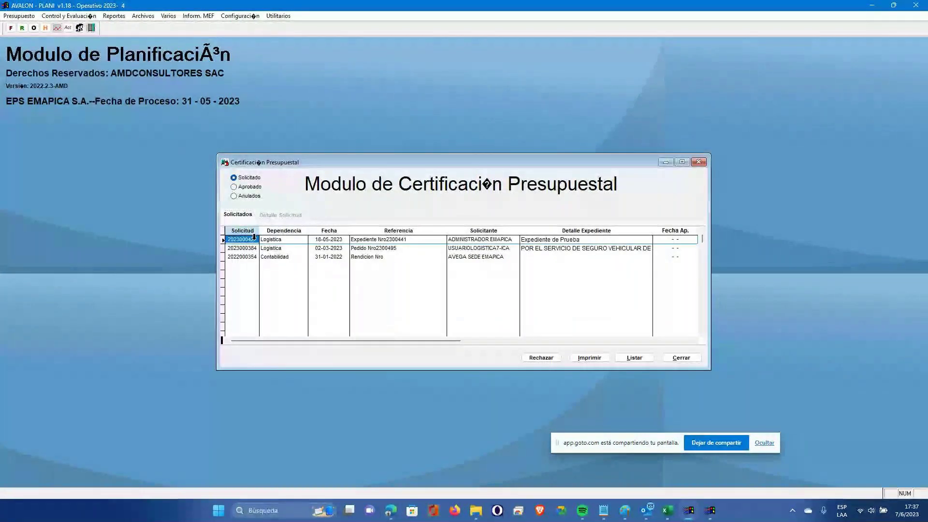
{"action": "double_click", "coordinate": [303, 259]}
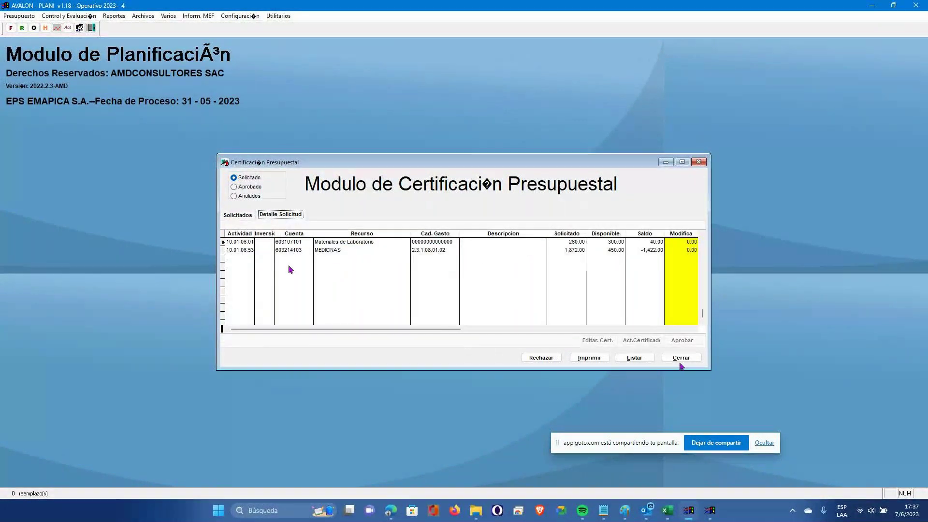
{"action": "left_click", "coordinate": [681, 360]}
- Open the operating expense reprogramming and search its resources for account 603214103
{"action": "left_click", "coordinate": [61, 18]}
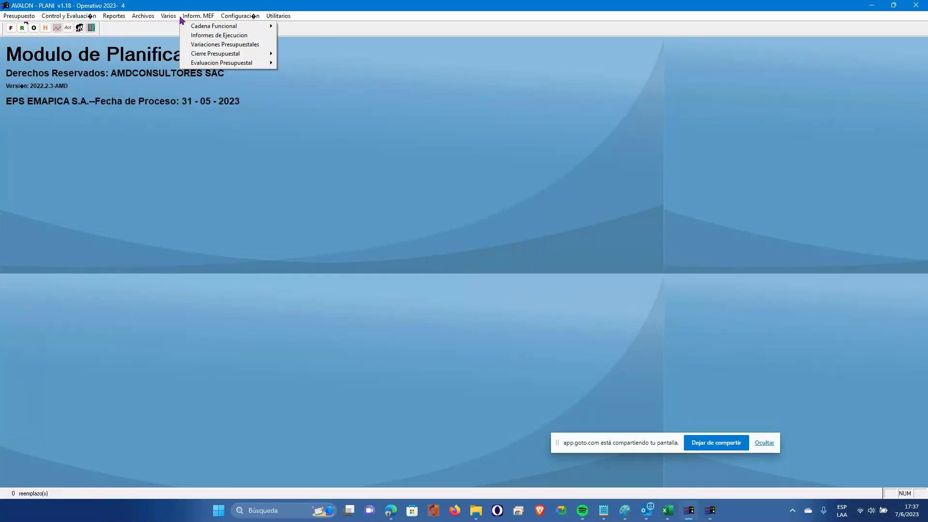
{"action": "mouse_move", "coordinate": [168, 16]}
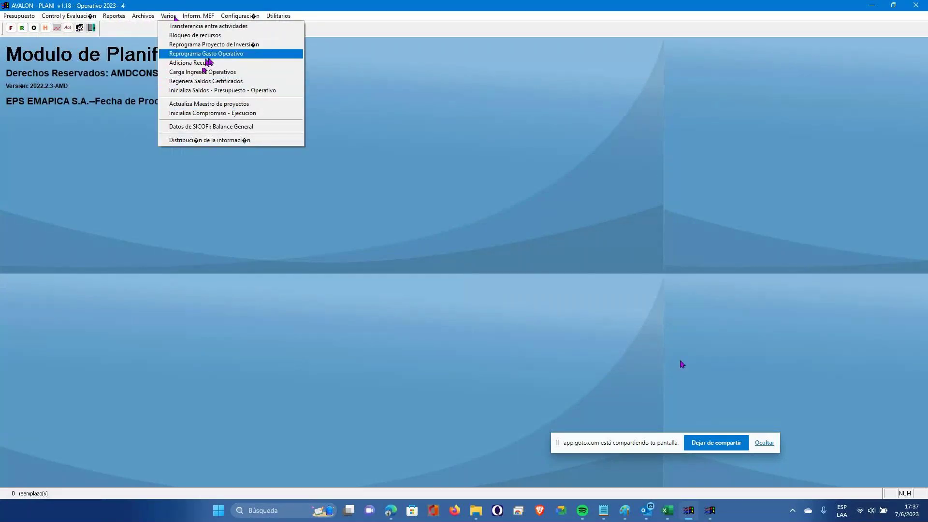
{"action": "left_click", "coordinate": [206, 54]}
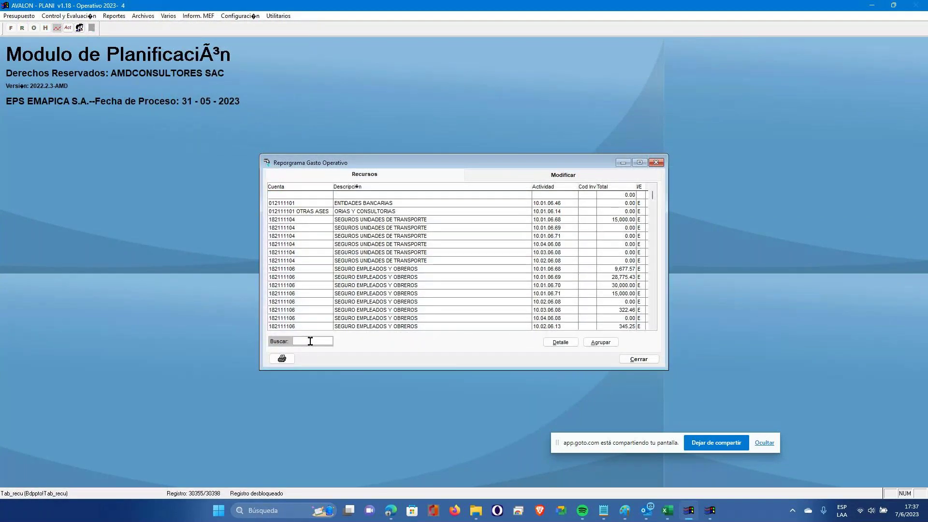
{"action": "type", "text": "603214103"}
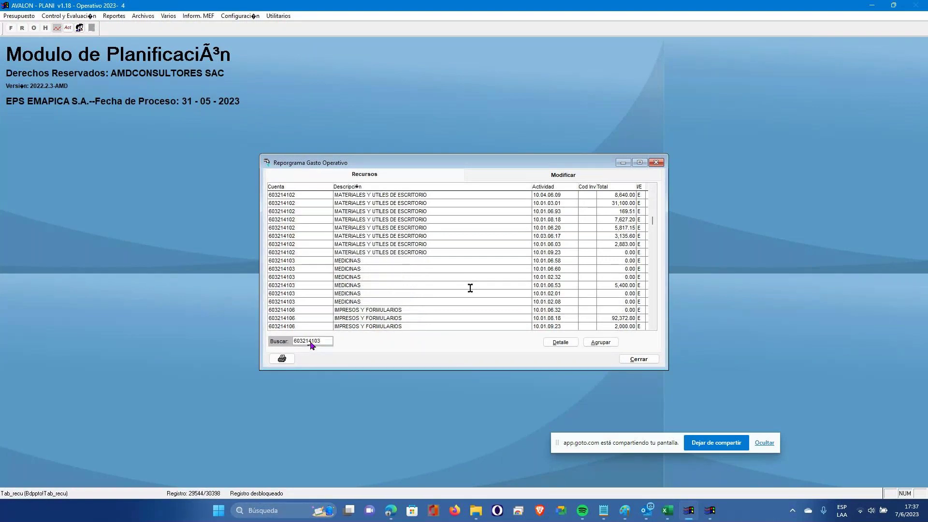
- Check the second activity code in the Excel workbook and open the MEDICINAS resource of activity 10.01.06.53 for modification
{"action": "mouse_move", "coordinate": [669, 513]}
{"action": "left_click", "coordinate": [669, 473]}
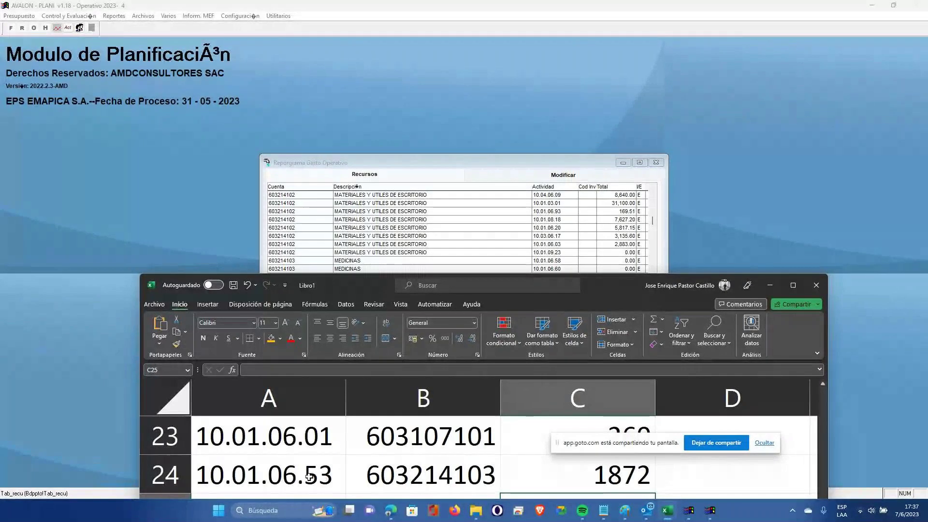
{"action": "left_click", "coordinate": [600, 247]}
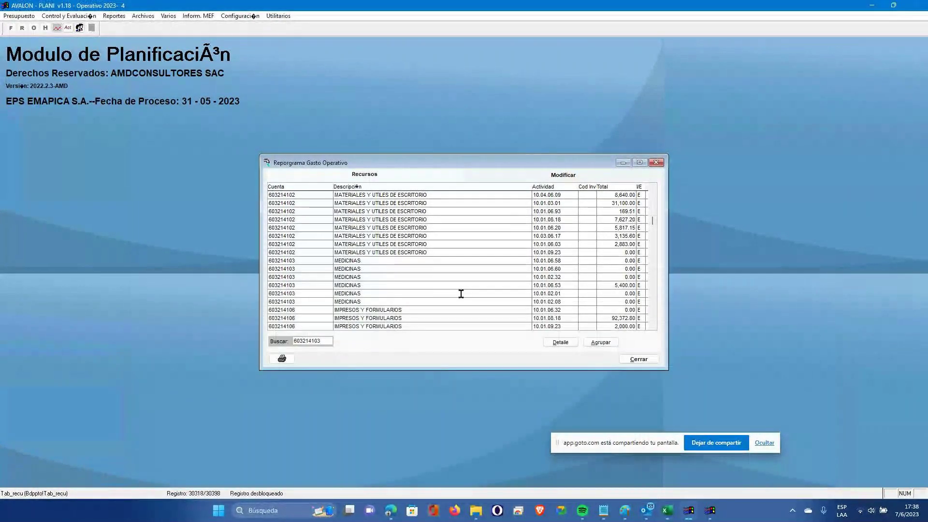
{"action": "left_click", "coordinate": [565, 261]}
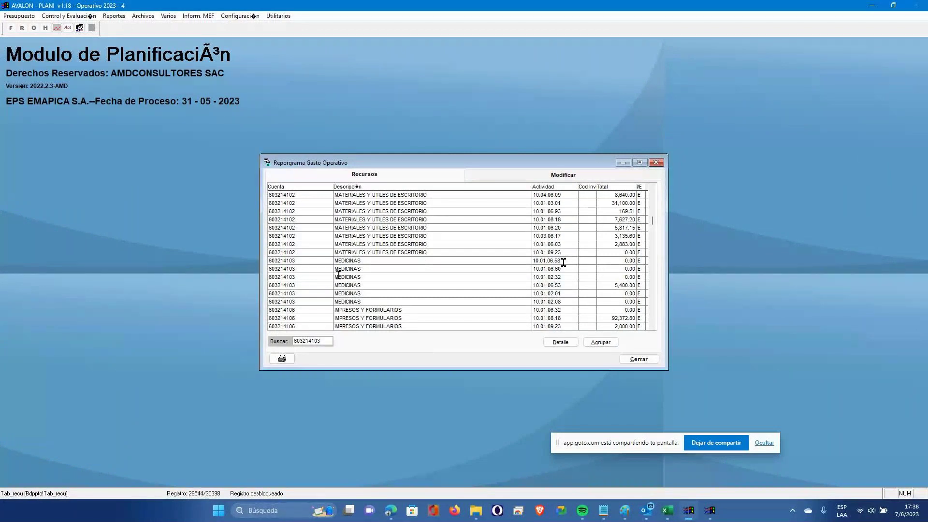
{"action": "key", "text": "Down"}
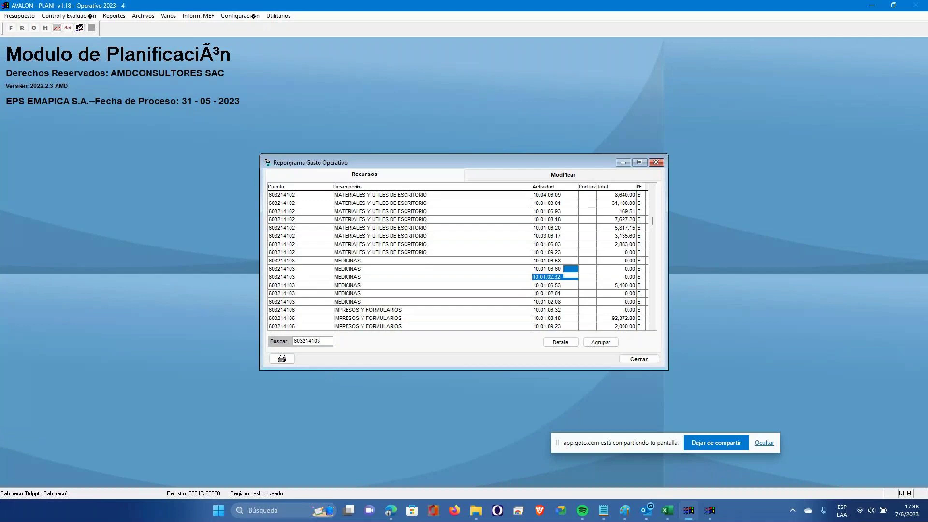
{"action": "left_click", "coordinate": [315, 290]}
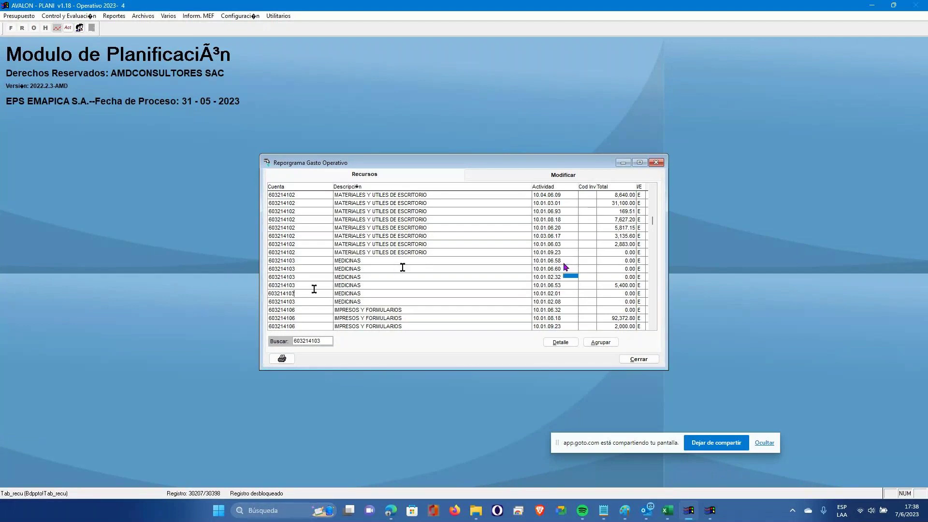
{"action": "key", "text": "Up"}
{"action": "left_click", "coordinate": [573, 176]}
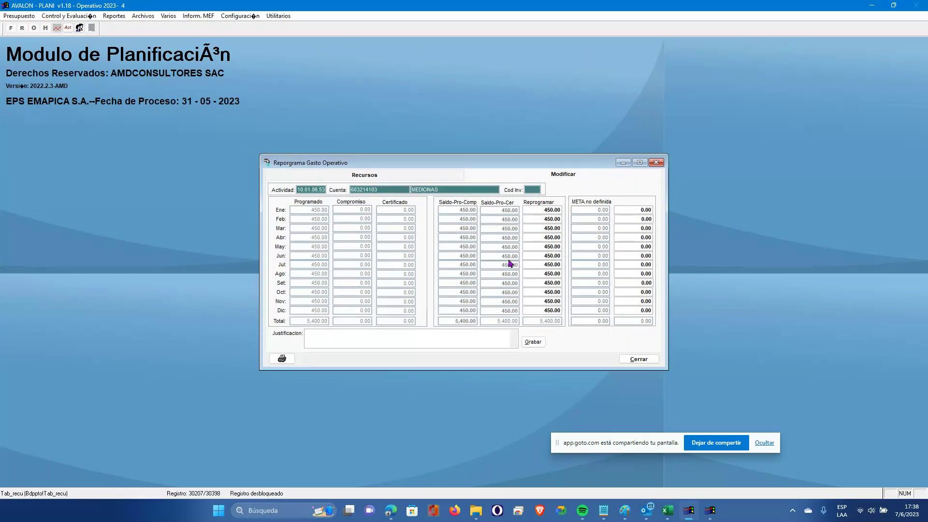
- Set the May reprogrammed amount of the MEDICINAS resource to 3450, save it and close the reprogramming window
{"action": "left_click", "coordinate": [541, 247]}
{"action": "type", "text": "3,450"}
{"action": "key", "text": "Return"}
{"action": "left_click", "coordinate": [534, 342]}
{"action": "left_click", "coordinate": [638, 359]}
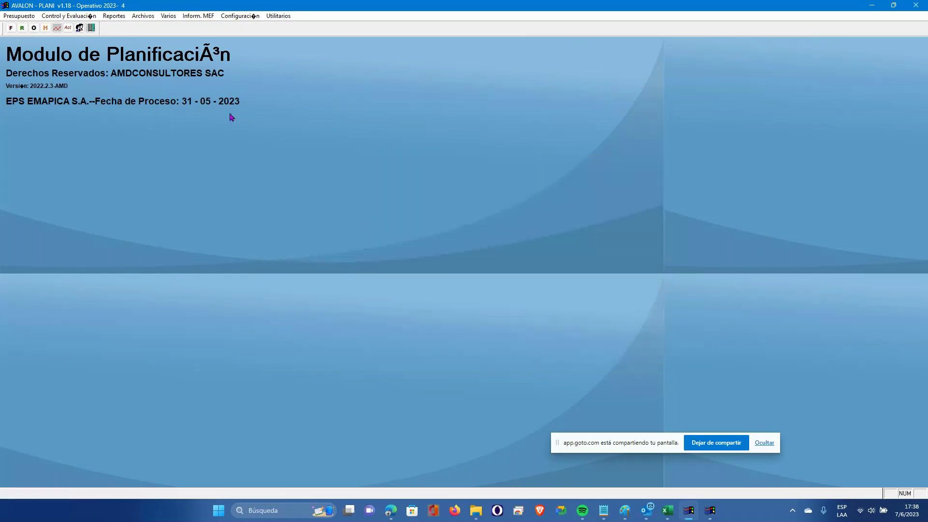
- Reopen the Expediente de Prueba certification request and examine the available amounts and balances of both resources
{"action": "left_click", "coordinate": [53, 18]}
{"action": "left_click", "coordinate": [72, 42]}
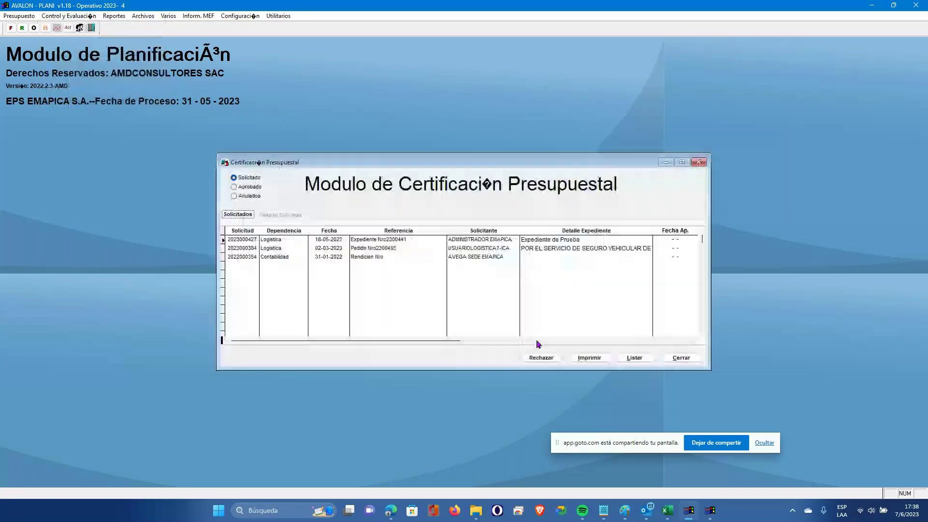
{"action": "double_click", "coordinate": [240, 239]}
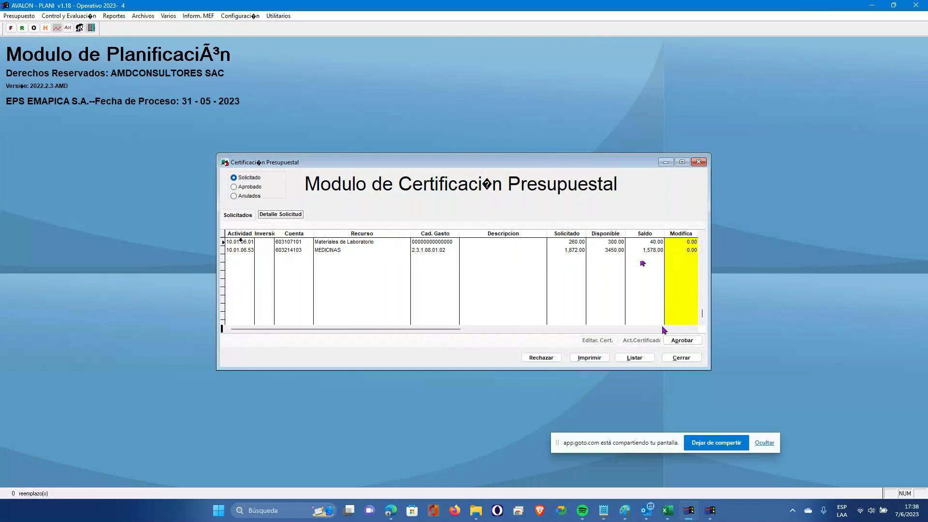
- Approve the Expediente de Prueba certification request, accept the confirmation and close the budget certification window
{"action": "left_click", "coordinate": [670, 343]}
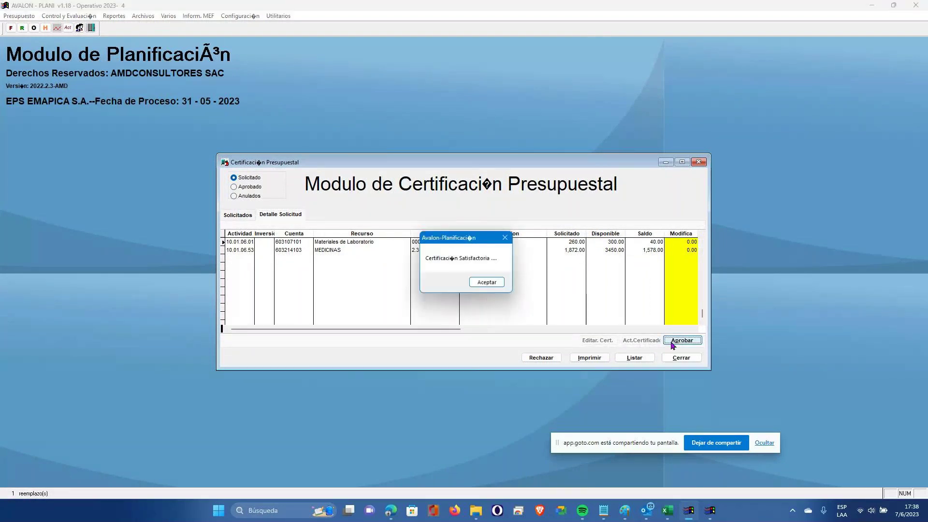
{"action": "left_click", "coordinate": [492, 284]}
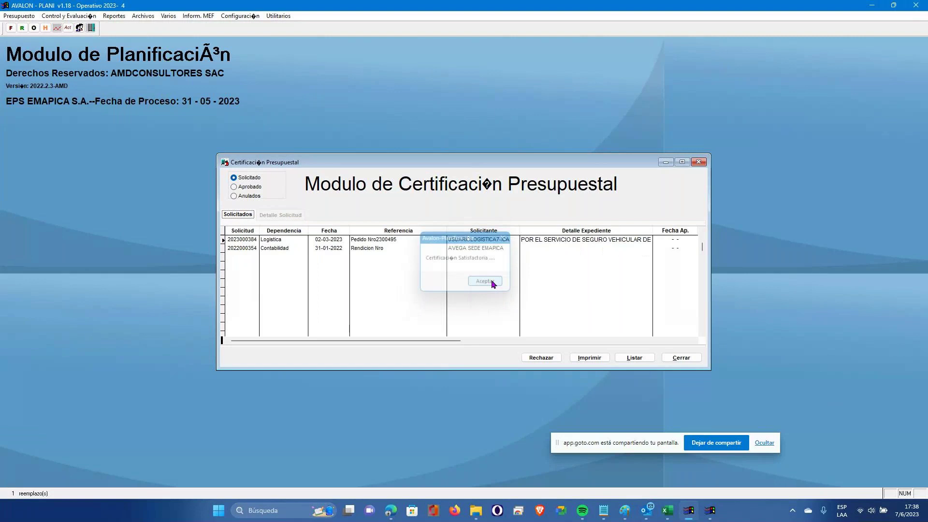
{"action": "left_click", "coordinate": [681, 357]}
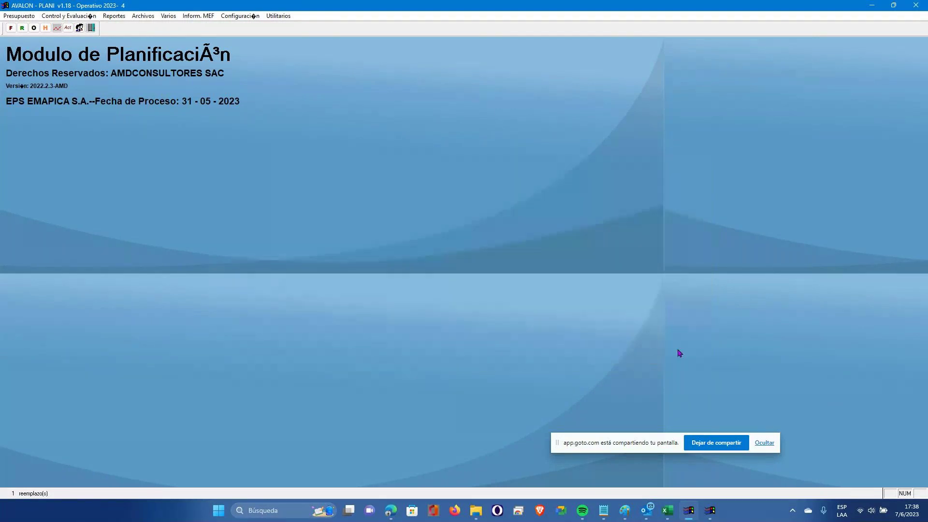
- Switch to the ERP AVALON logistics module, open the quotations register and start the award of goods for Expediente de Prueba
{"action": "left_click", "coordinate": [698, 514]}
{"action": "left_click", "coordinate": [698, 514]}
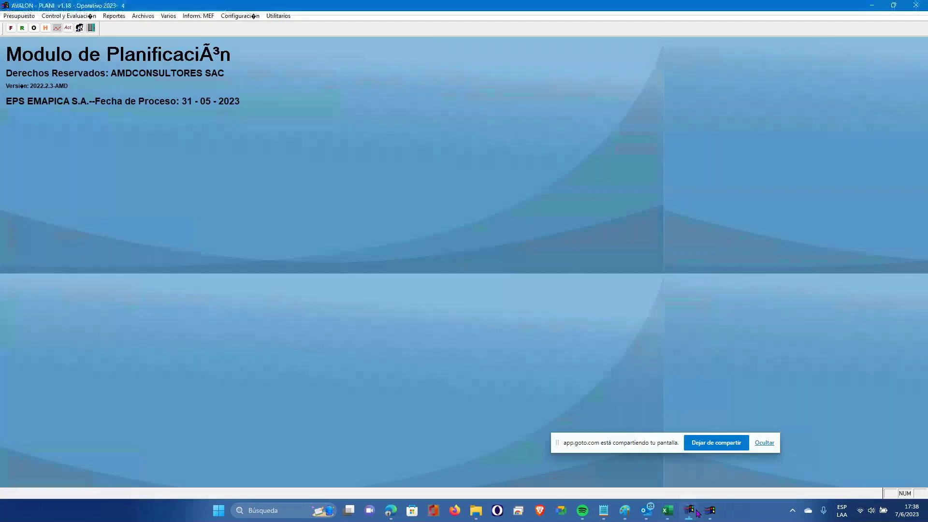
{"action": "left_click", "coordinate": [709, 511]}
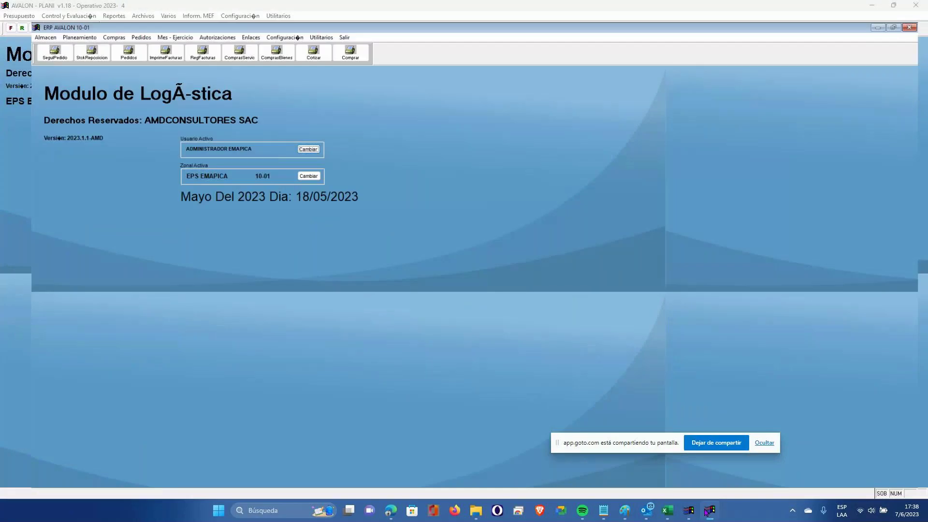
{"action": "left_click", "coordinate": [54, 16]}
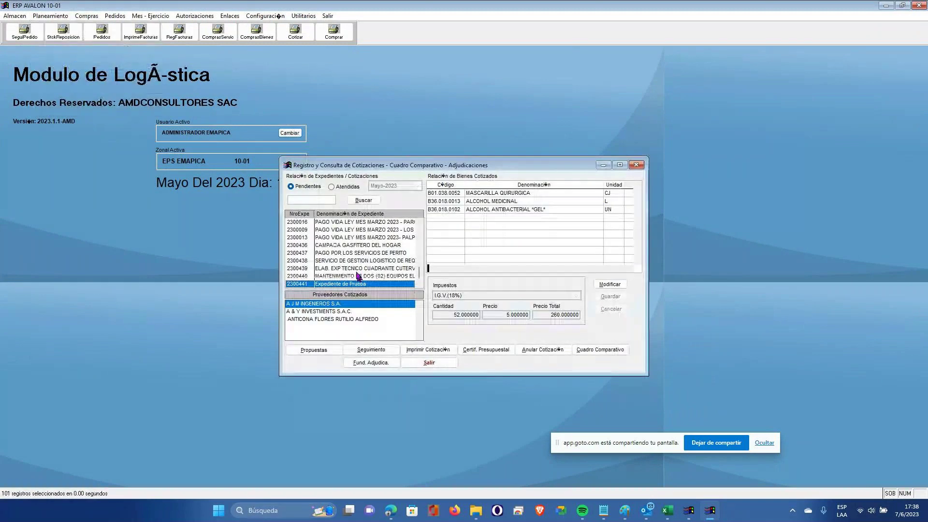
{"action": "left_click", "coordinate": [338, 277]}
{"action": "left_click", "coordinate": [337, 284]}
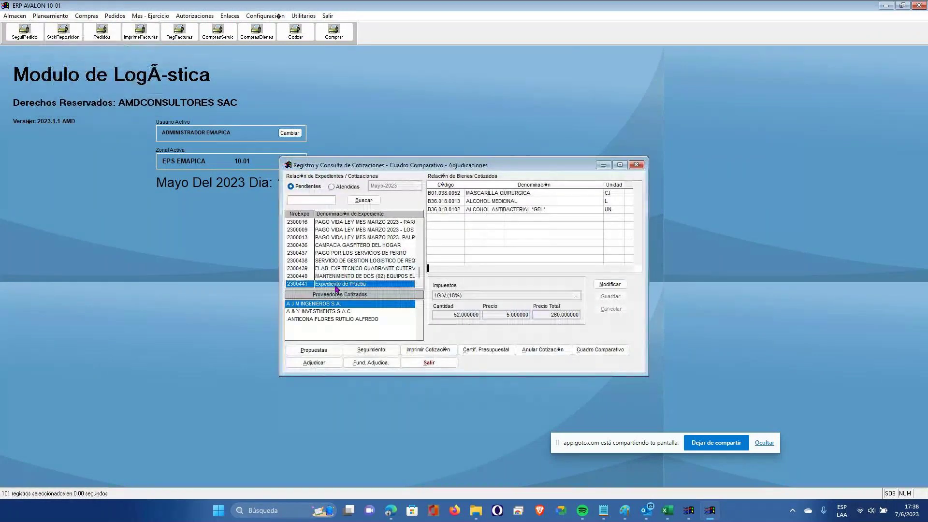
{"action": "left_click_drag", "start_coordinate": [487, 162], "coordinate": [572, 85]}
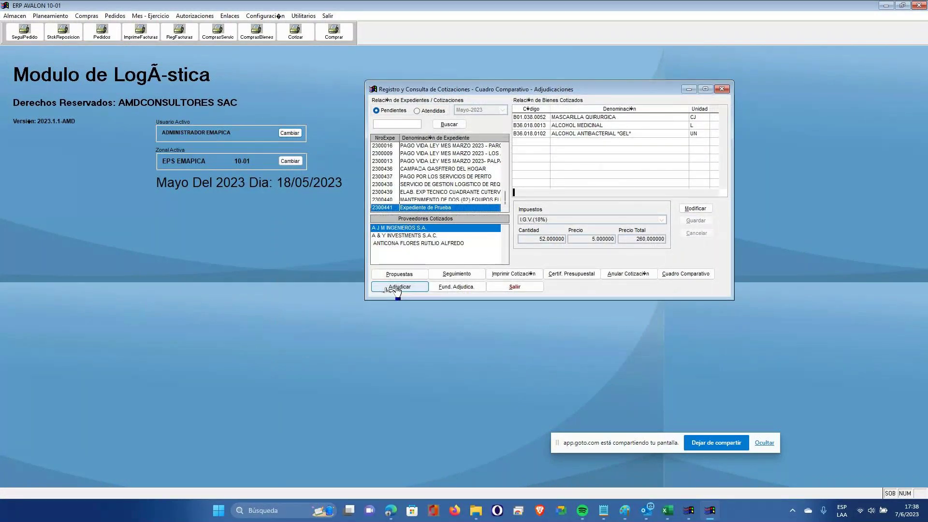
{"action": "left_click", "coordinate": [395, 287]}
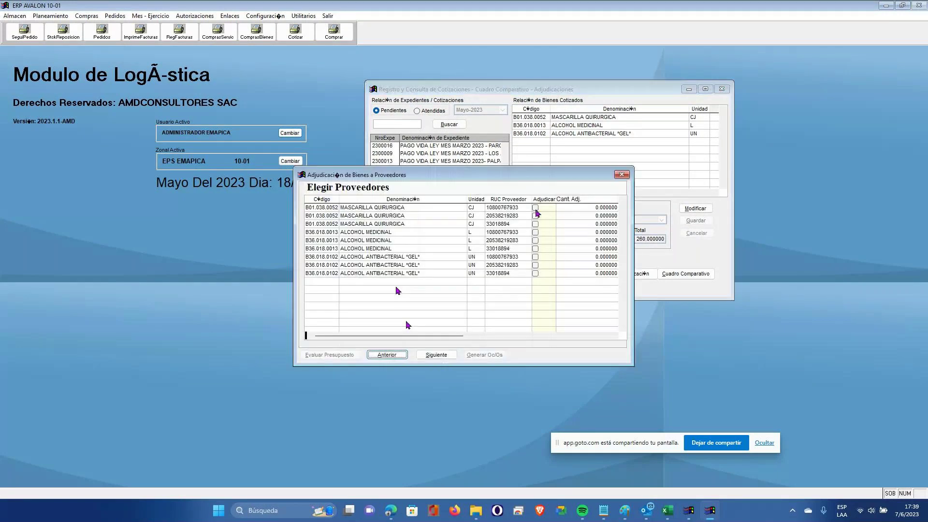
- Award MASCARILLA QUIRURGICA to its first listed supplier, and ALCOHOL MEDICINAL and ALCOHOL ANTIBACTERIAL GEL each to the second listed supplier
{"action": "left_click", "coordinate": [535, 207]}
{"action": "left_click", "coordinate": [535, 240]}
{"action": "left_click", "coordinate": [536, 265]}
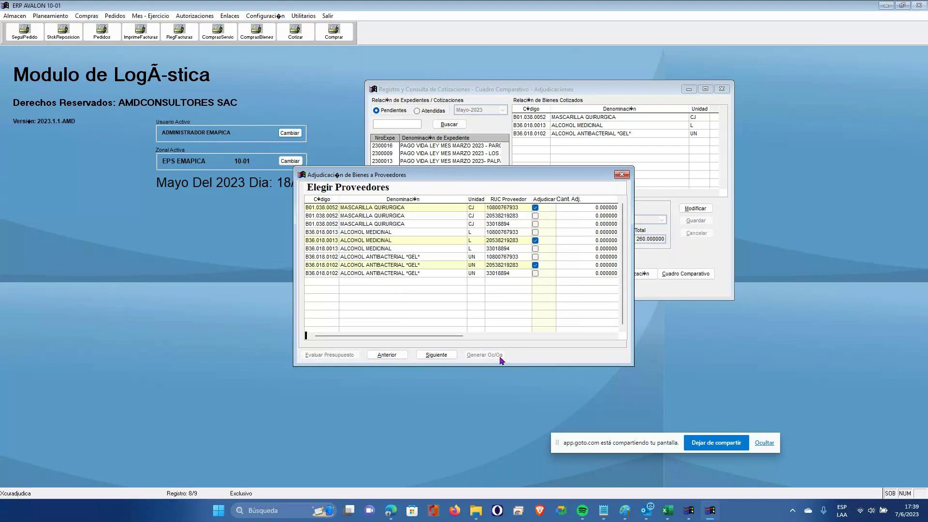
- Review the goods in the A & Y INVESTMENTS S.A.C. document and try to generate the purchase orders
{"action": "left_click", "coordinate": [436, 355]}
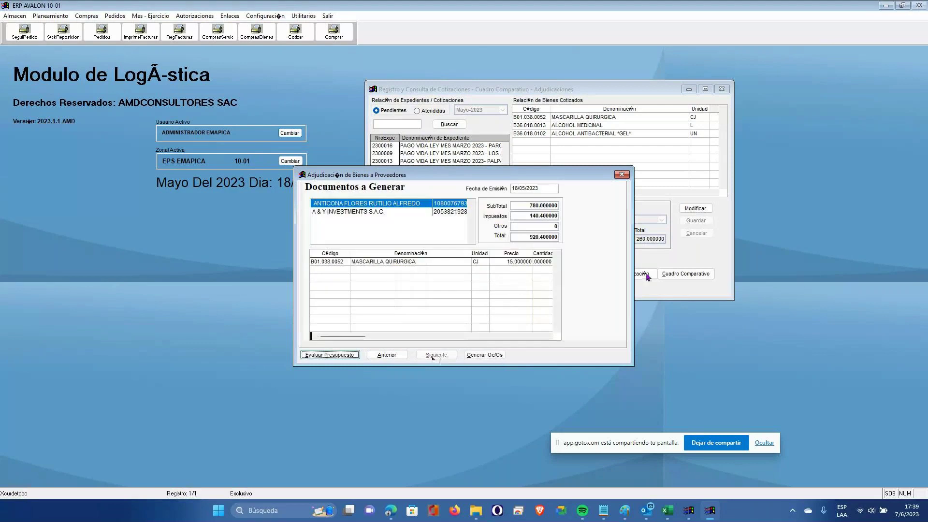
{"action": "left_click", "coordinate": [375, 211]}
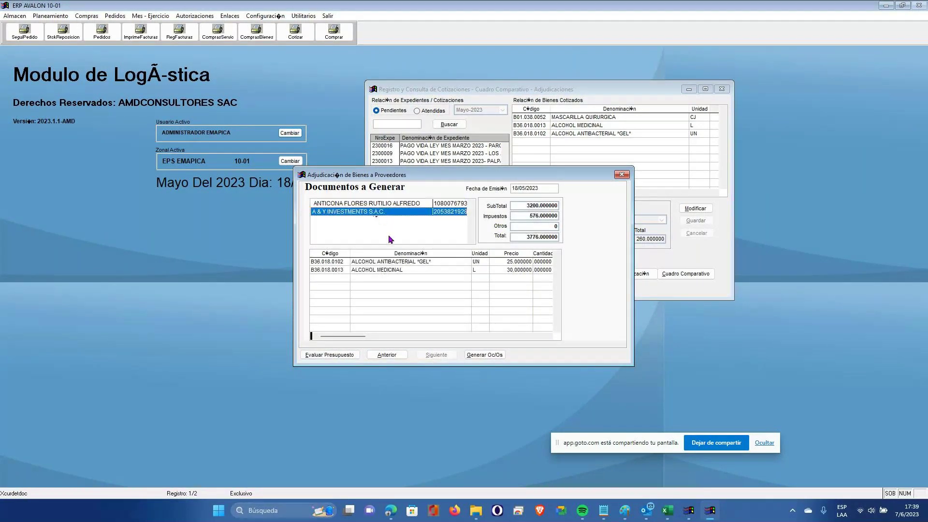
{"action": "left_click", "coordinate": [485, 357]}
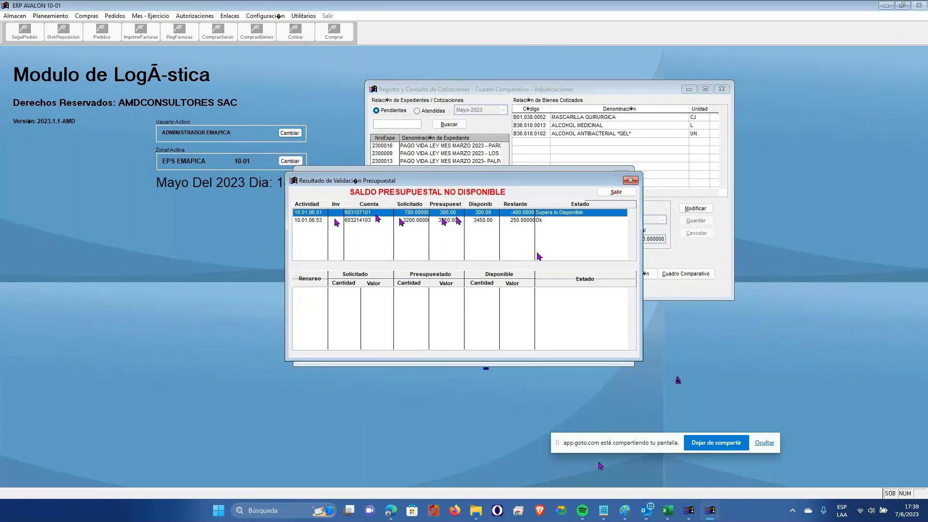
- Switch to the Excel workbook and enter 300 in cell D23, in the row of account 603107101
{"action": "mouse_move", "coordinate": [667, 510]}
{"action": "left_click", "coordinate": [667, 462]}
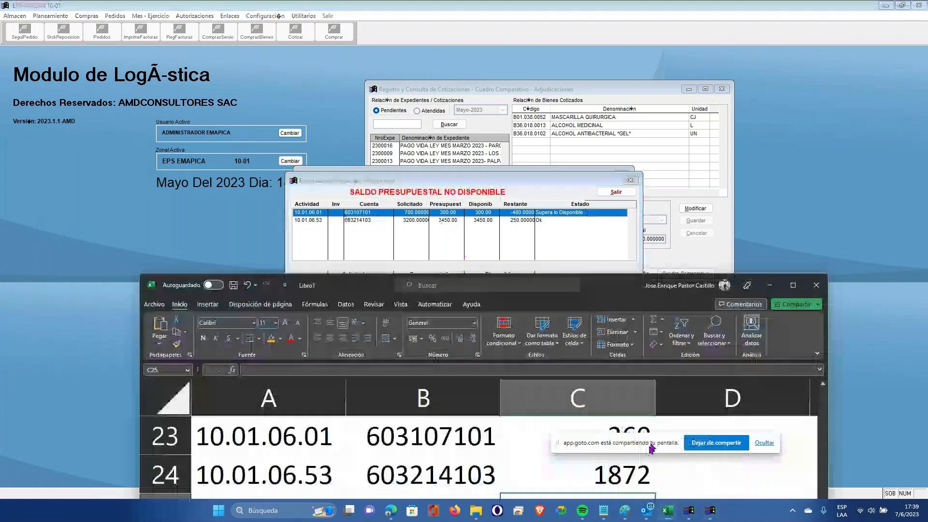
{"action": "left_click", "coordinate": [721, 420]}
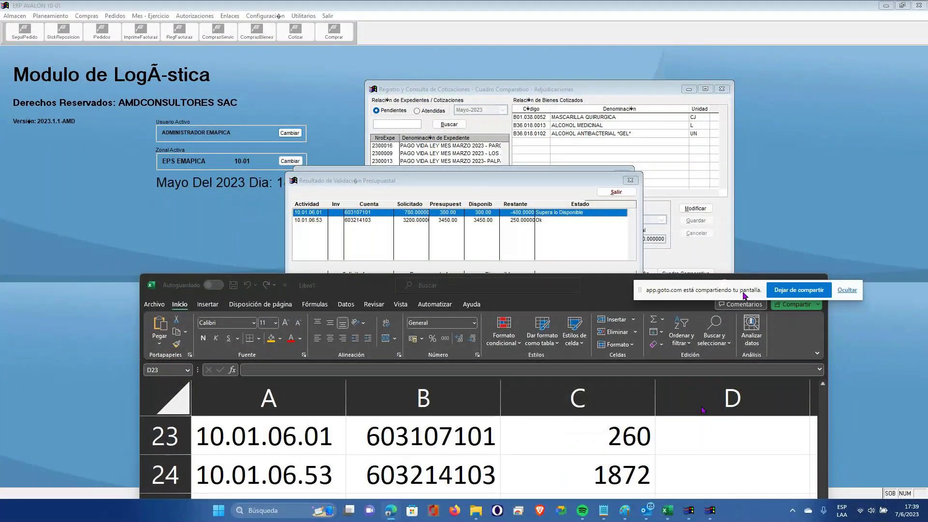
{"action": "left_click", "coordinate": [715, 440]}
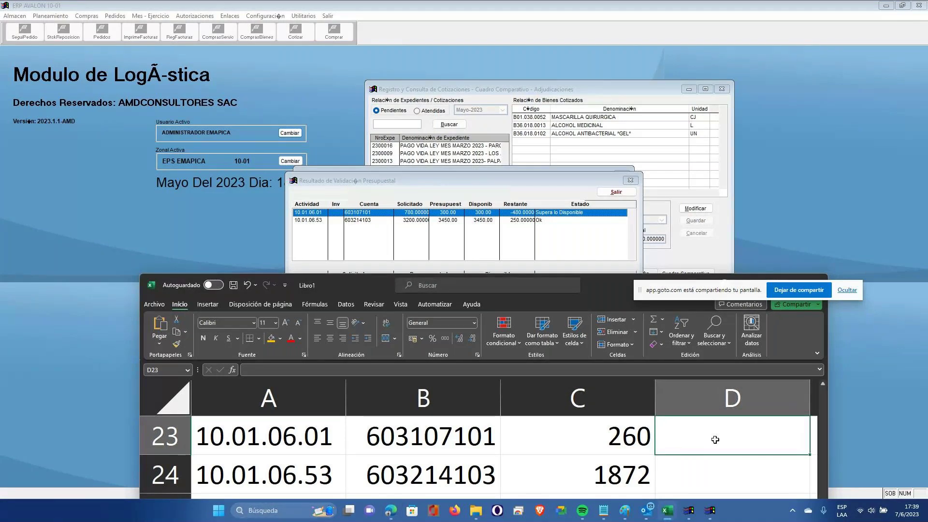
{"action": "type", "text": "300"}
{"action": "key", "text": "Return"}
{"action": "left_click", "coordinate": [715, 439]}
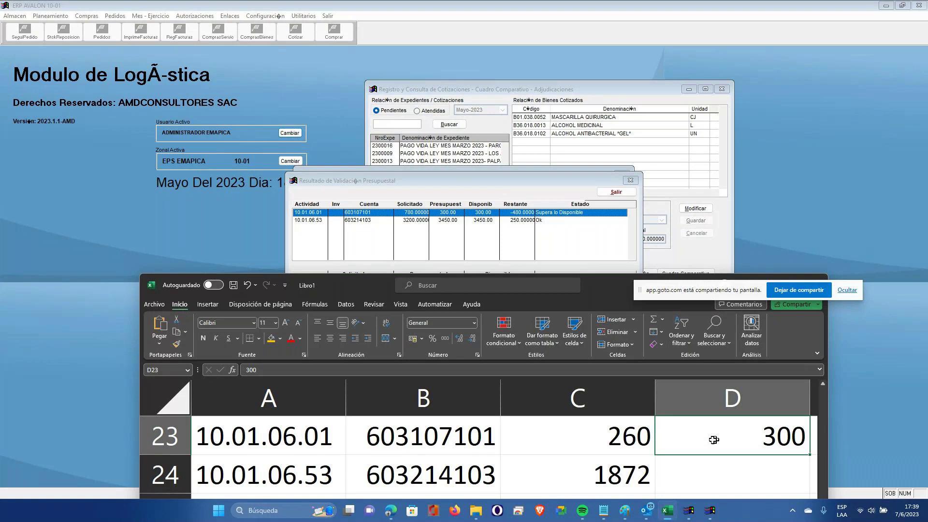
- Exit the budget validation result in the logistics module, go back to the supplier selection and close the award and quotation windows
{"action": "left_click", "coordinate": [592, 263]}
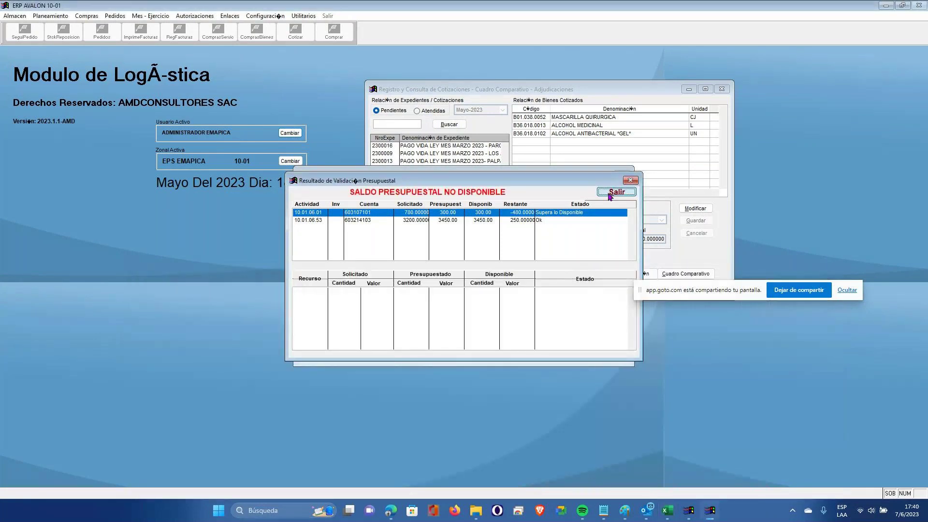
{"action": "left_click", "coordinate": [616, 192]}
{"action": "left_click", "coordinate": [398, 294]}
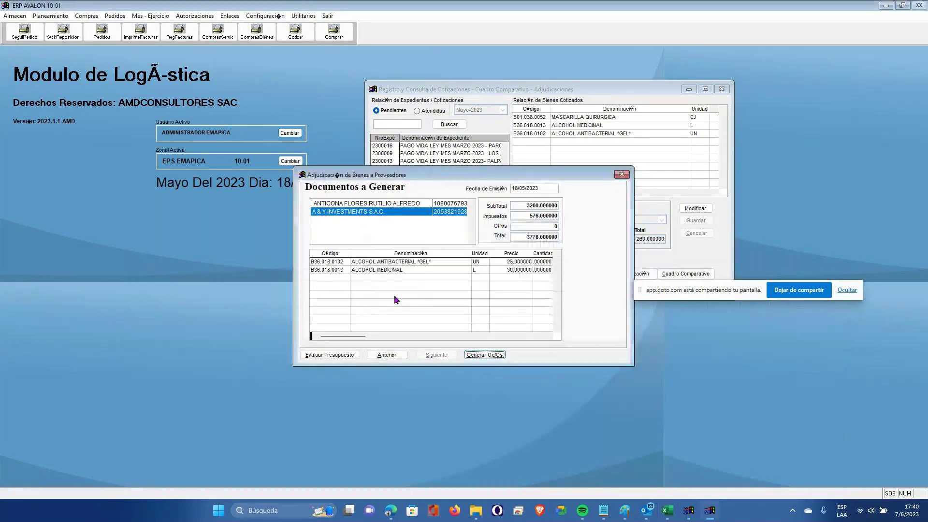
{"action": "key", "text": "alt+a"}
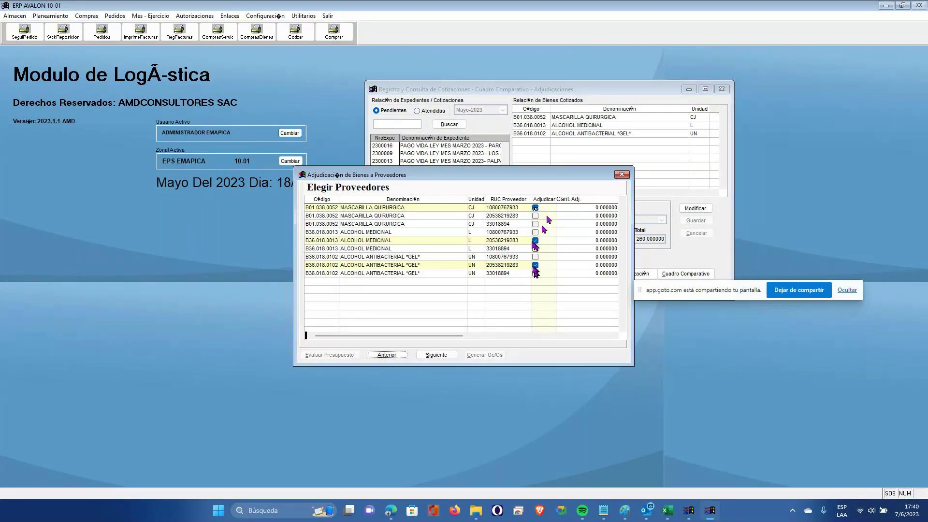
{"action": "left_click", "coordinate": [387, 355]}
{"action": "key", "text": "Escape"}
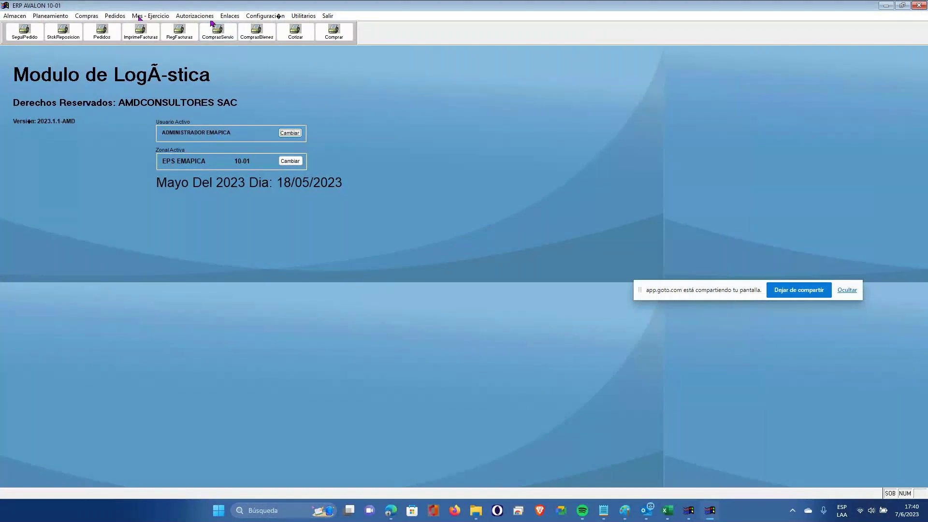
- Switch to the AVALON planning module, open the operating expense reprogramming and check the first account code in the Excel workbook
{"action": "left_click", "coordinate": [689, 511]}
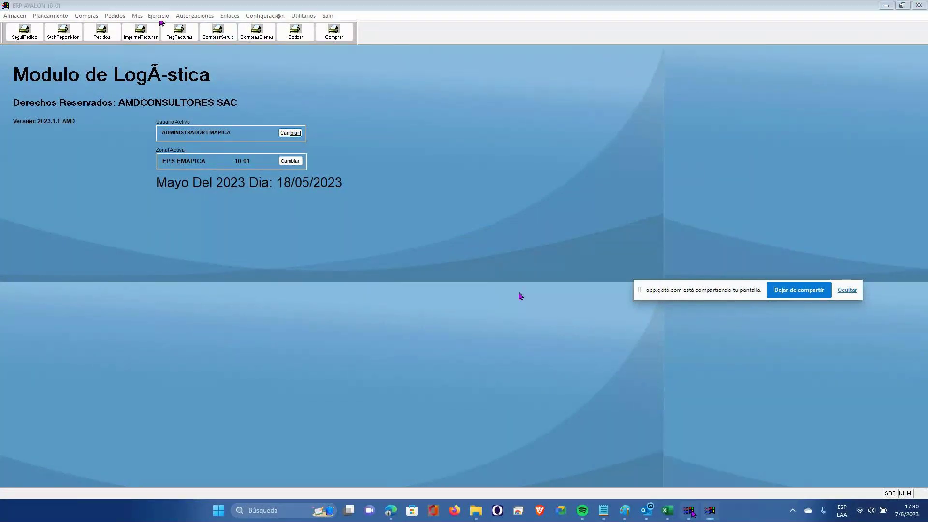
{"action": "left_click", "coordinate": [169, 16]}
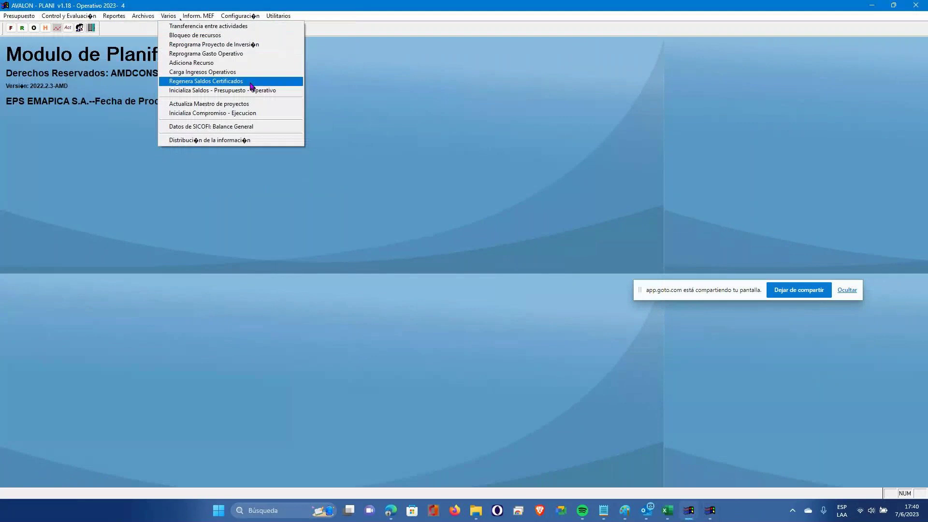
{"action": "left_click", "coordinate": [244, 57]}
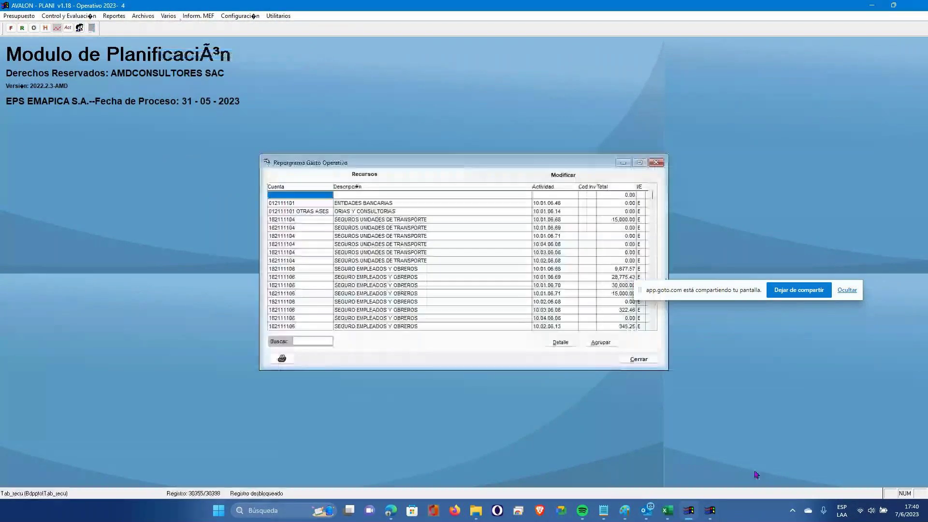
{"action": "mouse_move", "coordinate": [675, 513]}
{"action": "left_click", "coordinate": [659, 450]}
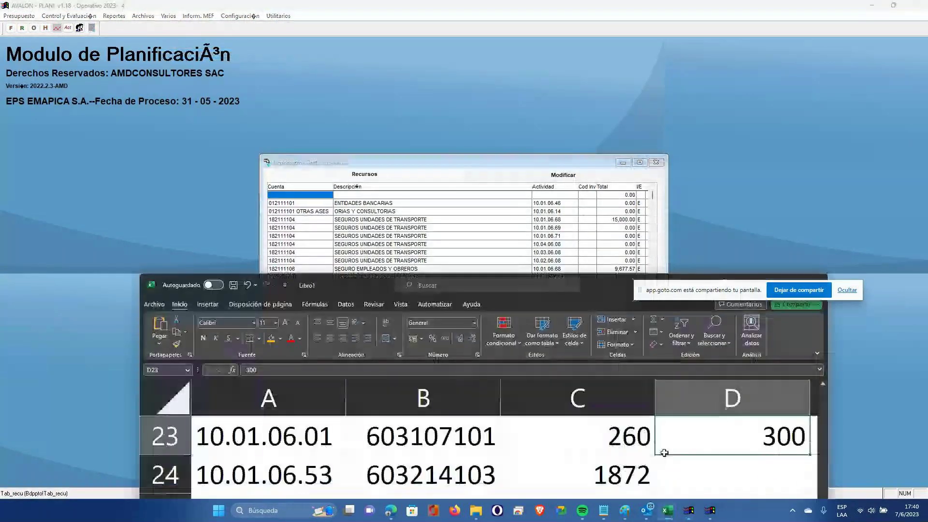
{"action": "mouse_move", "coordinate": [477, 510]}
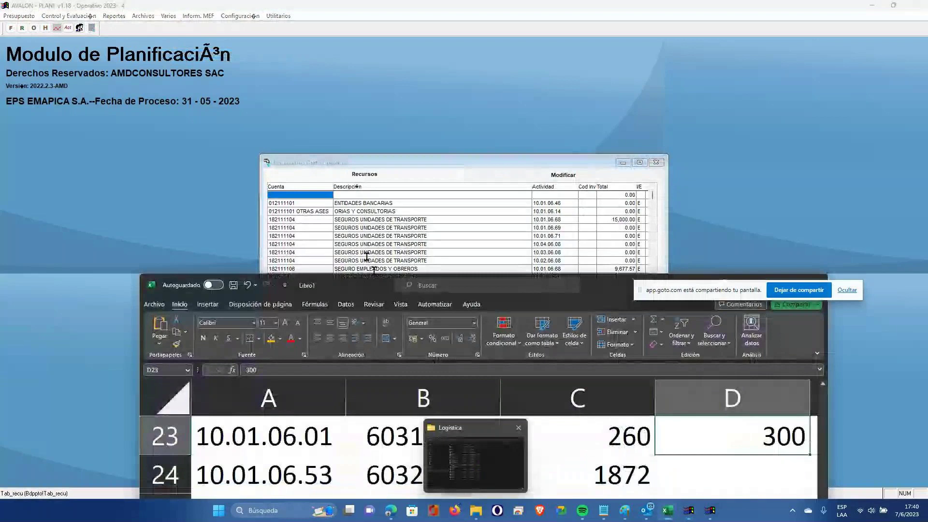
- Search the operating expense resources for account 603107101
{"action": "left_click", "coordinate": [338, 265]}
{"action": "left_click", "coordinate": [312, 341]}
{"action": "type", "text": "6"}
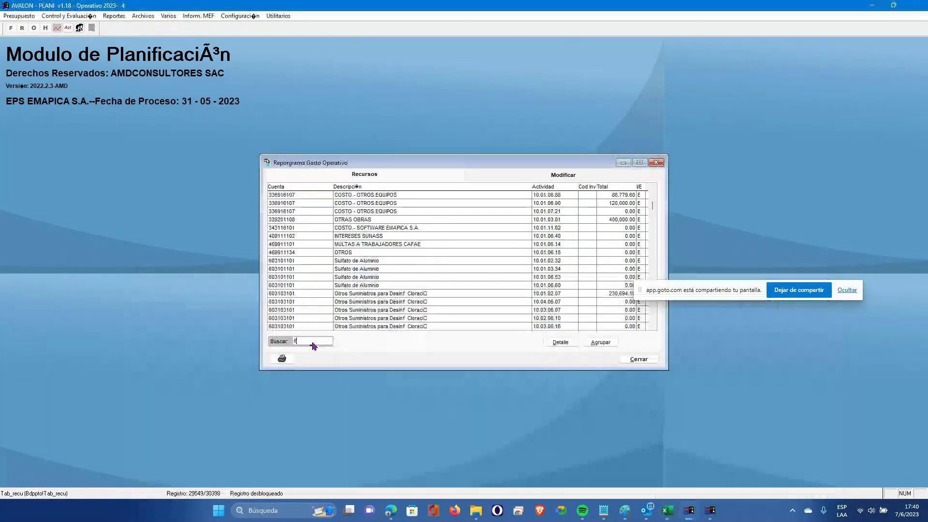
{"action": "type", "text": "03107"}
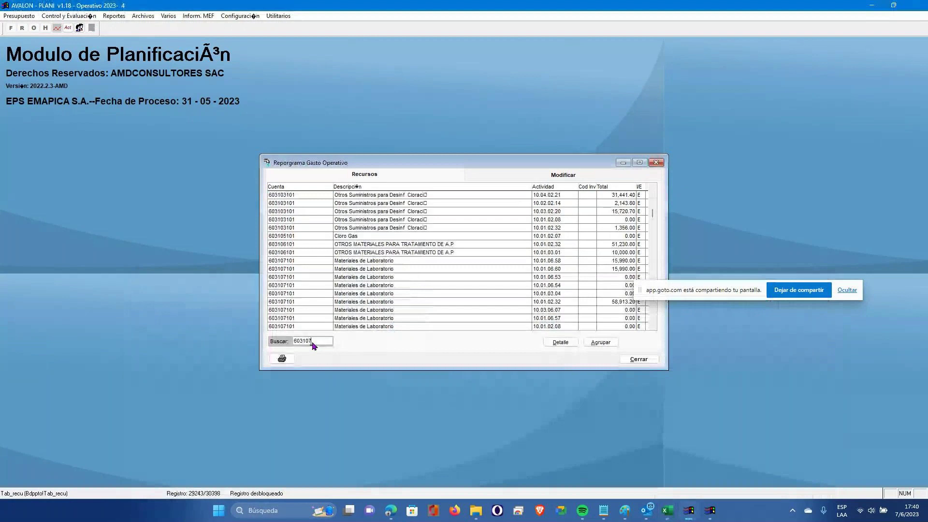
{"action": "type", "text": "101"}
{"action": "left_click", "coordinate": [402, 277]}
- Check the first activity code in the Excel workbook and open the Materiales de Laboratorio resource of activity 10.01.06.01 for modification
{"action": "mouse_move", "coordinate": [690, 511]}
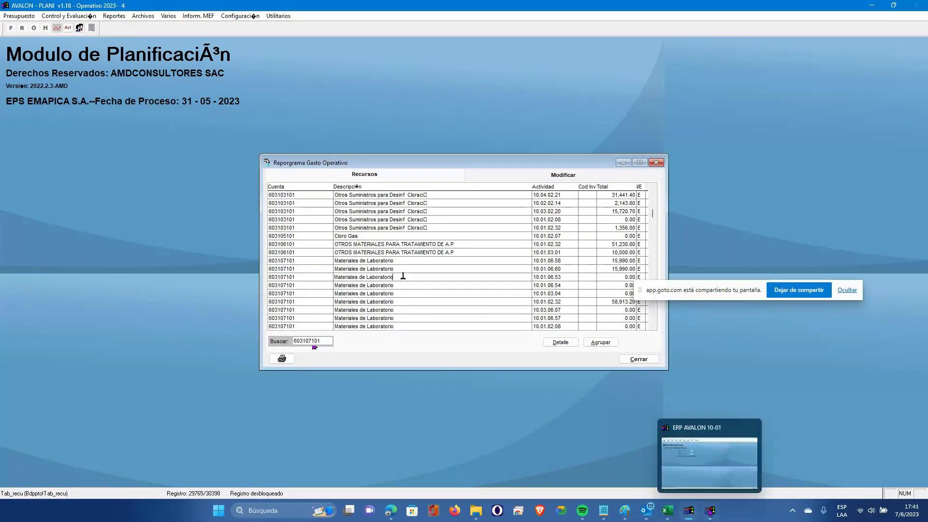
{"action": "left_click", "coordinate": [709, 462]}
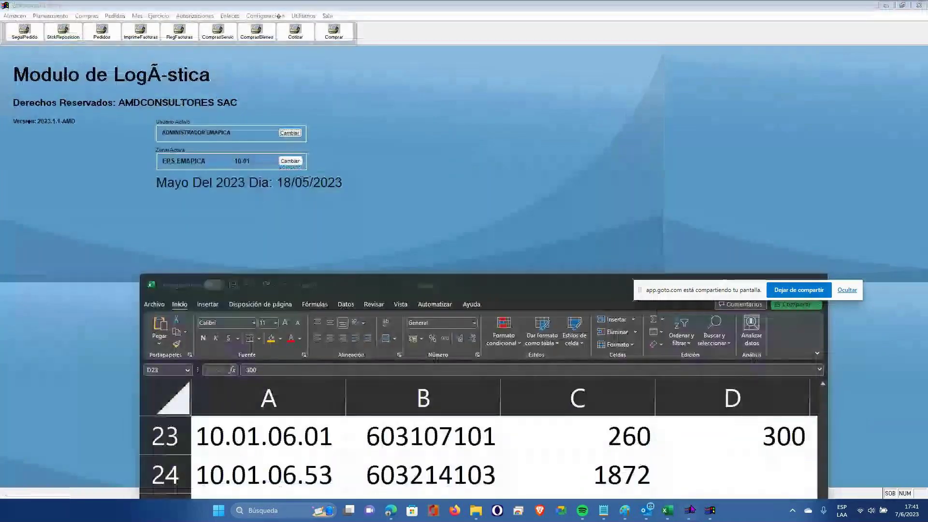
{"action": "left_click", "coordinate": [689, 510]}
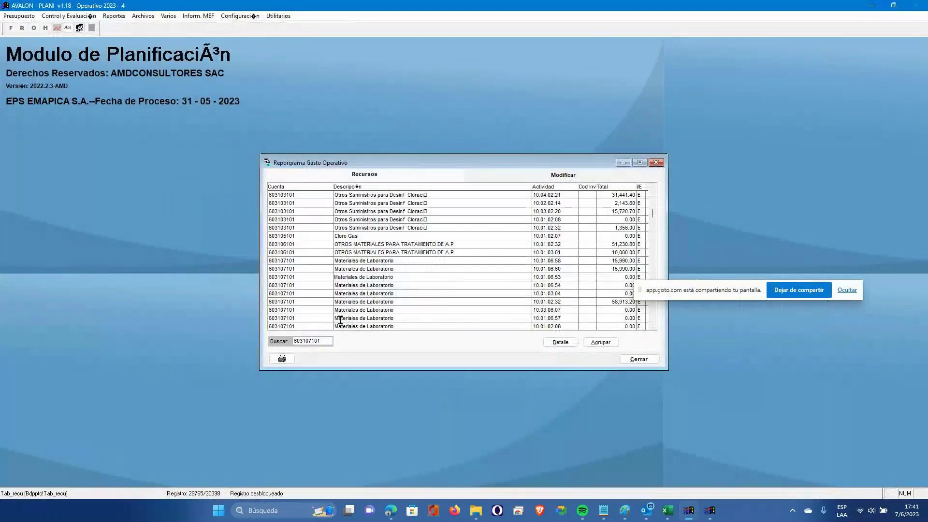
{"action": "left_click", "coordinate": [494, 279]}
{"action": "scroll", "coordinate": [494, 278], "scroll_direction": "down", "scroll_amount": 3}
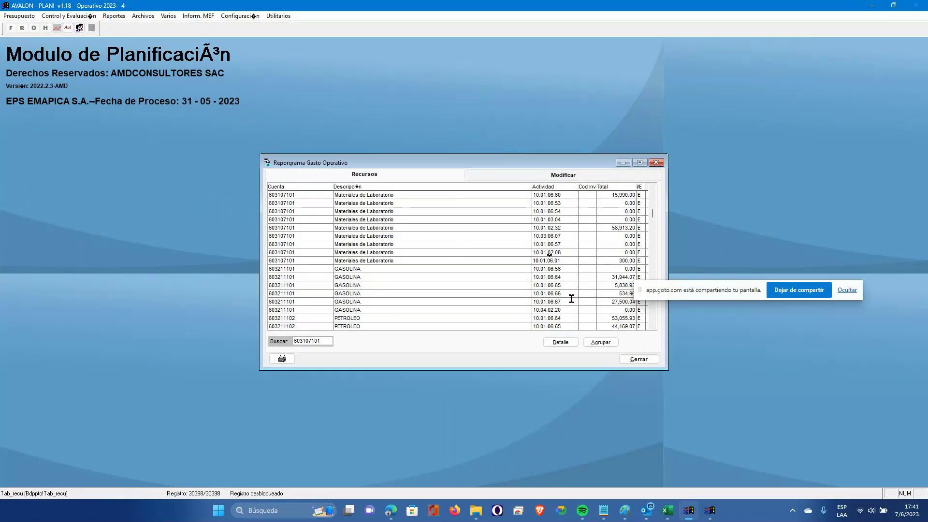
{"action": "left_click", "coordinate": [282, 261]}
{"action": "left_click", "coordinate": [563, 175]}
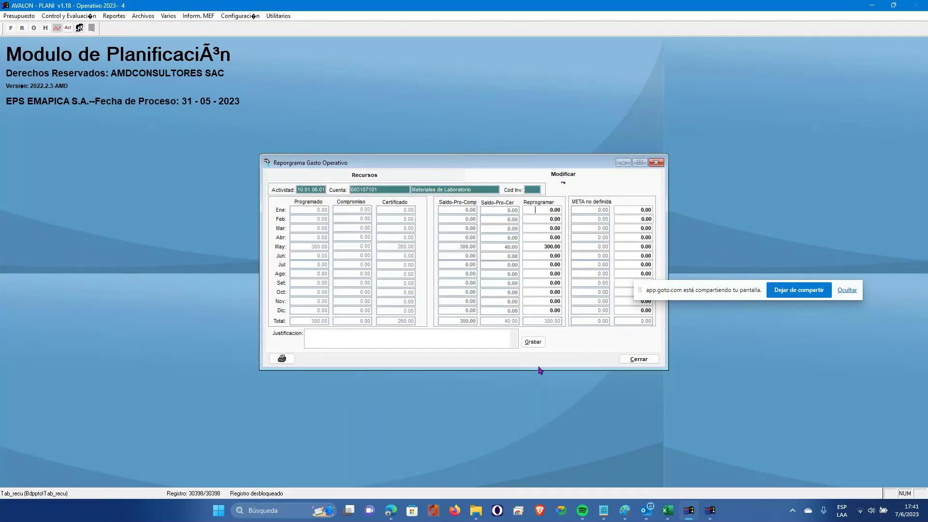
- Set the May reprogrammed amount of the Materiales de Laboratorio resource to 600, save it and close the reprogramming window
{"action": "double_click", "coordinate": [536, 247]}
{"action": "type", "text": "600"}
{"action": "key", "text": "Tab"}
{"action": "left_click", "coordinate": [541, 342]}
{"action": "left_click", "coordinate": [472, 288]}
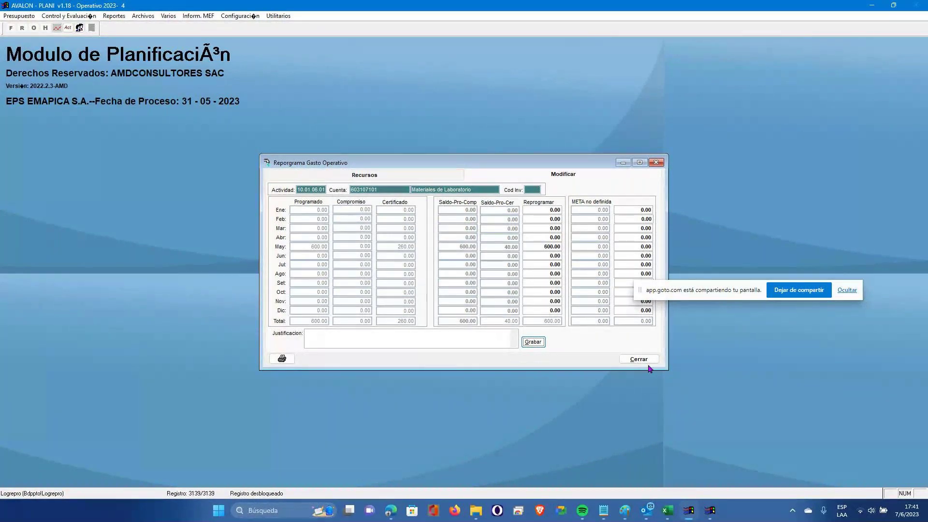
{"action": "left_click", "coordinate": [639, 360]}
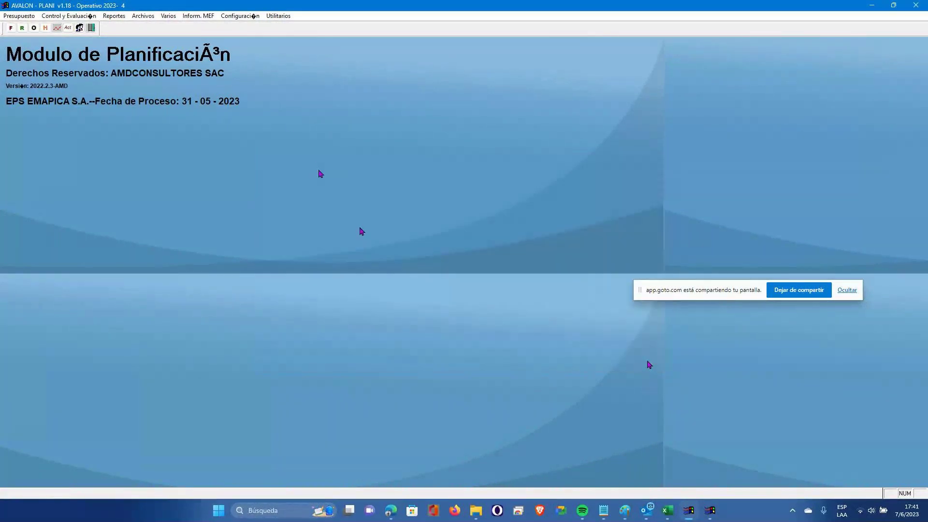
- Check the requested certifications in the budget certification window and close it
{"action": "left_click", "coordinate": [55, 18]}
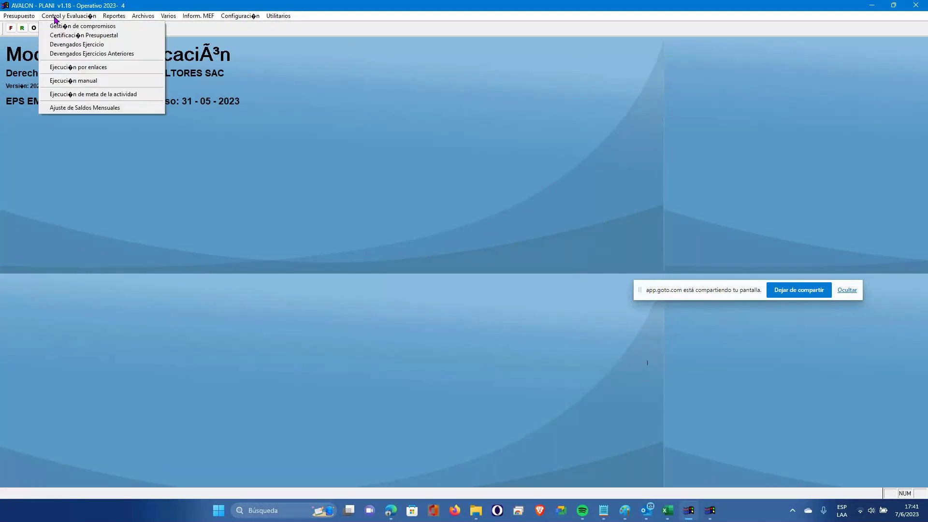
{"action": "left_click", "coordinate": [61, 36]}
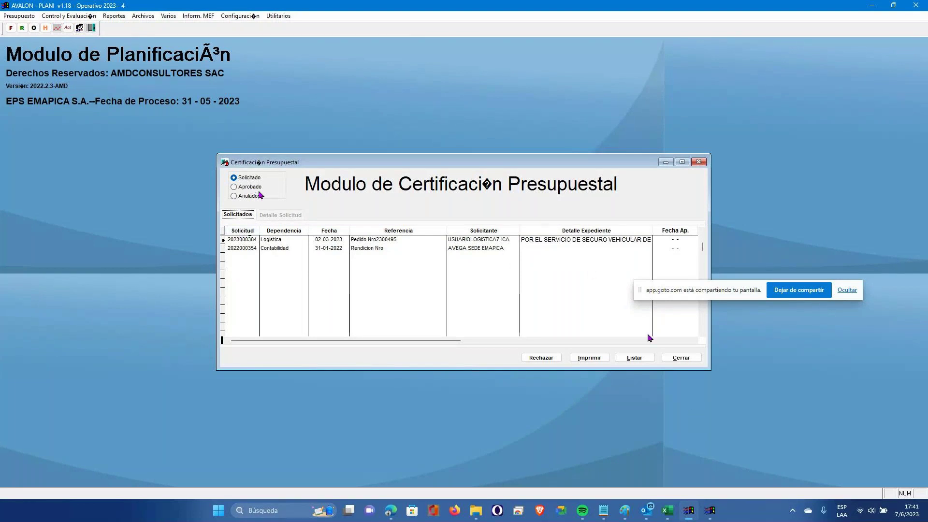
{"action": "left_click", "coordinate": [680, 359]}
- Switch to the AVALON logistics module and open the supplier award of Expediente de Prueba from its quotations
{"action": "mouse_move", "coordinate": [698, 514]}
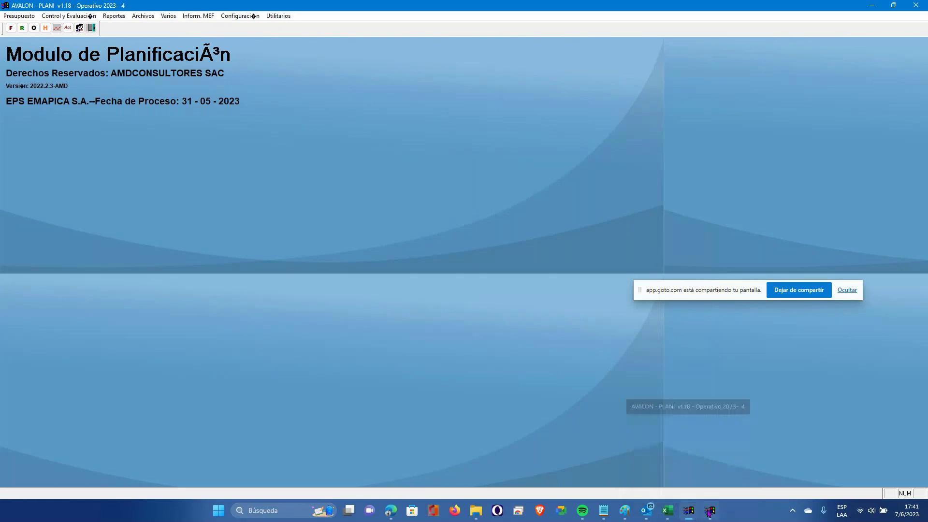
{"action": "left_click", "coordinate": [710, 512]}
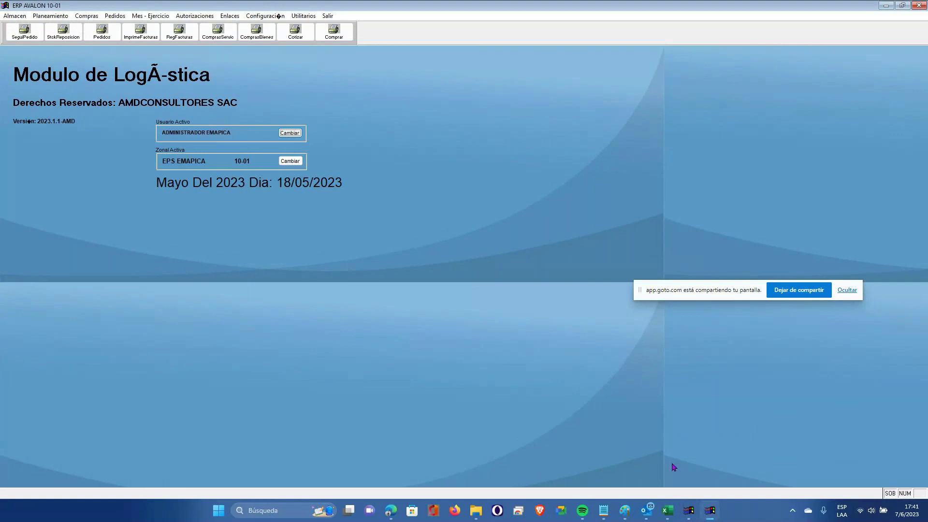
{"action": "left_click", "coordinate": [50, 15]}
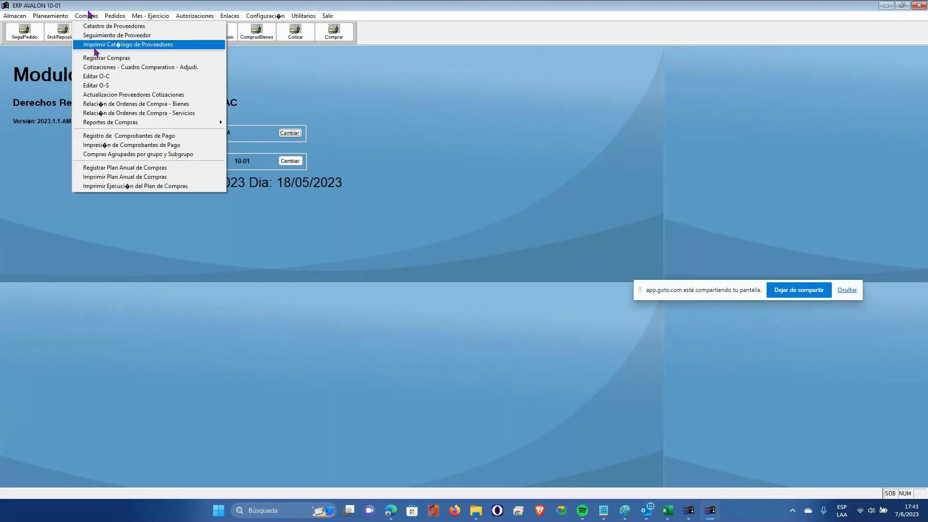
{"action": "left_click", "coordinate": [102, 44]}
{"action": "left_click", "coordinate": [331, 284]}
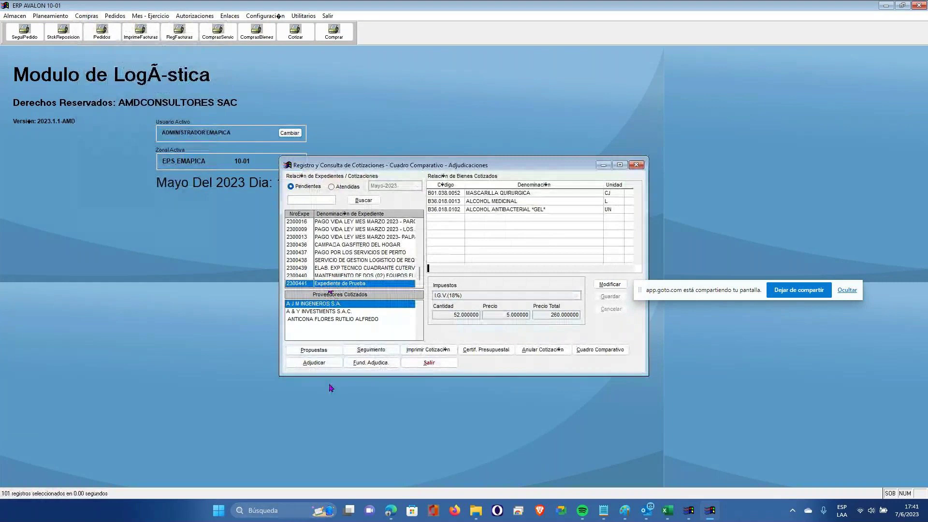
{"action": "left_click", "coordinate": [315, 363]}
- Award Mascarilla Quirúrgica and Alcohol Antibacterial Gel to the first listed supplier and Alcohol Medicinal to A & Y Investments S.A.C
{"action": "left_click", "coordinate": [535, 240]}
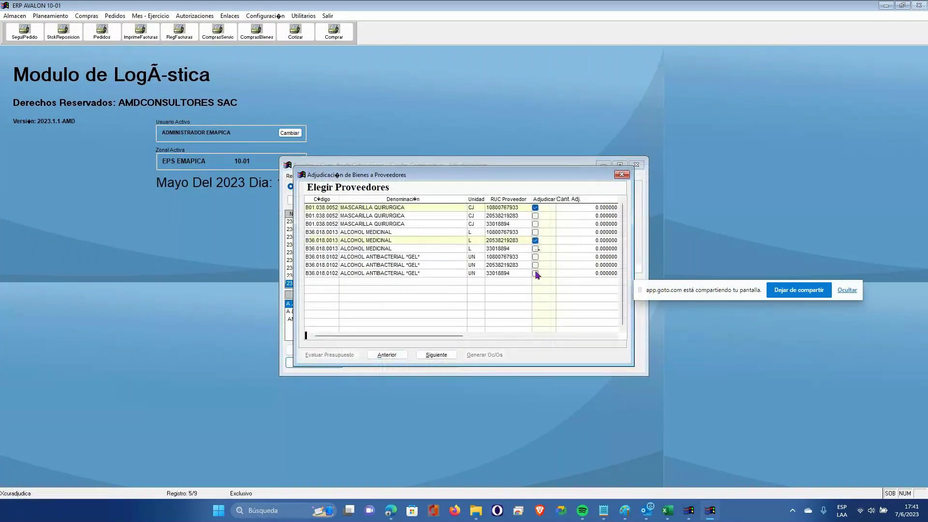
{"action": "left_click", "coordinate": [535, 257]}
{"action": "left_click", "coordinate": [427, 359]}
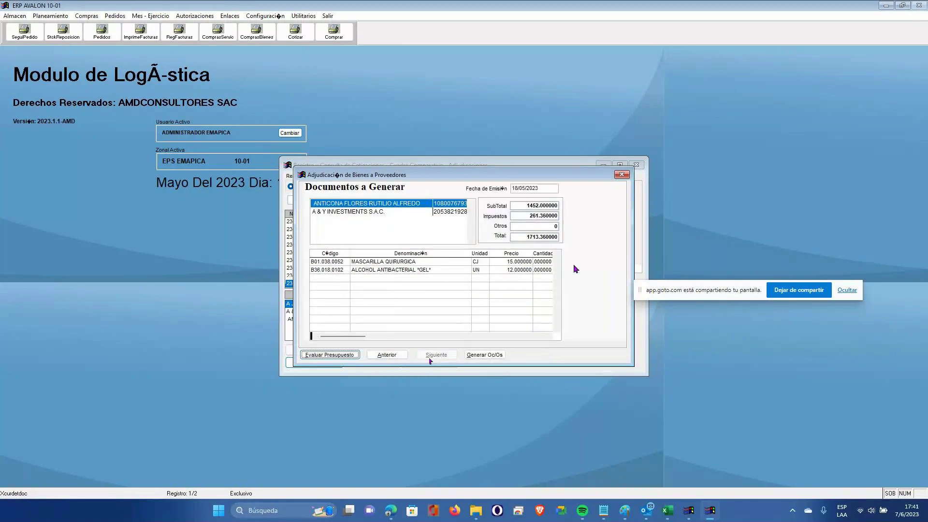
- Try to generate the purchase orders for the awarded goods and return to the supplier selection
{"action": "left_click", "coordinate": [475, 356]}
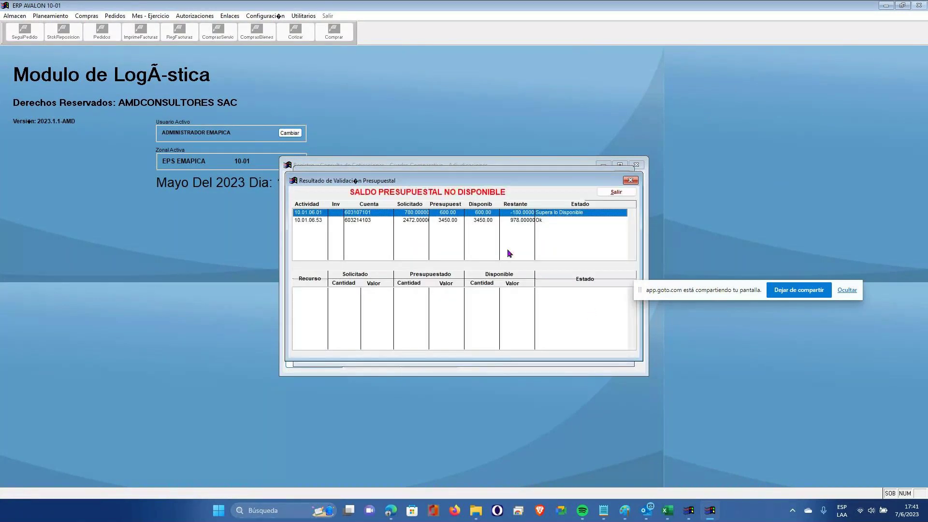
{"action": "left_click", "coordinate": [616, 192]}
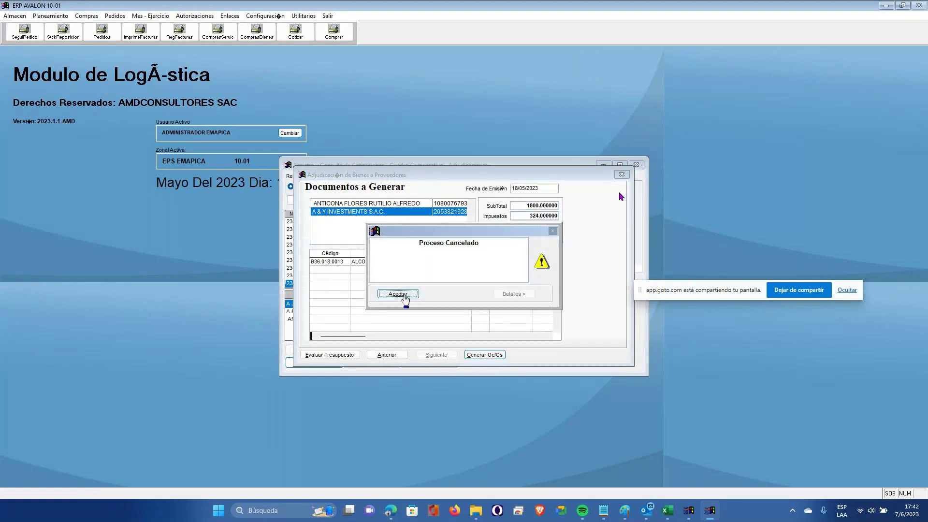
{"action": "left_click", "coordinate": [398, 294]}
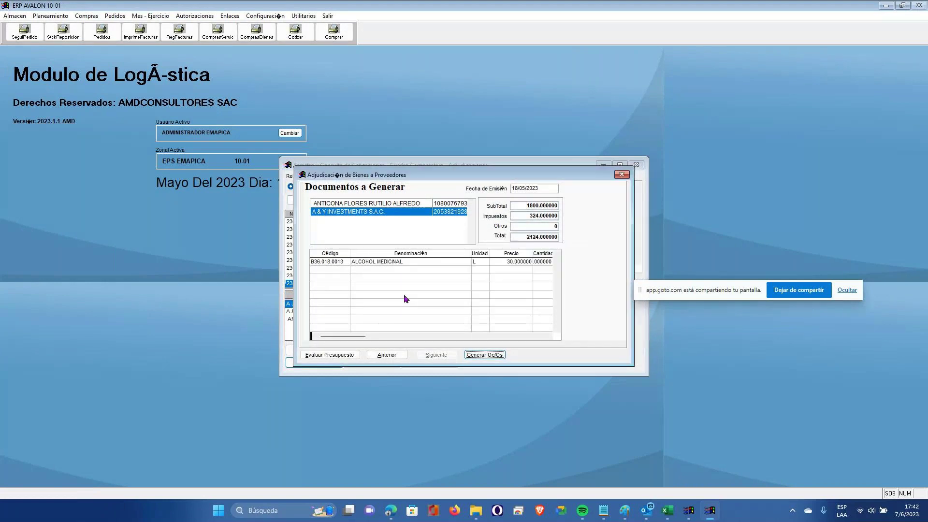
{"action": "left_click", "coordinate": [386, 355]}
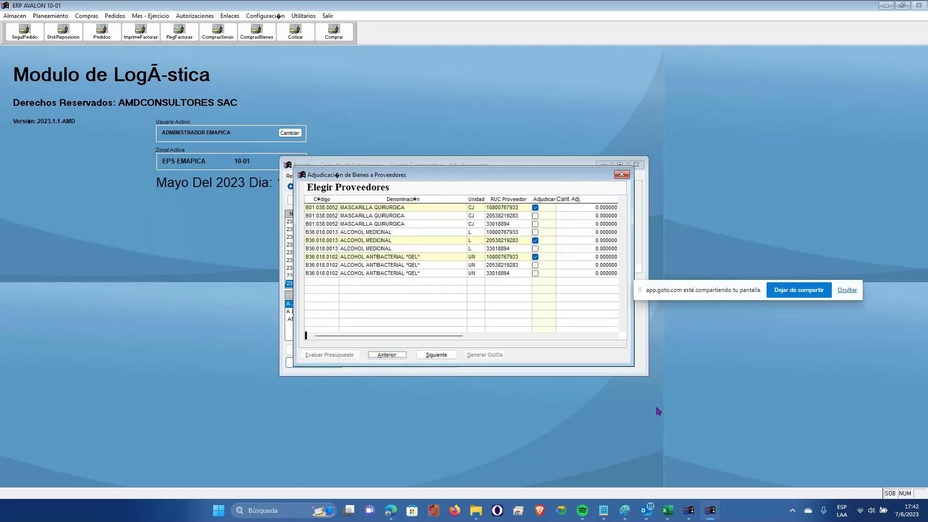
- Switch to the AVALON planning module and search the operating expense reprogramming resources for account 603107101
{"action": "left_click", "coordinate": [689, 511]}
{"action": "left_click", "coordinate": [240, 16]}
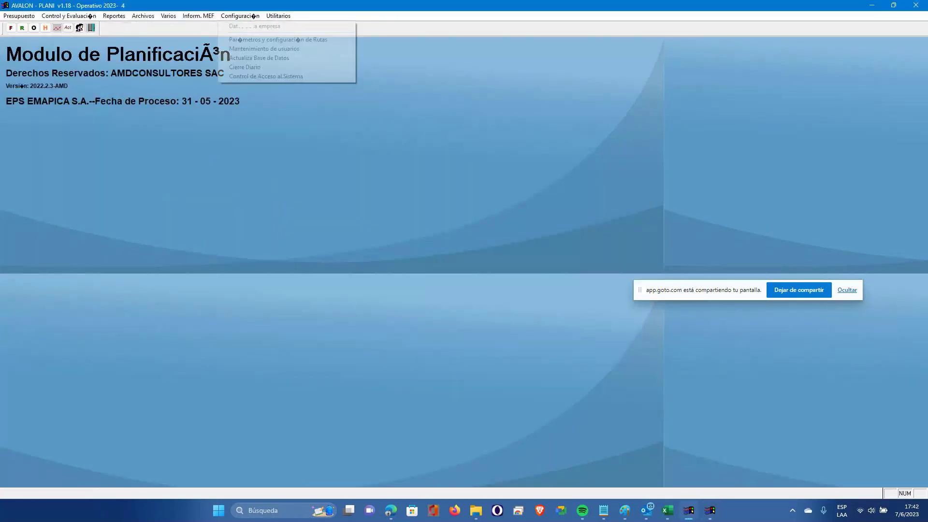
{"action": "mouse_move", "coordinate": [177, 17]}
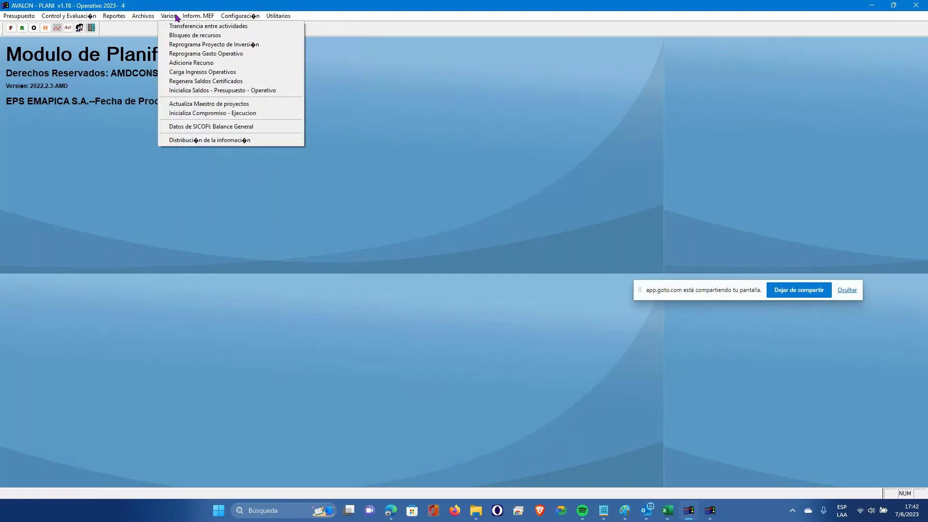
{"action": "left_click", "coordinate": [232, 54]}
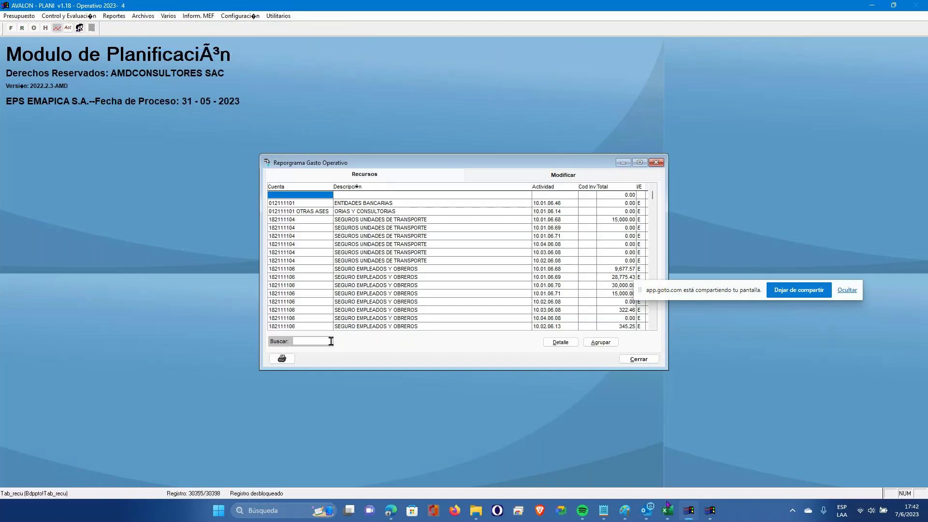
{"action": "left_click", "coordinate": [313, 341]}
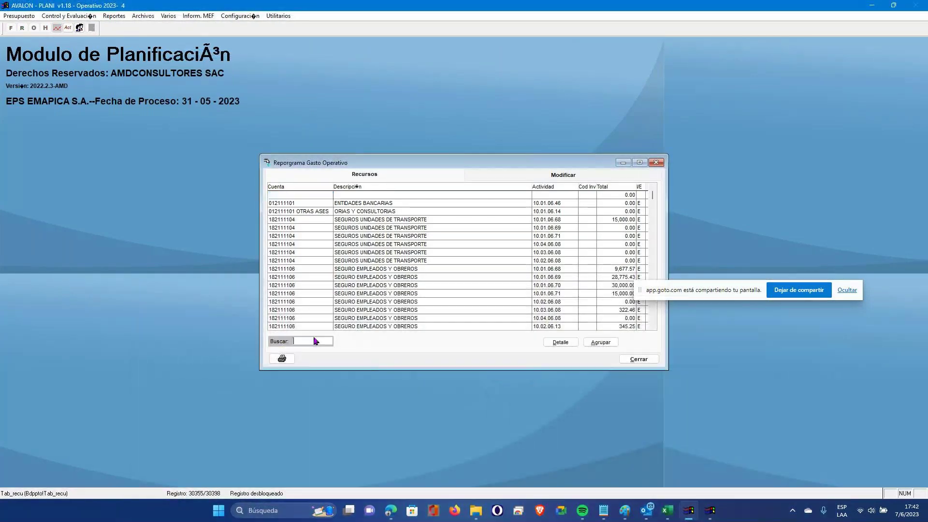
{"action": "type", "text": "603107101"}
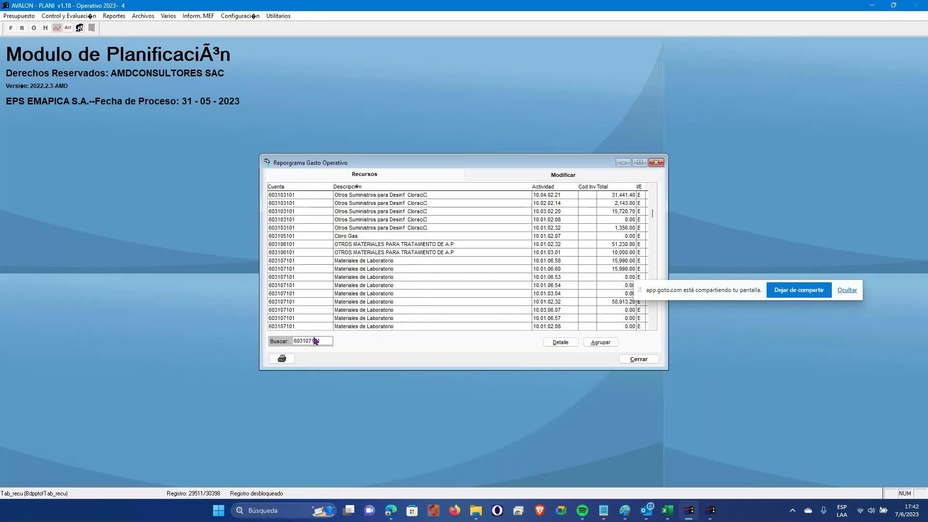
- Set the May reprogrammed amount of Materiales de Laboratorio for activity 10.01.06.01 to 1000, save it and close the reprogramming window
{"action": "scroll", "coordinate": [483, 309], "scroll_direction": "down", "scroll_amount": 3}
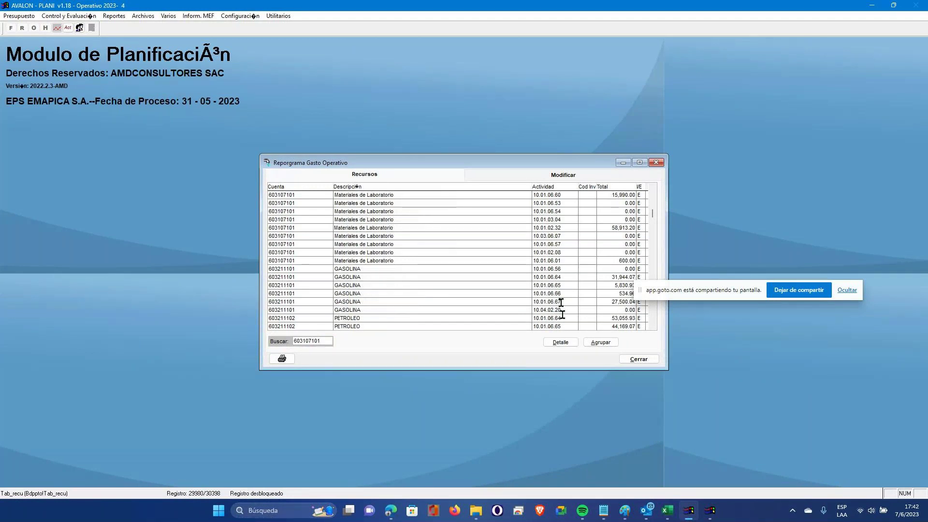
{"action": "left_click", "coordinate": [564, 261]}
{"action": "left_click", "coordinate": [598, 175]}
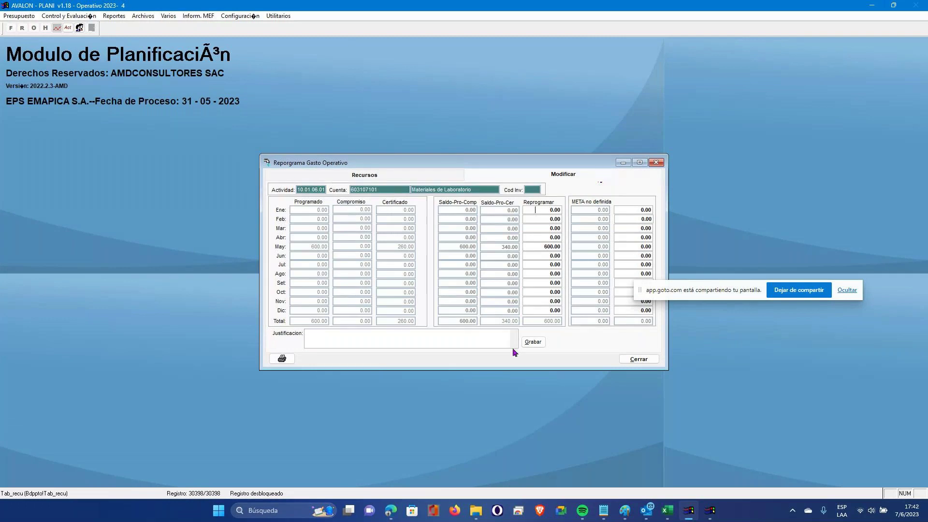
{"action": "left_click", "coordinate": [538, 246]}
{"action": "type", "text": "1000"}
{"action": "key", "text": "Return"}
{"action": "key", "text": "alt+g"}
{"action": "left_click", "coordinate": [475, 287]}
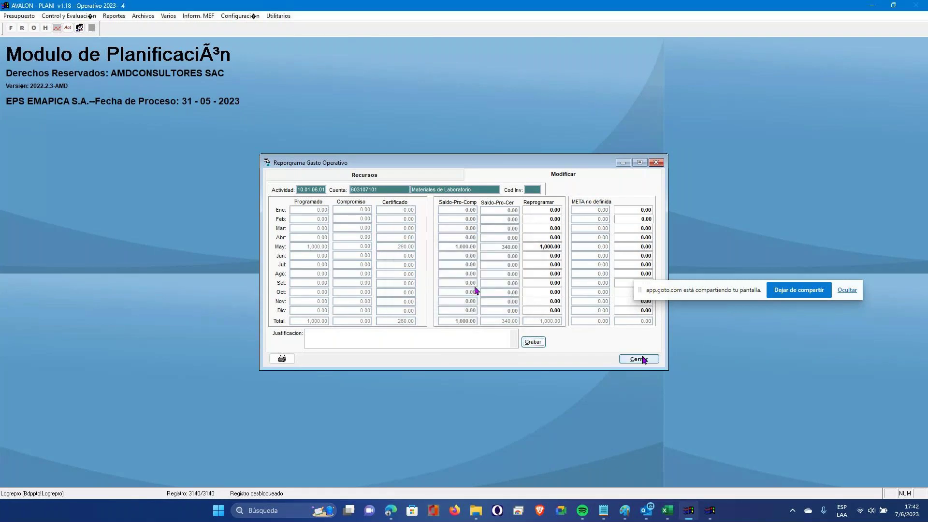
{"action": "left_click", "coordinate": [639, 358]}
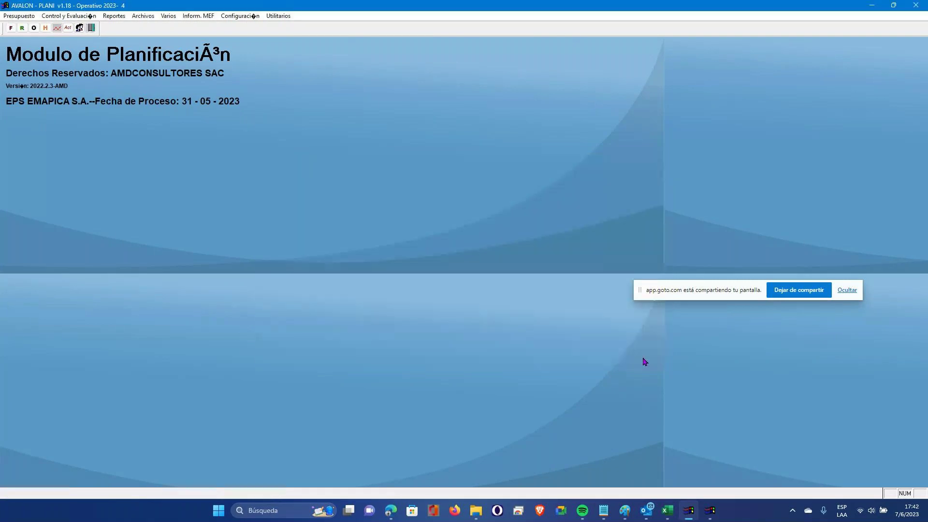
- Switch back to the logistics module, generate the purchase orders for the awarded goods and close the quotations window
{"action": "left_click", "coordinate": [710, 512]}
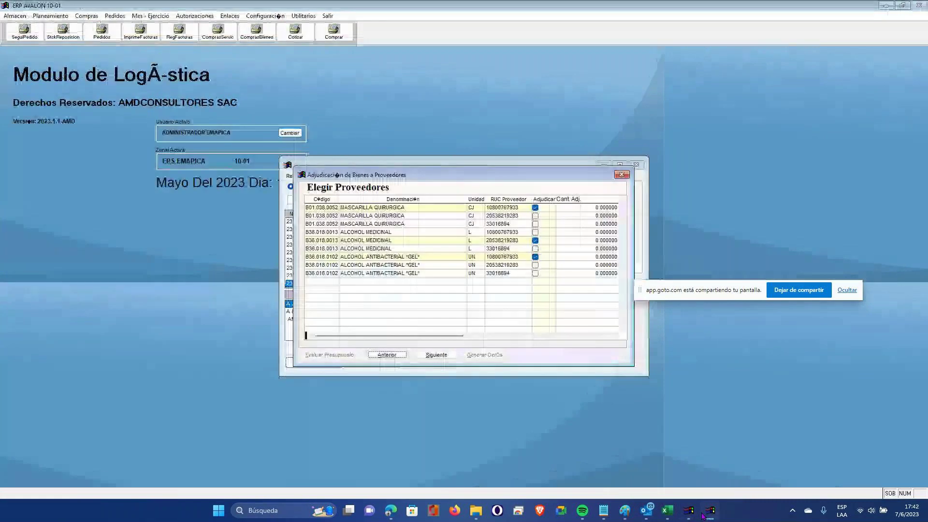
{"action": "left_click", "coordinate": [436, 356]}
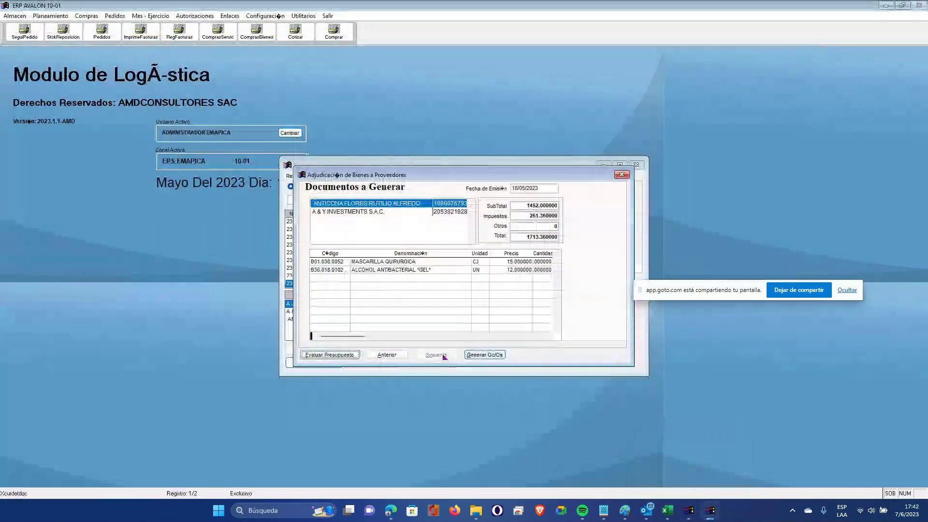
{"action": "left_click", "coordinate": [488, 357]}
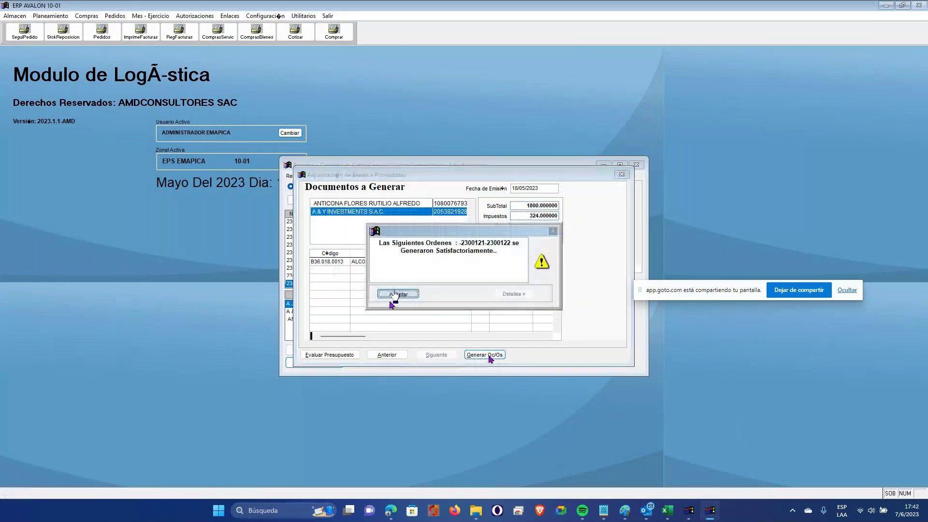
{"action": "left_click", "coordinate": [397, 294]}
{"action": "left_click", "coordinate": [435, 362]}
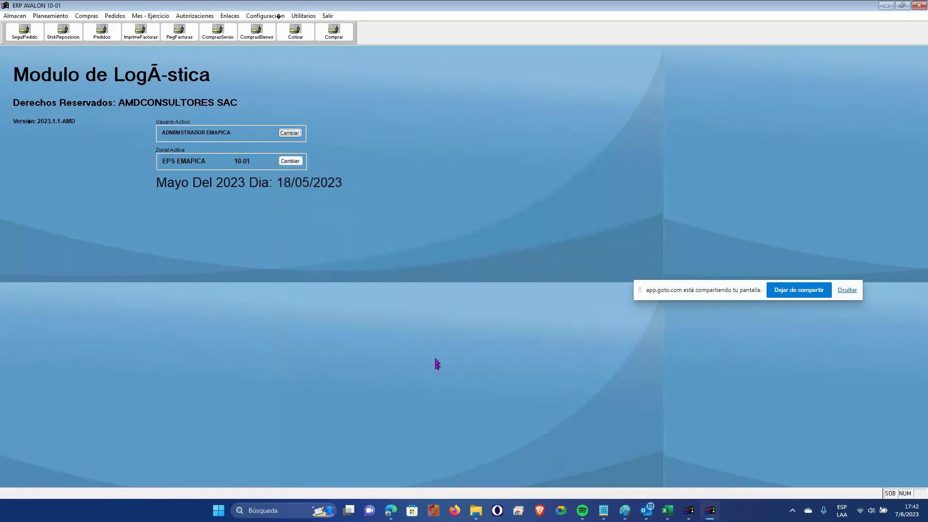
{"action": "left_click", "coordinate": [87, 16]}
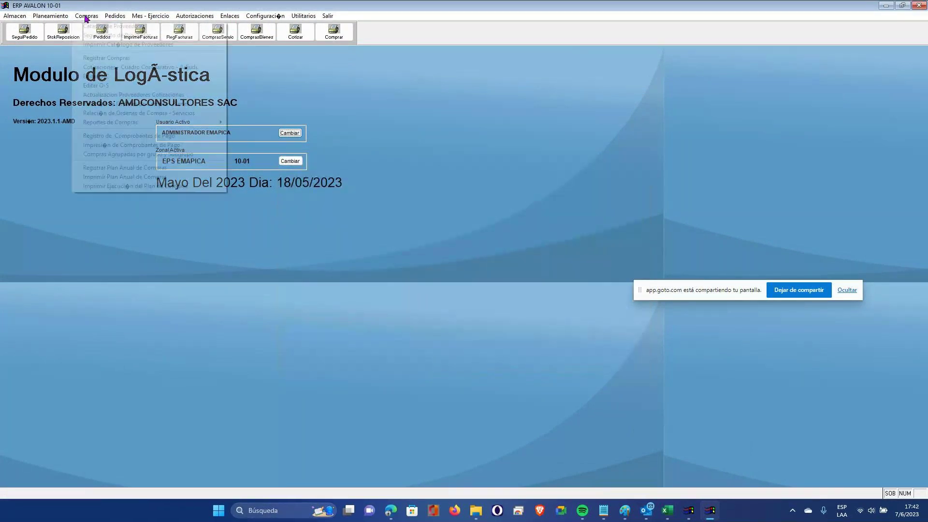
{"action": "left_click", "coordinate": [108, 59]}
{"action": "left_click", "coordinate": [619, 349]}
- Review the full details of the two newest orders in the May 2023 goods purchase order list and close it
{"action": "left_click", "coordinate": [91, 15]}
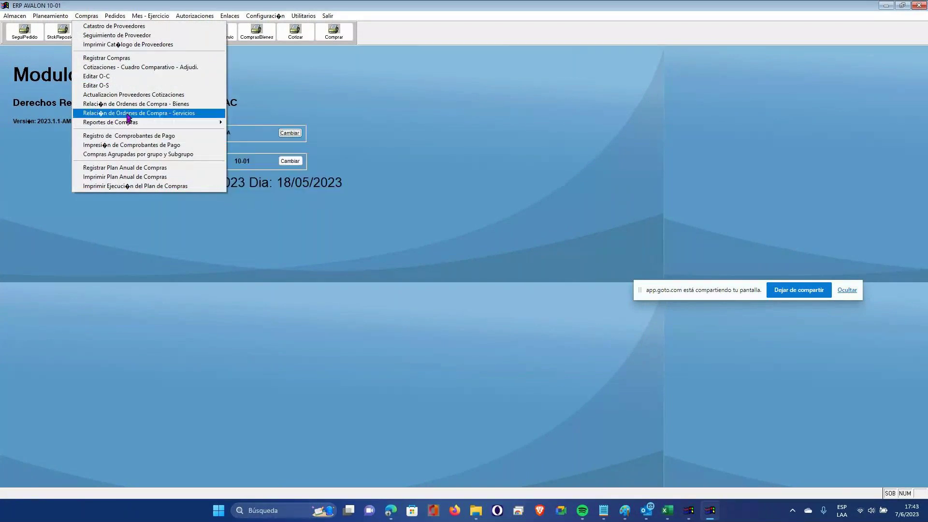
{"action": "left_click", "coordinate": [116, 103]}
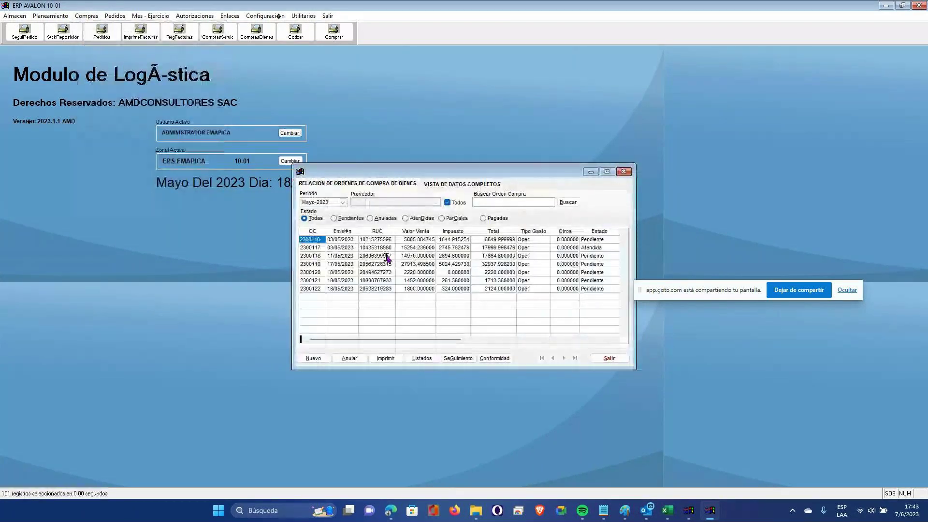
{"action": "left_click", "coordinate": [317, 292]}
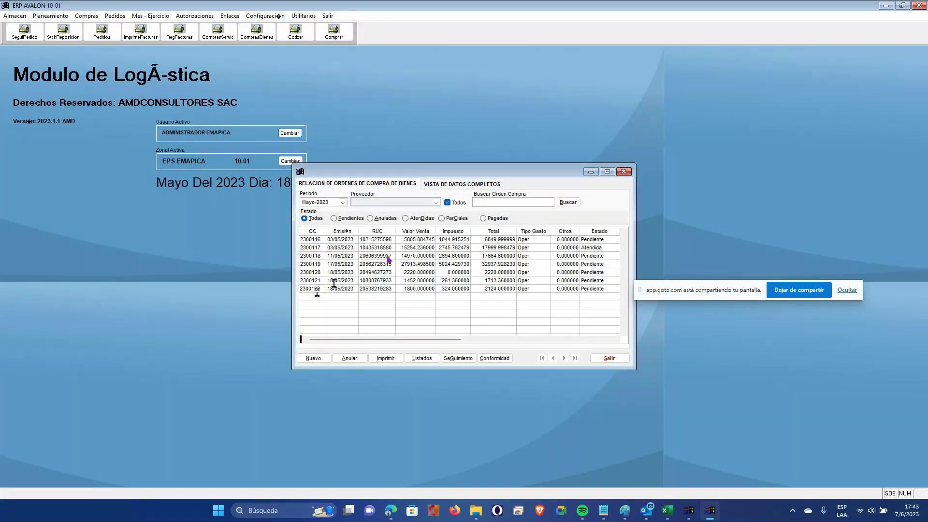
{"action": "double_click", "coordinate": [334, 281]}
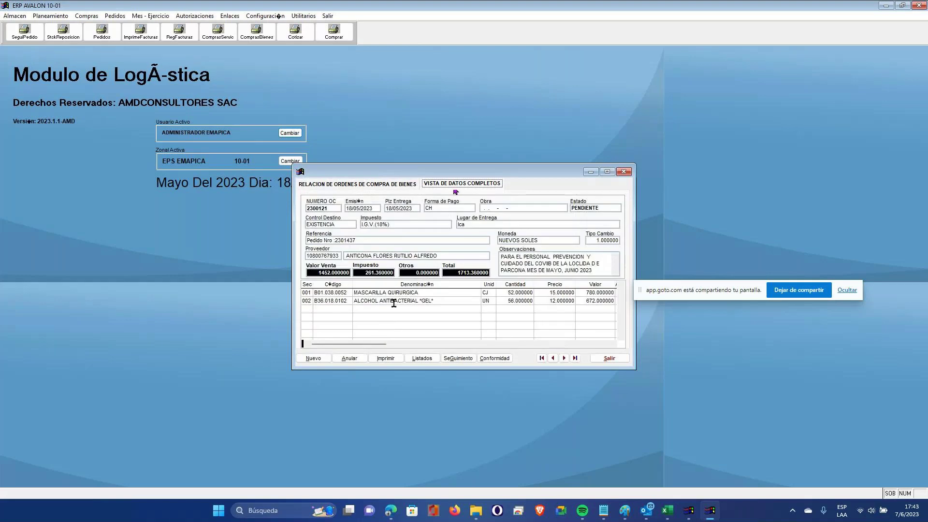
{"action": "left_click", "coordinate": [338, 184]}
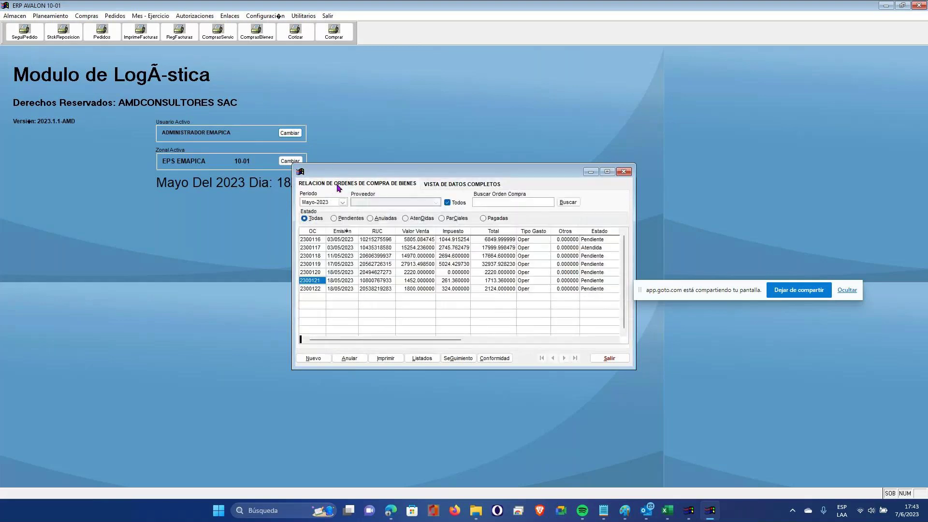
{"action": "double_click", "coordinate": [311, 288]}
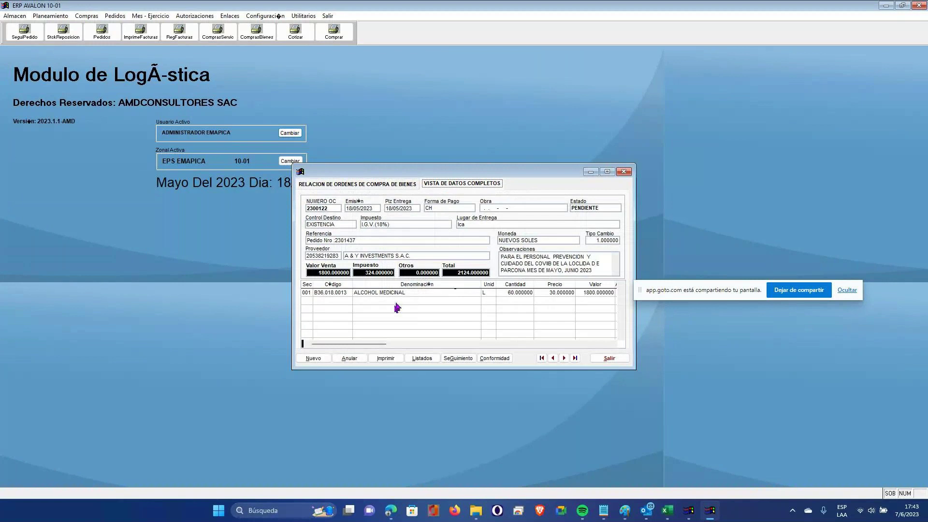
{"action": "left_click", "coordinate": [362, 187]}
{"action": "left_click", "coordinate": [613, 359]}
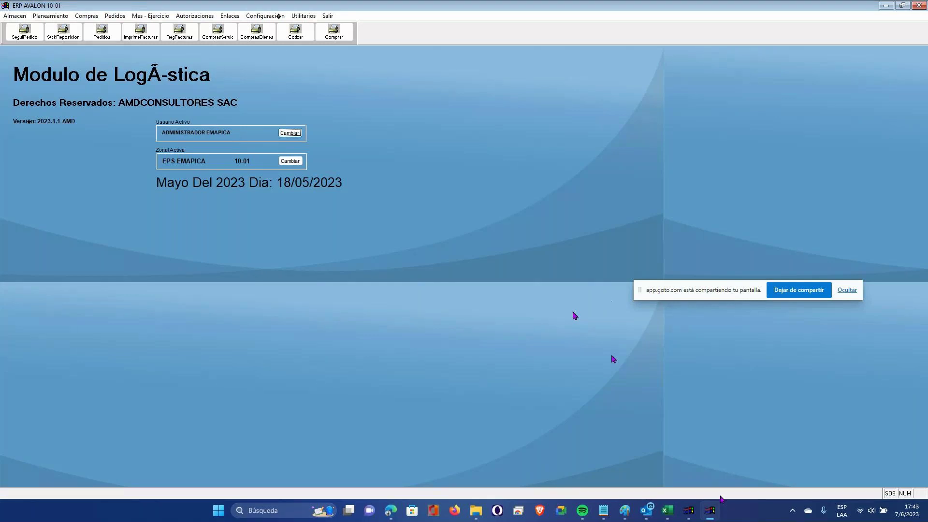
- Switch to the AVALON planning module, review the details of the approved budget certification for Expediente de Prueba and close it
{"action": "mouse_move", "coordinate": [691, 516]}
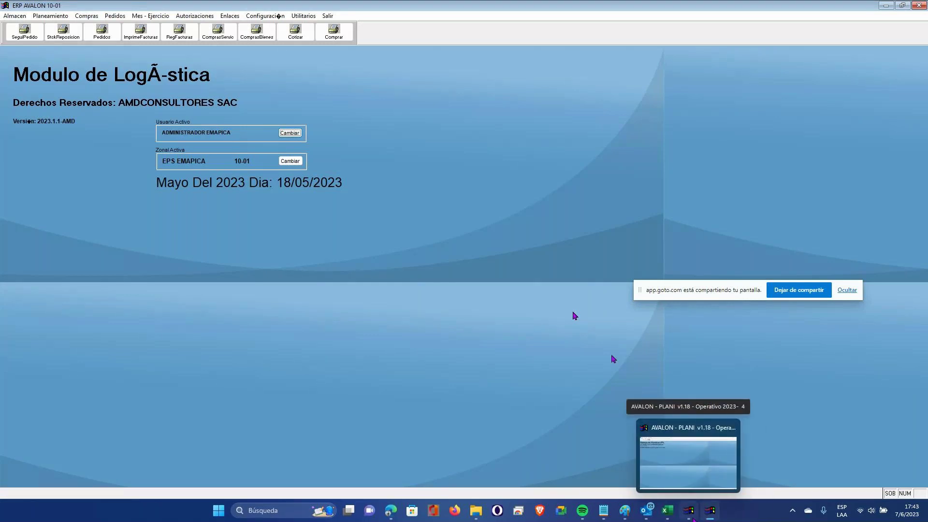
{"action": "left_click", "coordinate": [692, 519]}
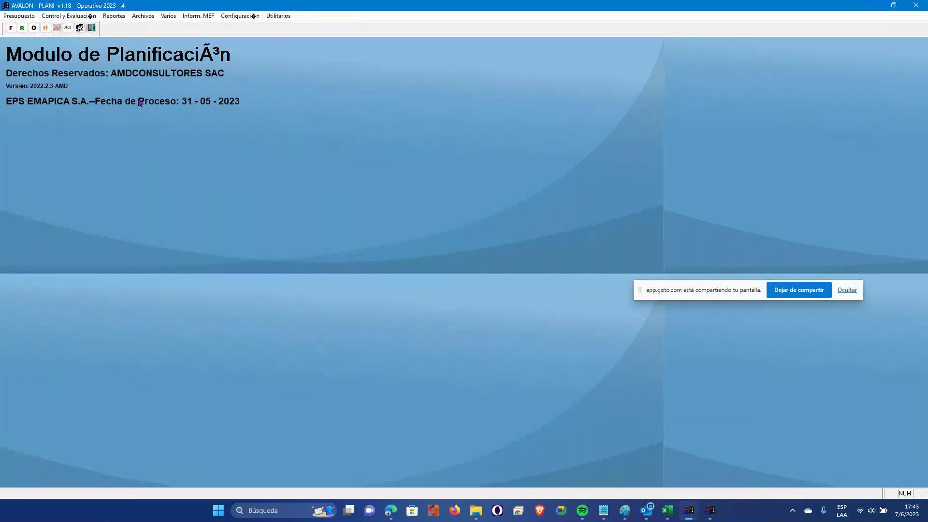
{"action": "left_click", "coordinate": [51, 16]}
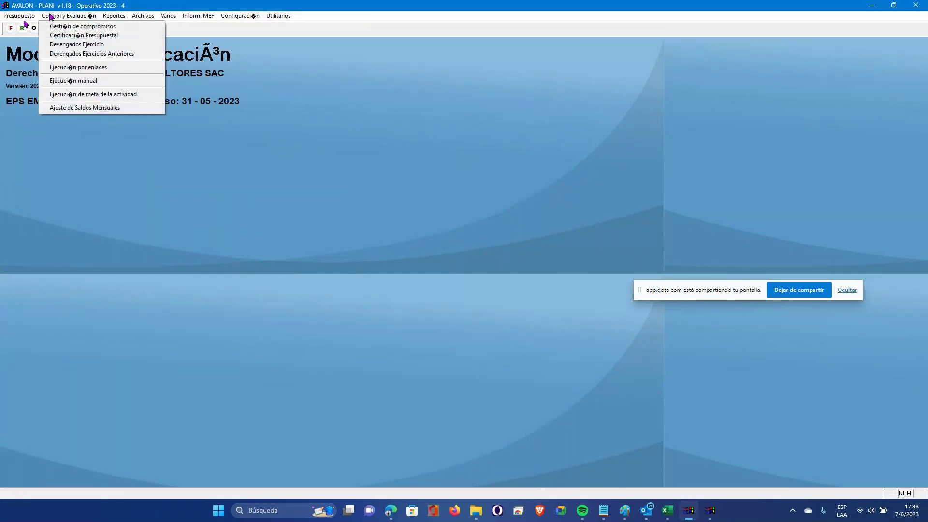
{"action": "left_click", "coordinate": [80, 38]}
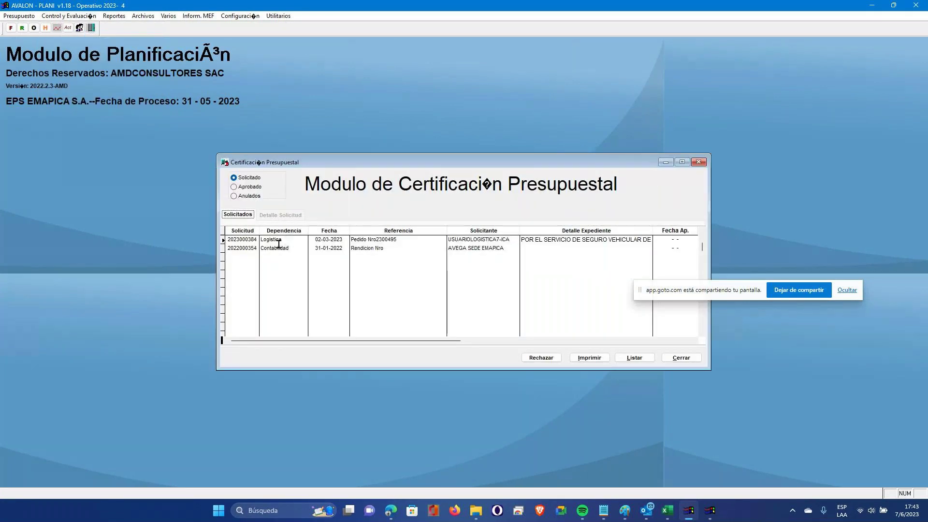
{"action": "left_click", "coordinate": [247, 189]}
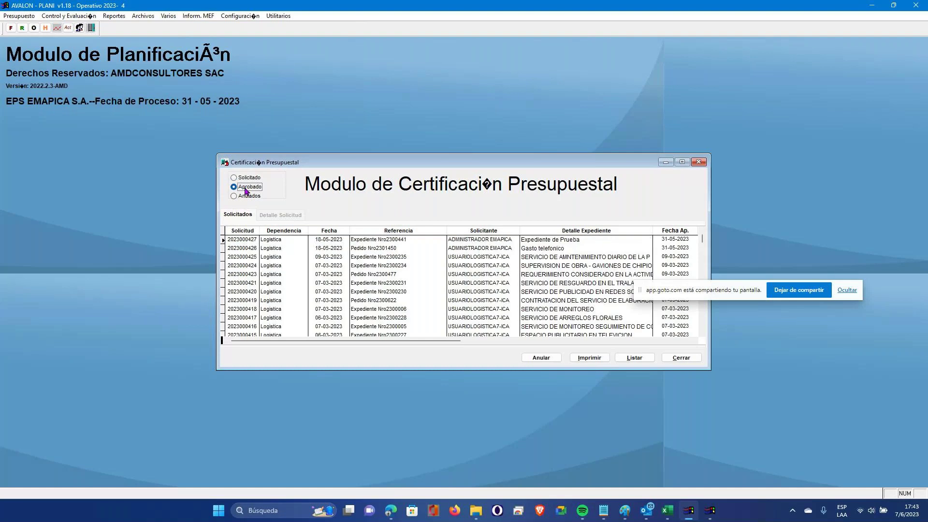
{"action": "left_click", "coordinate": [248, 239]}
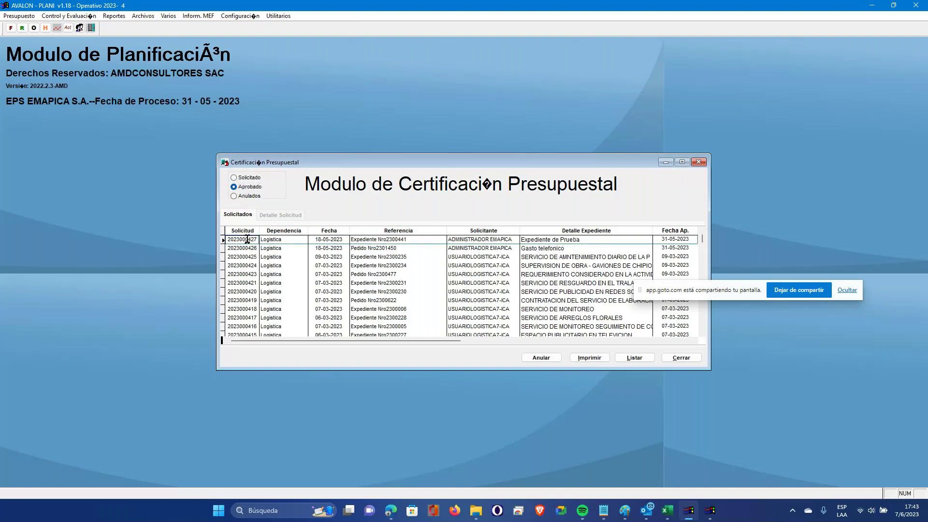
{"action": "left_click", "coordinate": [247, 239]}
{"action": "double_click", "coordinate": [248, 239]}
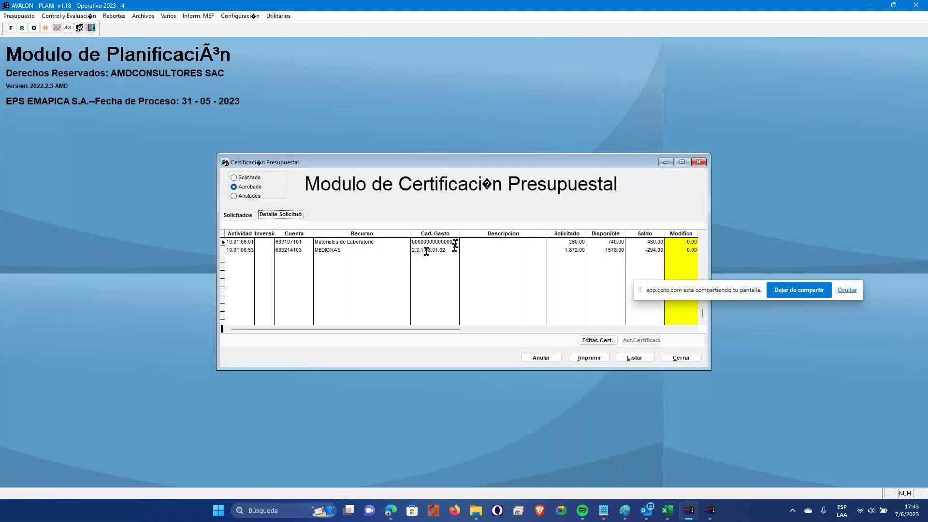
{"action": "left_click", "coordinate": [693, 357]}
- Open the budget activities and resources window and select activity 10.01.06.01 to list its resources
{"action": "left_click", "coordinate": [16, 16]}
{"action": "left_click", "coordinate": [50, 45]}
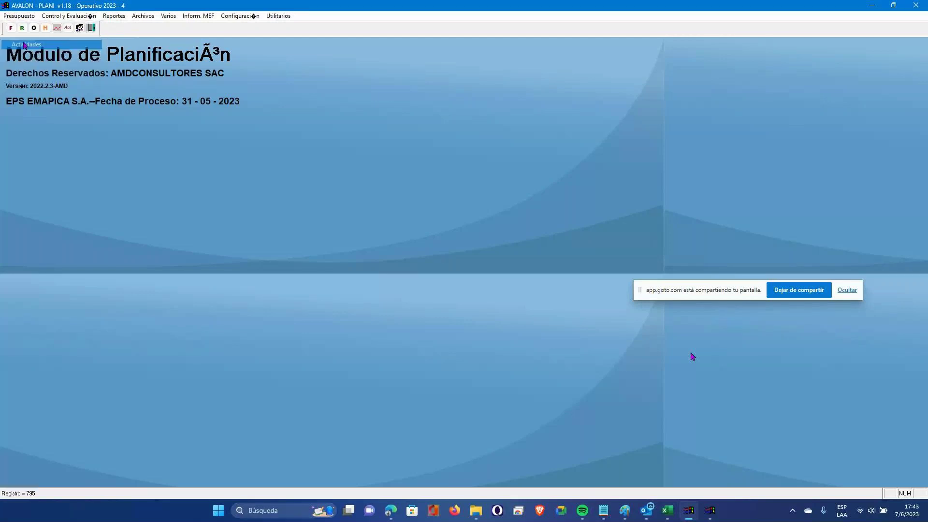
{"action": "scroll", "coordinate": [360, 203], "scroll_direction": "down", "scroll_amount": 3}
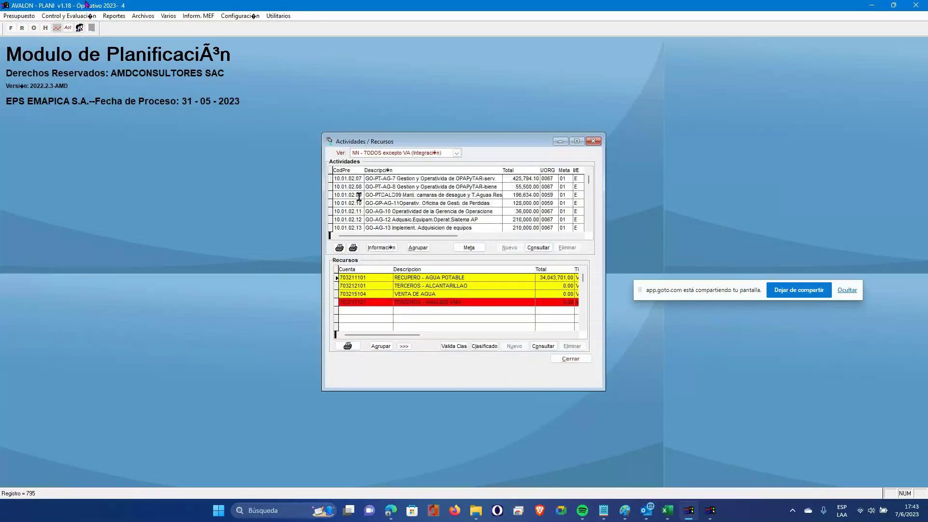
{"action": "scroll", "coordinate": [361, 203], "scroll_direction": "down", "scroll_amount": 10}
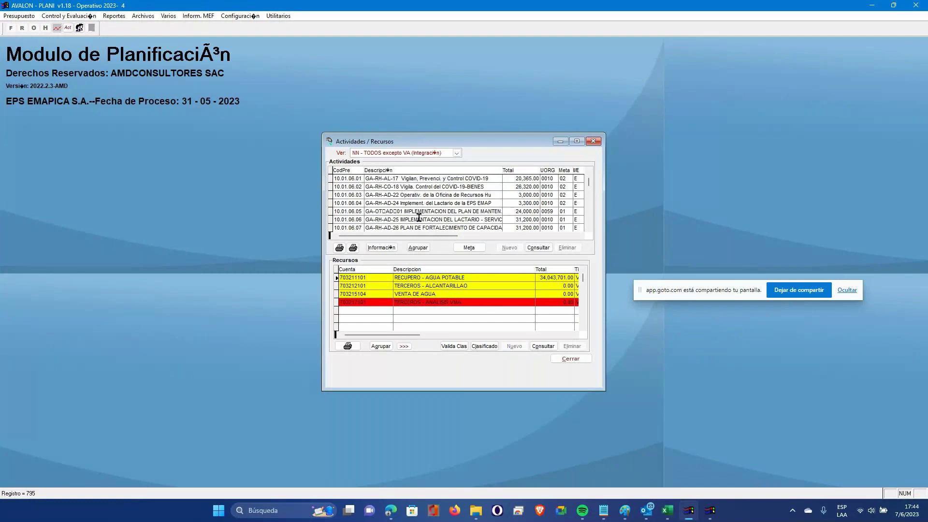
{"action": "left_click", "coordinate": [357, 186]}
{"action": "left_click", "coordinate": [356, 179]}
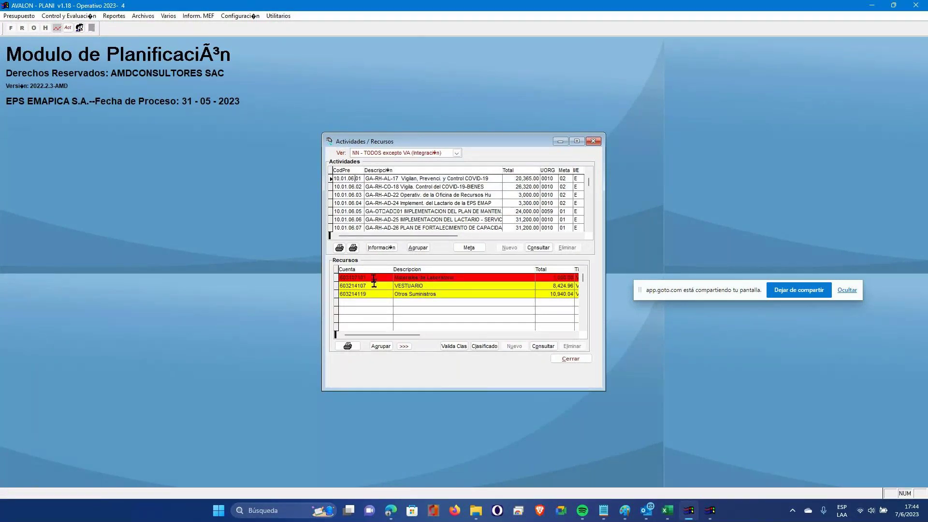
- Assign the classifier 2.2.1.01.02.01 ESCOLARIDAD, AGUINALDOS to the Materiales de Laboratorio resource and close the activities window
{"action": "left_click", "coordinate": [374, 279]}
{"action": "left_click", "coordinate": [484, 347]}
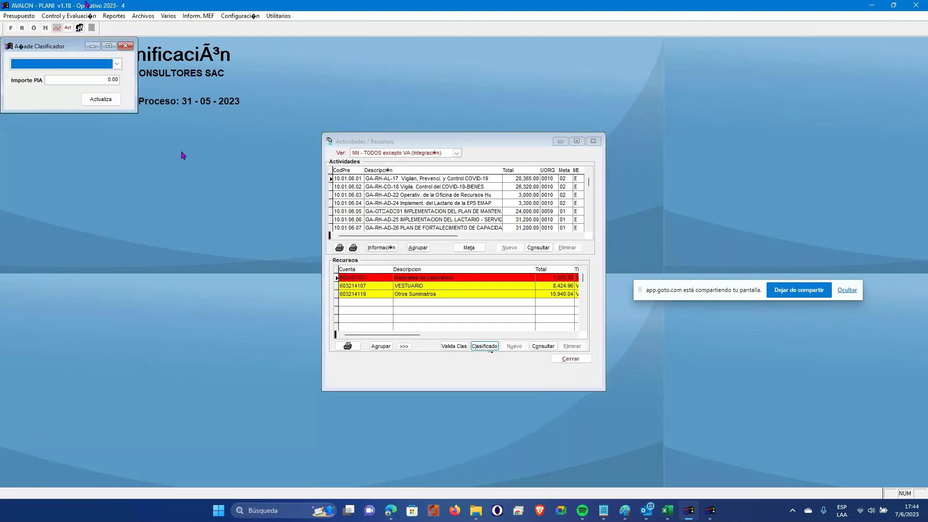
{"action": "left_click", "coordinate": [117, 64]}
{"action": "scroll", "coordinate": [139, 89], "scroll_direction": "down", "scroll_amount": 10}
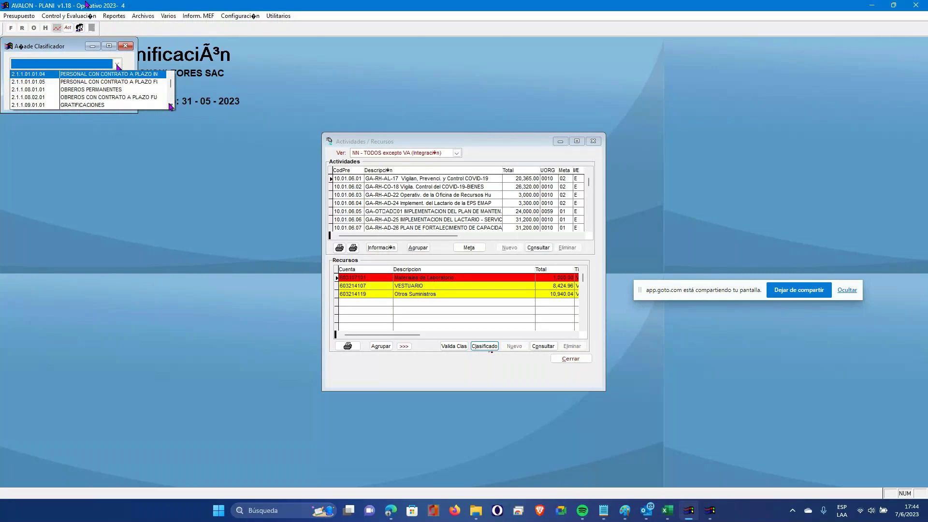
{"action": "scroll", "coordinate": [171, 106], "scroll_direction": "down", "scroll_amount": 4}
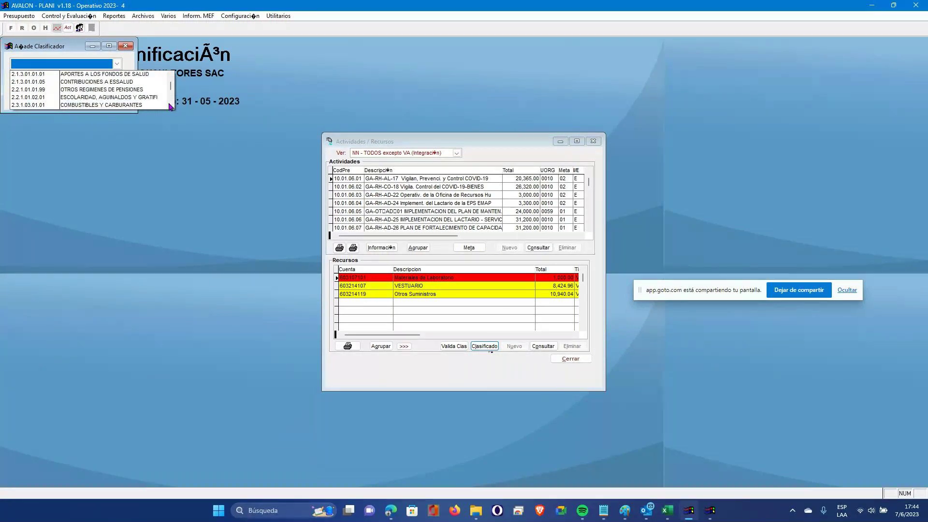
{"action": "left_click", "coordinate": [105, 100]}
{"action": "left_click", "coordinate": [105, 99]}
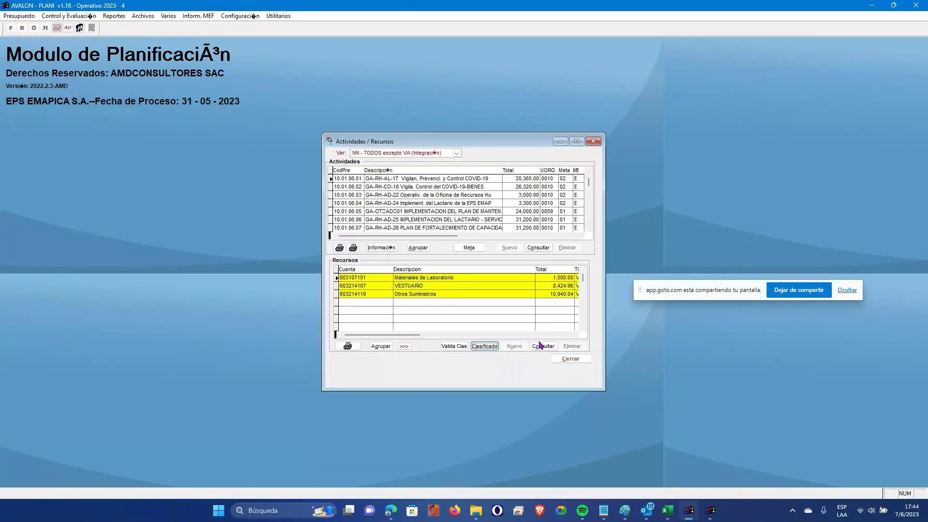
{"action": "left_click", "coordinate": [583, 361]}
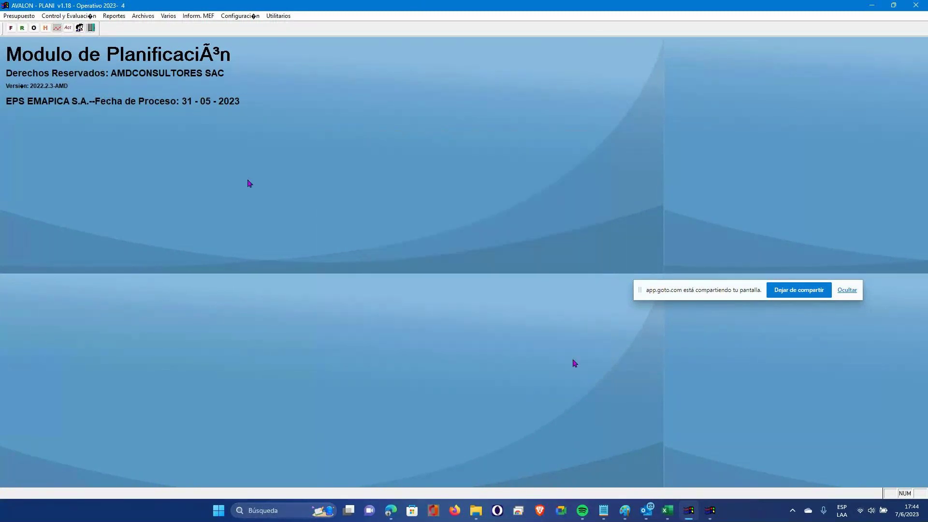
- Reopen the details of the approved budget certification for Expediente de Prueba
{"action": "left_click", "coordinate": [25, 17]}
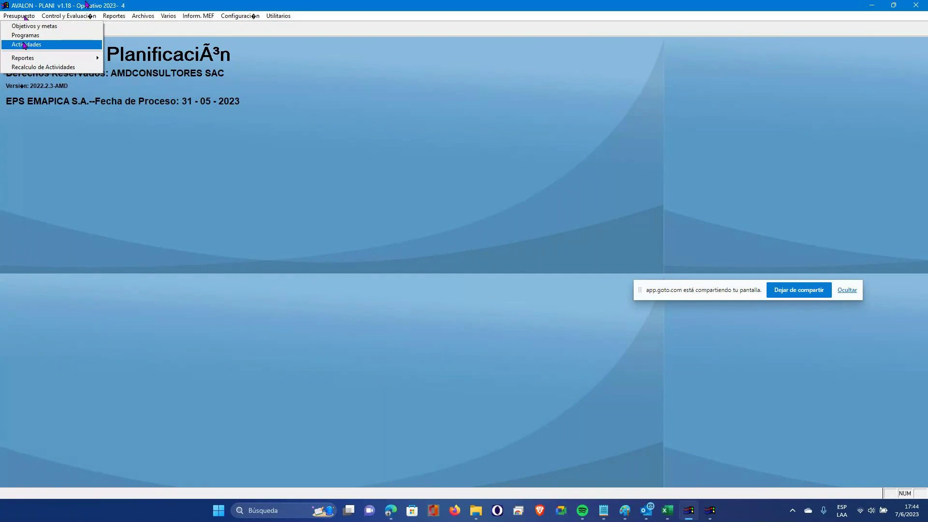
{"action": "mouse_move", "coordinate": [60, 17]}
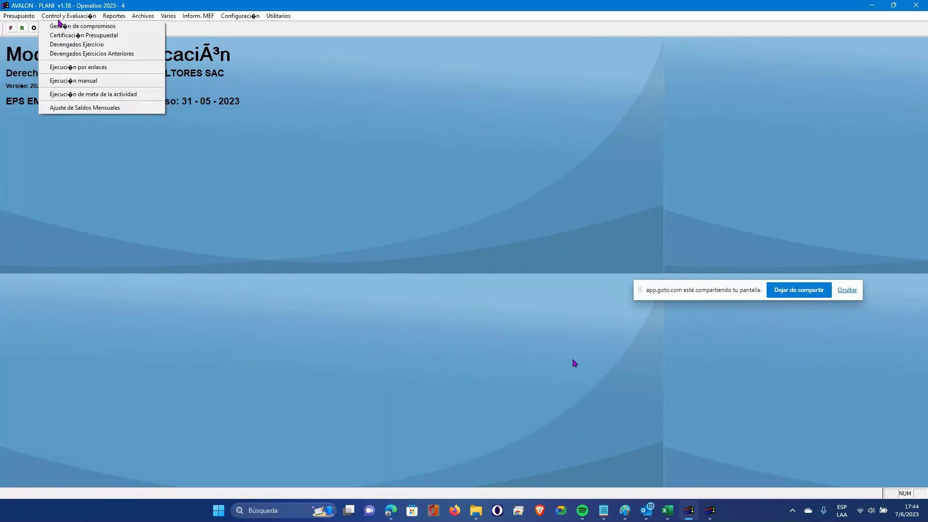
{"action": "left_click", "coordinate": [66, 37]}
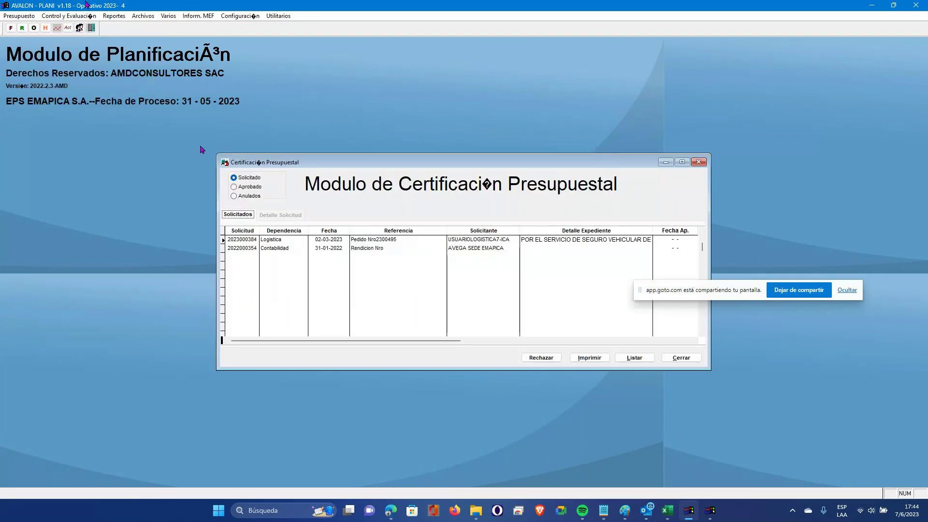
{"action": "left_click", "coordinate": [251, 188]}
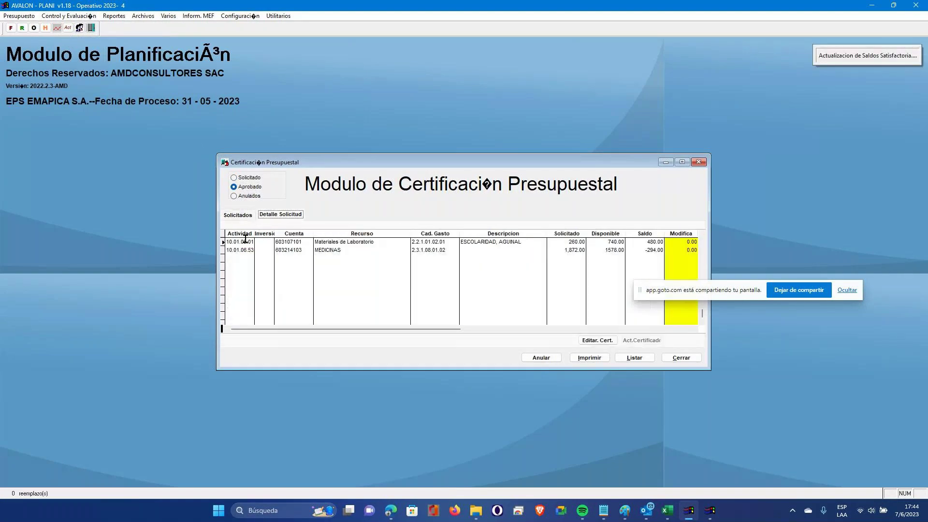
- Check the expense chain code and description of the Materiales de Laboratorio line, and close the certification window
{"action": "left_click", "coordinate": [442, 242]}
{"action": "left_click", "coordinate": [503, 242]}
{"action": "left_click_drag", "start_coordinate": [503, 243], "coordinate": [451, 243]}
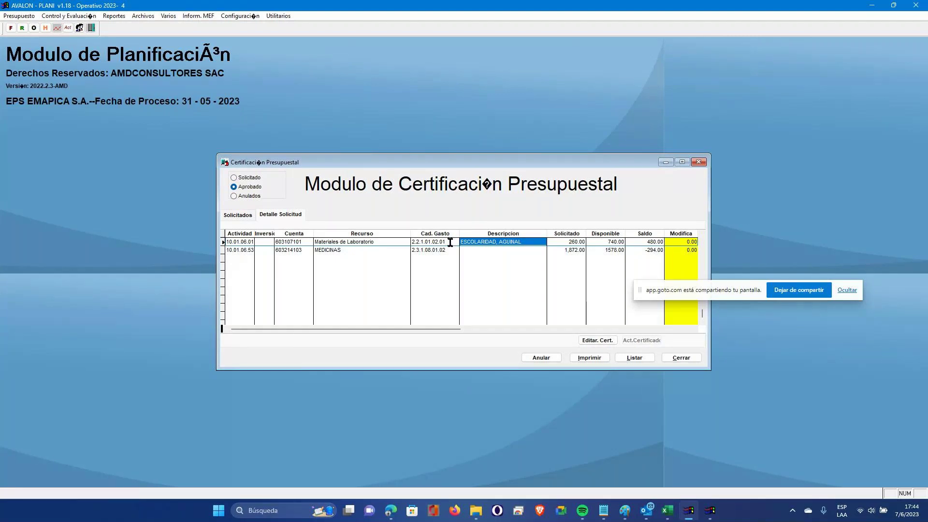
{"action": "left_click", "coordinate": [367, 293]}
{"action": "key", "text": "Tab"}
{"action": "key", "text": "Tab"}
{"action": "key", "text": "Tab"}
{"action": "key", "text": "Tab"}
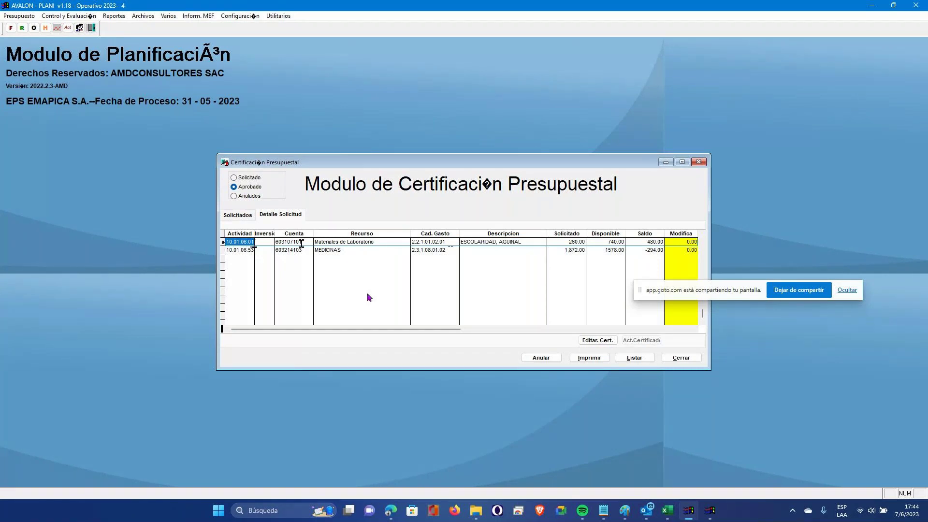
{"action": "left_click_drag", "start_coordinate": [455, 242], "coordinate": [403, 243]}
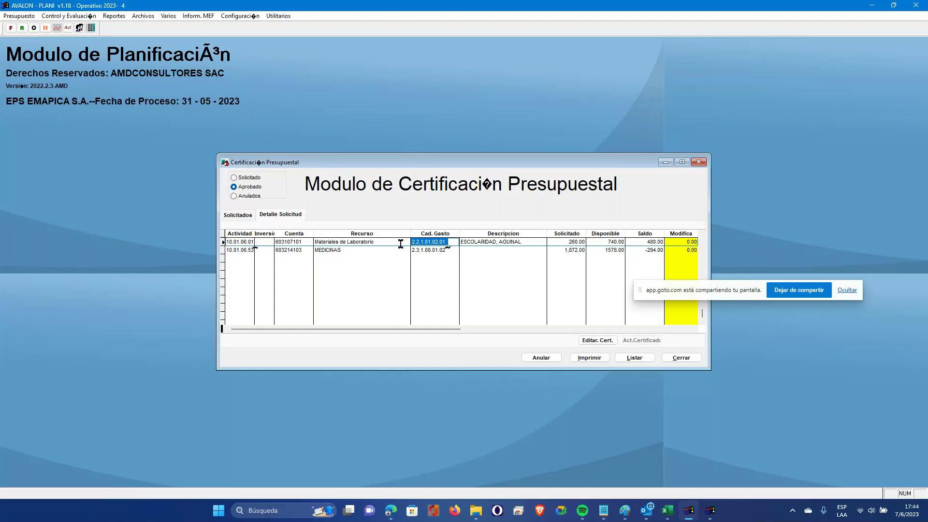
{"action": "left_click", "coordinate": [681, 358]}
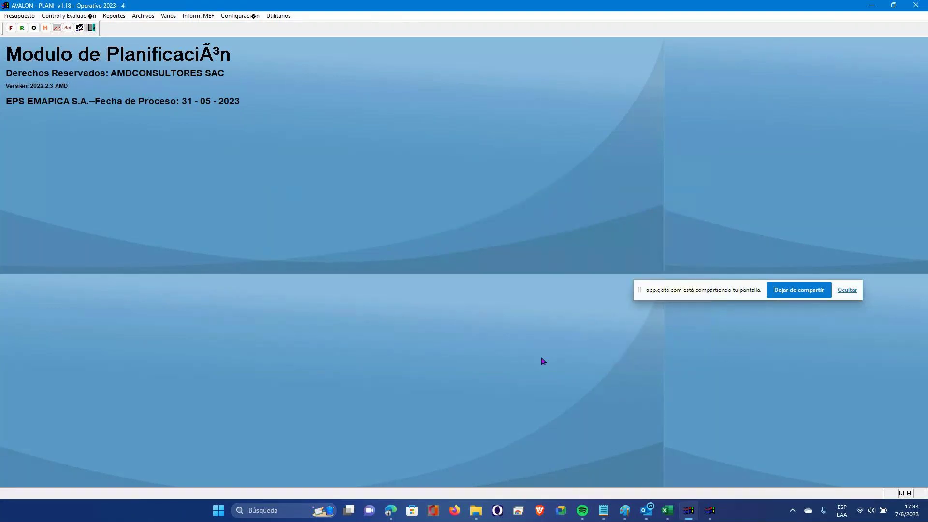
- Switch to the Excel workbook Libro1 and enter Proceso in cell A26 and 500000 in cell B26
{"action": "mouse_move", "coordinate": [676, 513]}
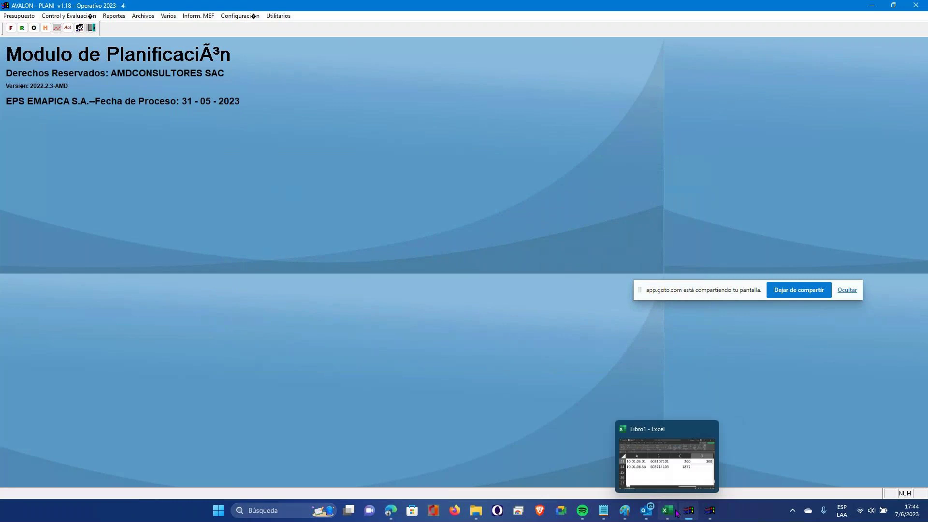
{"action": "left_click", "coordinate": [677, 513]}
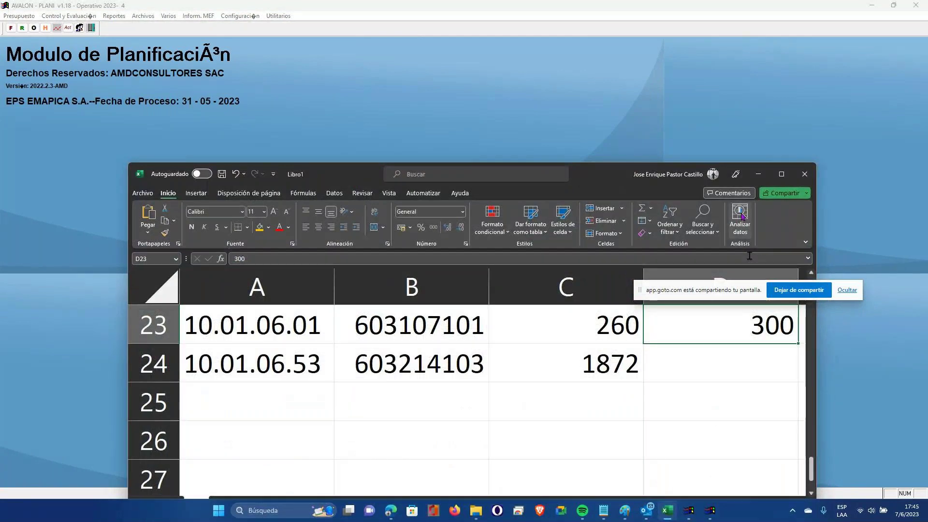
{"action": "left_click", "coordinate": [147, 277]}
{"action": "type", "text": "Proceso"}
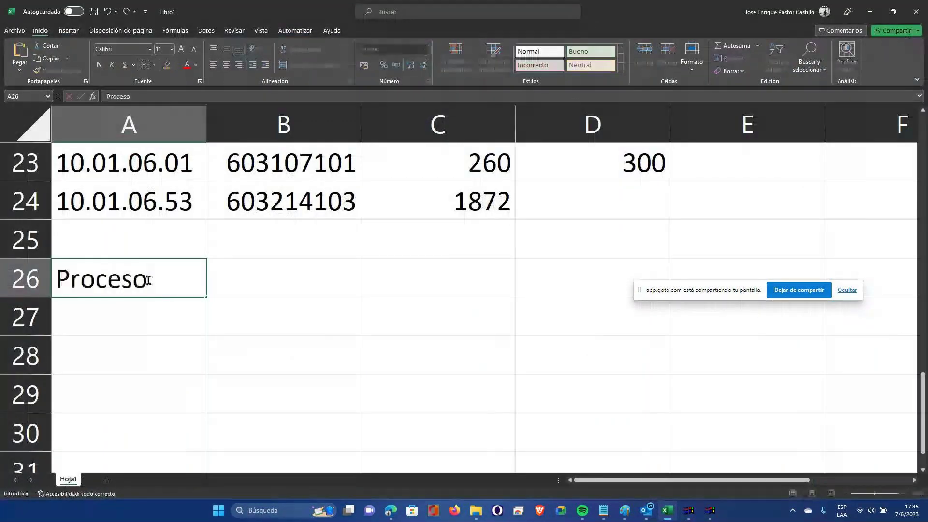
{"action": "key", "text": "ctrl+Return"}
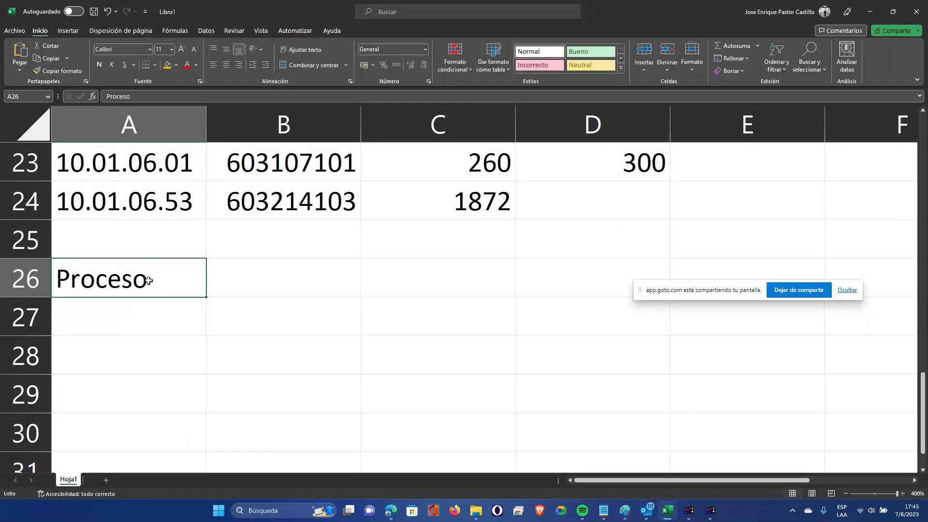
{"action": "key", "text": "Tab"}
{"action": "type", "text": "5000"}
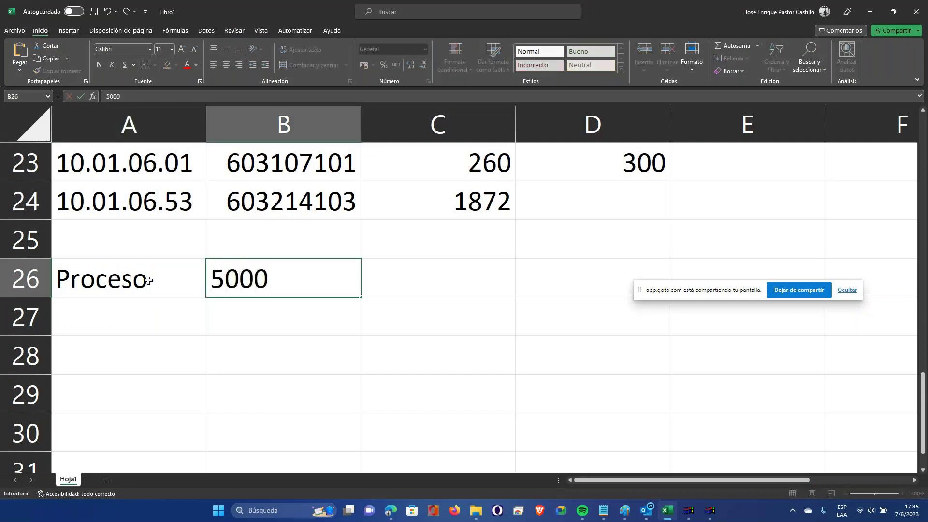
{"action": "type", "text": "00"}
{"action": "key", "text": "Return"}
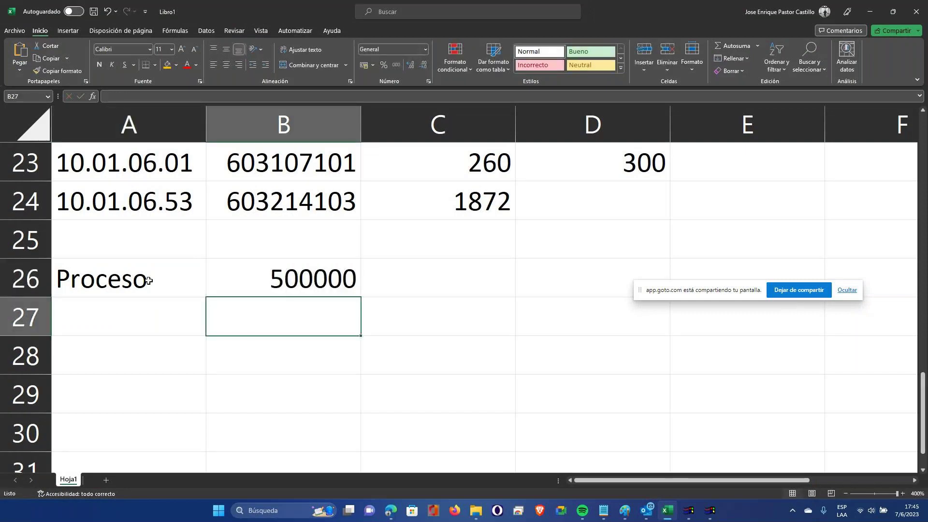
- Enter 2023 in cell C26, next to the process amount
{"action": "key", "text": "Up"}
{"action": "key", "text": "Right"}
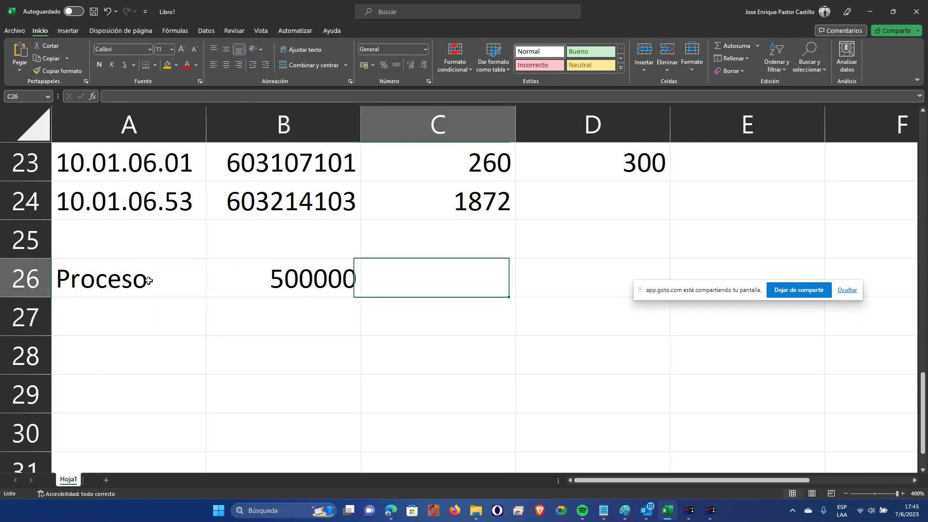
{"action": "type", "text": "D"}
{"action": "key", "text": "BackSpace"}
{"action": "type", "text": "2023"}
{"action": "key", "text": "Return"}
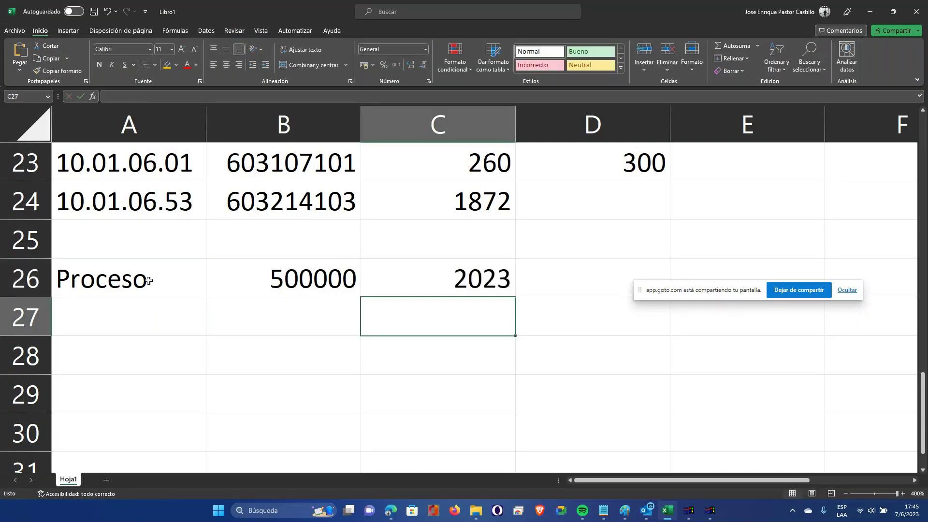
- Enter | entregable in cell B28 and its amount 100000 in cell C28
{"action": "key", "text": "Left"}
{"action": "key", "text": "Down"}
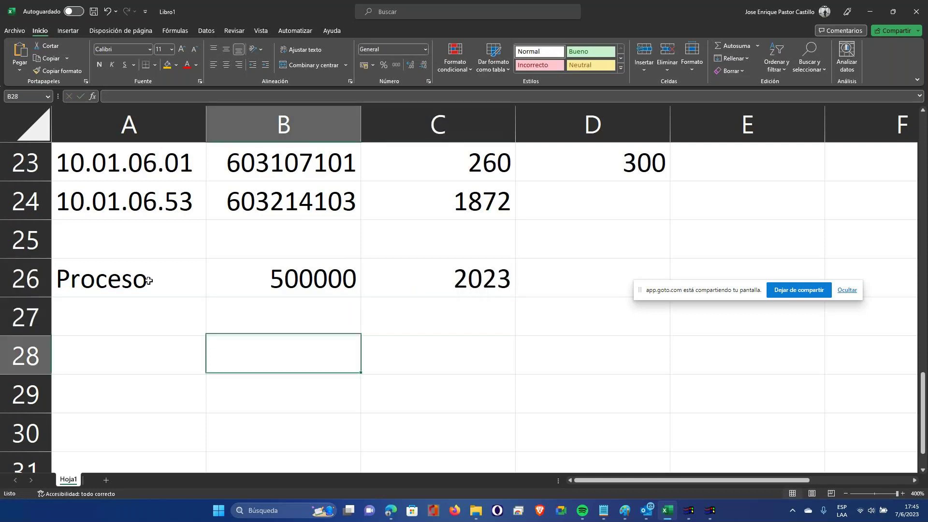
{"action": "type", "text": "| "}
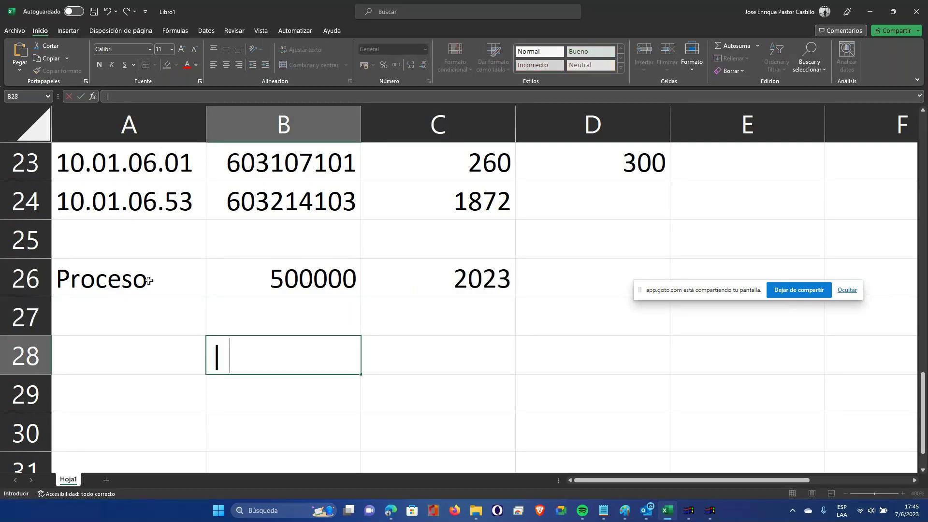
{"action": "type", "text": "entregable"}
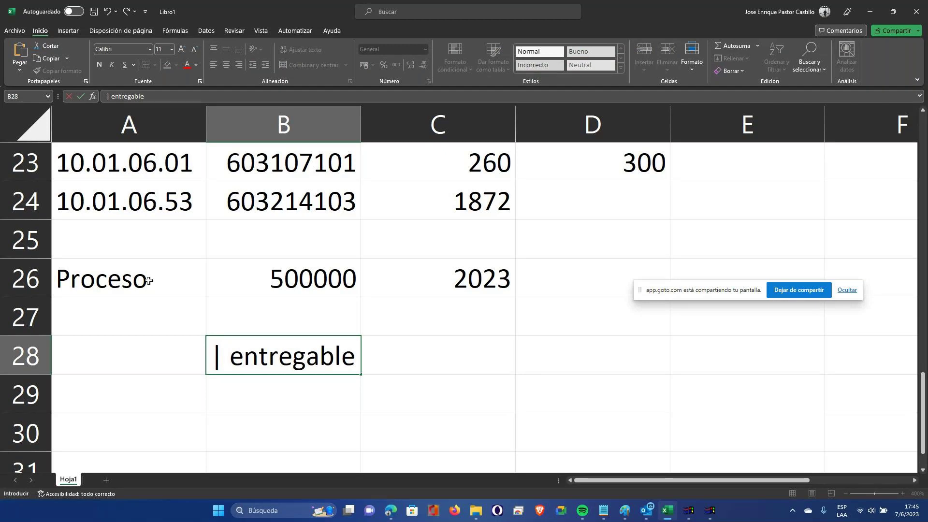
{"action": "key", "text": "Tab"}
{"action": "type", "text": "1000"}
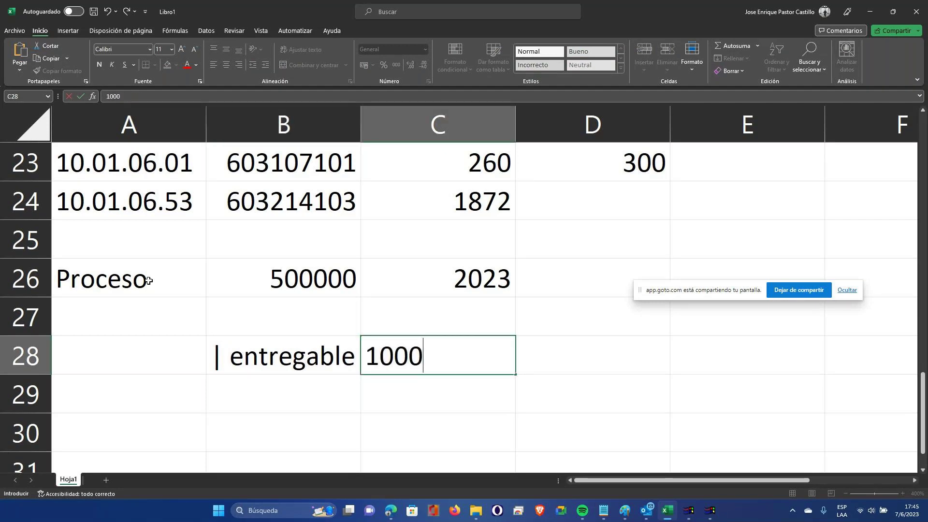
{"action": "key", "text": "Tab"}
{"action": "key", "text": "shift+Tab"}
{"action": "key", "text": "F2"}
{"action": "type", "text": "00"}
{"action": "key", "text": "Return"}
- Add the second deliverable, with 2 entregable in cell B29 and 200000 in cell C29
{"action": "key", "text": "Left"}
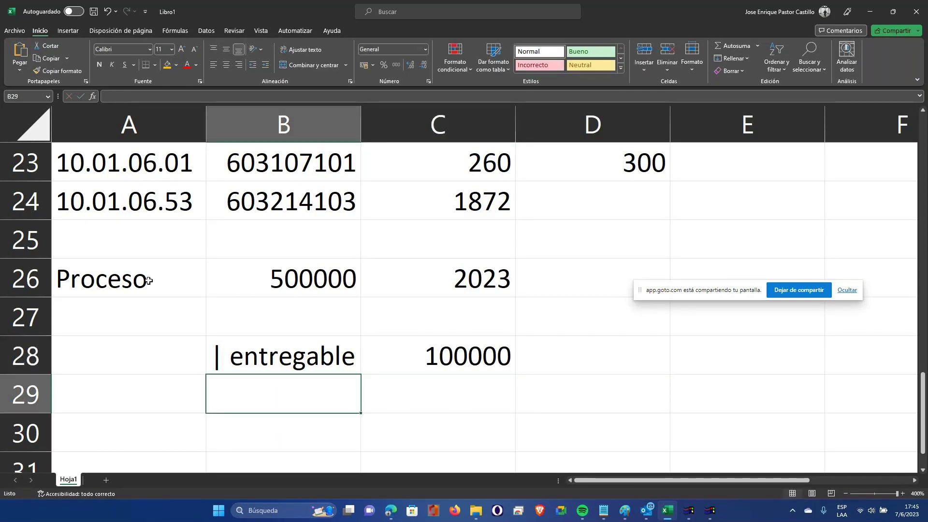
{"action": "type", "text": "2 entregable"}
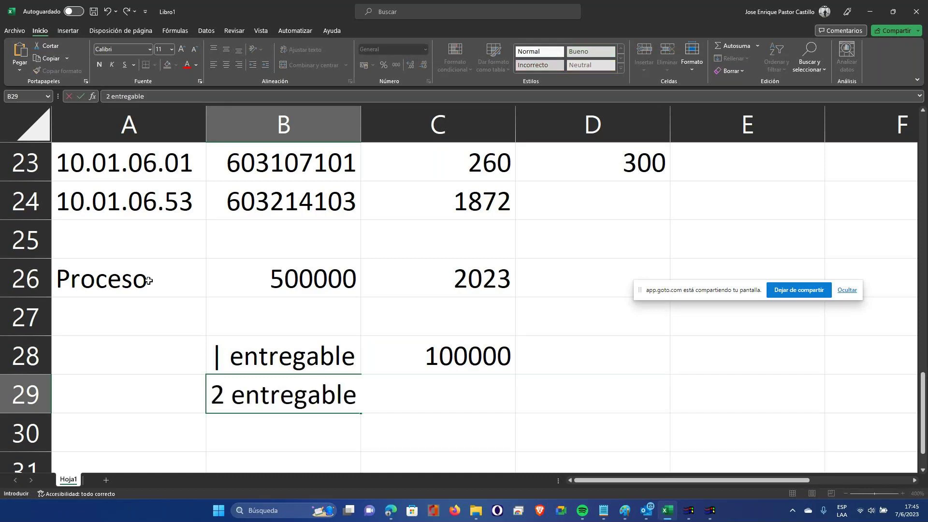
{"action": "key", "text": "Tab"}
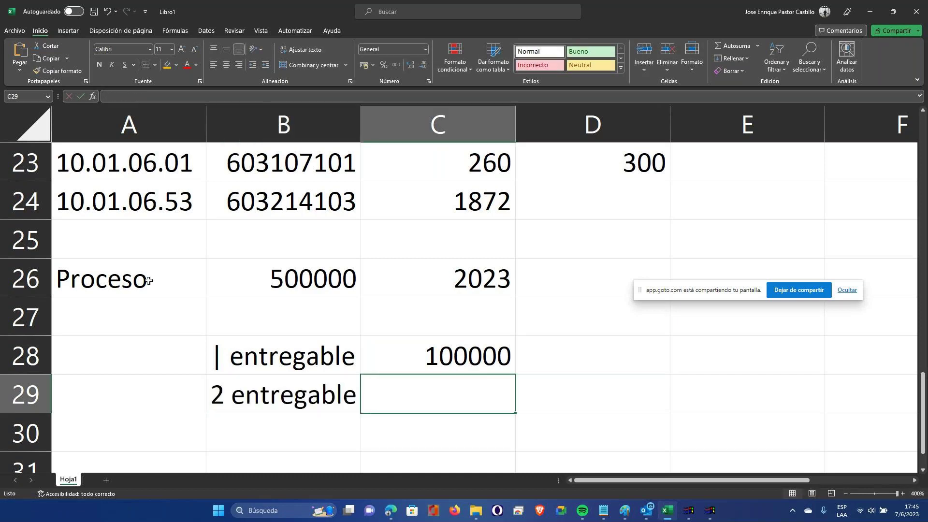
{"action": "type", "text": "20000"}
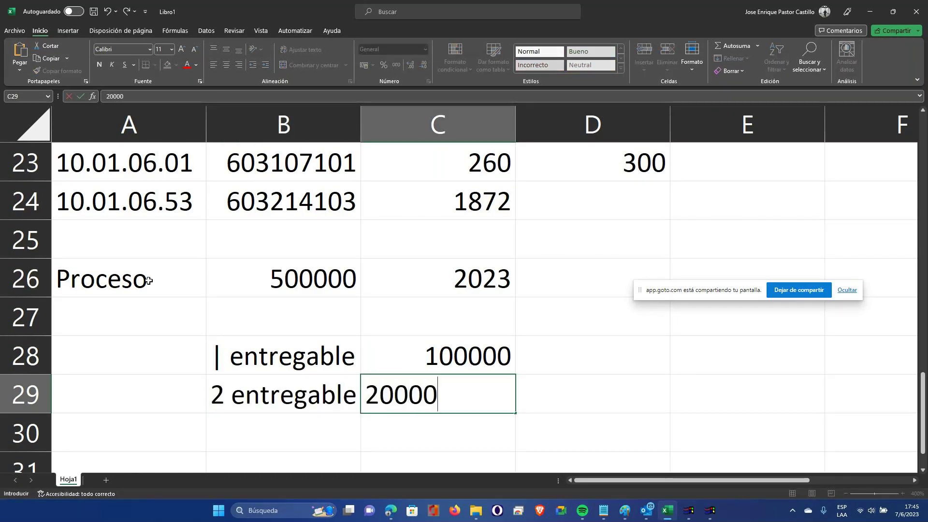
{"action": "type", "text": "0"}
{"action": "key", "text": "Return"}
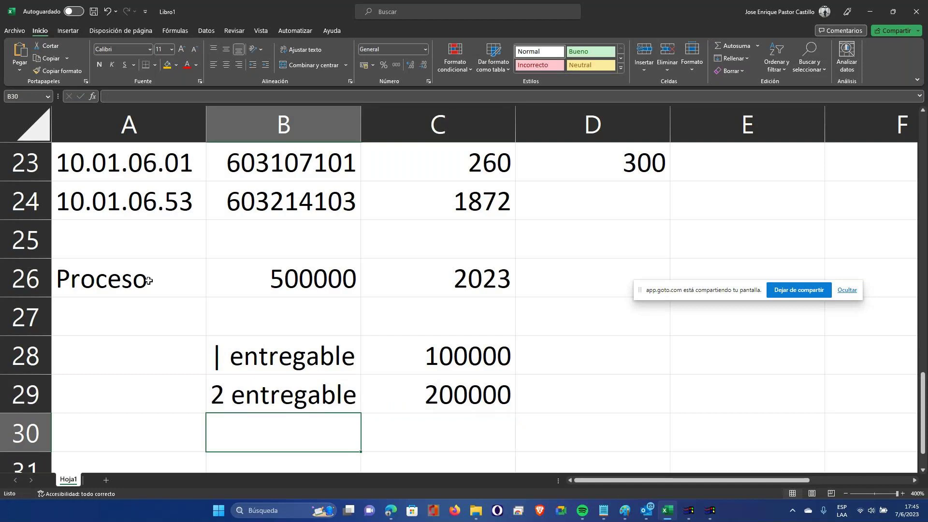
- Add the third deliverable, with 3 entregable in cell B30 and 200000 in cell C30
{"action": "type", "text": "3 entregable"}
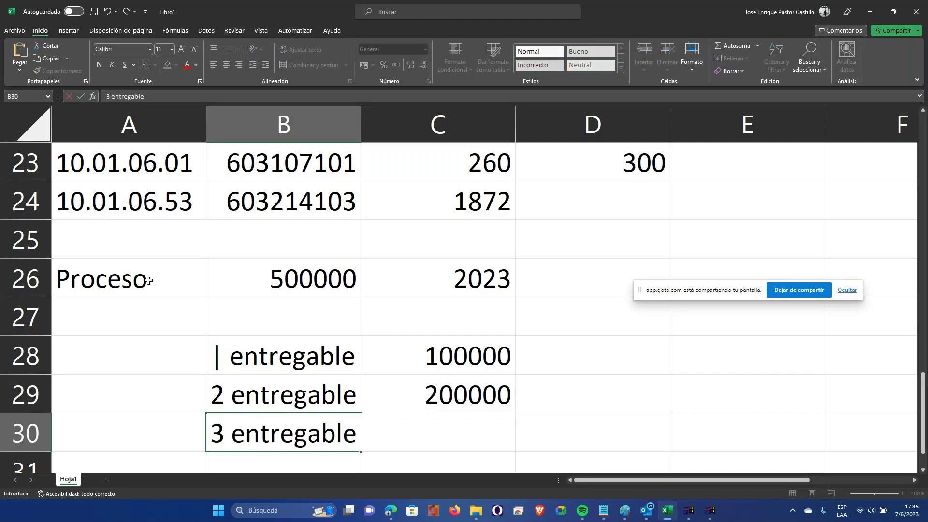
{"action": "scroll", "coordinate": [149, 281], "scroll_direction": "down", "scroll_amount": 1}
{"action": "key", "text": "Tab"}
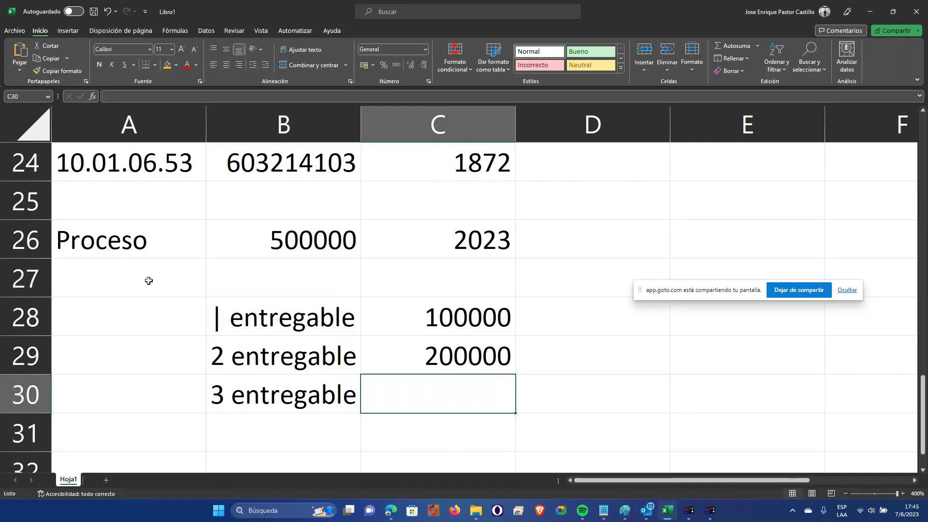
{"action": "type", "text": "200000"}
{"action": "key", "text": "Return"}
- Apply an orange fill to the process amount in B26 and the three deliverable amounts in C28:C30
{"action": "key", "text": "Up"}
{"action": "key", "text": "Up"}
{"action": "key", "text": "Up"}
{"action": "key", "text": "Up"}
{"action": "key", "text": "Up"}
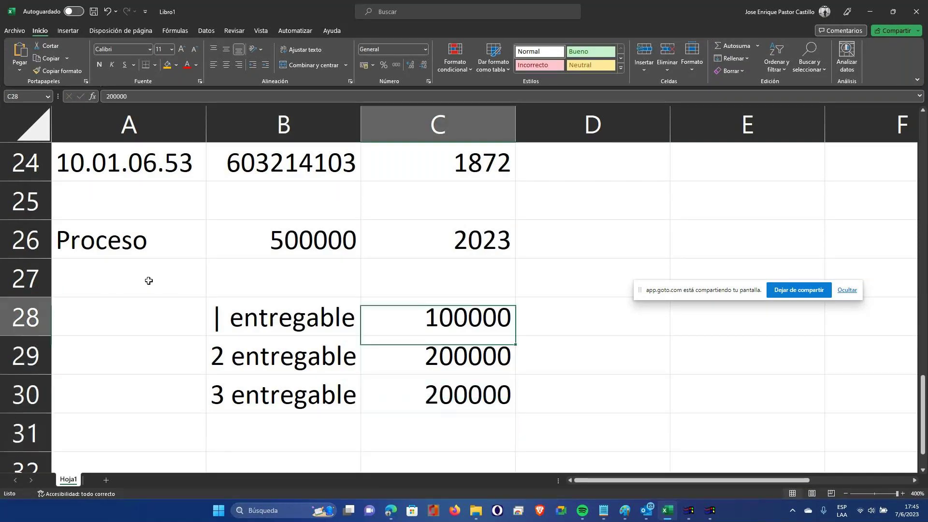
{"action": "key", "text": "Left"}
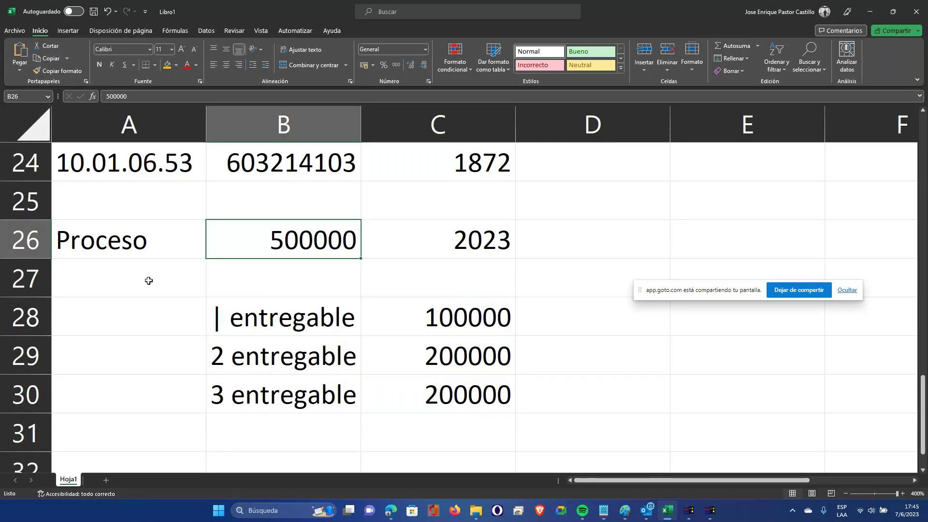
{"action": "left_click", "coordinate": [165, 68]}
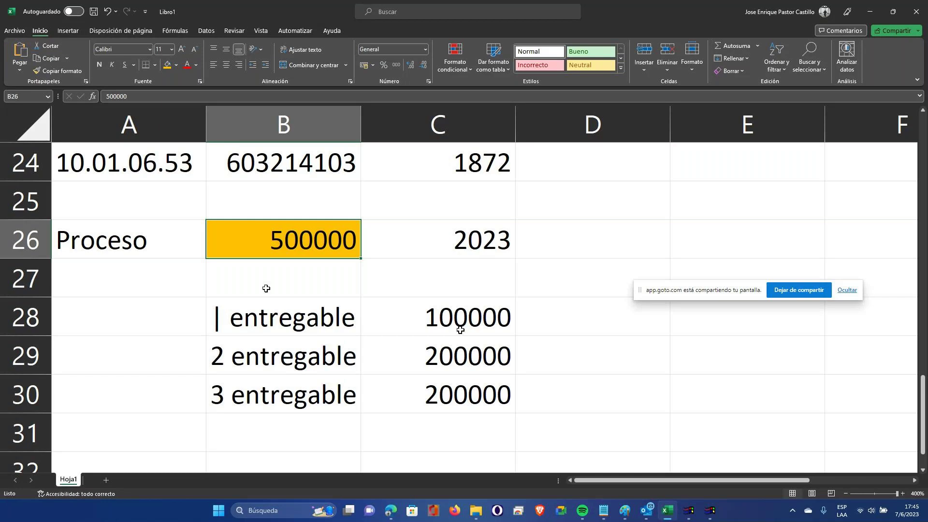
{"action": "left_click_drag", "start_coordinate": [461, 317], "coordinate": [475, 386]}
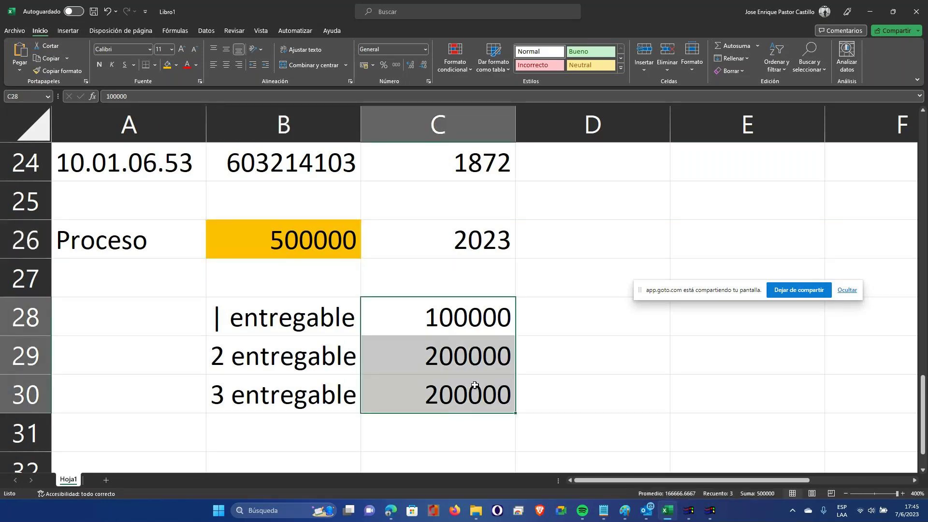
{"action": "key", "text": "F4"}
- Enter the heading Devengados in cell C27, above the deliverable amounts
{"action": "key", "text": "Up"}
{"action": "type", "text": "Devengado"}
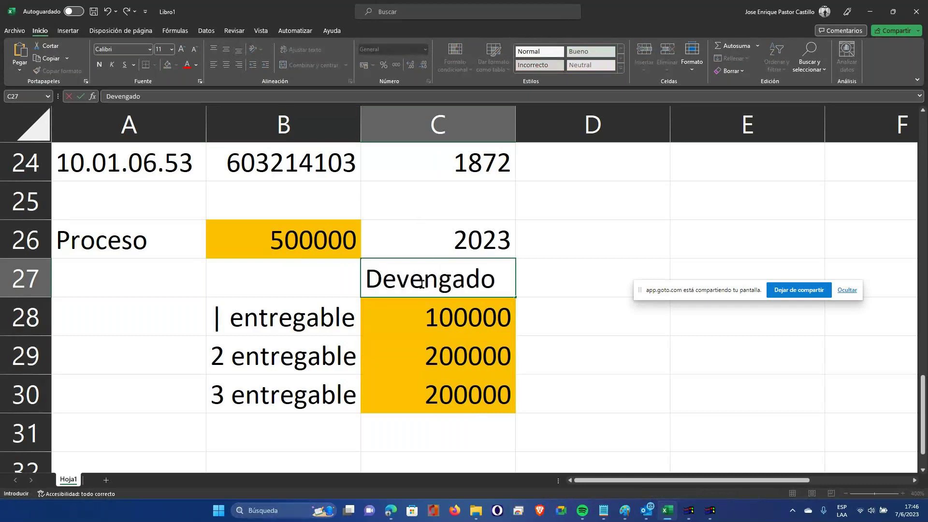
{"action": "type", "text": "s"}
{"action": "key", "text": "Return"}
- Review the process amount in B26 against each deliverable amount in C28 to C30
{"action": "key", "text": "Up"}
{"action": "key", "text": "Up"}
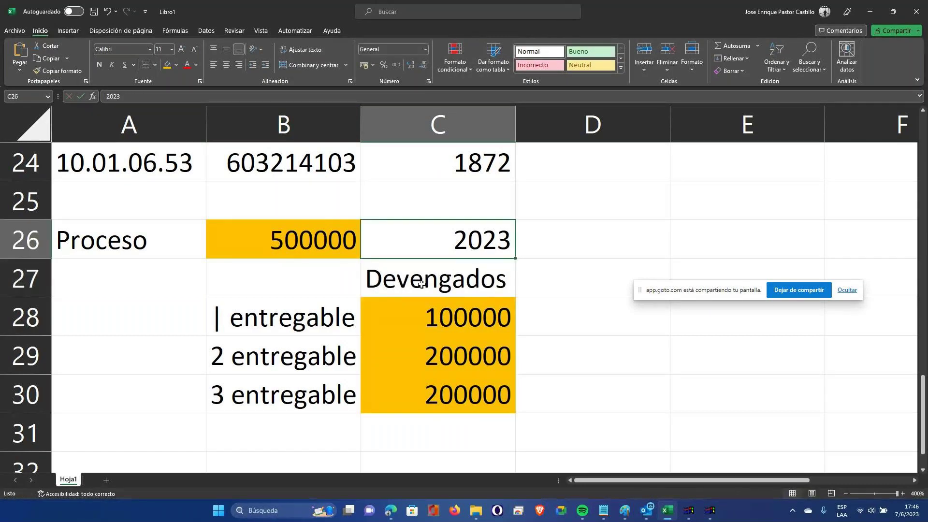
{"action": "key", "text": "Left"}
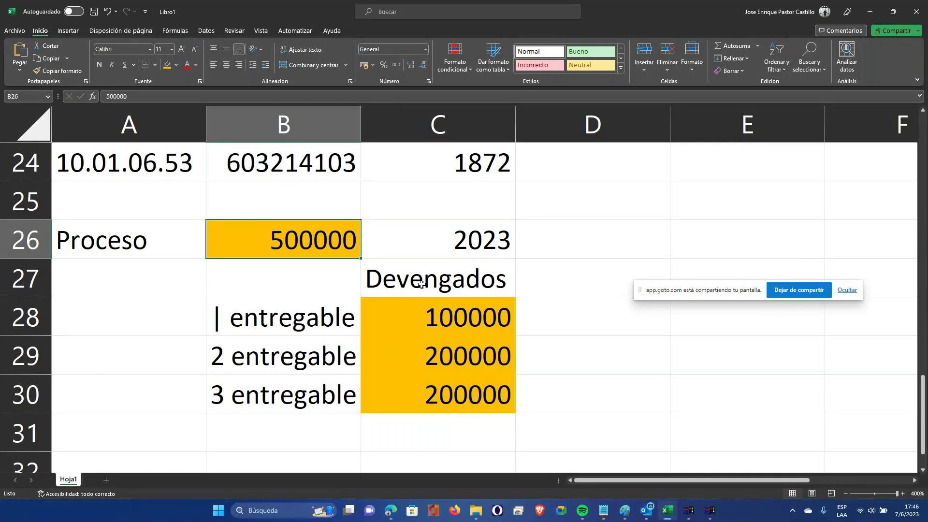
{"action": "key", "text": "Down"}
{"action": "key", "text": "Down"}
{"action": "key", "text": "Right"}
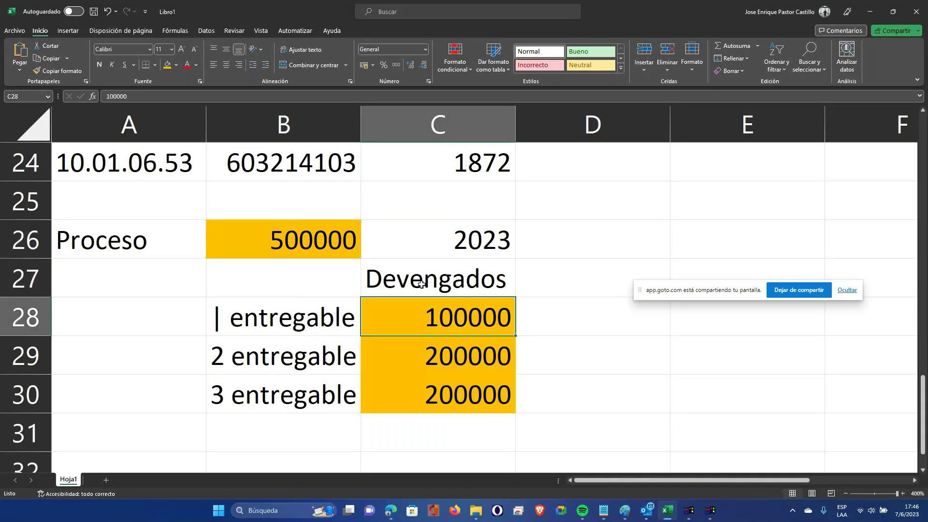
{"action": "key", "text": "Down"}
{"action": "key", "text": "Down"}
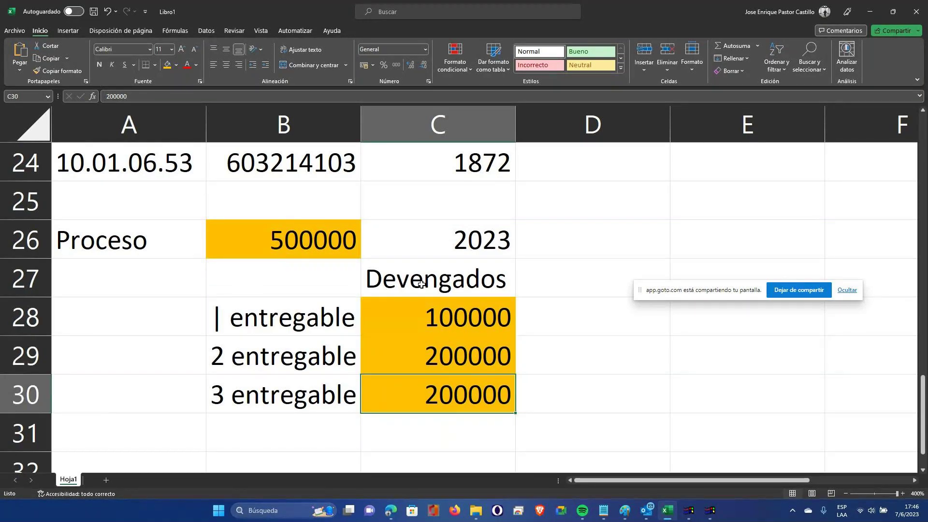
- Start a second example below the deliverables by entering Proceso in cell A32
{"action": "scroll", "coordinate": [259, 375], "scroll_direction": "down", "scroll_amount": 2}
{"action": "scroll", "coordinate": [259, 376], "scroll_direction": "up", "scroll_amount": 1}
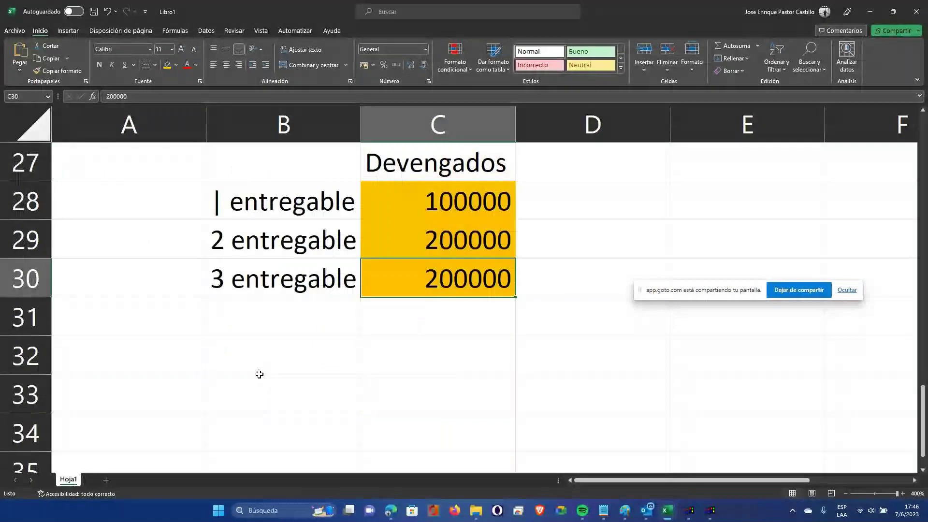
{"action": "left_click", "coordinate": [157, 361]}
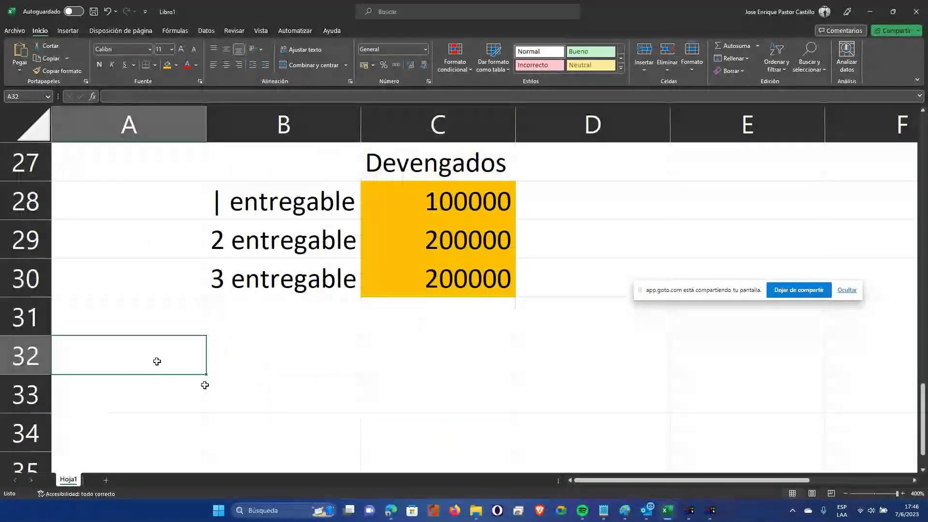
{"action": "type", "text": "Proceso"}
{"action": "key", "text": "Return"}
- Enter 600000 in cell B32 as the amount of the second process
{"action": "left_click", "coordinate": [213, 364]}
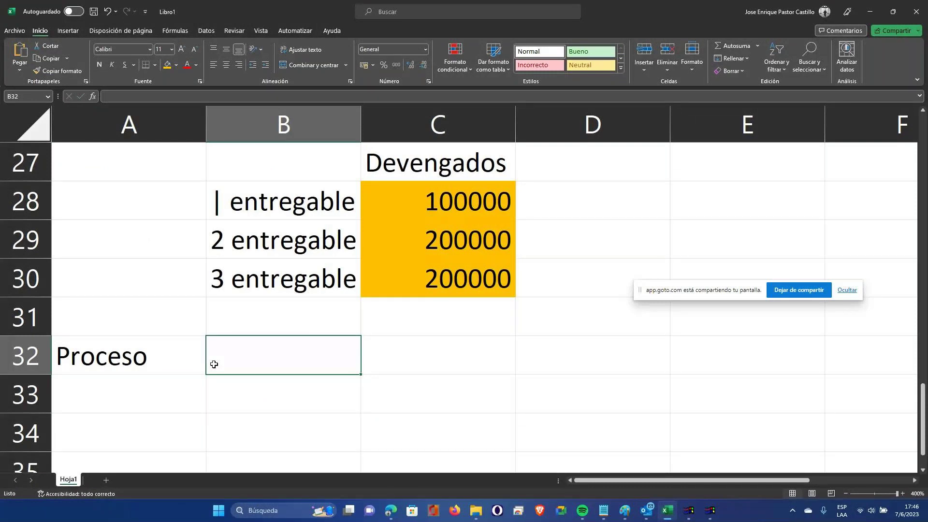
{"action": "type", "text": "6000"}
{"action": "key", "text": "Return"}
{"action": "key", "text": "Up"}
{"action": "key", "text": "Up"}
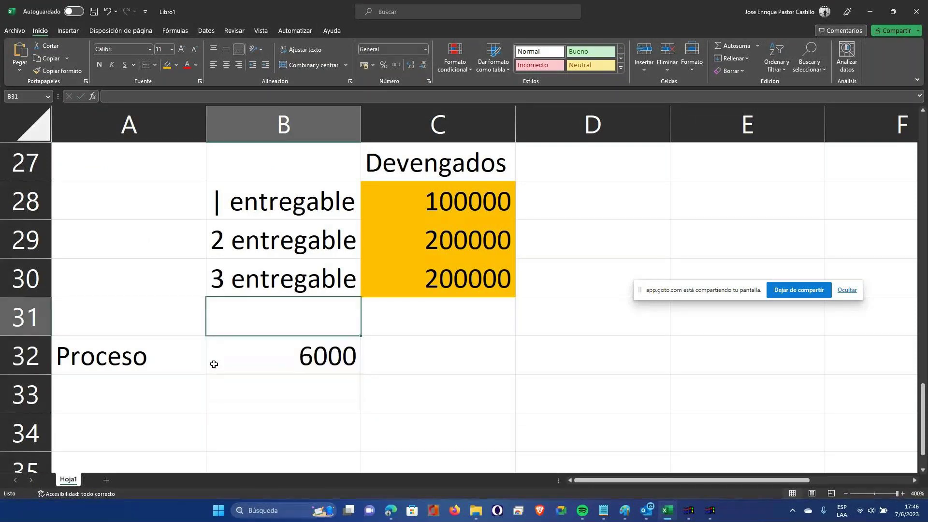
{"action": "left_click", "coordinate": [213, 364]}
{"action": "type", "text": "000"}
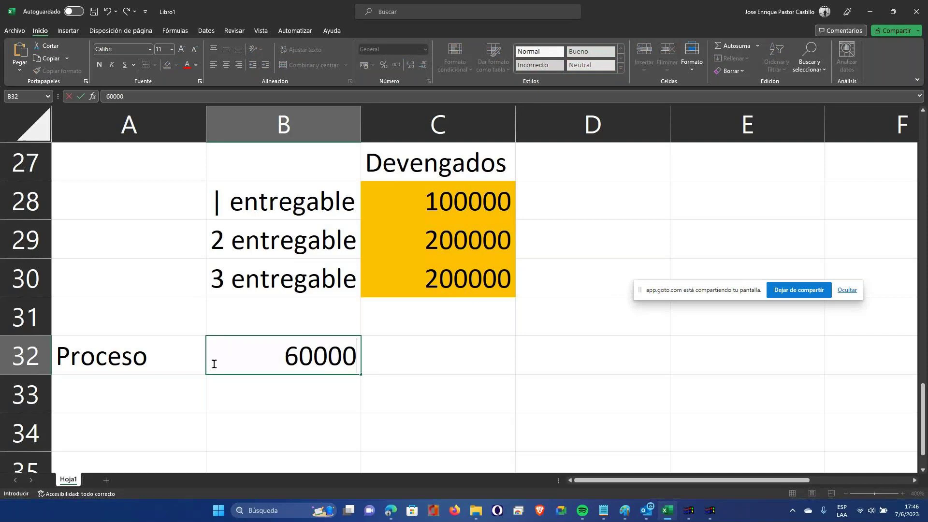
{"action": "key", "text": "Return"}
- Enter the year 2023 in cell C31 and the amount 300000 below it in C32
{"action": "key", "text": "Up"}
{"action": "key", "text": "Up"}
{"action": "key", "text": "Right"}
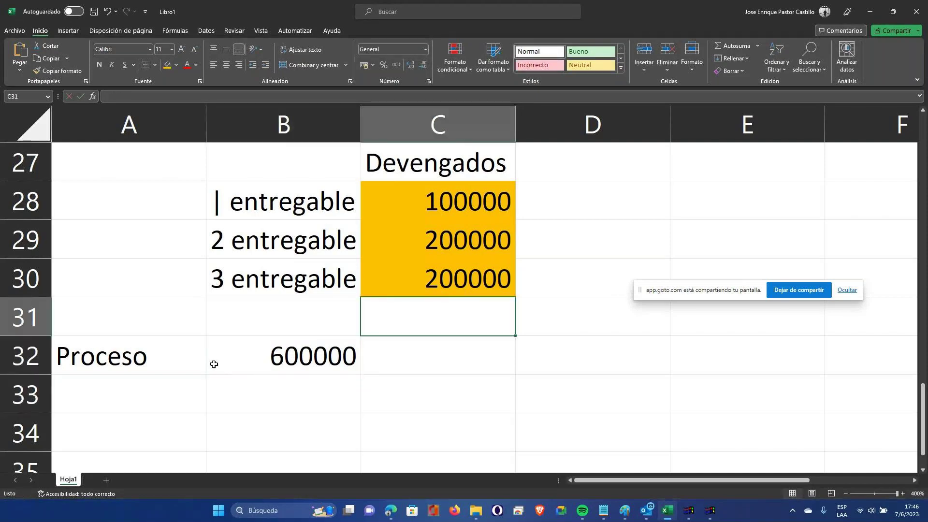
{"action": "type", "text": "2023"}
{"action": "key", "text": "Return"}
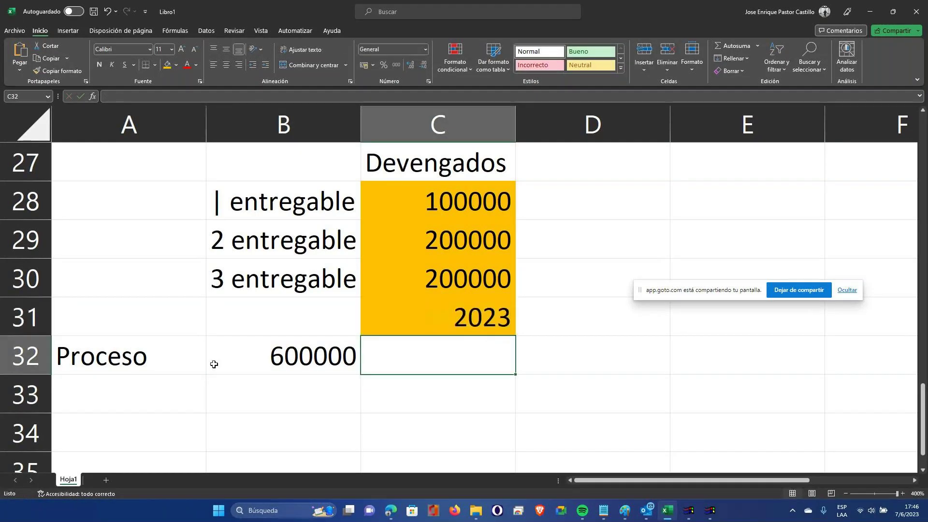
{"action": "type", "text": "3000  "}
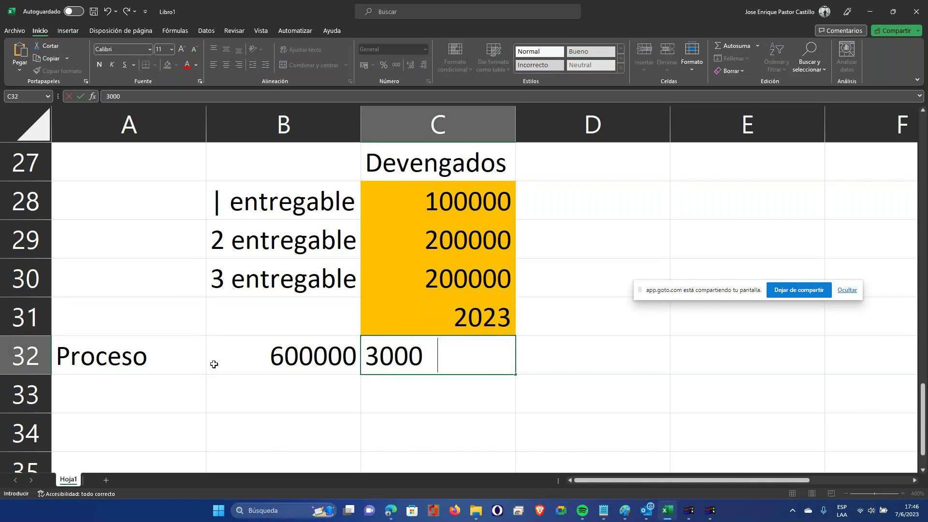
{"action": "type", "text": "00"}
{"action": "key", "text": "Return"}
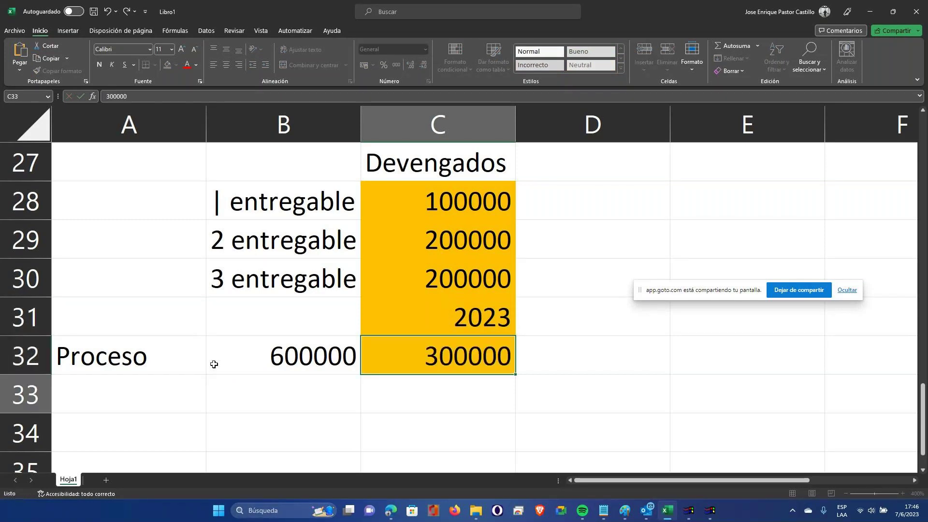
- Enter the year 2024 in cell D31 and the amount 300000 below it in D32
{"action": "key", "text": "Up"}
{"action": "key", "text": "Up"}
{"action": "key", "text": "Right"}
{"action": "type", "text": "2024"}
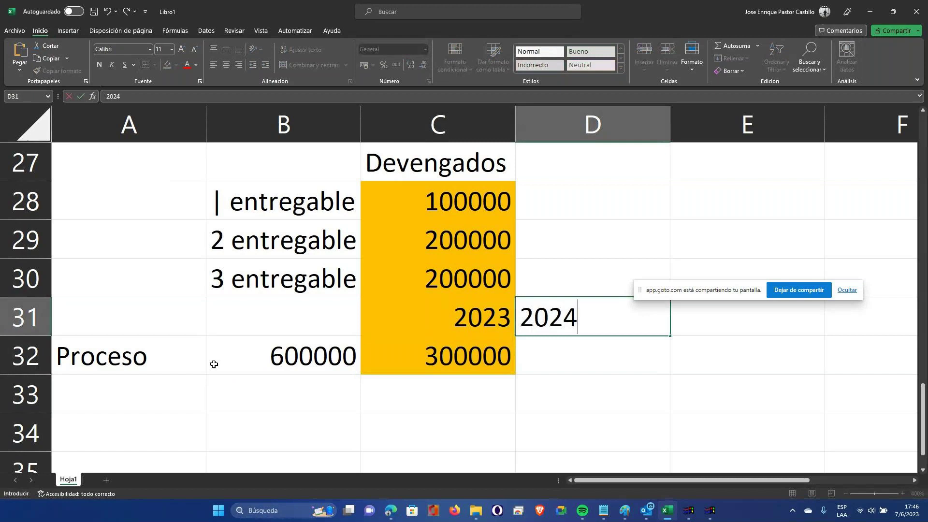
{"action": "key", "text": "Return"}
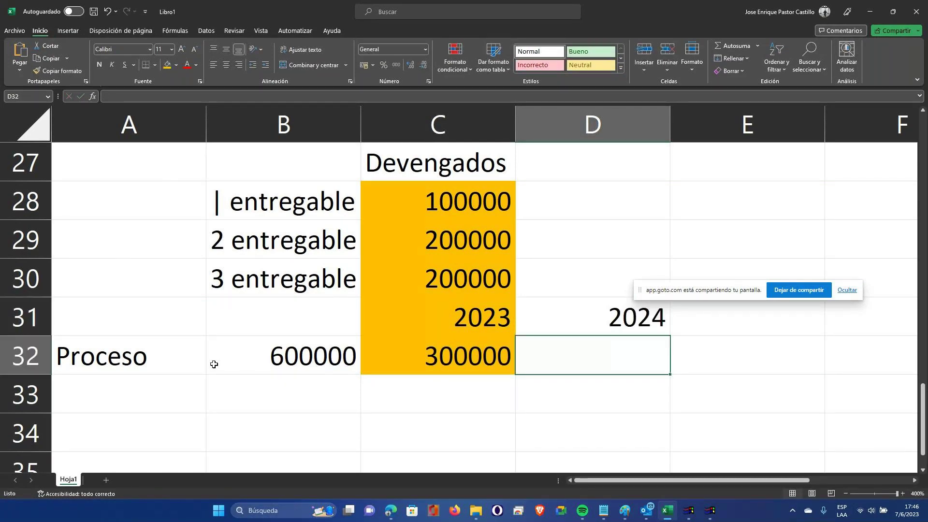
{"action": "type", "text": "300000"}
{"action": "key", "text": "Return"}
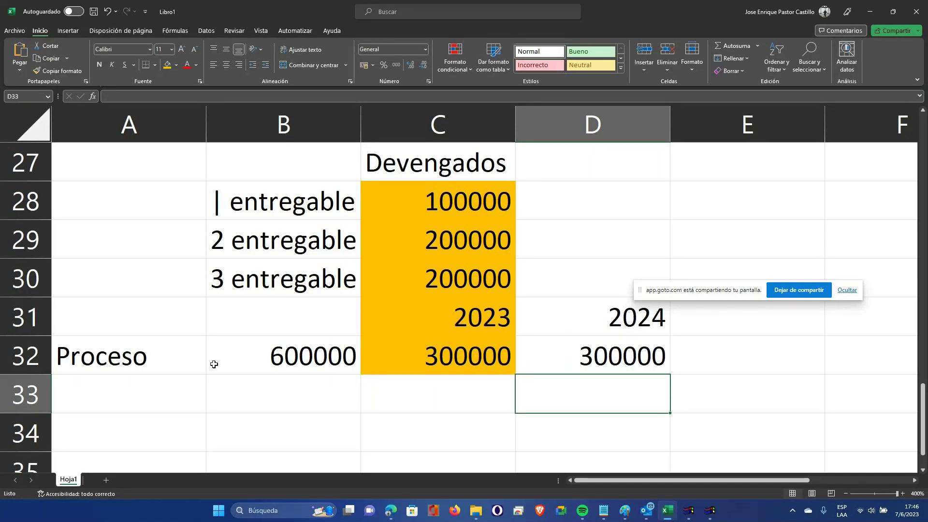
- Enter the note "Certificar solo 300000" in cell C33, below the 2023 amount of the second process
{"action": "key", "text": "Left"}
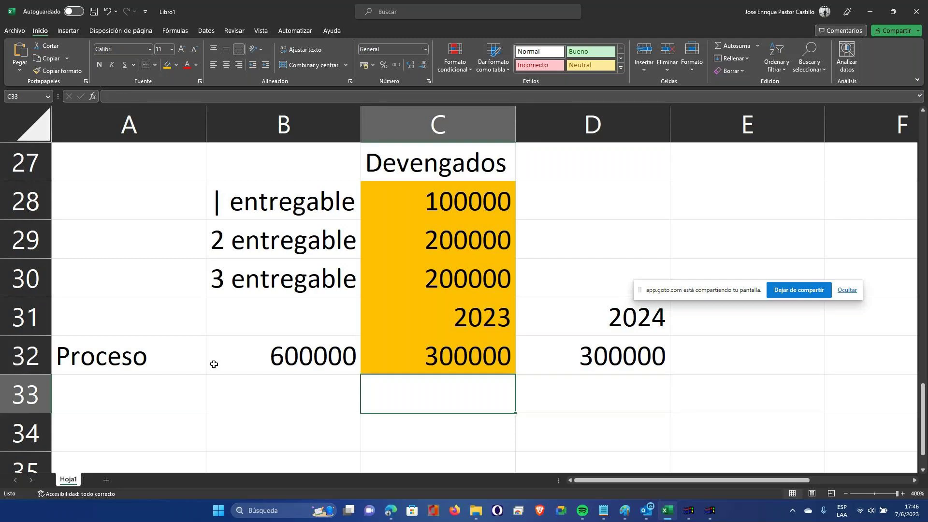
{"action": "type", "text": "Certo"}
{"action": "type", "text": "fi"}
{"action": "key", "text": "BackSpace"}
{"action": "key", "text": "BackSpace"}
{"action": "key", "text": "BackSpace"}
{"action": "type", "text": "ificar"}
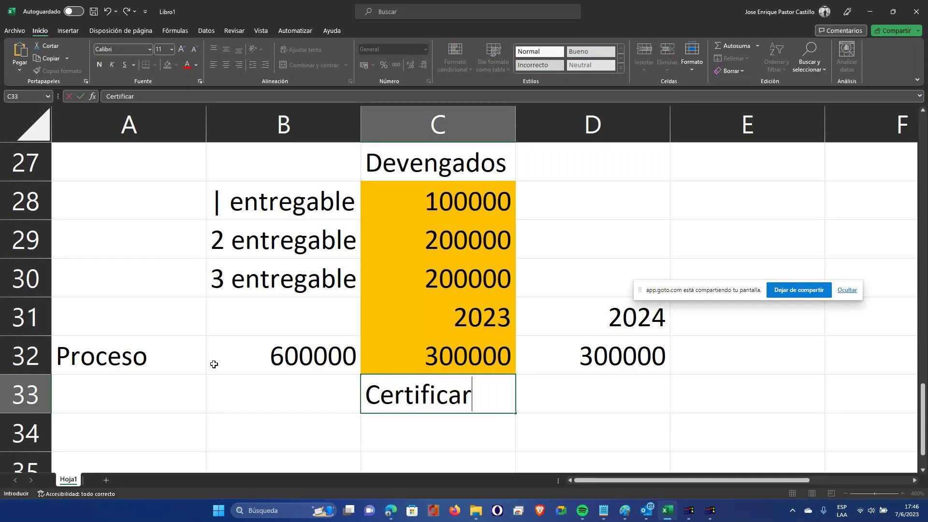
{"action": "key", "text": "BackSpace"}
{"action": "type", "text": "spñ"}
{"action": "key", "text": "BackSpace"}
{"action": "key", "text": "BackSpace"}
{"action": "key", "text": "BackSpace"}
{"action": "key", "text": "BackSpace"}
{"action": "type", "text": "r solo"}
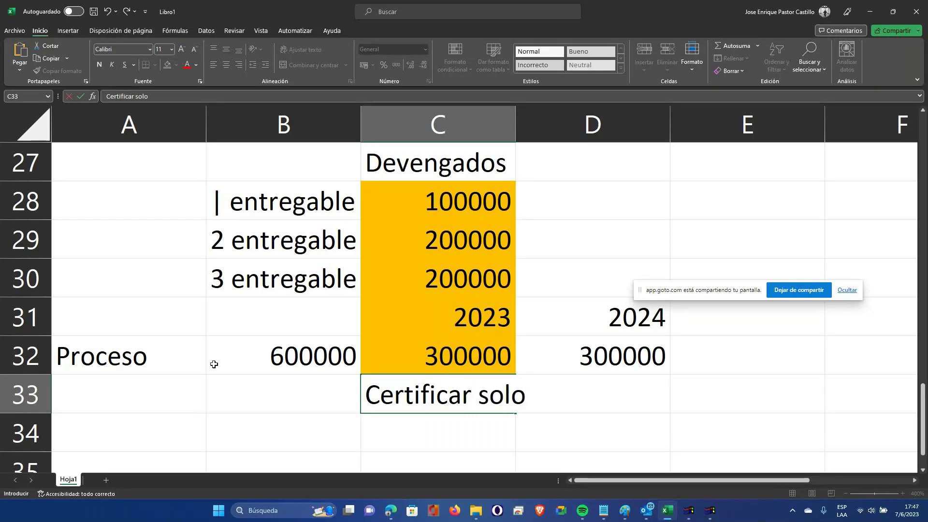
{"action": "type", "text": "  300"}
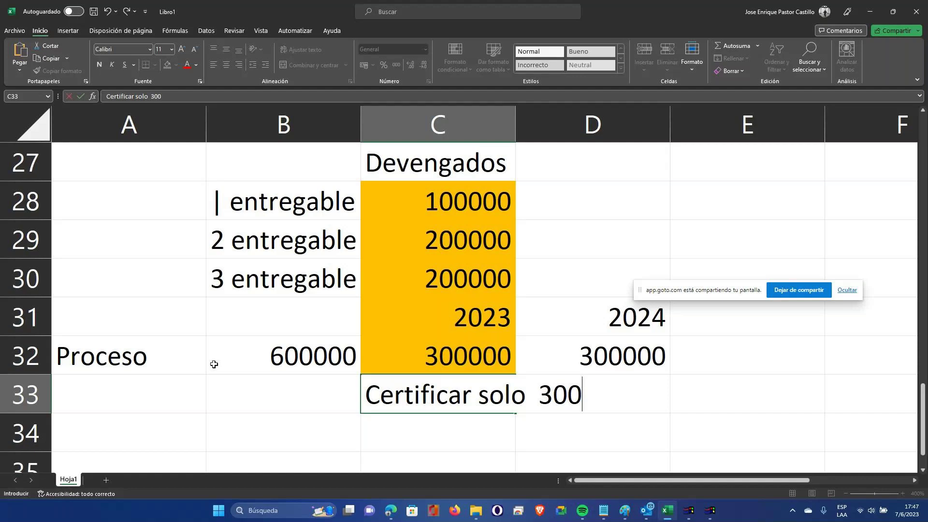
{"action": "type", "text": "000"}
{"action": "key", "text": "Return"}
- Enter "Orden 300000" in cell C34, directly below the certification note
{"action": "type", "text": "Orden "}
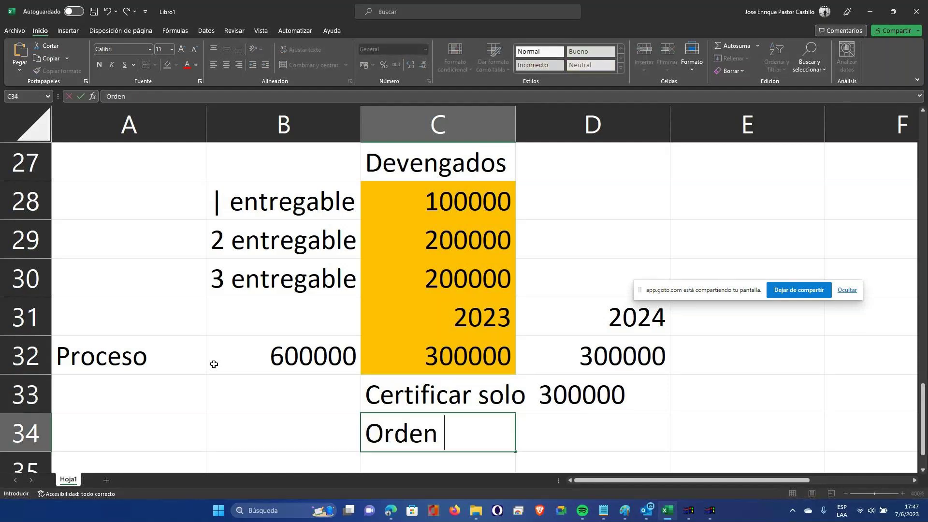
{"action": "type", "text": "300000"}
{"action": "key", "text": "Return"}
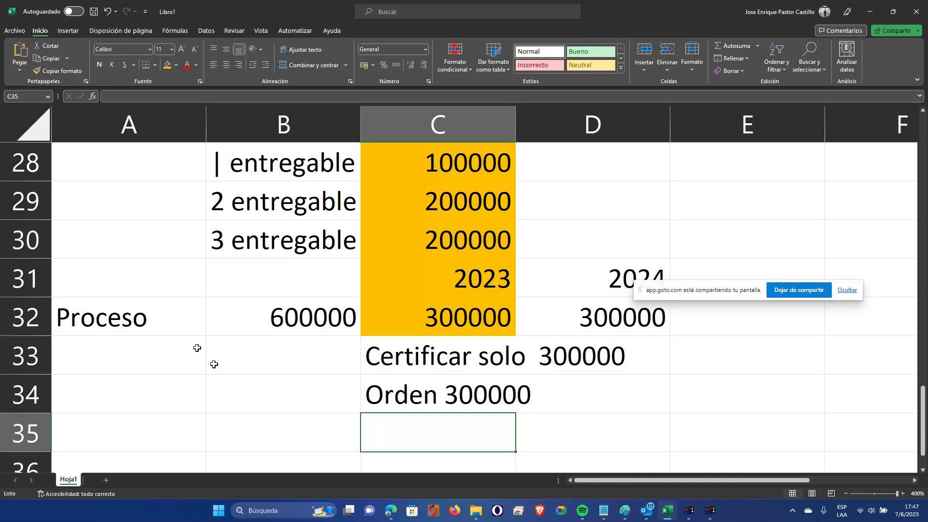
{"action": "scroll", "coordinate": [363, 306], "scroll_direction": "up", "scroll_amount": 1}
{"action": "scroll", "coordinate": [364, 308], "scroll_direction": "down", "scroll_amount": 1}
{"action": "scroll", "coordinate": [363, 308], "scroll_direction": "up", "scroll_amount": 1}
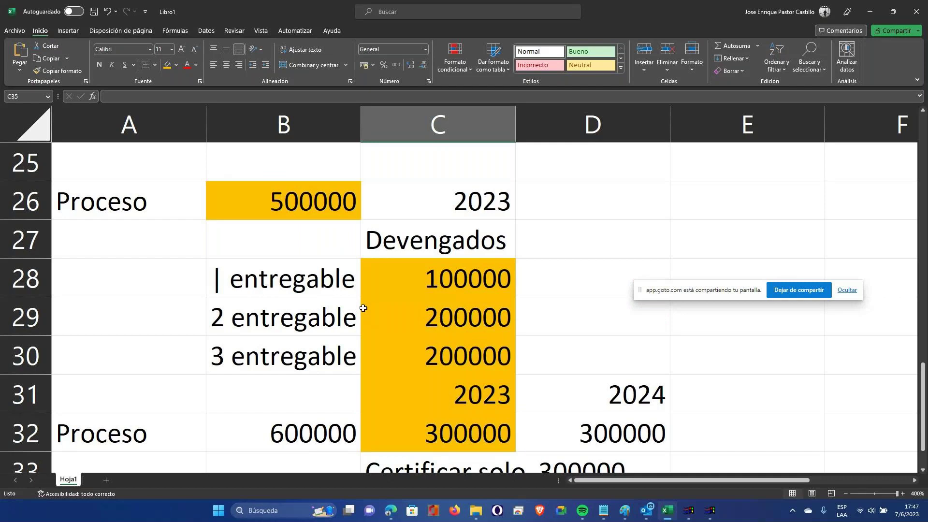
- Switch to AVALON - PLANI and open the request detail of the approved budget certification for Expediente de Prueba
{"action": "left_click", "coordinate": [698, 513]}
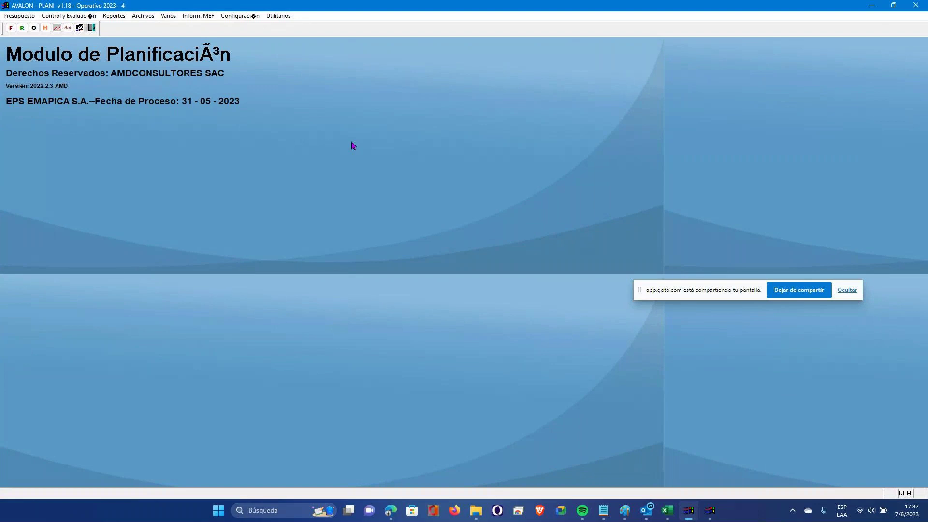
{"action": "left_click", "coordinate": [77, 16]}
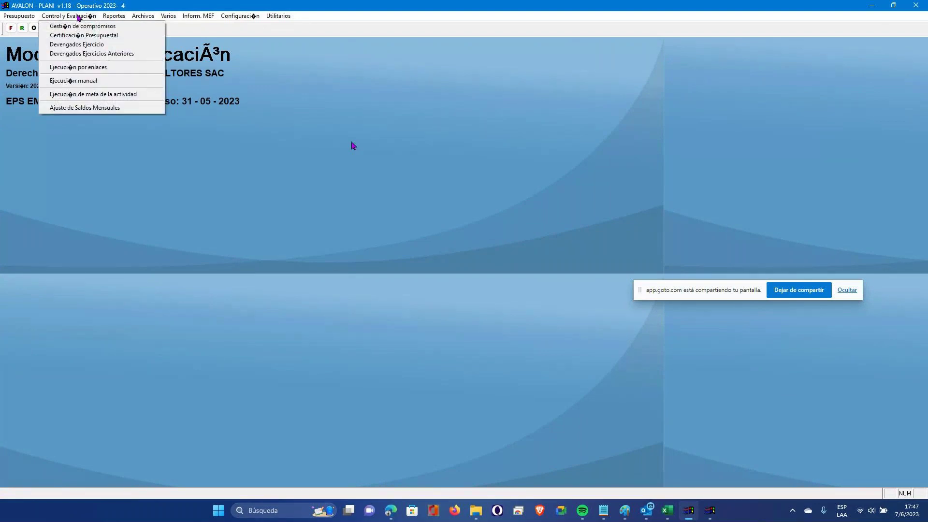
{"action": "left_click", "coordinate": [78, 36]}
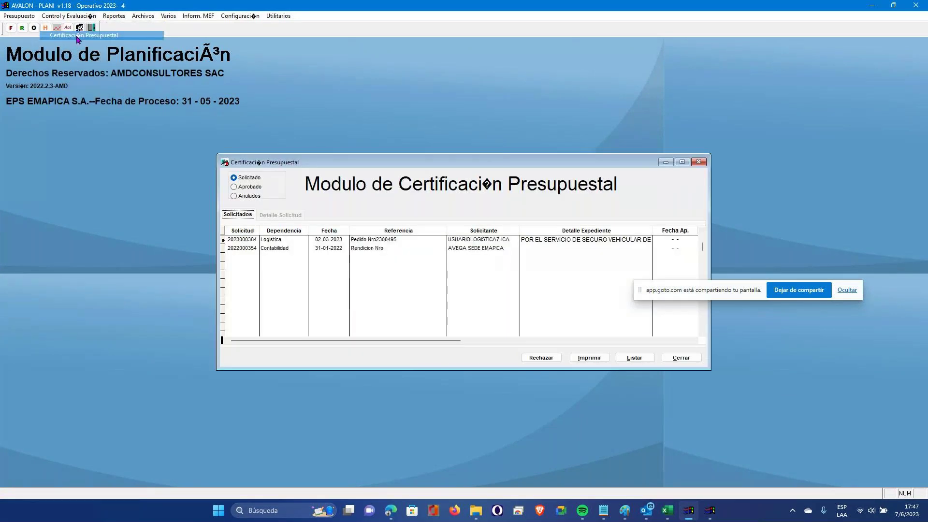
{"action": "left_click", "coordinate": [252, 187]}
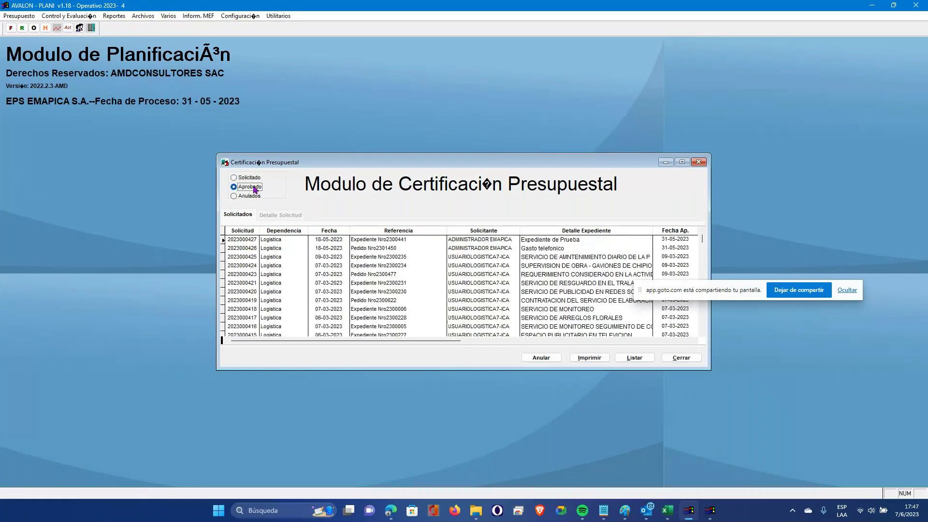
{"action": "left_click", "coordinate": [250, 240]}
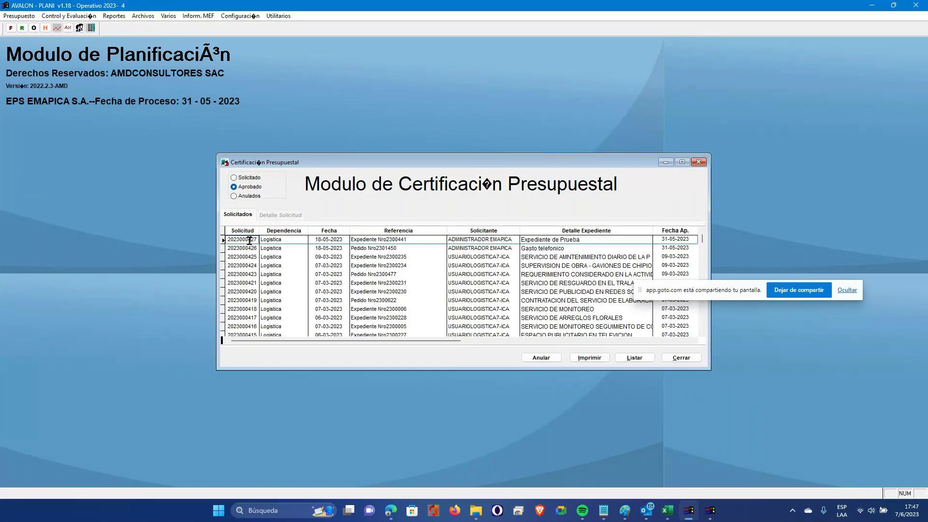
{"action": "double_click", "coordinate": [250, 239]}
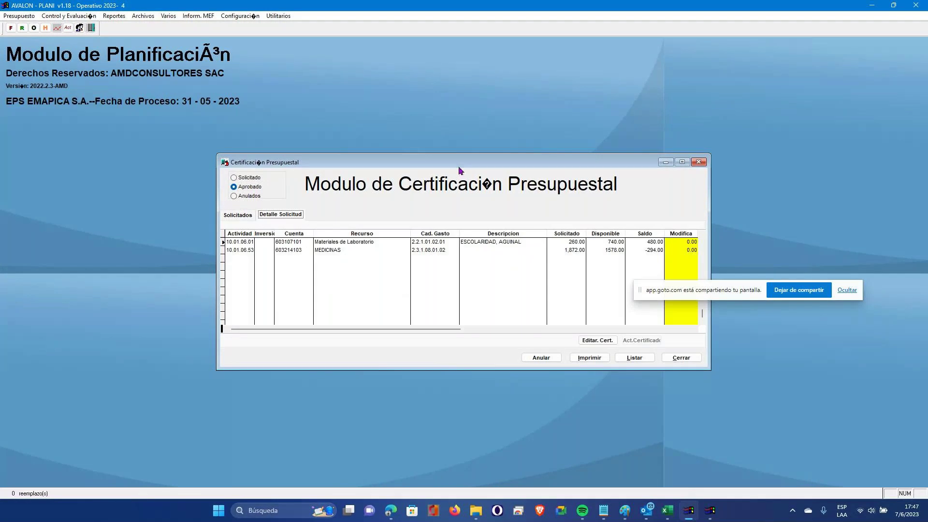
- Enable editing of the certification and set the Modifica amount of Materiales de Laboratorio to 100
{"action": "left_click_drag", "start_coordinate": [458, 165], "coordinate": [329, 65]}
{"action": "left_click", "coordinate": [460, 239]}
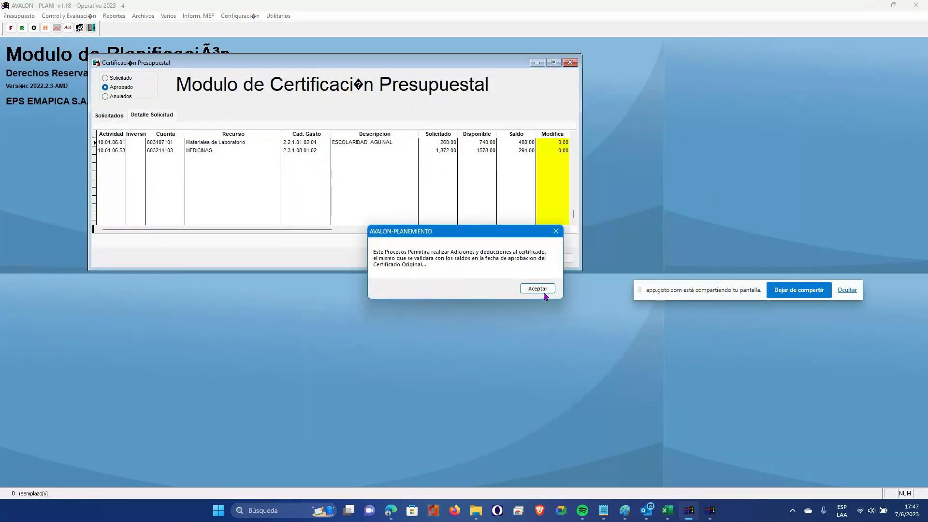
{"action": "left_click", "coordinate": [541, 290]}
{"action": "left_click", "coordinate": [543, 143]}
{"action": "type", "text": "100"}
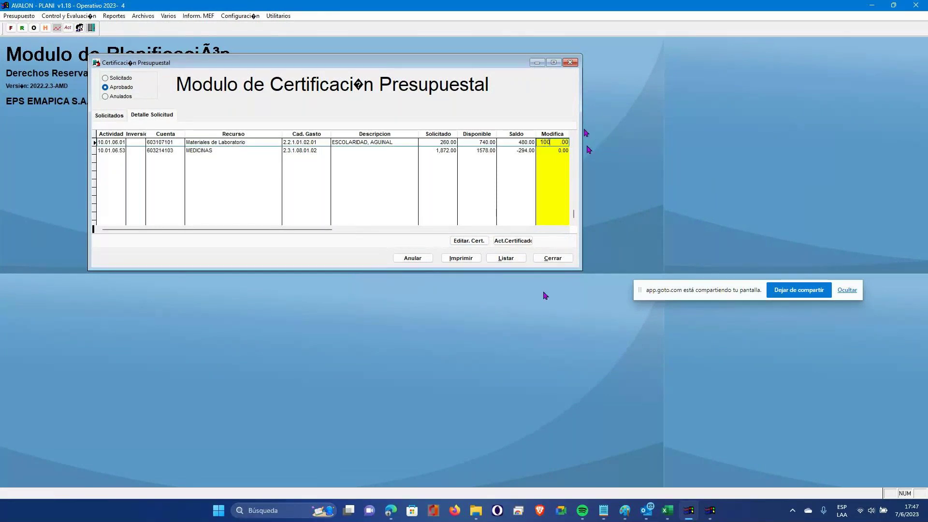
- Set the Modifica amount of MEDICINAS to -200 and update the certificate with the adjustments
{"action": "left_click", "coordinate": [544, 150]}
{"action": "type", "text": "-200"}
{"action": "key", "text": "Return"}
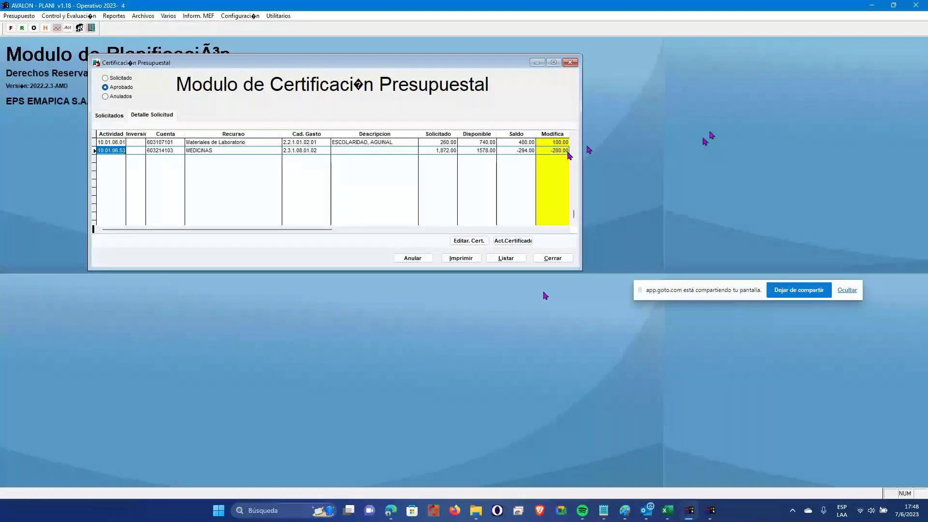
{"action": "left_click", "coordinate": [513, 240]}
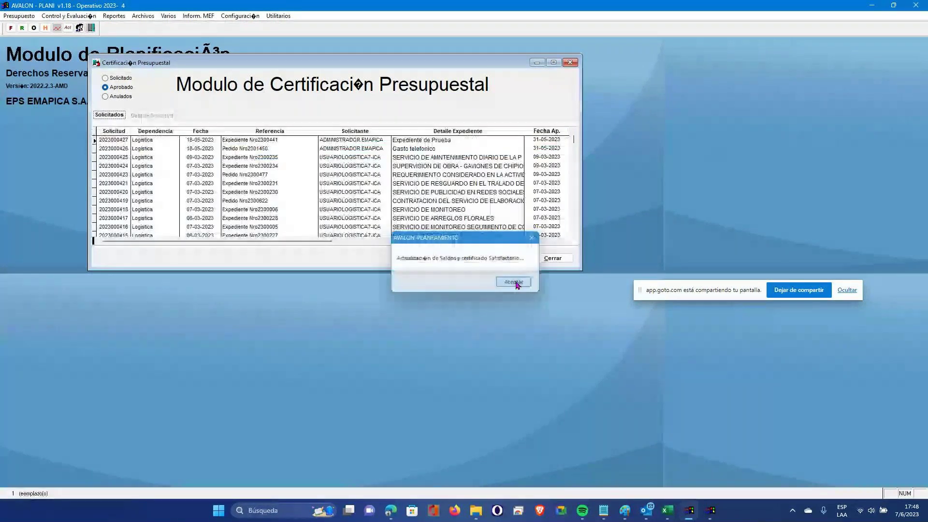
{"action": "left_click", "coordinate": [513, 282]}
- Preview the printed certification of Expediente de Prueba at 200% to check the modified amounts, then close the report
{"action": "left_click", "coordinate": [124, 89]}
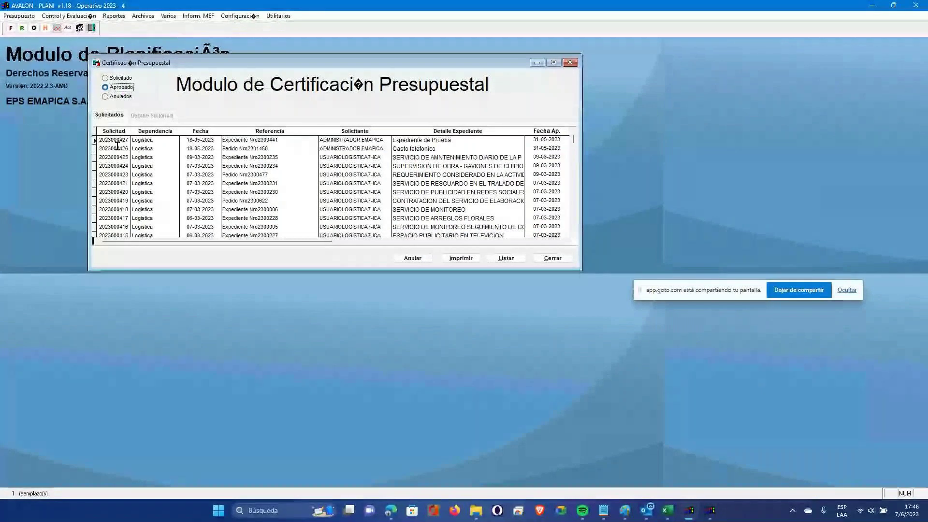
{"action": "left_click", "coordinate": [461, 257]}
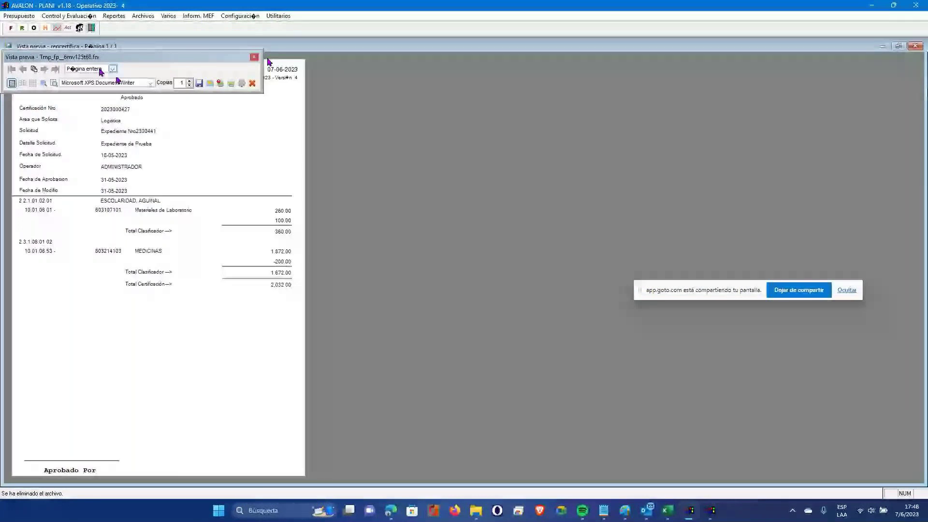
{"action": "left_click", "coordinate": [258, 217]}
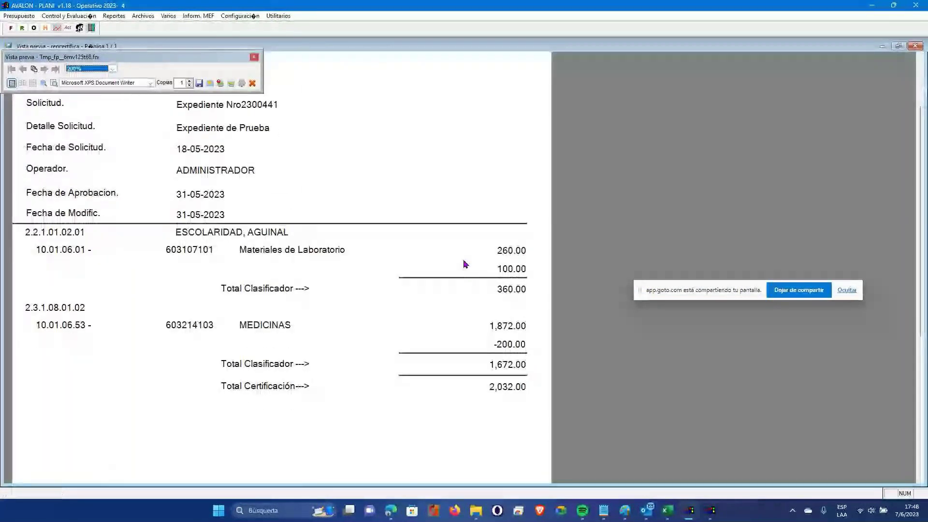
{"action": "scroll", "coordinate": [471, 258], "scroll_direction": "down", "scroll_amount": 2}
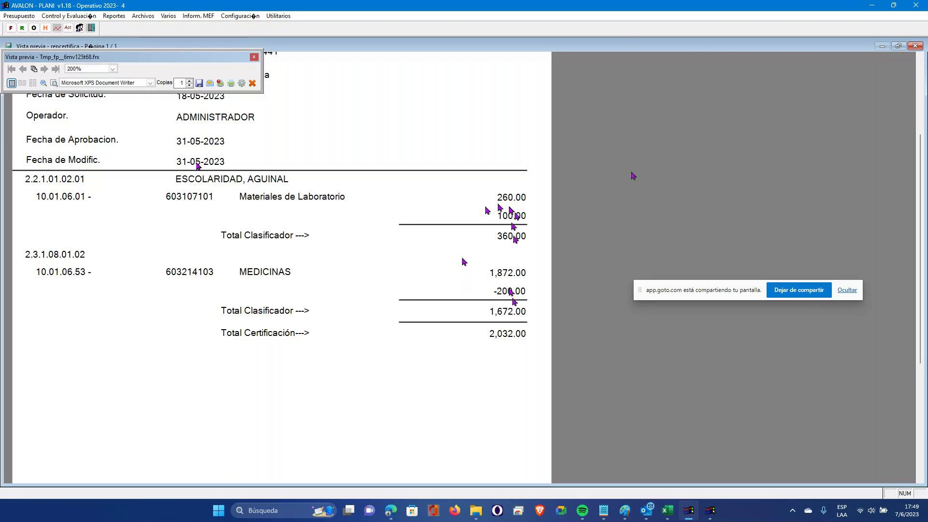
{"action": "key", "text": "Escape"}
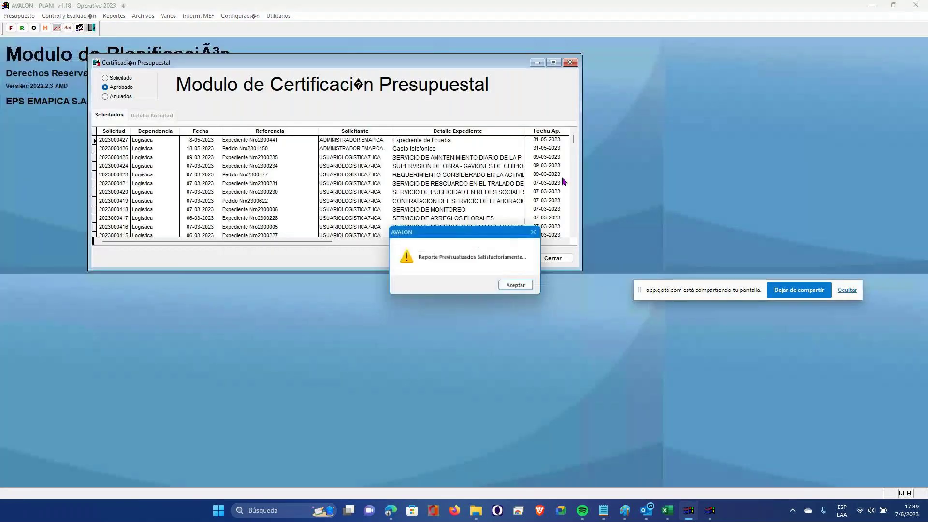
{"action": "key", "text": "Return"}
- Open the company's general data and change the Fecha to 30/04/2023
{"action": "left_click", "coordinate": [240, 16]}
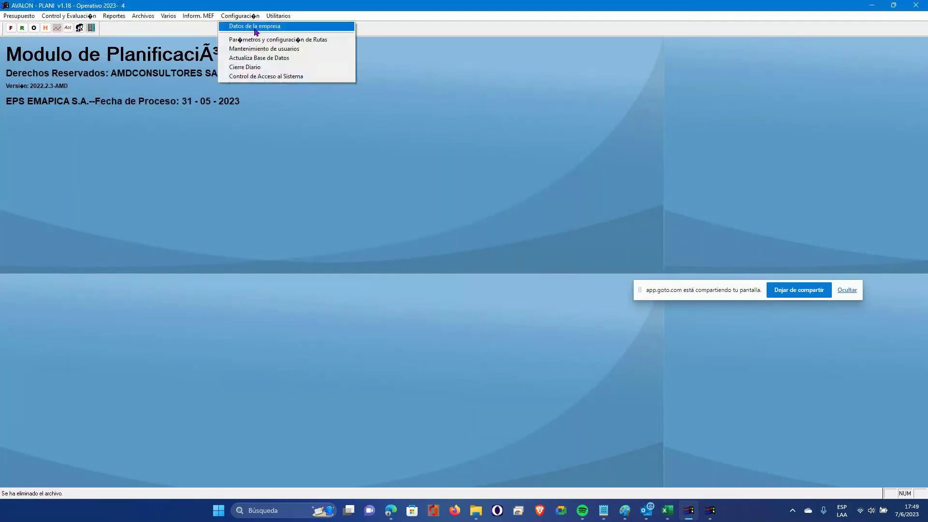
{"action": "left_click", "coordinate": [255, 27]}
{"action": "left_click", "coordinate": [397, 230]}
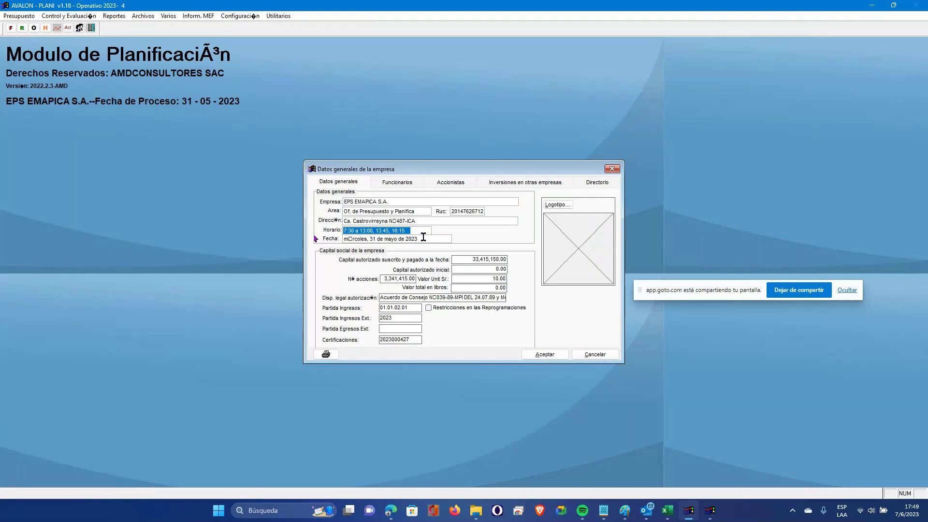
{"action": "left_click", "coordinate": [423, 237]}
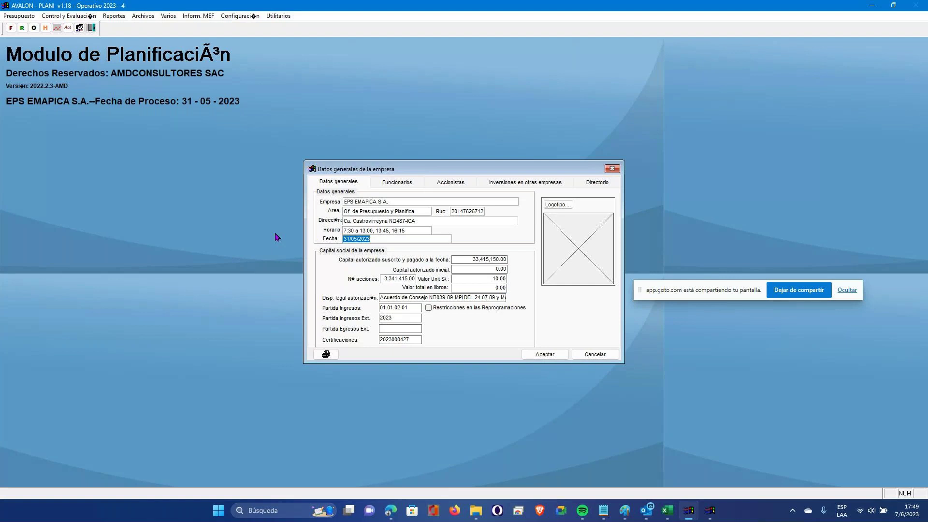
{"action": "mouse_move", "coordinate": [692, 515]}
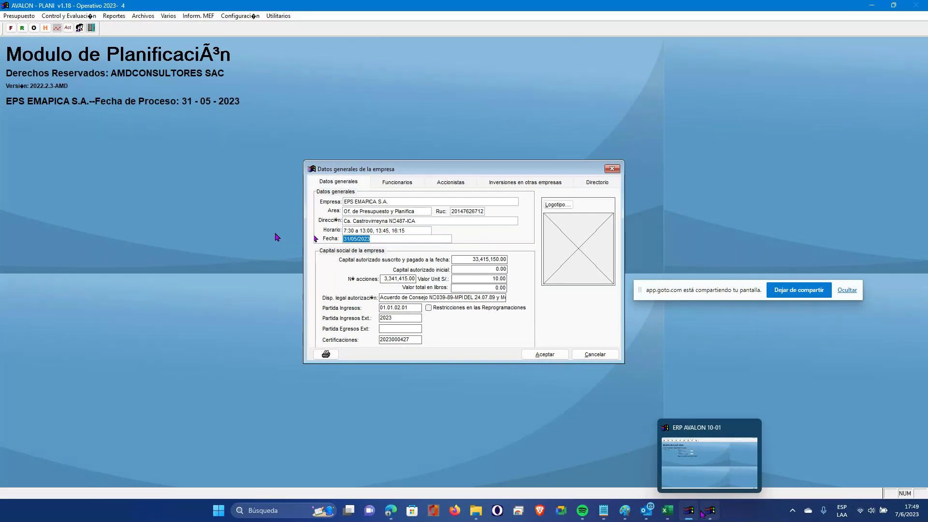
{"action": "left_click", "coordinate": [392, 240]}
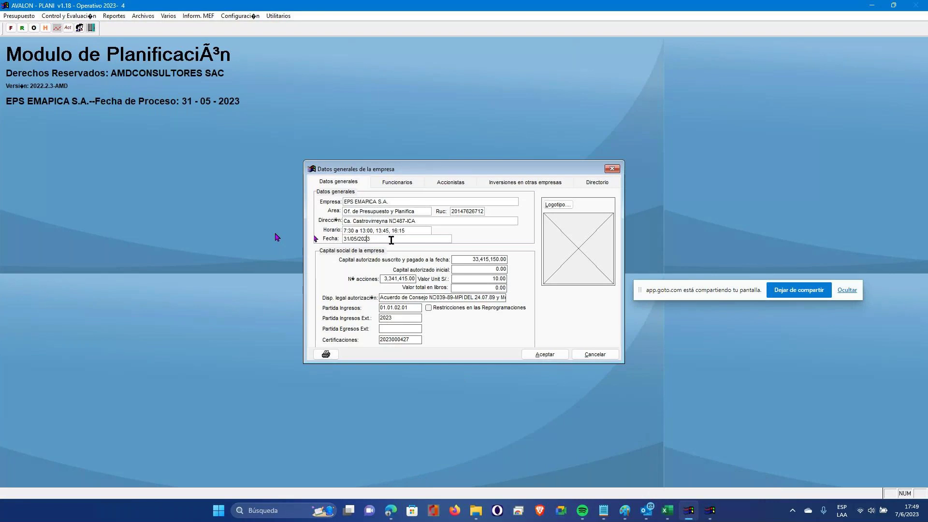
{"action": "left_click_drag", "start_coordinate": [392, 240], "coordinate": [315, 235]}
{"action": "type", "text": "30/04/2023"}
{"action": "key", "text": "Tab"}
- Restore the Fecha to 31/05/2023 and cancel the company's general data dialog
{"action": "left_click", "coordinate": [433, 240]}
{"action": "type", "text": "310"}
{"action": "type", "text": "5505"}
{"action": "type", "text": "3"}
{"action": "left_click", "coordinate": [591, 354]}
- Switch to ERP AVALON and open the quotations, comparative chart and adjudications window for the pending files
{"action": "left_click", "coordinate": [690, 511]}
{"action": "left_click", "coordinate": [690, 511]}
{"action": "left_click", "coordinate": [711, 511]}
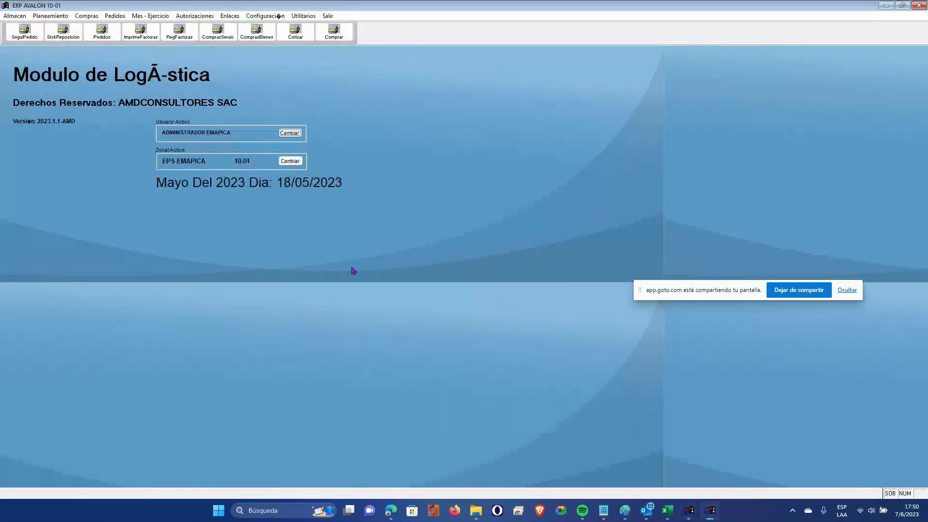
{"action": "left_click", "coordinate": [87, 18]}
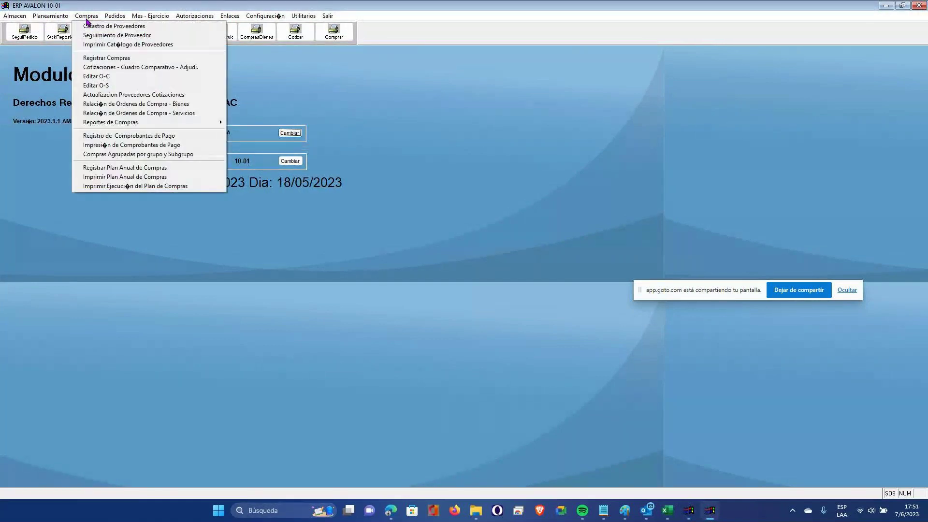
{"action": "mouse_move", "coordinate": [52, 21]}
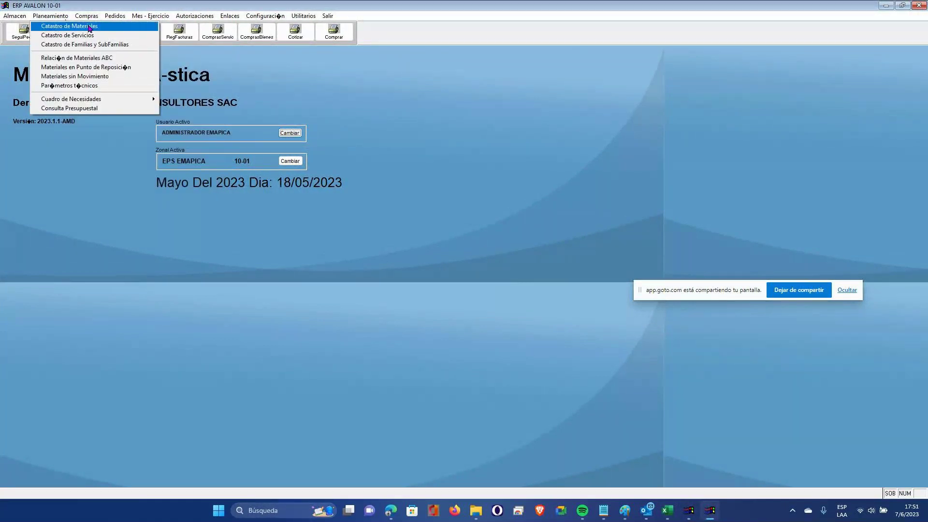
{"action": "mouse_move", "coordinate": [87, 18]}
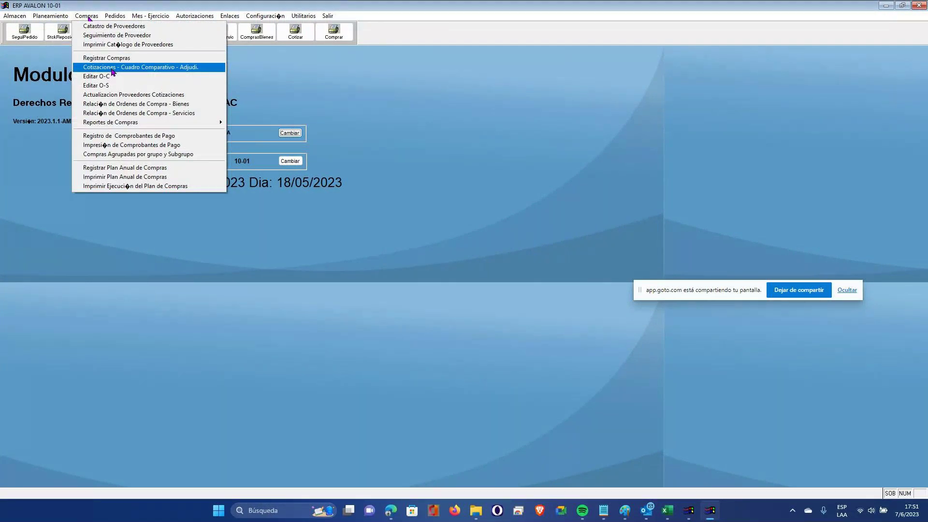
{"action": "left_click", "coordinate": [112, 67]}
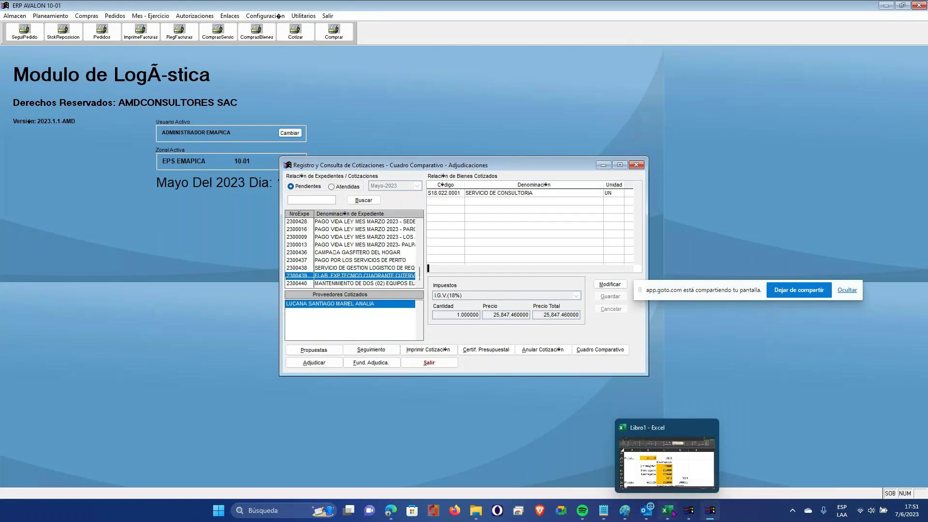
- Switch back to the Libro1 workbook in Excel and point out the second process's 2024 amount and total in row 32
{"action": "left_click", "coordinate": [664, 467]}
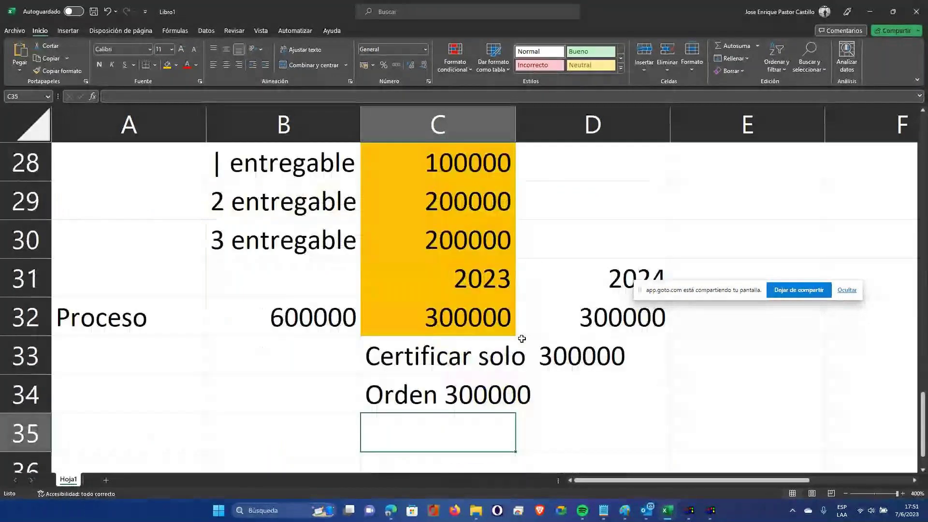
{"action": "left_click", "coordinate": [560, 327]}
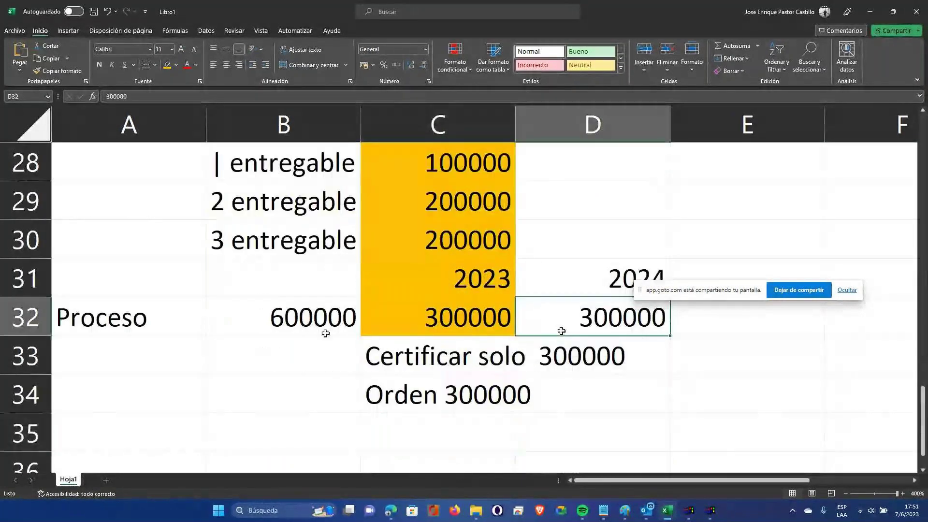
{"action": "left_click", "coordinate": [272, 327]}
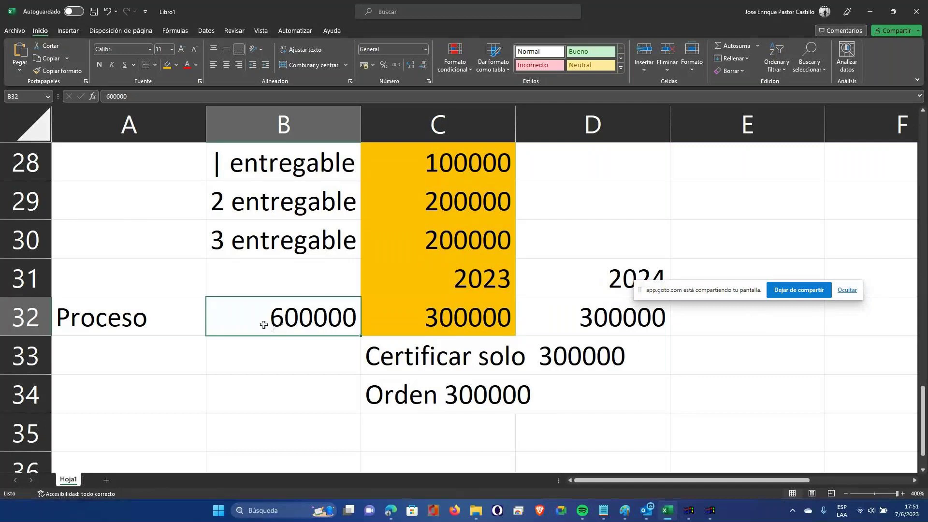
- Point out the second process's 2023 year and amount in C31:C32 and its 2024 year and amount in D31:D32
{"action": "left_click", "coordinate": [378, 324]}
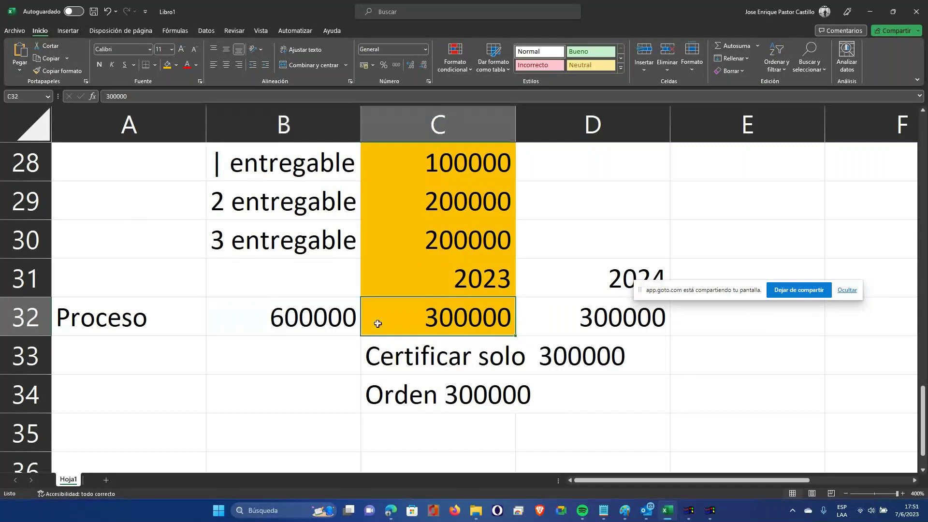
{"action": "left_click_drag", "start_coordinate": [464, 288], "coordinate": [464, 313]}
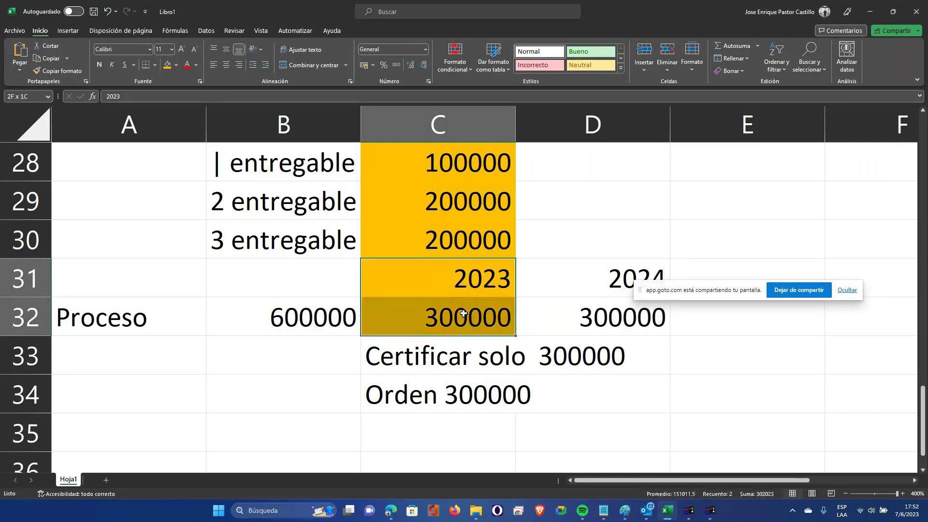
{"action": "left_click_drag", "start_coordinate": [570, 280], "coordinate": [573, 316]}
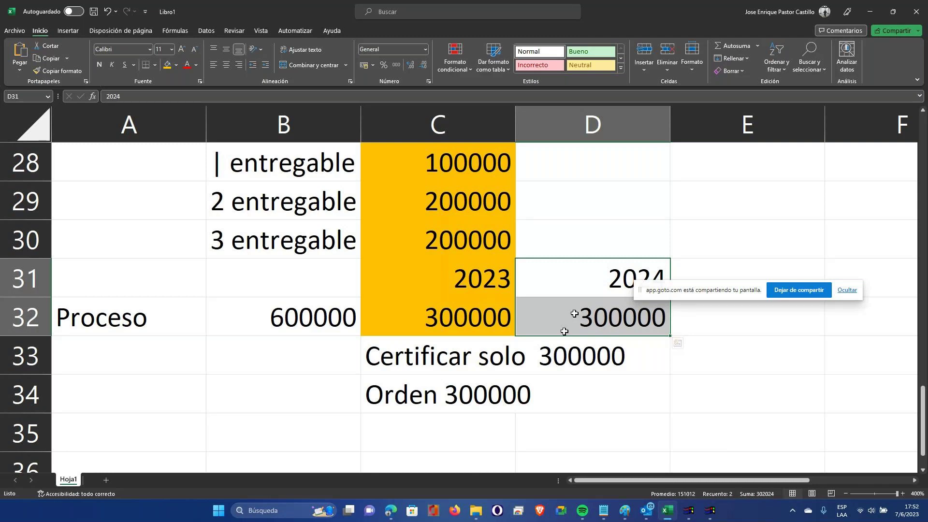
- Enter the label OC in cell B31, above the second process's total amount
{"action": "left_click", "coordinate": [283, 267]}
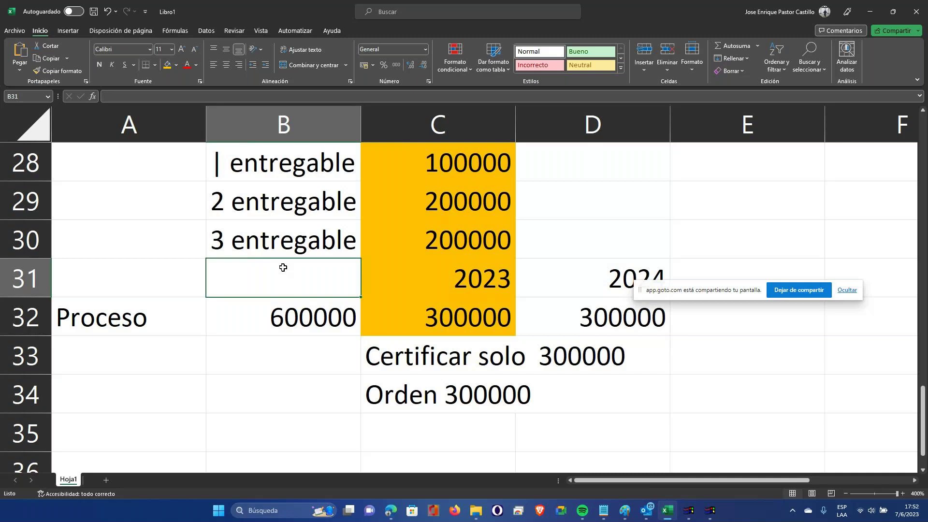
{"action": "type", "text": "OC"}
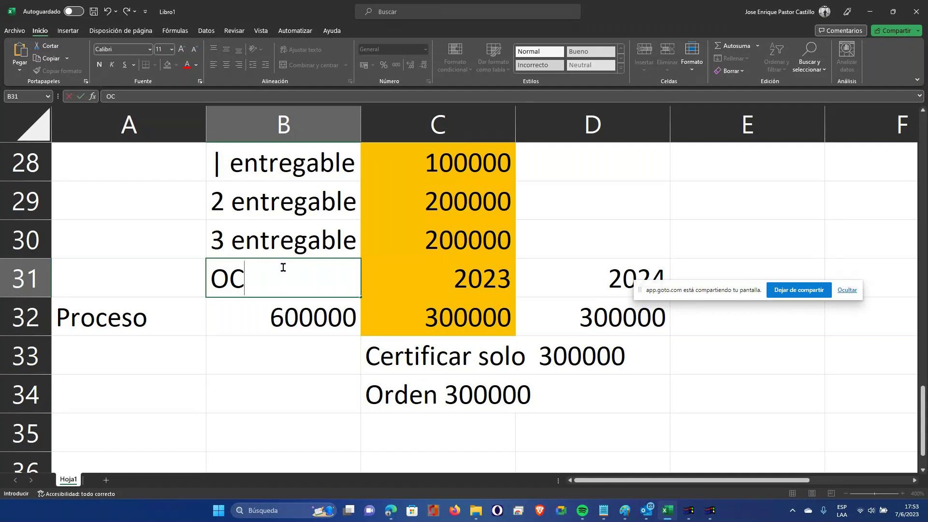
{"action": "left_click", "coordinate": [283, 319]}
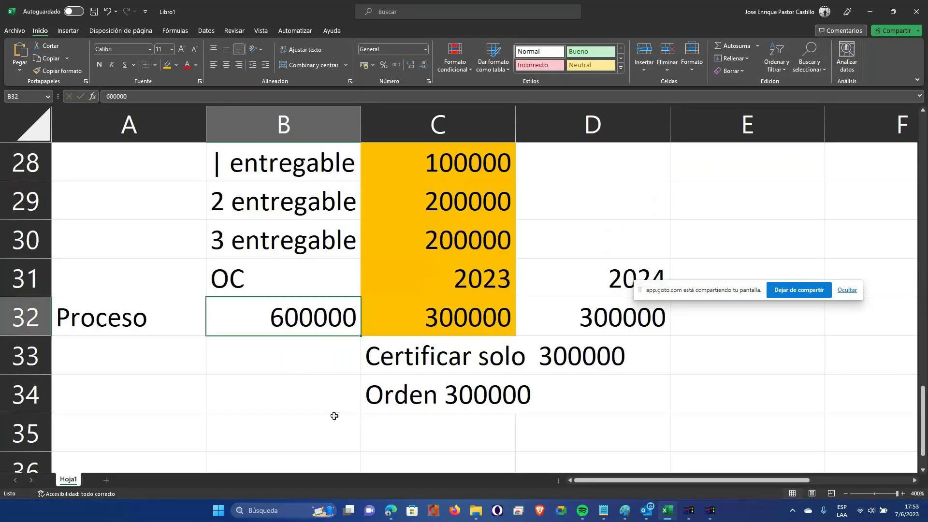
- Examine how the OC total in column B relates to the 2023 and 2024 columns in rows 31 and 32
{"action": "scroll", "coordinate": [334, 416], "scroll_direction": "down", "scroll_amount": 1}
{"action": "left_click", "coordinate": [296, 353]}
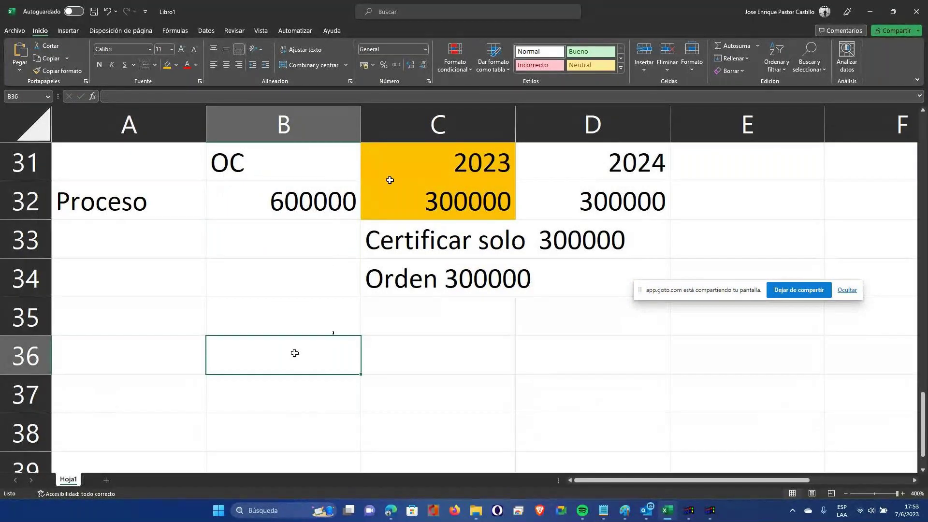
{"action": "scroll", "coordinate": [332, 267], "scroll_direction": "up", "scroll_amount": 1}
{"action": "left_click", "coordinate": [277, 286]}
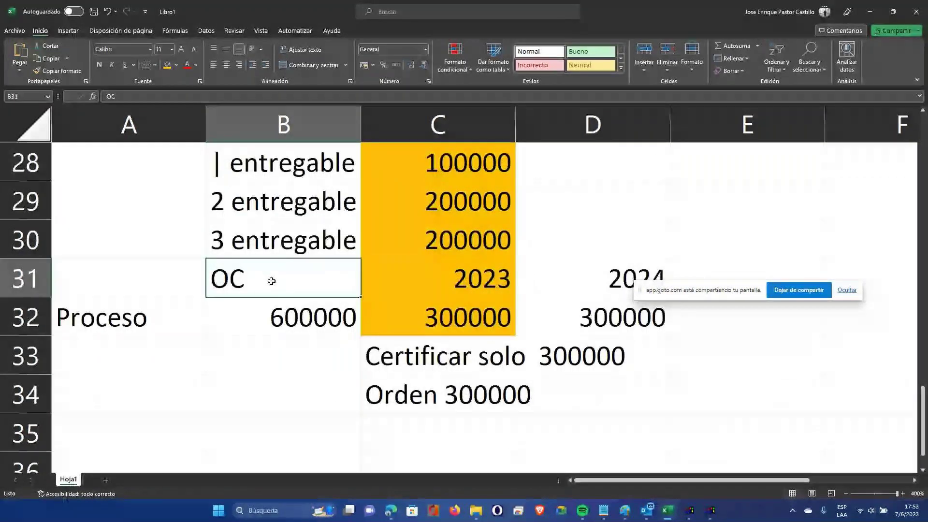
{"action": "key", "text": "Right"}
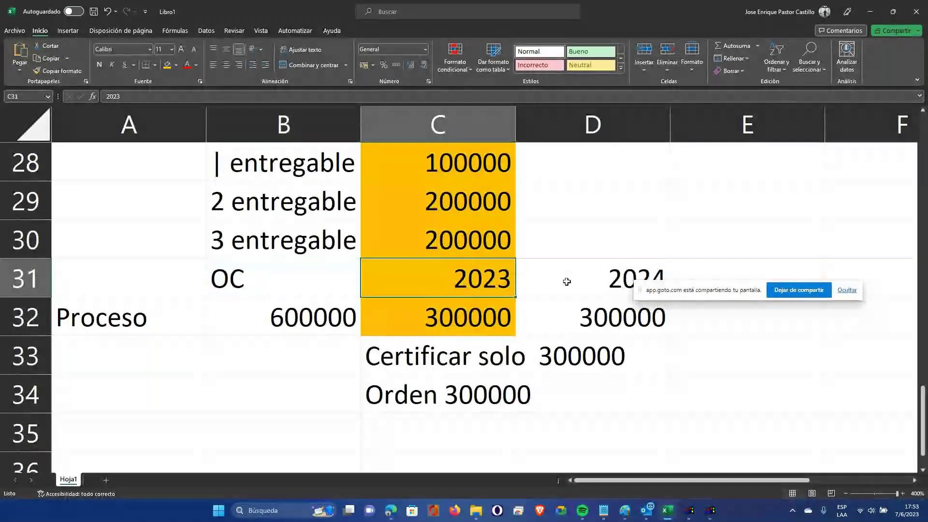
{"action": "left_click", "coordinate": [257, 291]}
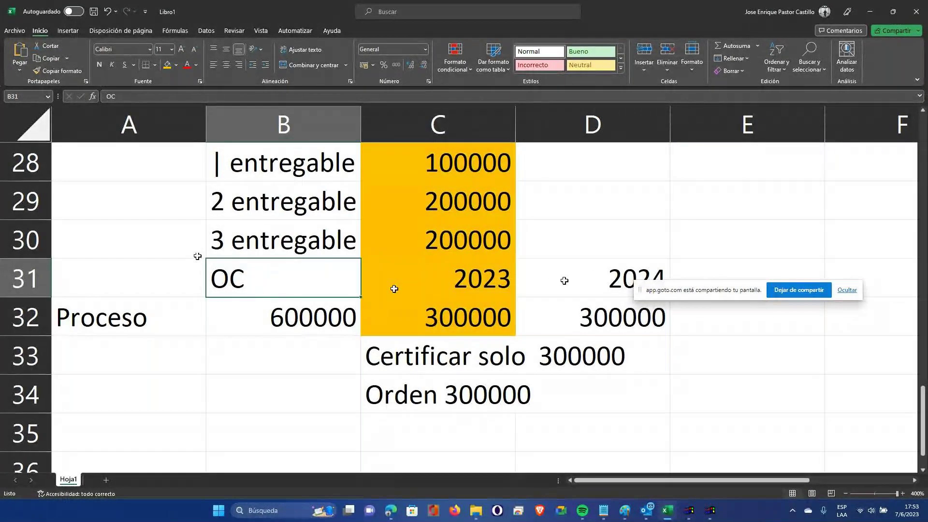
{"action": "left_click", "coordinate": [474, 290]}
{"action": "left_click", "coordinate": [329, 321]}
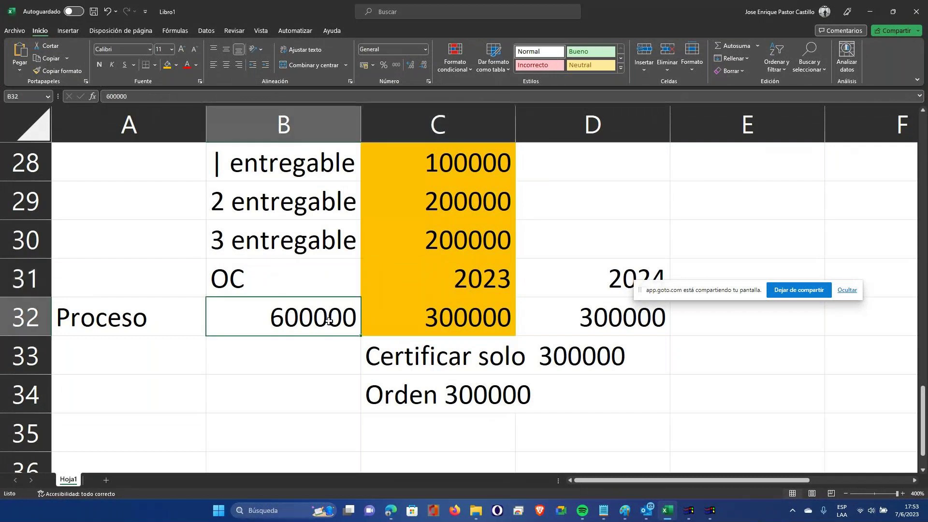
{"action": "left_click", "coordinate": [558, 262]}
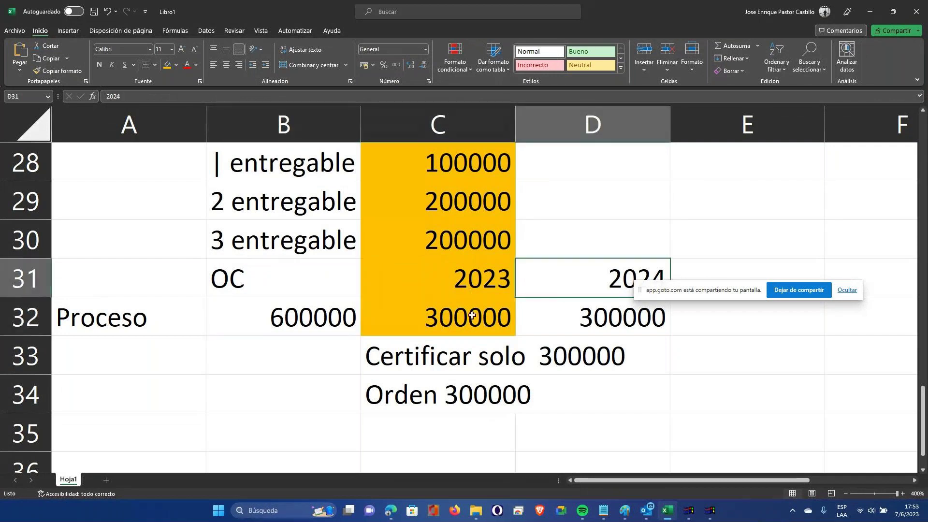
{"action": "left_click", "coordinate": [541, 322]}
{"action": "left_click", "coordinate": [372, 276]}
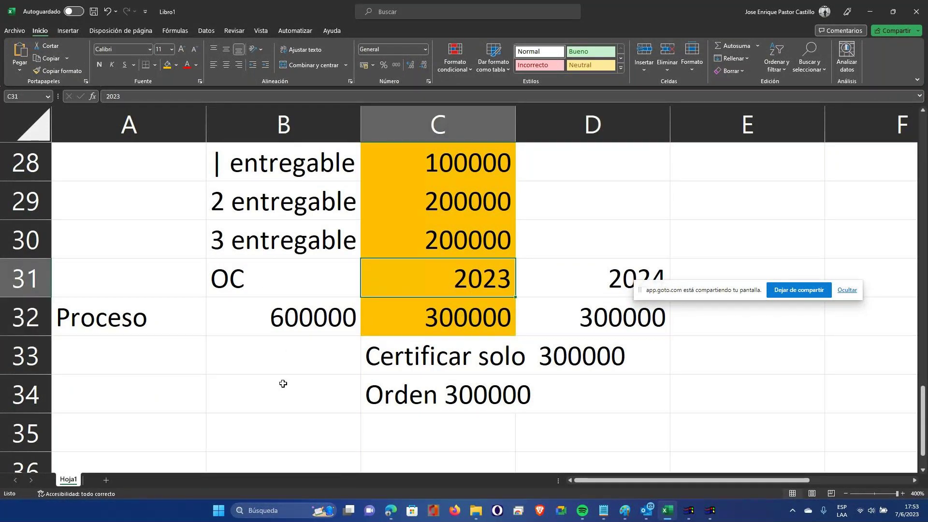
- Enter the text "El expediente" in cell B35 below the second process
{"action": "left_click", "coordinate": [250, 438]}
{"action": "type", "text": "E"}
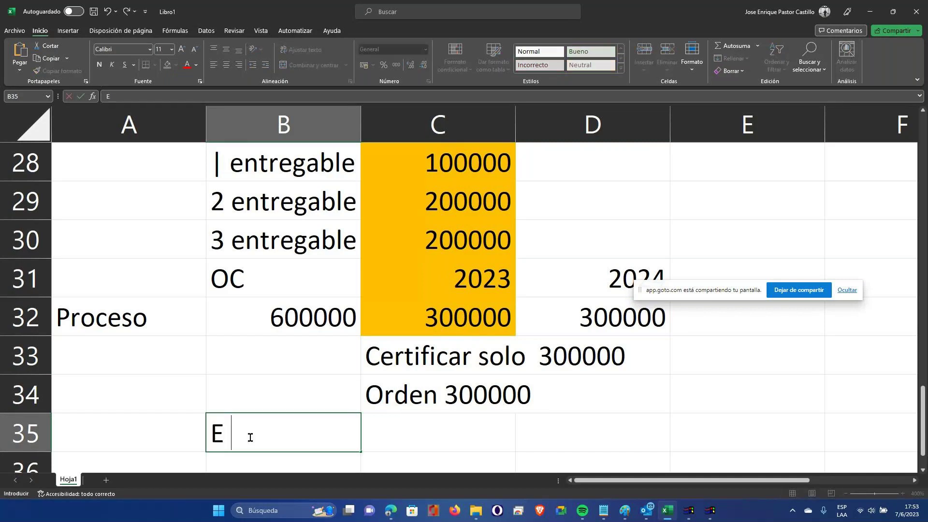
{"action": "type", "text": "l expediente"}
{"action": "key", "text": "Return"}
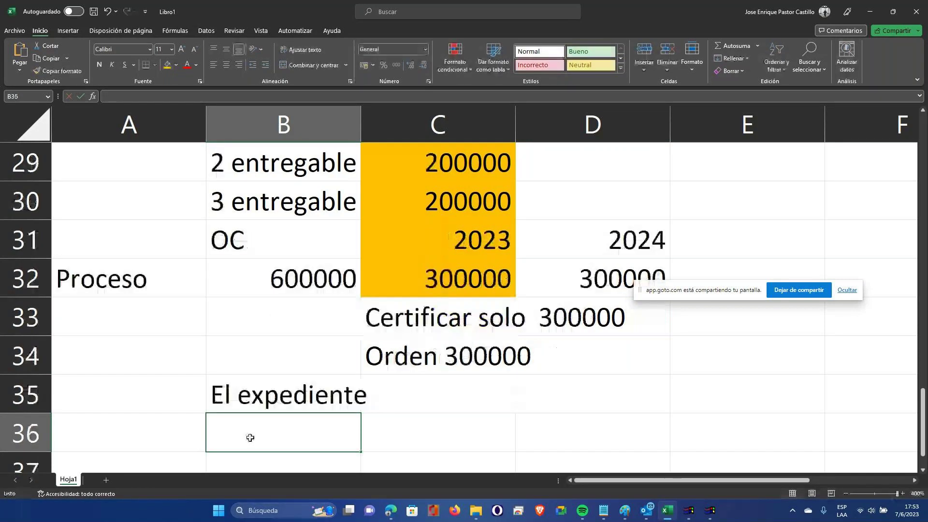
- Enter "Contrato x 1 año 600000" in cell D35, on the same row as El expediente
{"action": "key", "text": "Up"}
{"action": "key", "text": "Right"}
{"action": "key", "text": "Right"}
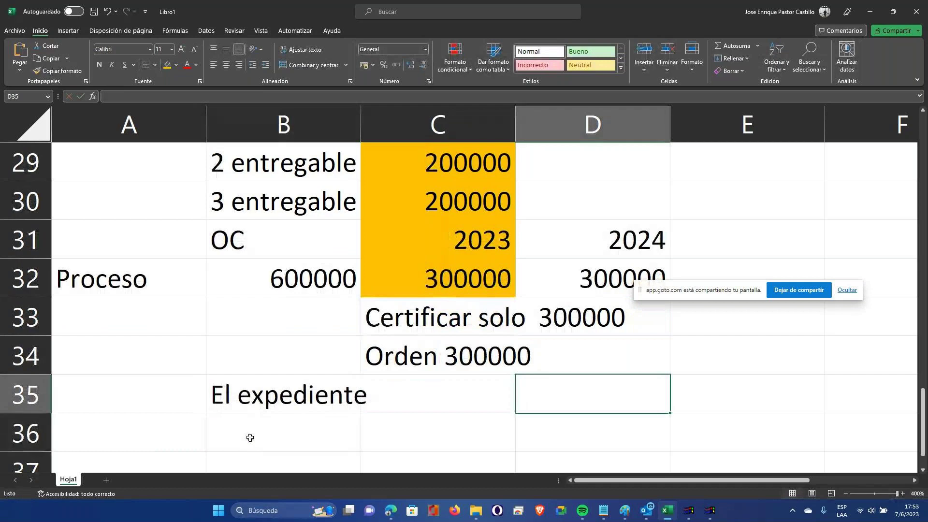
{"action": "type", "text": "Cint"}
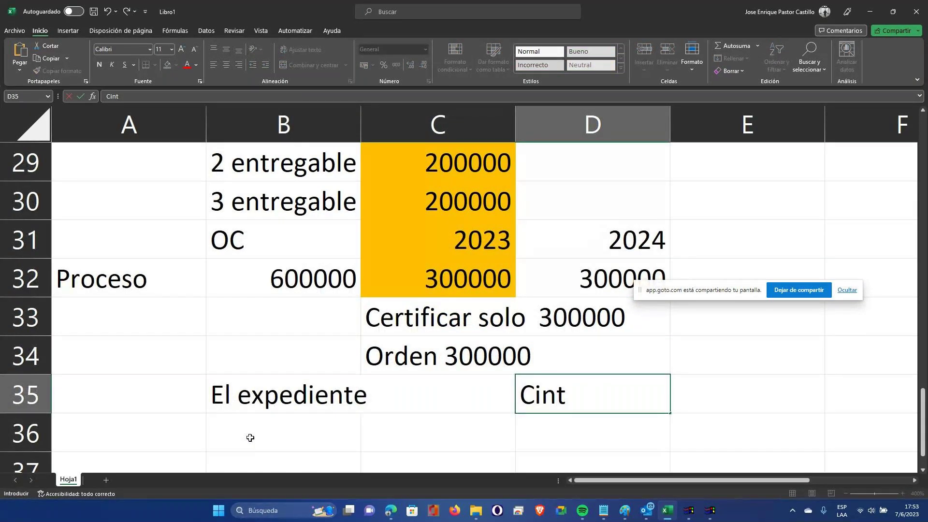
{"action": "key", "text": "BackSpace"}
{"action": "key", "text": "BackSpace"}
{"action": "key", "text": "BackSpace"}
{"action": "type", "text": "ontrat"}
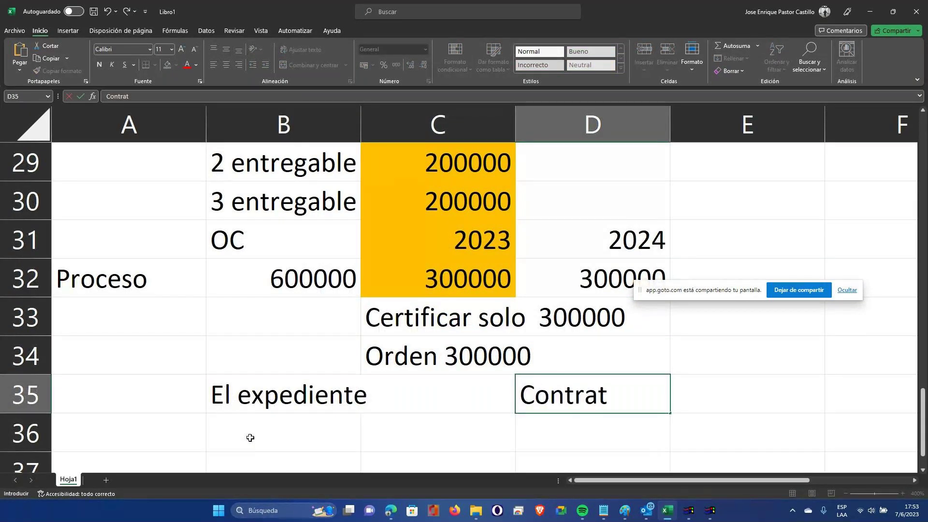
{"action": "type", "text": "o x 1 año 600000"}
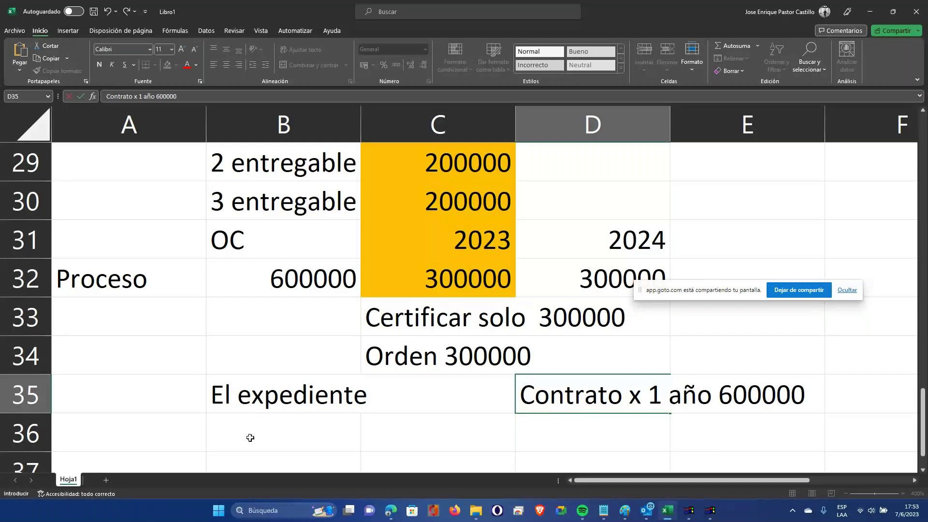
{"action": "key", "text": "Down"}
- Enter "OC -2023-certificado-300000" in cell D36, under the contract line
{"action": "key", "text": "Left"}
{"action": "key", "text": "Up"}
{"action": "key", "text": "Up"}
{"action": "key", "text": "Up"}
{"action": "key", "text": "Up"}
{"action": "key", "text": "Down"}
{"action": "key", "text": "Down"}
{"action": "key", "text": "Down"}
{"action": "key", "text": "Right"}
{"action": "key", "text": "Down"}
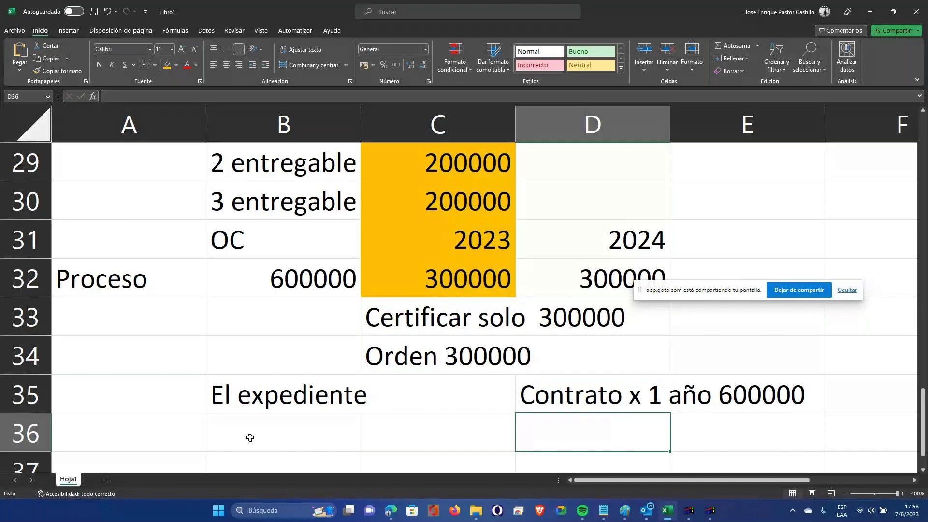
{"action": "key", "text": "F2"}
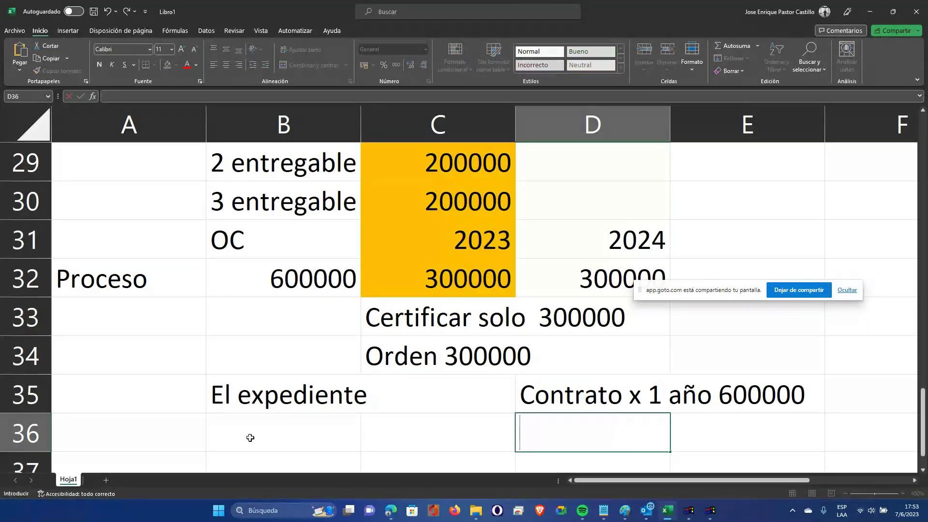
{"action": "type", "text": "O"}
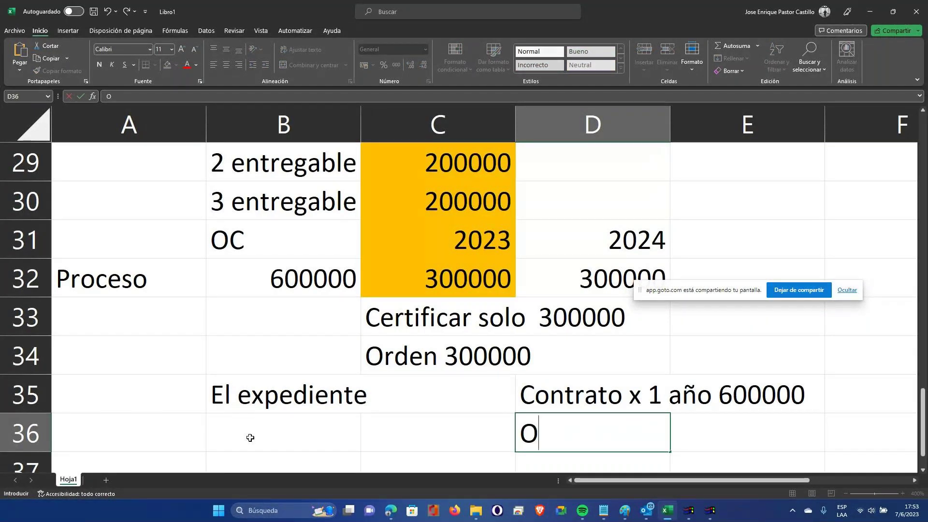
{"action": "type", "text": "C -2023"}
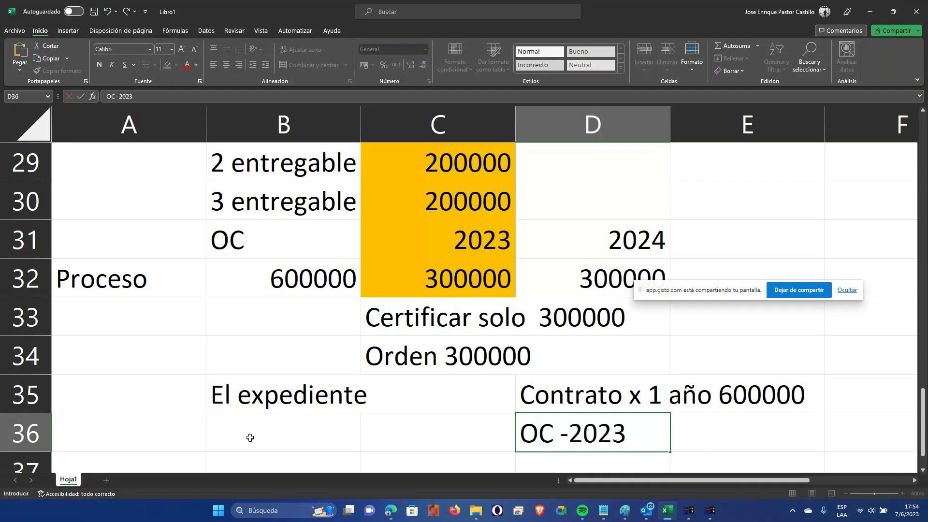
{"action": "type", "text": "-certificado-"}
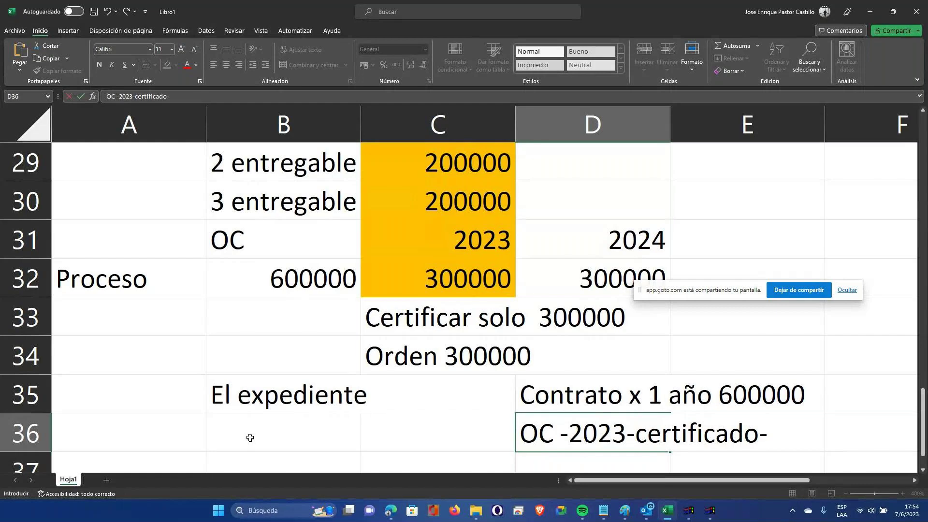
{"action": "key", "text": "BackSpace"}
{"action": "type", "text": "-300"}
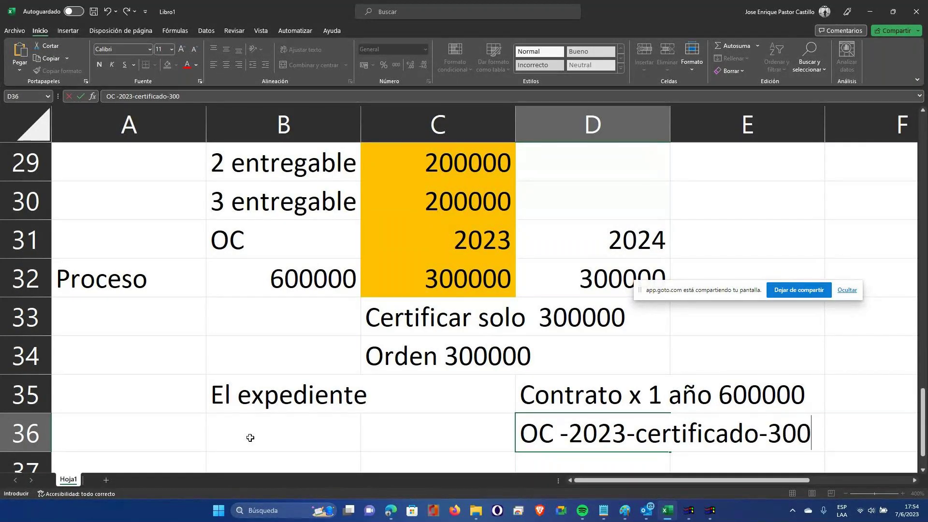
{"action": "type", "text": "000"}
{"action": "key", "text": "Return"}
{"action": "type", "text": "P"}
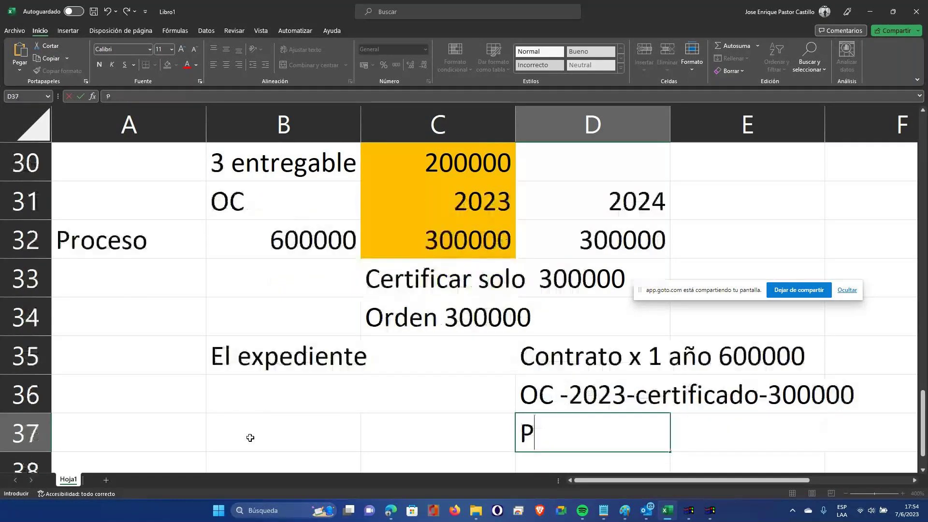
{"action": "key", "text": "BackSpace"}
{"action": "type", "text": "Prec"}
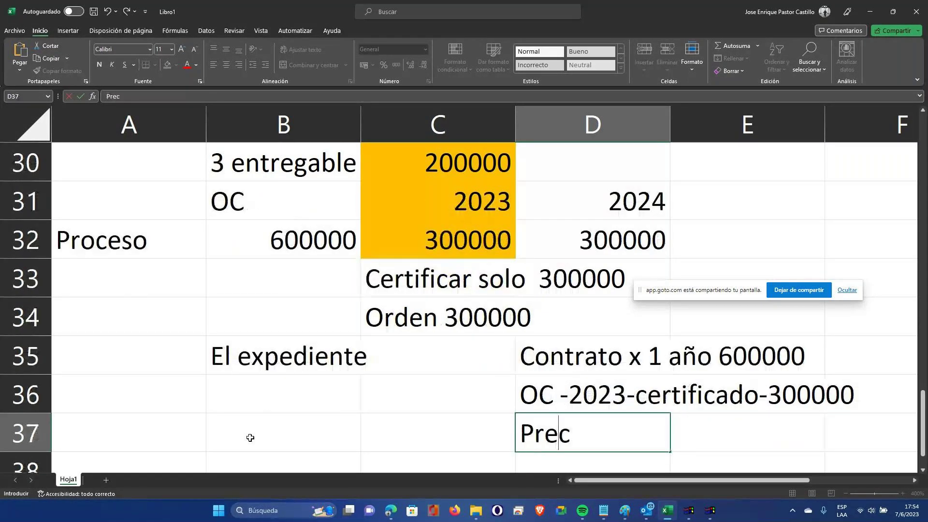
{"action": "key", "text": "BackSpace"}
{"action": "type", "text": "vision 2024-2"}
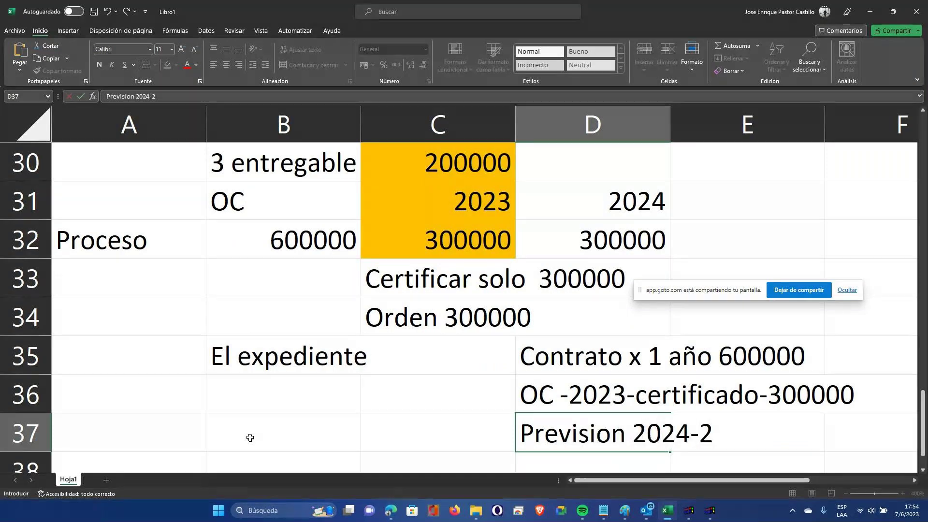
{"action": "key", "text": "BackSpace"}
{"action": "type", "text": "300000"}
{"action": "key", "text": "Return"}
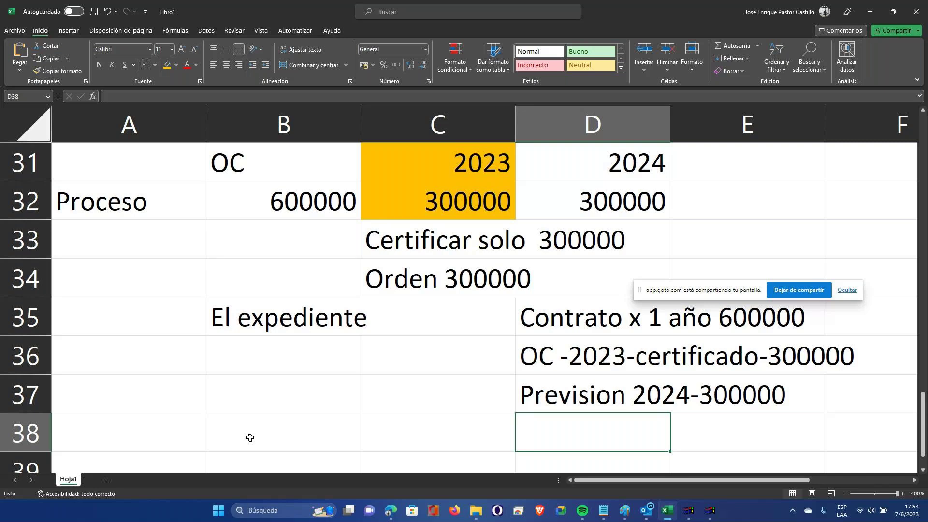
- Fill the contract, OC and prevision lines in D35:F37 with the orange colour
{"action": "left_click", "coordinate": [250, 437]}
{"action": "key", "text": "Down"}
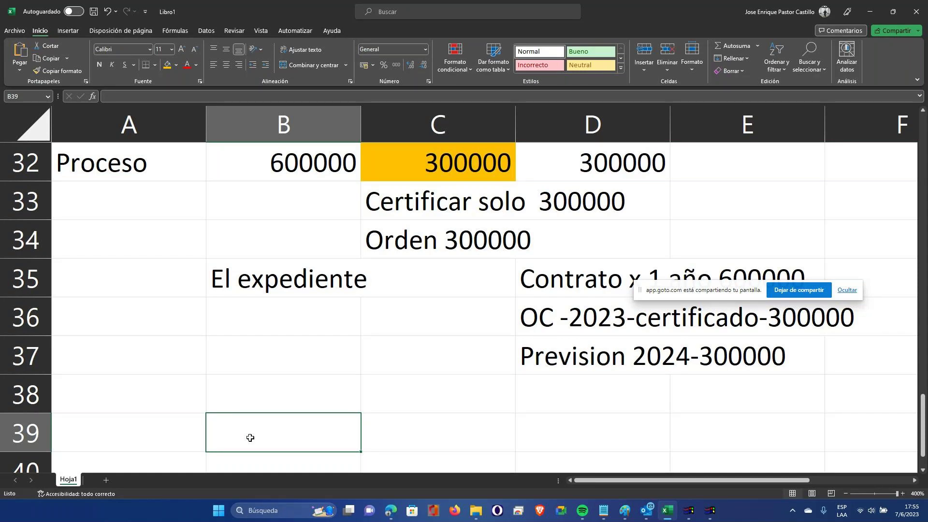
{"action": "key", "text": "Up"}
{"action": "key", "text": "Up"}
{"action": "key", "text": "Up"}
{"action": "key", "text": "Up"}
{"action": "key", "text": "Up"}
{"action": "key", "text": "Right"}
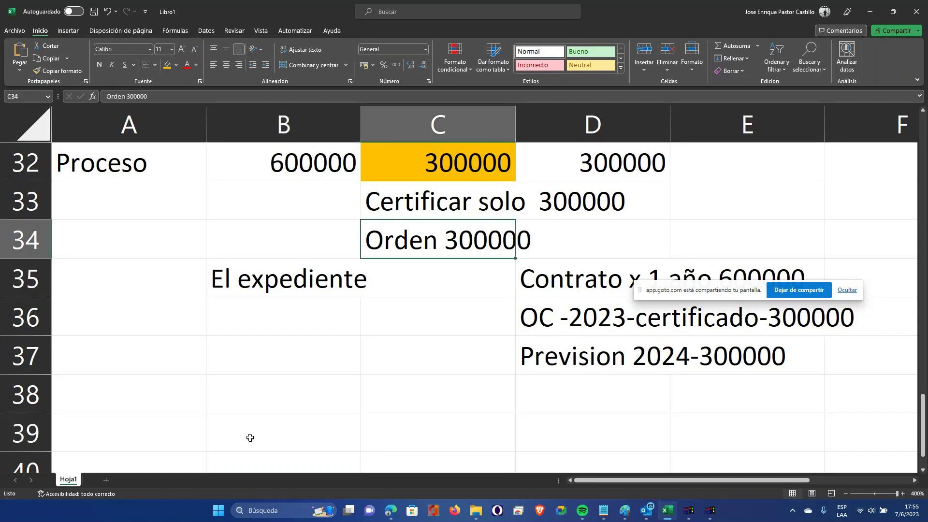
{"action": "key", "text": "Right"}
{"action": "key", "text": "Down"}
{"action": "key", "text": "shift+Right"}
{"action": "key", "text": "shift+Down"}
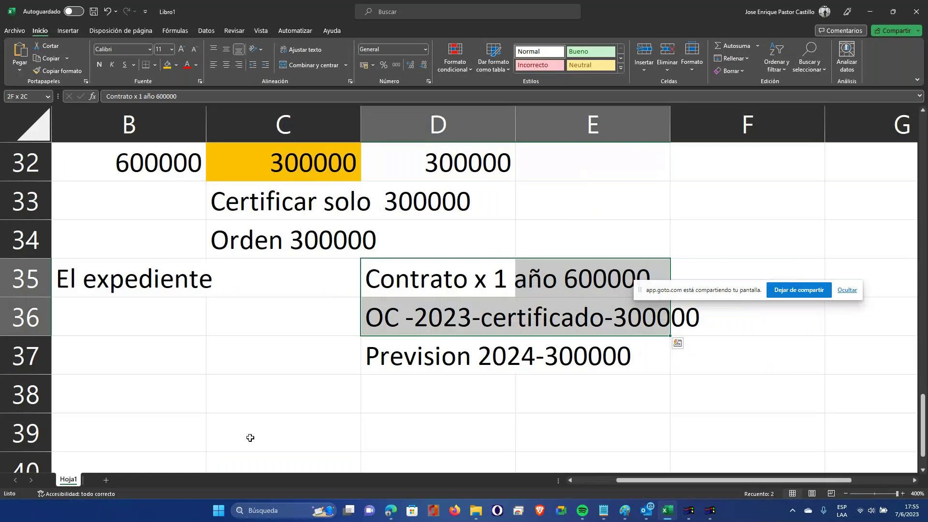
{"action": "key", "text": "shift+Down"}
{"action": "key", "text": "shift+Right"}
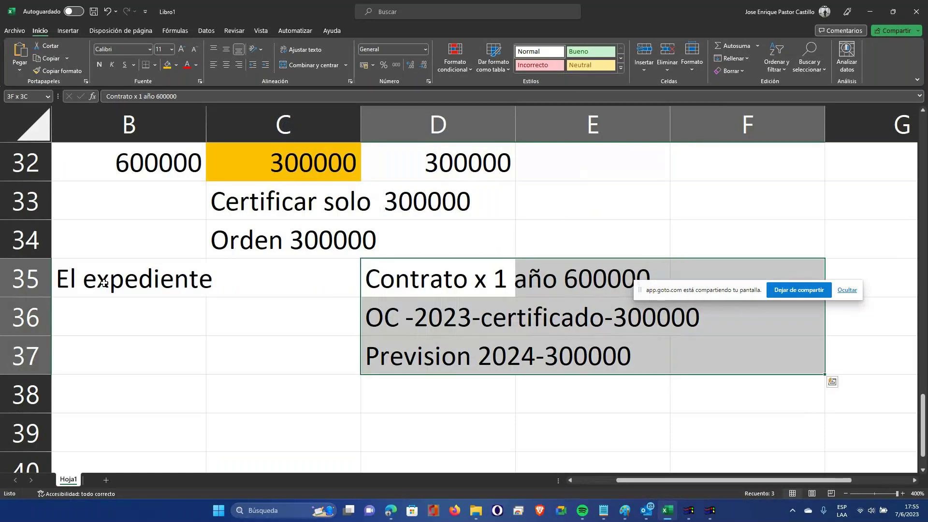
{"action": "left_click", "coordinate": [168, 65]}
- Point out the 2023 amount in C32 and the contract line in D35
{"action": "key", "text": "Up"}
{"action": "key", "text": "Up"}
{"action": "key", "text": "Up"}
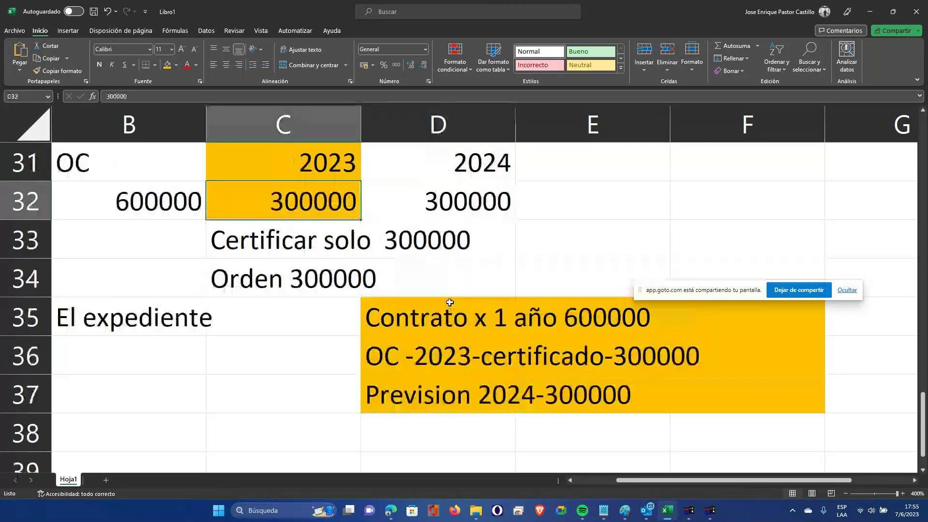
{"action": "key", "text": "Down"}
{"action": "left_click", "coordinate": [450, 302]}
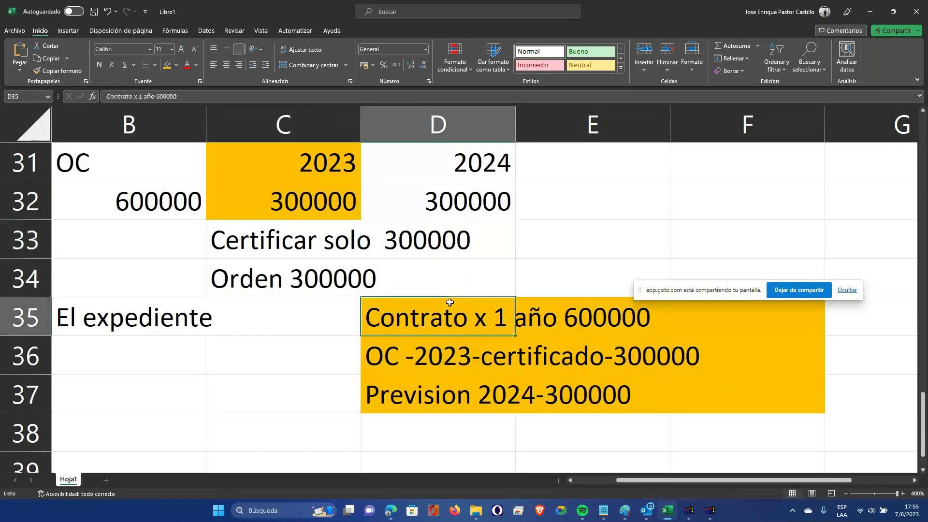
- Point out the contract, OC and prevision lines in D35:F37 one after another
{"action": "key", "text": "Right"}
{"action": "key", "text": "Right"}
{"action": "key", "text": "Left"}
{"action": "key", "text": "Left"}
{"action": "key", "text": "Down"}
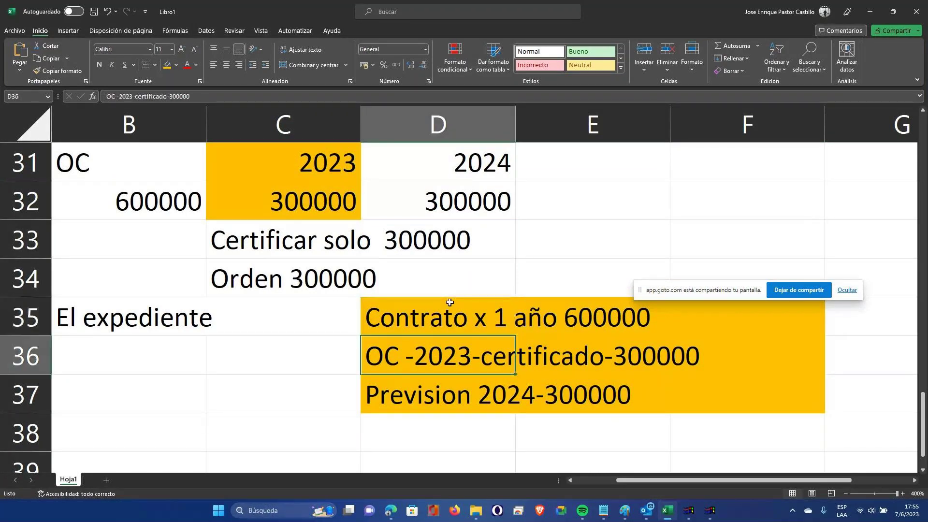
{"action": "key", "text": "Right"}
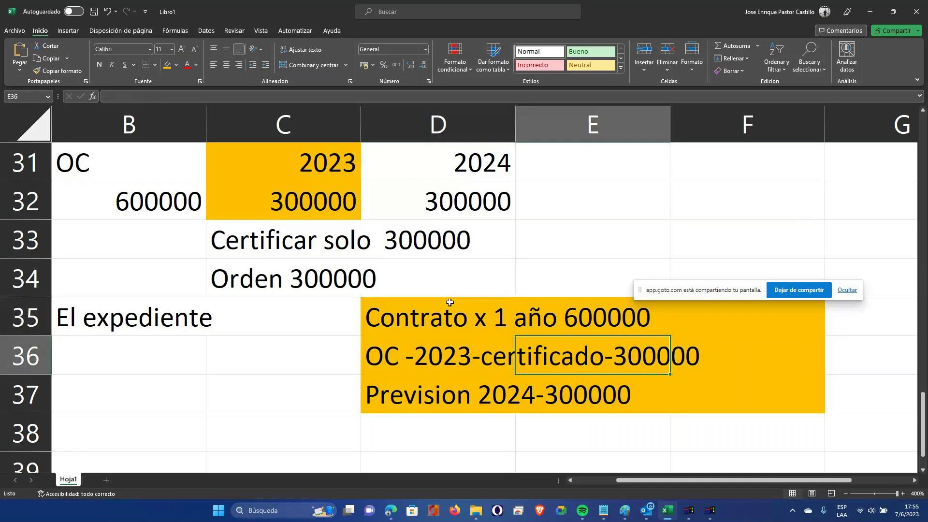
{"action": "key", "text": "Left"}
{"action": "key", "text": "Right"}
{"action": "key", "text": "Right"}
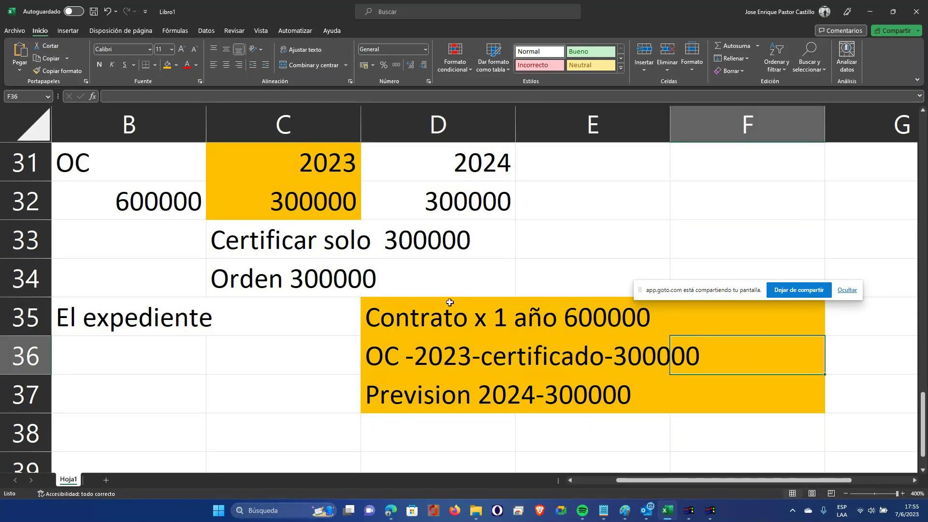
{"action": "key", "text": "Down"}
{"action": "key", "text": "Left"}
{"action": "key", "text": "Left"}
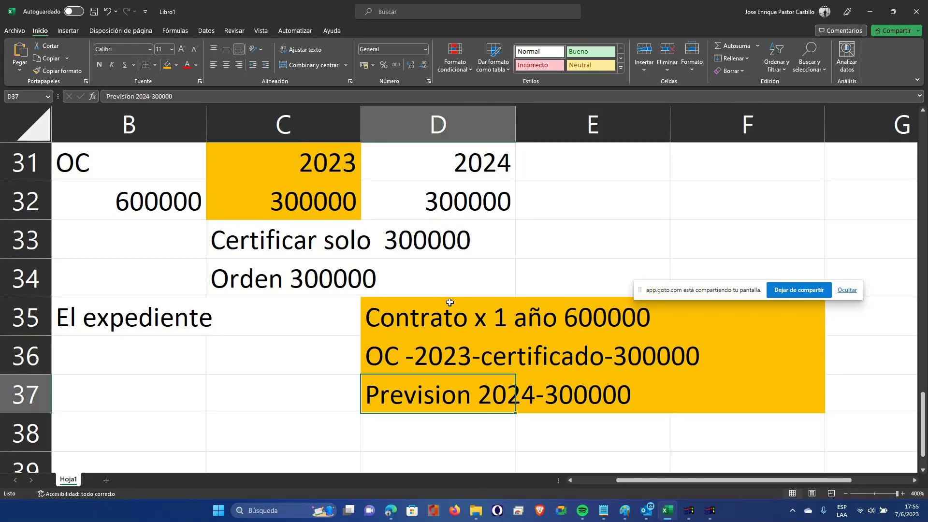
{"action": "key", "text": "Right"}
{"action": "key", "text": "Right"}
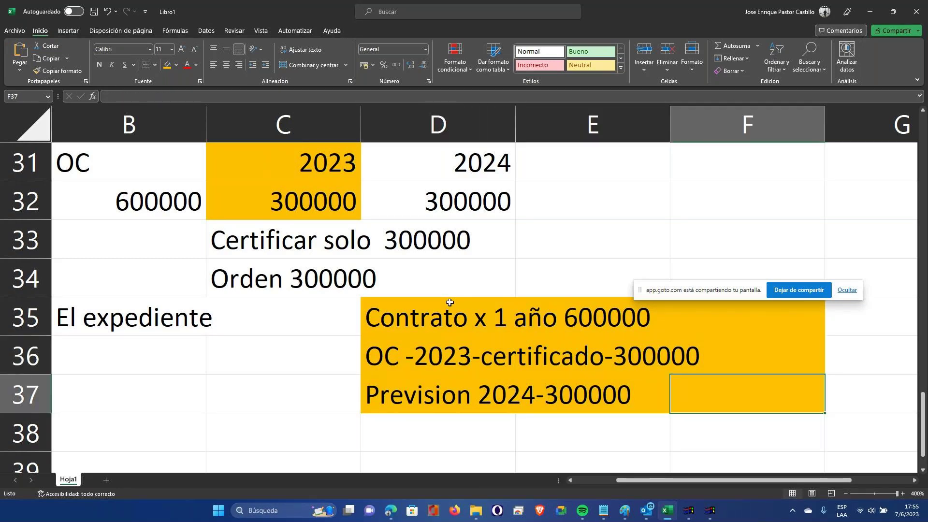
{"action": "key", "text": "Left"}
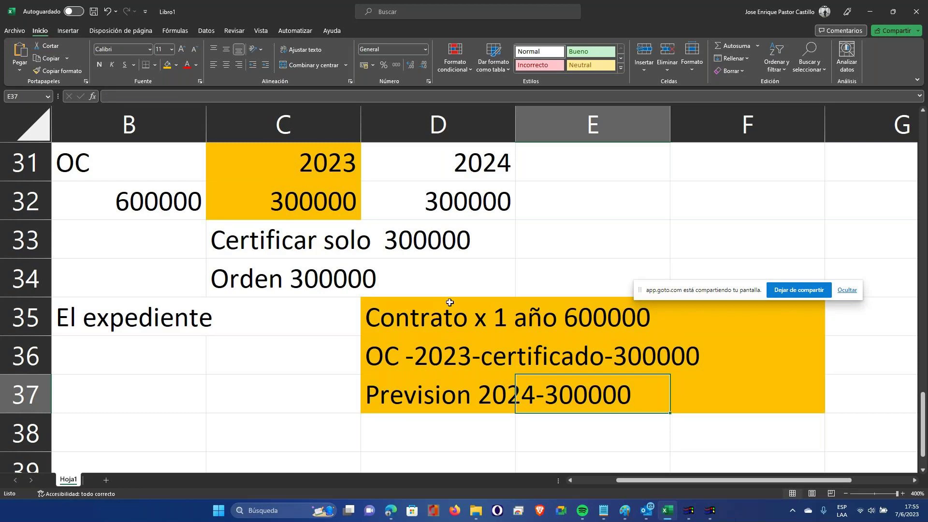
- Enter "El expediente" in cell B39 to start a second example below the first
{"action": "key", "text": "Down"}
{"action": "key", "text": "Down"}
{"action": "key", "text": "Left"}
{"action": "key", "text": "Left"}
{"action": "key", "text": "Left"}
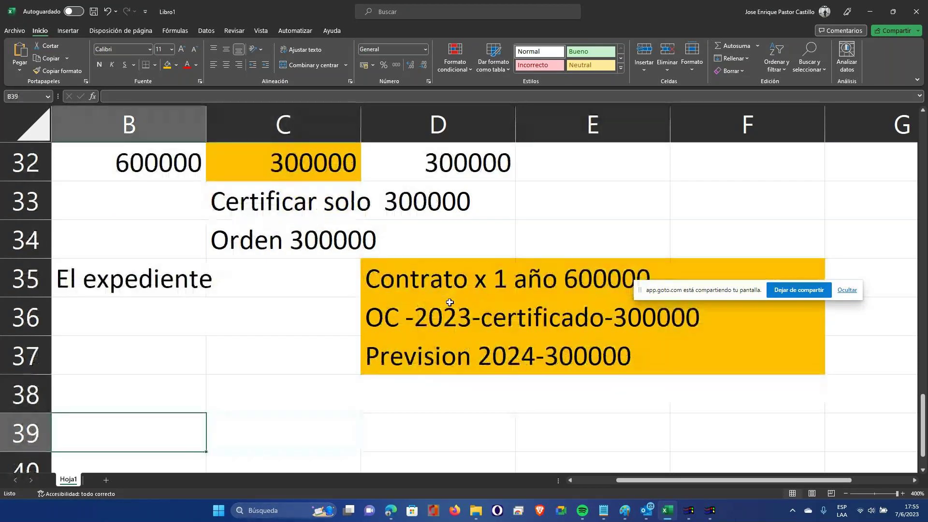
{"action": "type", "text": "El"}
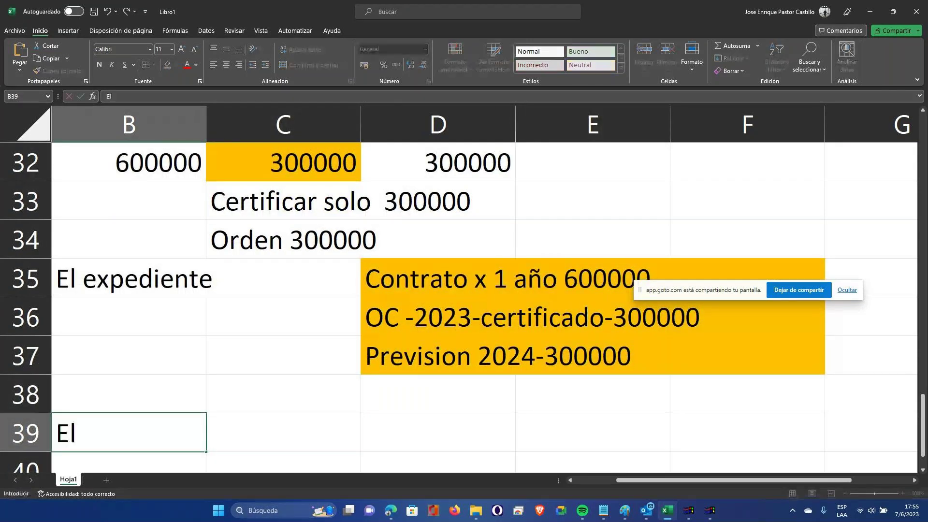
{"action": "type", "text": " expediente"}
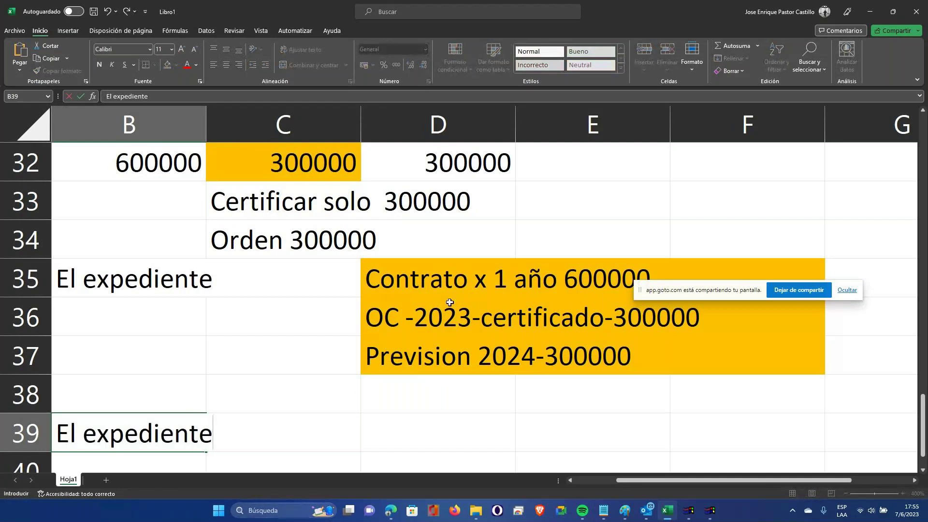
{"action": "key", "text": "Return"}
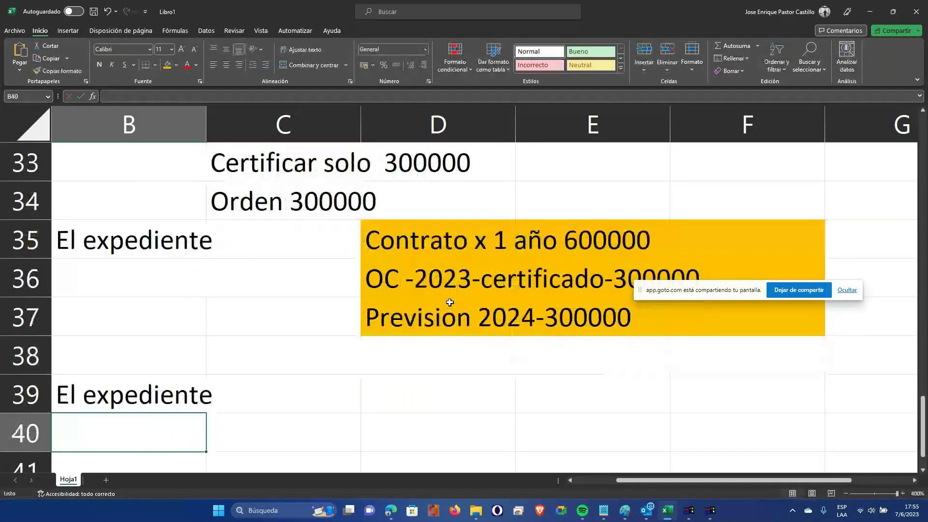
- Copy the contract line in D35:F35 to row 39, starting at D39
{"action": "key", "text": "Up"}
{"action": "key", "text": "Up"}
{"action": "key", "text": "Up"}
{"action": "key", "text": "Up"}
{"action": "key", "text": "Up"}
{"action": "key", "text": "Right"}
{"action": "key", "text": "Right"}
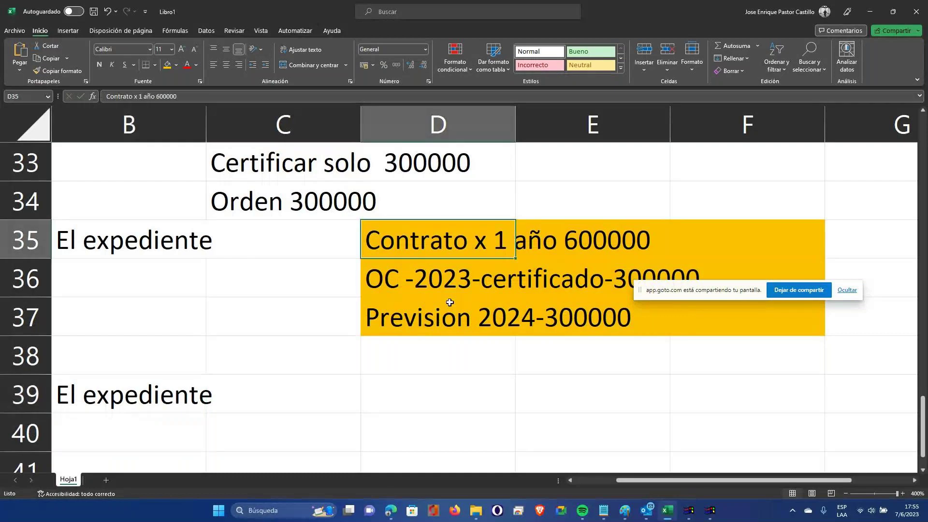
{"action": "key", "text": "shift+Right"}
{"action": "key", "text": "shift+Right"}
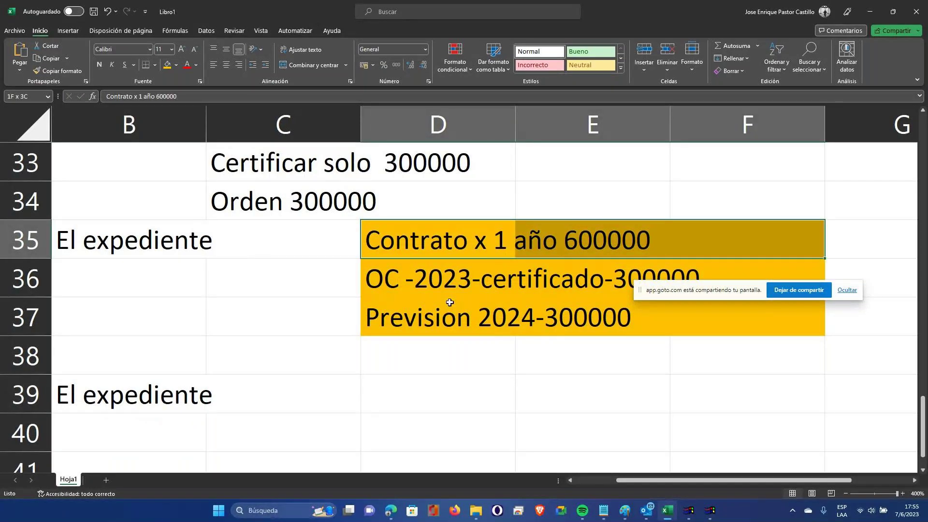
{"action": "key", "text": "ctrl+c"}
{"action": "key", "text": "Down"}
{"action": "key", "text": "Down"}
{"action": "key", "text": "Down"}
{"action": "key", "text": "Down"}
{"action": "key", "text": "Return"}
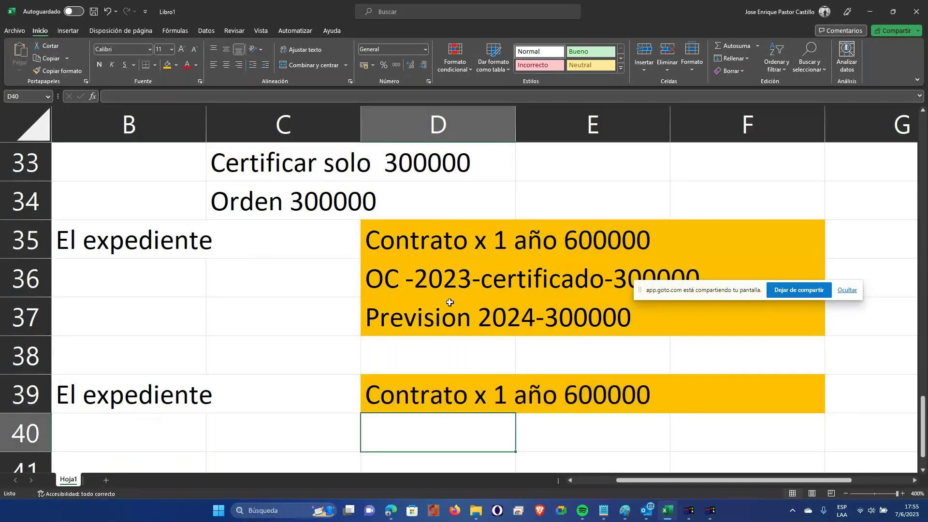
- Enter "Orden de servicio por 600000 x un año" in cell D40, under the copied contract line
{"action": "type", "text": "Orden de"}
{"action": "type", "text": " servici"}
{"action": "type", "text": "o"}
{"action": "key", "text": "BackSpace"}
{"action": "type", "text": "cio "}
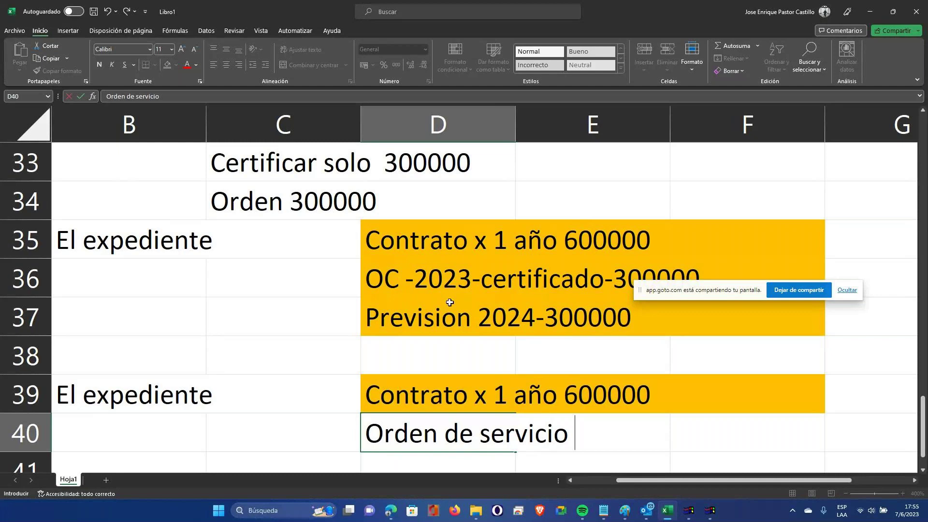
{"action": "type", "text": "por 600000 x u n año"}
{"action": "key", "text": "Return"}
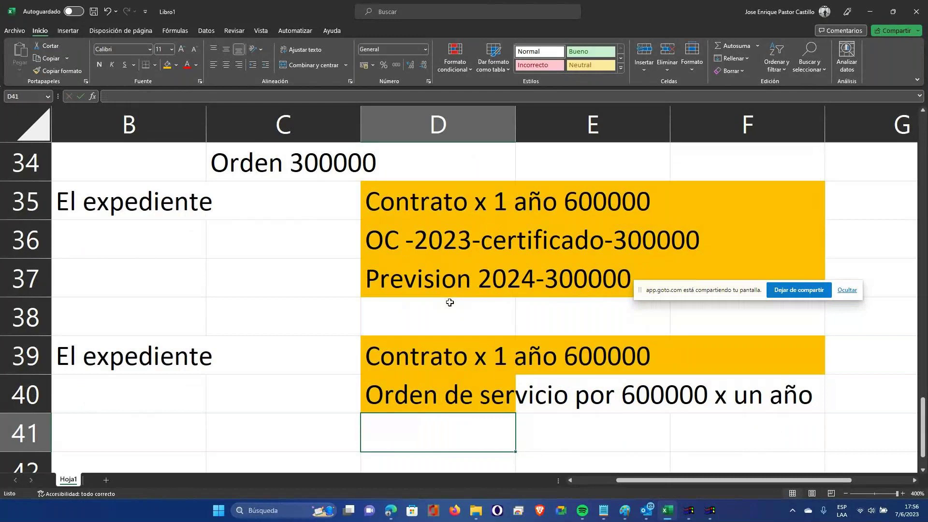
- Enter "Certificado 600000" in cell D41 and fill D40:F41 with the orange colour
{"action": "type", "text": "Certificado 600000"}
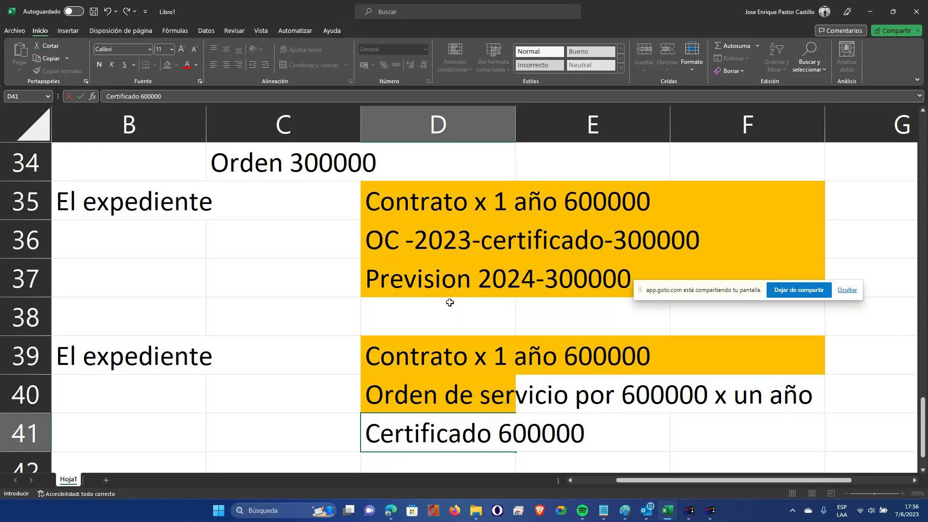
{"action": "key", "text": "ctrl+v"}
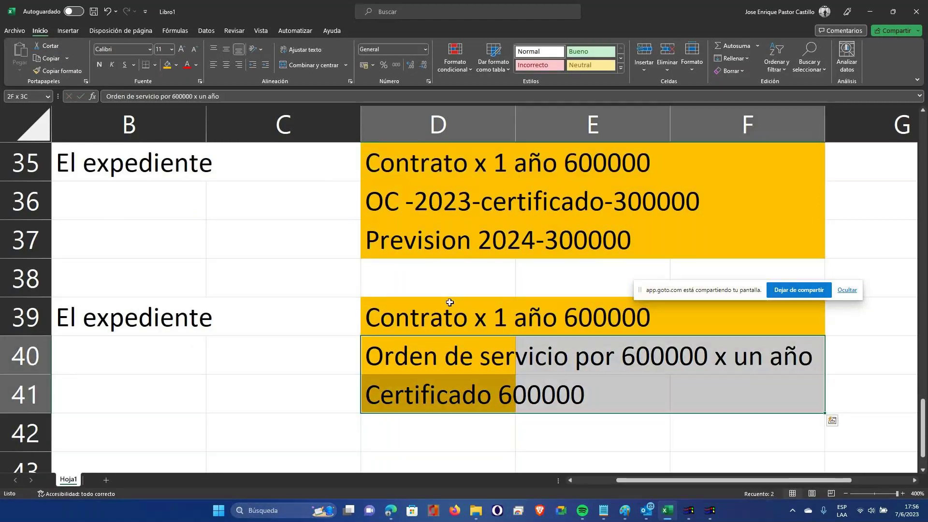
{"action": "scroll", "coordinate": [510, 408], "scroll_direction": "down", "scroll_amount": 2}
{"action": "scroll", "coordinate": [480, 368], "scroll_direction": "up", "scroll_amount": 1}
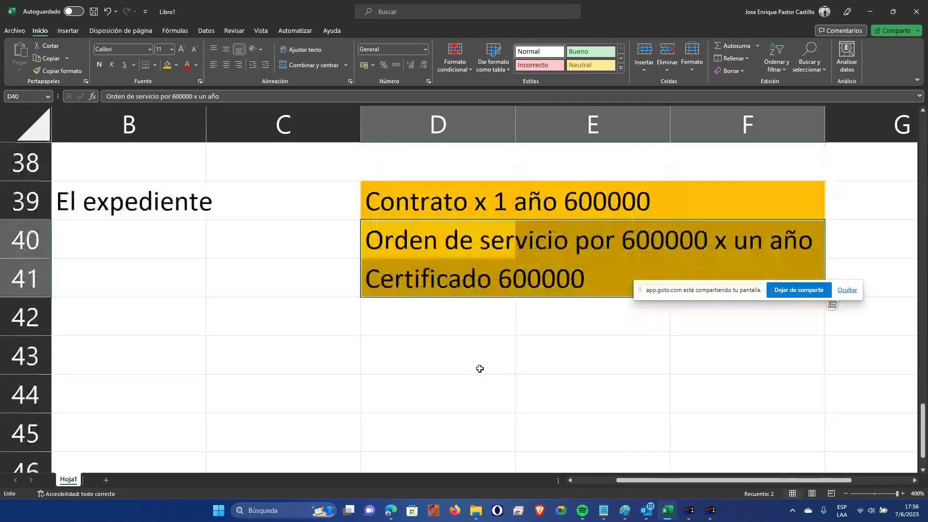
- Enter the date 31-12-2023 in cell D44, below the second example
{"action": "left_click", "coordinate": [452, 325]}
{"action": "key", "text": "Down"}
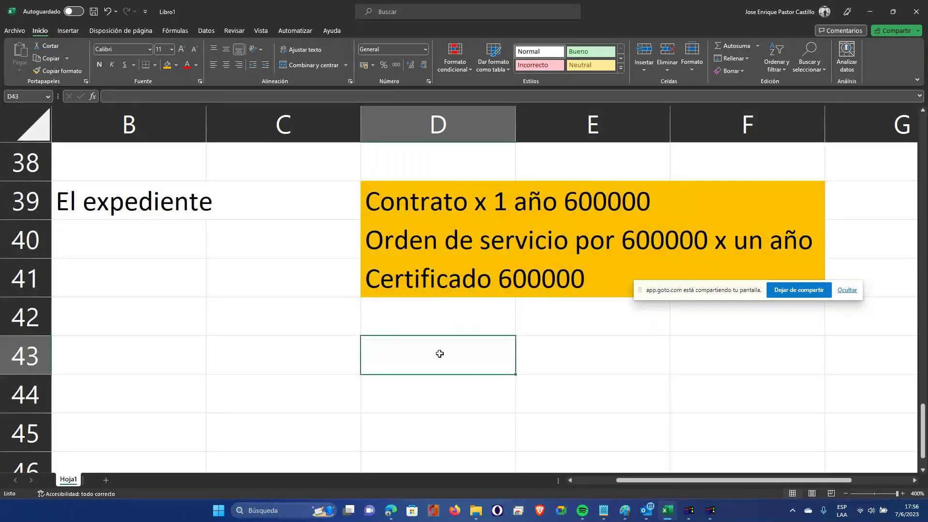
{"action": "key", "text": "Up"}
{"action": "key", "text": "Down"}
{"action": "key", "text": "Down"}
{"action": "type", "text": "1"}
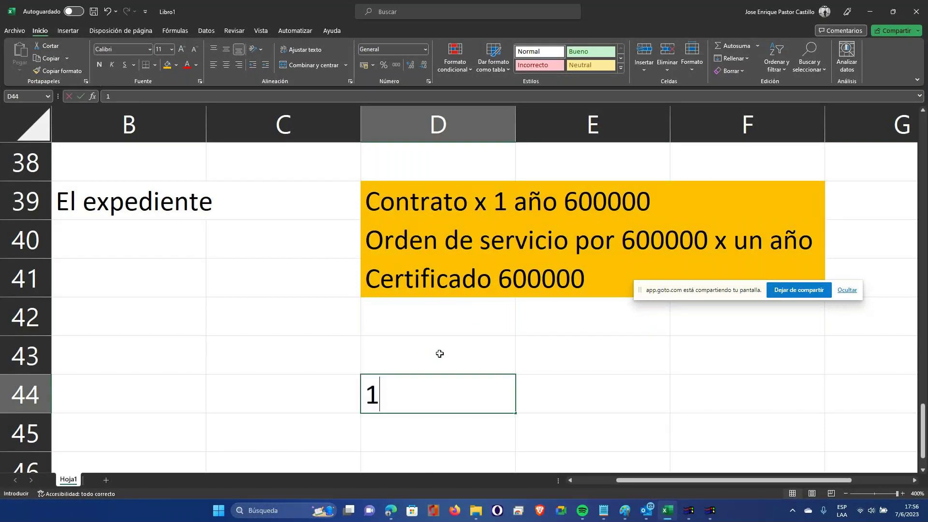
{"action": "key", "text": "BackSpace"}
{"action": "type", "text": "31"}
{"action": "type", "text": "-12"}
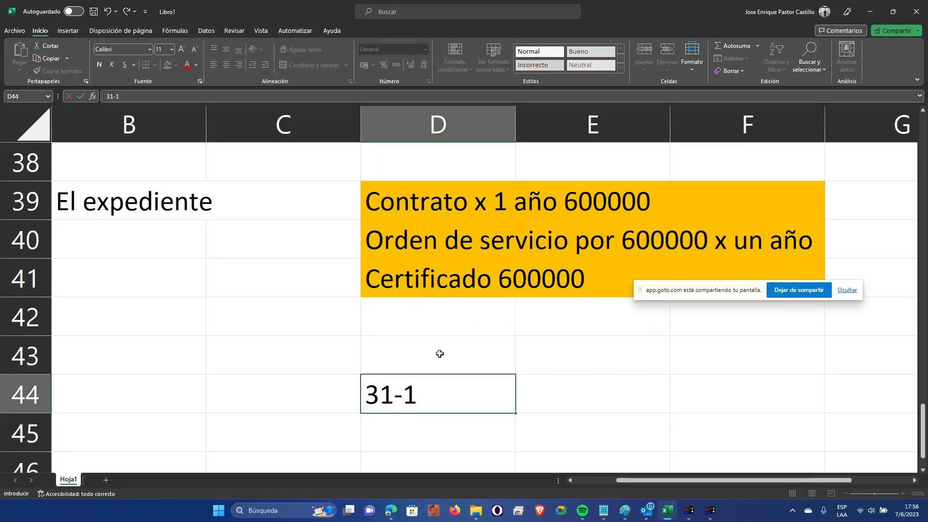
{"action": "type", "text": "-"}
{"action": "type", "text": "2023"}
{"action": "key", "text": "Return"}
- Enter 300000 in cell E44, beside the 2023 year-end date
{"action": "key", "text": "Up"}
{"action": "key", "text": "Right"}
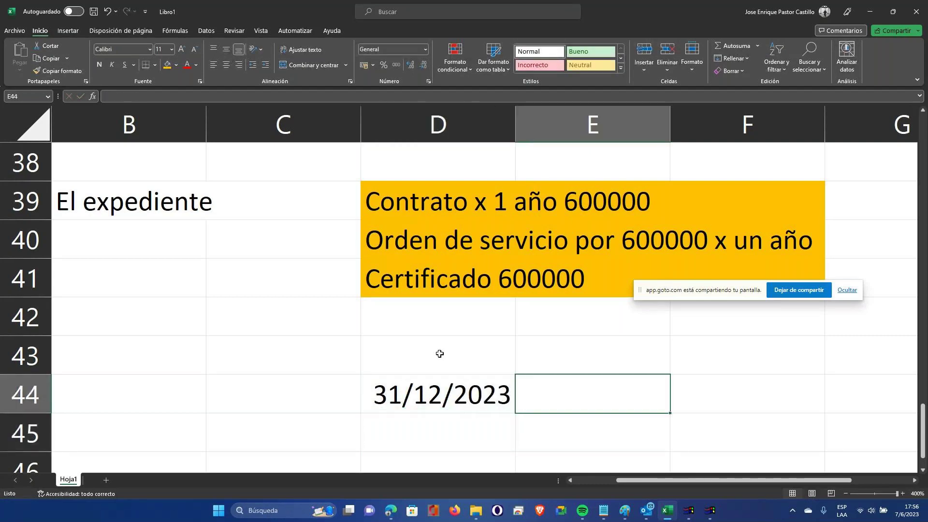
{"action": "type", "text": "30000"}
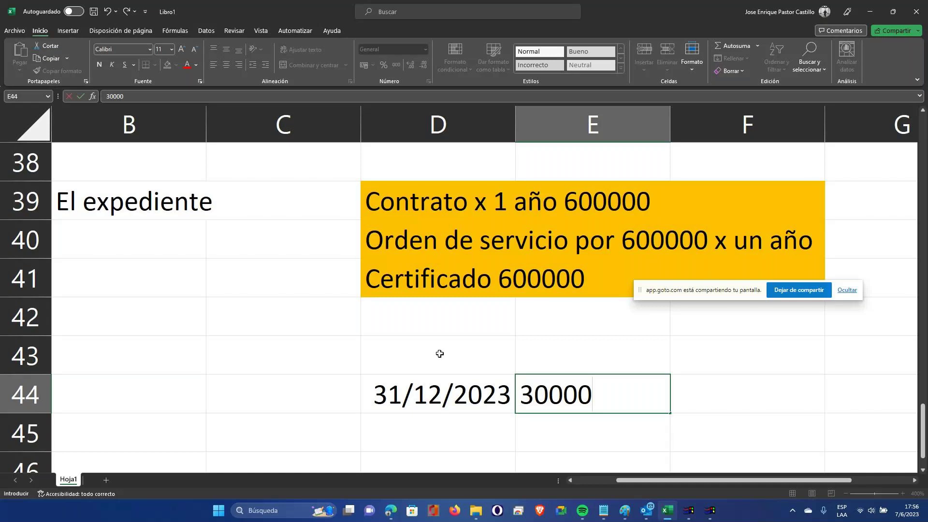
{"action": "type", "text": "0"}
{"action": "key", "text": "Return"}
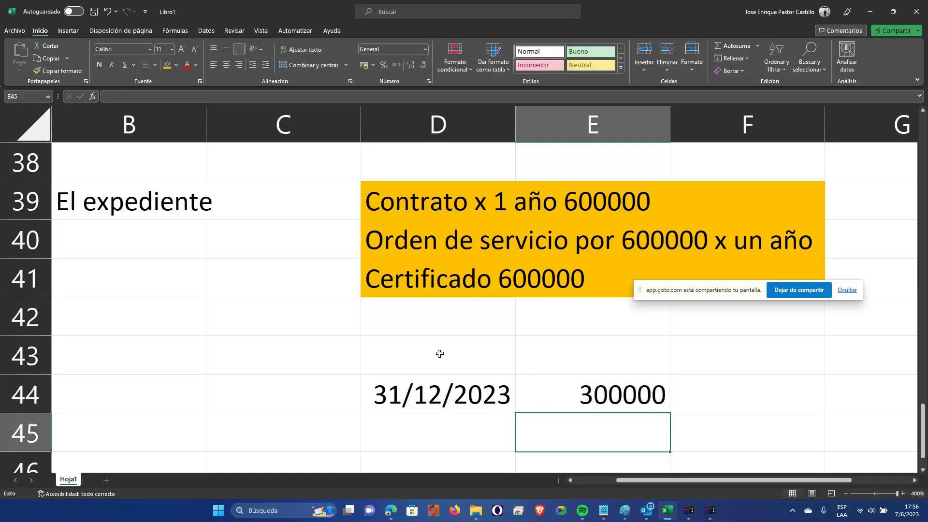
- Enter 2024 in cell D45 and 300000 in cell E45, under the 2023 year-end line
{"action": "key", "text": "Up"}
{"action": "key", "text": "Left"}
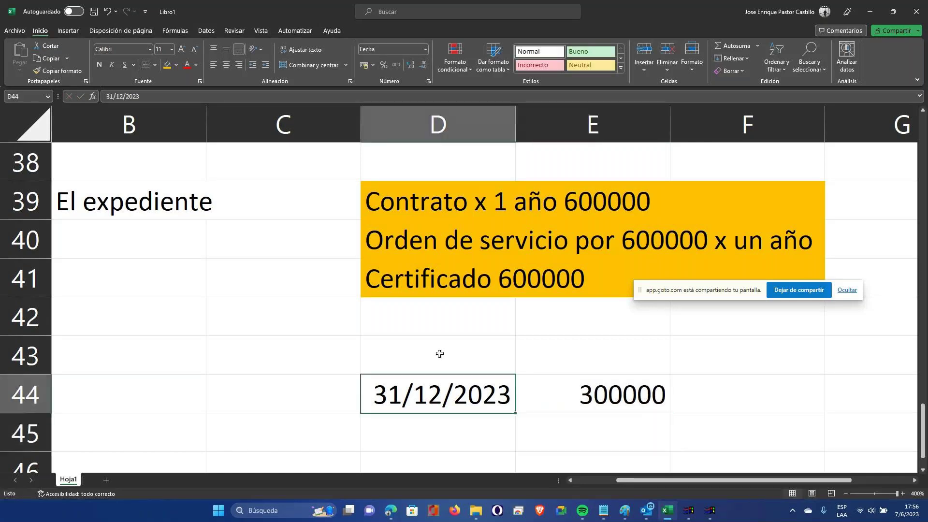
{"action": "key", "text": "Down"}
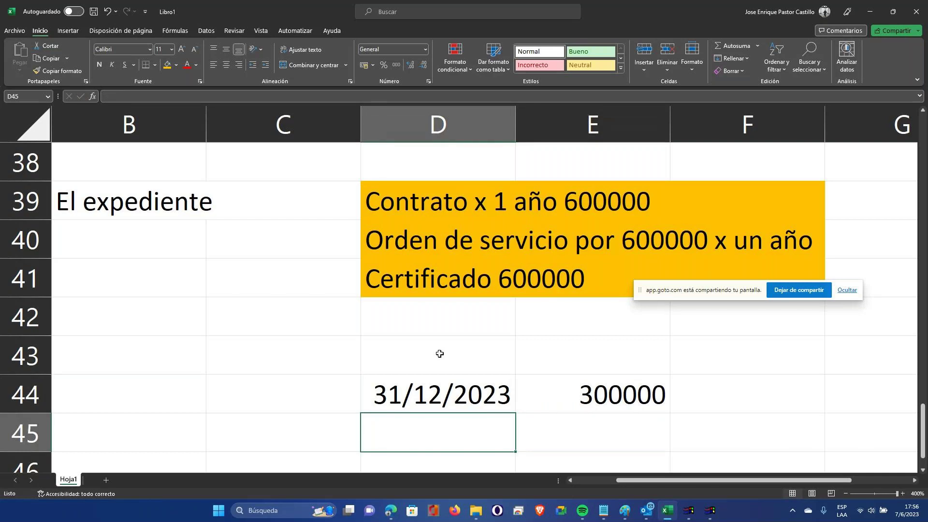
{"action": "type", "text": "2024"}
{"action": "key", "text": "Tab"}
{"action": "type", "text": "300000"}
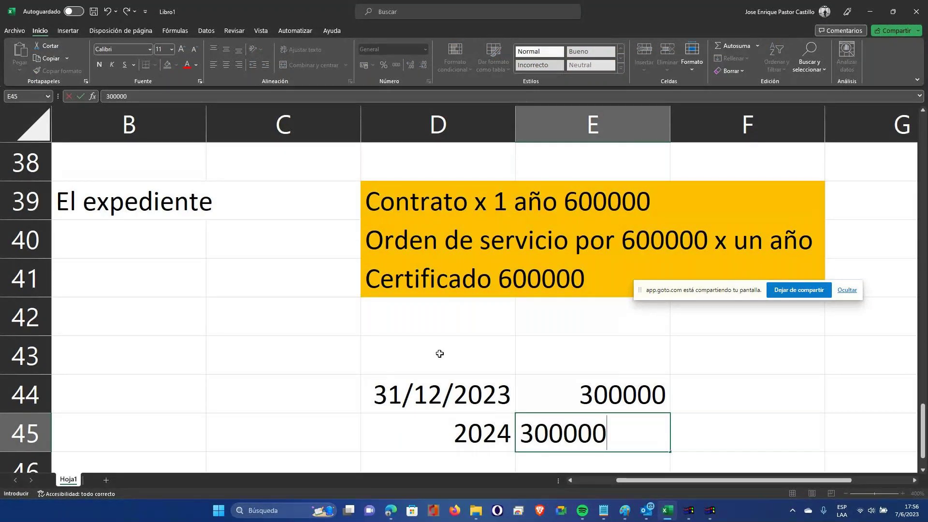
{"action": "key", "text": "Return"}
- Fill the 2024 line in D45:E45 with the orange colour
{"action": "key", "text": "Up"}
{"action": "key", "text": "Left"}
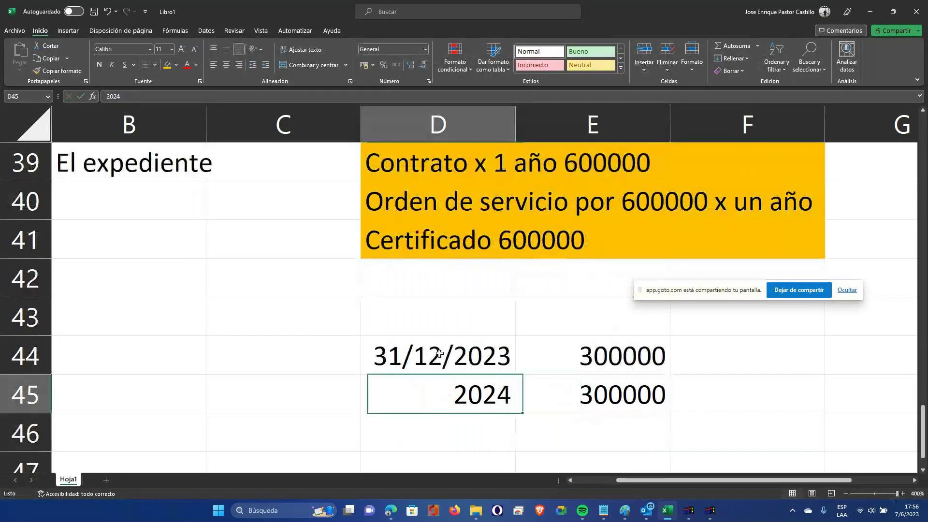
{"action": "key", "text": "shift+Right"}
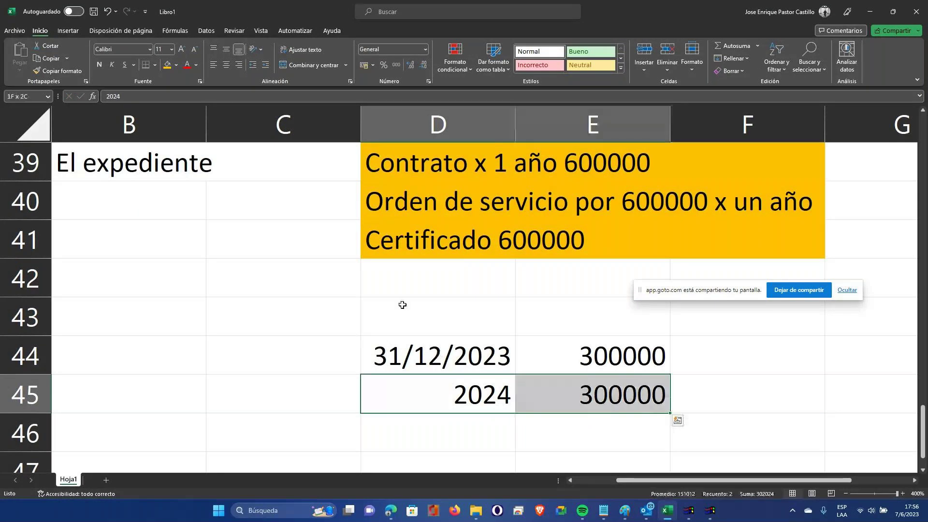
{"action": "left_click", "coordinate": [168, 65]}
- Enter "Anularla al 31-12-2023" in cell D46, under the 2024 line
{"action": "left_click", "coordinate": [434, 425]}
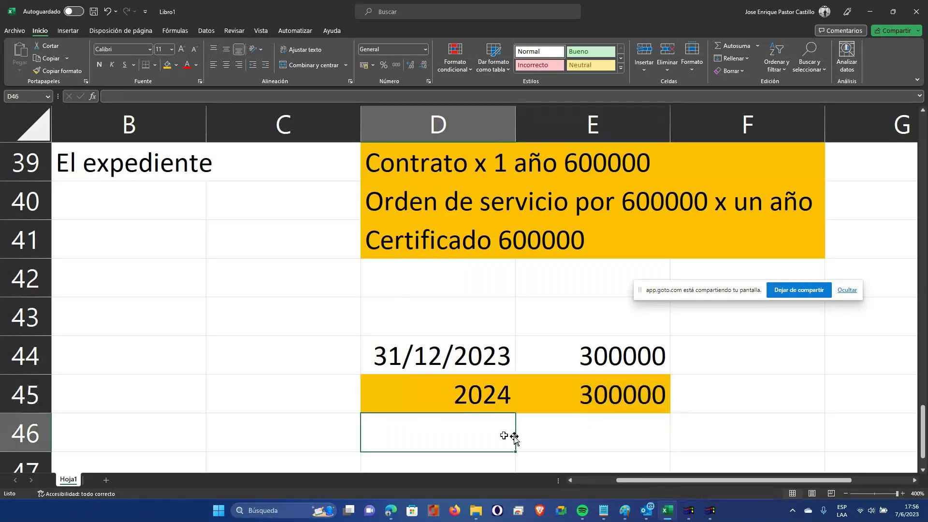
{"action": "type", "text": "Anularlña"}
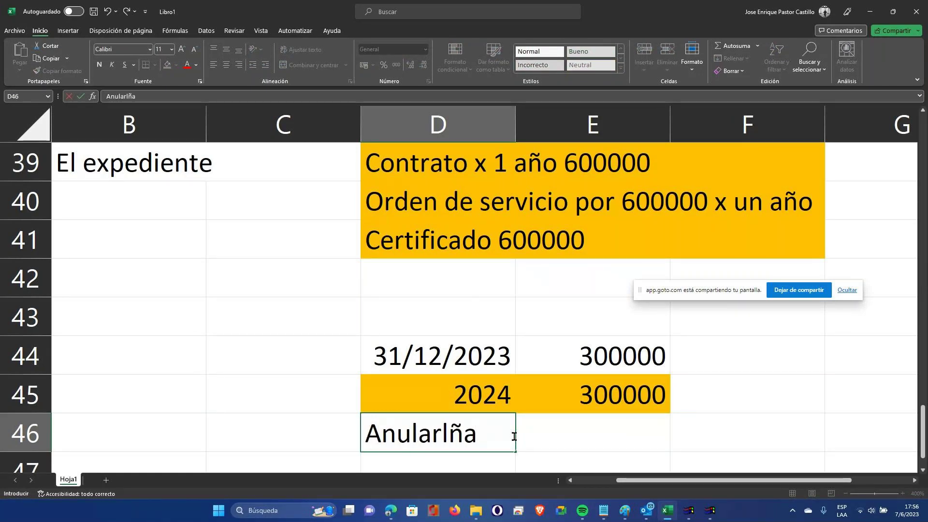
{"action": "key", "text": "BackSpace"}
{"action": "key", "text": "BackSpace"}
{"action": "type", "text": "a añ"}
{"action": "key", "text": "BackSpace"}
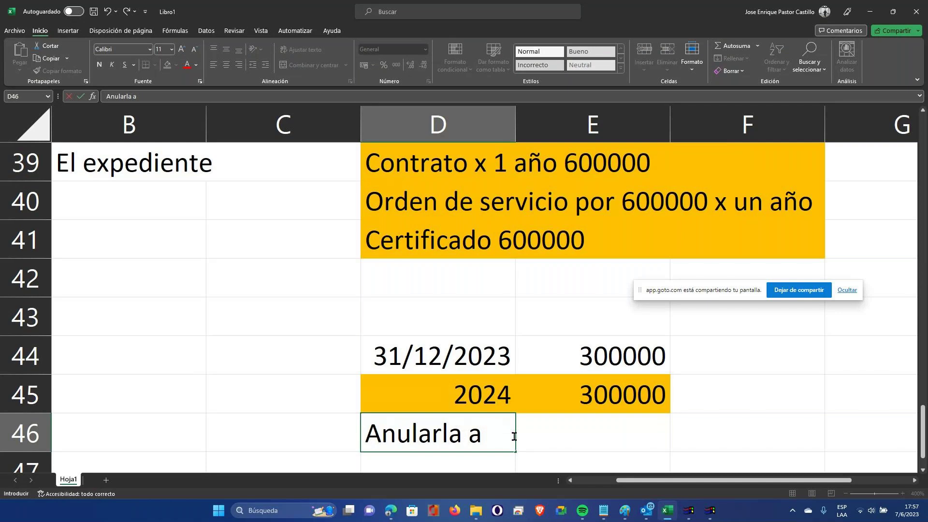
{"action": "type", "text": "l 31-12-2023"}
{"action": "key", "text": "Return"}
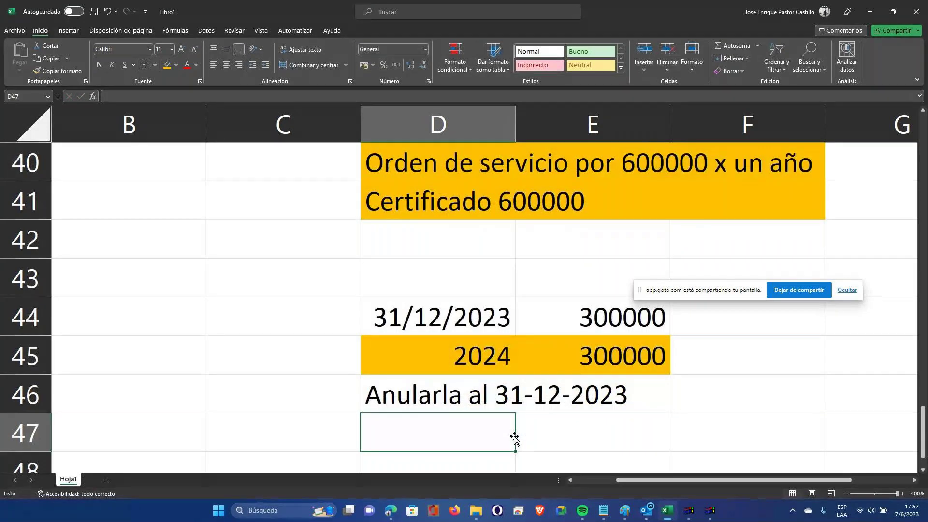
- Point out the 2024 year and its amount in D45:E45
{"action": "key", "text": "Up"}
{"action": "key", "text": "Up"}
{"action": "key", "text": "shift+Right"}
{"action": "key", "text": "shift+Left"}
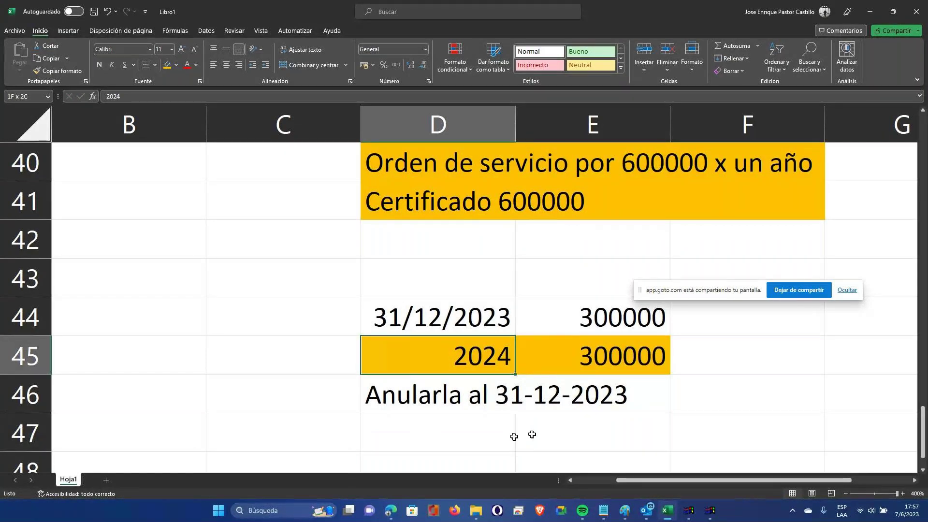
- Point out the contract, service order and certified amount lines of the second example in rows 39 to 41
{"action": "scroll", "coordinate": [514, 436], "scroll_direction": "up", "scroll_amount": 2}
{"action": "scroll", "coordinate": [514, 437], "scroll_direction": "down", "scroll_amount": 1}
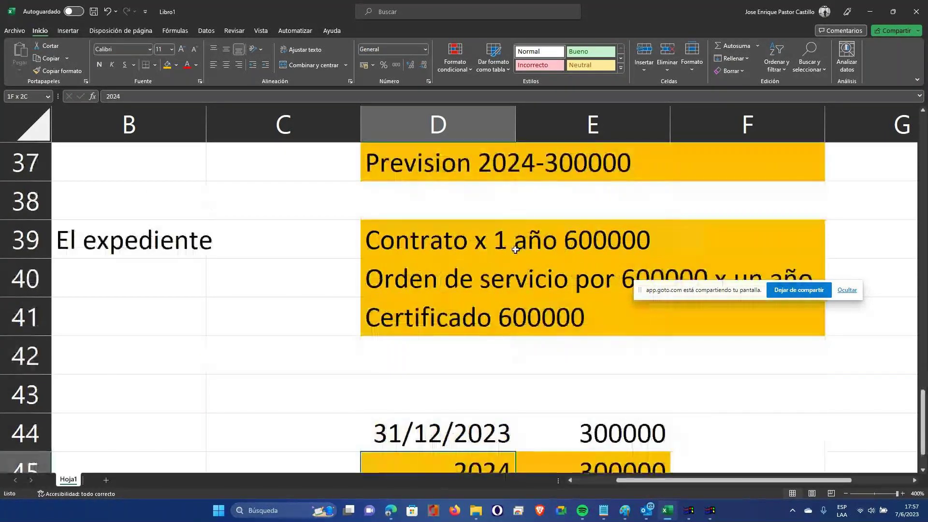
{"action": "left_click", "coordinate": [500, 247]}
{"action": "left_click", "coordinate": [527, 279]}
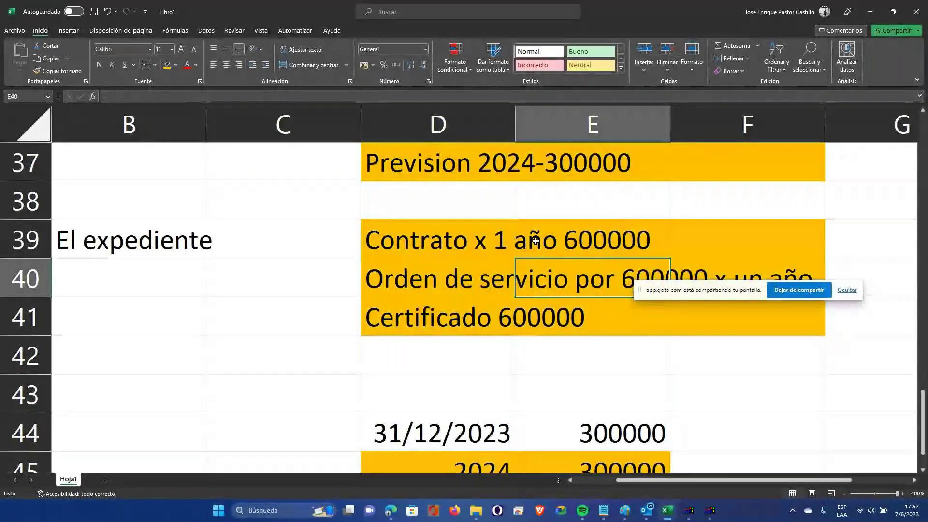
{"action": "left_click", "coordinate": [463, 273]}
{"action": "left_click", "coordinate": [426, 339]}
{"action": "left_click_drag", "start_coordinate": [424, 319], "coordinate": [627, 330]}
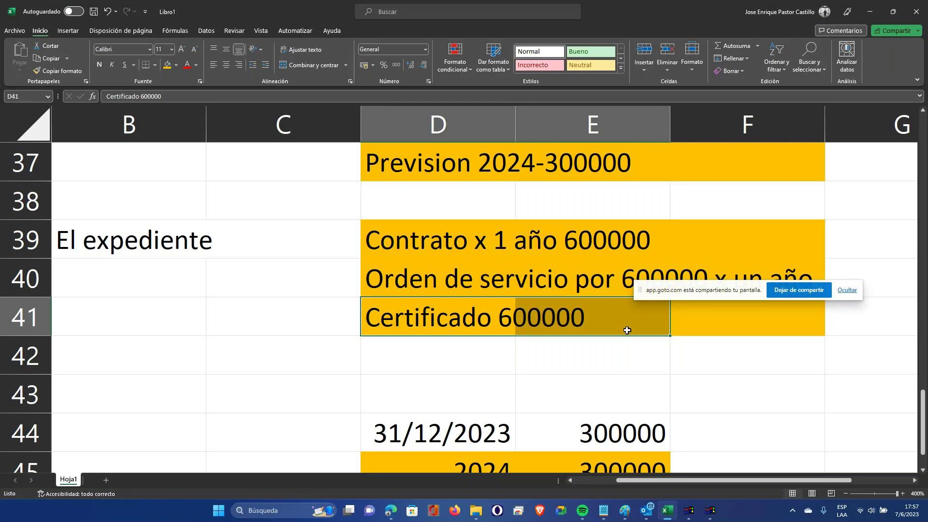
{"action": "scroll", "coordinate": [627, 330], "scroll_direction": "up", "scroll_amount": 2}
{"action": "scroll", "coordinate": [622, 352], "scroll_direction": "down", "scroll_amount": 1}
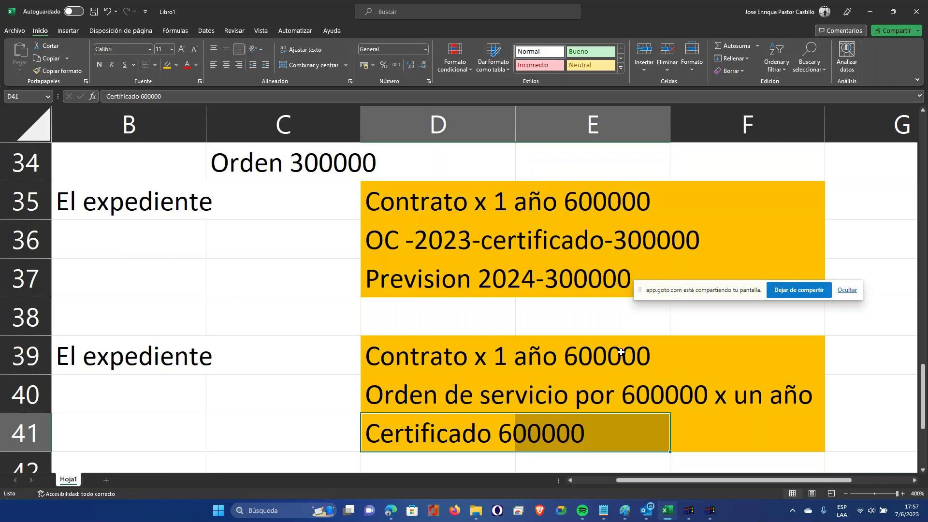